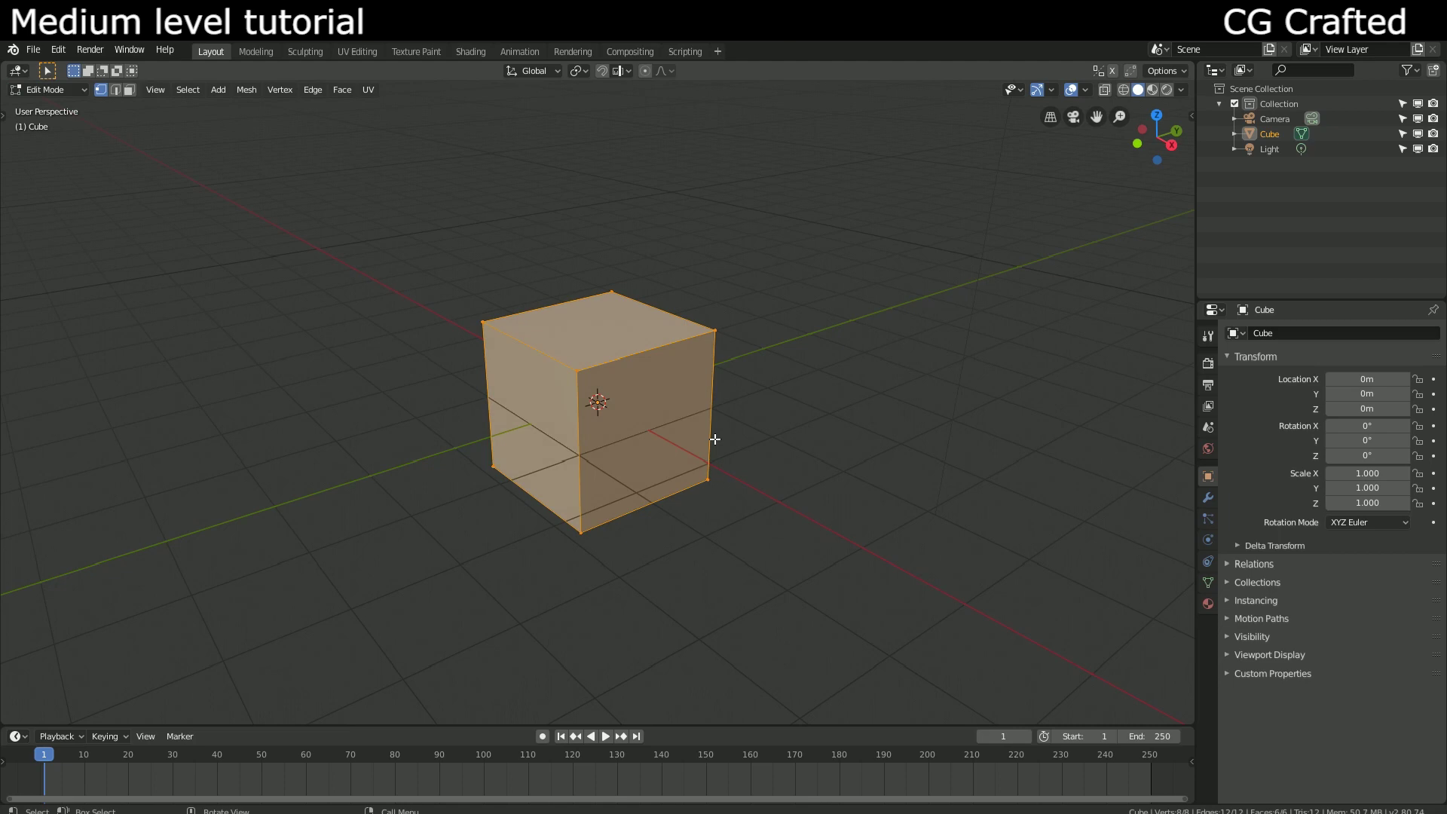
scroll(714, 438, "down", 3)
Step: Extrude the cube's top face straight up into a tall column
key("3")
left_click(597, 379)
key("e")
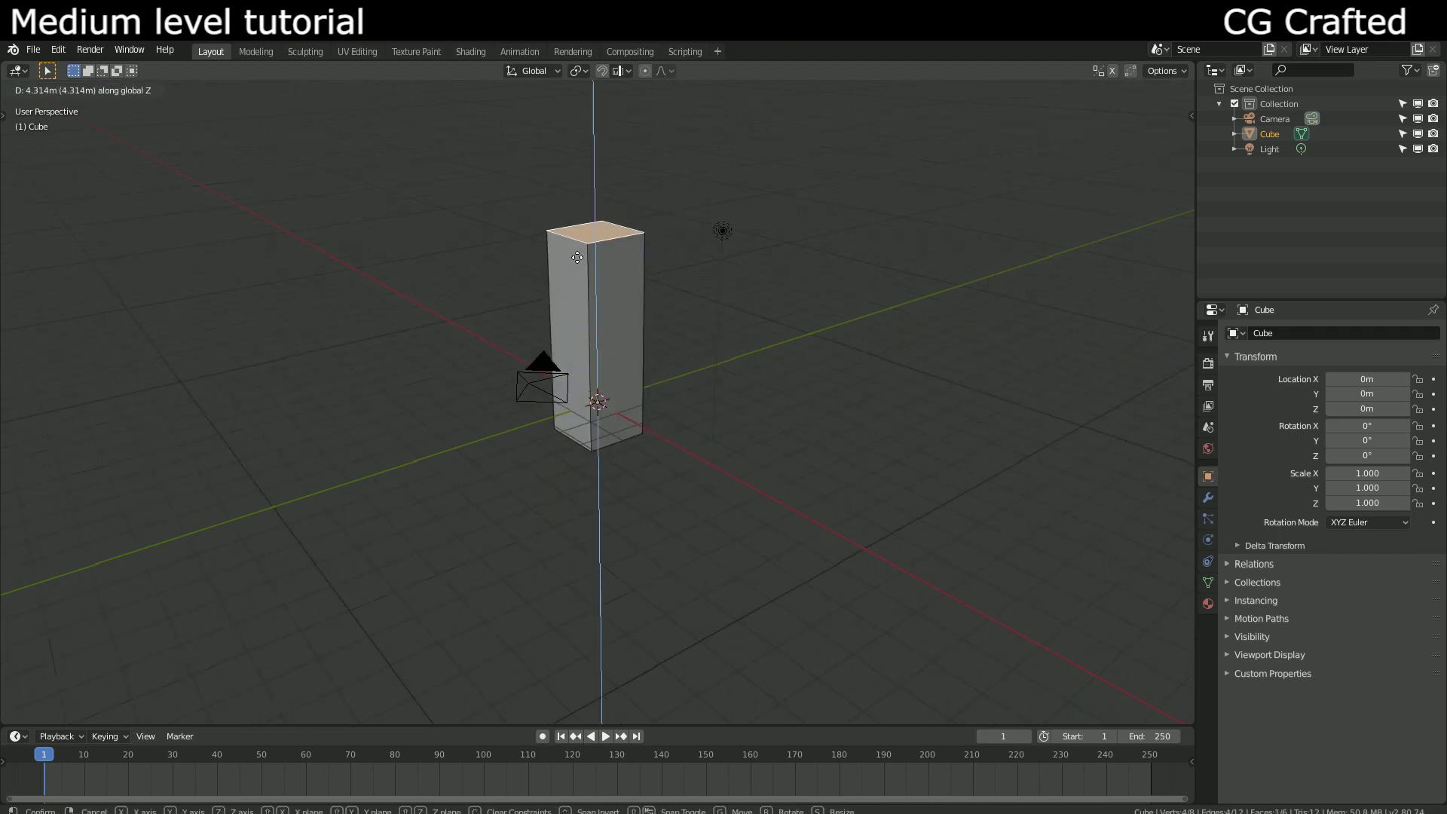
left_click(607, 248)
left_click(606, 329)
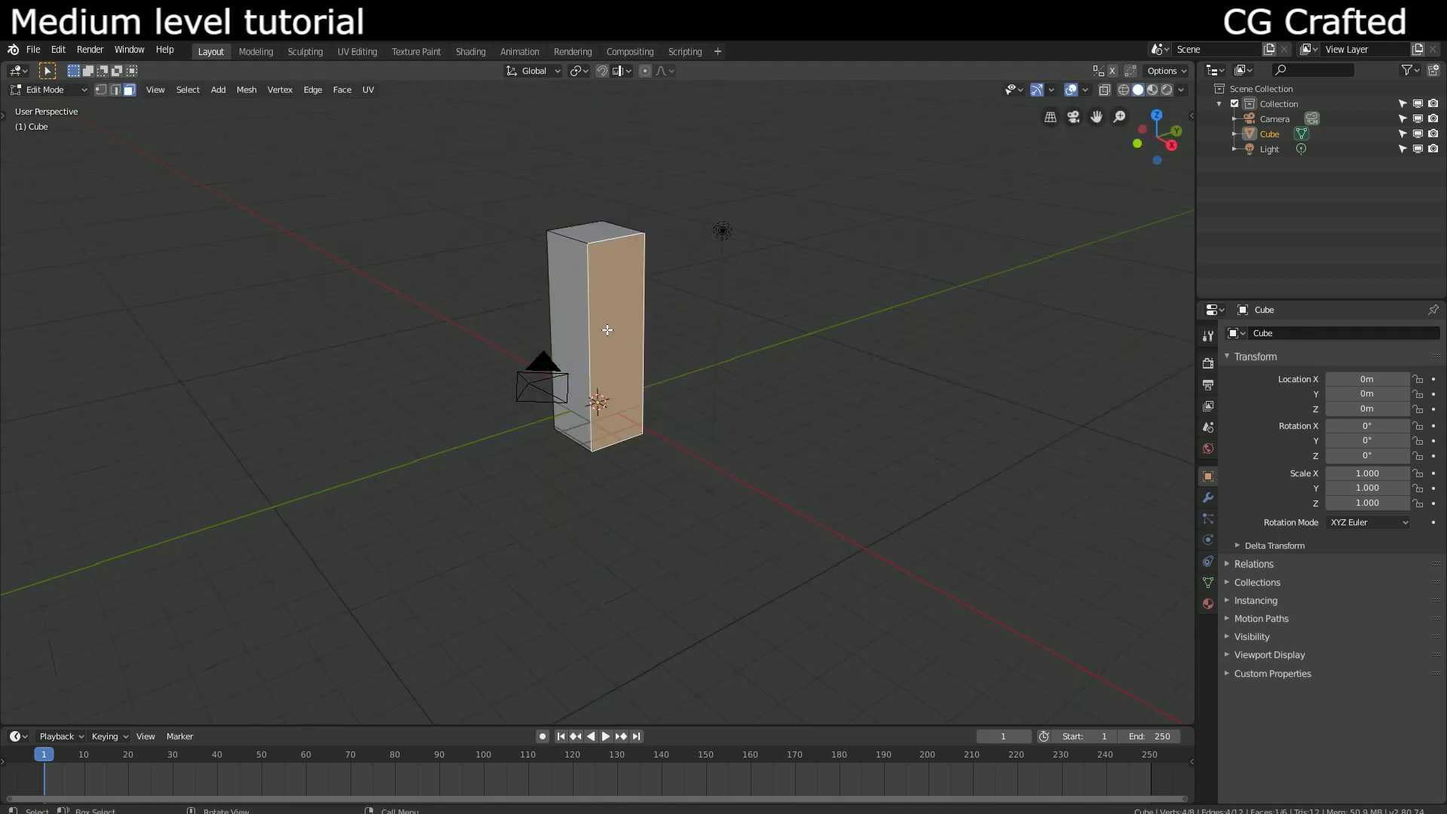
Step: Raise the top face along Z, widen a side face, and fine-tune the tower height
left_click(595, 231)
key("g")
key("z")
left_click(592, 202)
left_click(620, 254)
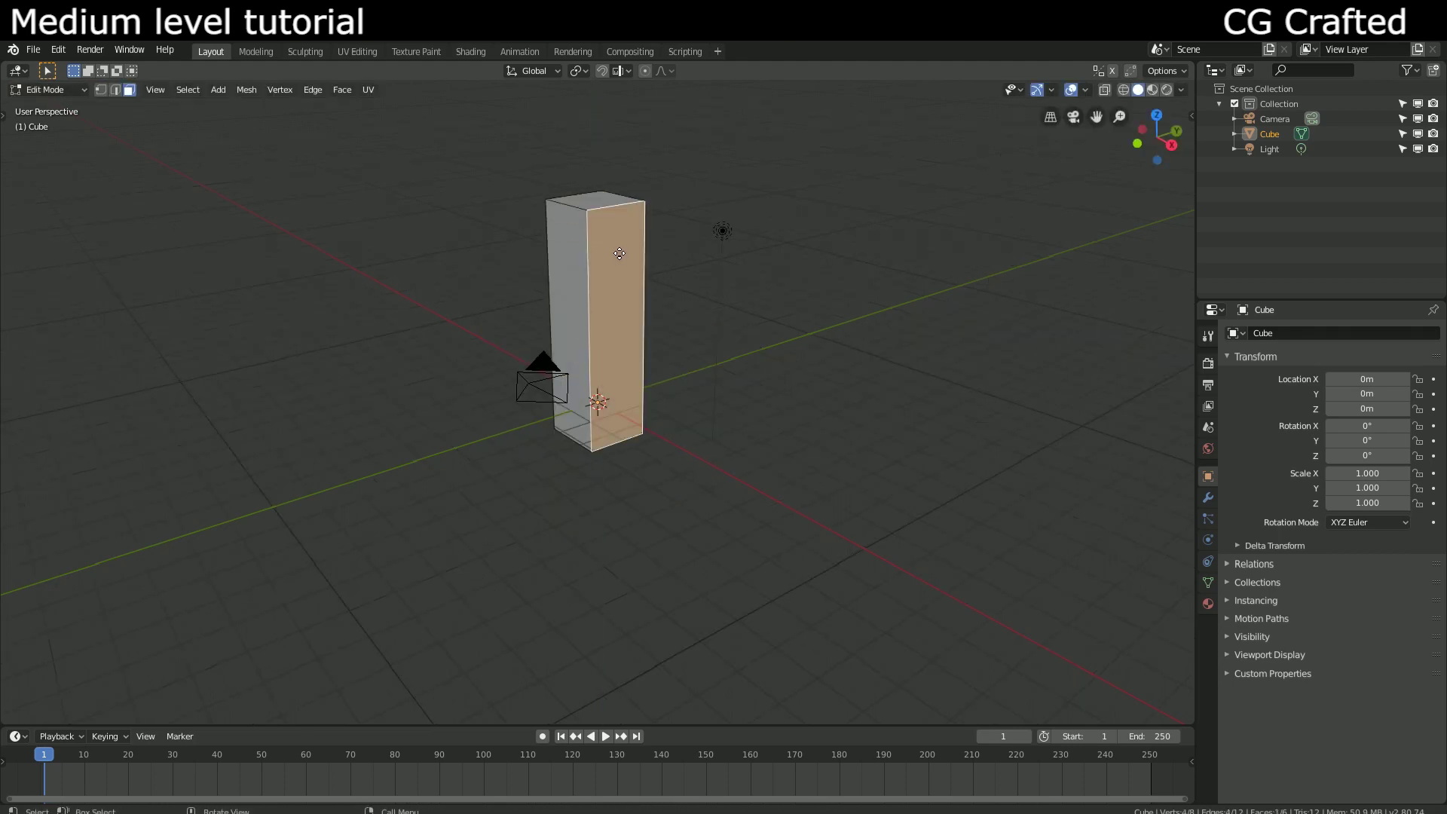
key("g")
left_click(633, 261)
left_click(594, 205)
key("g")
key("z")
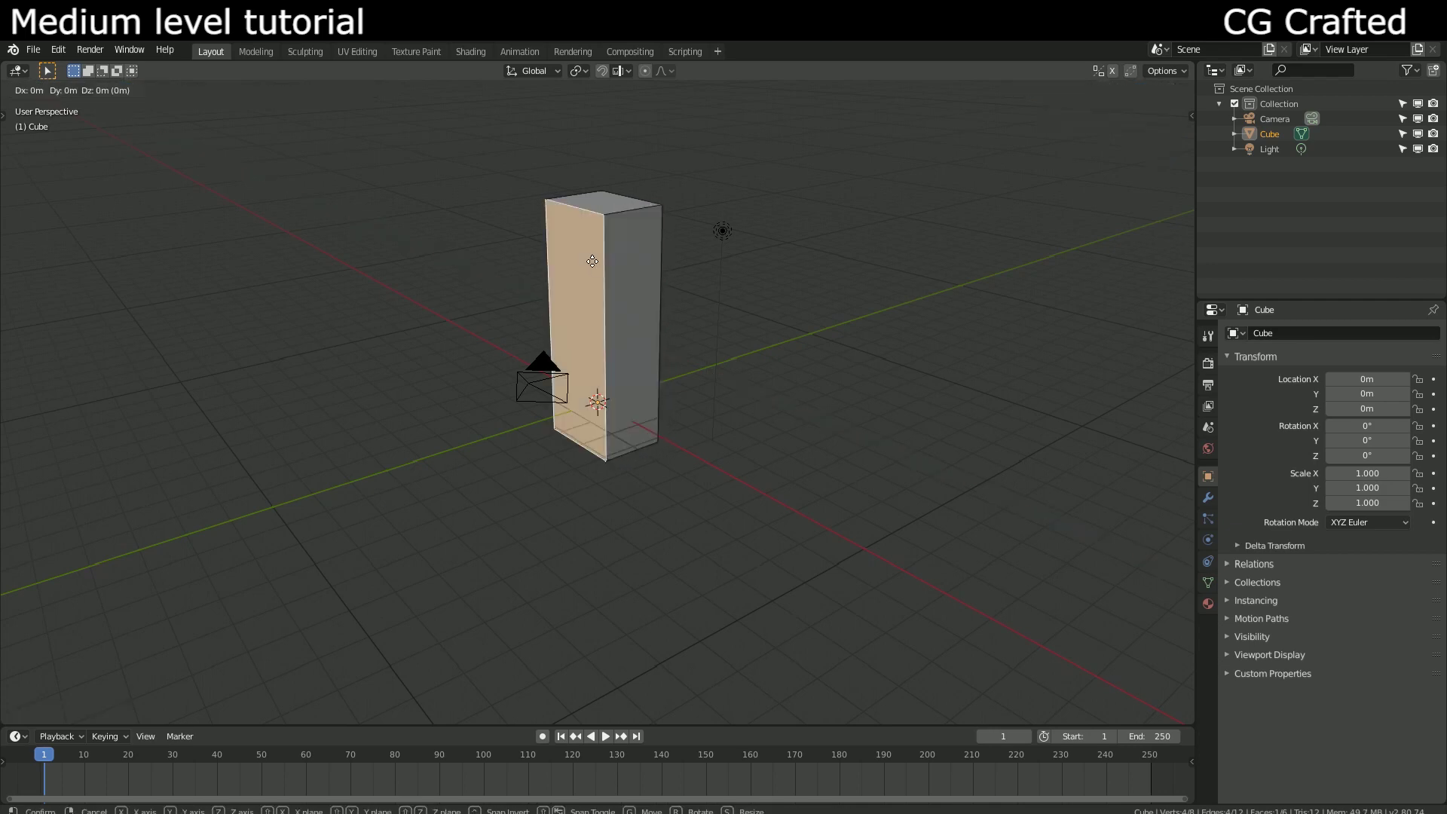
left_click(595, 201)
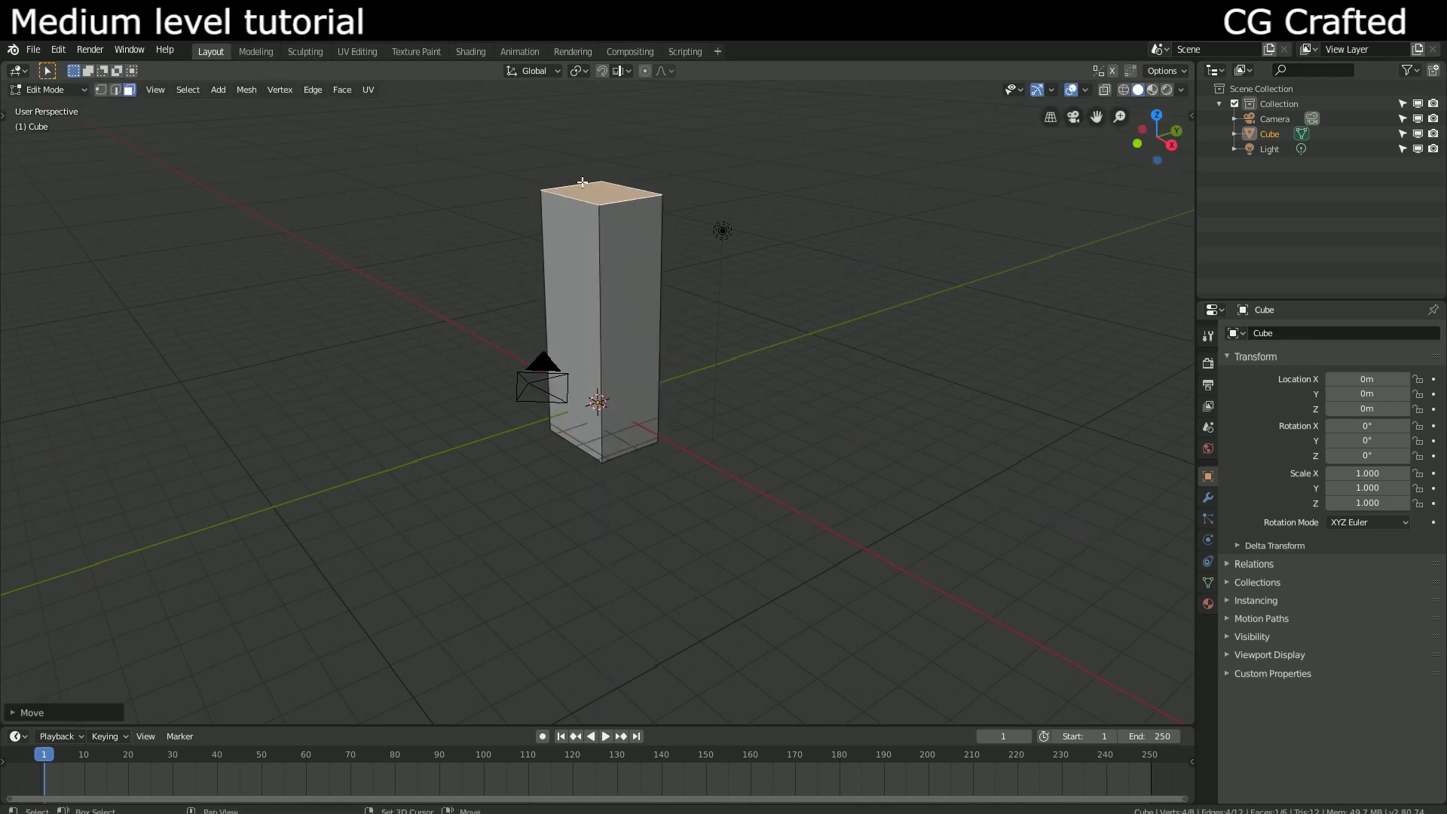
scroll(604, 305, "up", 4)
Step: Add a horizontal edge loop near the top of the tower
mouse_move(604, 305)
middle_mouse_down()
mouse_move(688, 292)
mouse_move(595, 312)
mouse_move(624, 297)
middle_mouse_up()
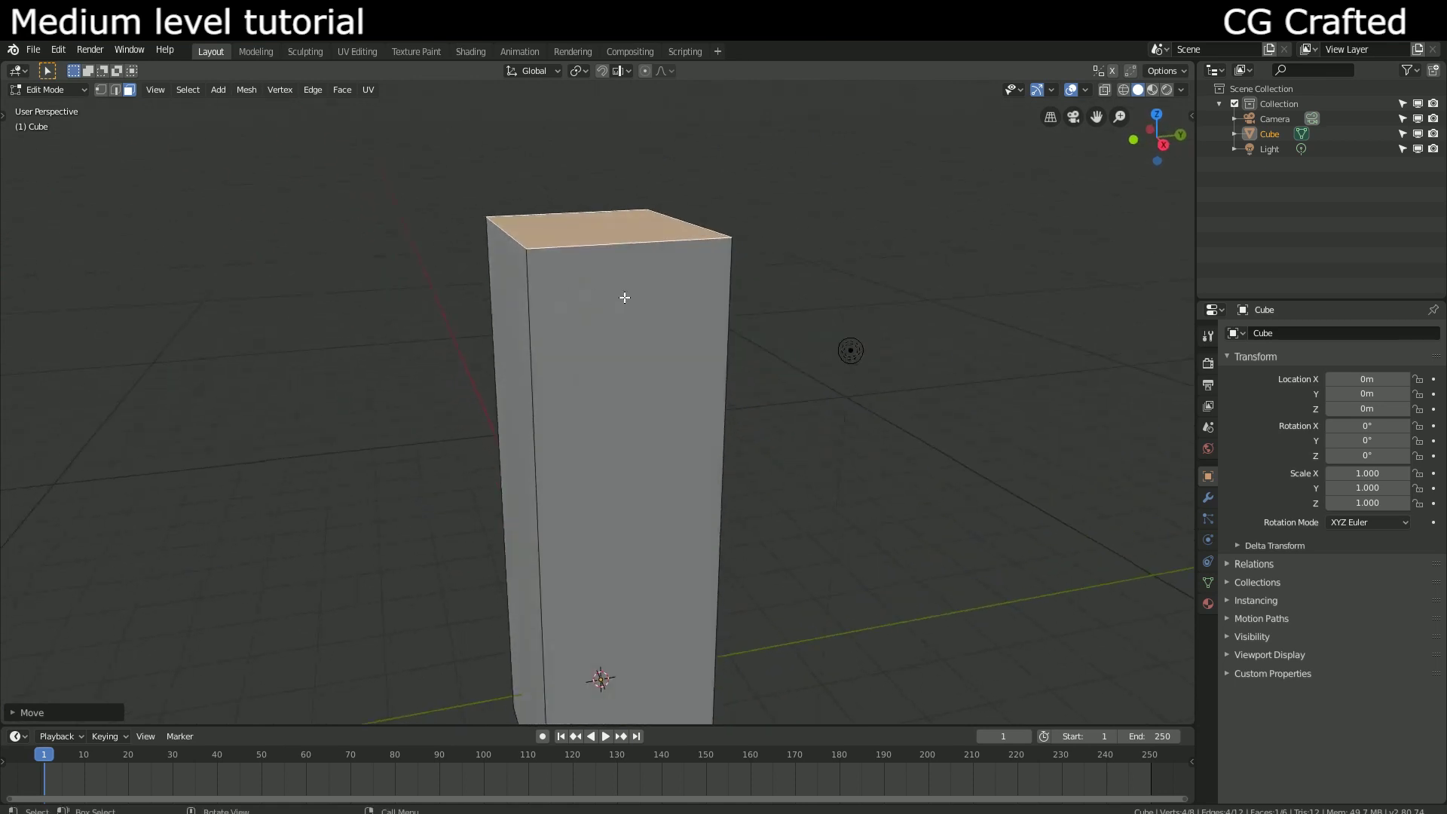
key("ctrl+r")
left_click(724, 275)
left_click(708, 639)
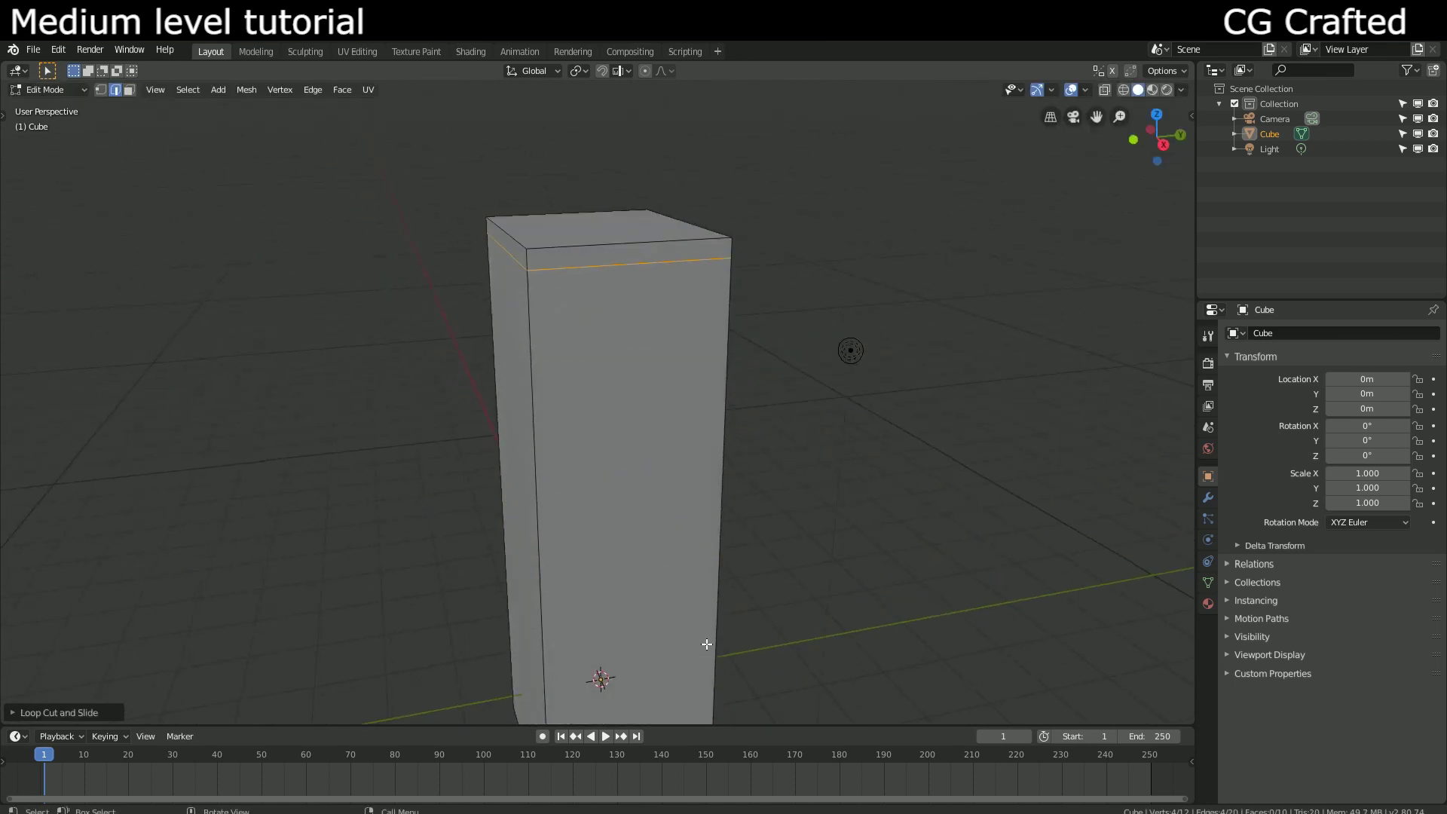
Step: Add many vertical loop cuts on the tower's sides
key("ctrl+r")
scroll(609, 243, "up", 9)
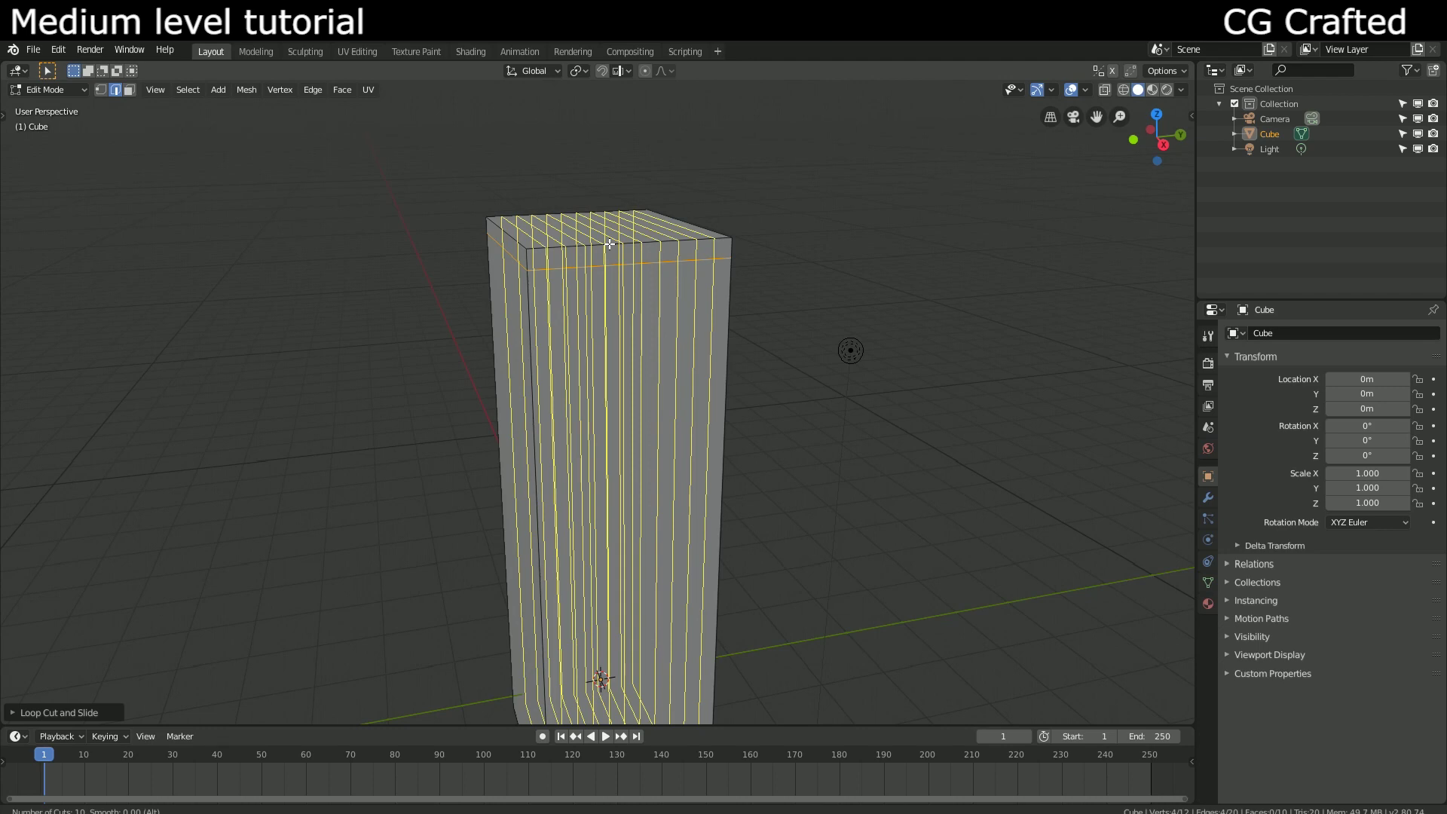
scroll(608, 244, "up", 1)
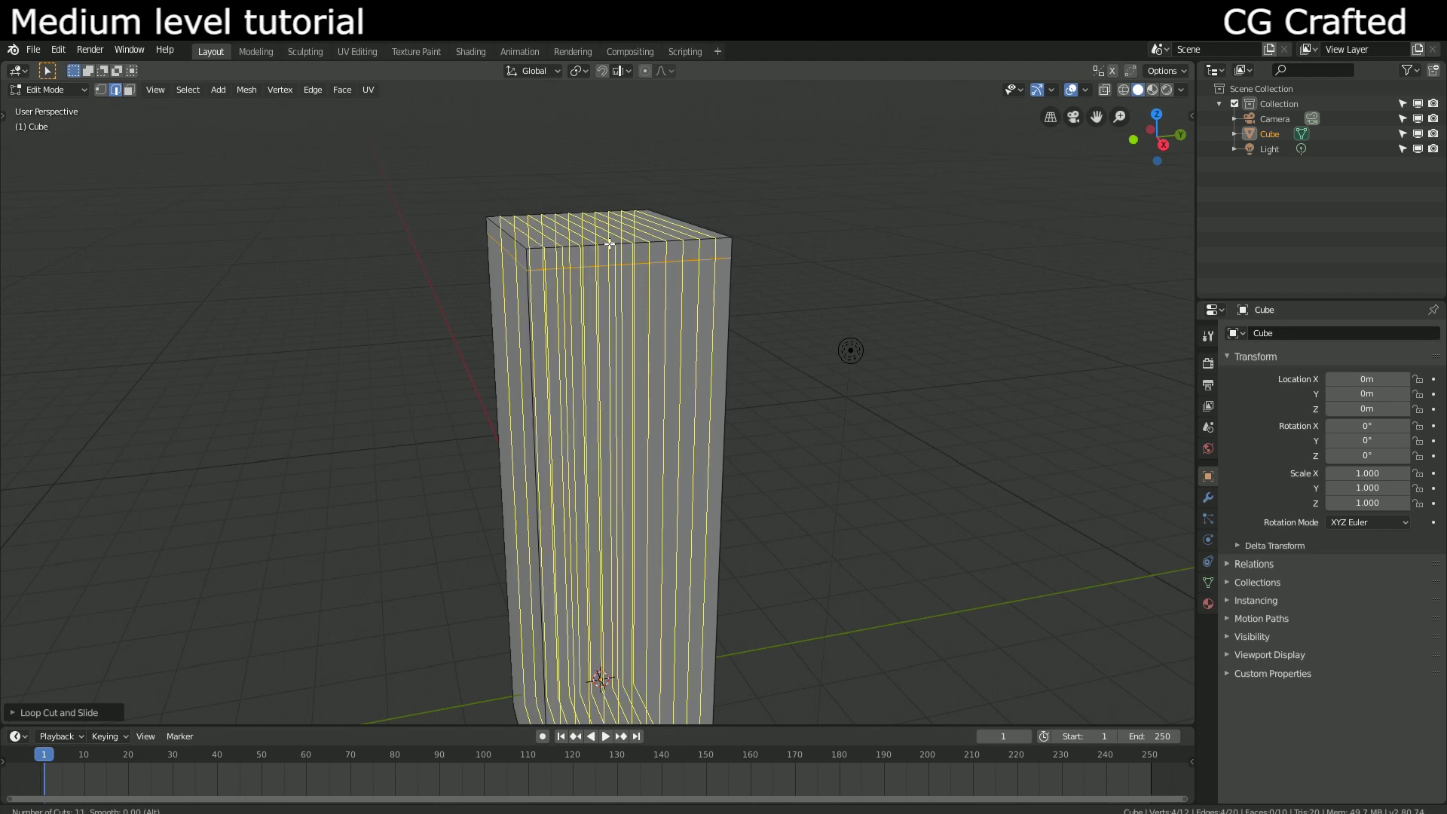
left_click(610, 243)
mouse_move(607, 242)
middle_mouse_down()
mouse_move(555, 301)
mouse_move(596, 292)
middle_mouse_up()
key("ctrl+r")
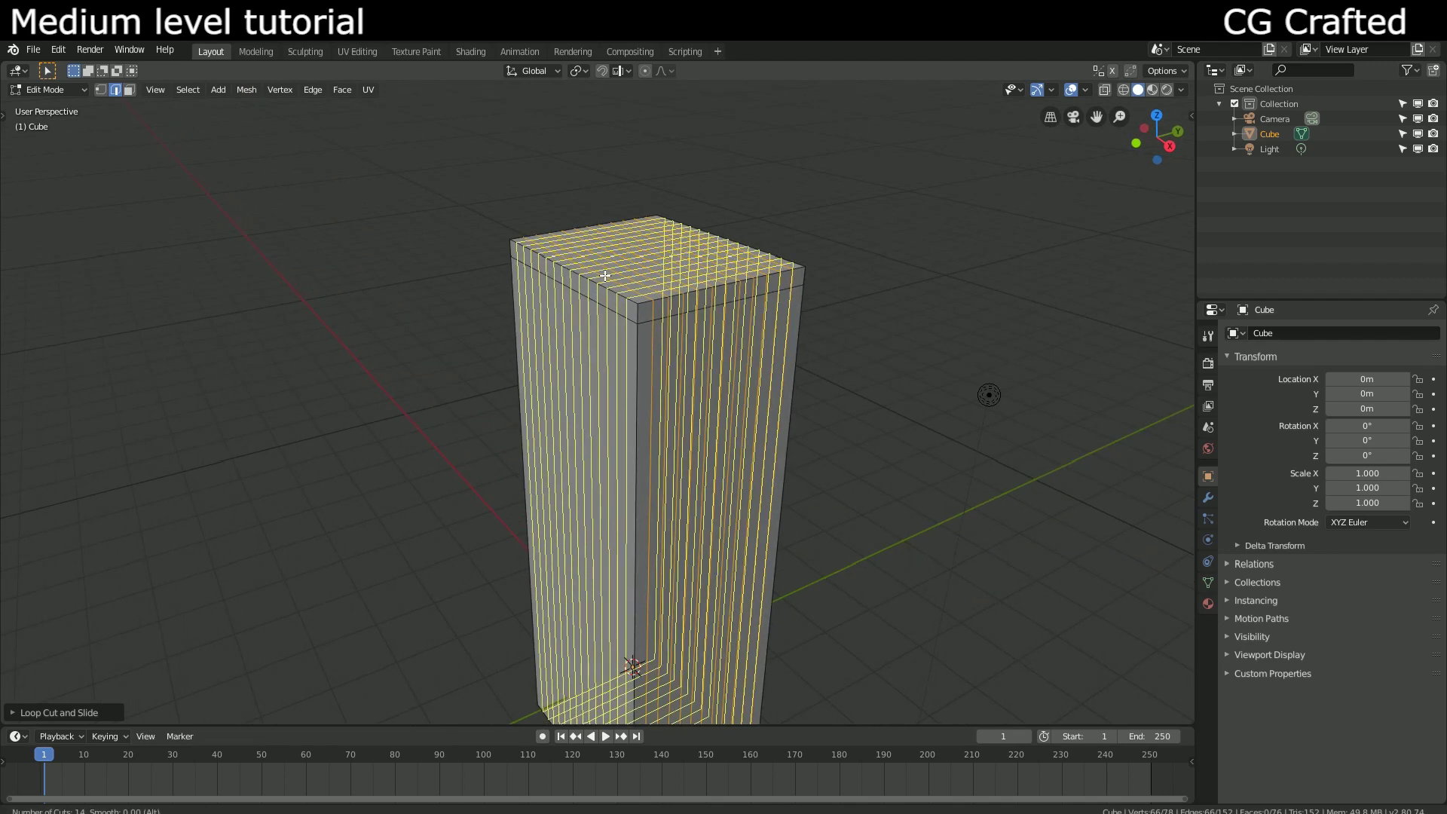
left_click(604, 275)
right_click(604, 275)
mouse_move(604, 274)
middle_mouse_down()
mouse_move(681, 284)
mouse_move(843, 249)
middle_mouse_up()
Step: Select the corner face loops, the top rim loop and the row below the rim
left_click(800, 244, "alt")
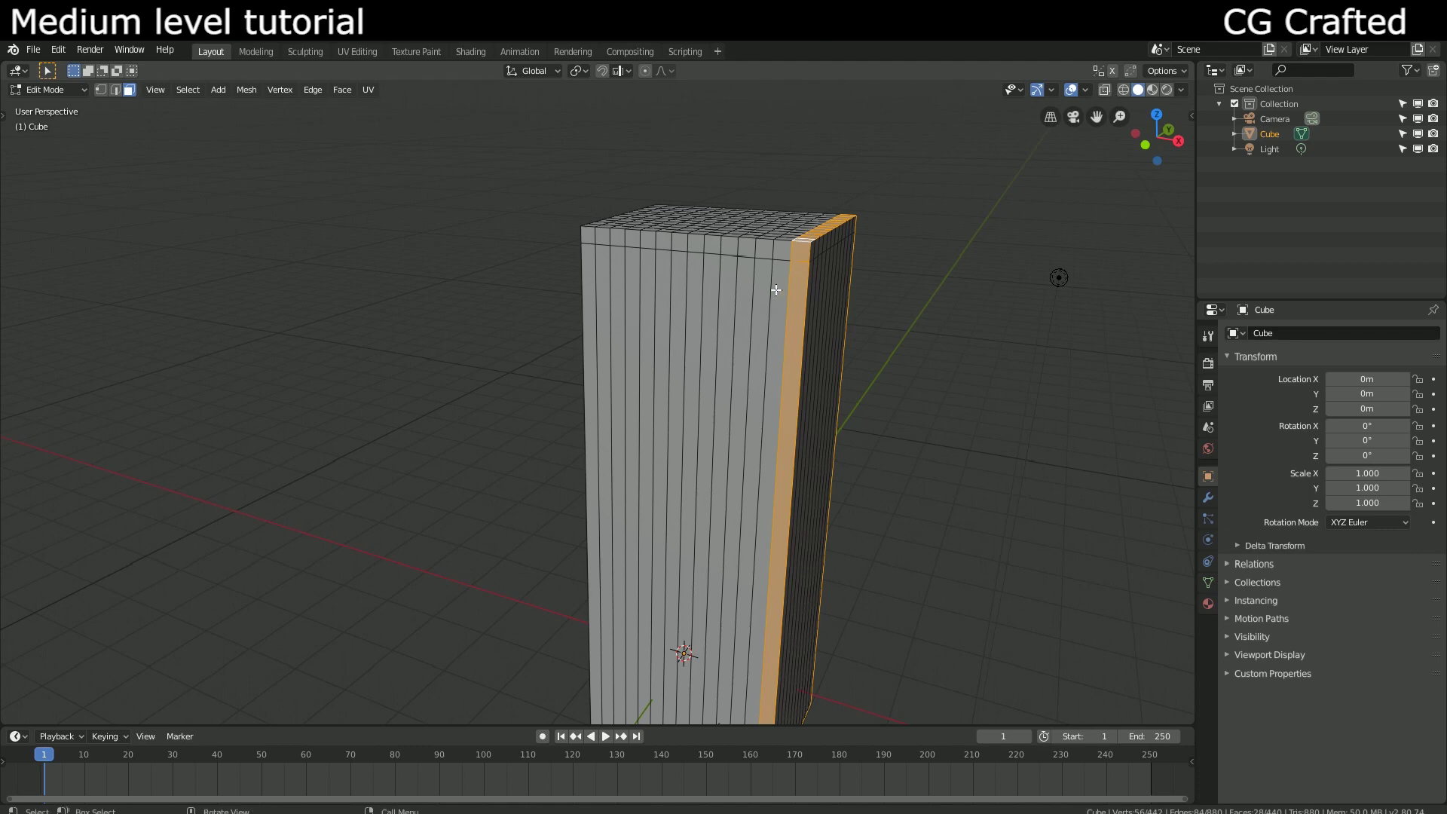
middle_click_drag(776, 290, 716, 302)
middle_click_drag(633, 320, 775, 351)
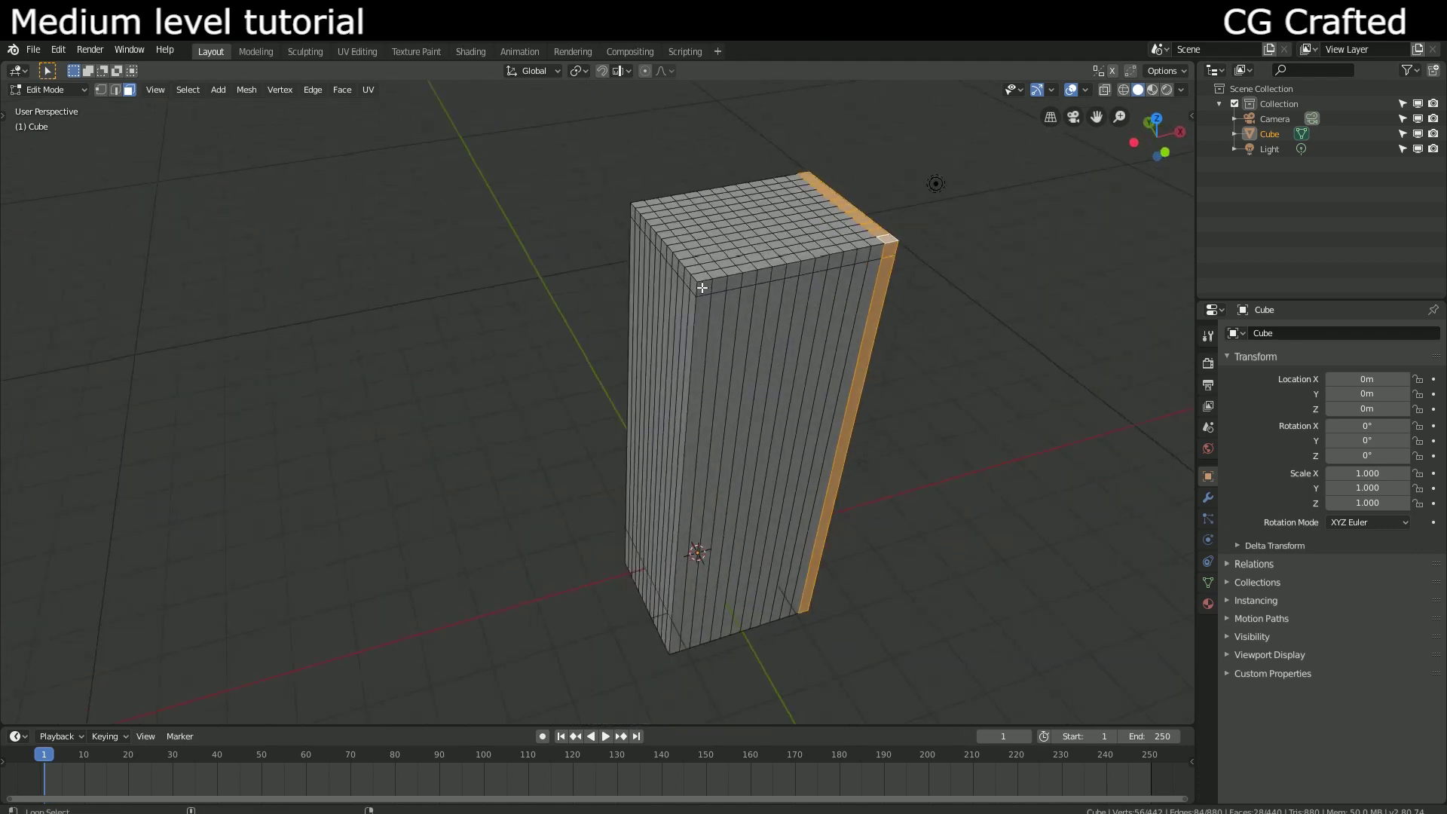
left_click(701, 319, "alt+shift")
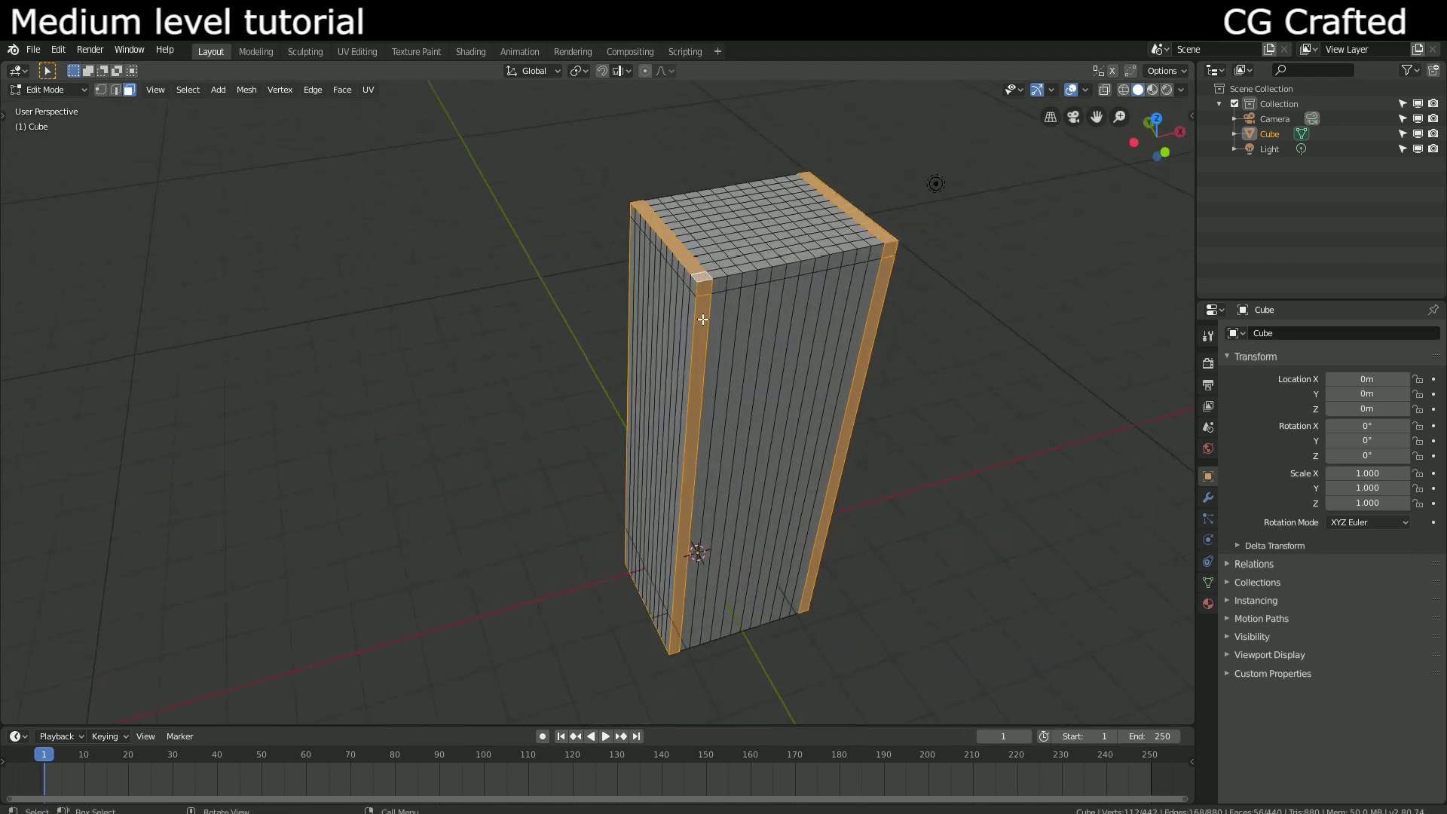
left_click(693, 279, "alt+shift")
mouse_move(693, 279)
middle_mouse_down()
mouse_move(623, 324)
mouse_move(492, 218)
middle_mouse_up()
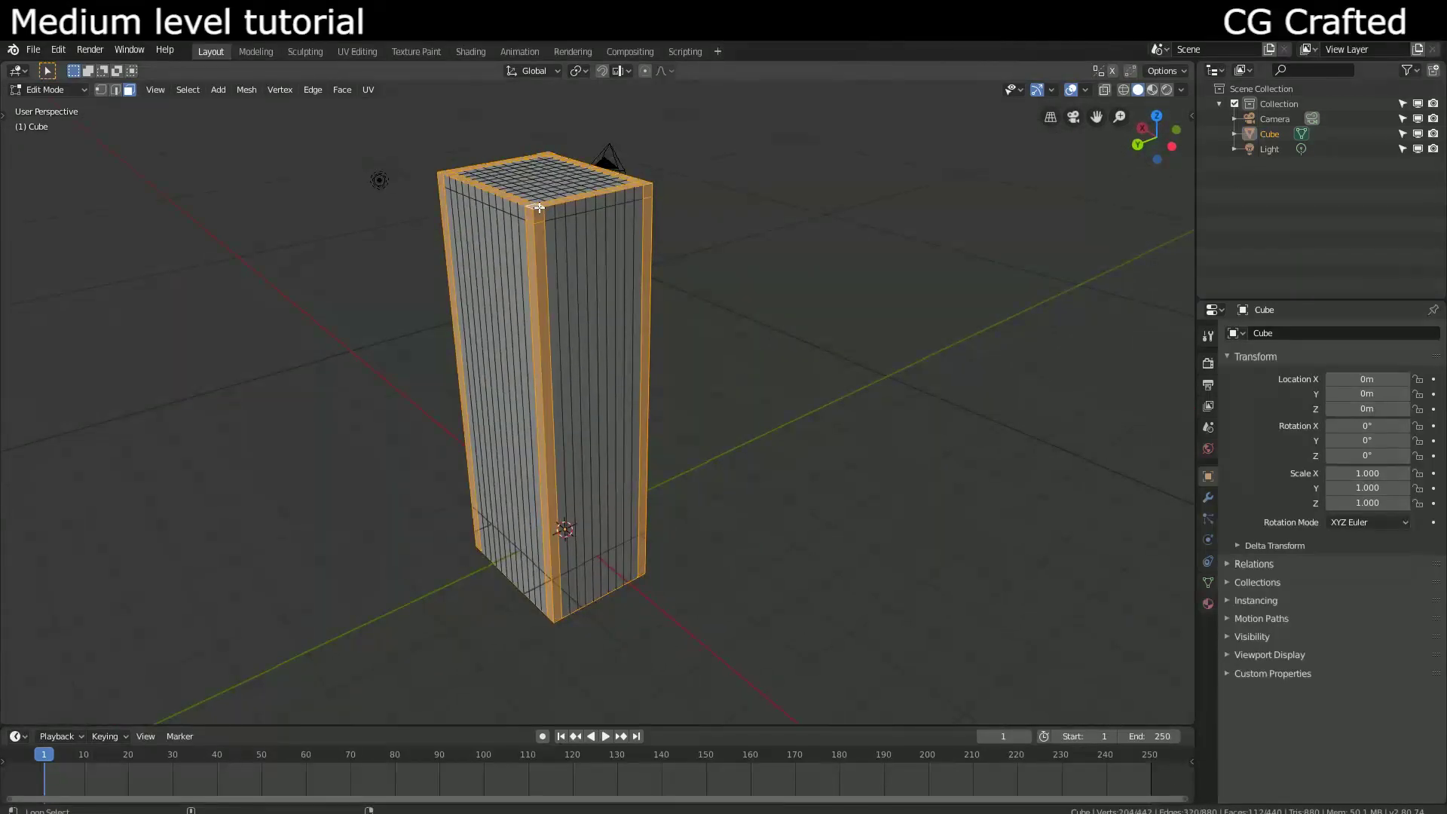
middle_click_drag(539, 207, 565, 259)
scroll(565, 259, "up", 3)
scroll(604, 367, "up", 2)
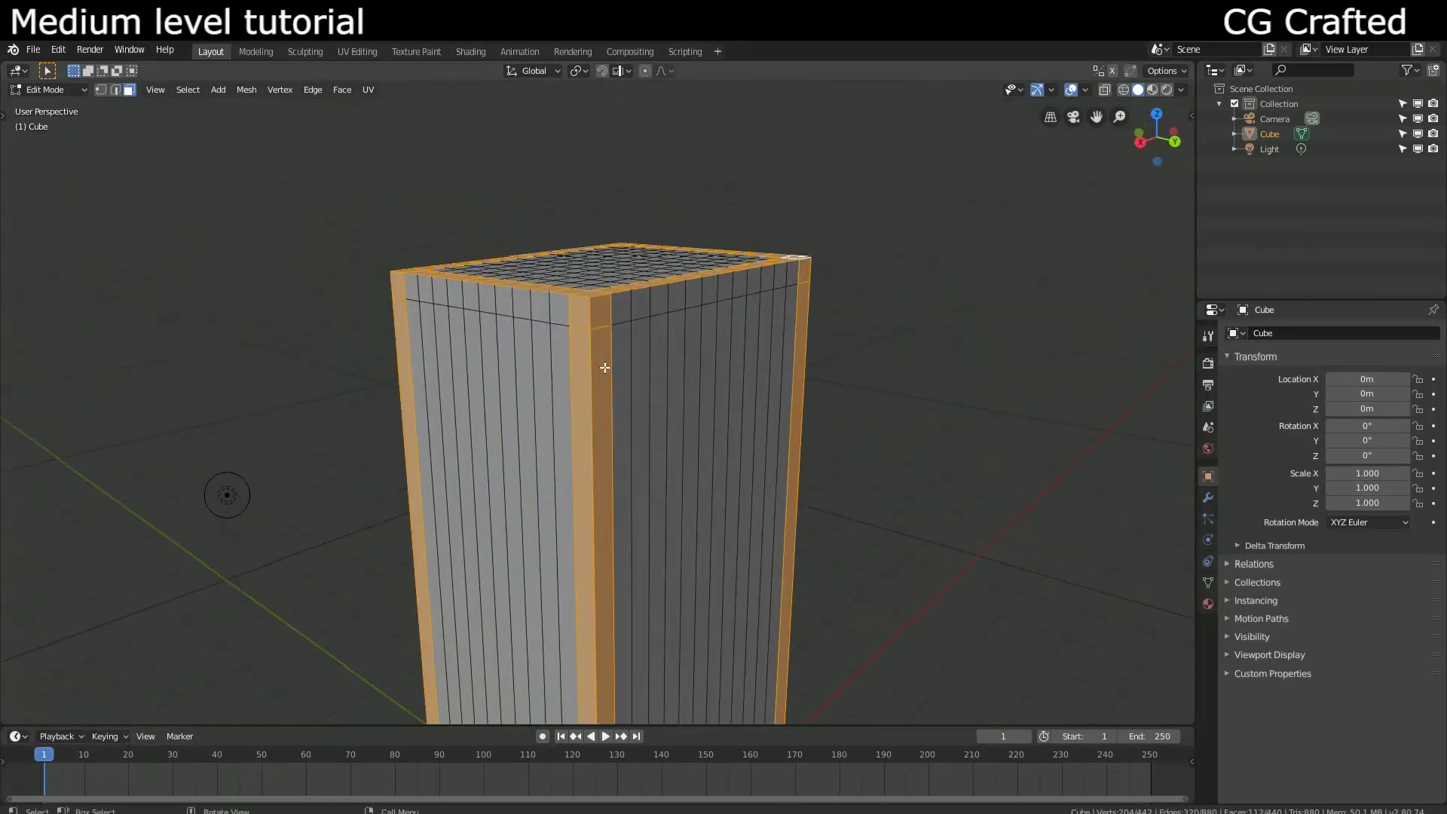
left_click(572, 308, "alt+shift")
mouse_move(573, 308)
middle_mouse_down()
mouse_move(678, 411)
mouse_move(533, 347)
middle_mouse_up()
Step: Extrude the selected edging faces along their normals with Offset Even
key("alt+e")
left_click(534, 348)
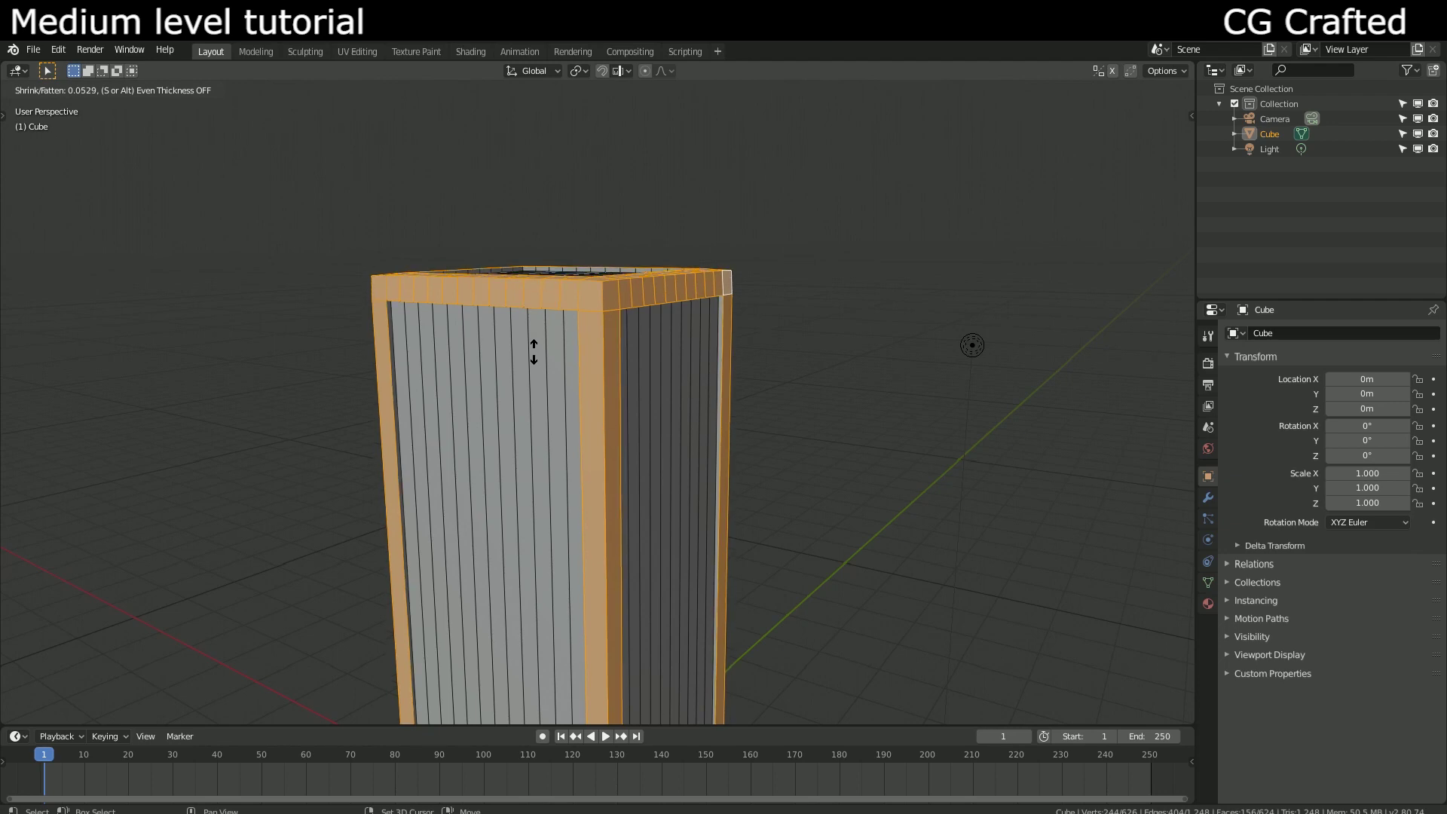
left_click(534, 351)
middle_click_drag(534, 351, 543, 378)
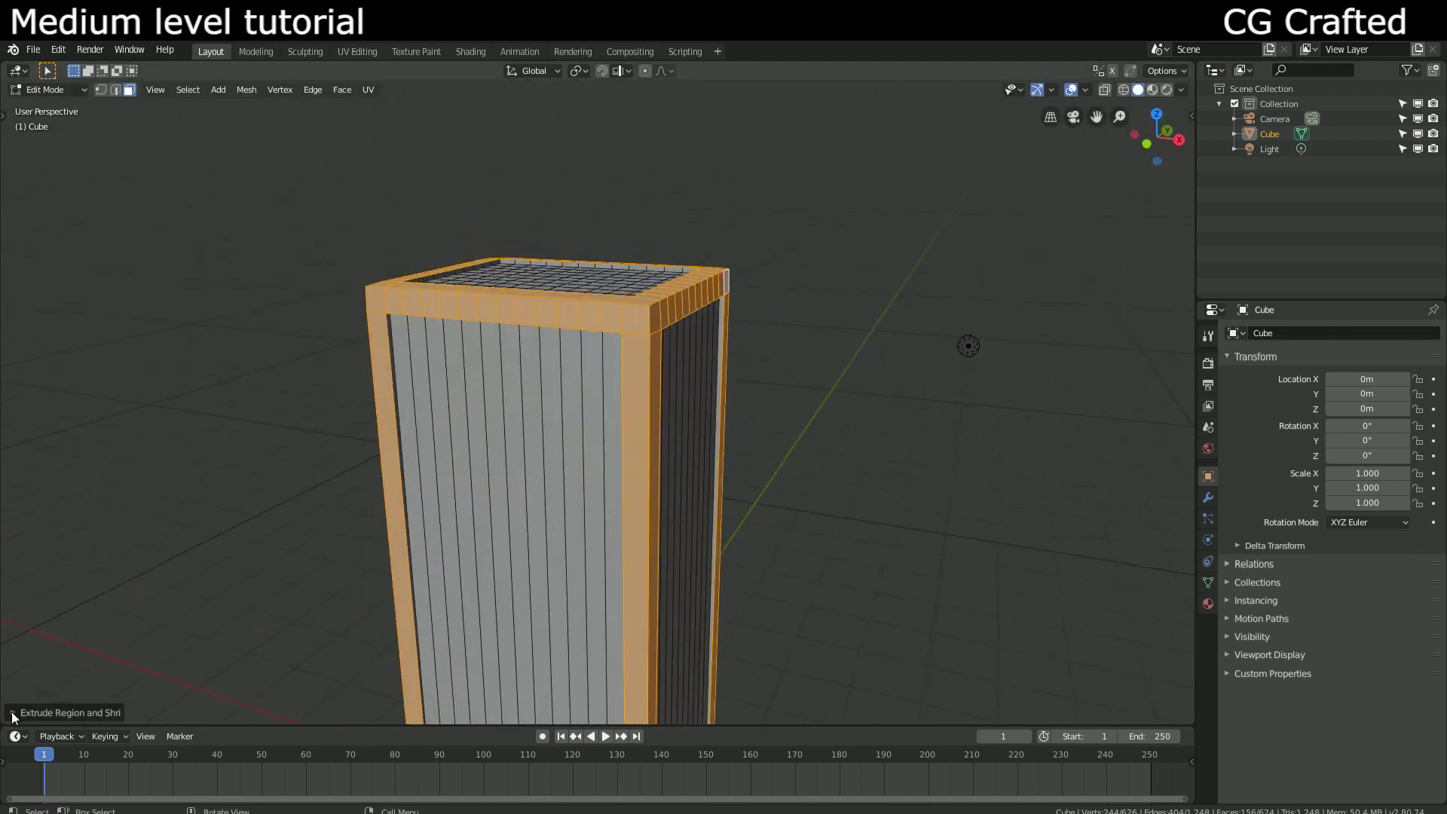
left_click(13, 712)
left_click(201, 690)
mouse_move(373, 588)
middle_mouse_down()
mouse_move(450, 477)
mouse_move(484, 532)
mouse_move(350, 479)
mouse_move(210, 550)
mouse_move(264, 645)
mouse_move(410, 641)
mouse_move(381, 630)
mouse_move(644, 482)
middle_mouse_up()
Step: Select a U-shaped region of roof faces and extrude it up into a block
left_click(689, 312)
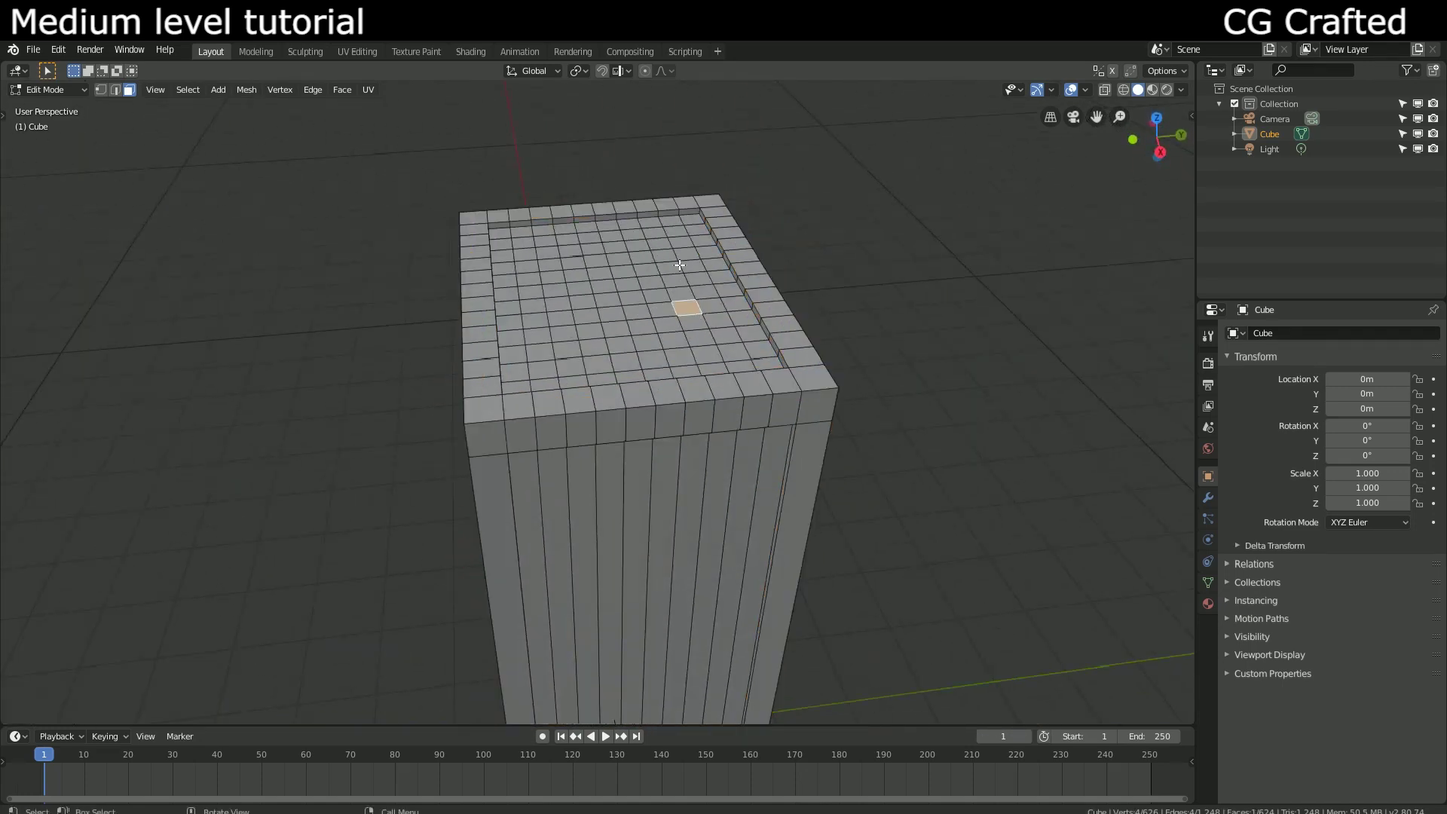
left_click(680, 264, "ctrl")
left_click(633, 267, "ctrl")
left_click(640, 312, "ctrl")
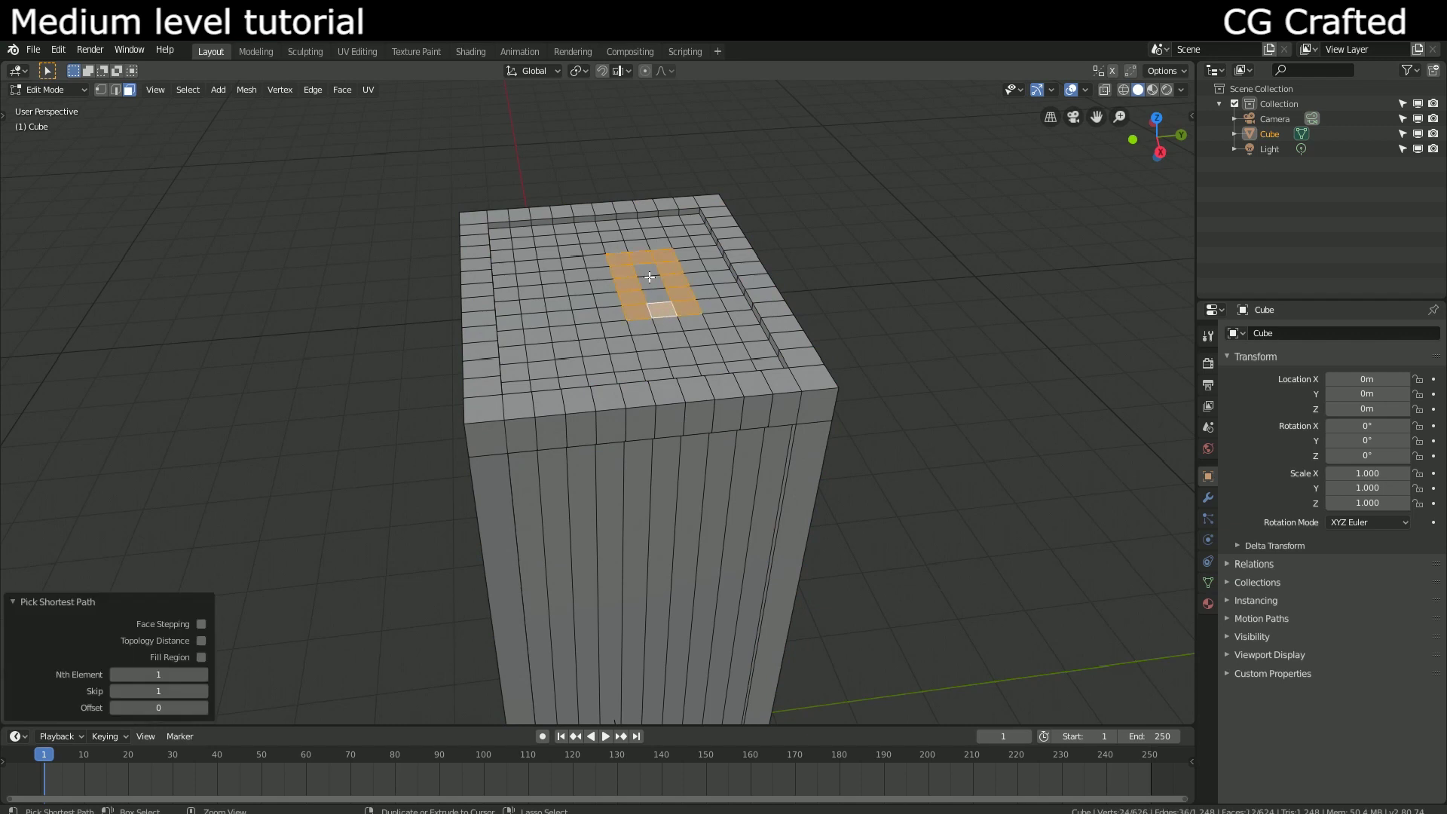
left_click(649, 276, "ctrl")
key("e")
left_click(574, 286)
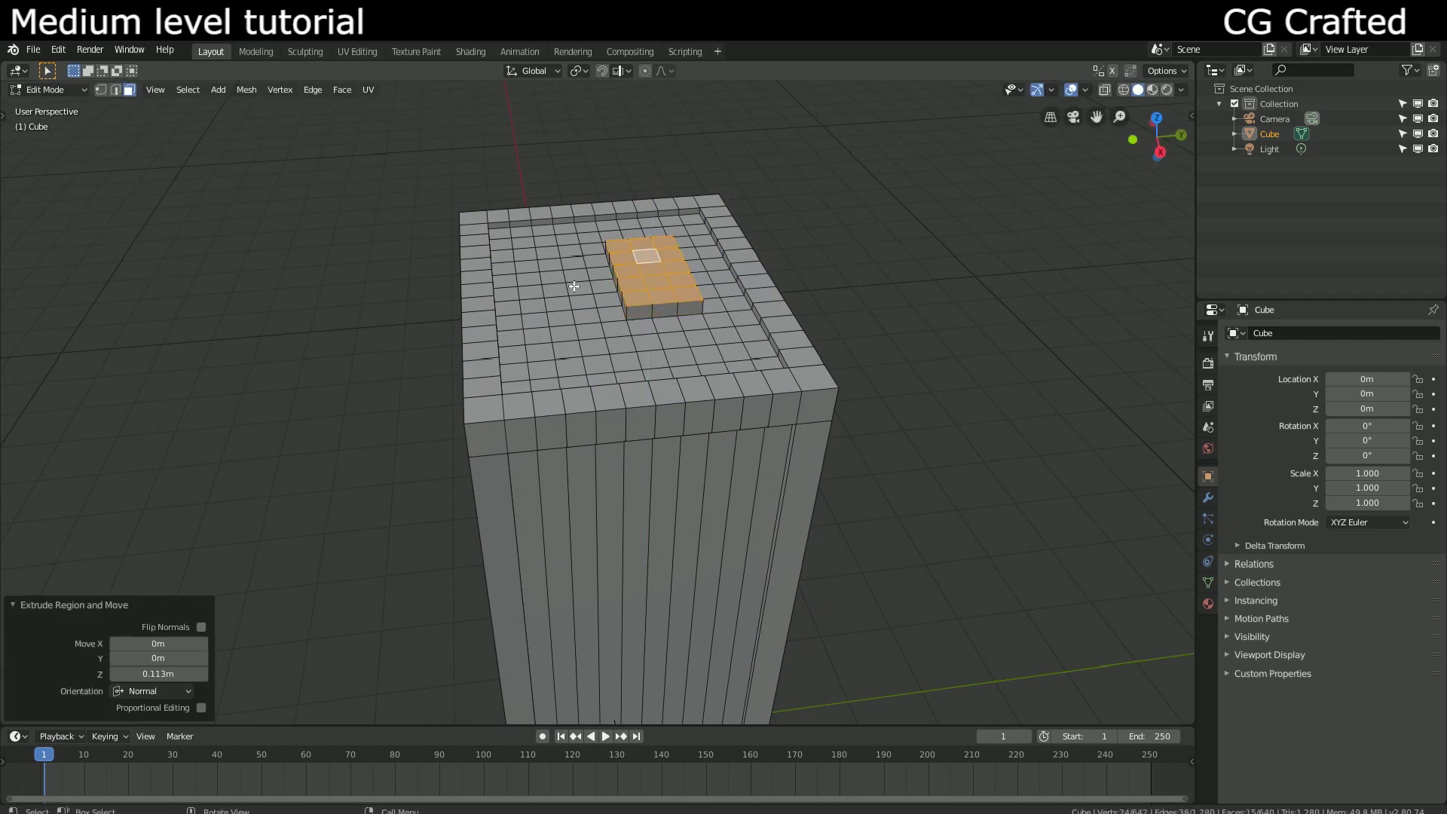
Step: Extrude a small roof patch upward, then leave Edit Mode
left_click(519, 257)
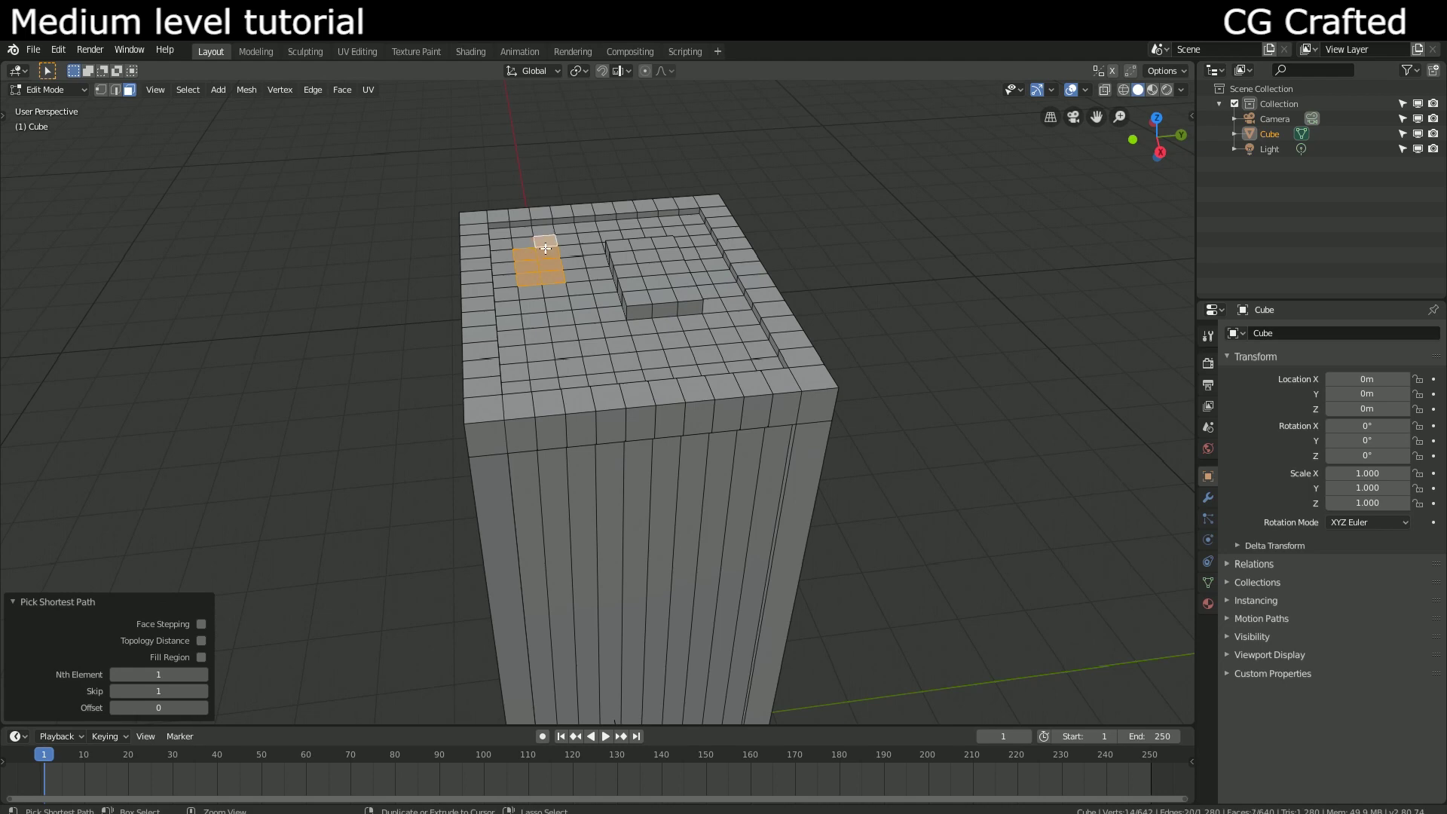
key("e")
left_click(517, 481)
scroll(517, 480, "down", 3)
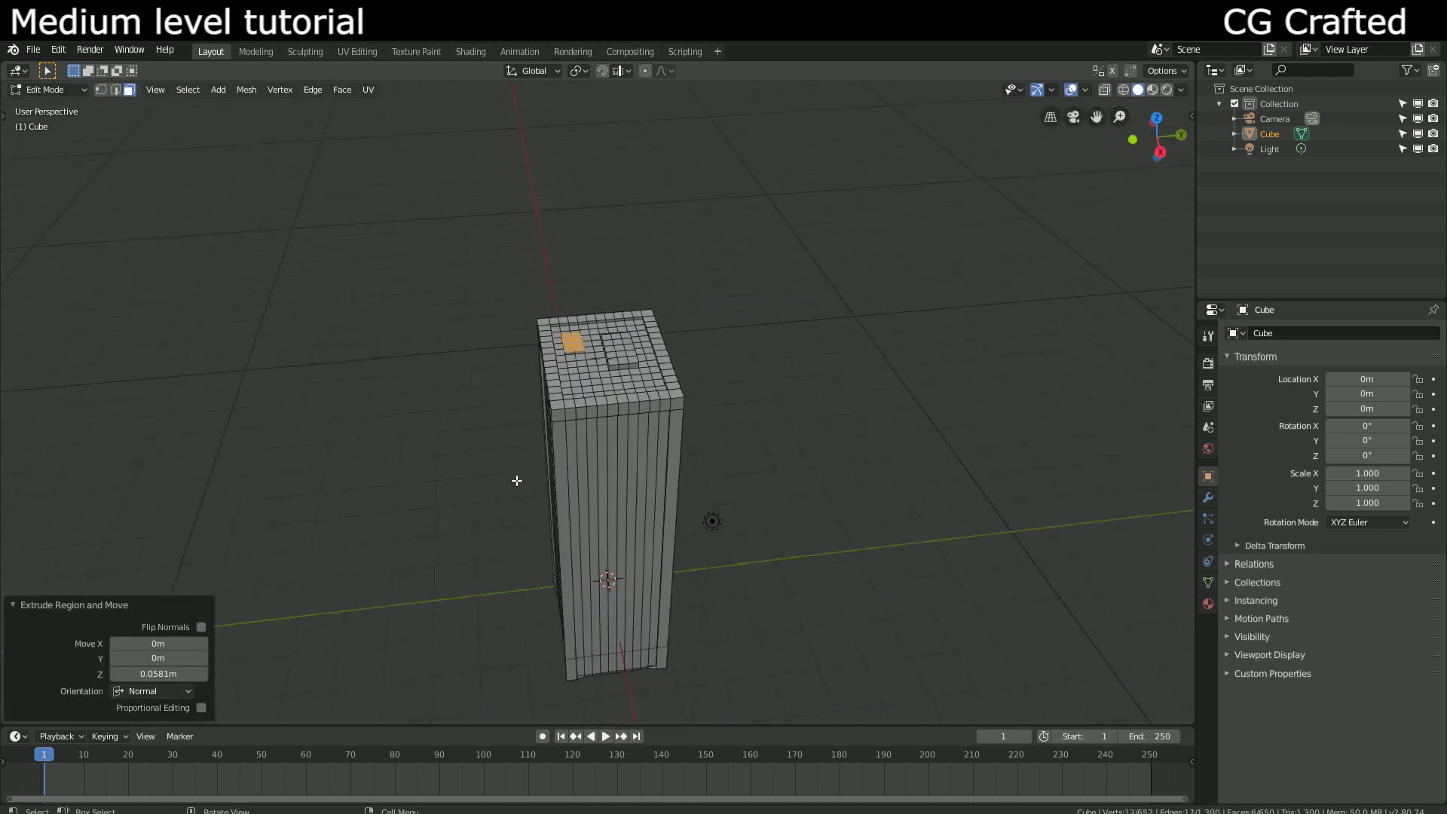
middle_click_drag(516, 481, 563, 428)
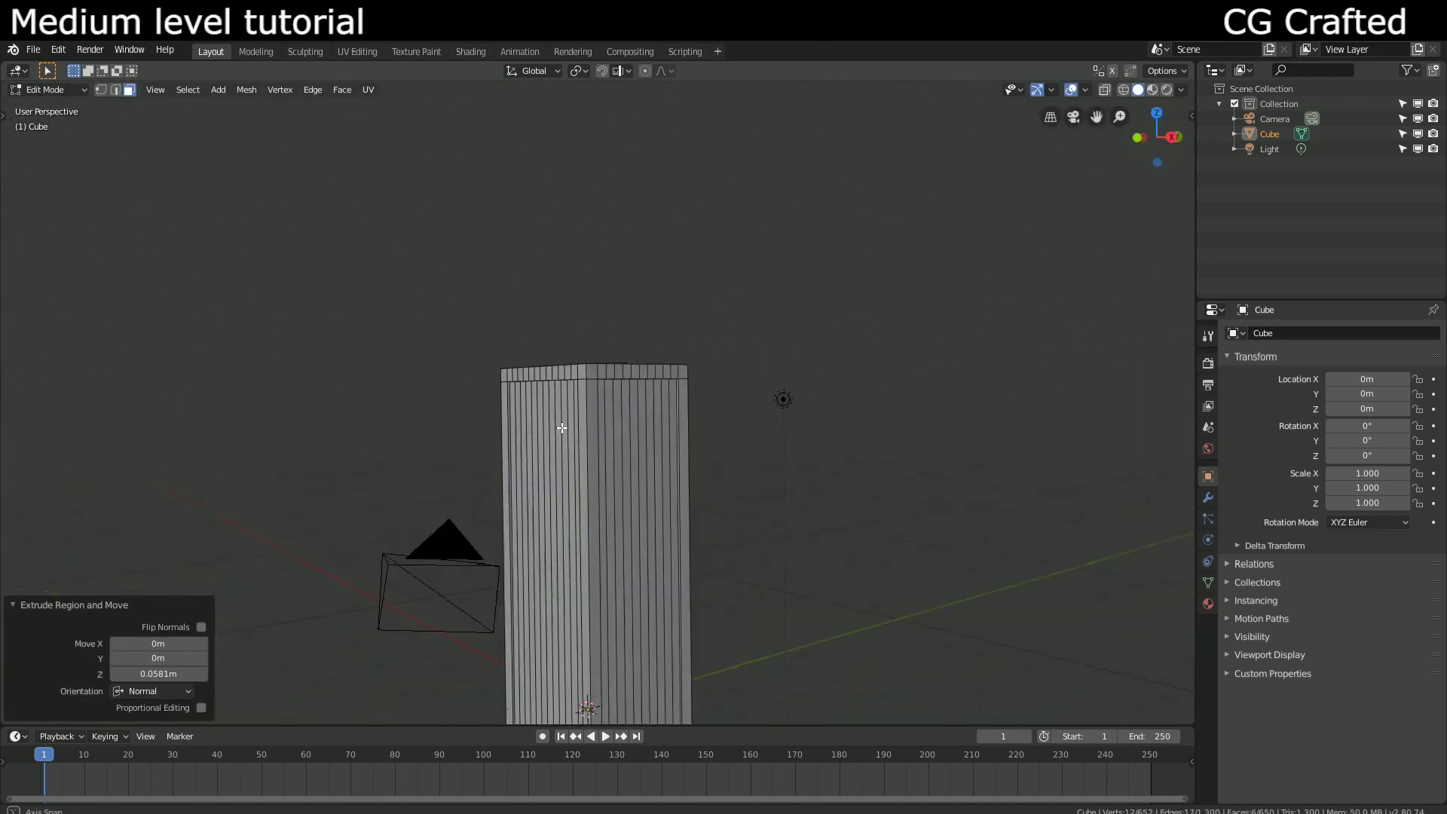
key("Tab")
scroll(516, 461, "down", 3)
Step: Move the first tower aside along the Y axis
middle_click_drag(517, 461, 587, 497)
key("g")
key("y")
left_click(736, 419)
Step: Add a new cube and extrude its top face into a tall box
key("shift+a")
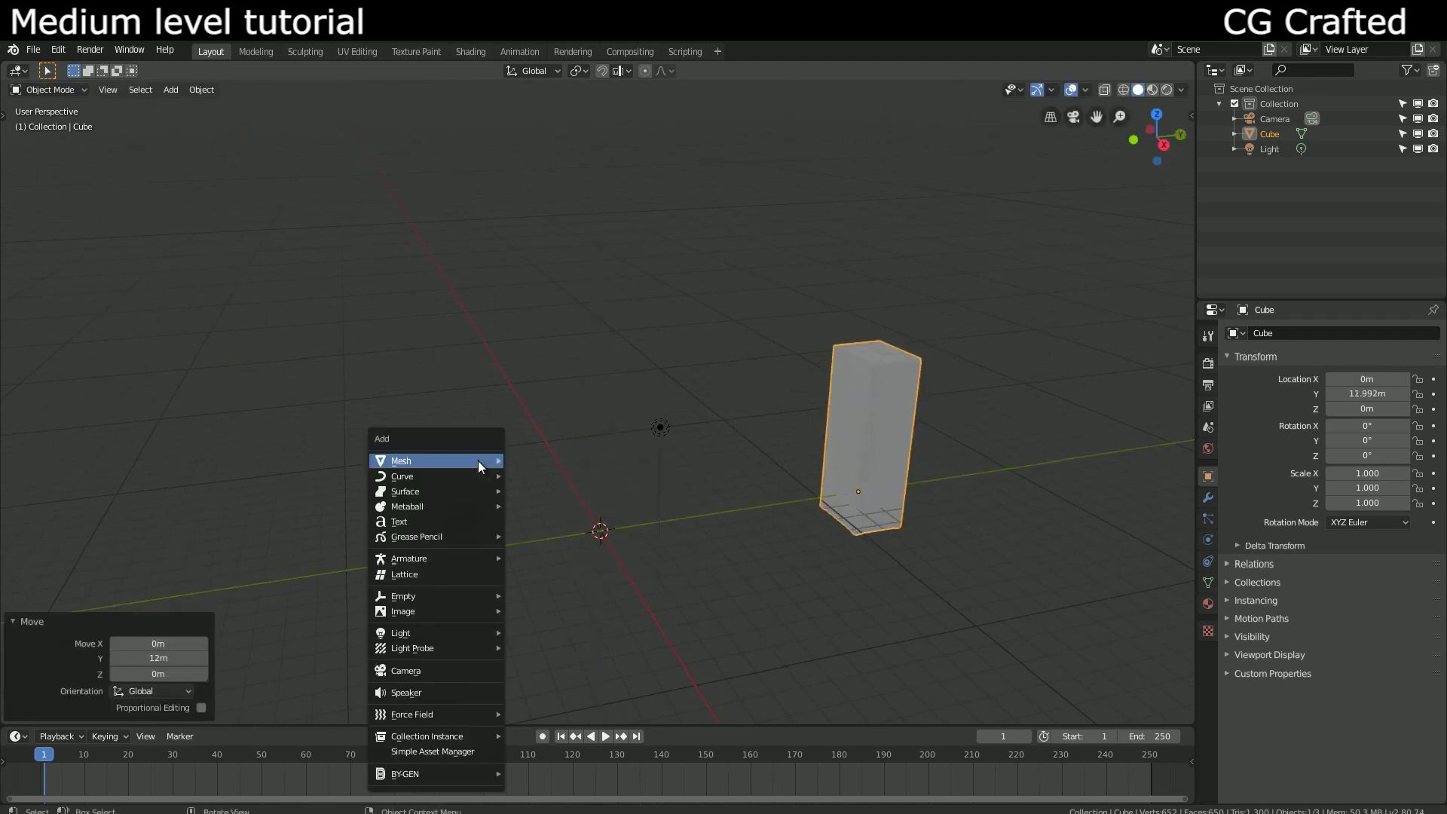
mouse_move(436, 460)
left_click(527, 476)
key("Tab")
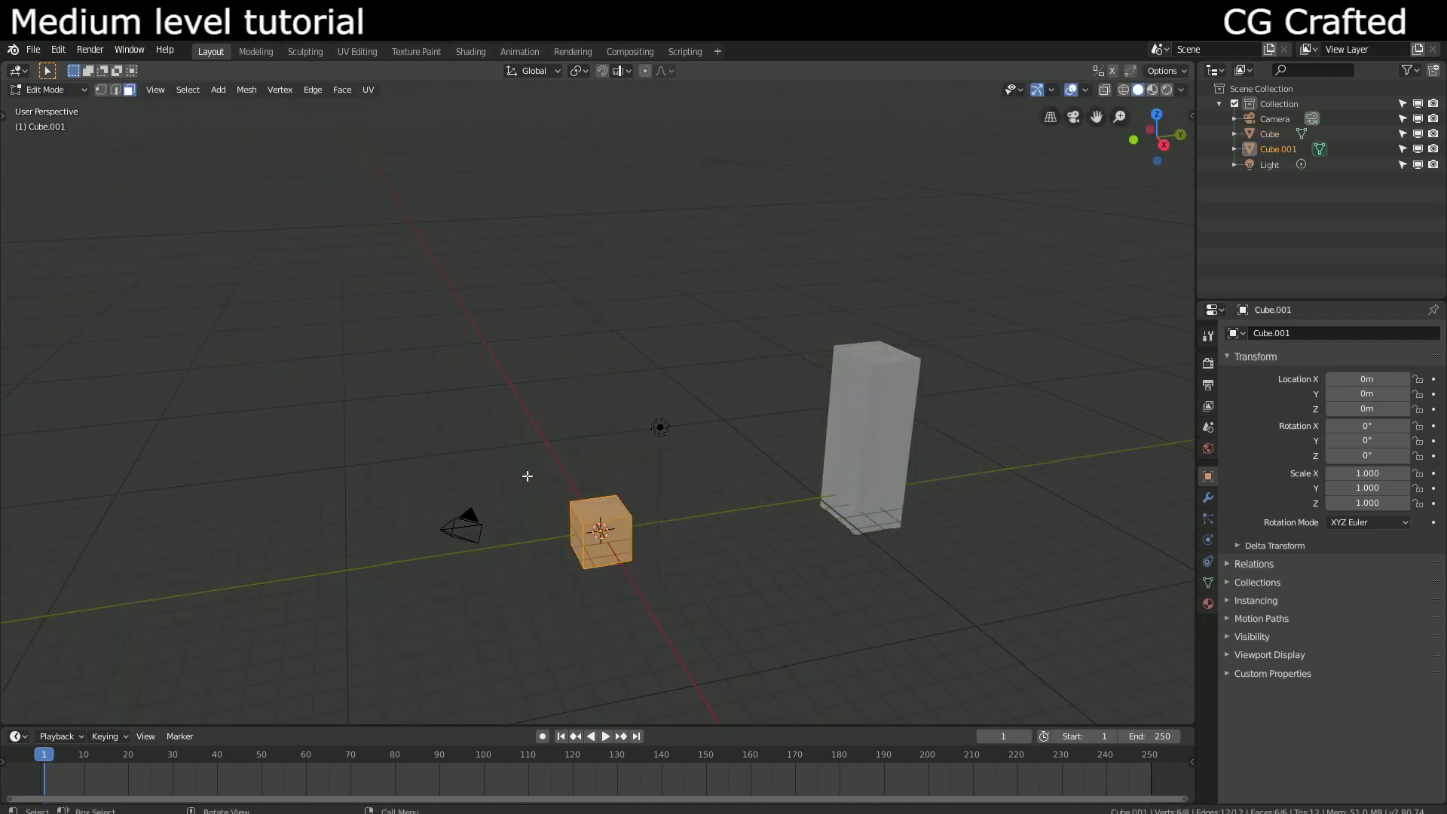
left_click(618, 513)
key("e")
left_click(618, 396)
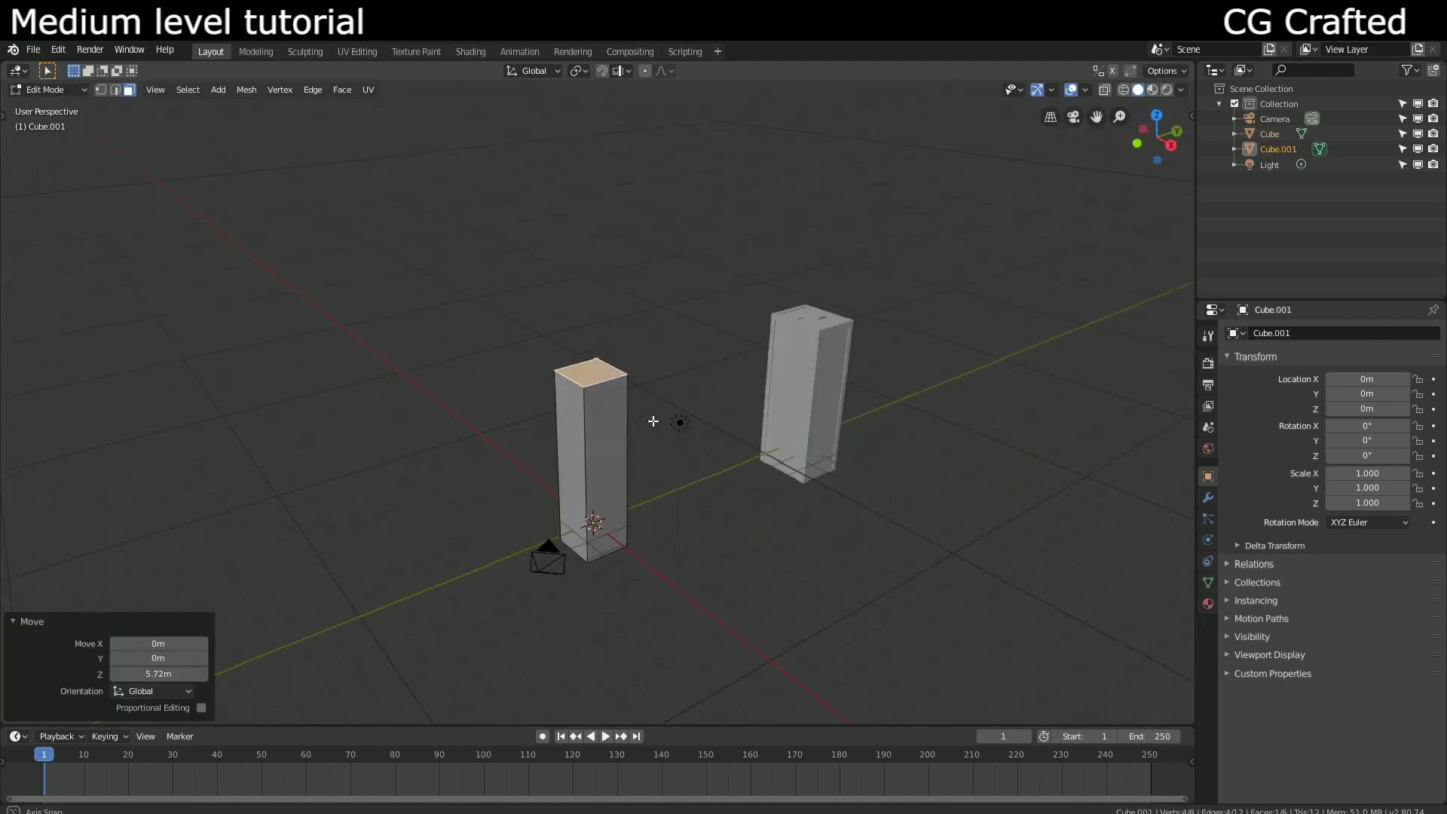
Step: Narrow the new box by moving a side face along Y
middle_click_drag(618, 396, 568, 420)
left_click(567, 419)
key("g")
key("y")
left_click(588, 418)
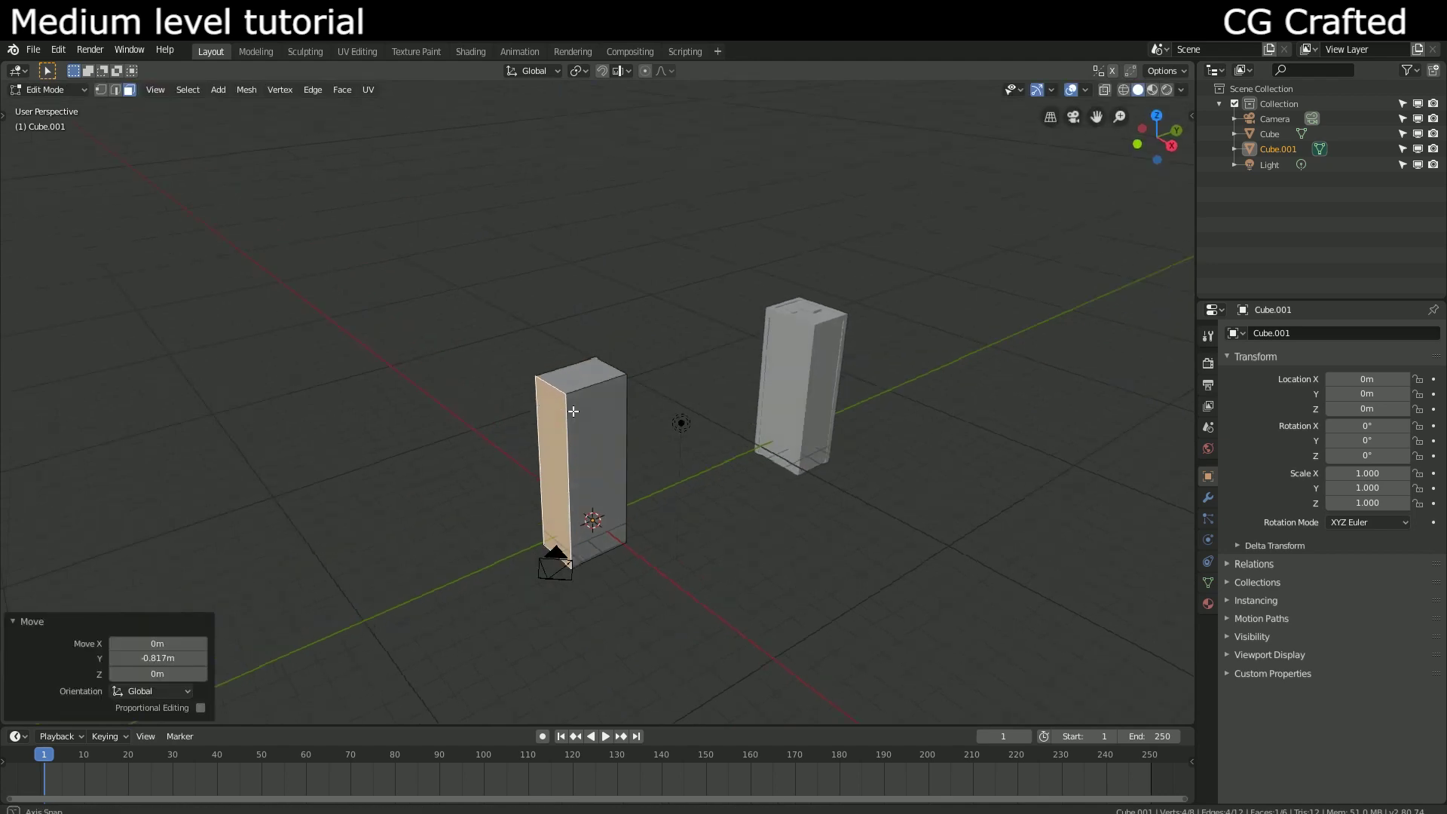
scroll(582, 414, "up", 3)
Step: Add nine vertical loop cuts on one side and seven on the left side
key("ctrl+r")
scroll(580, 380, "up", 8)
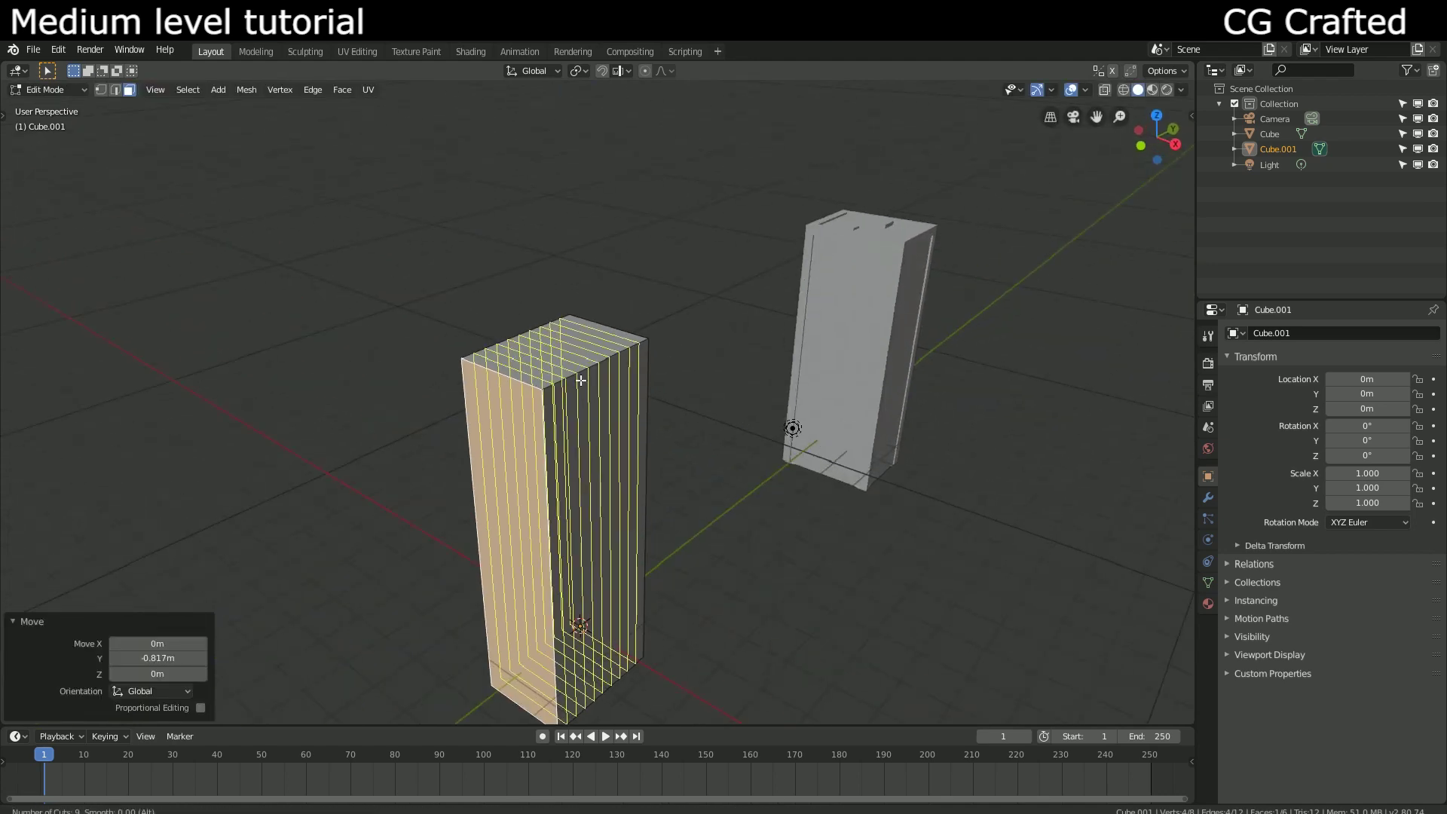
left_click(579, 380)
right_click(580, 380)
key("ctrl+r")
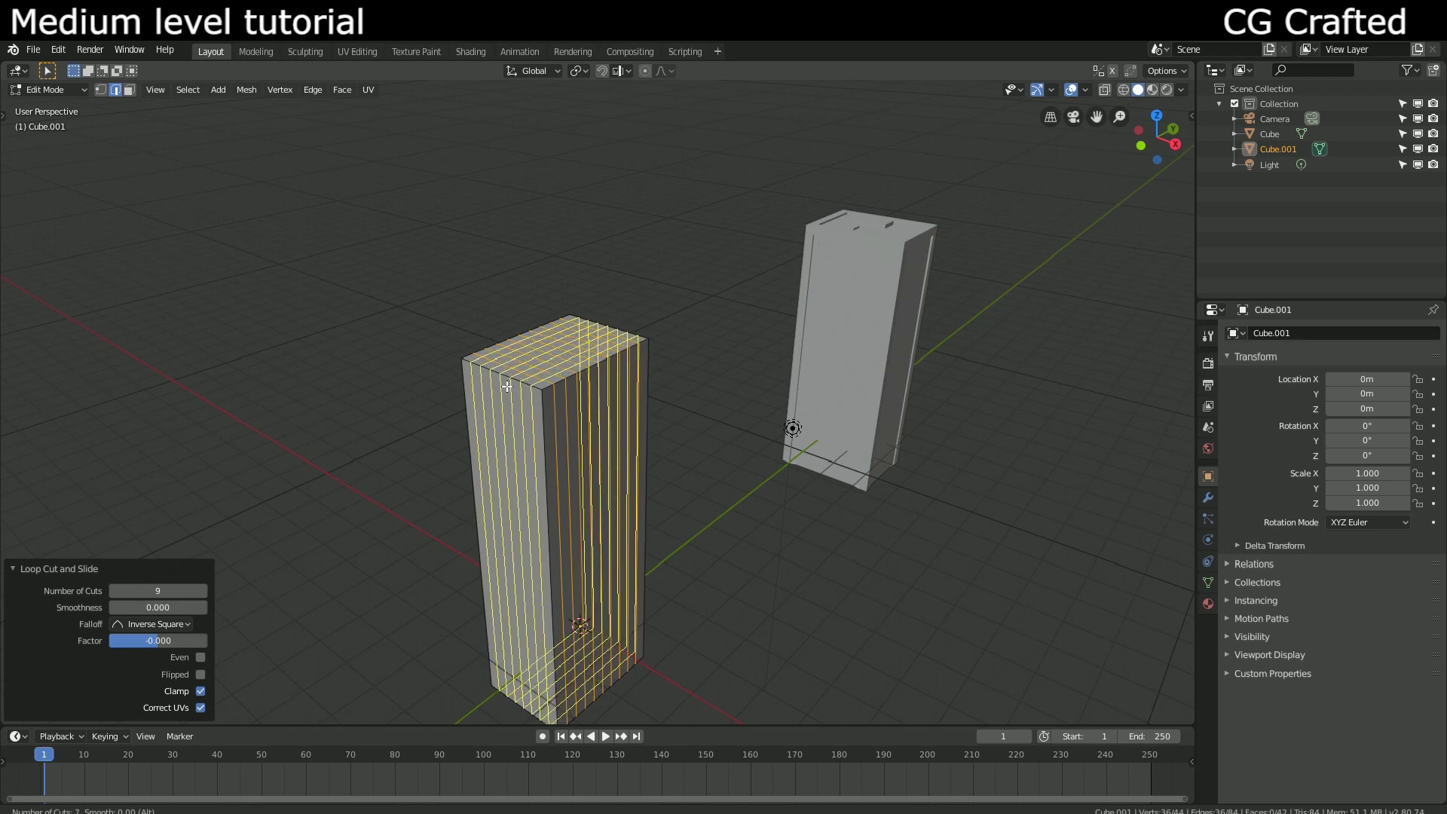
left_click(506, 386)
right_click(507, 386)
middle_click_drag(510, 410, 588, 414)
Step: Place horizontal loops near the top, then select the top face ring
key("ctrl+r")
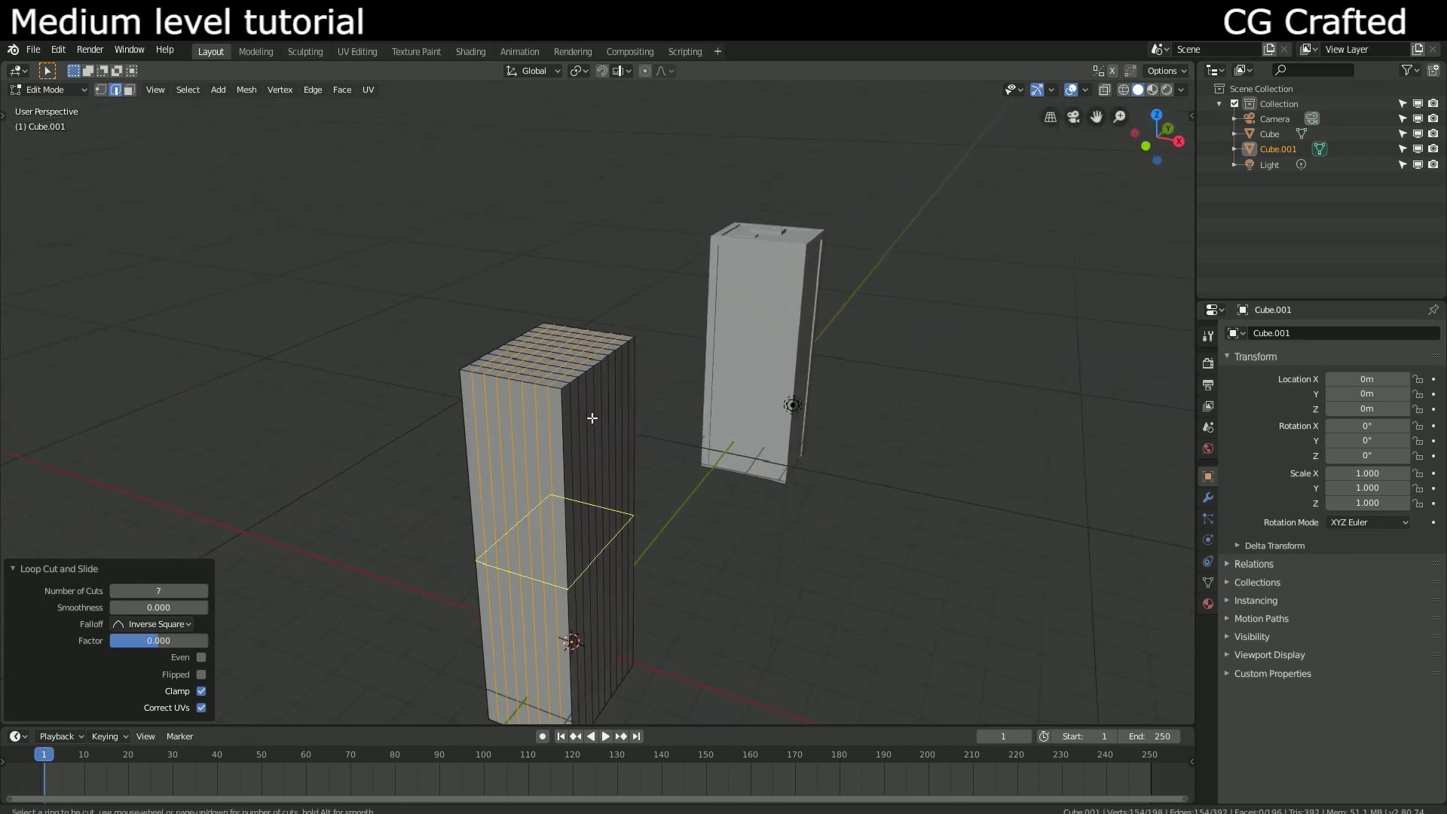
left_click(591, 419)
left_click(591, 258)
scroll(577, 328, "up", 2)
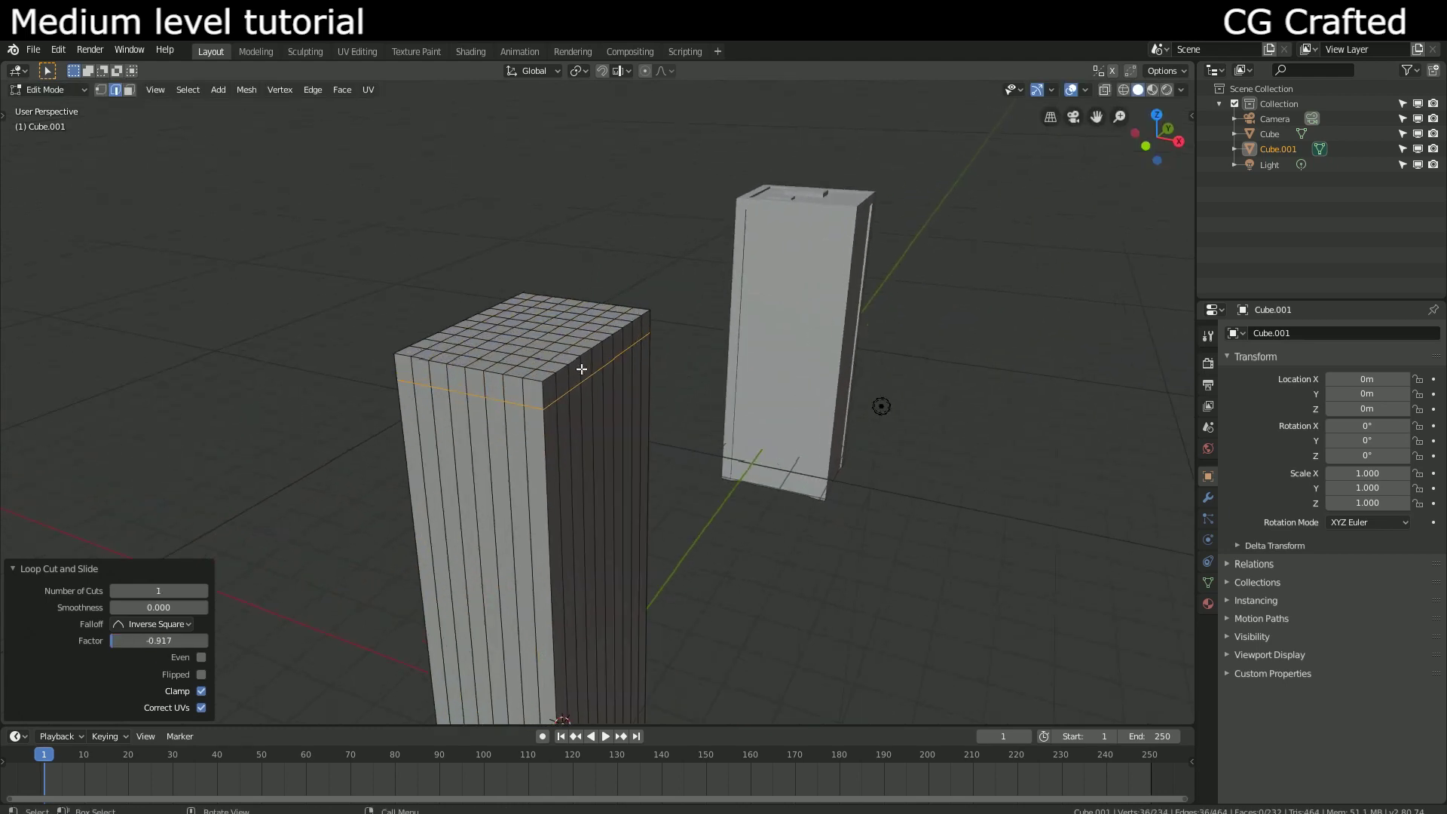
key("ctrl+r")
left_click(570, 333)
key("3")
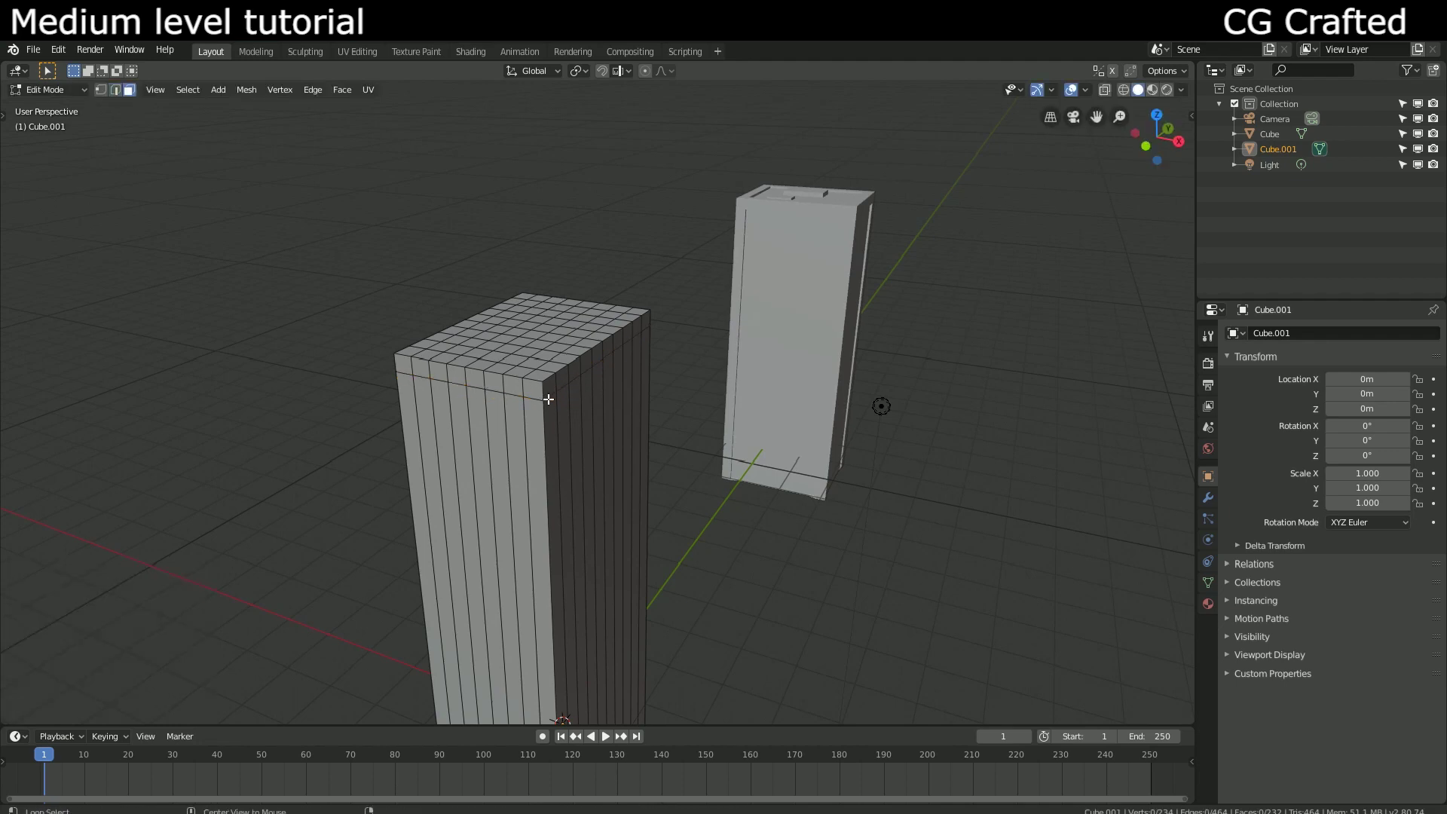
left_click(541, 386, "alt")
left_click(540, 414, "alt")
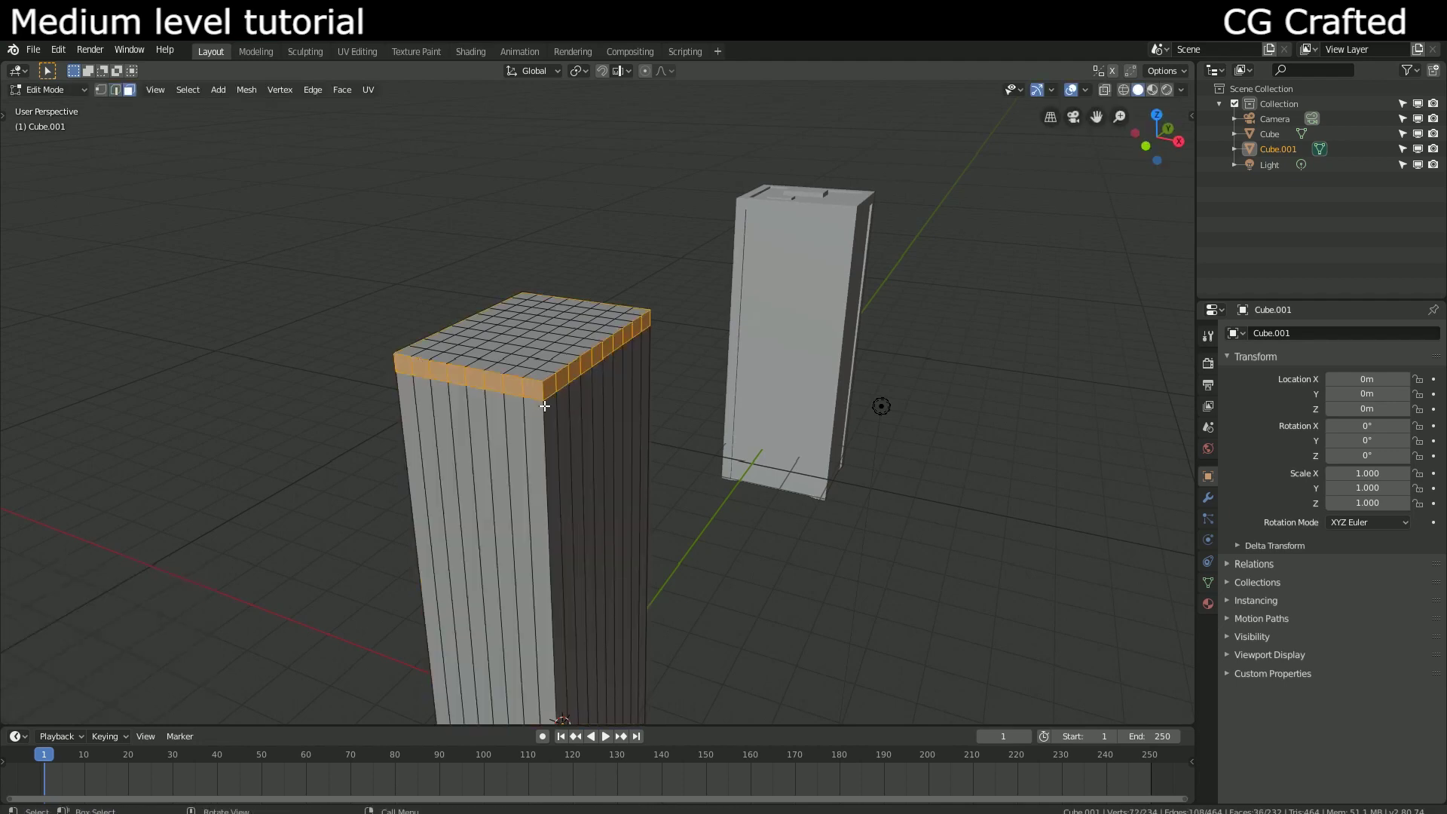
Step: Extrude the top face ring along its normals with Offset Even
mouse_move(544, 406)
middle_mouse_down()
mouse_move(420, 452)
mouse_move(390, 400)
middle_mouse_up()
mouse_move(718, 380)
middle_mouse_down()
mouse_move(678, 384)
mouse_move(727, 318)
middle_mouse_up()
key("alt+e")
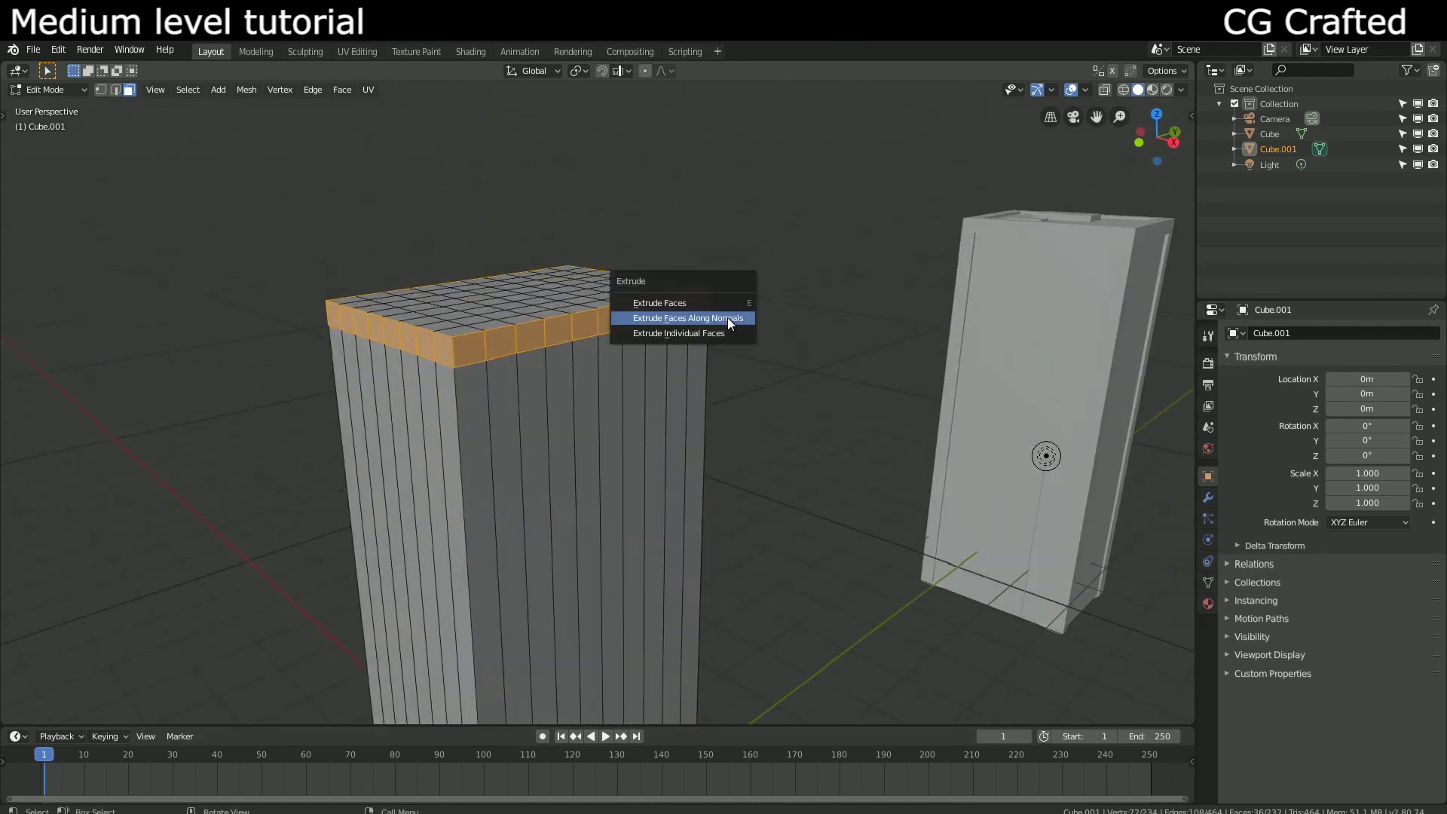
left_click(726, 314)
left_click(727, 323)
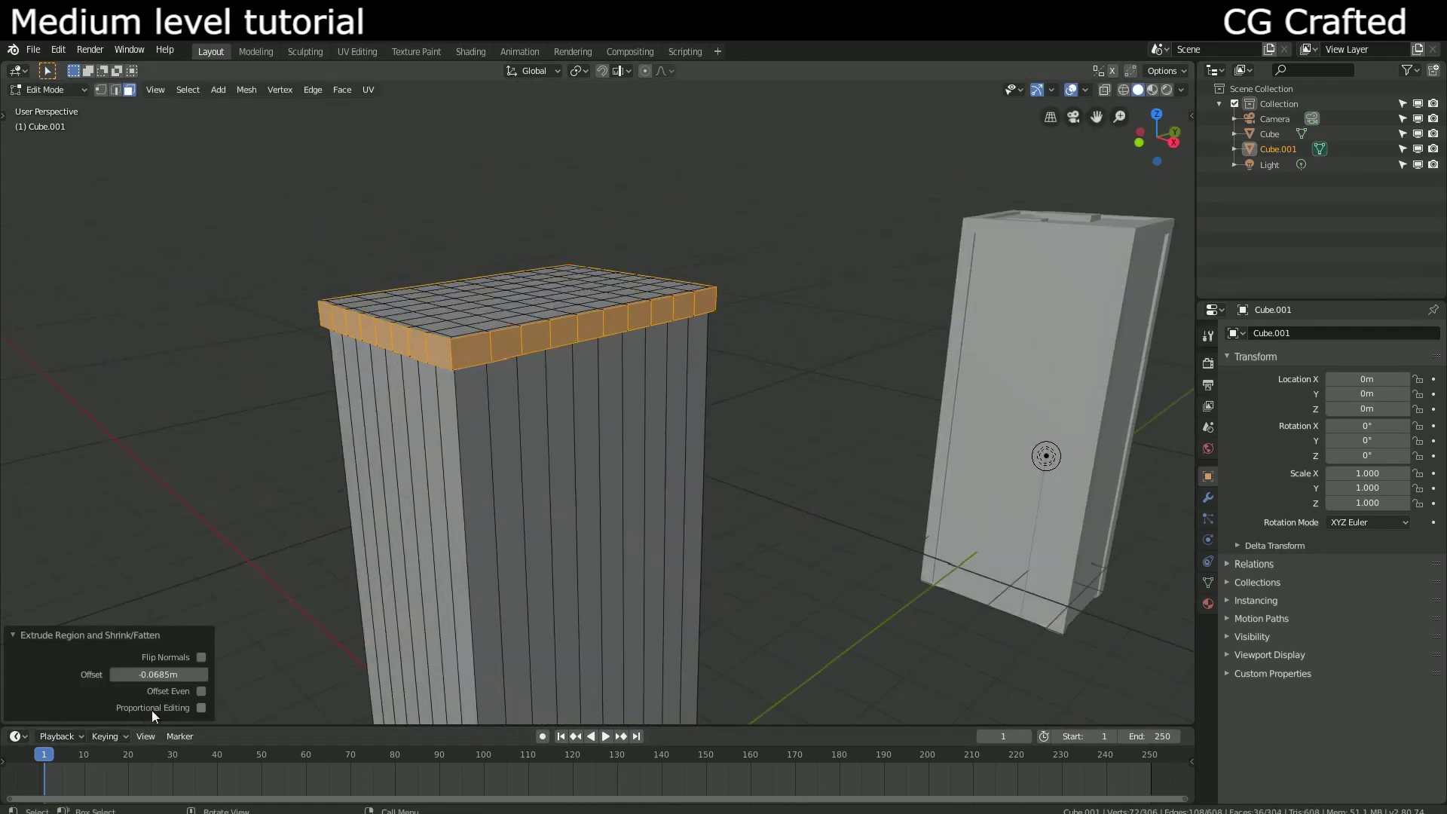
left_click(199, 690)
mouse_move(323, 563)
middle_mouse_down()
mouse_move(418, 488)
mouse_move(413, 442)
middle_mouse_up()
Step: Select the vertical corner face strips around the building
left_click(531, 251)
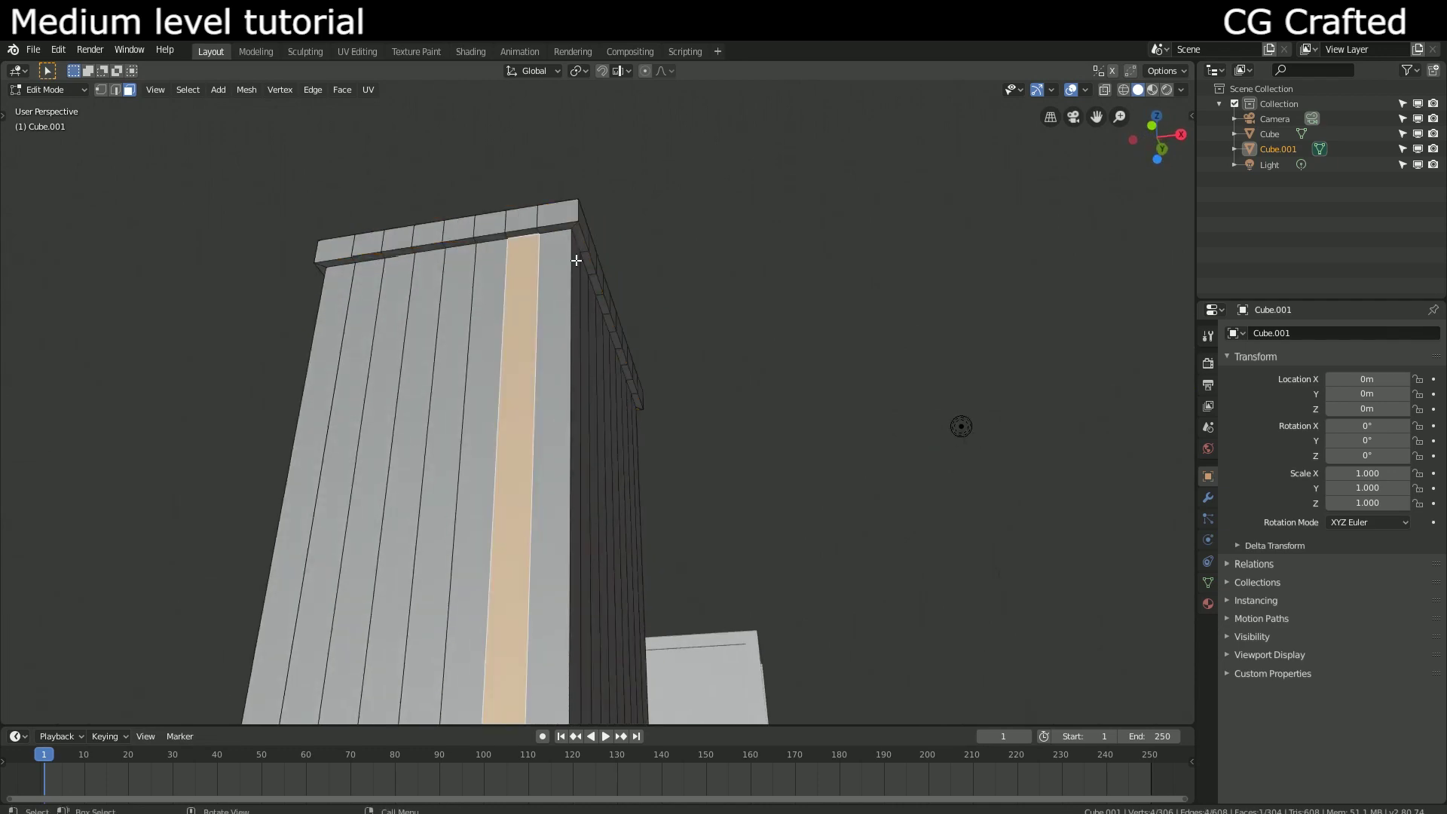
left_click(569, 262)
middle_click_drag(569, 262, 536, 323)
left_click(517, 323, "shift")
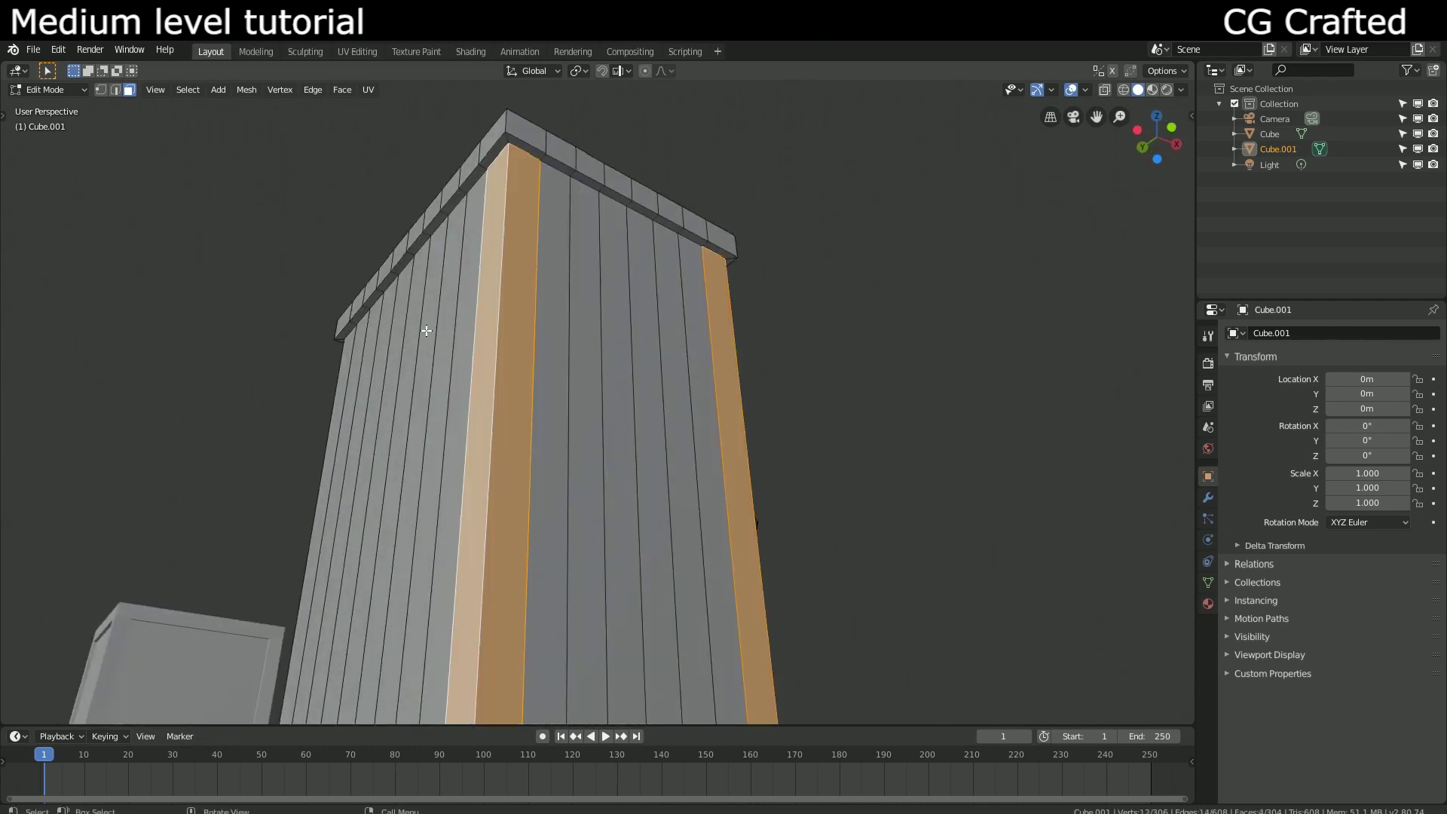
middle_click_drag(426, 329, 565, 340)
key("ctrl+z")
key("ctrl+z")
left_click(549, 284, "shift")
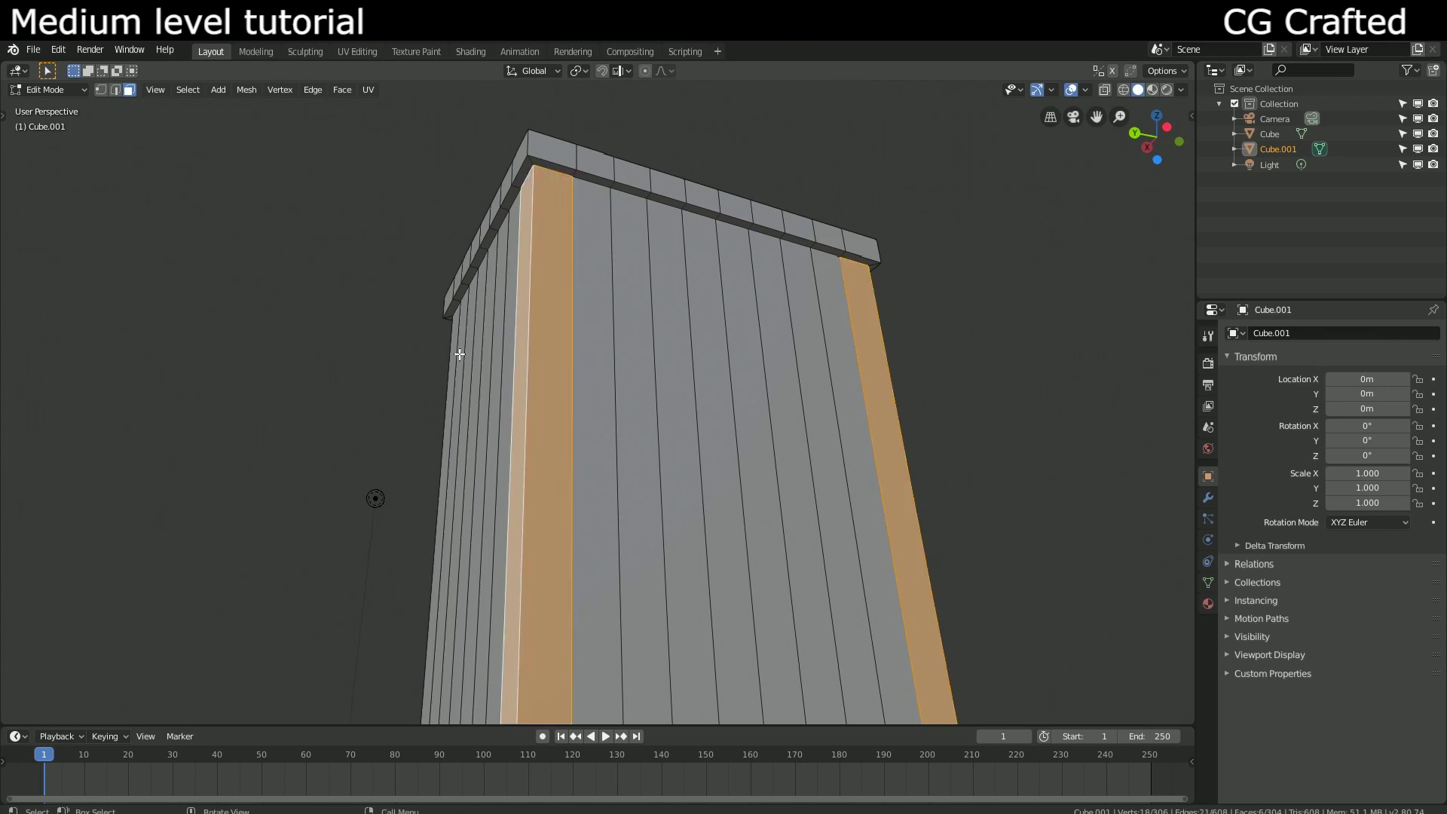
middle_click_drag(460, 354, 673, 379)
middle_click_drag(715, 317, 772, 433)
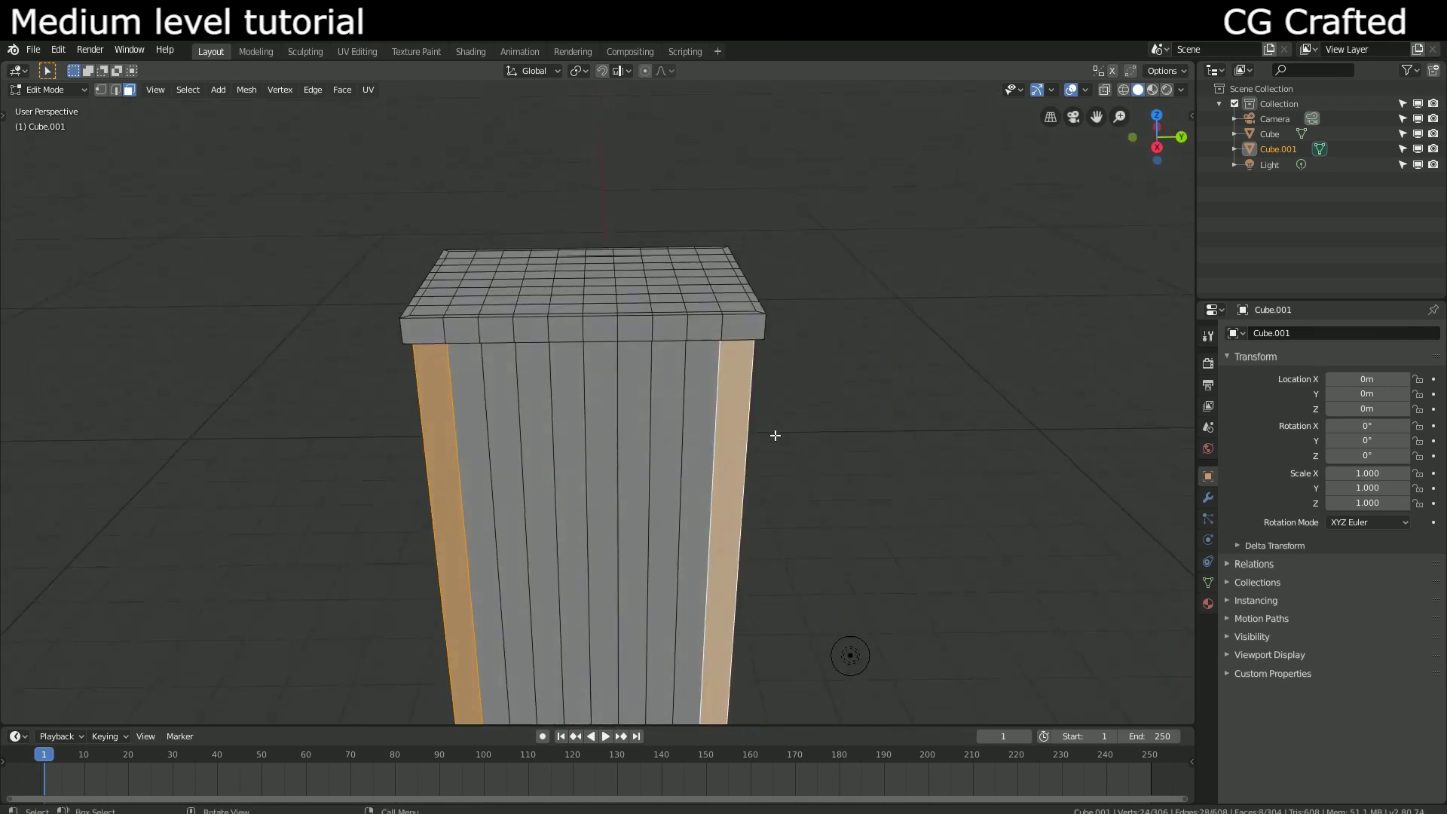
scroll(772, 433, "up", 5)
Step: Recess the corner strips by extruding along normals with Offset Even
key("alt+e")
left_click(590, 236)
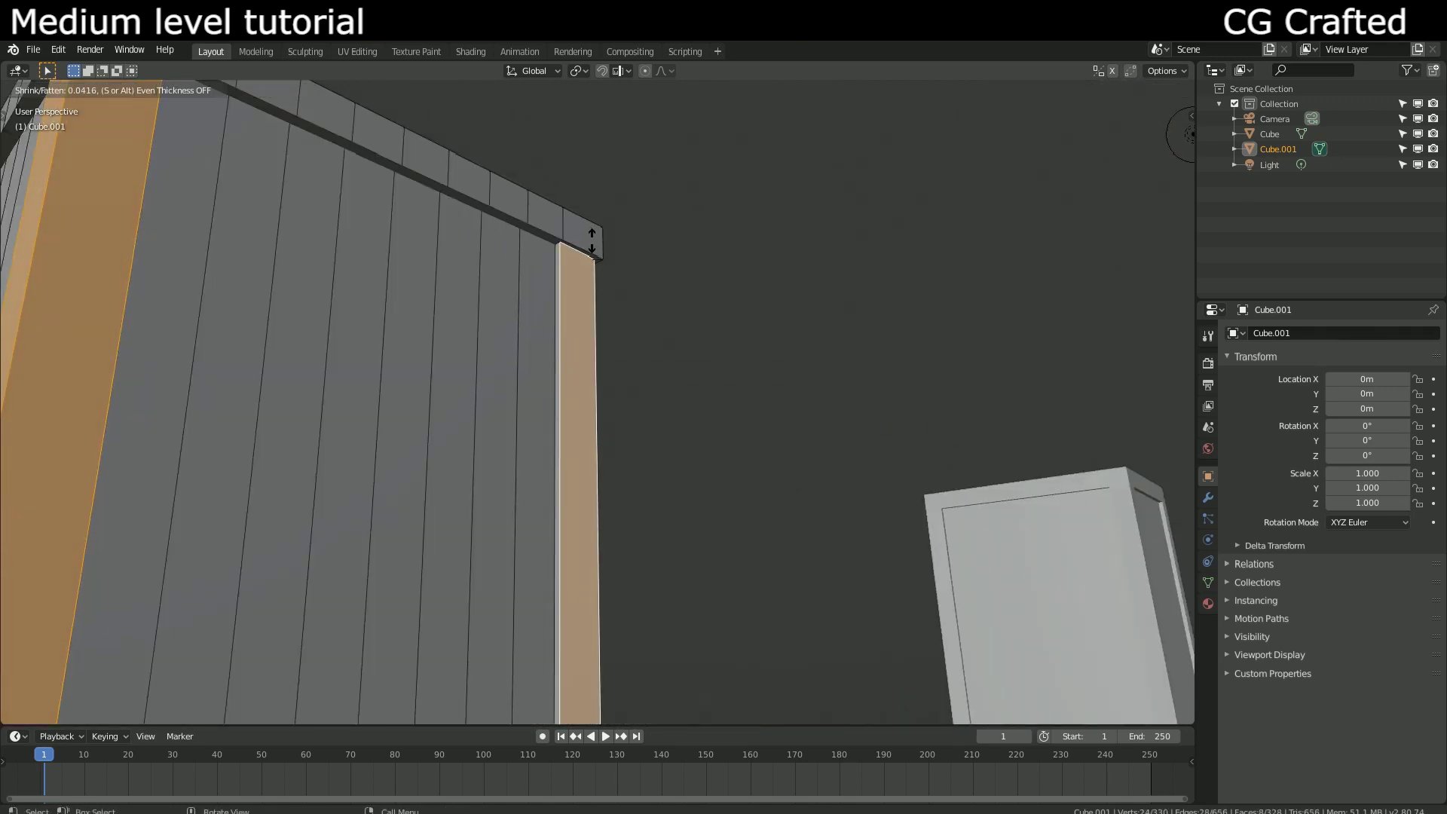
left_click(591, 243)
middle_click_drag(592, 243, 538, 393)
scroll(479, 499, "down", 2)
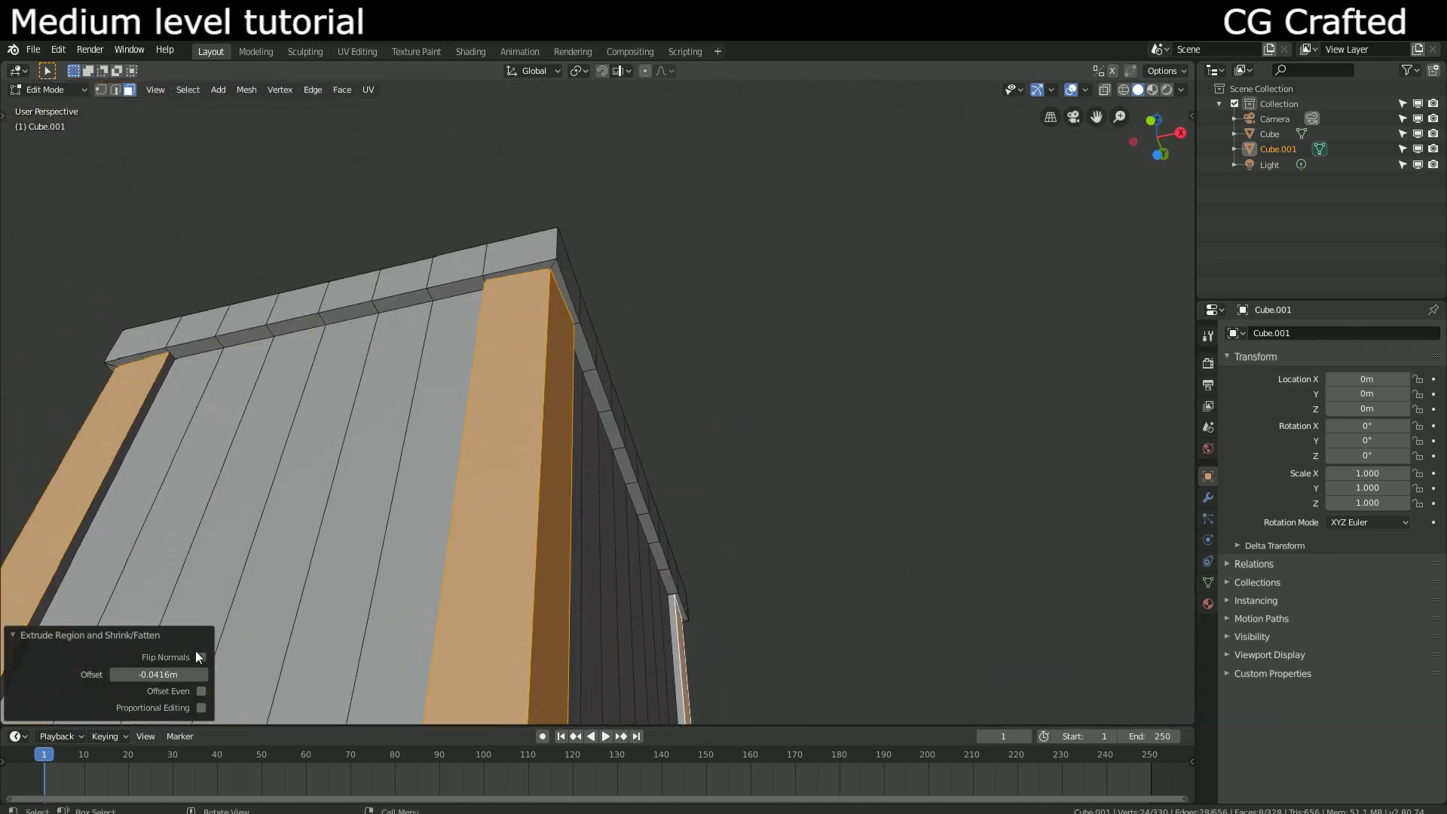
left_click(201, 688)
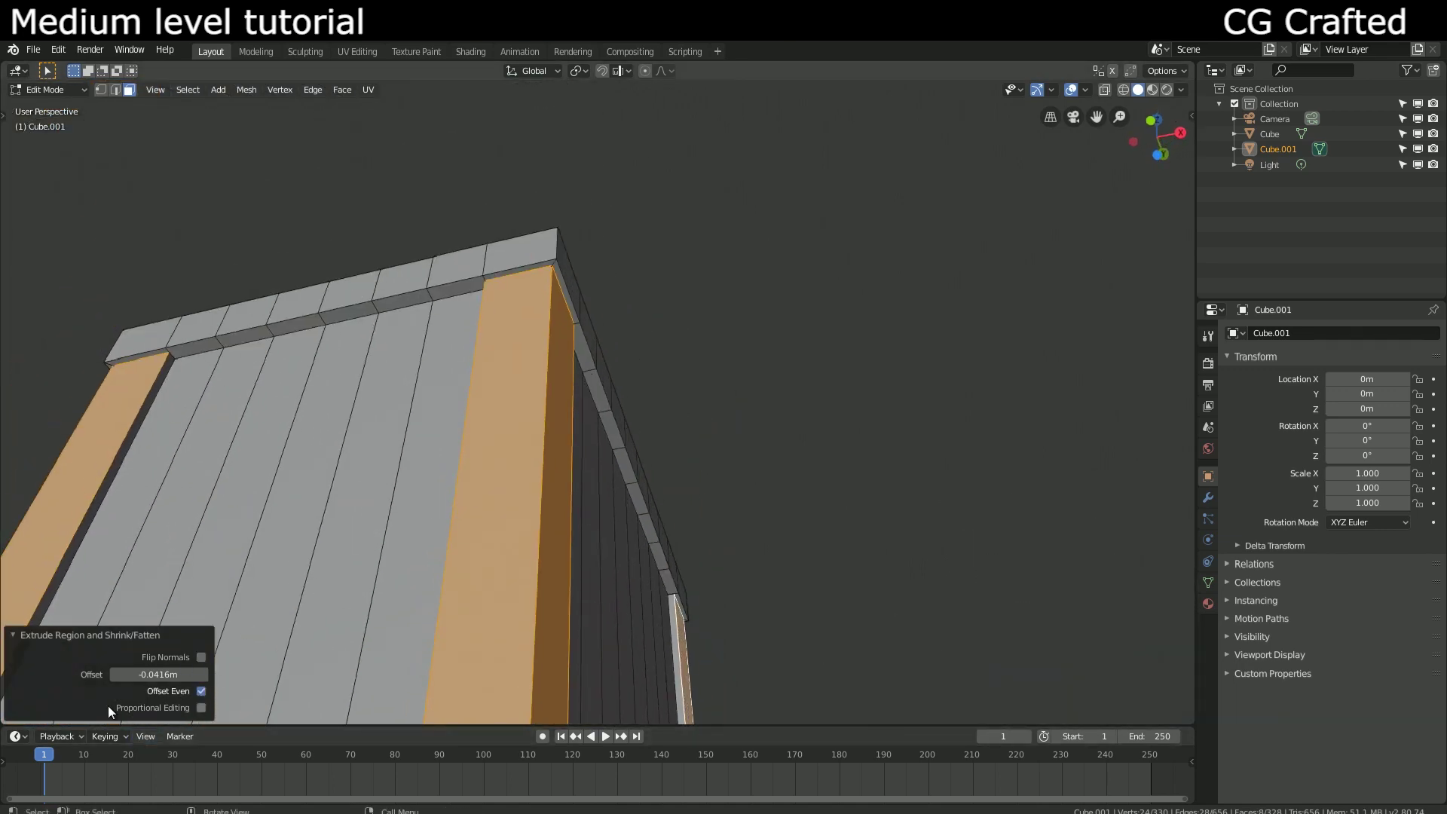
Step: Extrude the top rim upward to raise it
middle_click_drag(452, 509, 769, 479)
key("e")
left_click(768, 479)
scroll(512, 448, "up", 2)
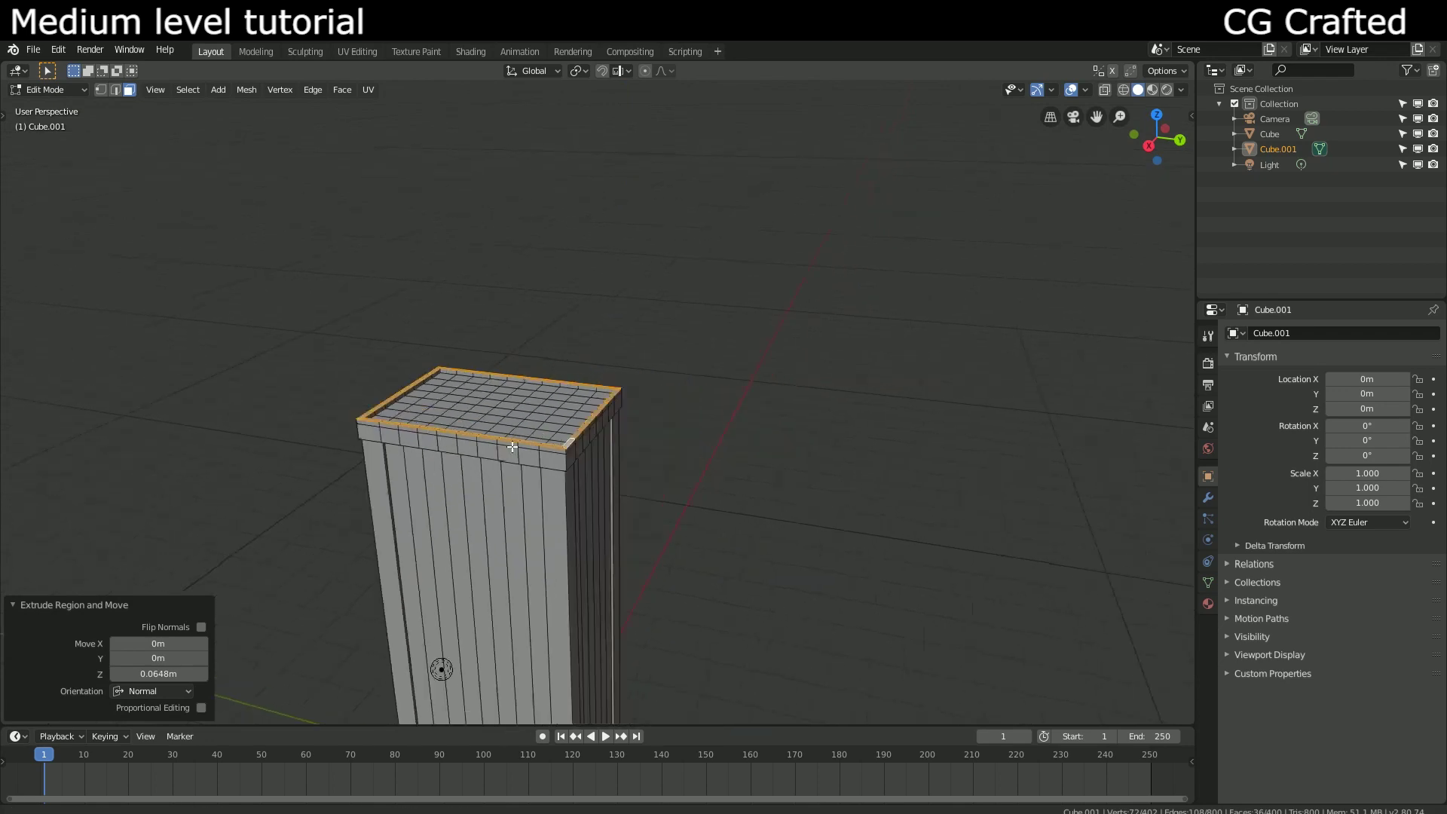
mouse_move(512, 448)
middle_mouse_down()
mouse_move(544, 407)
mouse_move(463, 423)
mouse_move(584, 437)
middle_mouse_up()
scroll(569, 380, "up", 3)
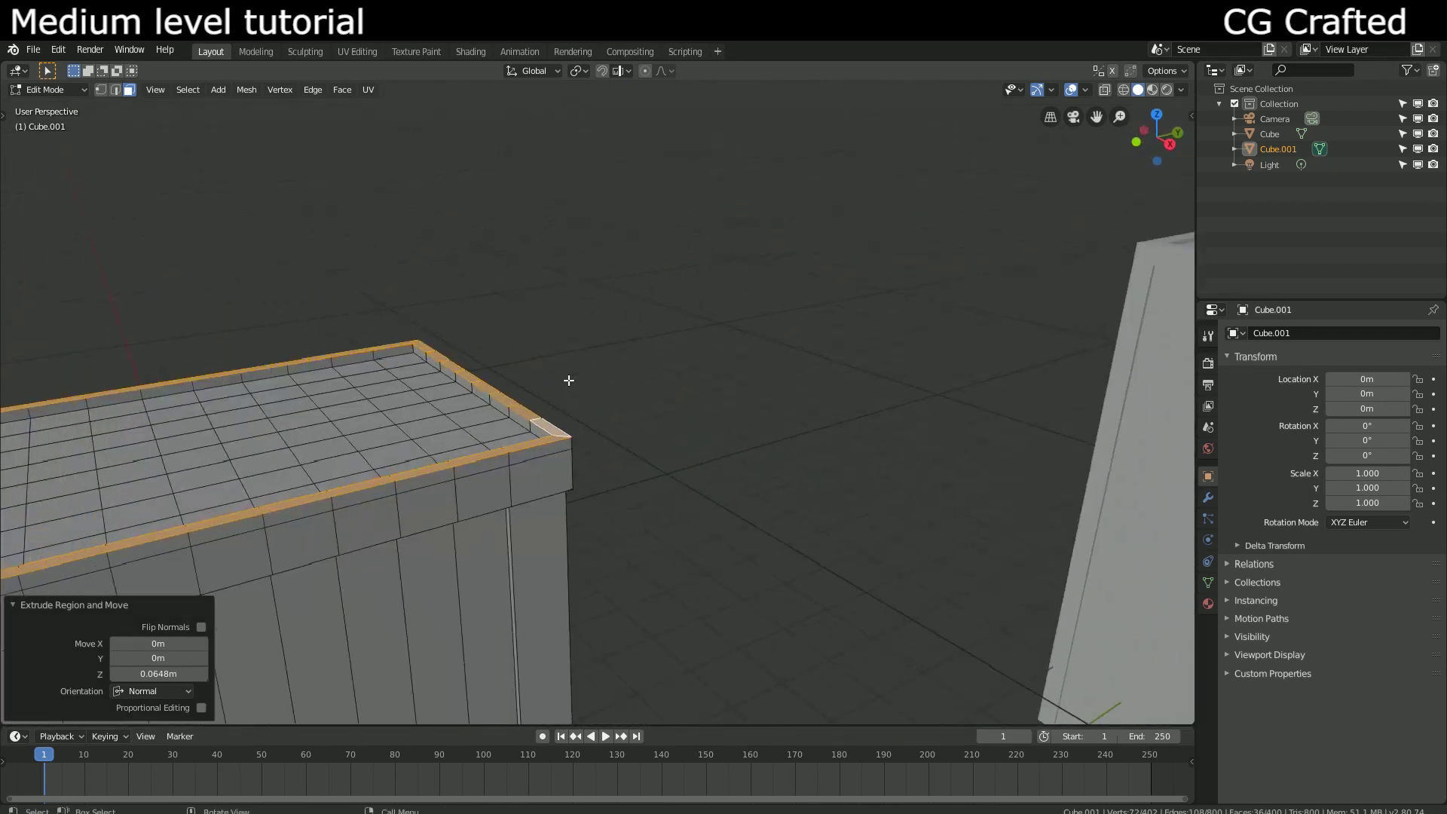
middle_click_drag(568, 380, 462, 394)
scroll(659, 394, "down", 3)
Step: Raise a rectangular roof patch into a rooftop block, then select more roof faces
left_click(637, 395)
left_click(580, 386, "ctrl")
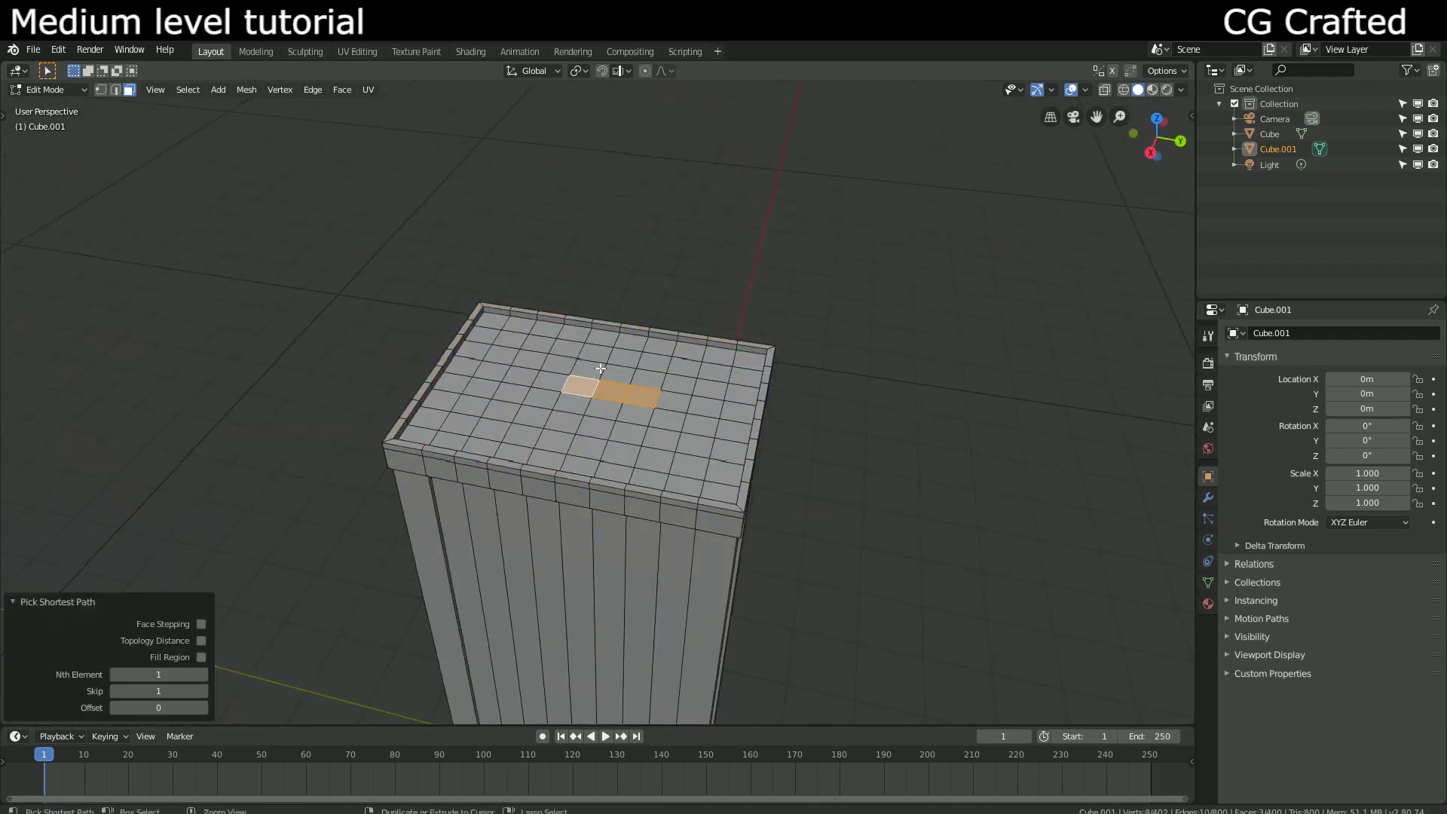
left_click(648, 373, "ctrl+shift")
key("e")
left_click(573, 388)
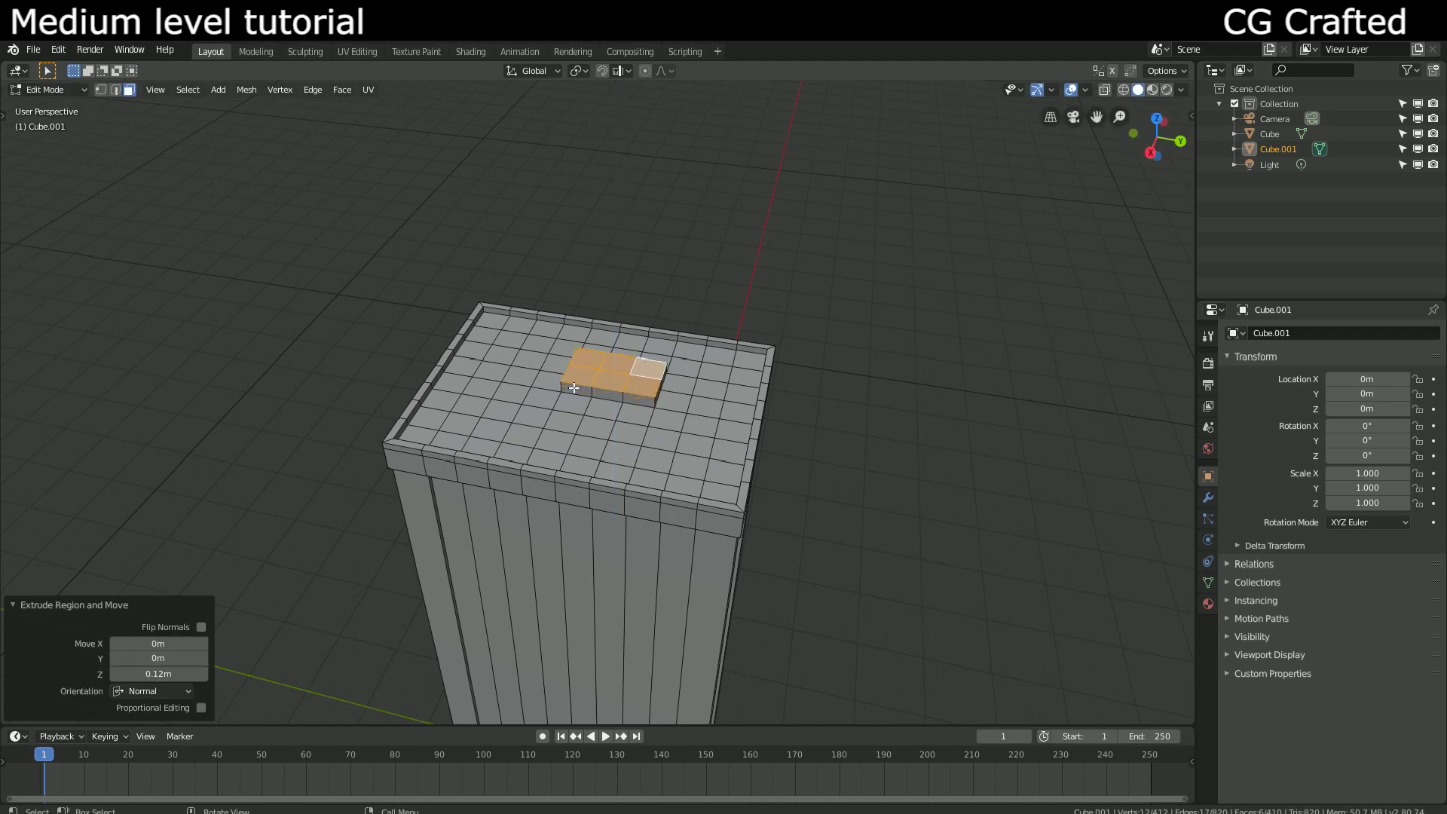
left_click(493, 398)
left_click(483, 437, "ctrl")
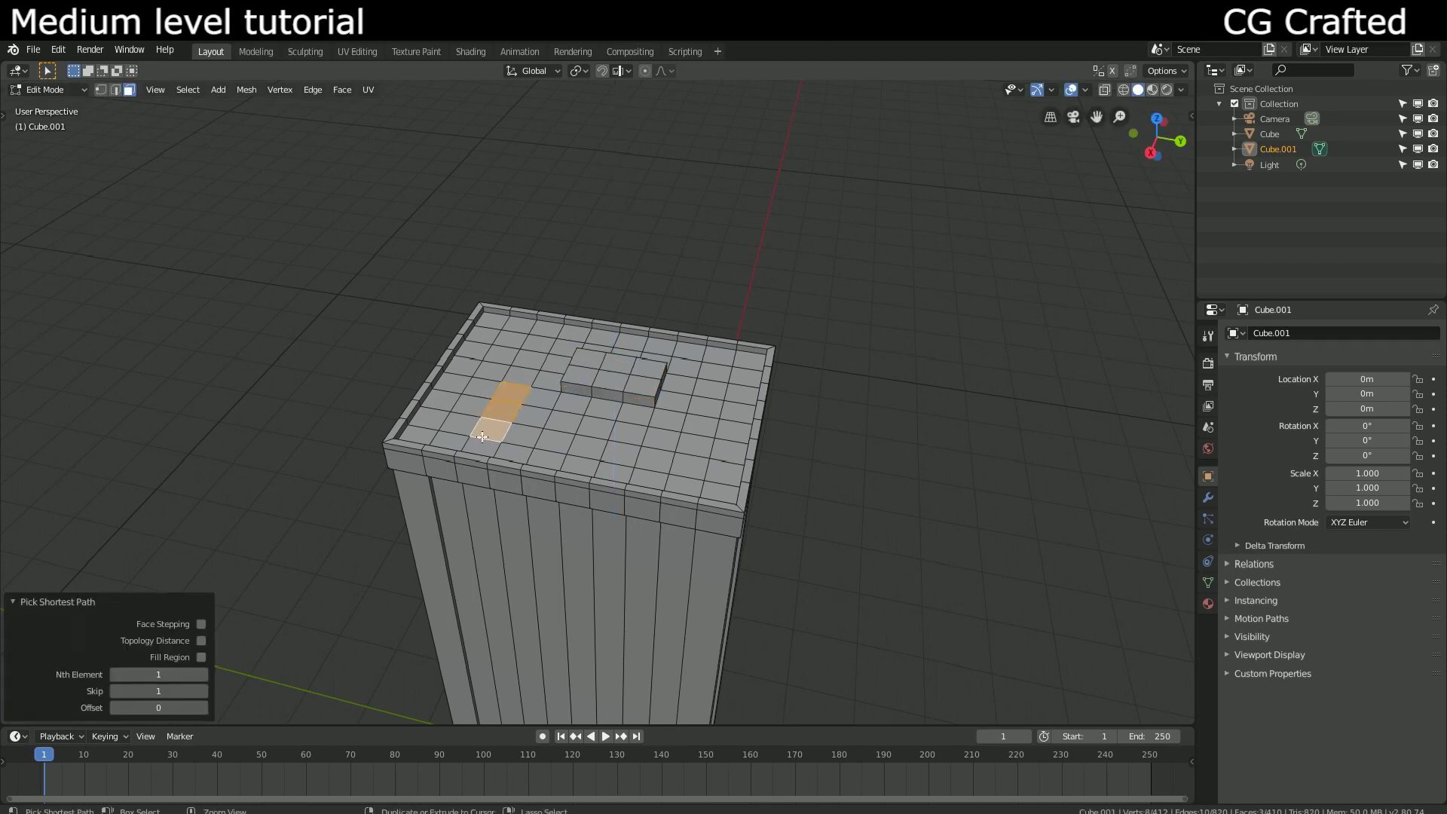
left_click(475, 390, "ctrl")
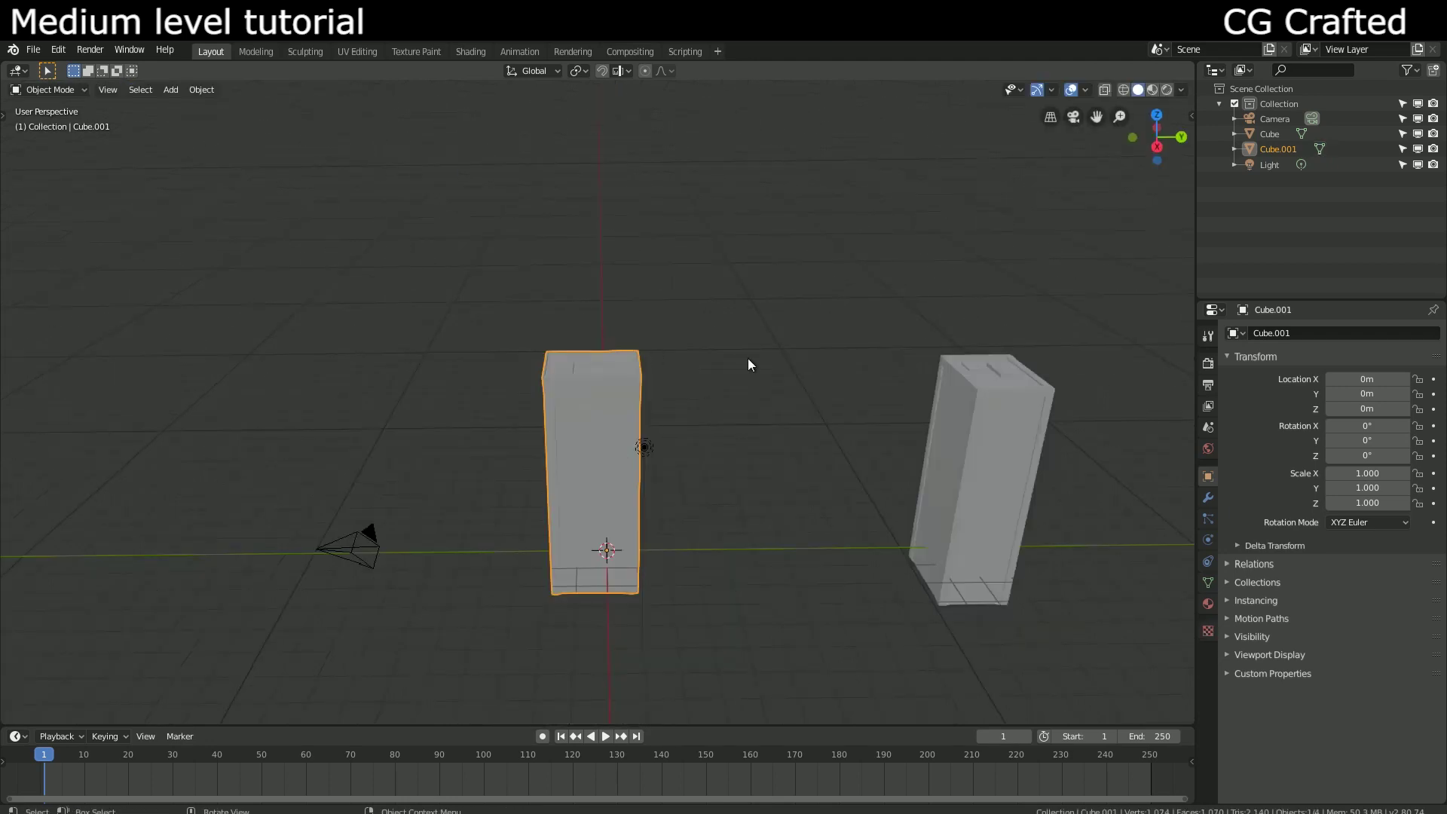
Step: Switch to the second tower and raise its roof corner faces along Z
left_click(748, 360)
left_click(992, 429)
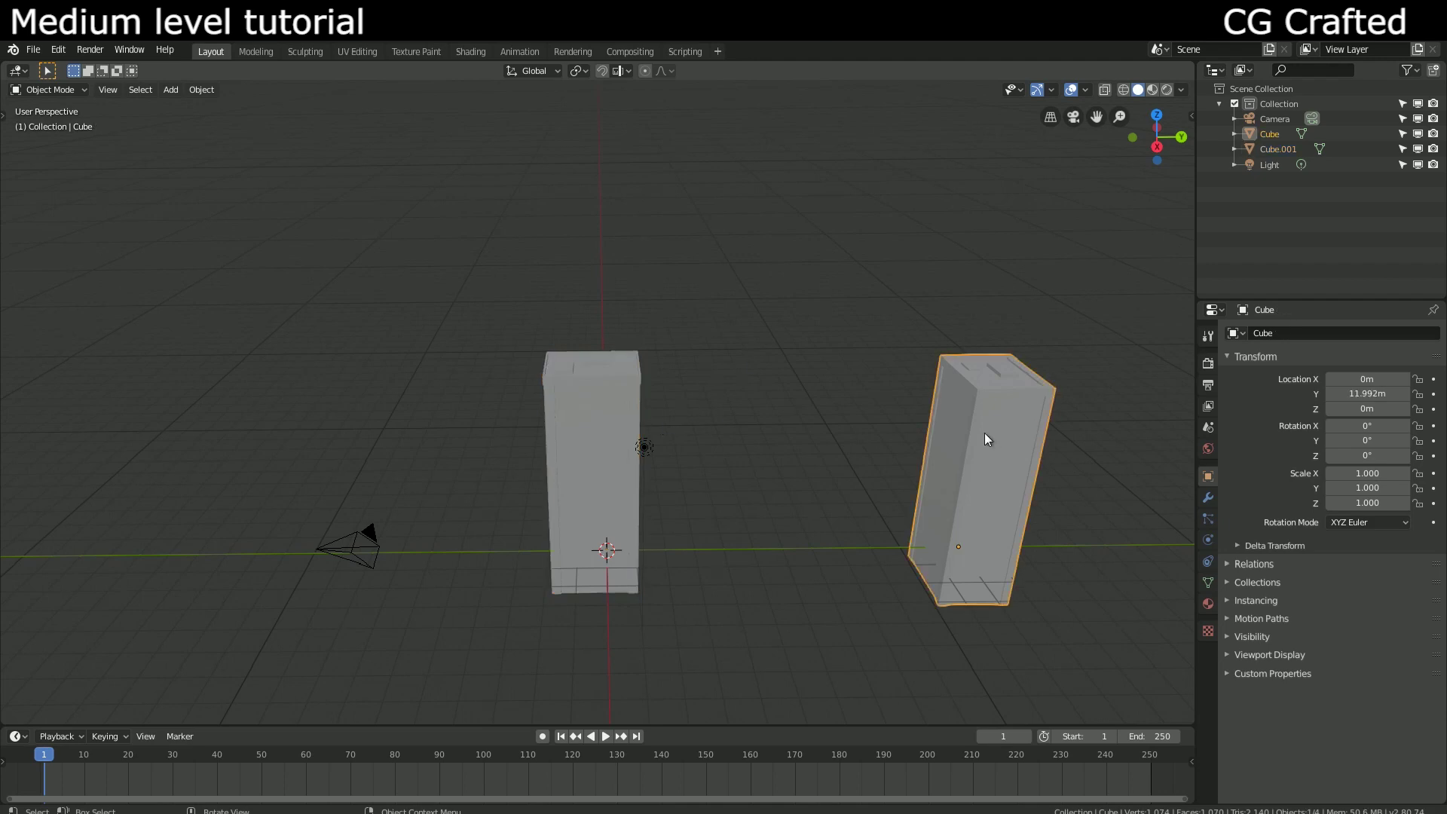
mouse_move(985, 433)
middle_mouse_down()
mouse_move(597, 339)
mouse_move(305, 457)
middle_mouse_up()
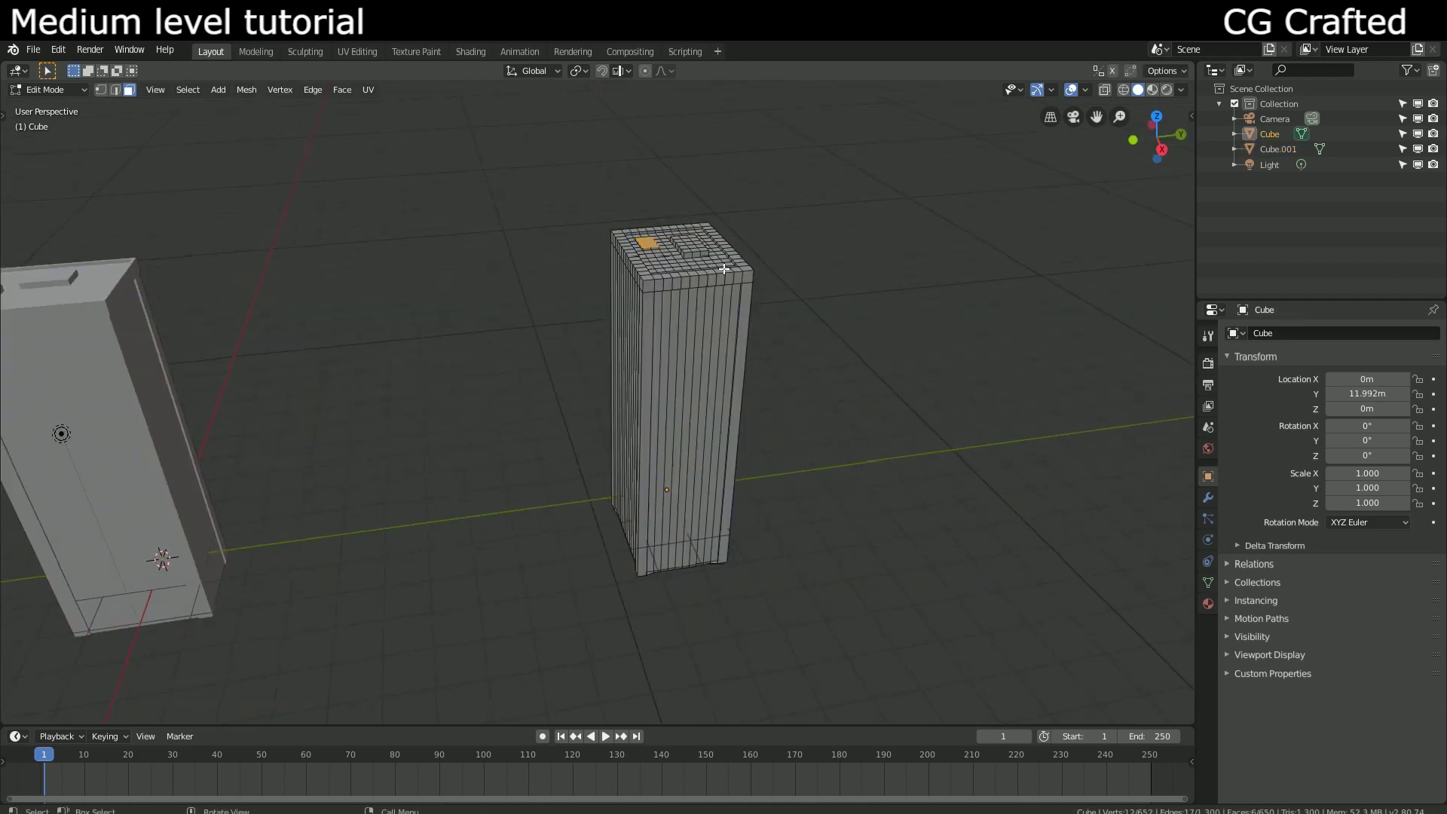
left_click(425, 336)
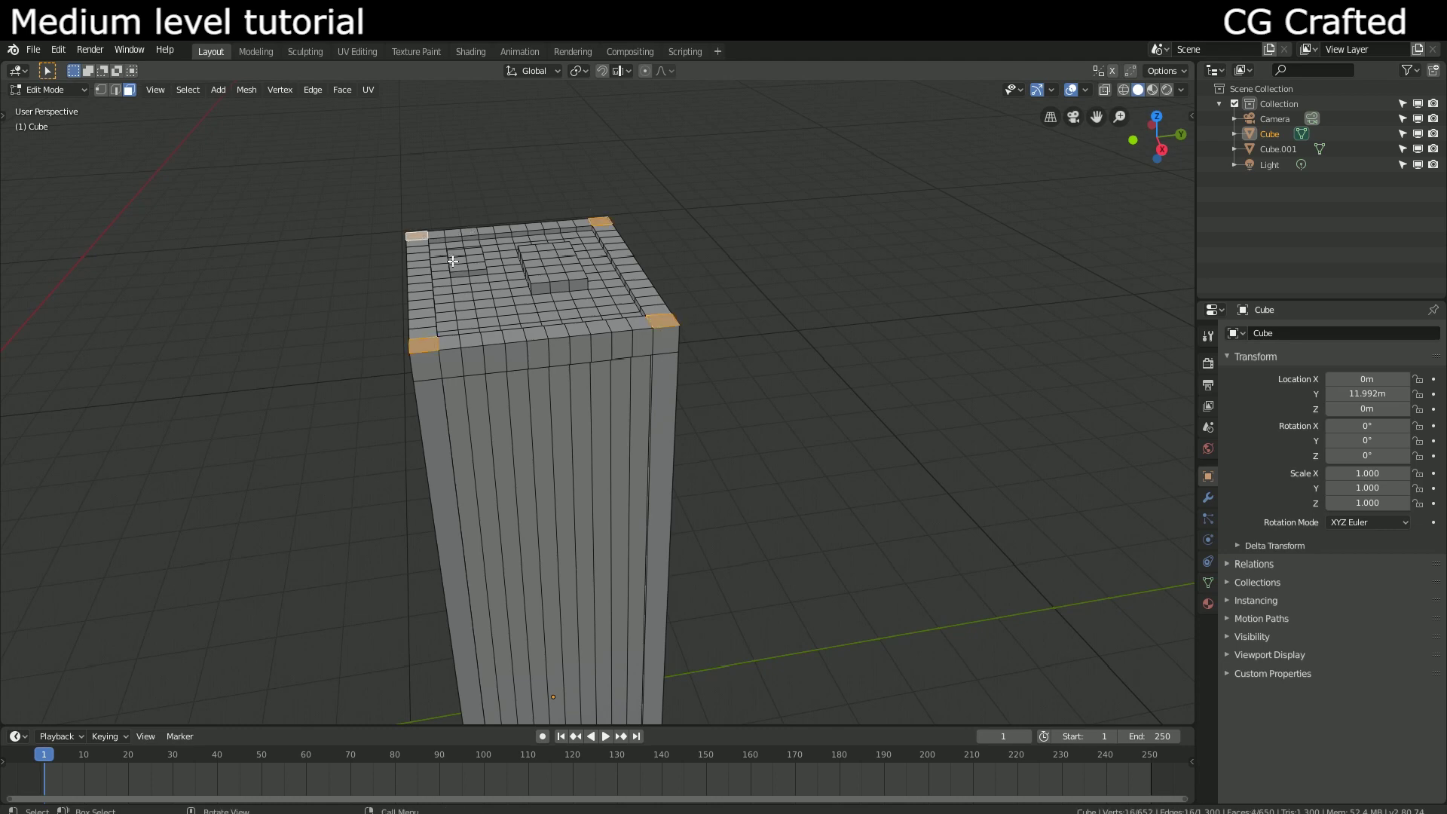
key("g")
key("z")
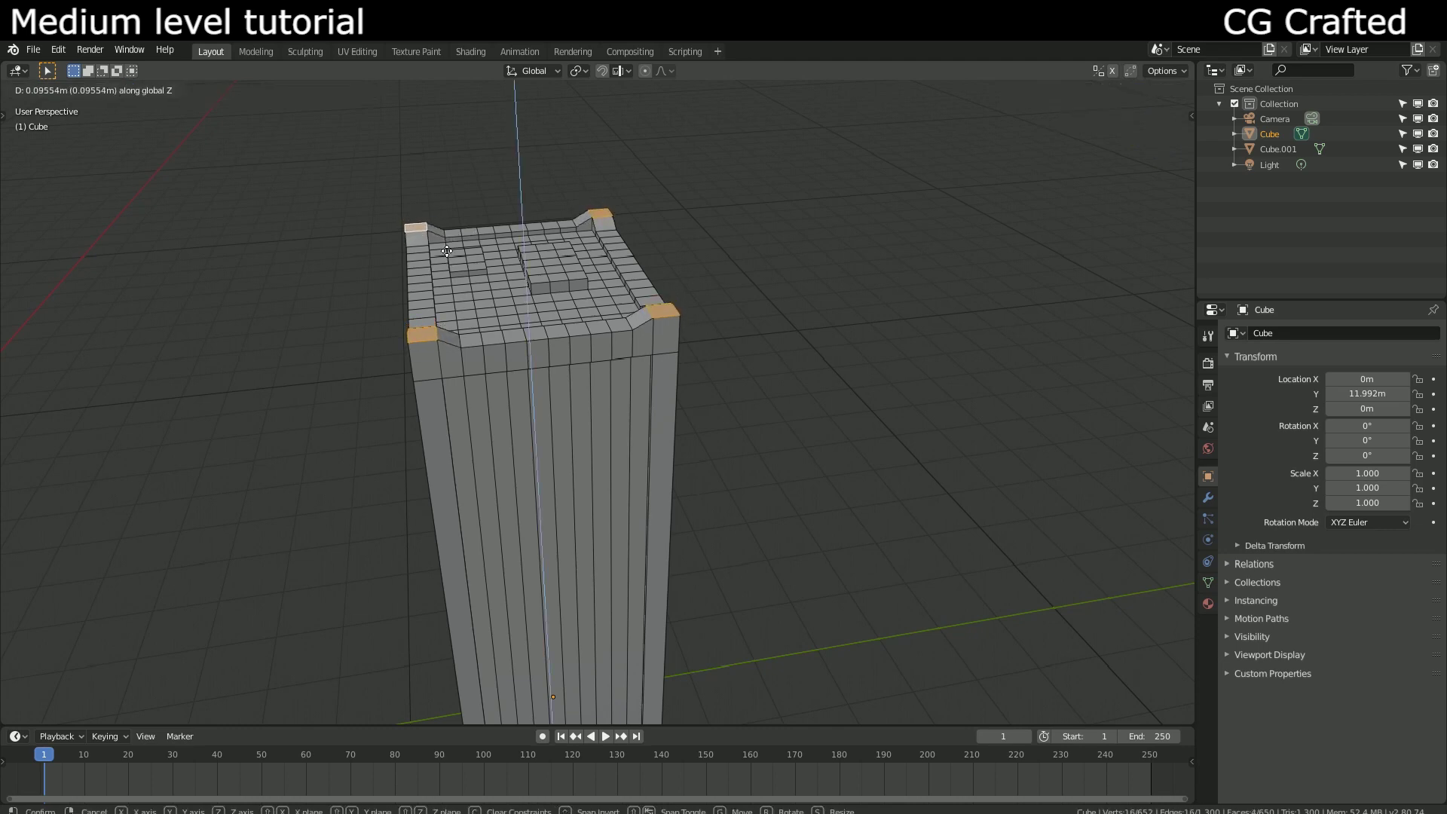
middle_click_drag(448, 251, 617, 260)
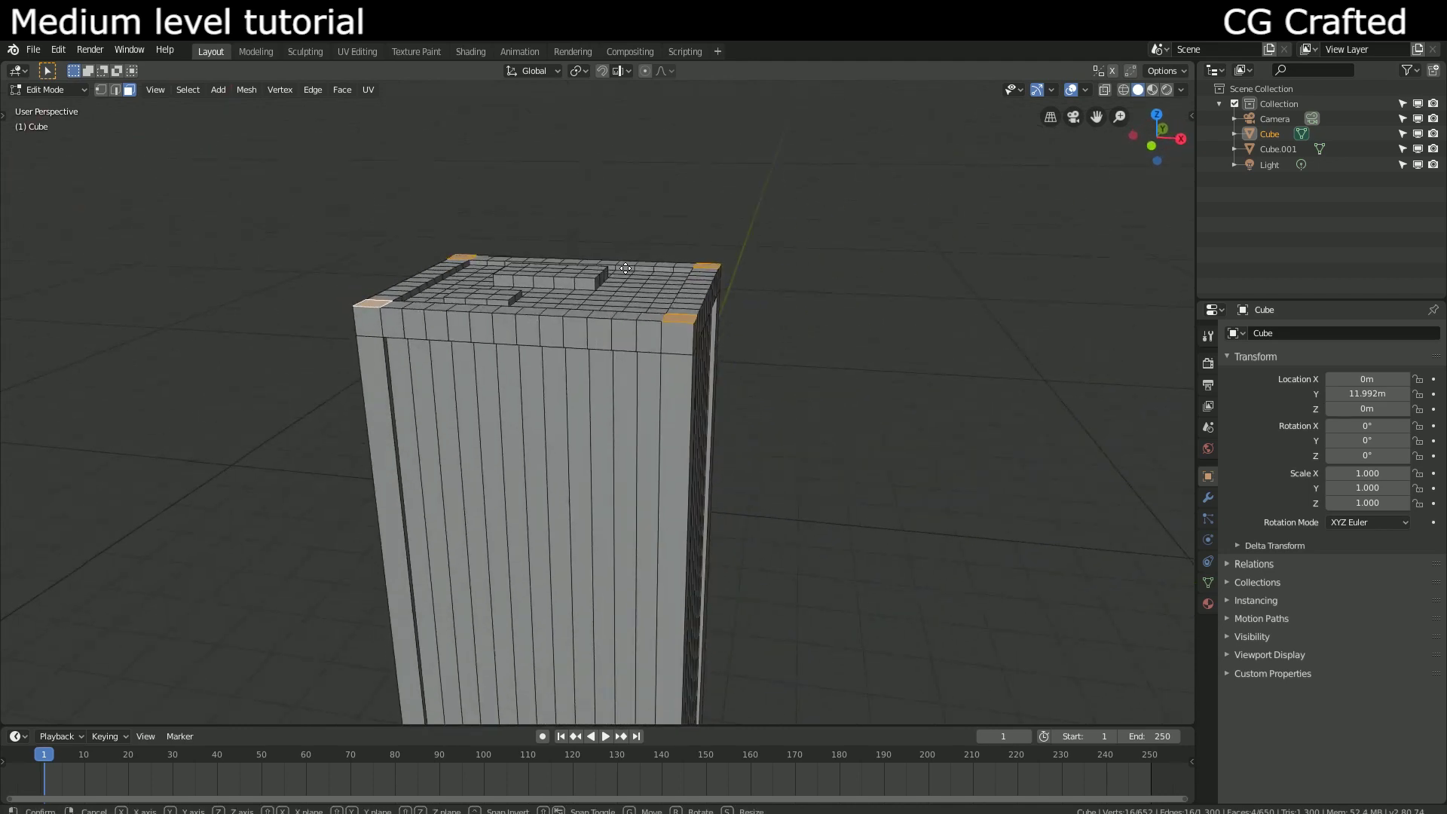
left_click(617, 260)
Step: Return to Object Mode, select the right-hand tower and open its material settings
key("Tab")
middle_click_drag(505, 378, 453, 381)
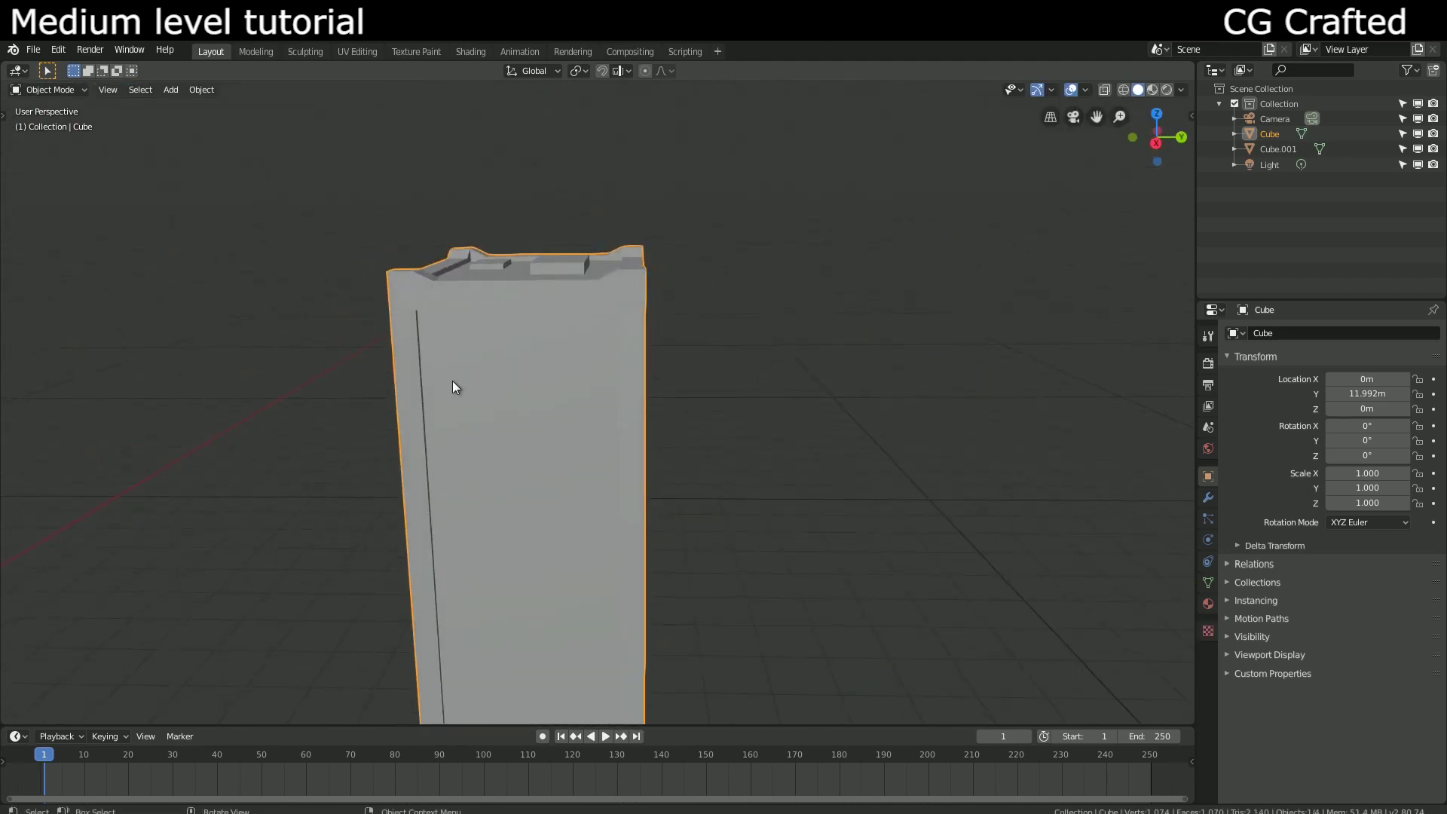
scroll(452, 382, "down", 5)
left_click(429, 414)
left_click(639, 389)
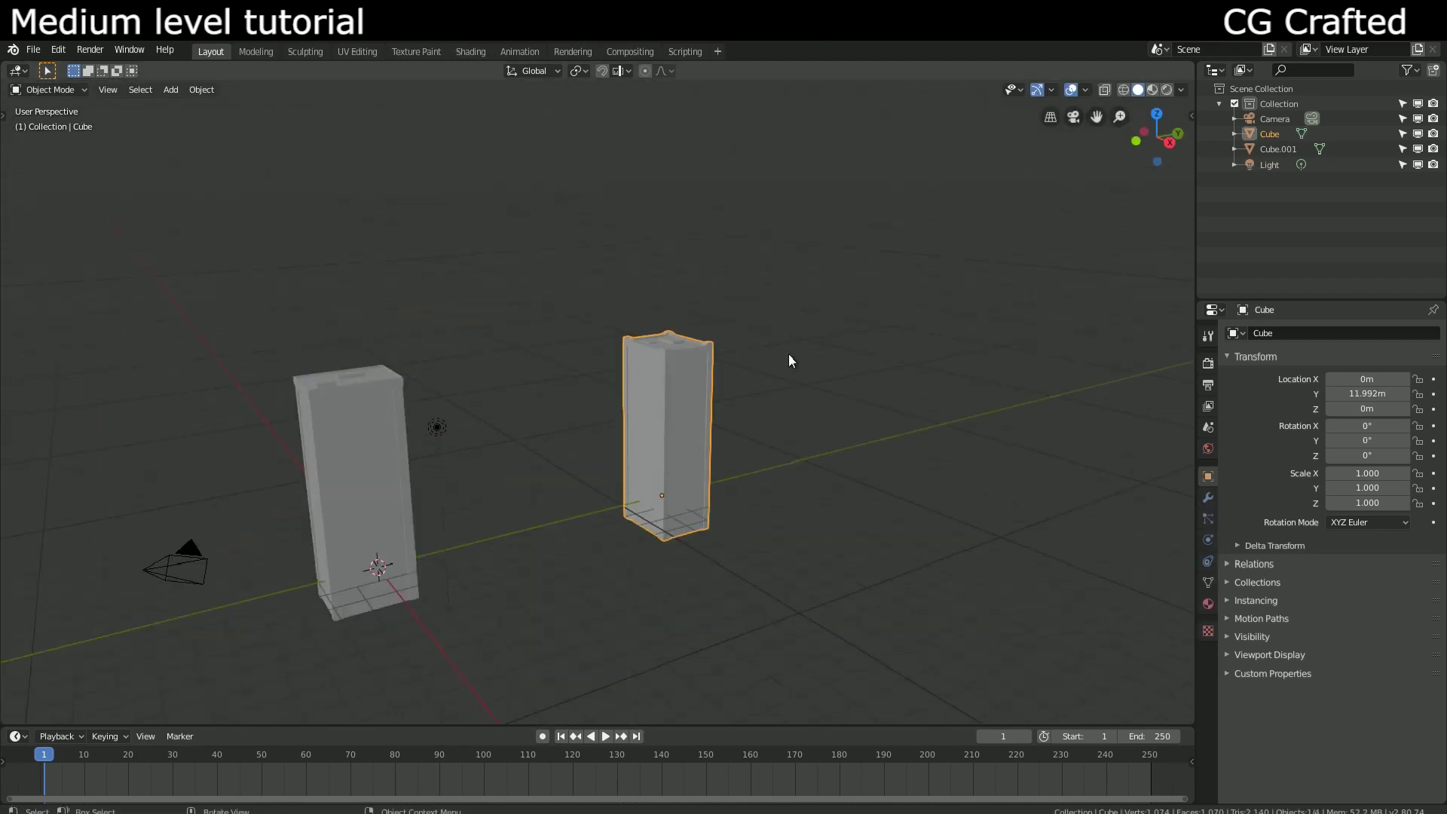
left_click(1205, 604)
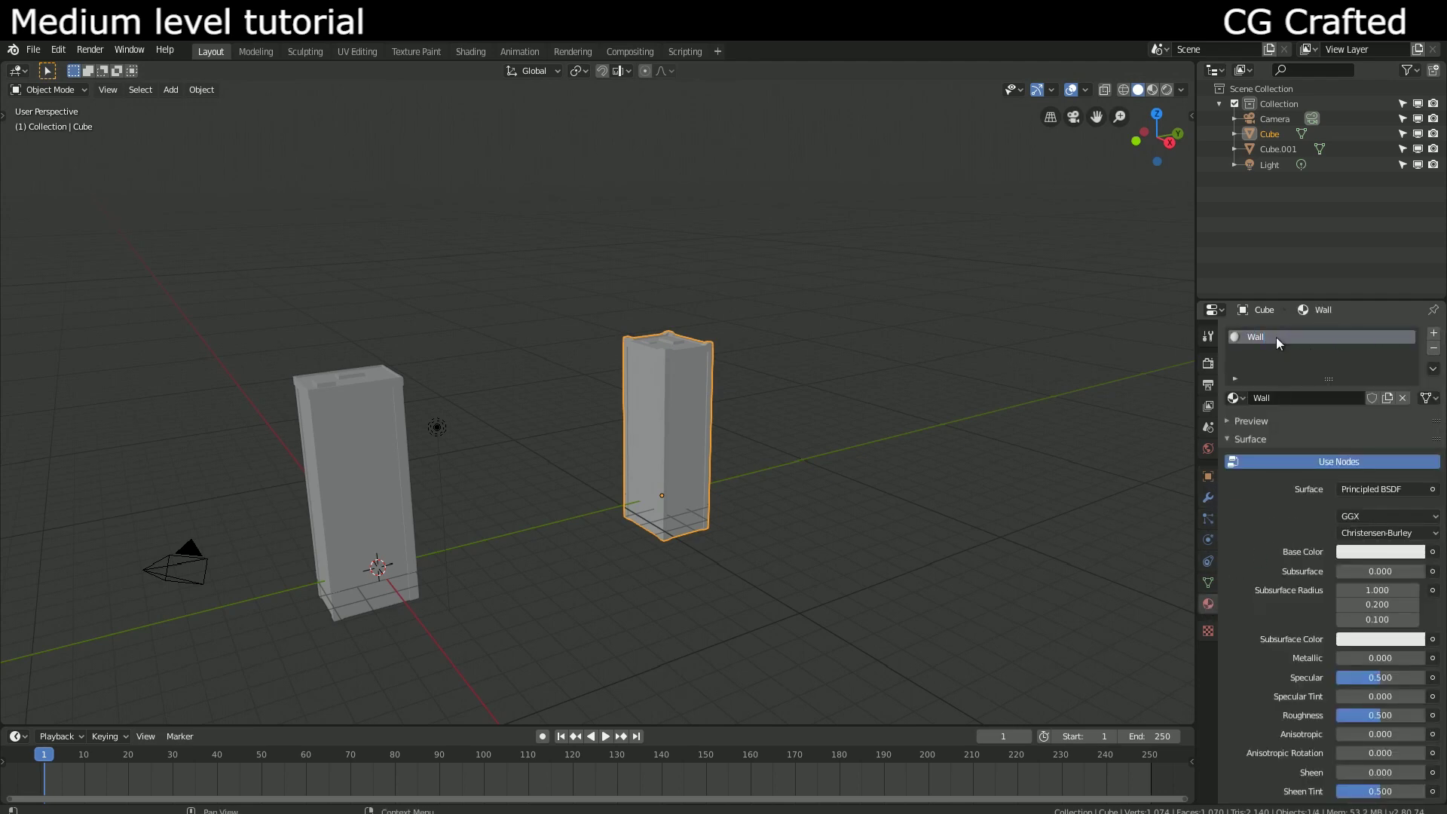
Step: Give the left tower the Wall material plus a second slot holding a new red Glass material
left_click(370, 402)
left_click(1233, 400)
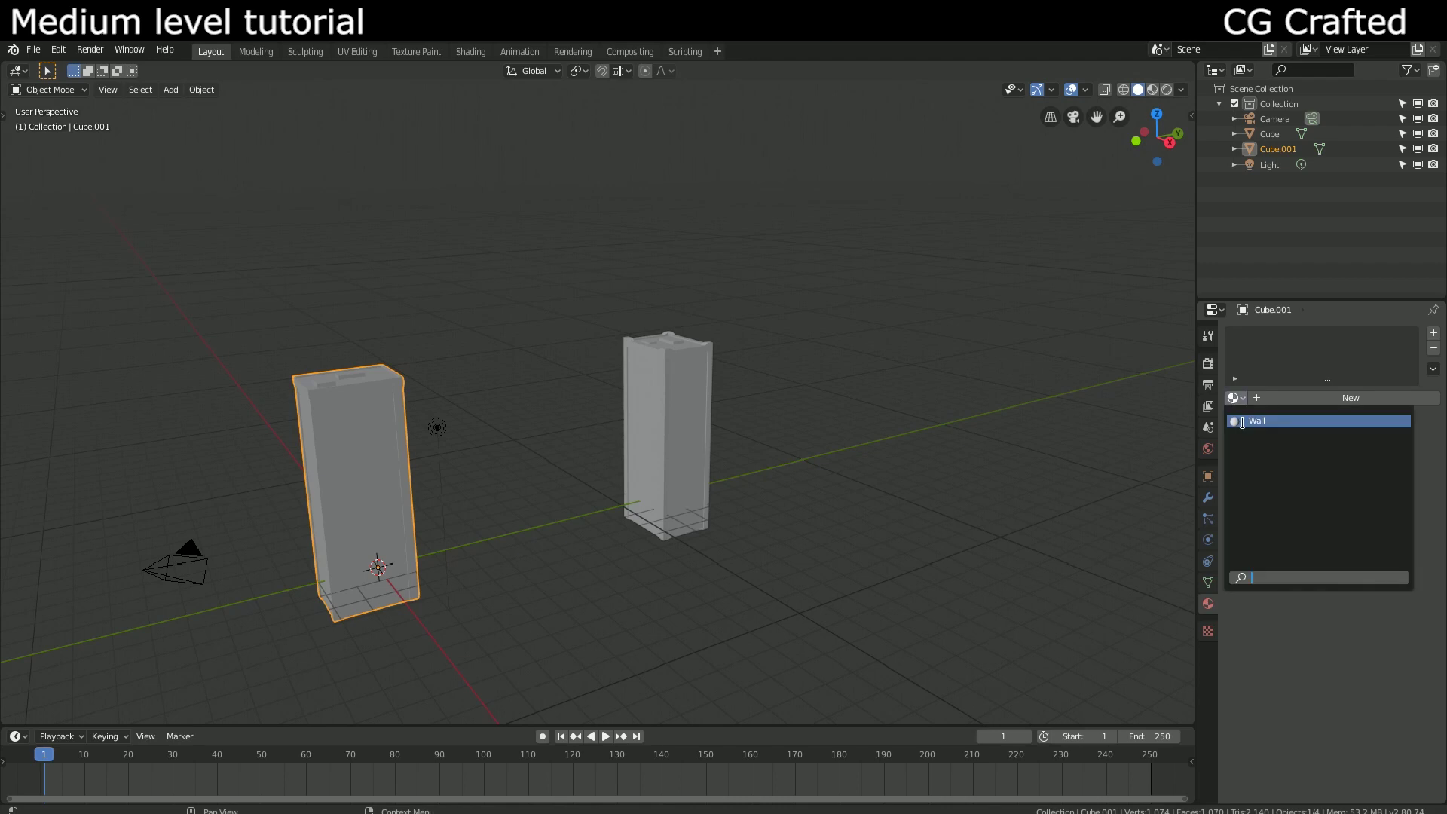
left_click(1432, 335)
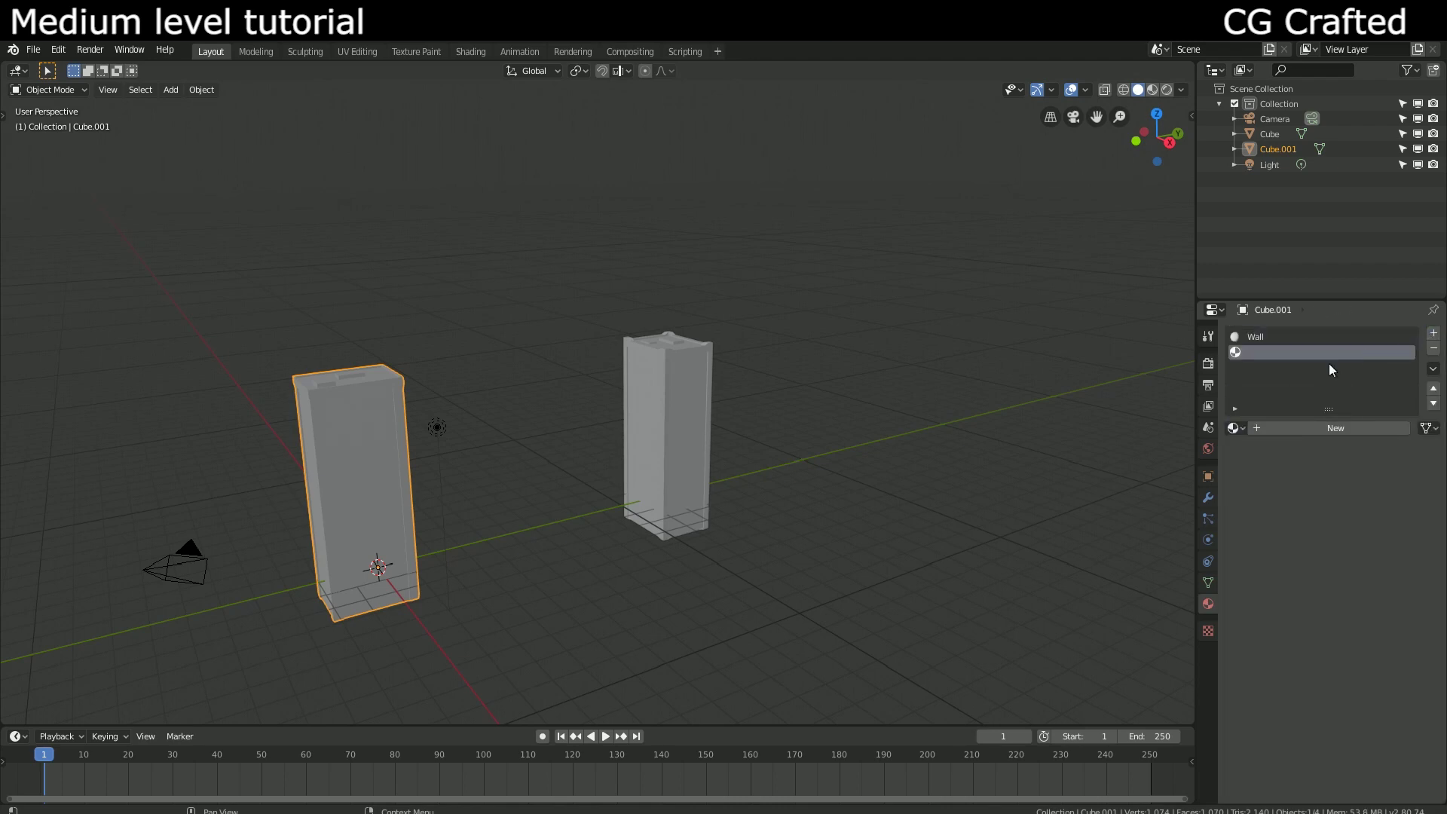
left_click(1304, 426)
type("ss")
key("Return")
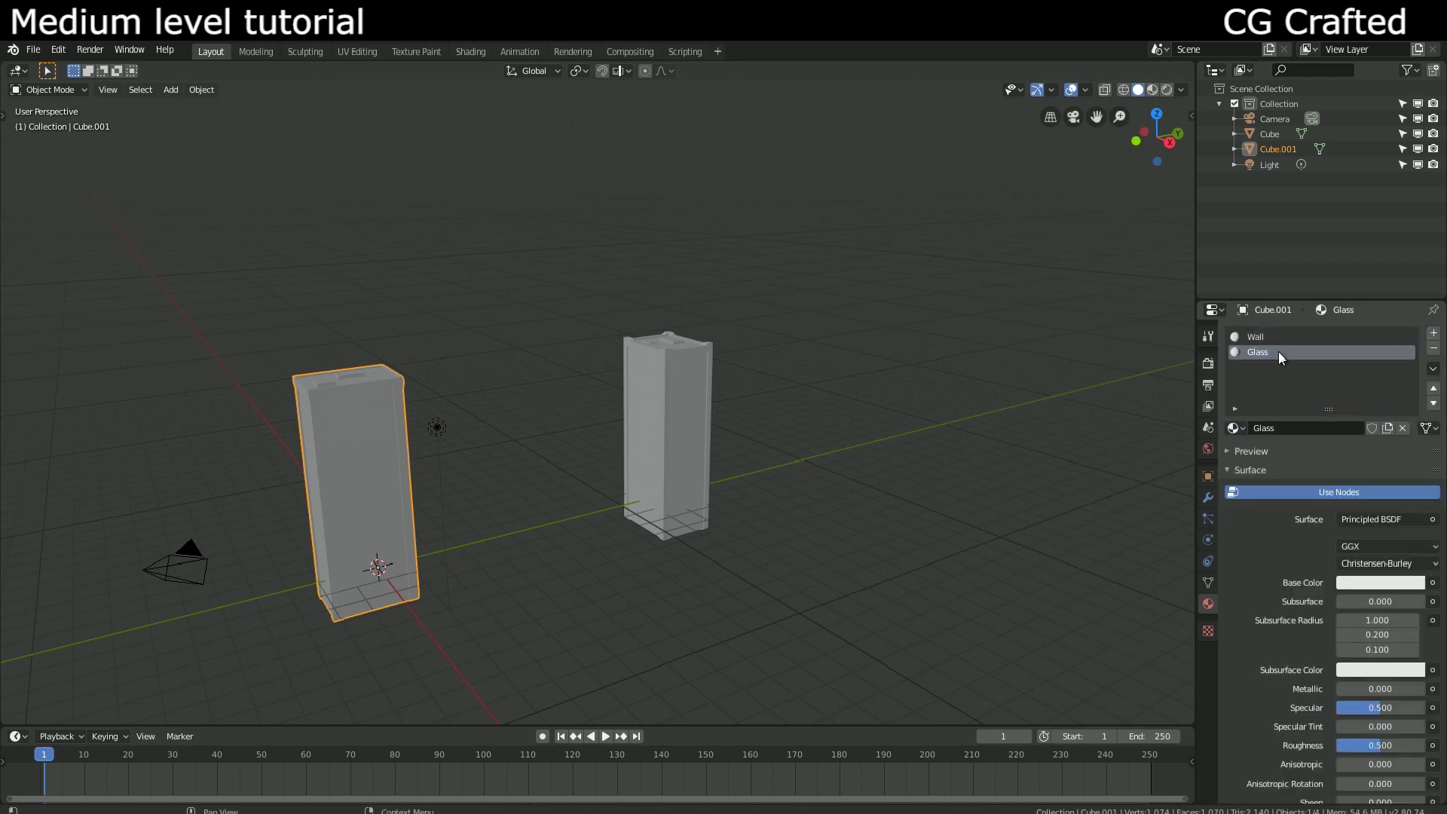
left_click(1377, 581)
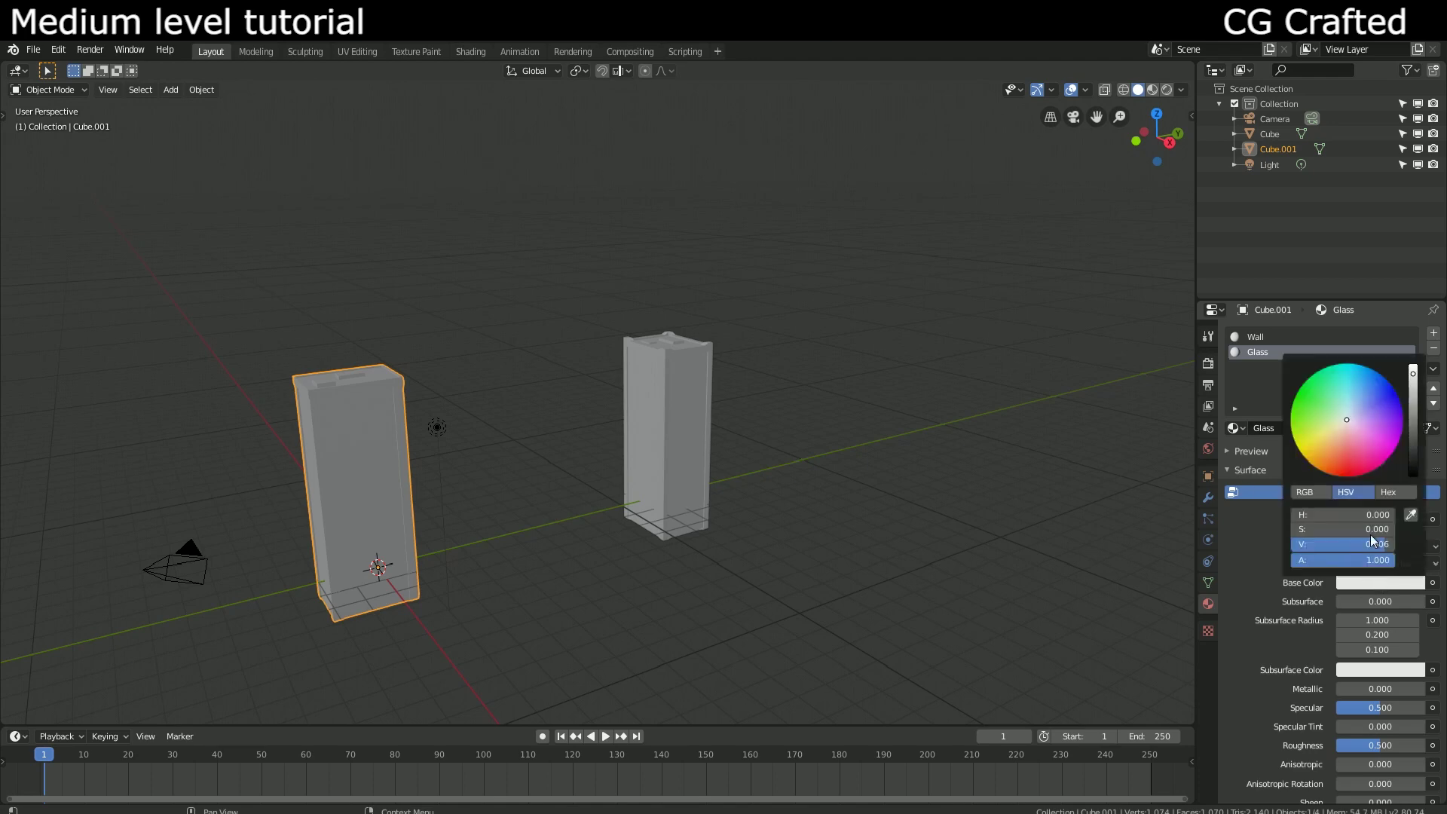
left_click(1346, 470)
Step: Add the existing Glass material as a second slot on the right tower, then preview materials
left_click(630, 396)
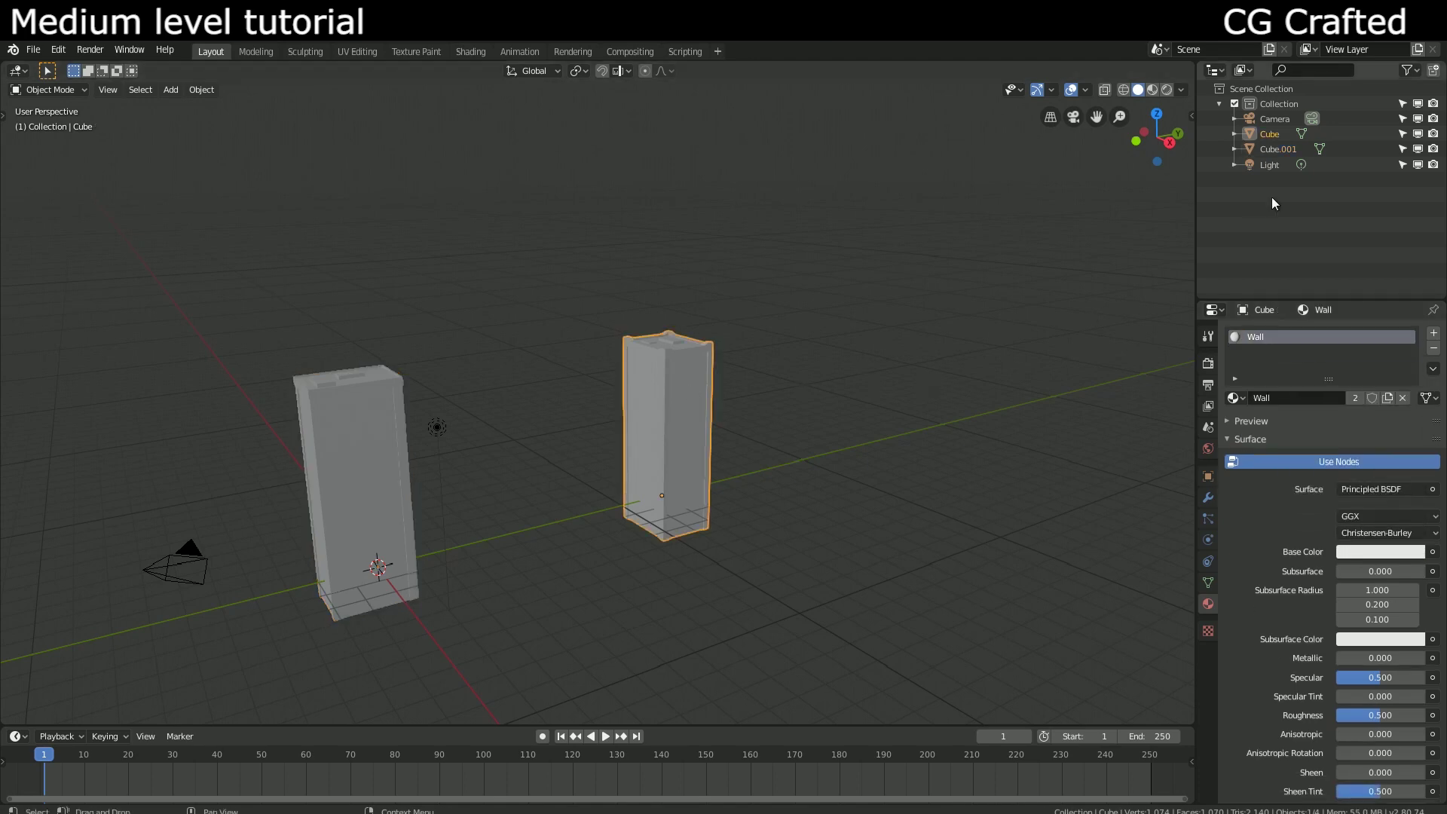
left_click(1433, 336)
left_click(1236, 427)
left_click(1266, 458)
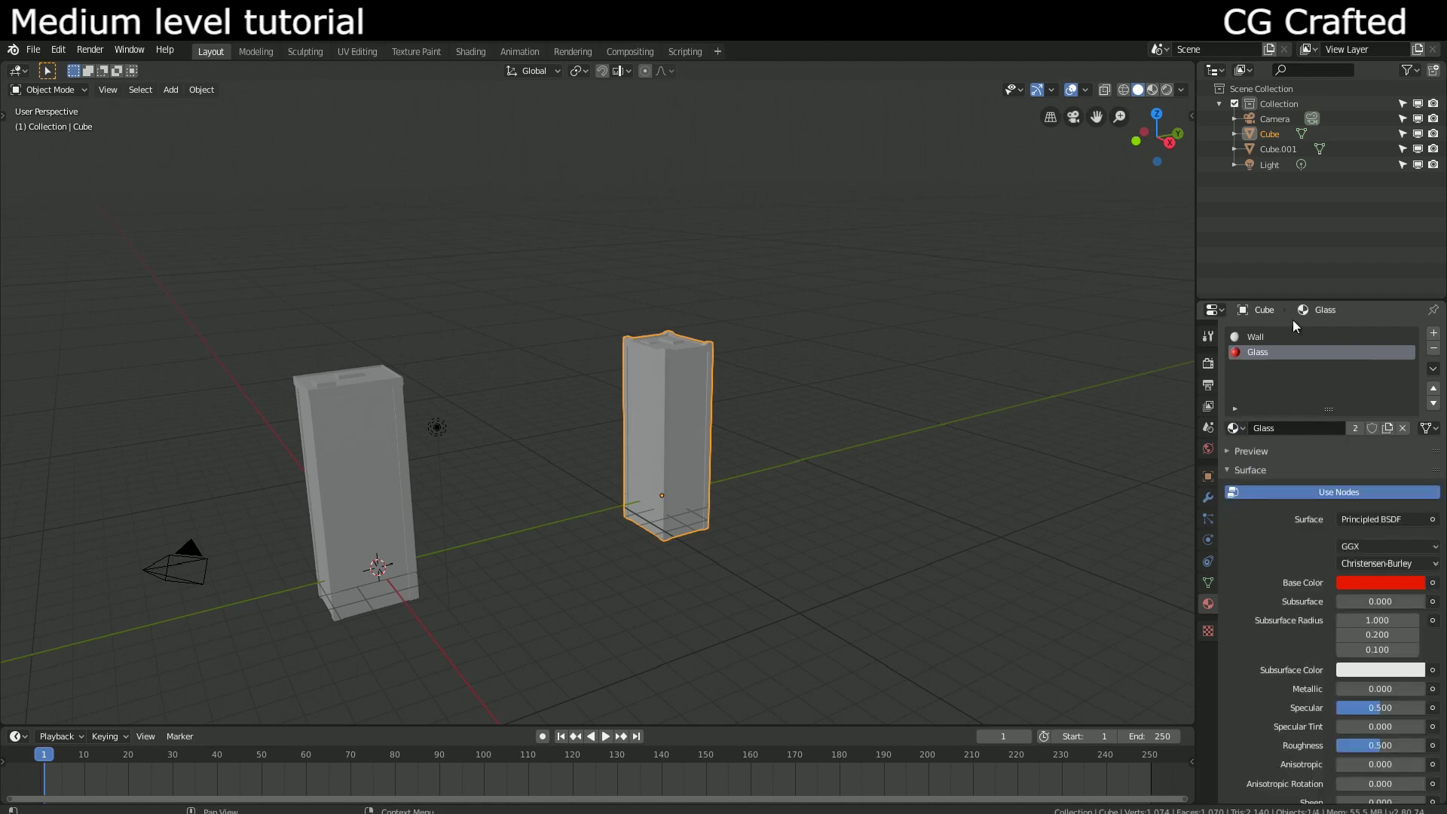
left_click(1150, 90)
mouse_move(667, 381)
middle_mouse_down()
mouse_move(600, 382)
mouse_move(729, 399)
middle_mouse_up()
Step: Assign Glass to the inner face strips on each wall of the first tower
key("Tab")
scroll(733, 395, "up", 3)
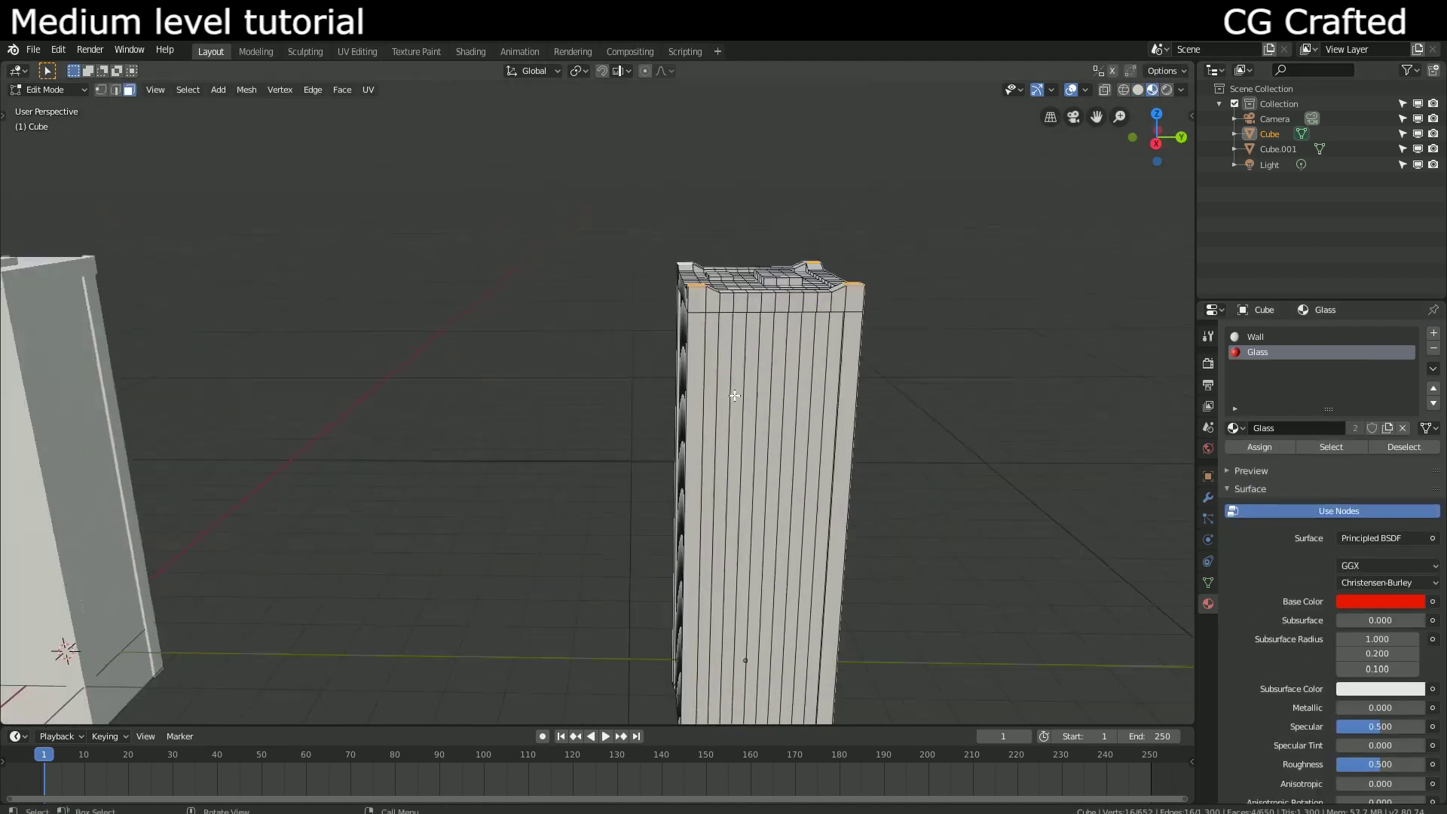
left_click(712, 342, "ctrl")
middle_click_drag(830, 342, 817, 407)
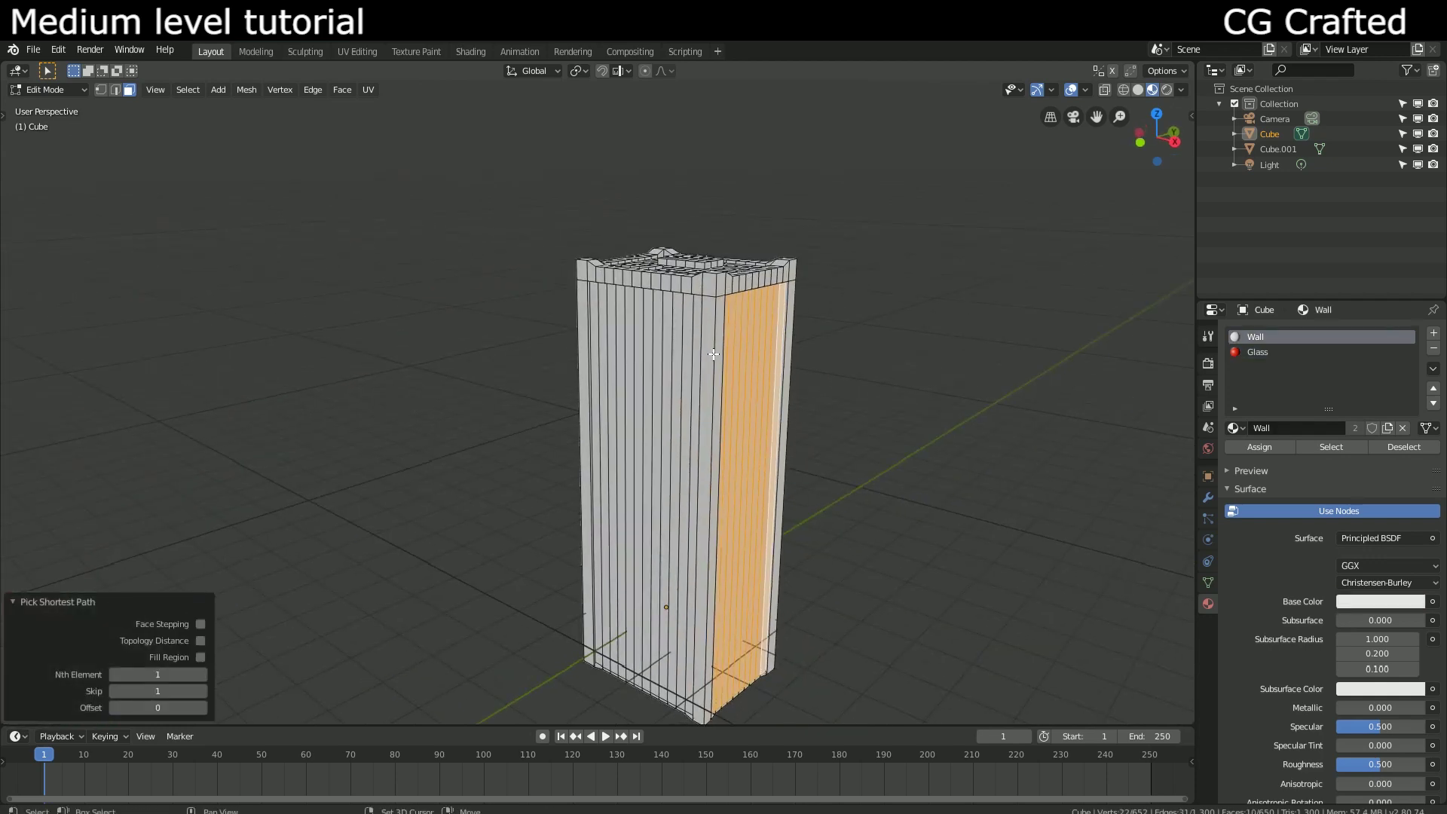
middle_click_drag(714, 354, 719, 437)
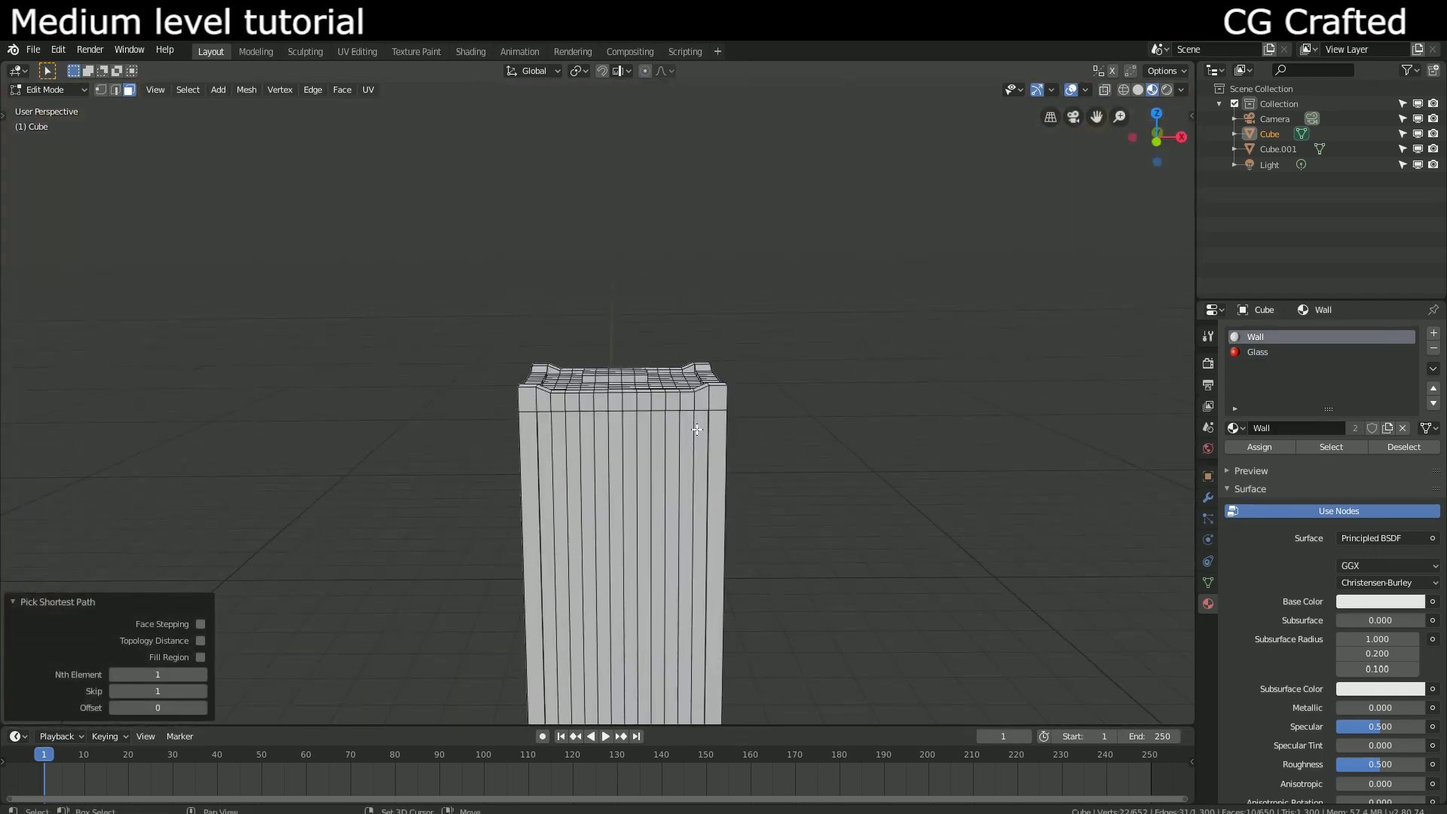
left_click(696, 430, "ctrl")
mouse_move(558, 433)
middle_mouse_down()
mouse_move(633, 491)
mouse_move(491, 452)
middle_mouse_up()
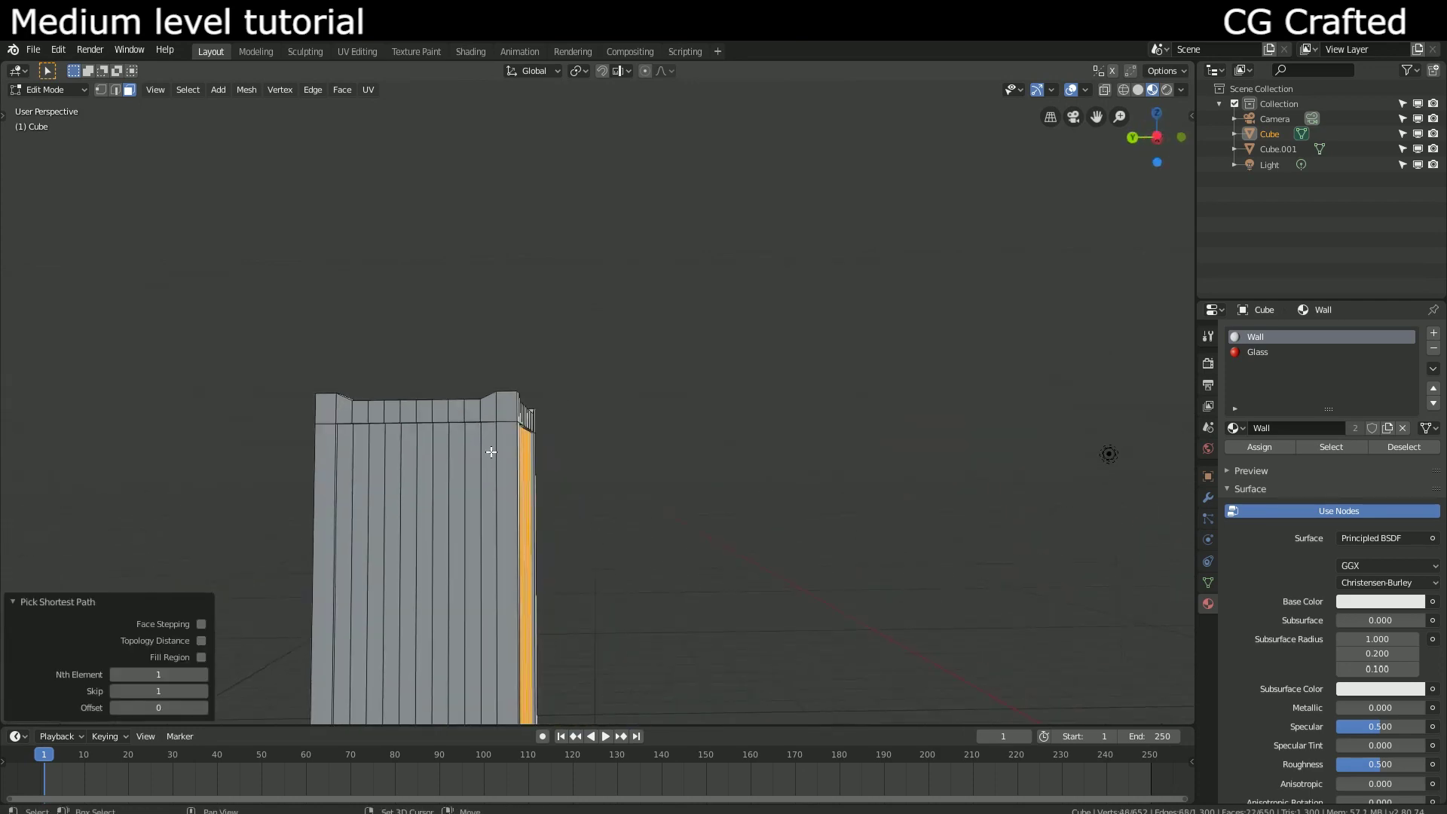
left_click(491, 452, "shift")
left_click(380, 452, "ctrl")
mouse_move(380, 452)
middle_mouse_down()
mouse_move(527, 469)
mouse_move(675, 414)
middle_mouse_up()
left_click(642, 418, "shift")
left_click(407, 440, "ctrl")
middle_click_drag(408, 440, 588, 453)
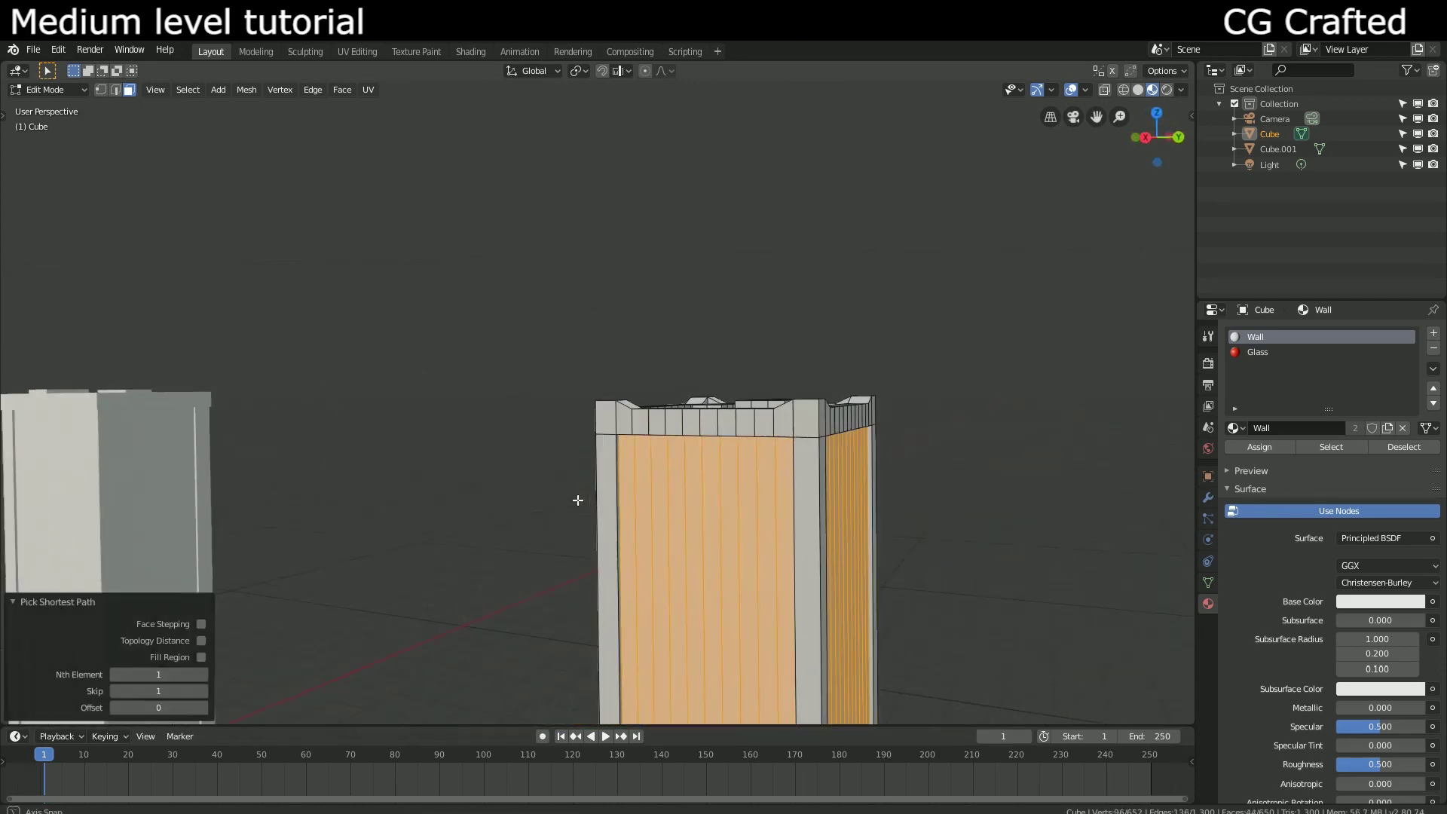
left_click(1245, 355)
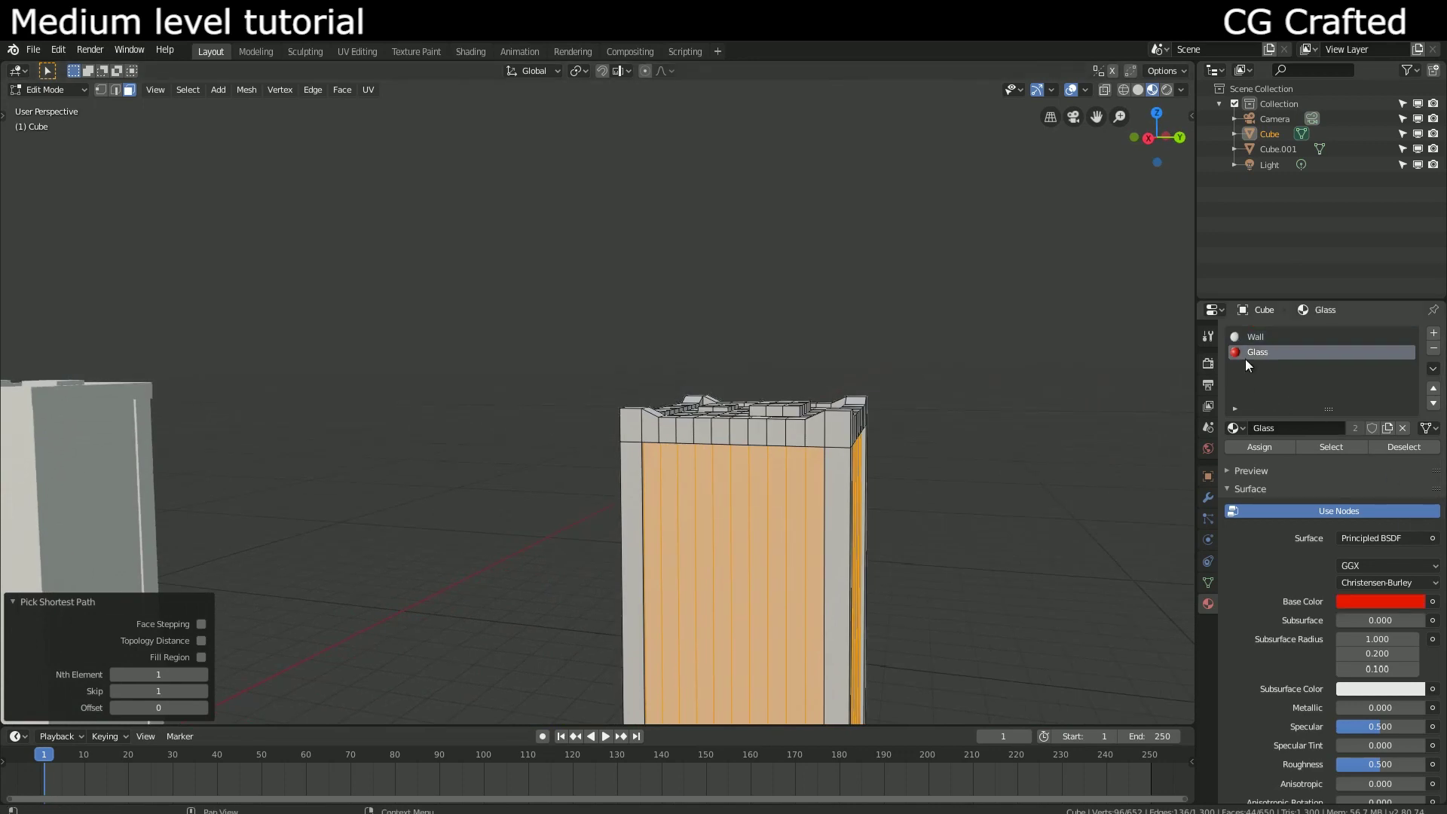
left_click(1257, 446)
key("Tab")
Step: Assign Glass to the inner wall strips of the second tower, Cube.001
middle_click_drag(362, 472, 796, 392)
left_click(645, 369)
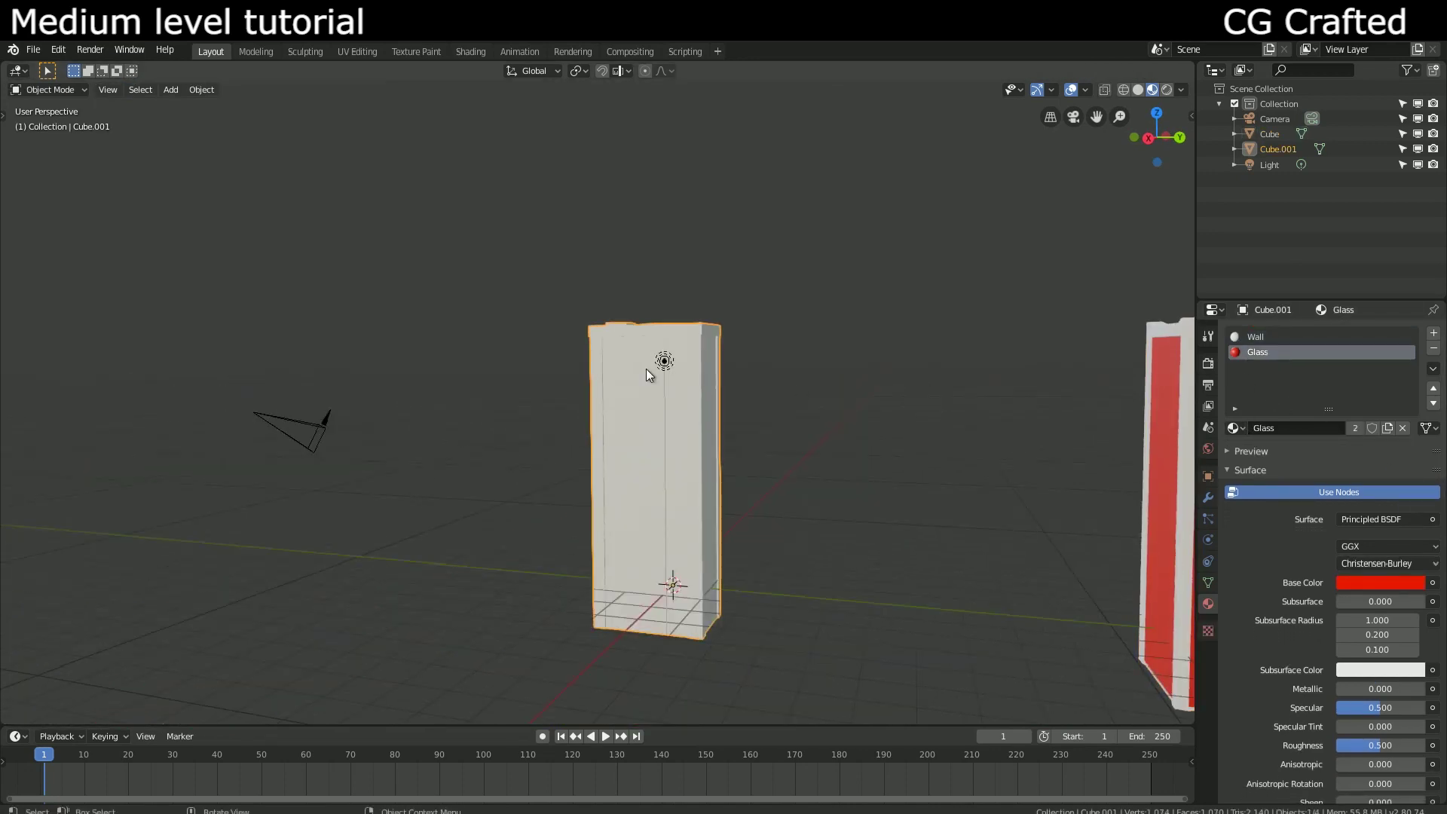
key("Tab")
middle_click_drag(645, 369, 528, 359)
left_click(529, 358)
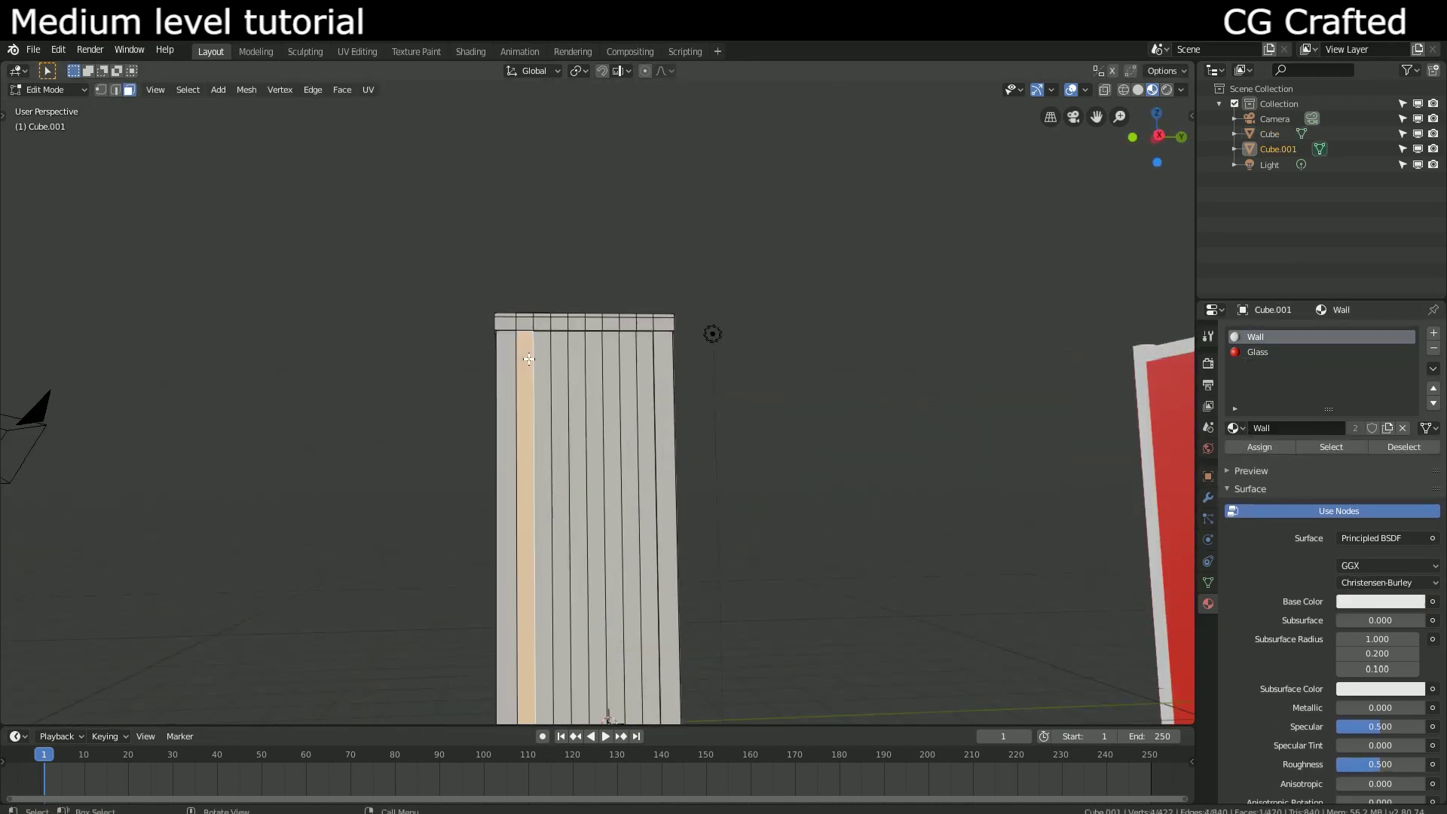
left_click(649, 358, "ctrl")
middle_click_drag(649, 358, 912, 322)
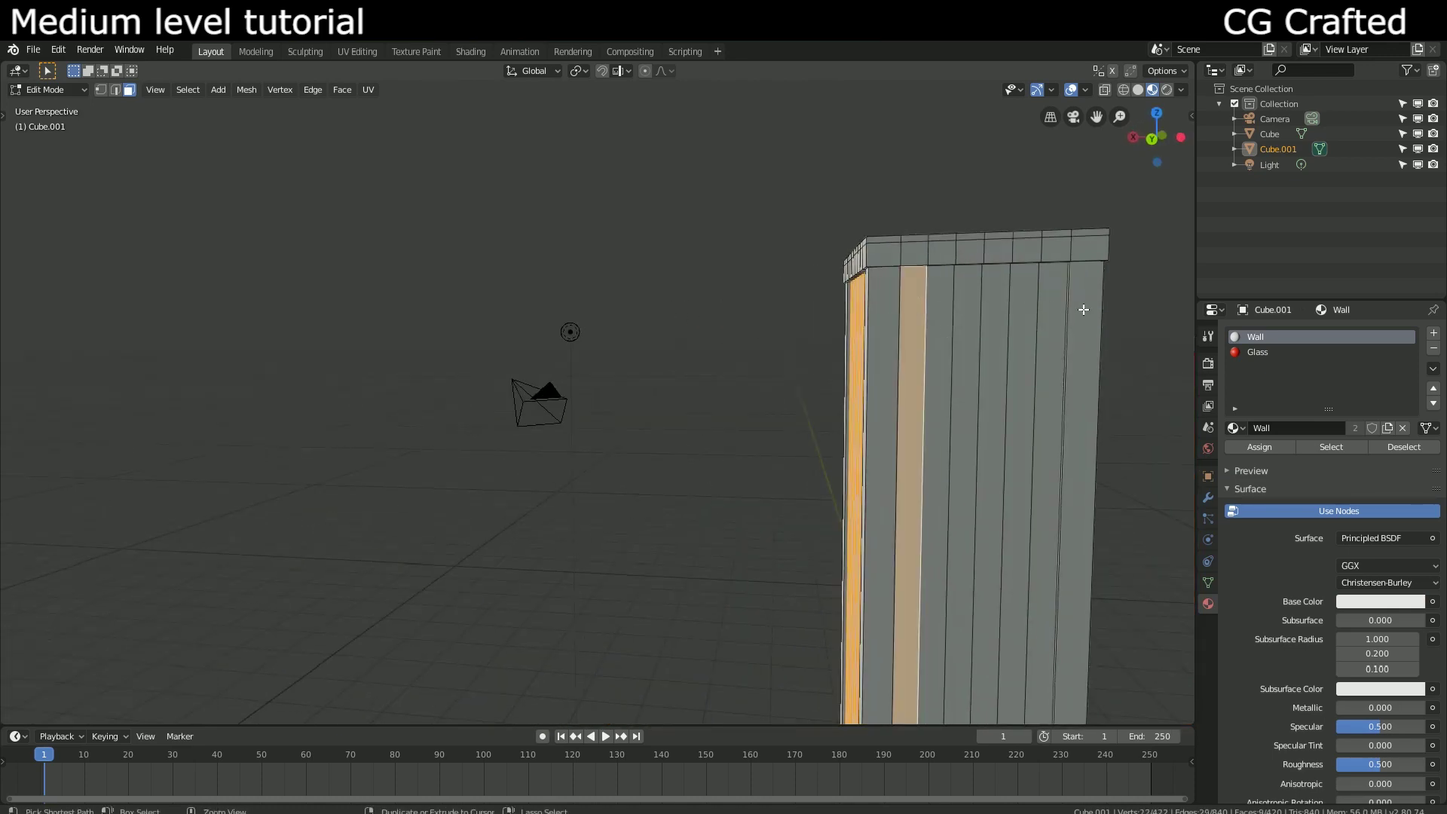
left_click(1082, 339, "ctrl")
mouse_move(1081, 355)
middle_mouse_down()
mouse_move(913, 339)
mouse_move(769, 210)
middle_mouse_up()
left_click(780, 210)
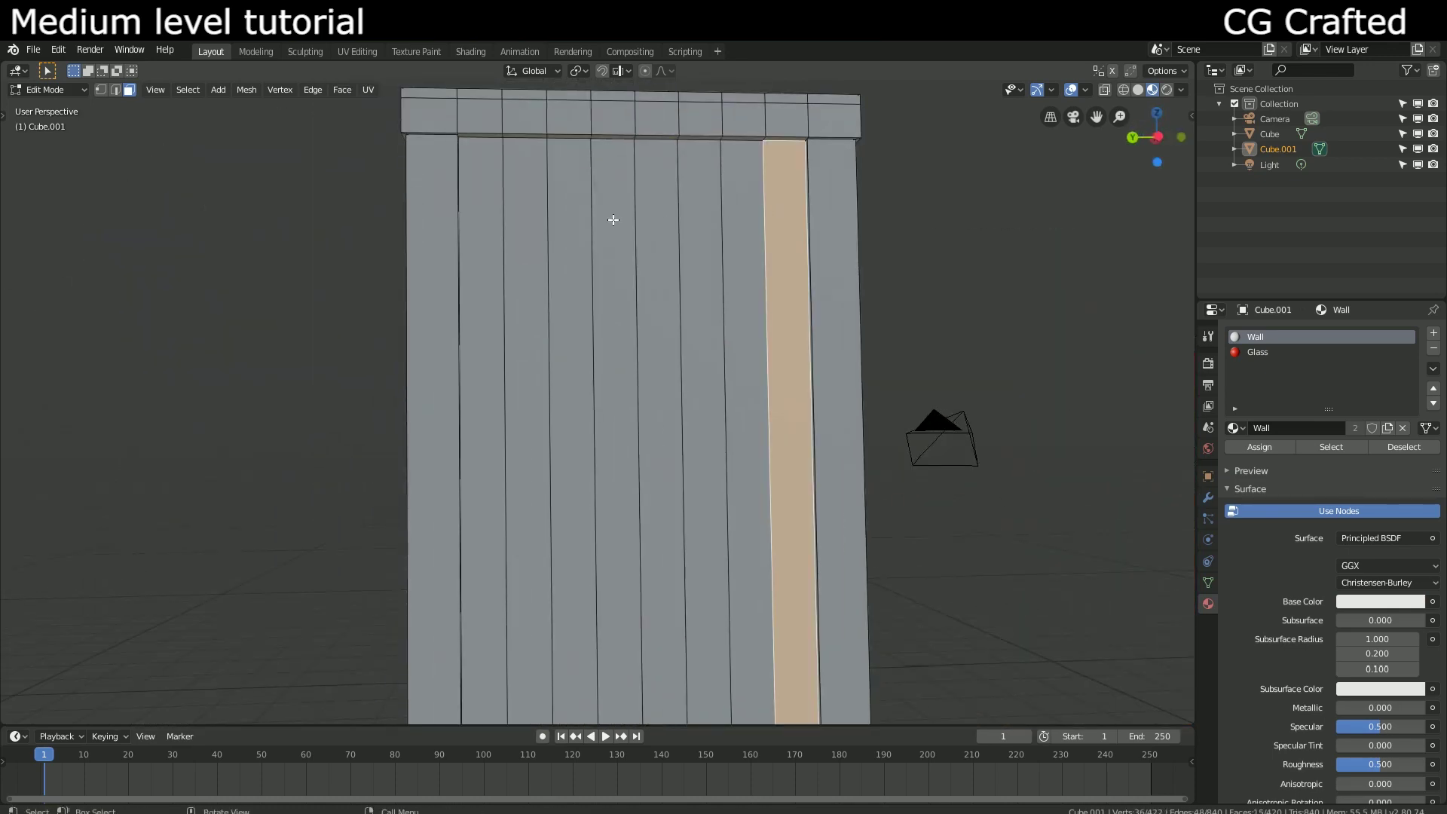
left_click(492, 195, "ctrl")
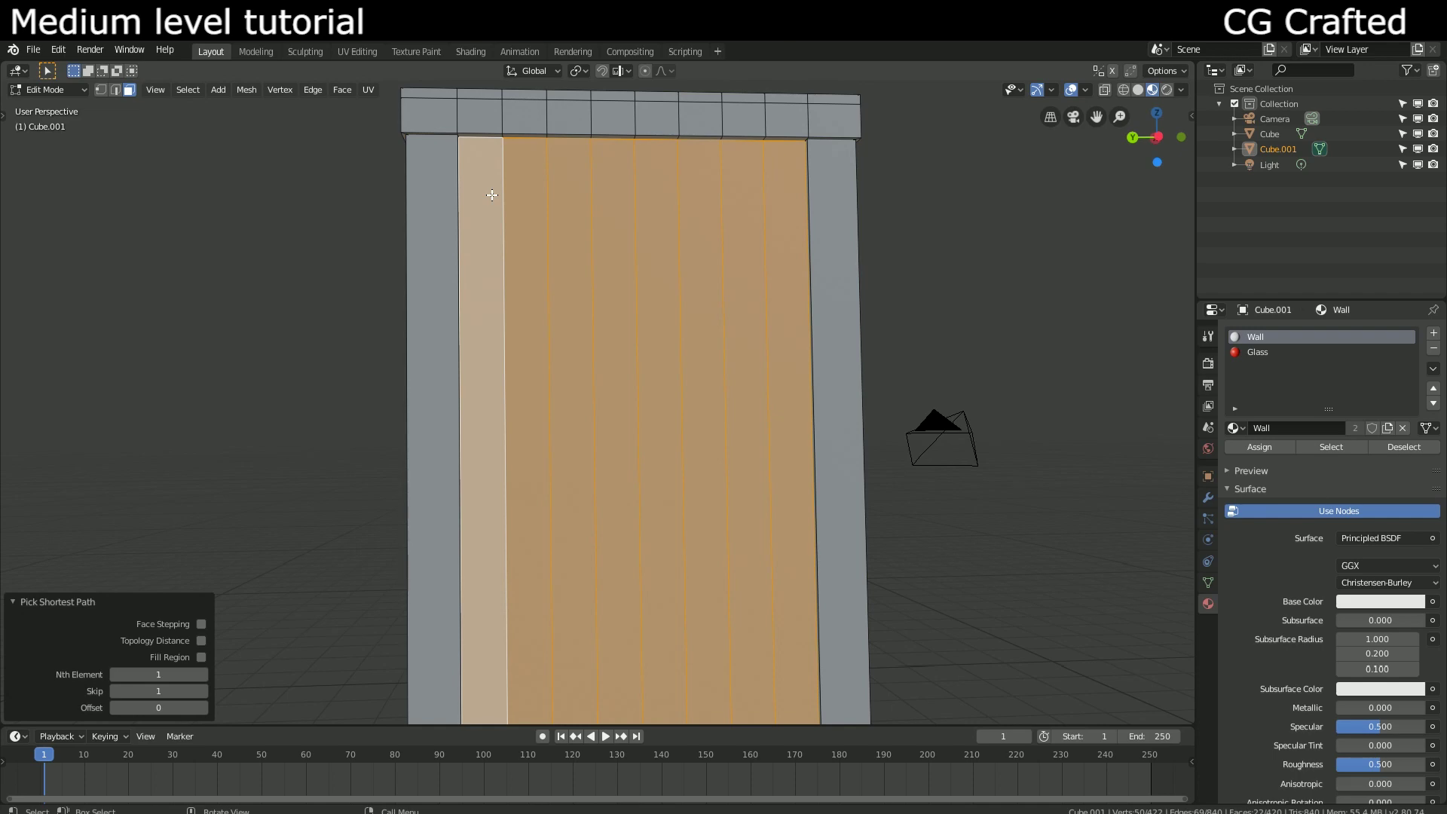
middle_click_drag(492, 194, 297, 230)
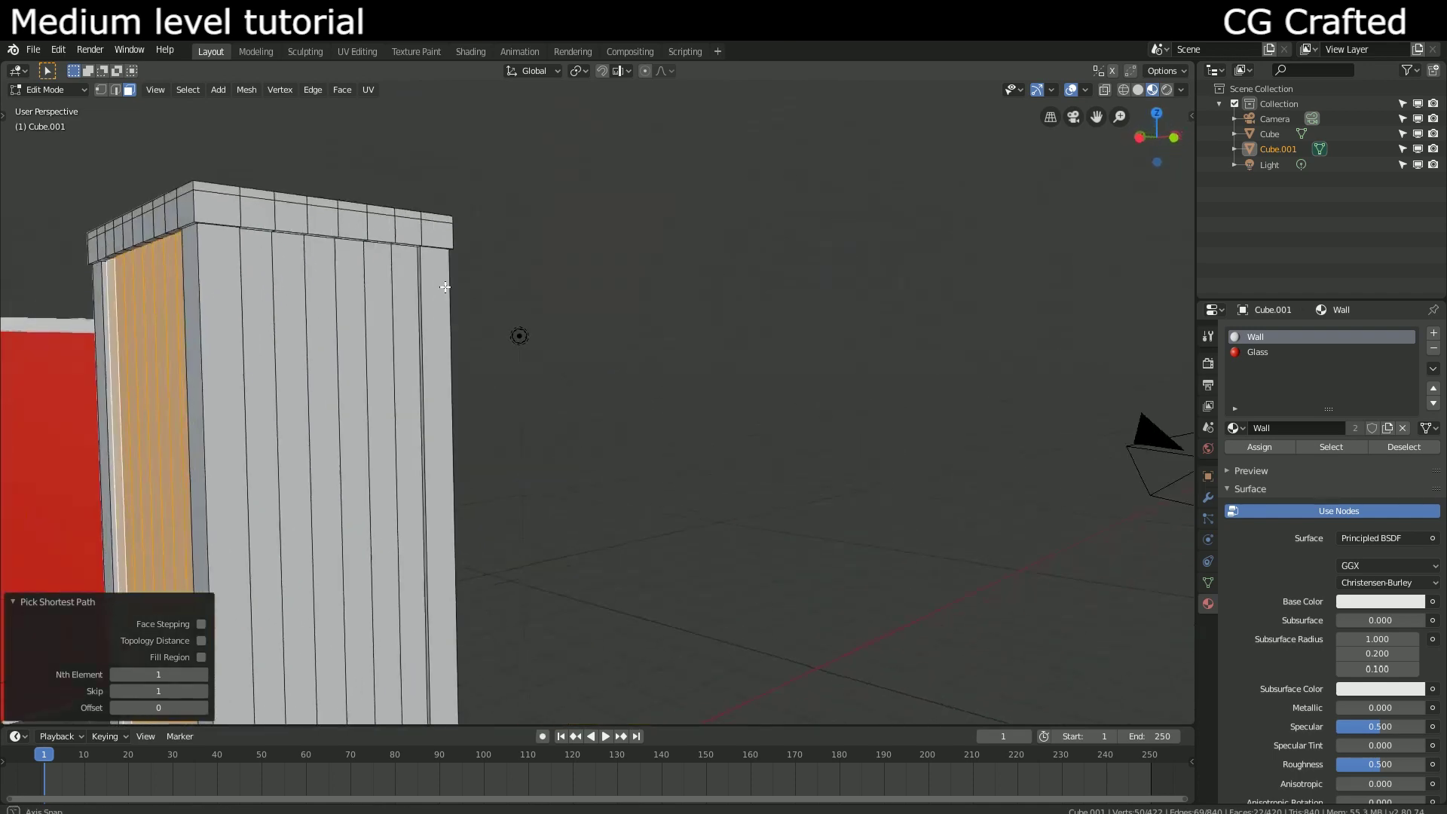
left_click(275, 236, "shift")
left_click(413, 255, "ctrl")
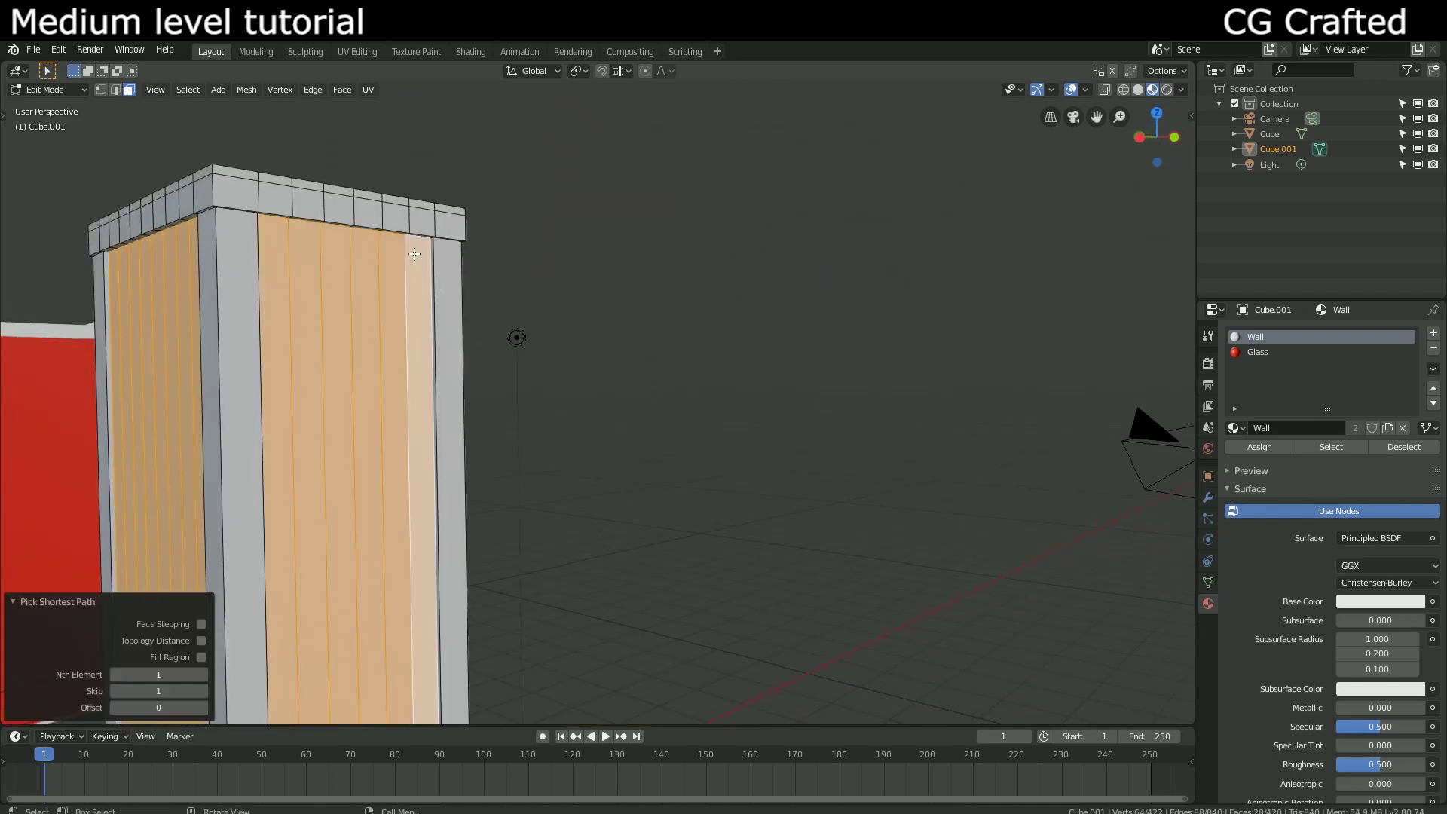
middle_click_drag(413, 254, 283, 259)
left_click(1244, 352)
left_click(1259, 446)
middle_click_drag(679, 453, 268, 299)
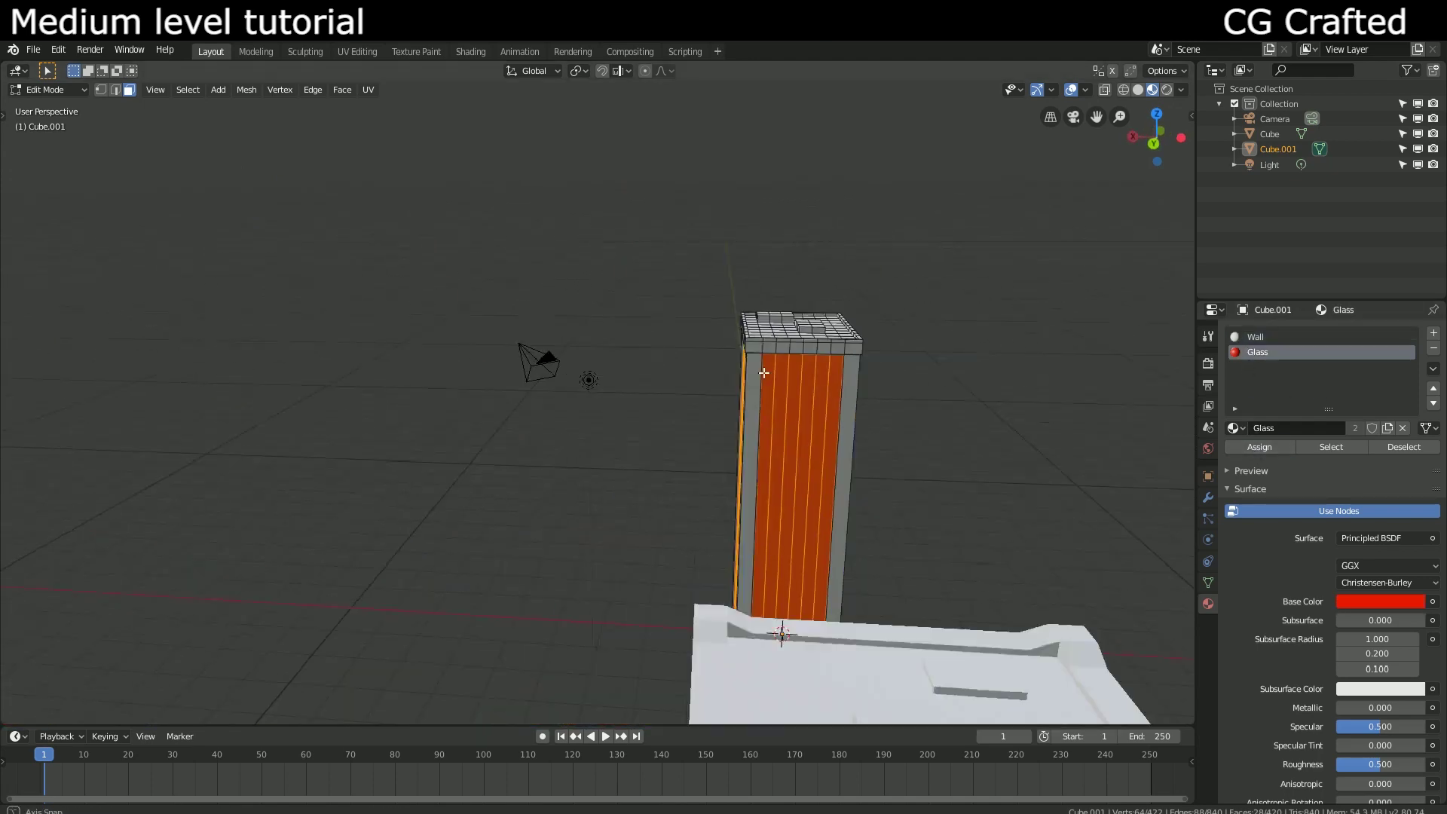
key("Tab")
scroll(564, 358, "down", 3)
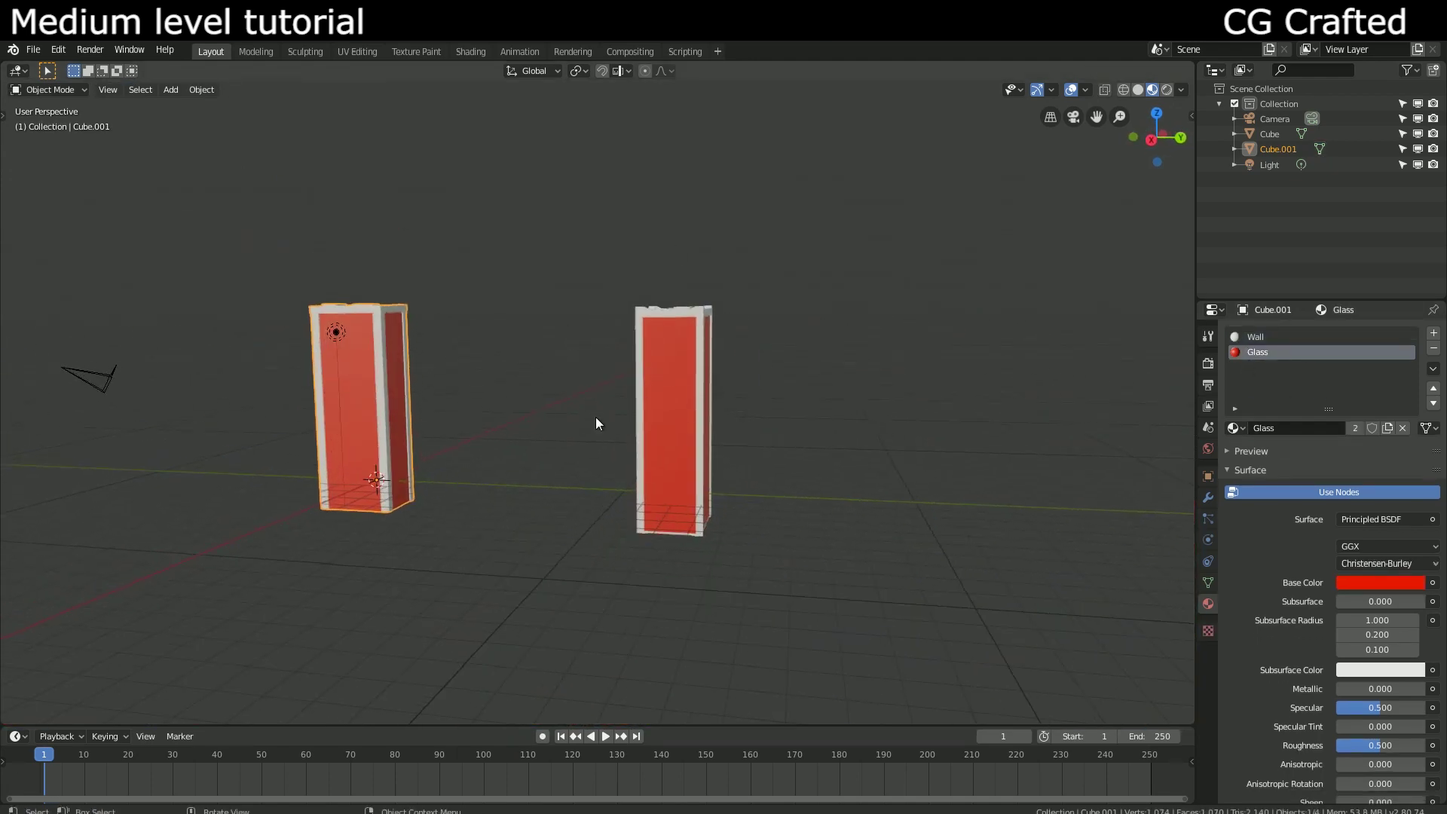
Step: In the Shading workspace, set the Wall material's Specular to 0.268 and Roughness to 0.768
middle_click_drag(456, 112, 607, 231)
left_click(470, 50)
scroll(912, 330, "up", 3)
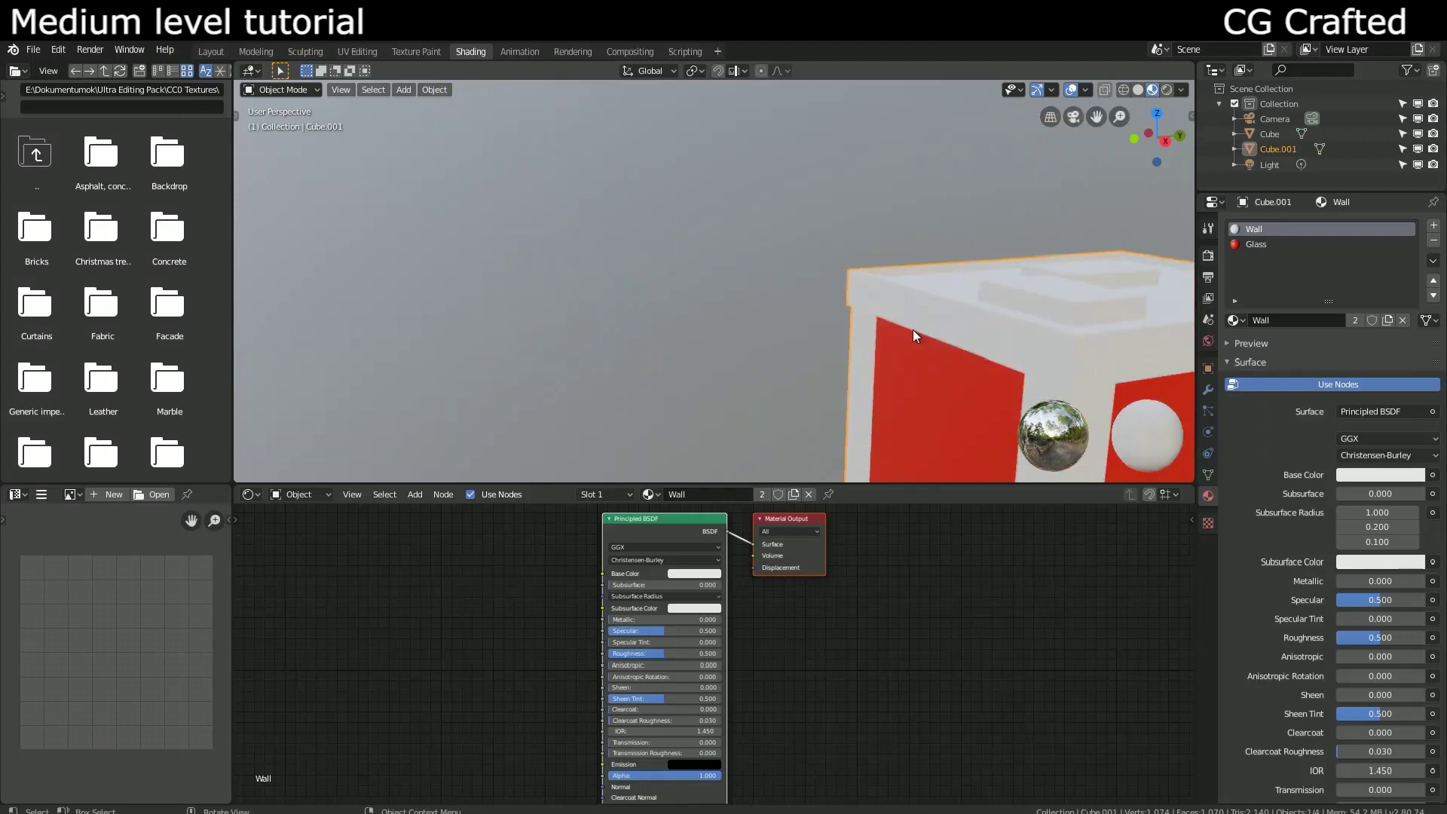
scroll(912, 329, "up", 2)
middle_click_drag(902, 227, 709, 228)
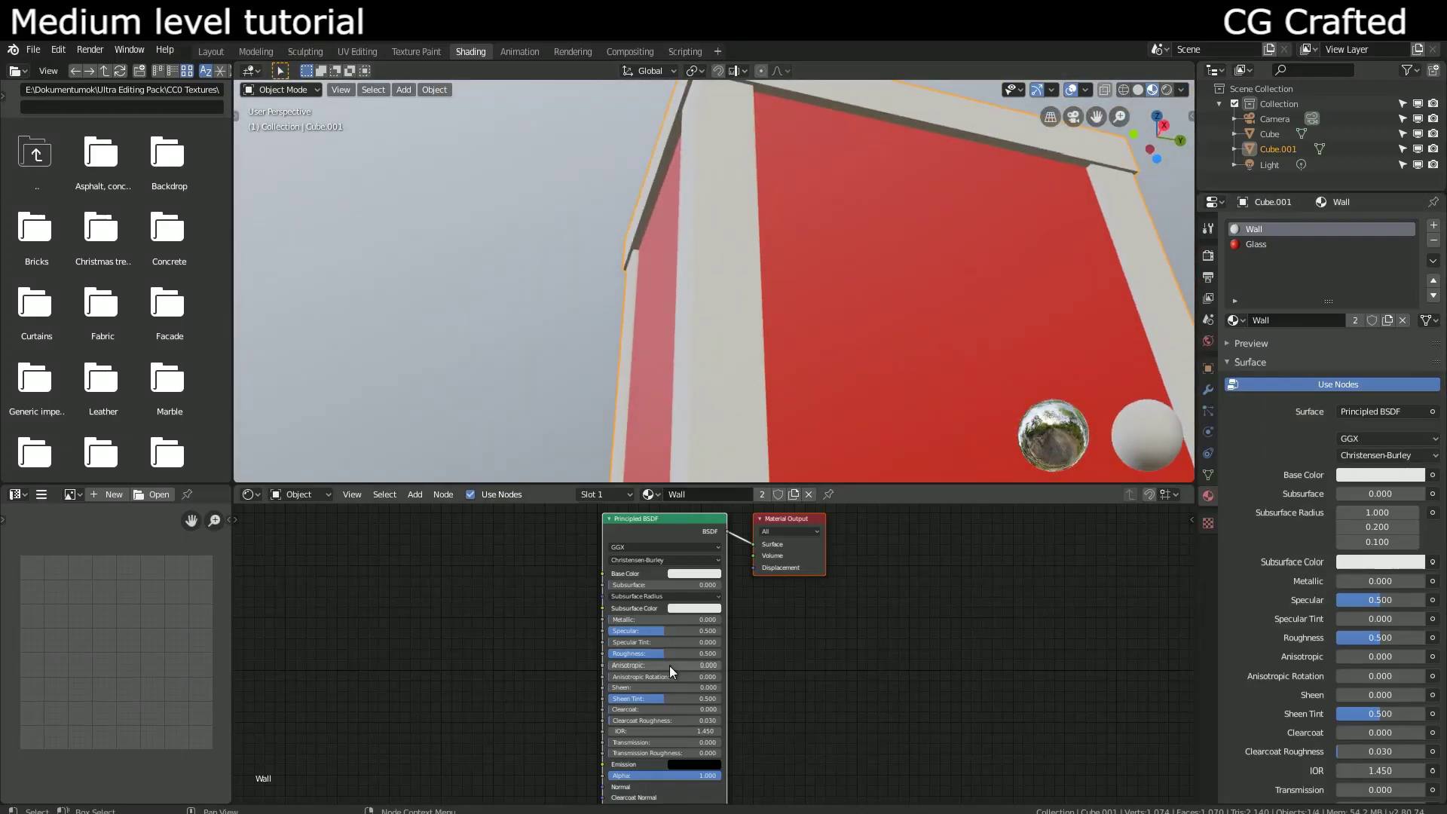
scroll(634, 633, "up", 4)
left_click_drag(621, 616, 586, 616)
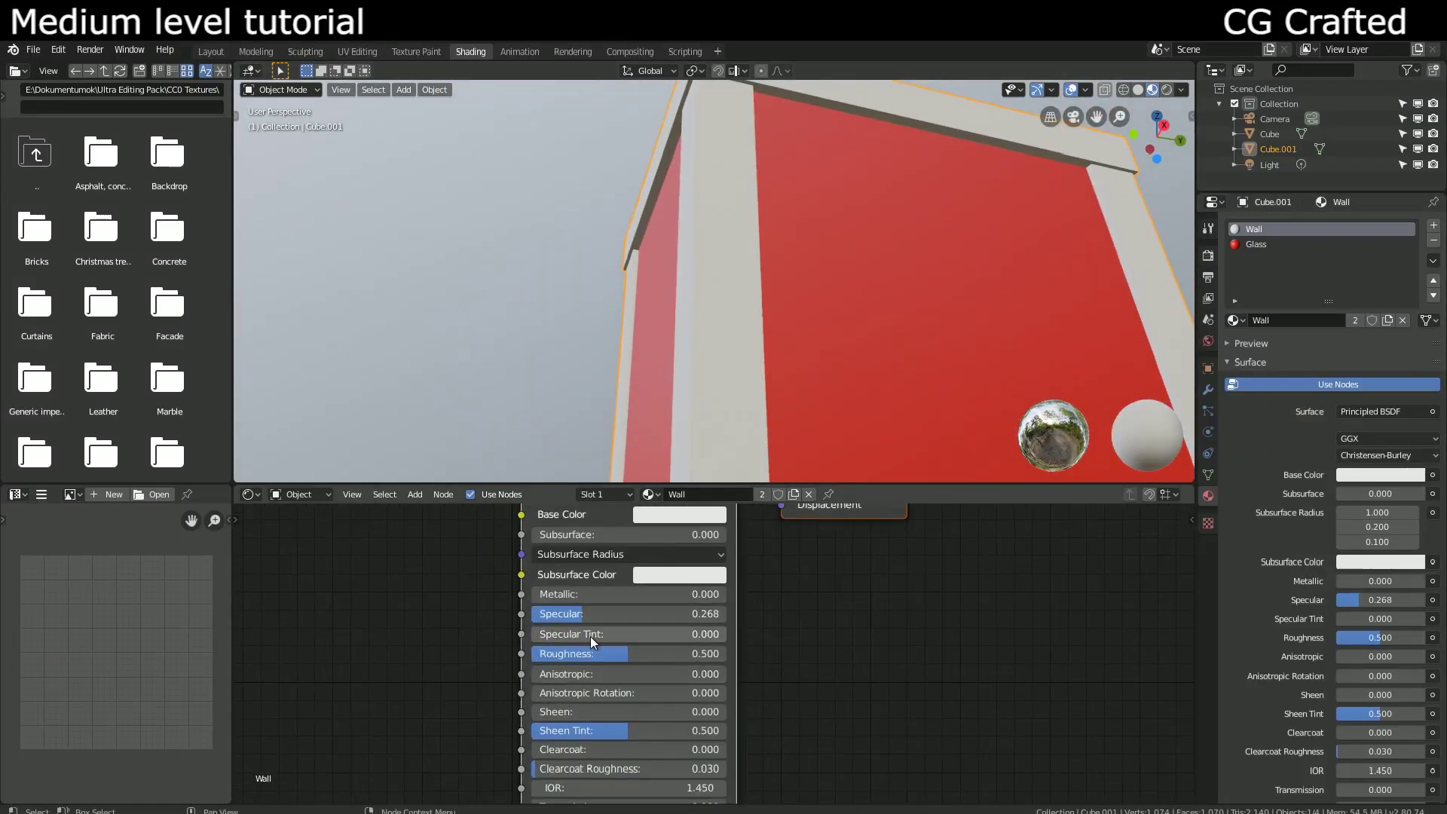
left_click_drag(627, 660, 727, 660)
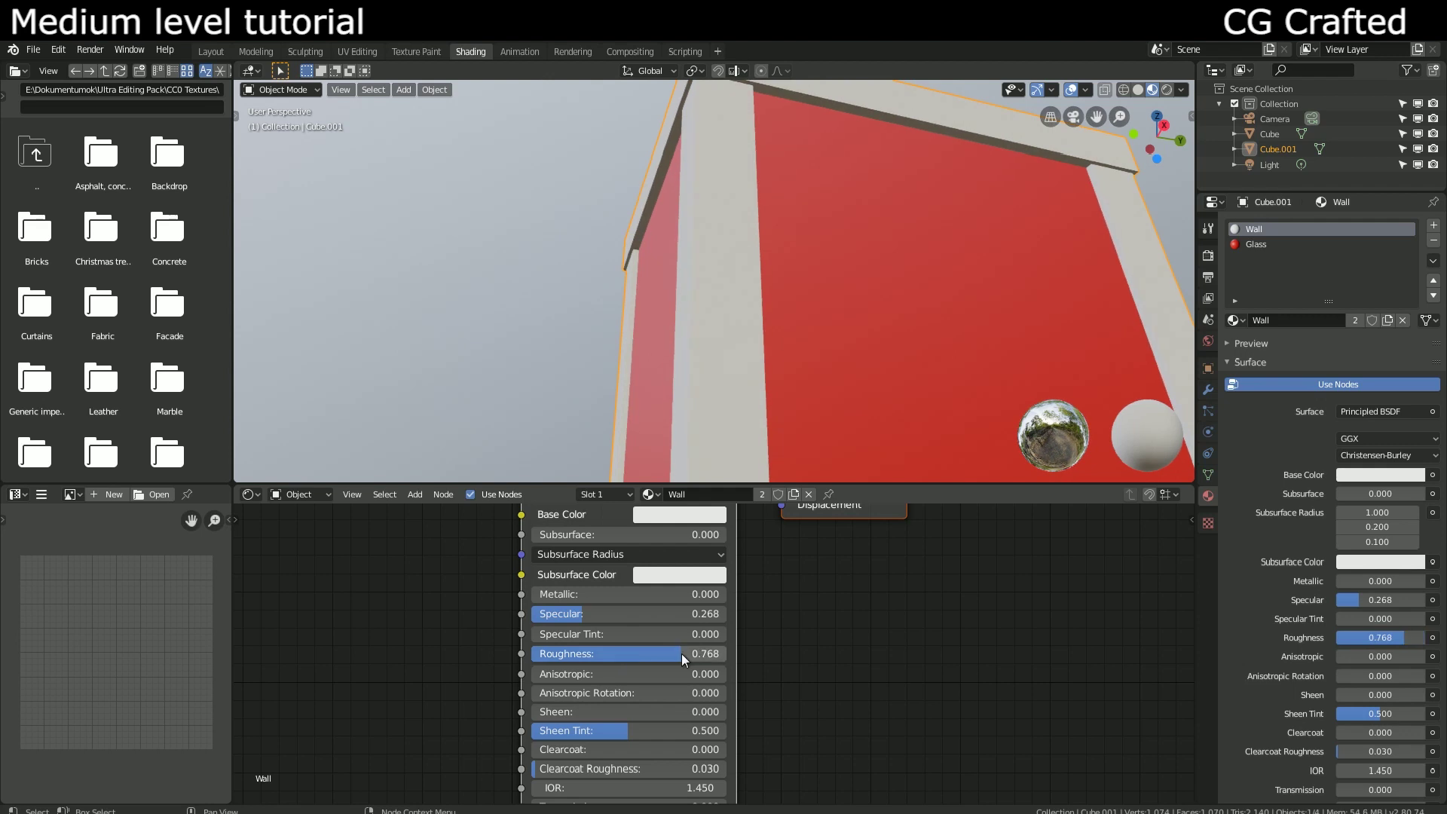
scroll(1155, 359, "down", 5)
left_click(1268, 246)
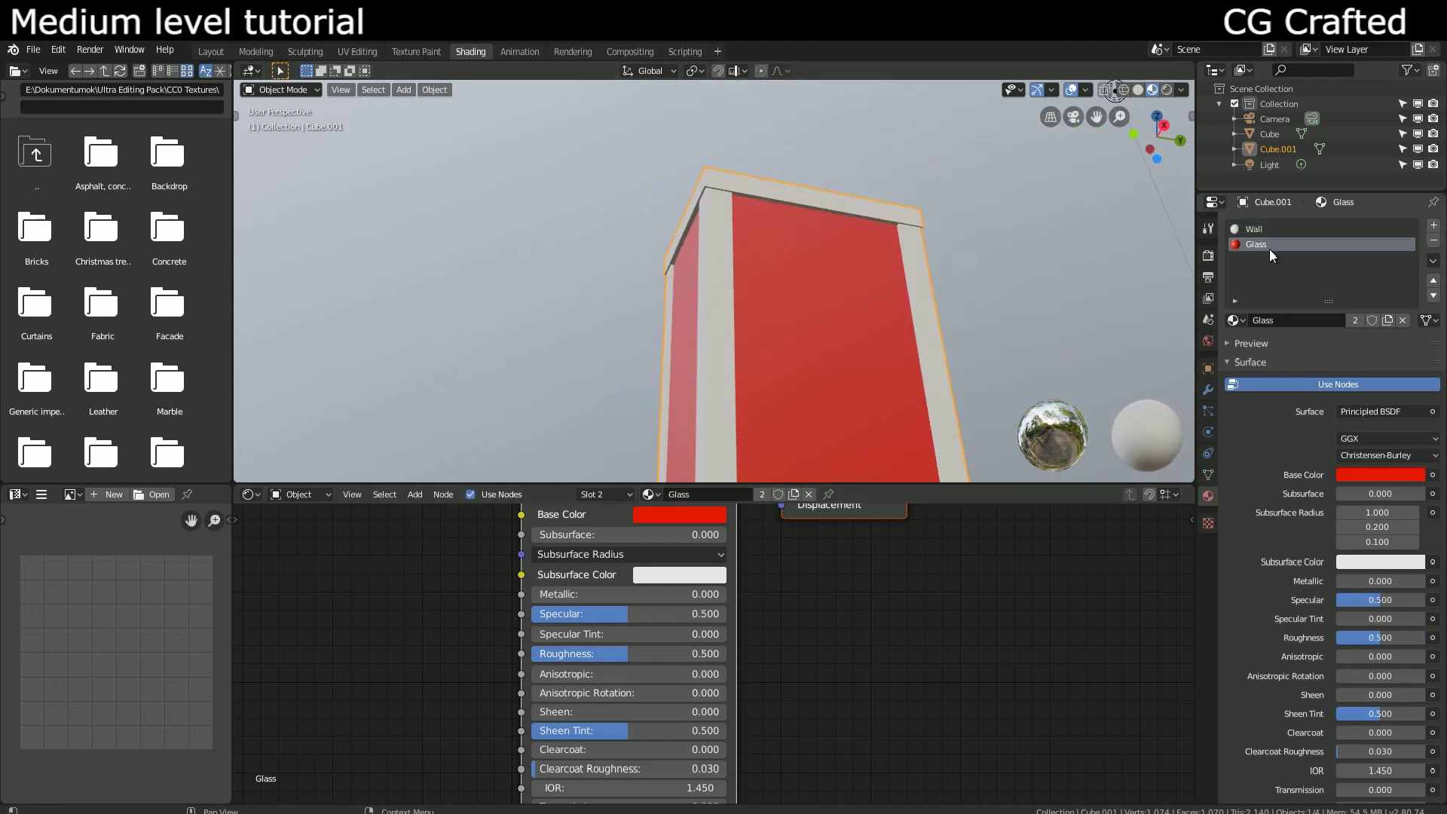
scroll(798, 586, "down", 3)
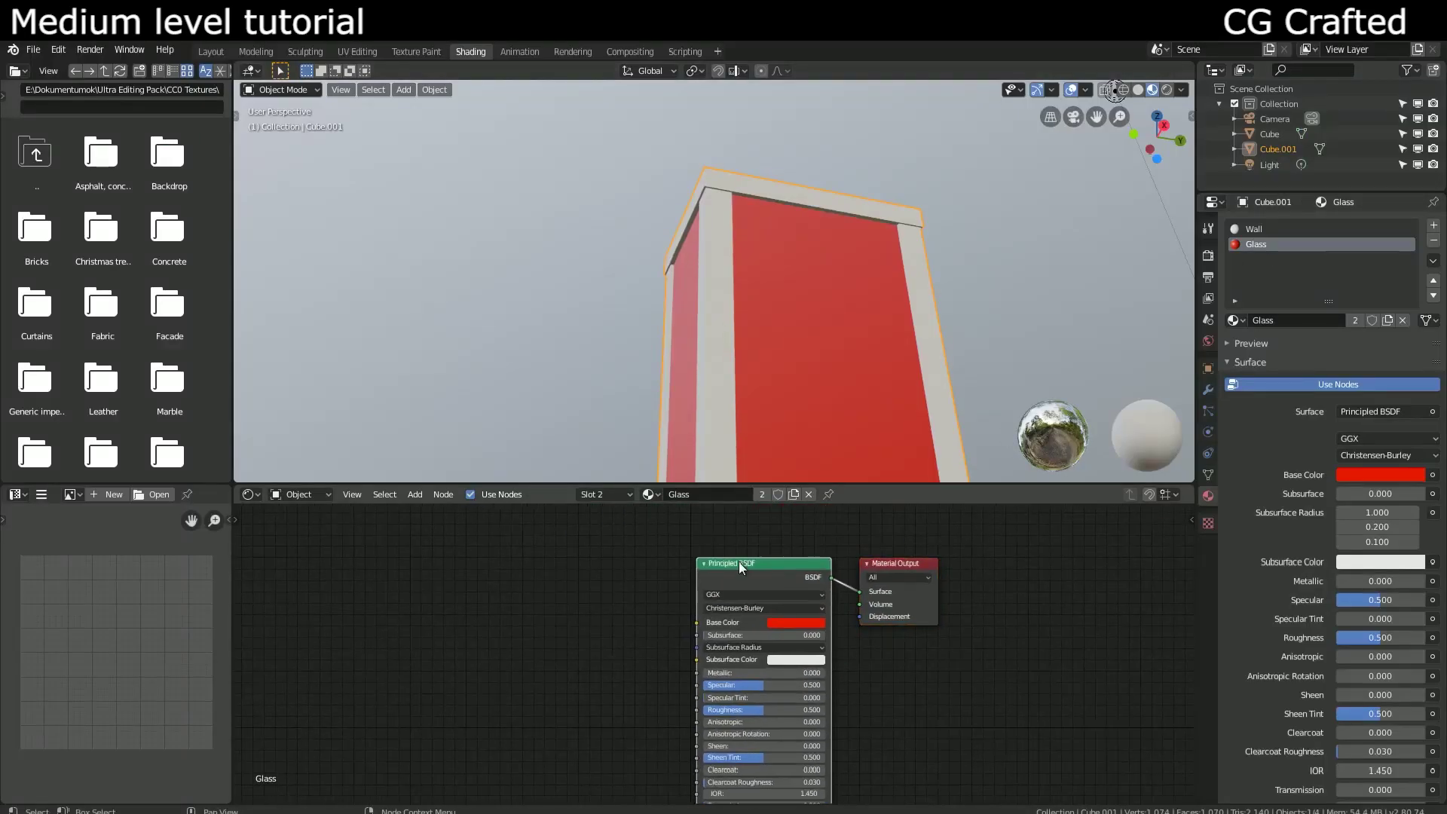
Step: Load all six Facade11 texture maps into the Glass material with Principled Texture Setup
key("ctrl+shift+t")
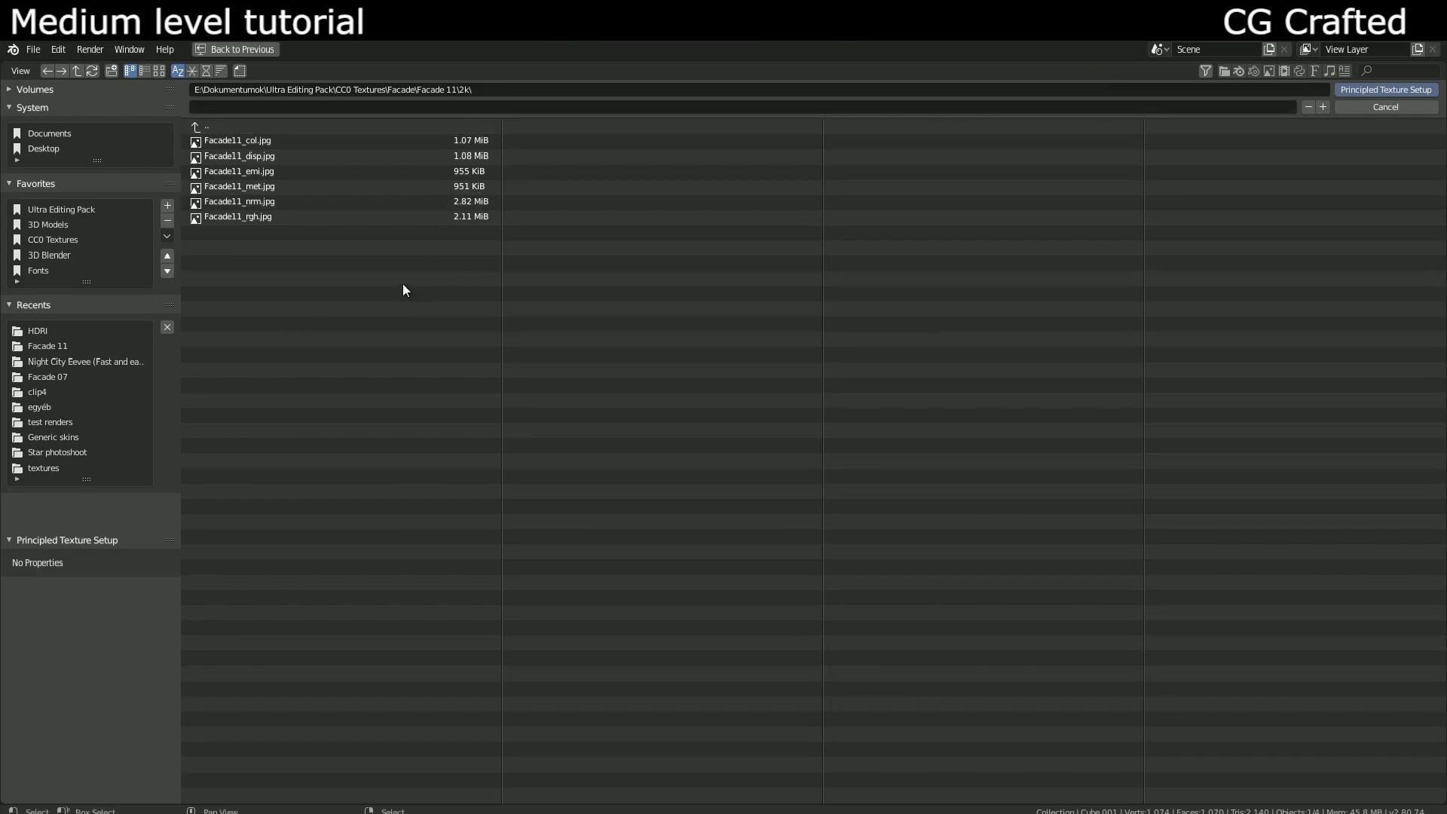
left_click_drag(310, 217, 214, 136)
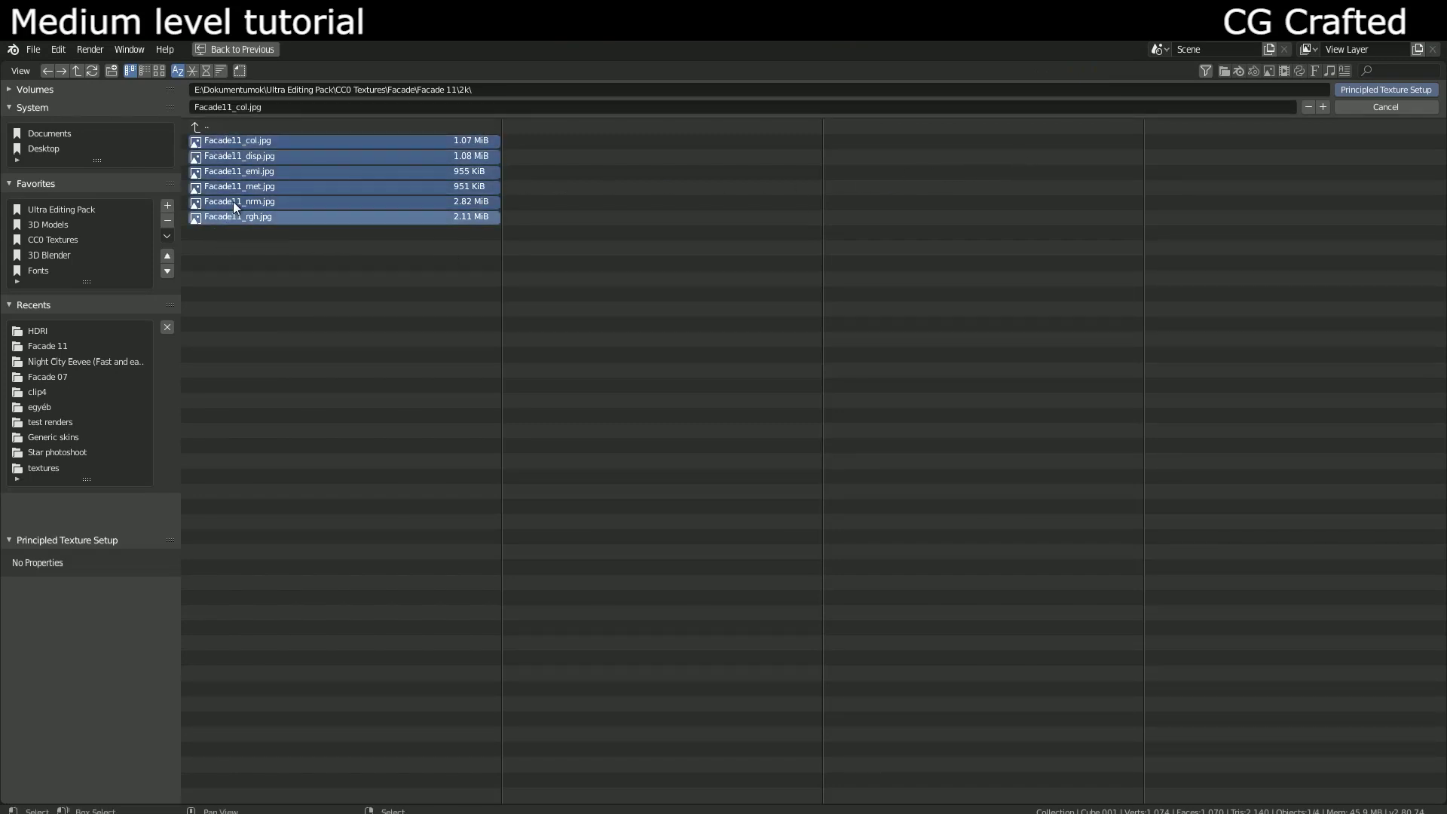
left_click(1401, 94)
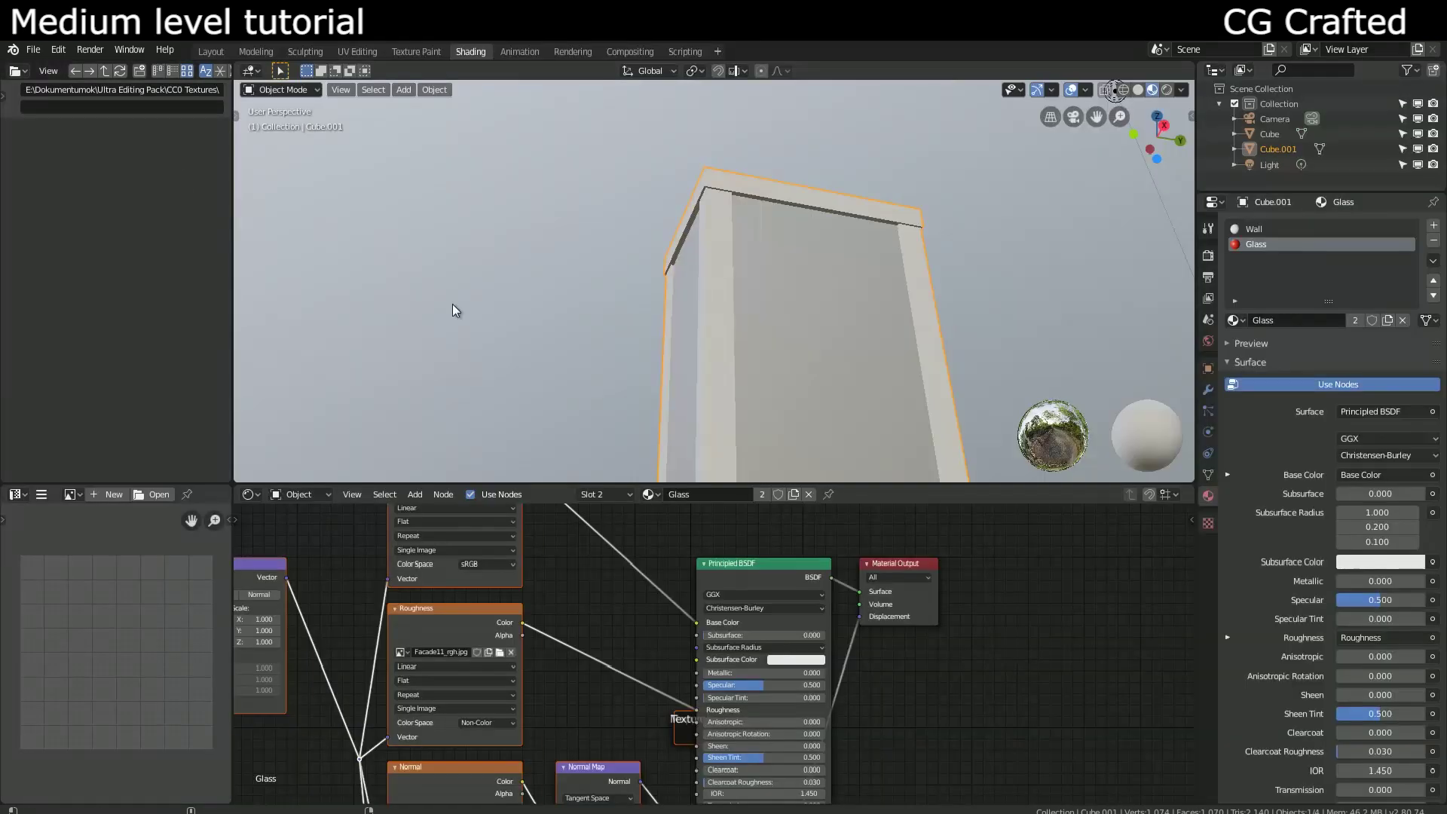
mouse_move(637, 301)
middle_mouse_down()
mouse_move(739, 309)
mouse_move(788, 347)
mouse_move(644, 149)
mouse_move(703, 309)
mouse_move(944, 276)
mouse_move(614, 281)
middle_mouse_up()
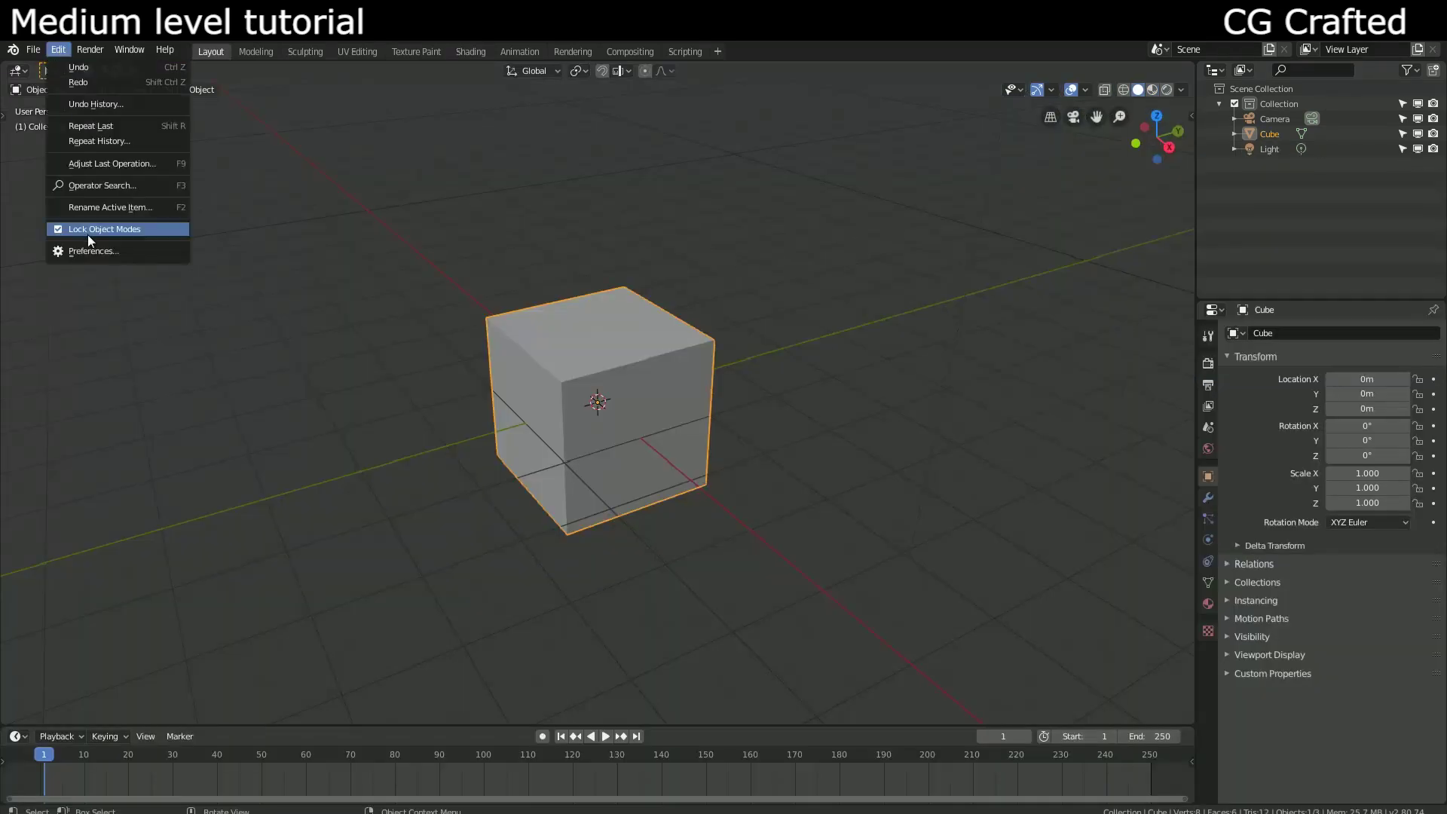
left_click(91, 250)
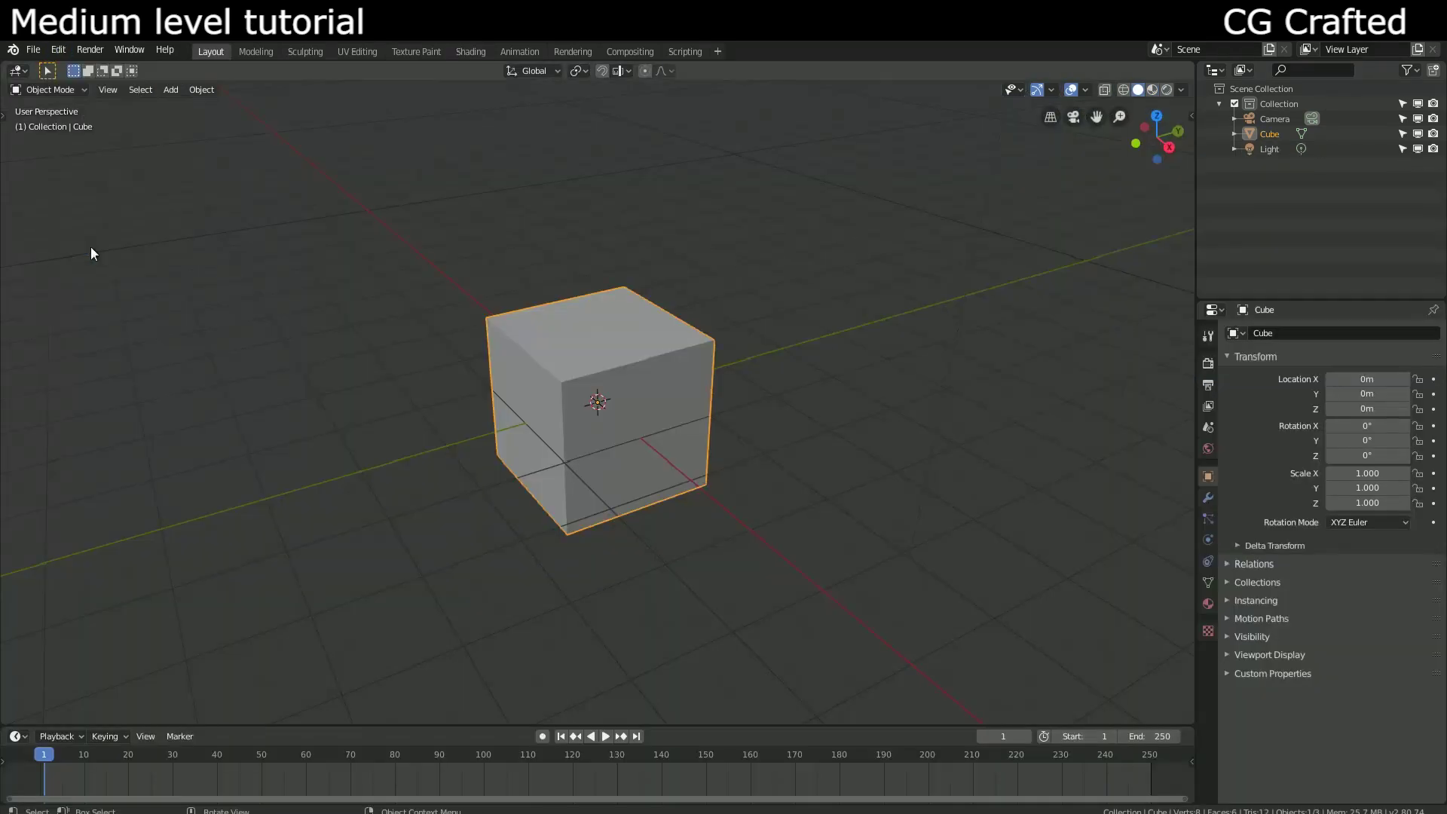
left_click(65, 212)
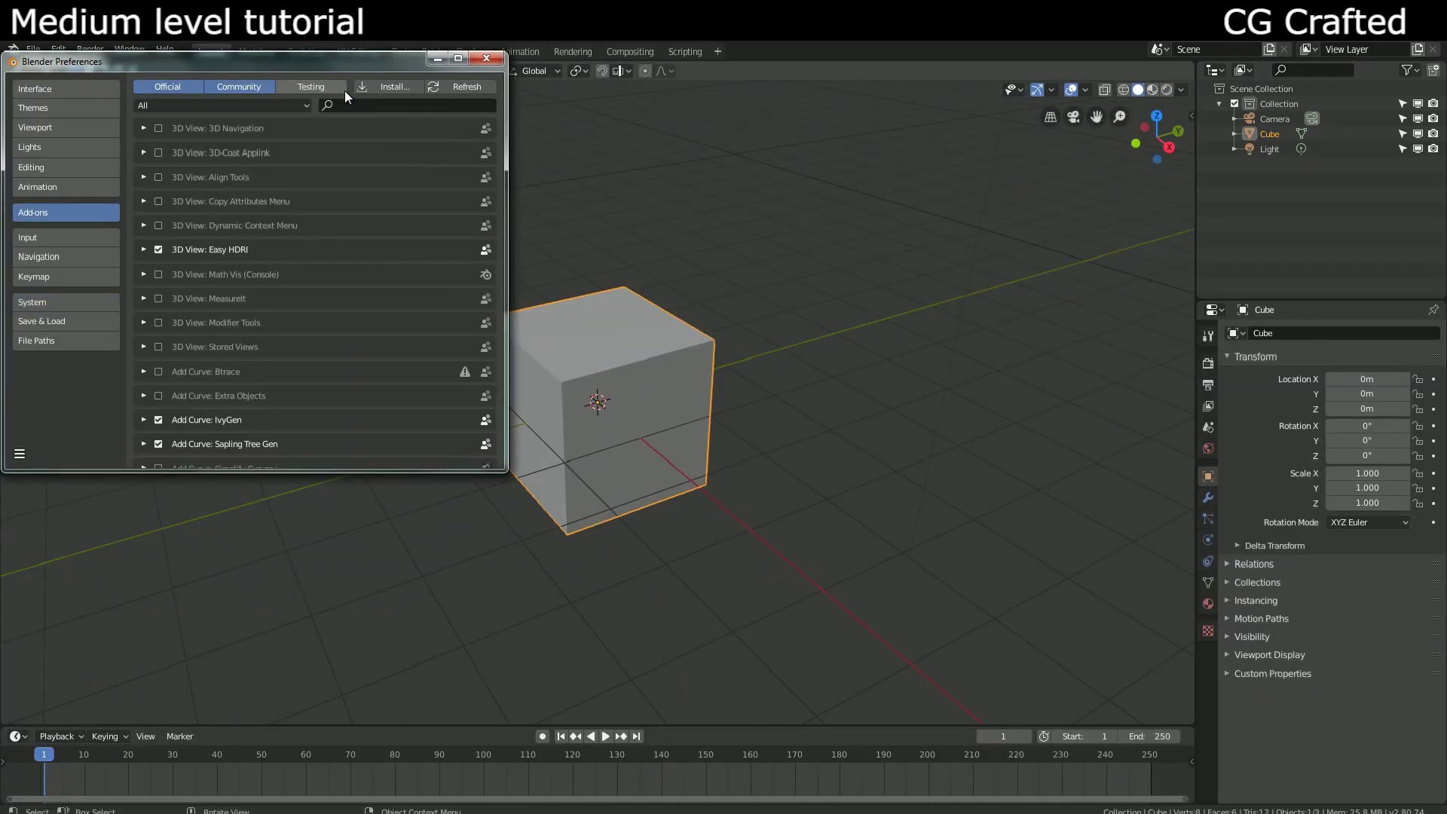
type("node")
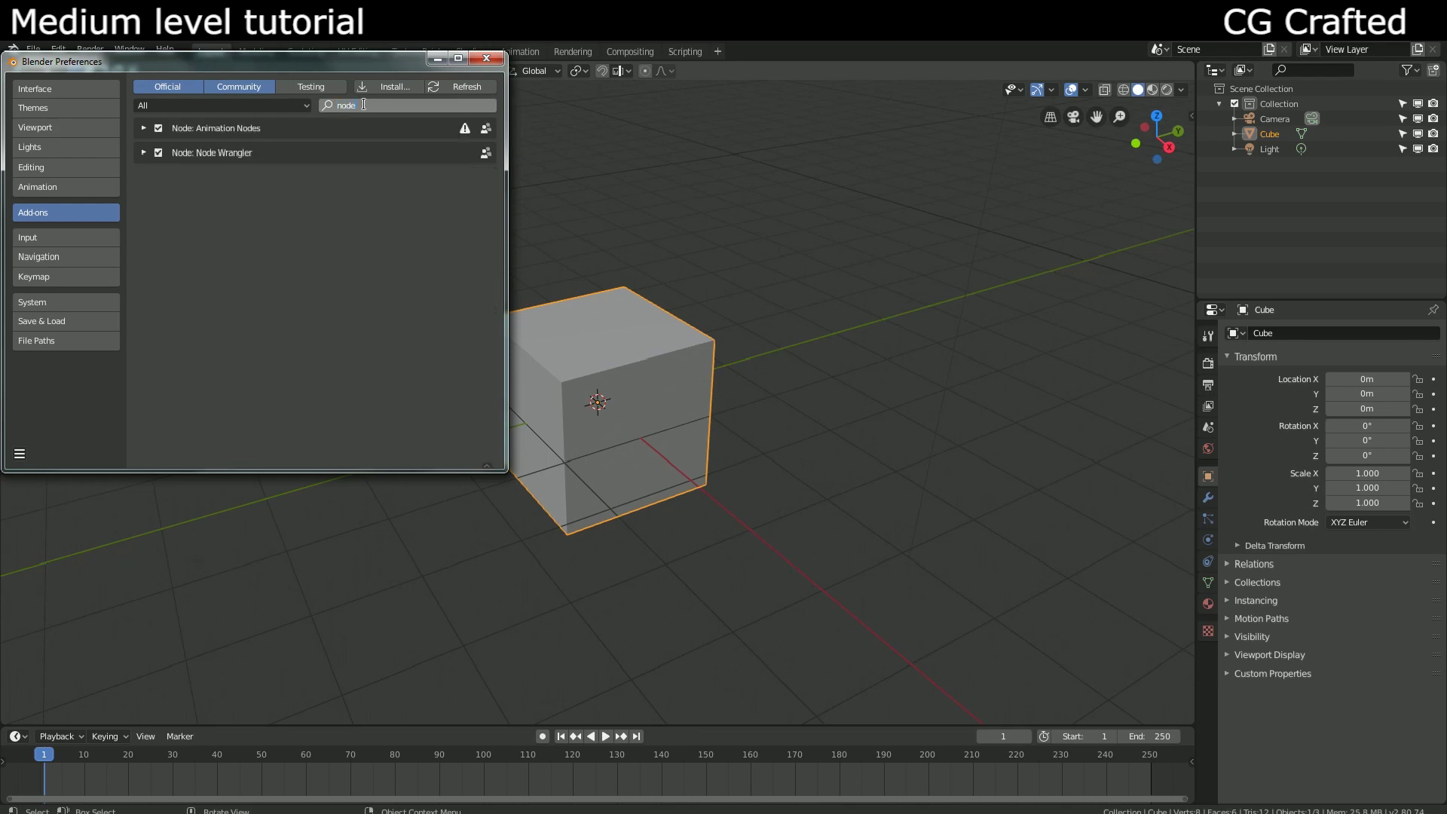
key("Return")
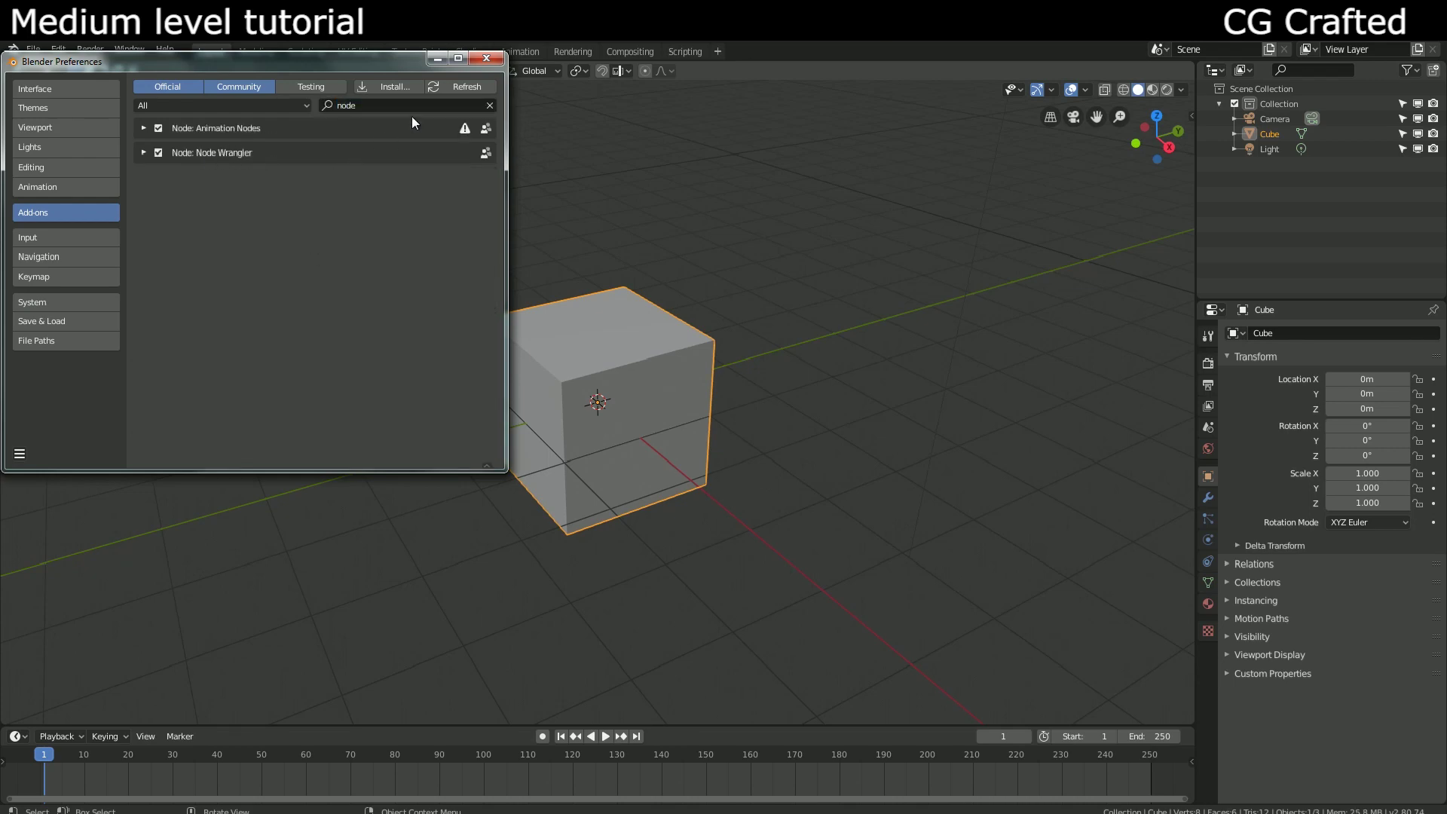
left_click(485, 58)
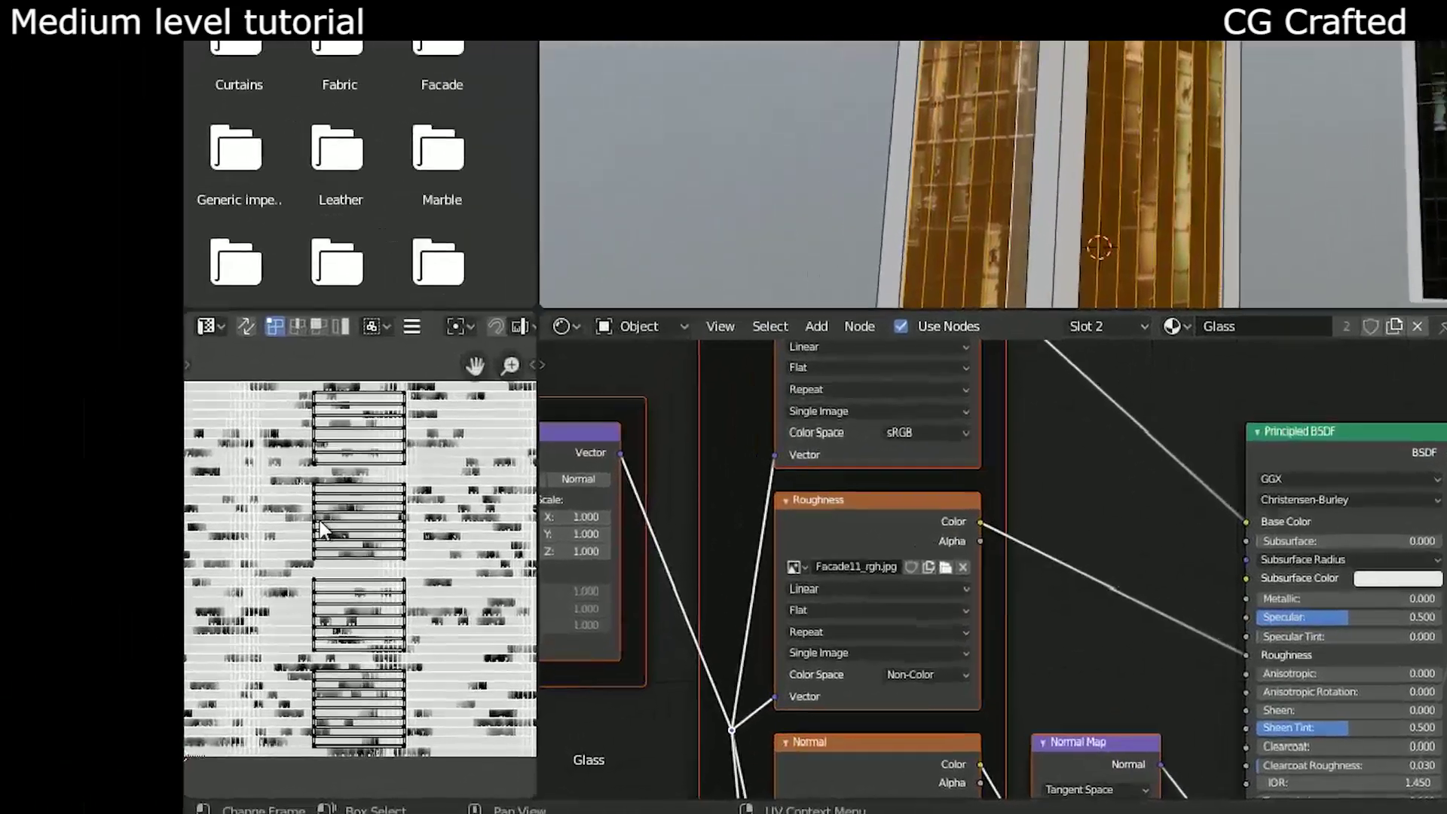
type("a")
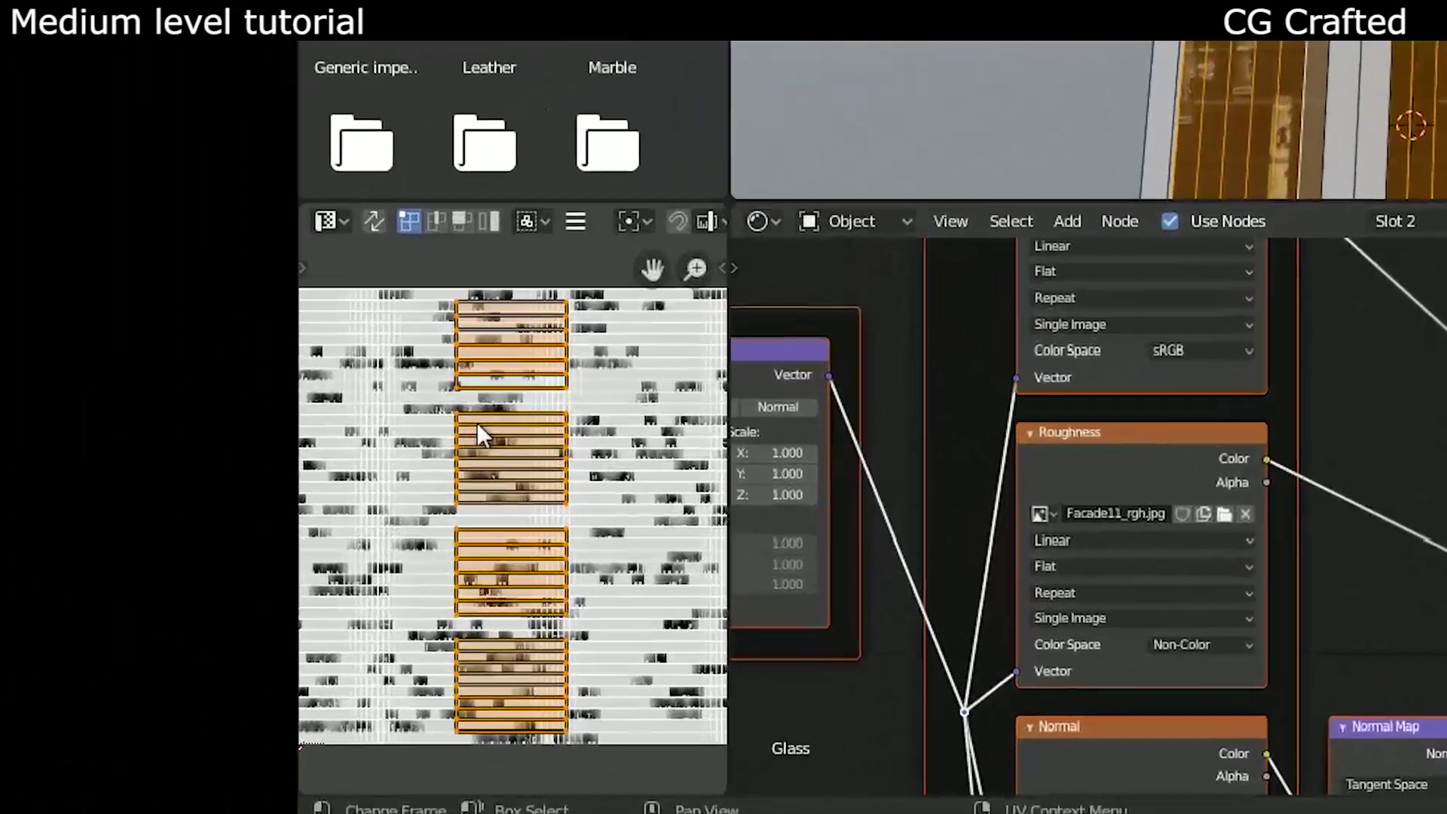
type("r90")
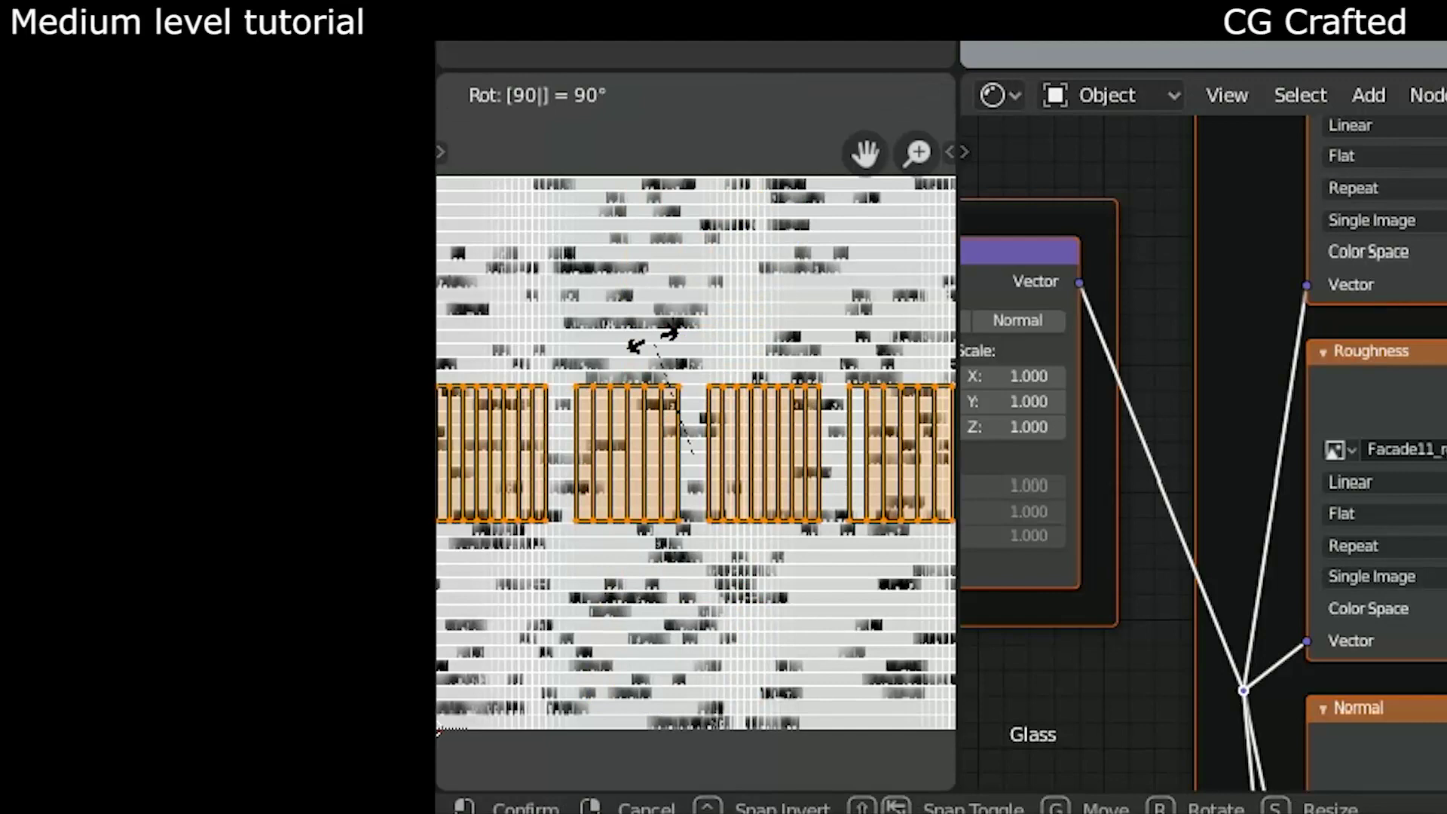
Step: Select all of the Cube tower's UV islands and rotate them 90 degrees
key("Return")
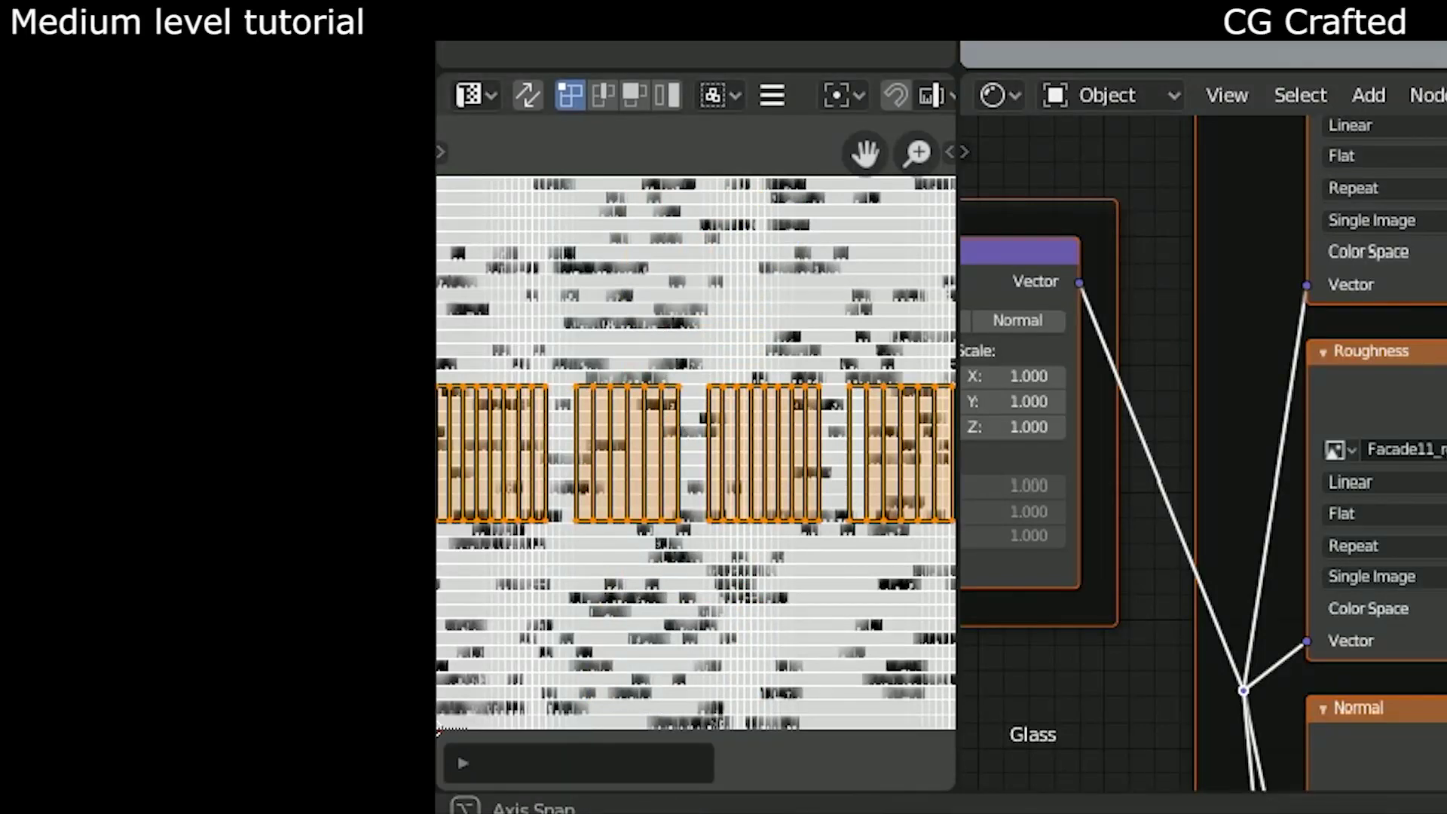
scroll(760, 281, "down", 4)
scroll(760, 280, "up", 1)
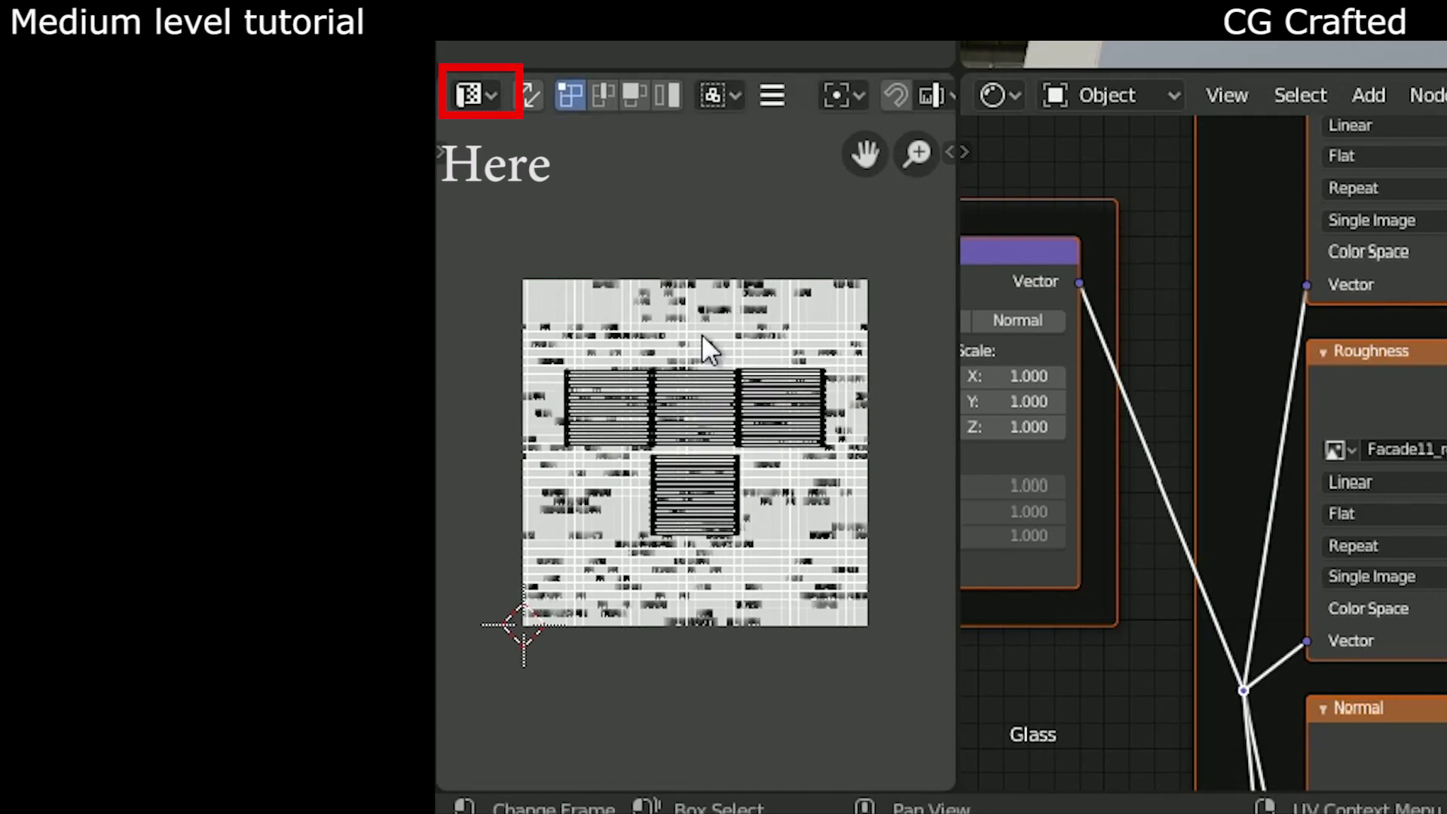
key("a")
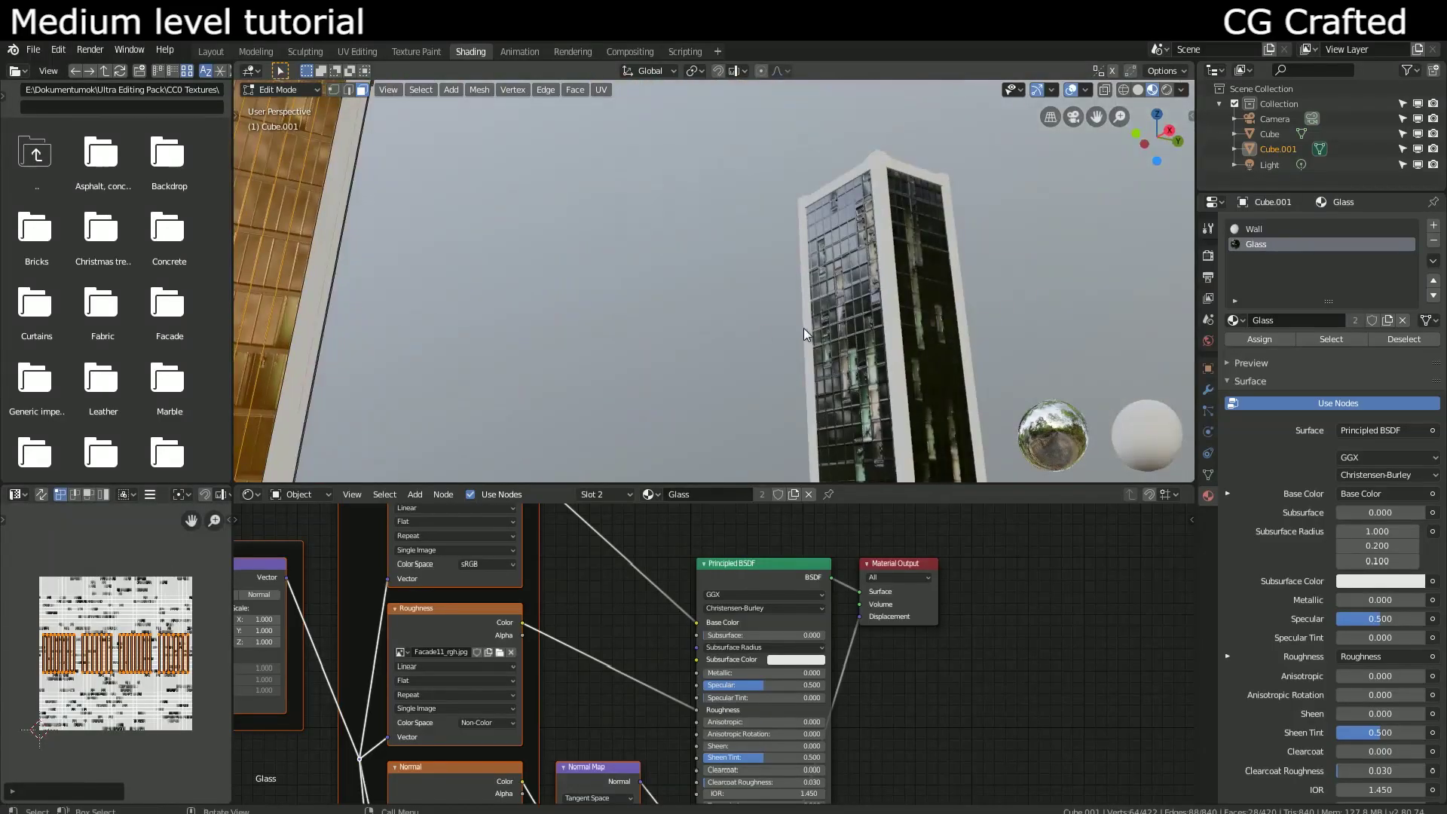
key("a")
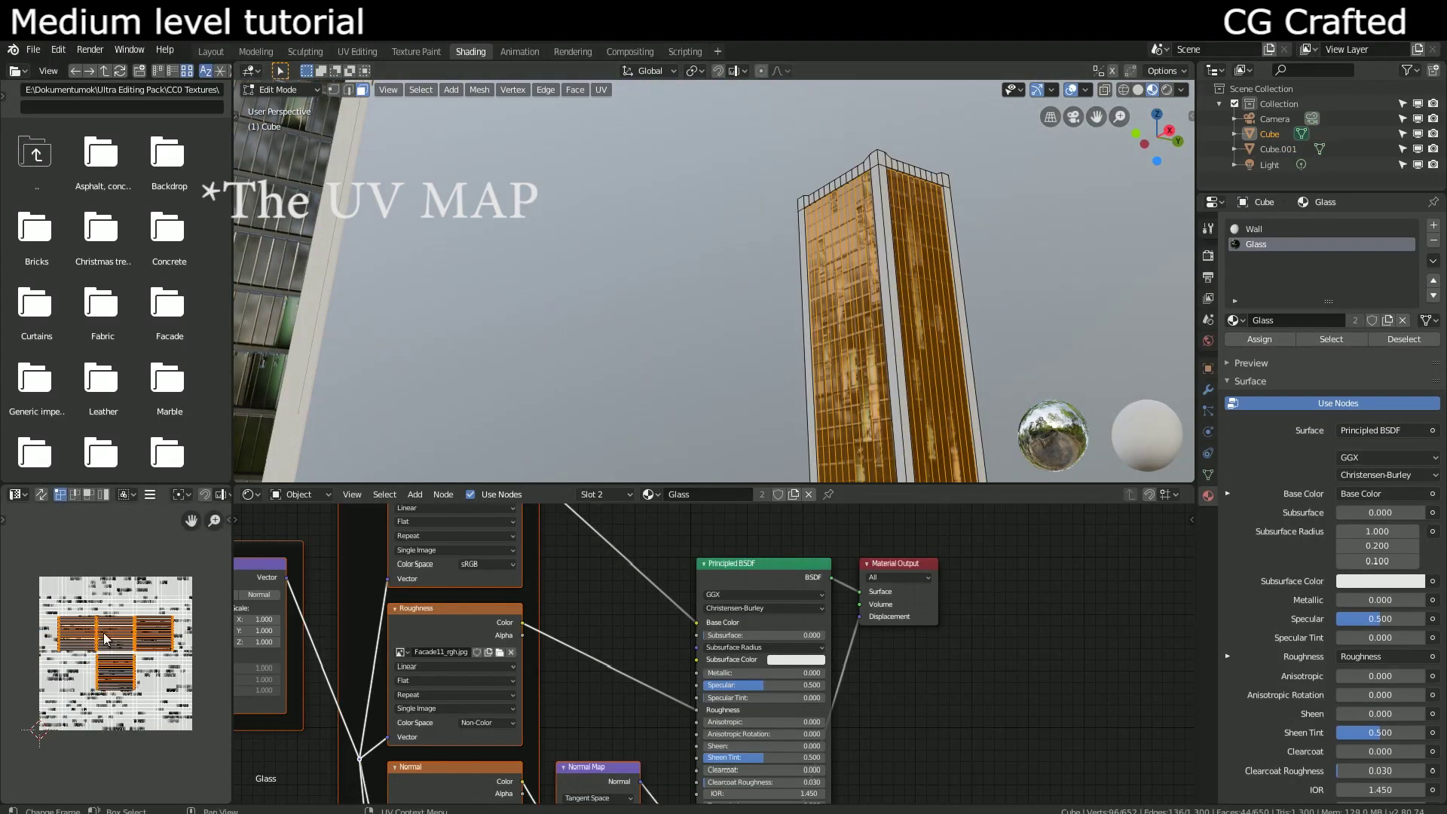
key("r")
left_click(104, 639)
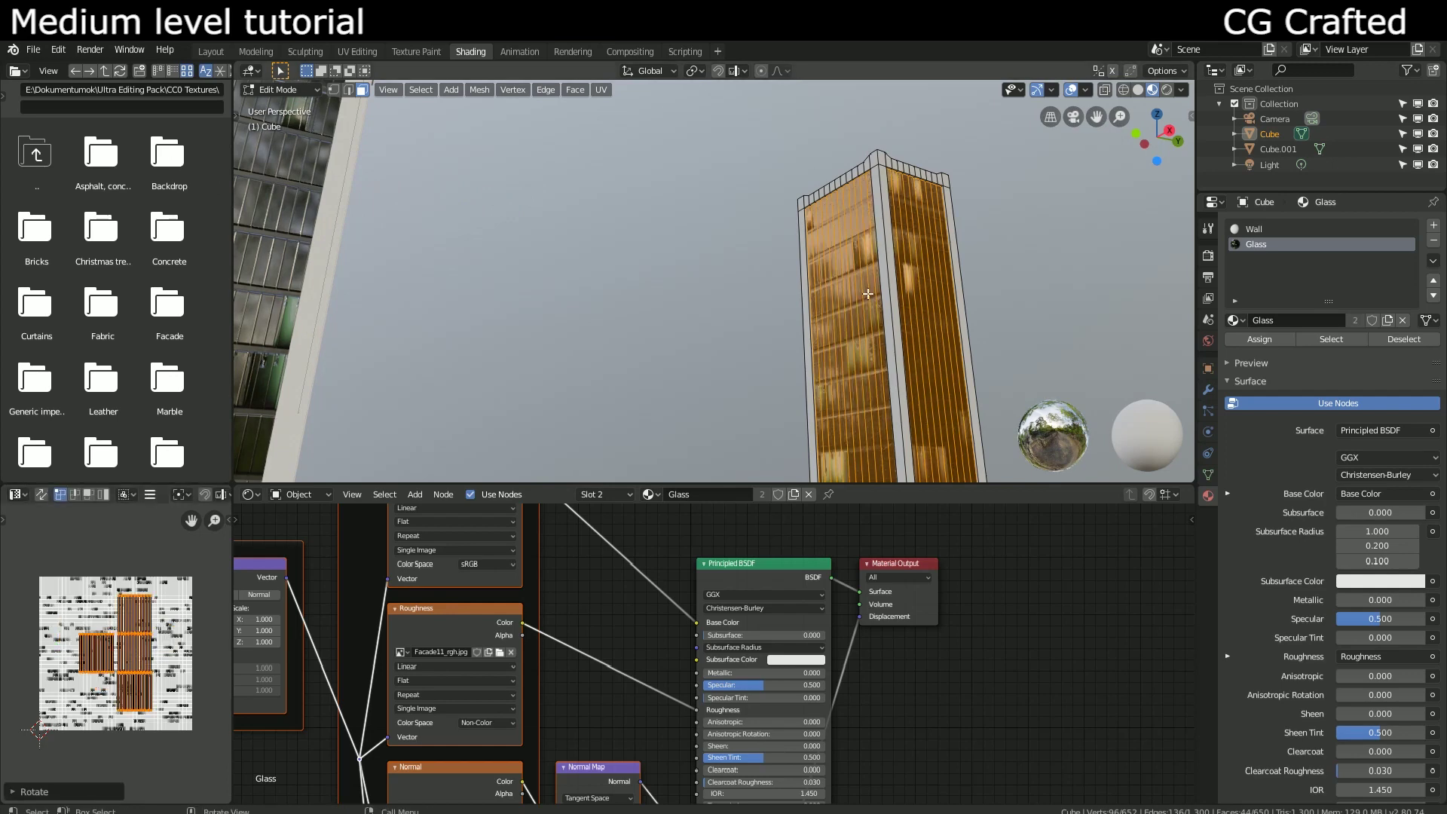
scroll(542, 664, "up", 3)
scroll(543, 664, "up", 3)
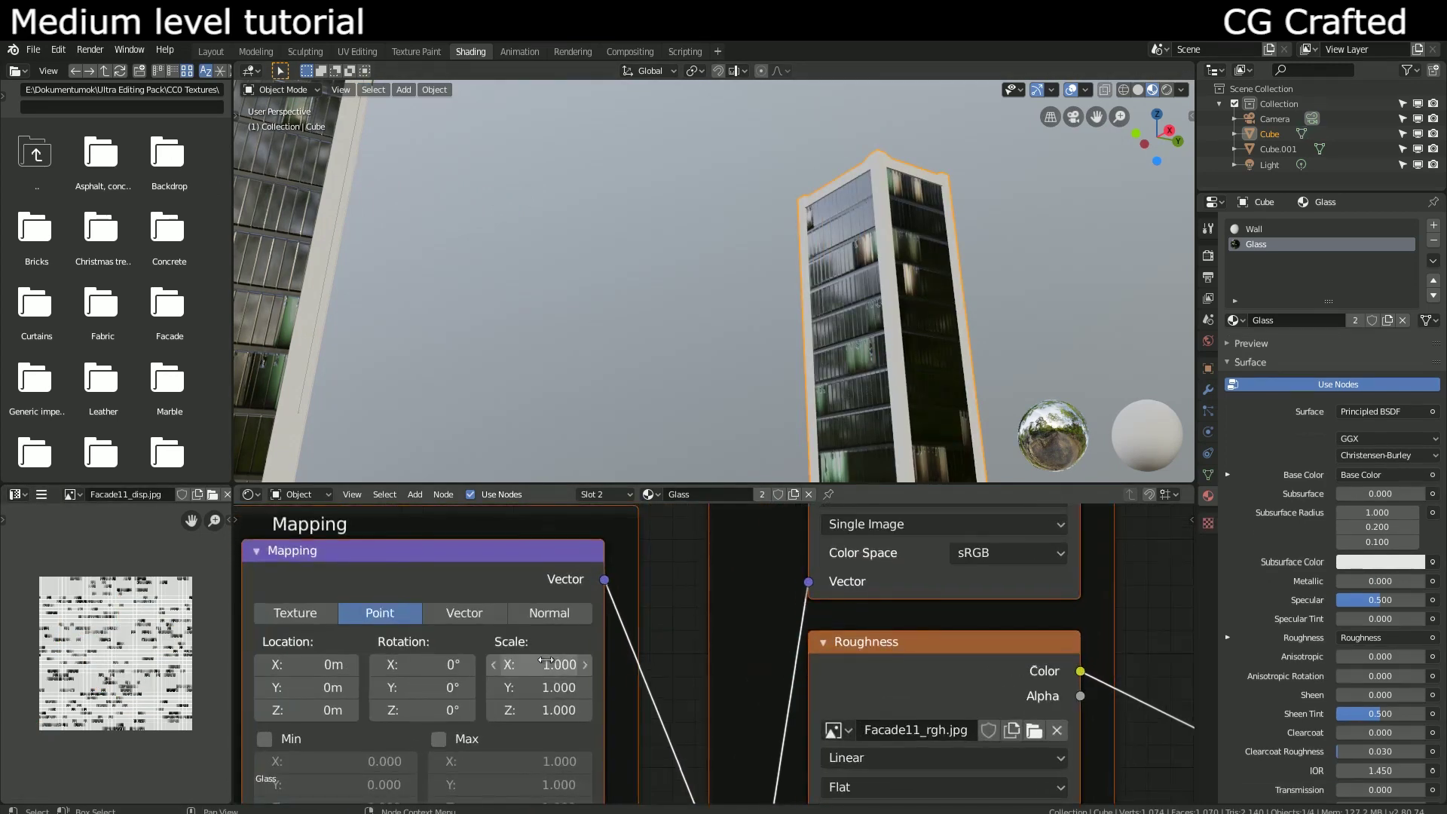
Step: Set the facade Mapping node's Scale to X 2 and Y 4
left_click_drag(543, 664, 560, 687)
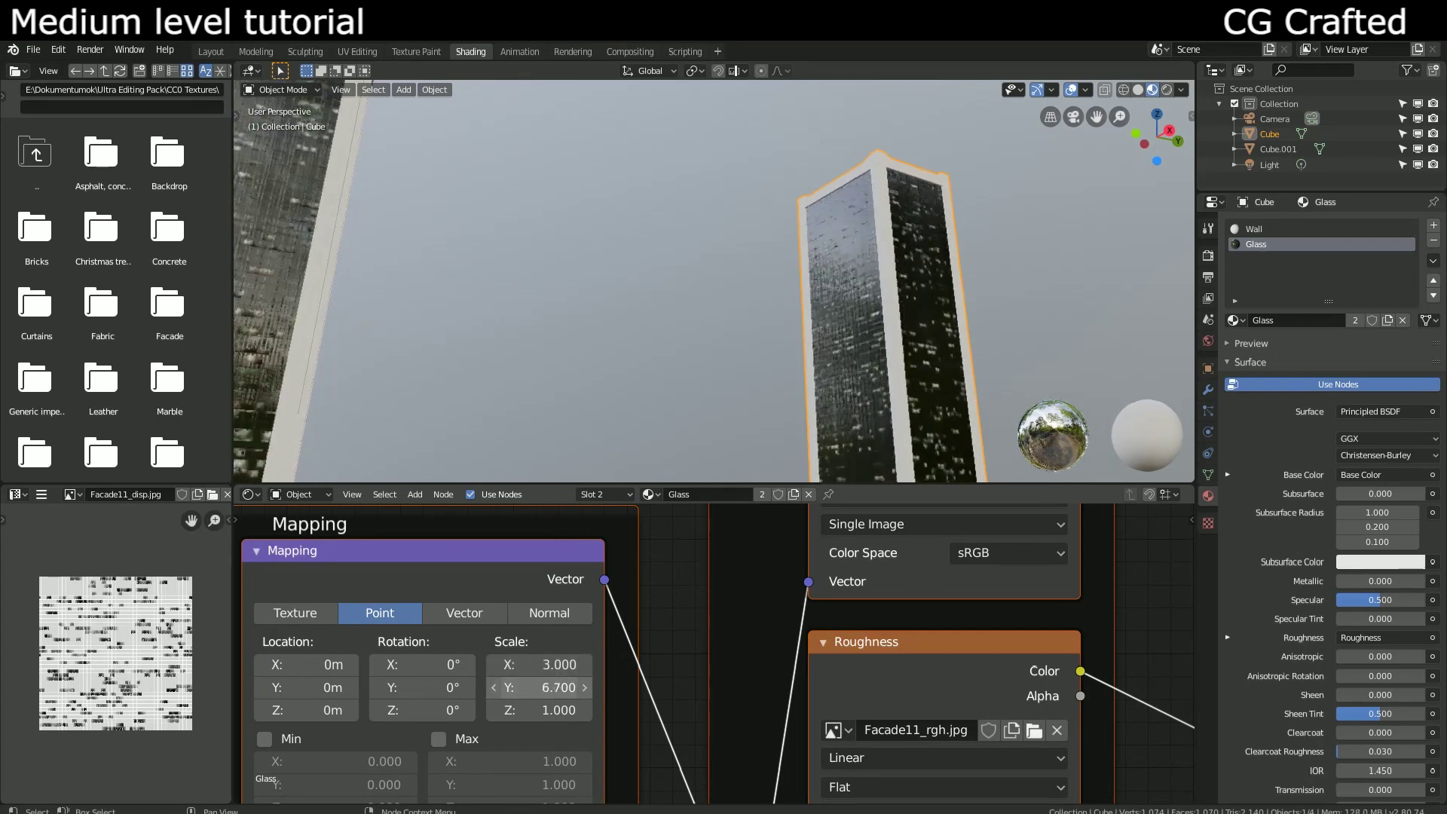
middle_click_drag(873, 294, 746, 327, "shift")
scroll(742, 342, "up", 5)
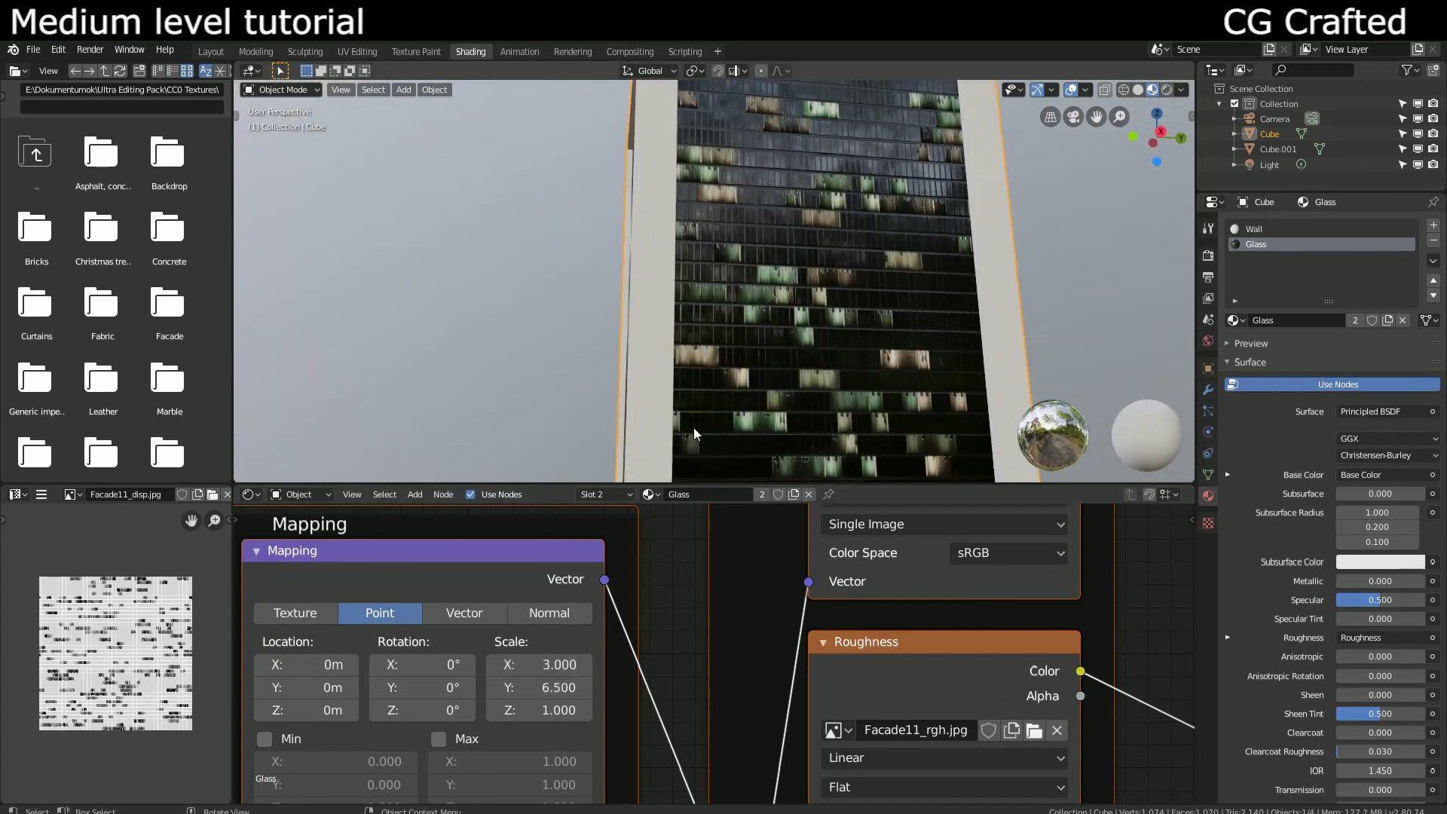
left_click_drag(523, 664, 497, 663)
type("2")
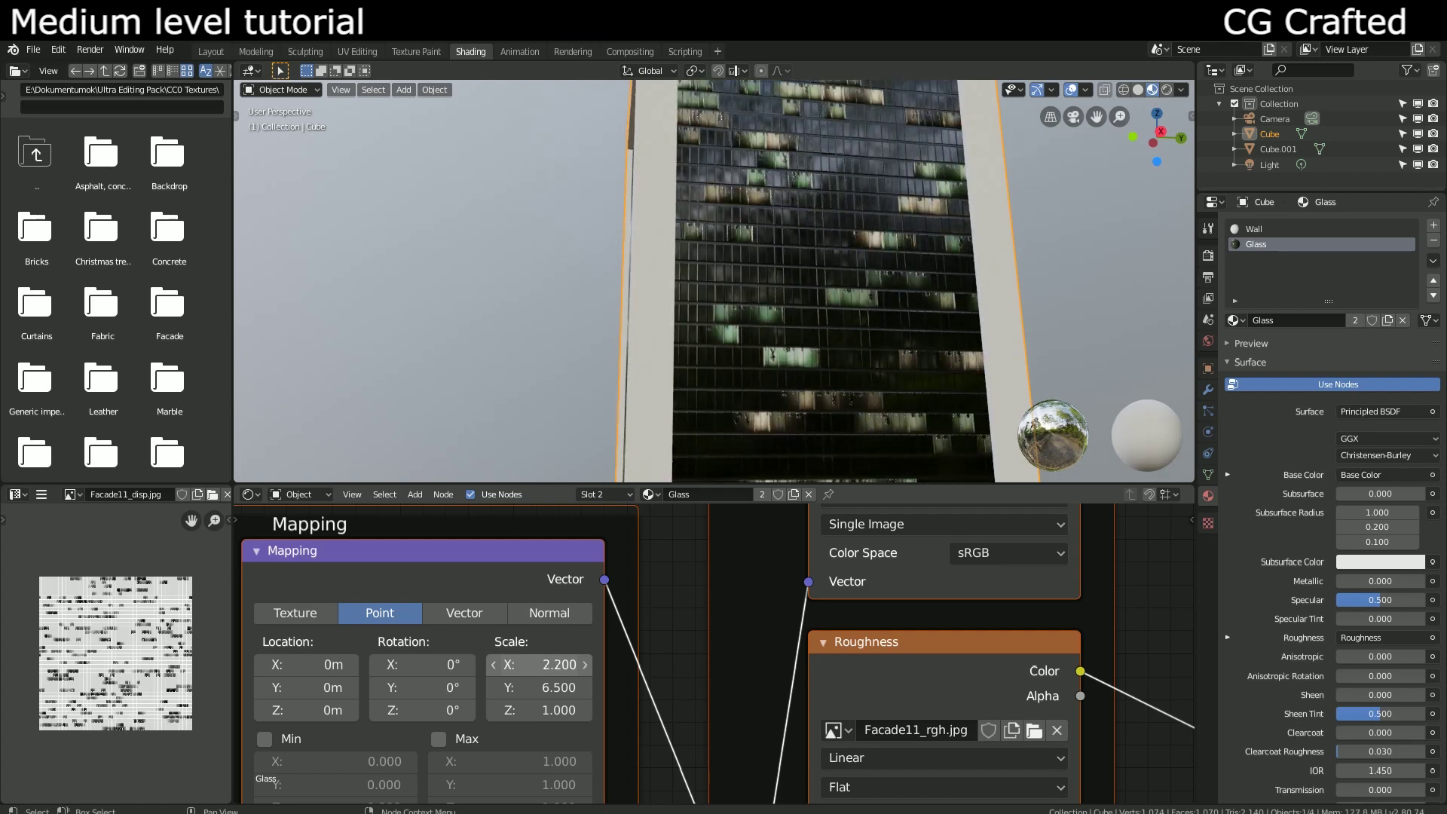
key("Tab")
type("4")
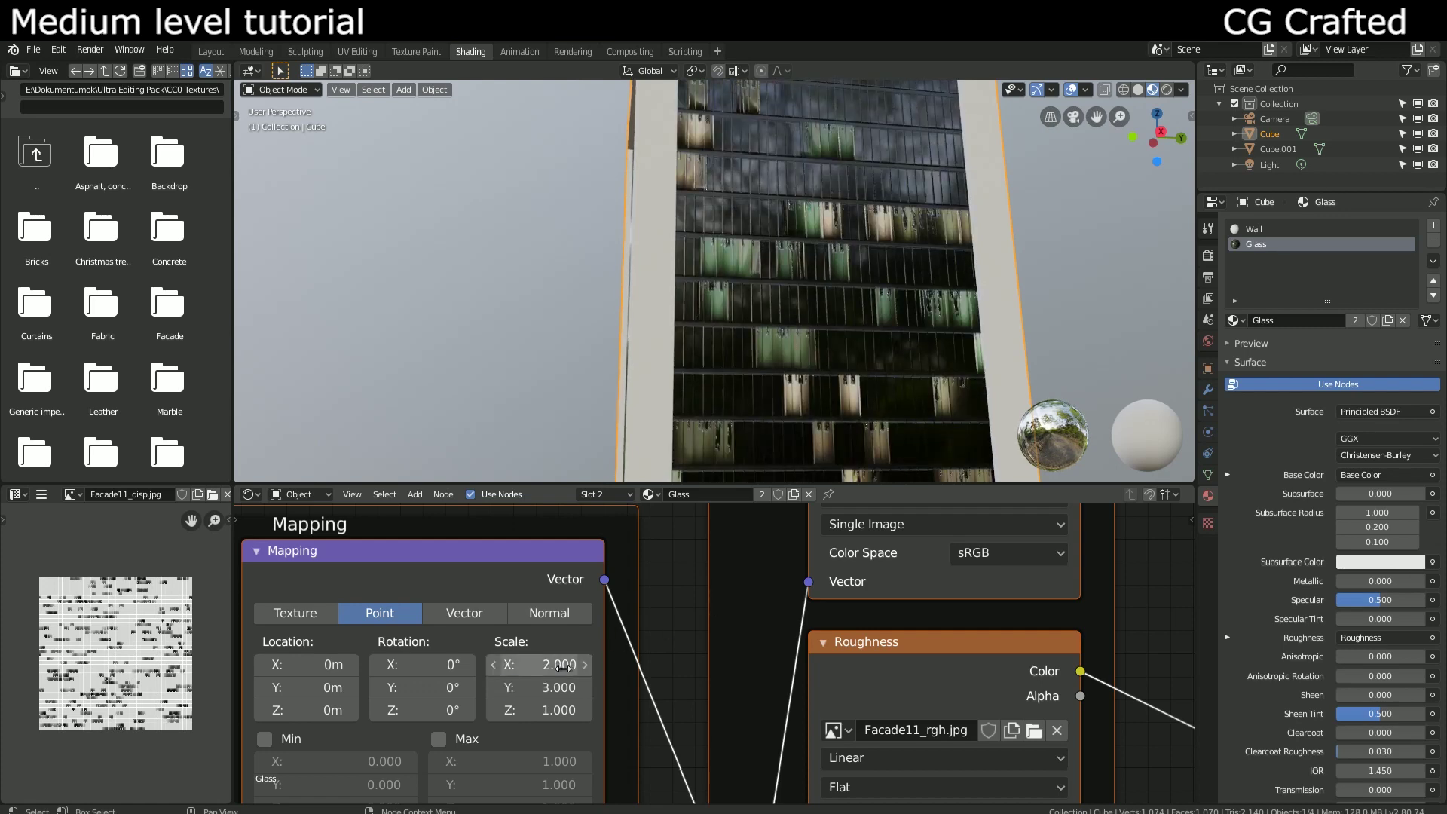
key("Return")
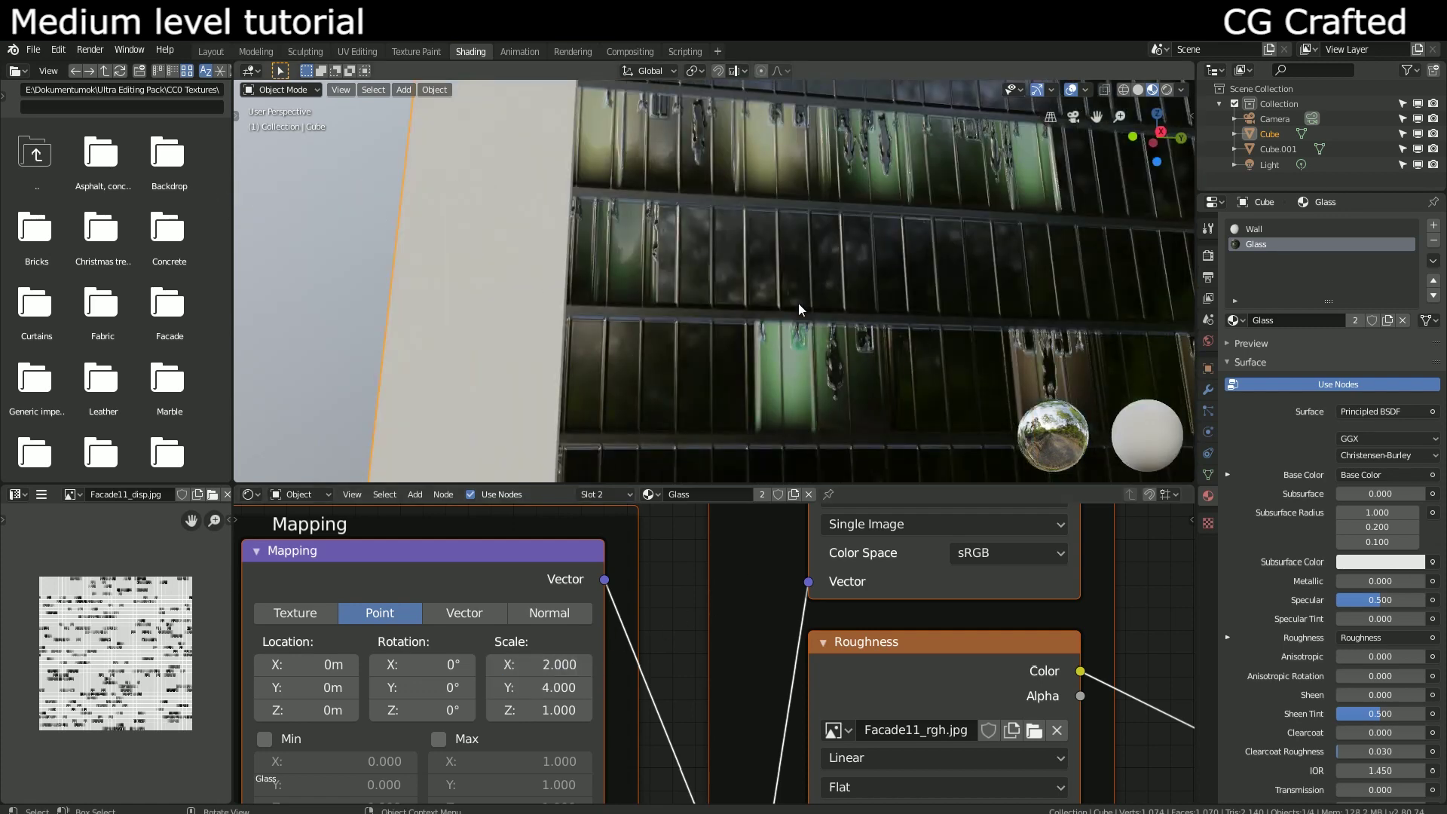
scroll(684, 322, "down", 5)
Step: Rotate Cube's UV islands 90 degrees, then select Cube.001 and rotate its UV islands
key("Tab")
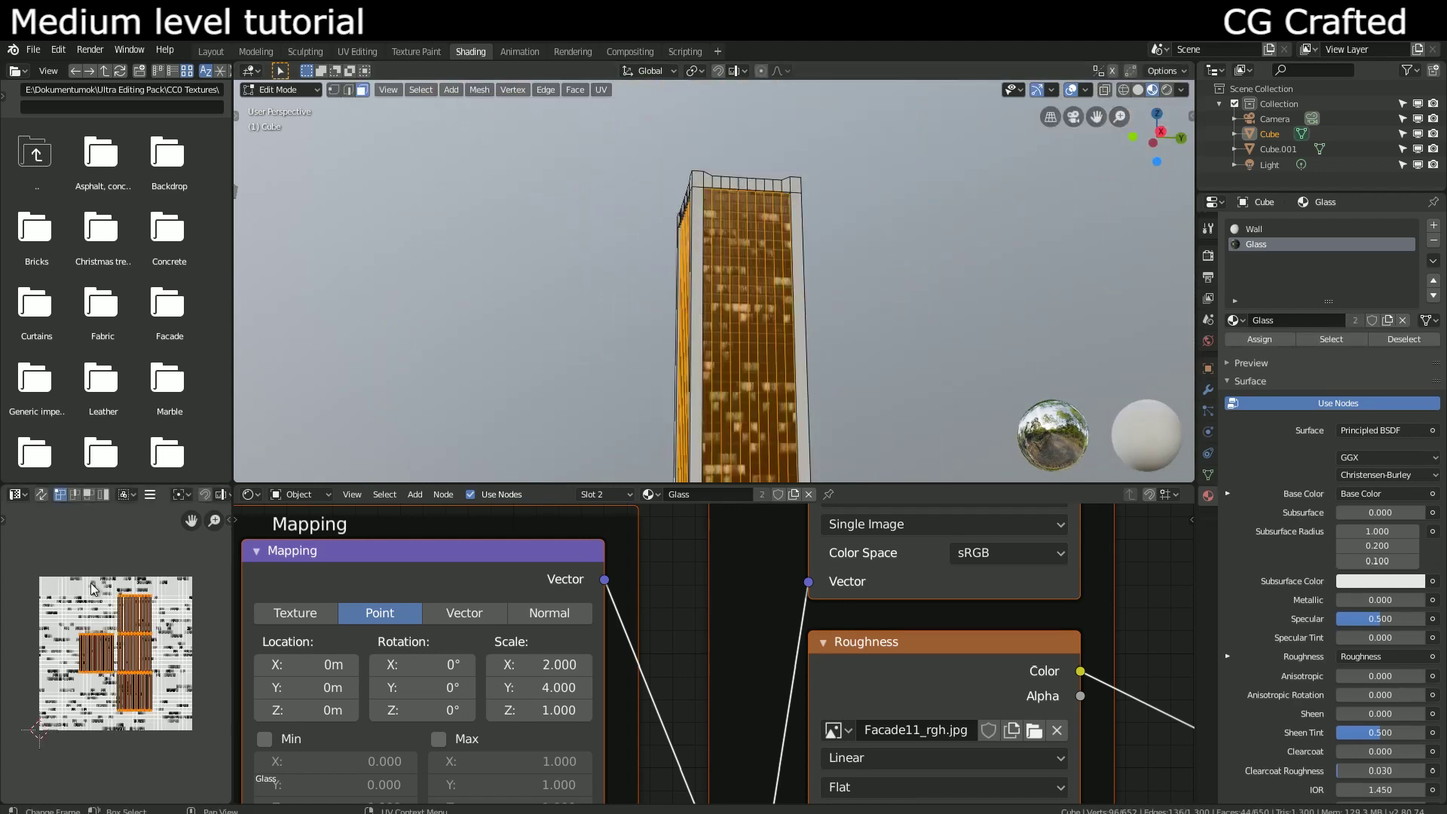
type("r90")
key("Return")
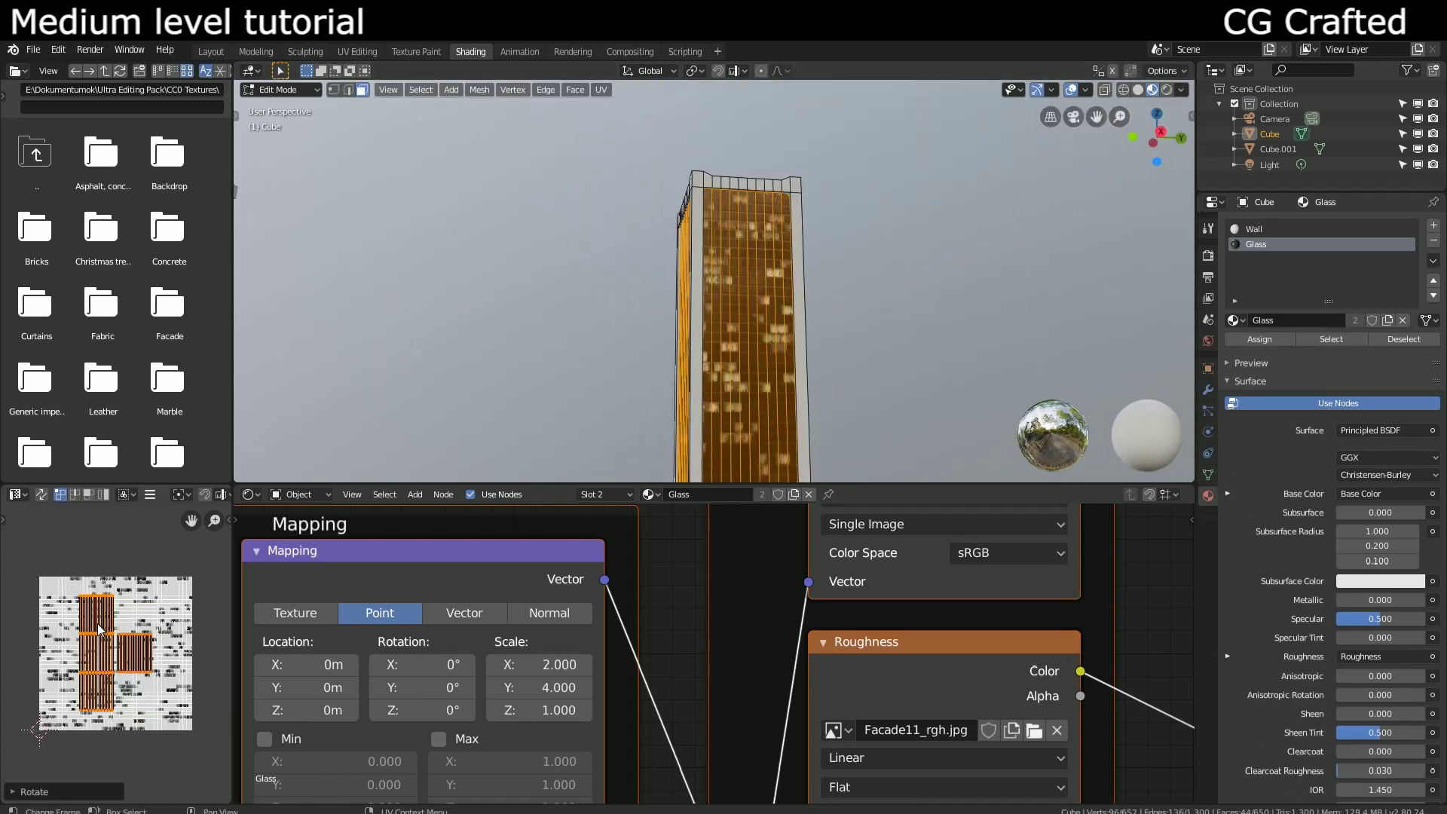
scroll(490, 562, "up", 2)
scroll(611, 274, "up", 8)
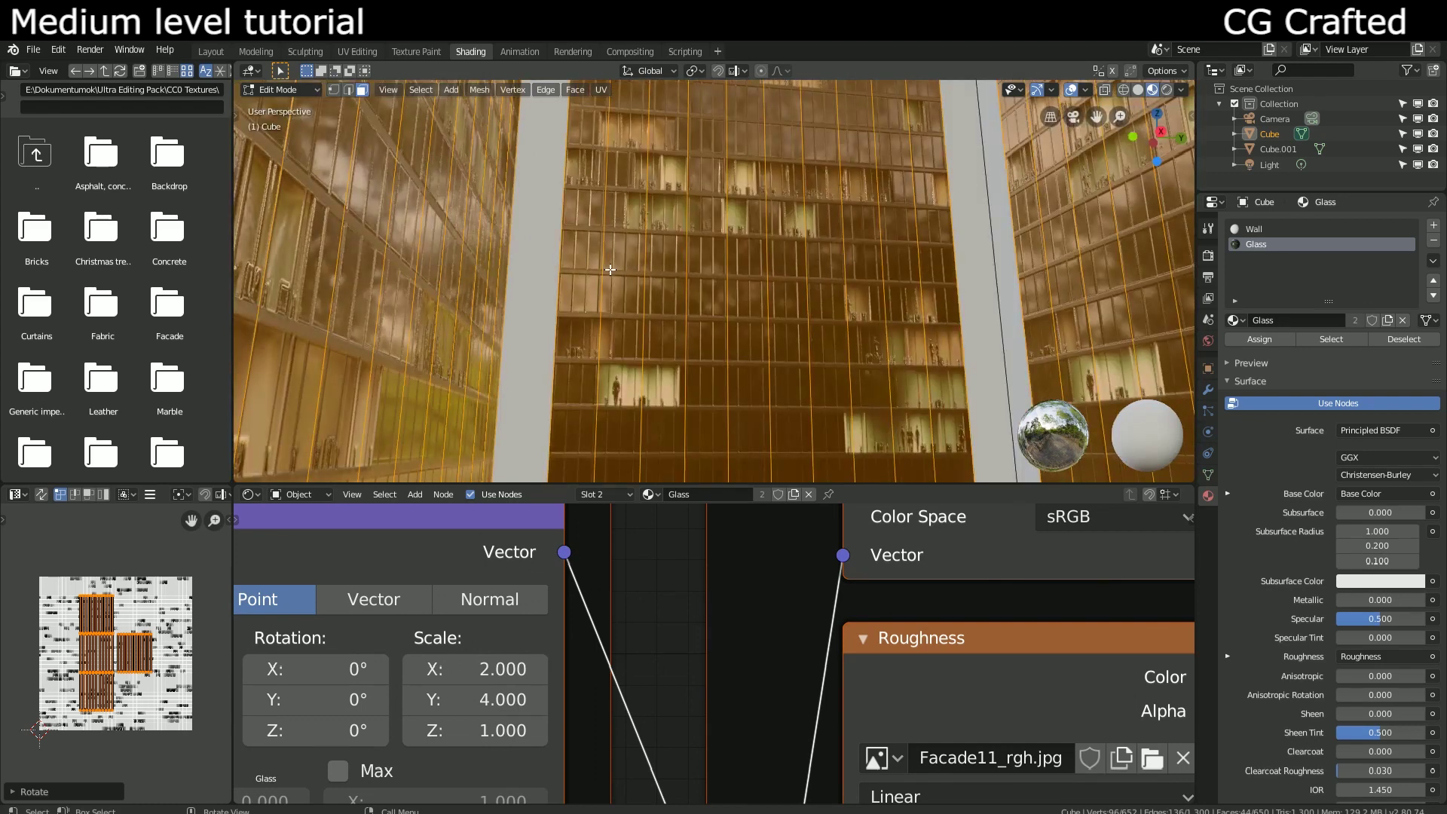
key("Tab")
scroll(610, 275, "down", 8)
left_click(864, 295)
key("Tab")
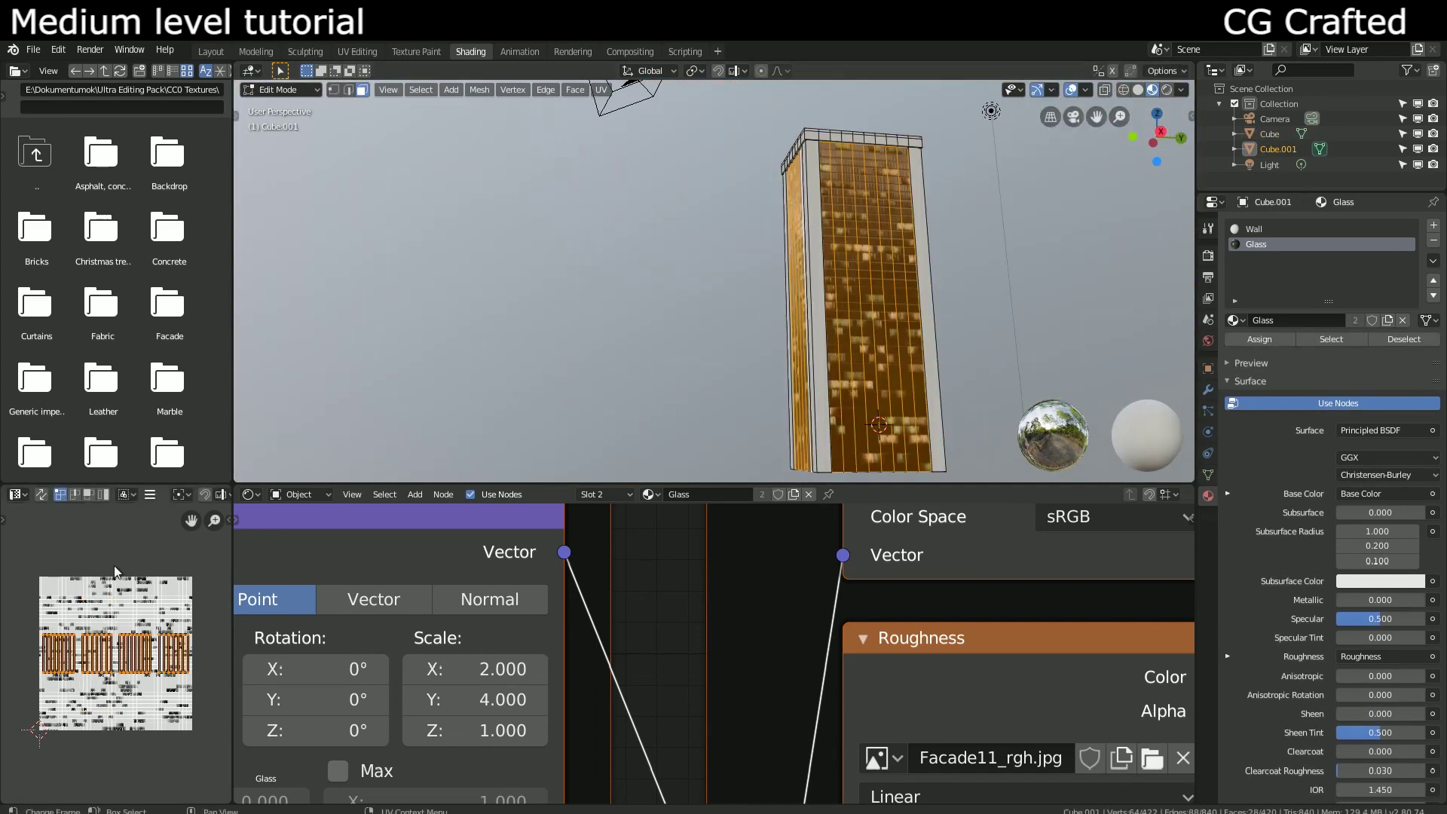
key("Tab")
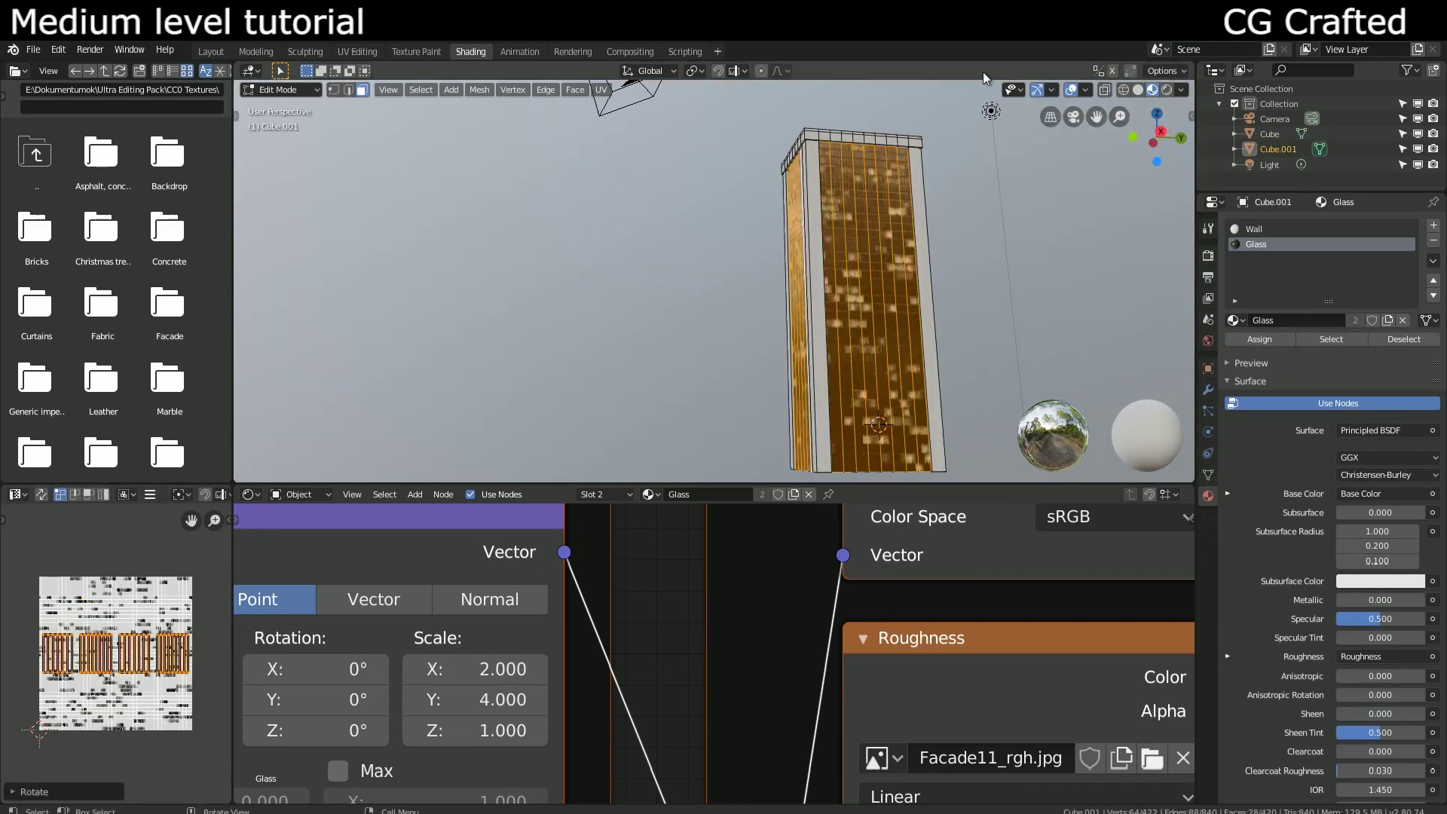
scroll(671, 270, "up", 8)
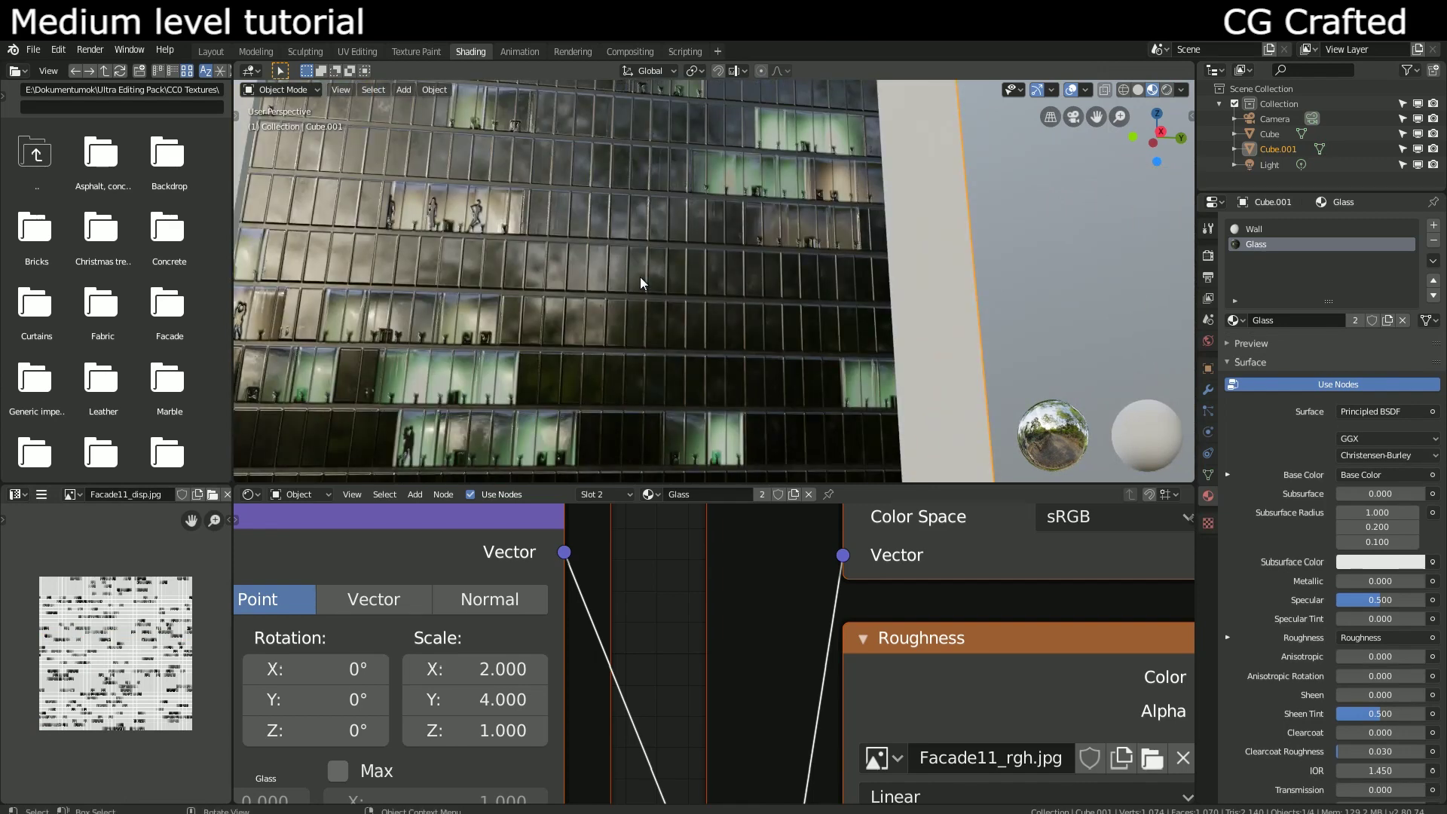
scroll(640, 276, "down", 5)
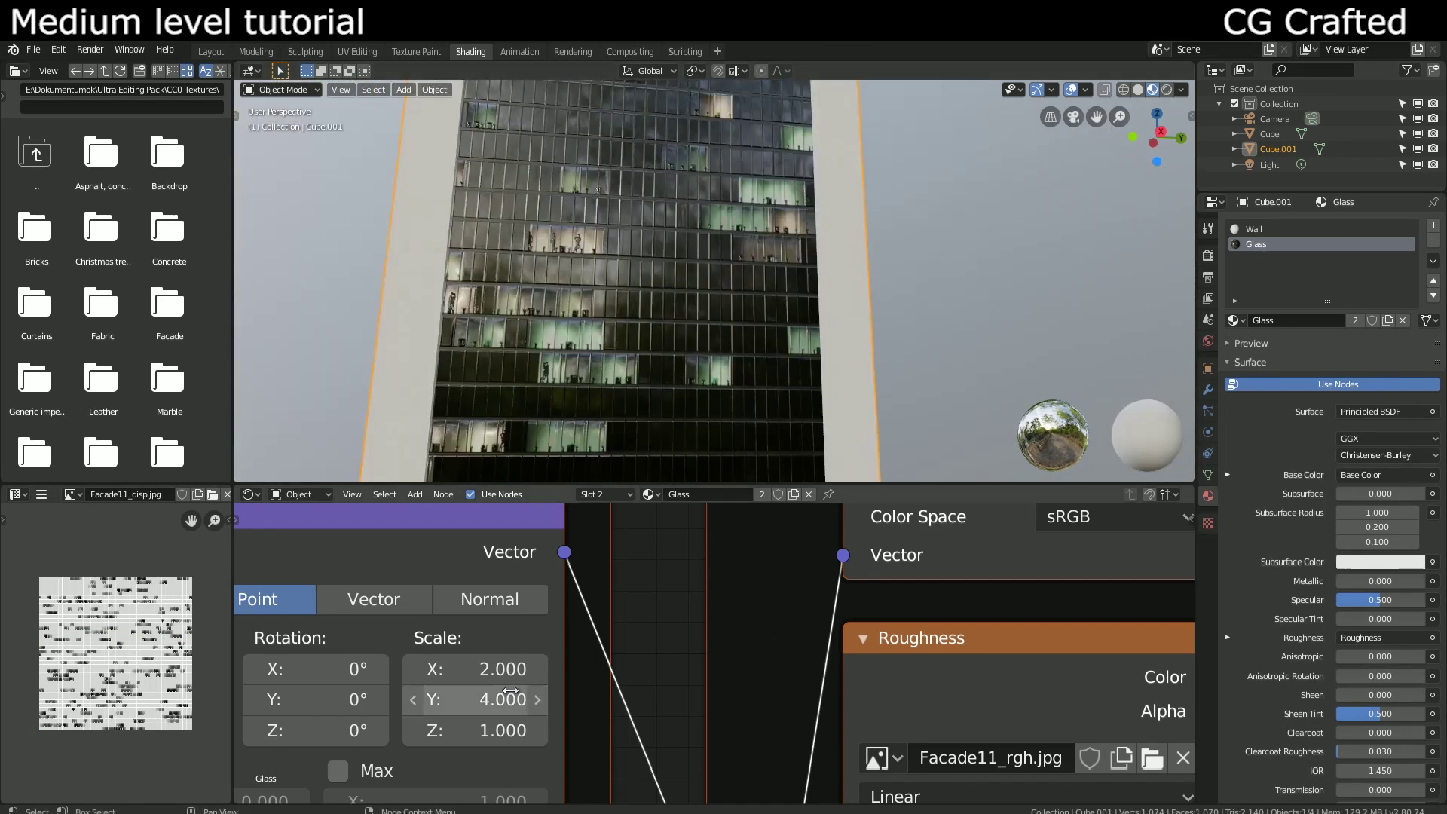
Step: Set the Mapping Scale Y to 5 with Scale X at 1, then orbit to check the towers
left_click_drag(486, 700, 555, 698)
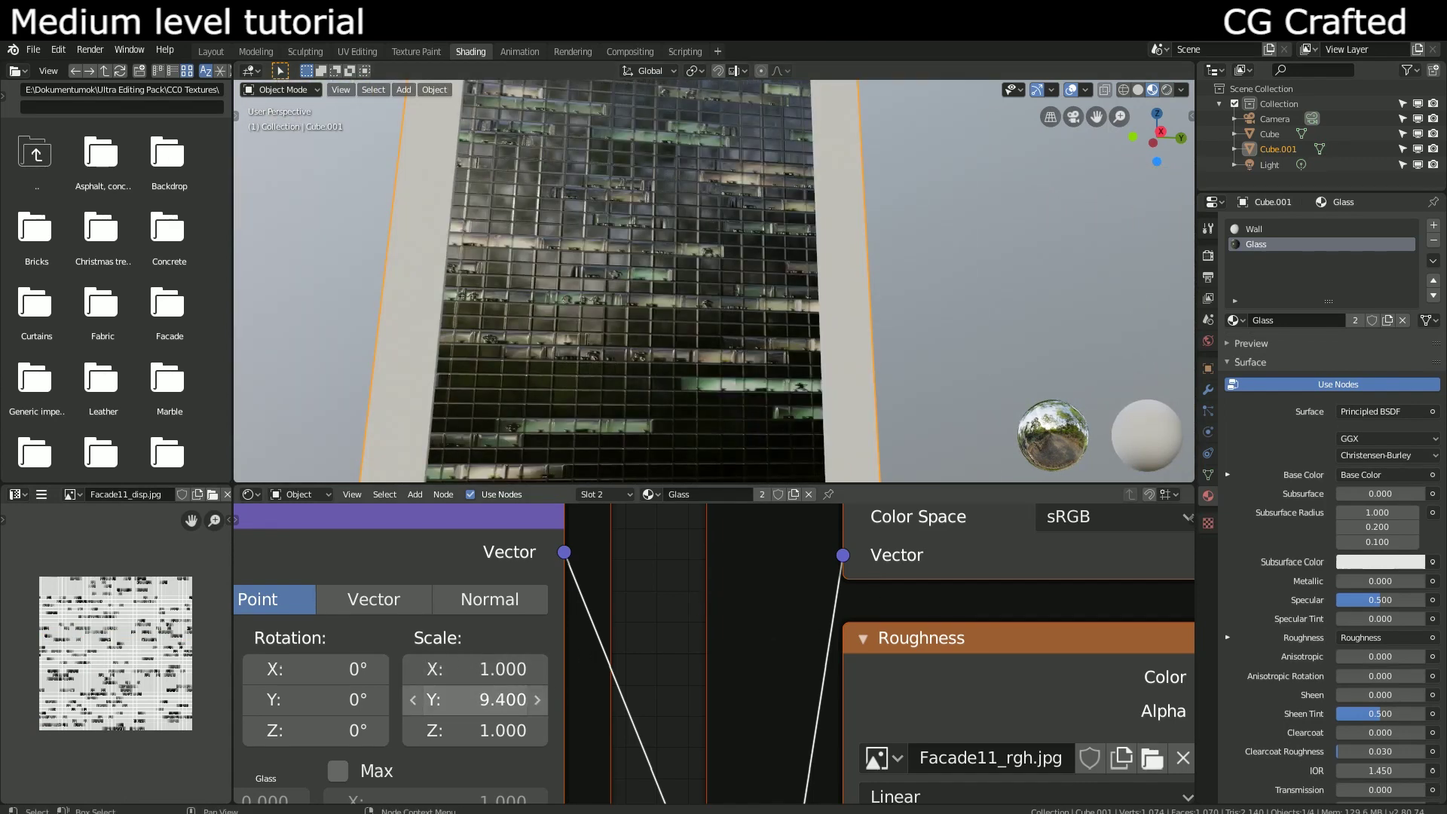
left_click(486, 698)
type("4")
key("Return")
left_click(498, 699)
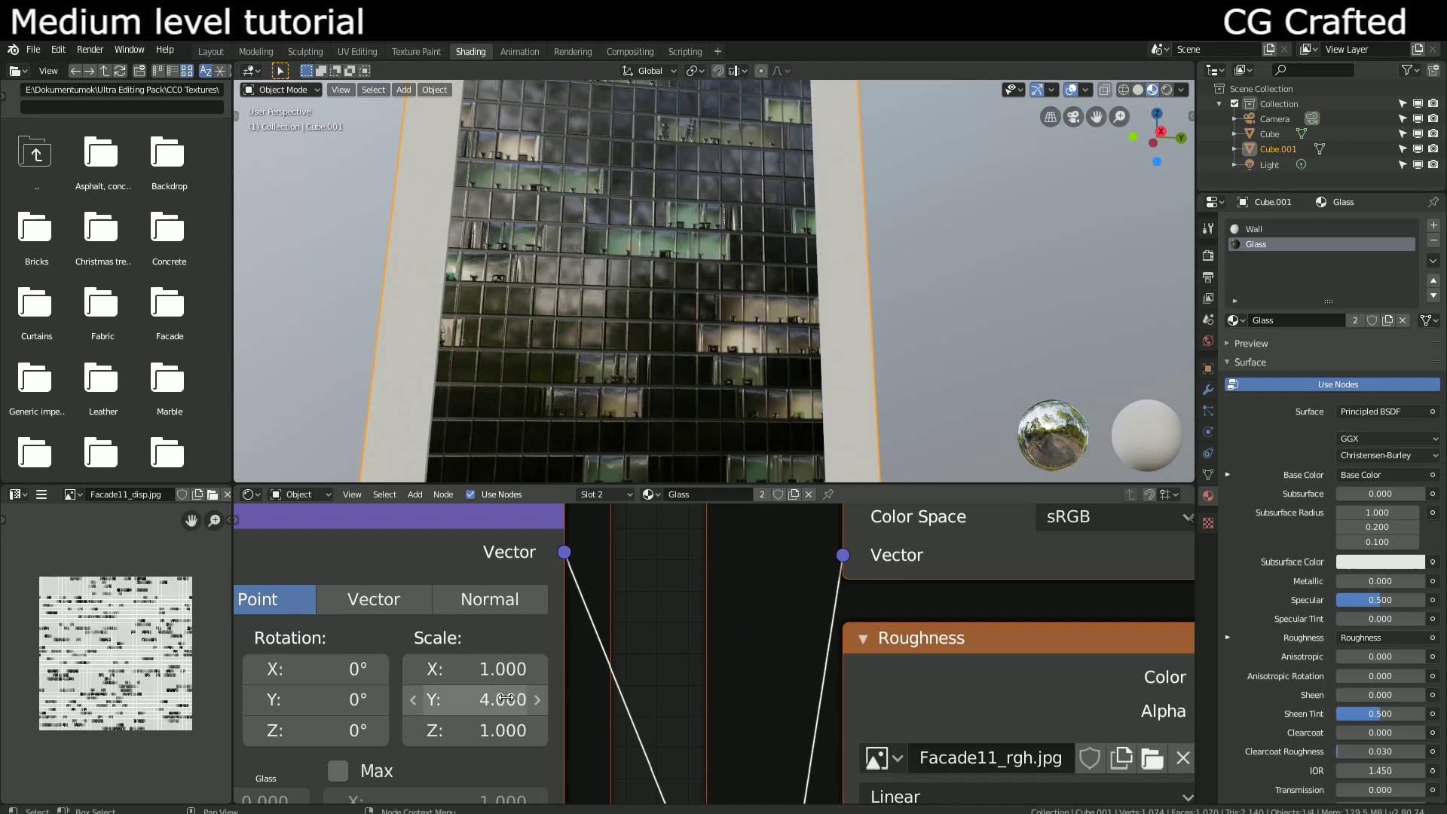
type("5")
key("Return")
mouse_move(516, 361)
middle_mouse_down()
mouse_move(580, 314)
mouse_move(389, 345)
mouse_move(509, 367)
mouse_move(701, 337)
mouse_move(610, 398)
mouse_move(504, 395)
mouse_move(638, 375)
middle_mouse_up()
scroll(700, 337, "down", 2)
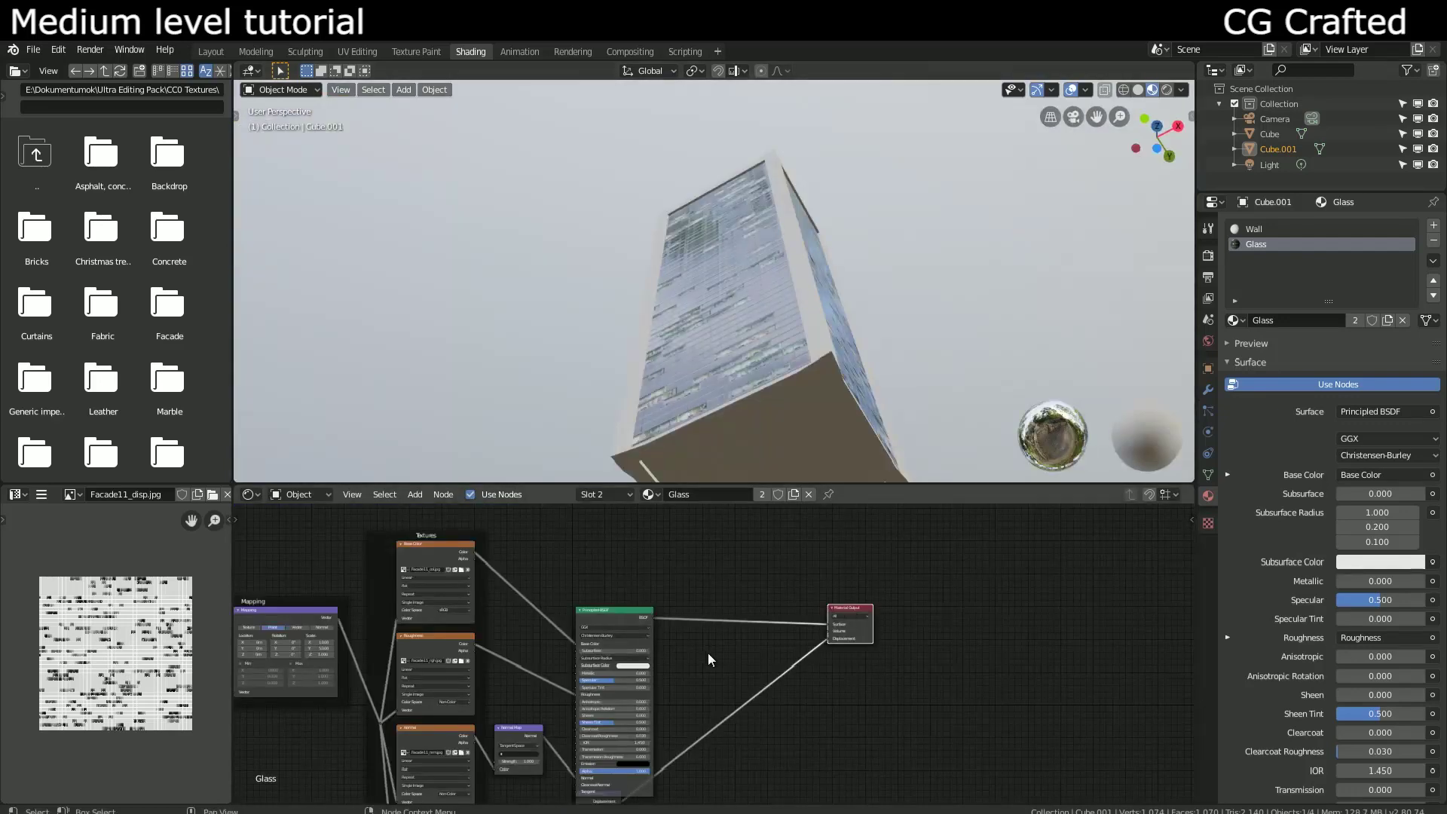
Step: Delete the Displacement node and move the Material Output node lower
mouse_move(707, 652)
middle_mouse_down()
mouse_move(548, 558)
mouse_move(744, 638)
middle_mouse_up()
scroll(744, 639, "up", 2)
scroll(611, 644, "down", 3)
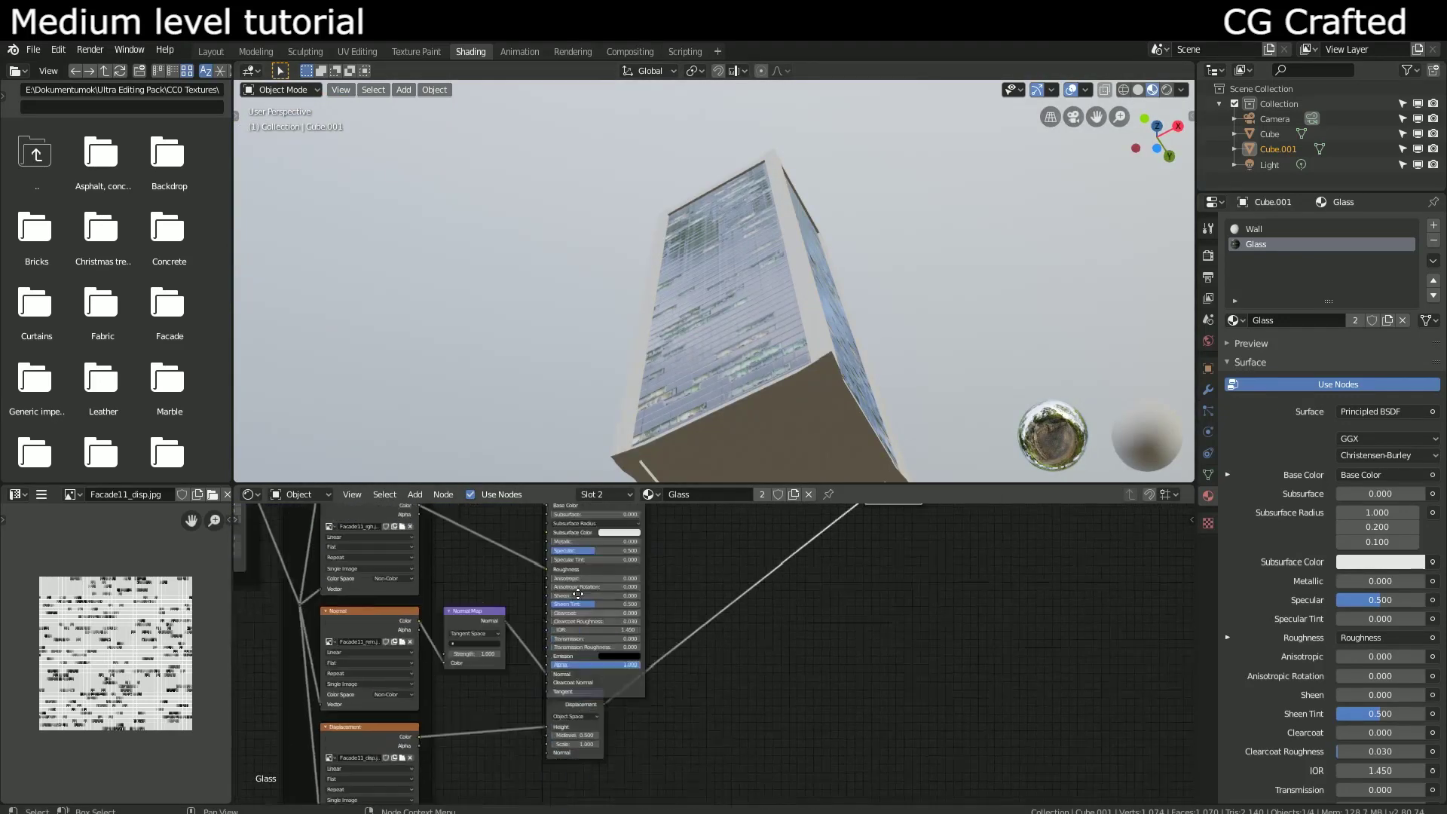
scroll(554, 649, "up", 1)
left_click_drag(541, 652, 567, 723)
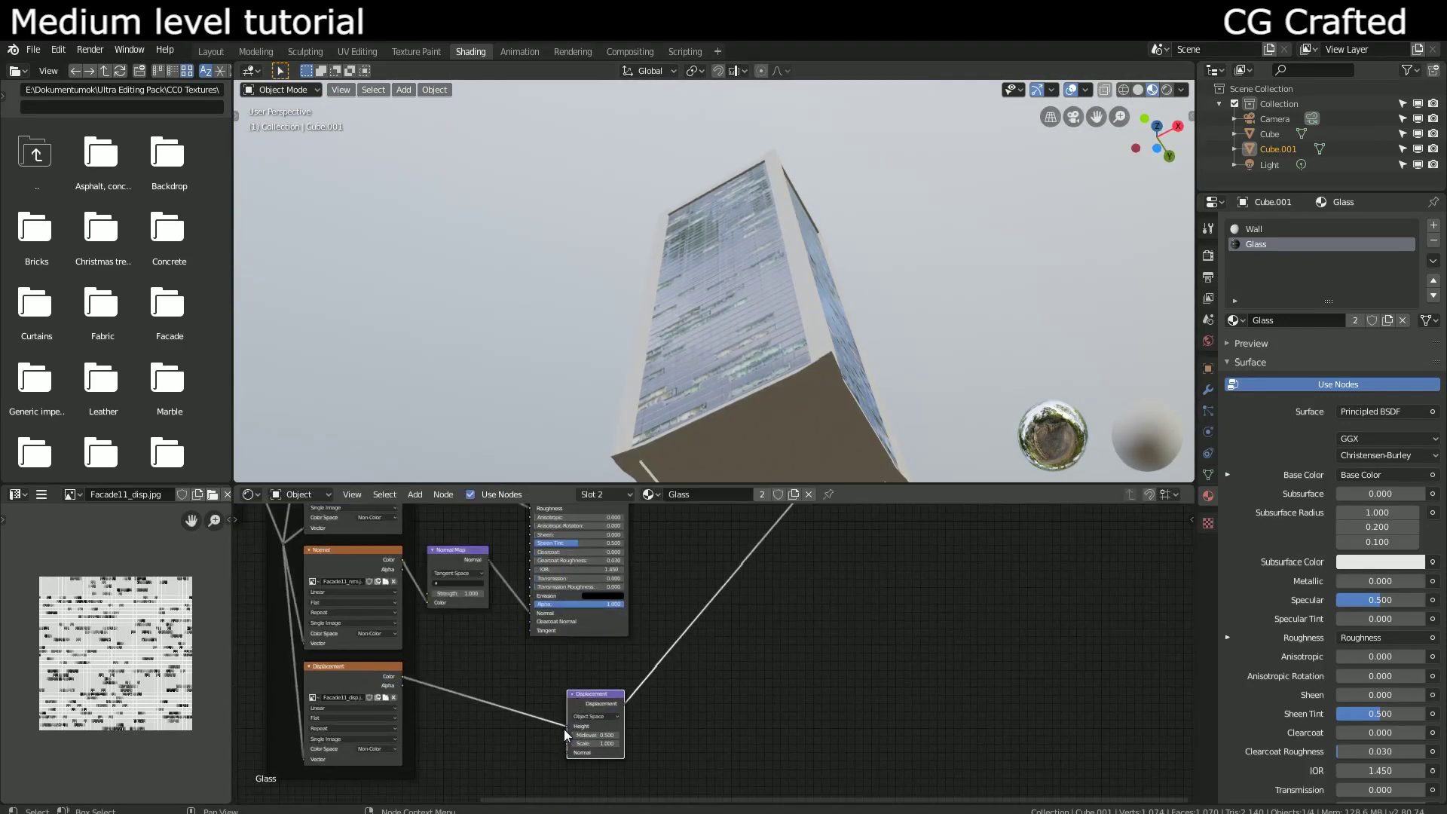
key("x")
middle_click_drag(366, 686, 365, 717)
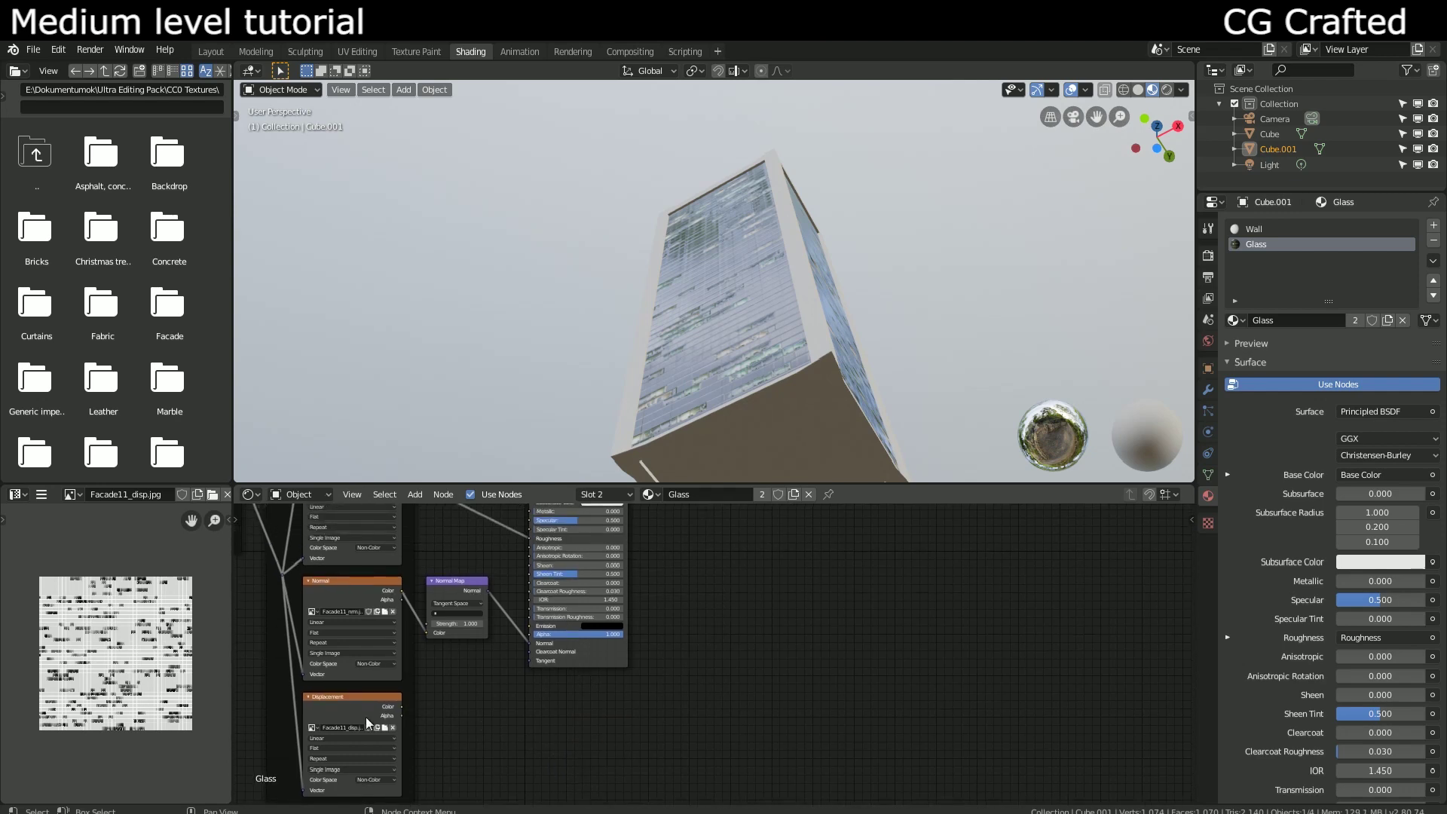
scroll(612, 643, "down", 2)
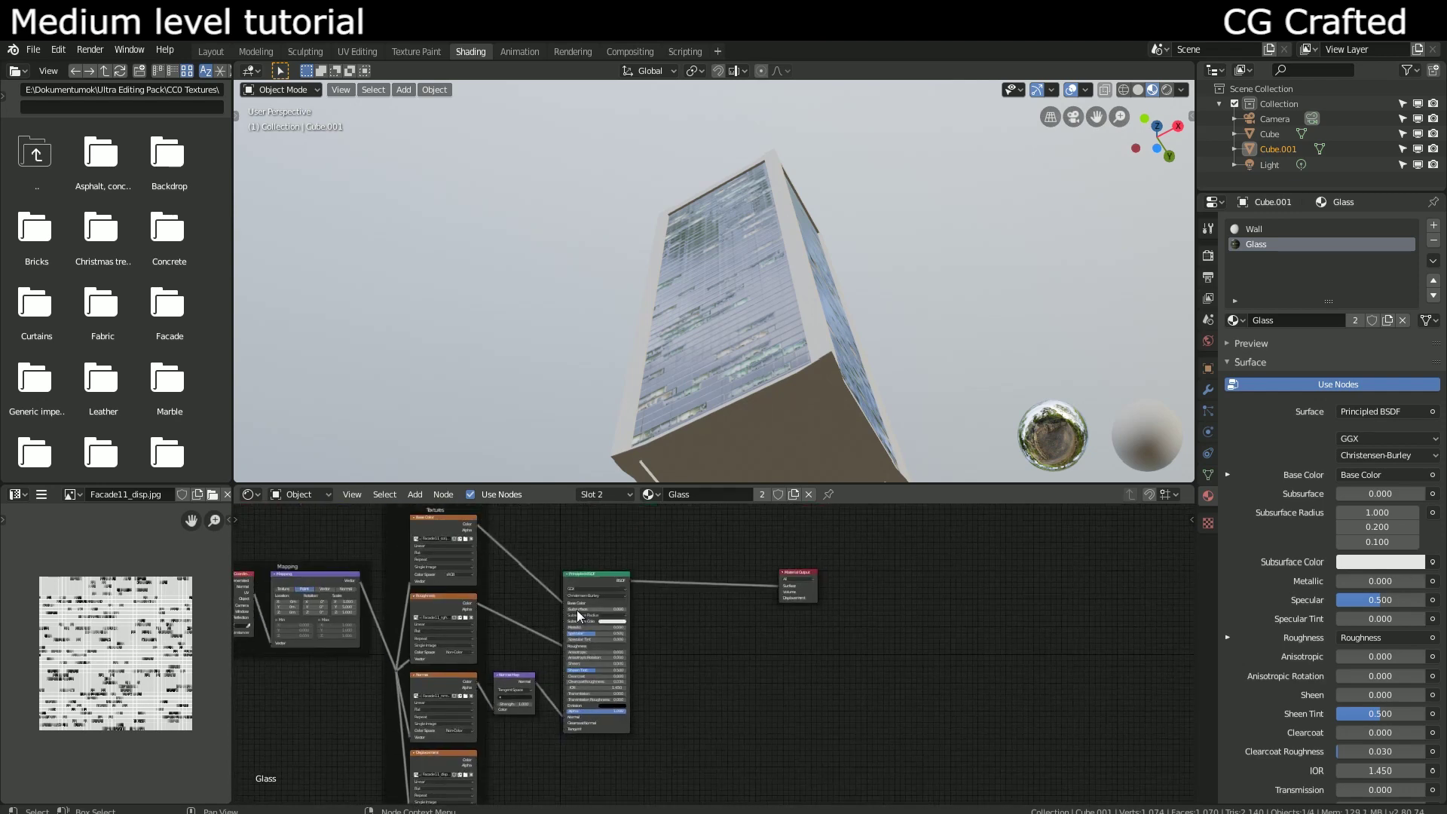
left_click_drag(793, 577, 799, 706)
middle_click_drag(651, 742, 694, 683)
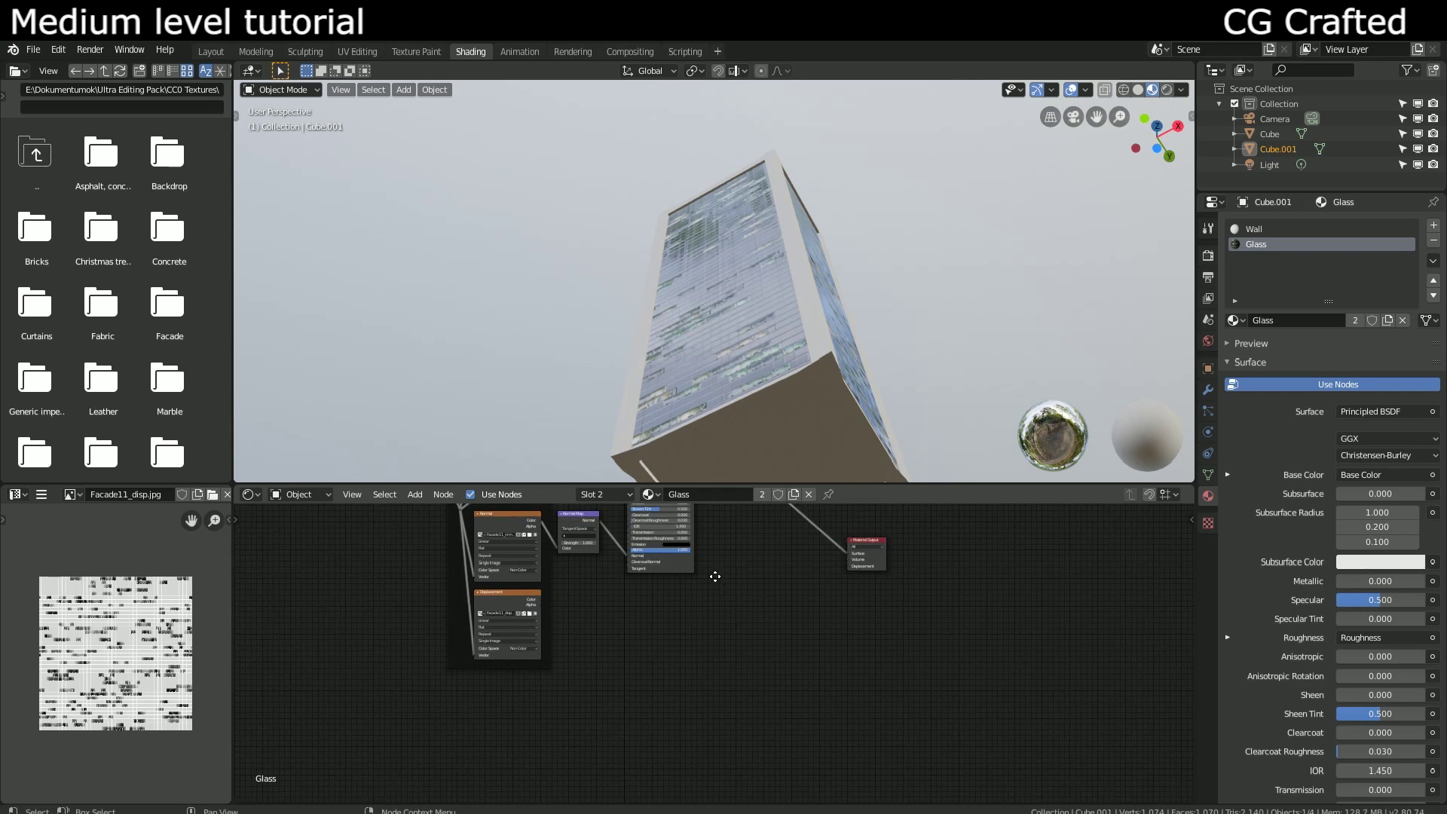
scroll(694, 678, "up", 2)
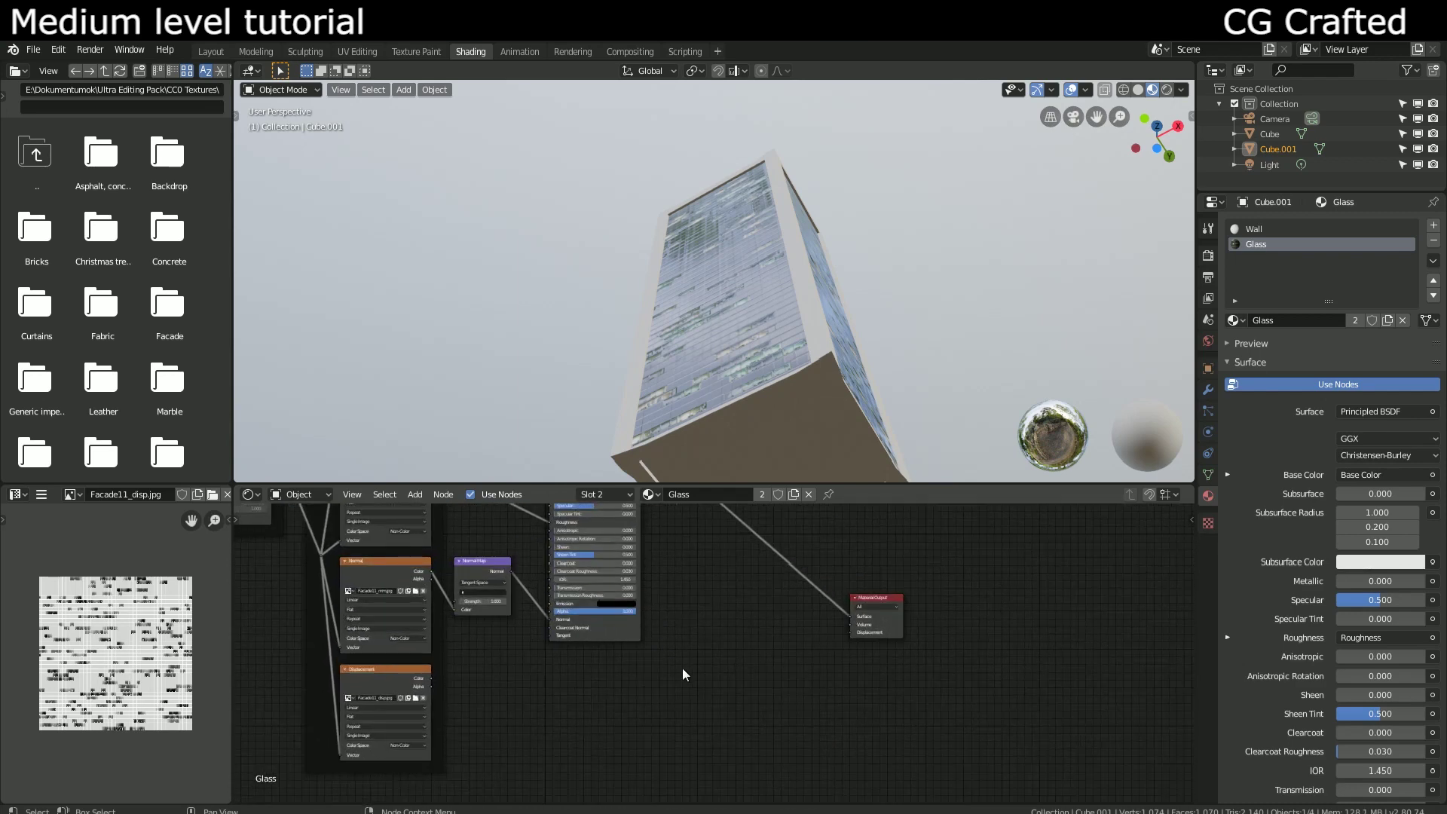
key("shift+a")
left_click(700, 645)
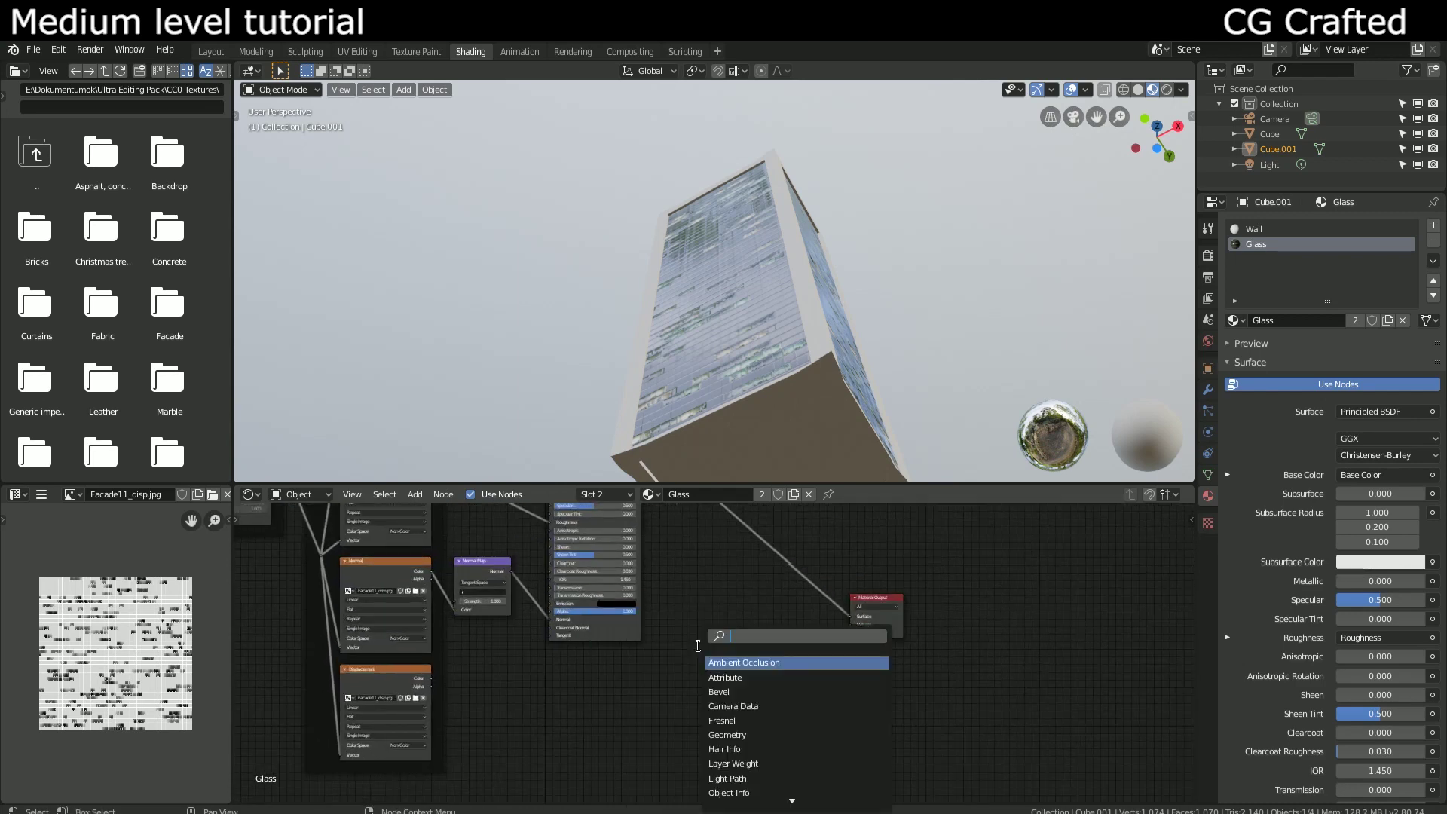
type("mix")
key("Return")
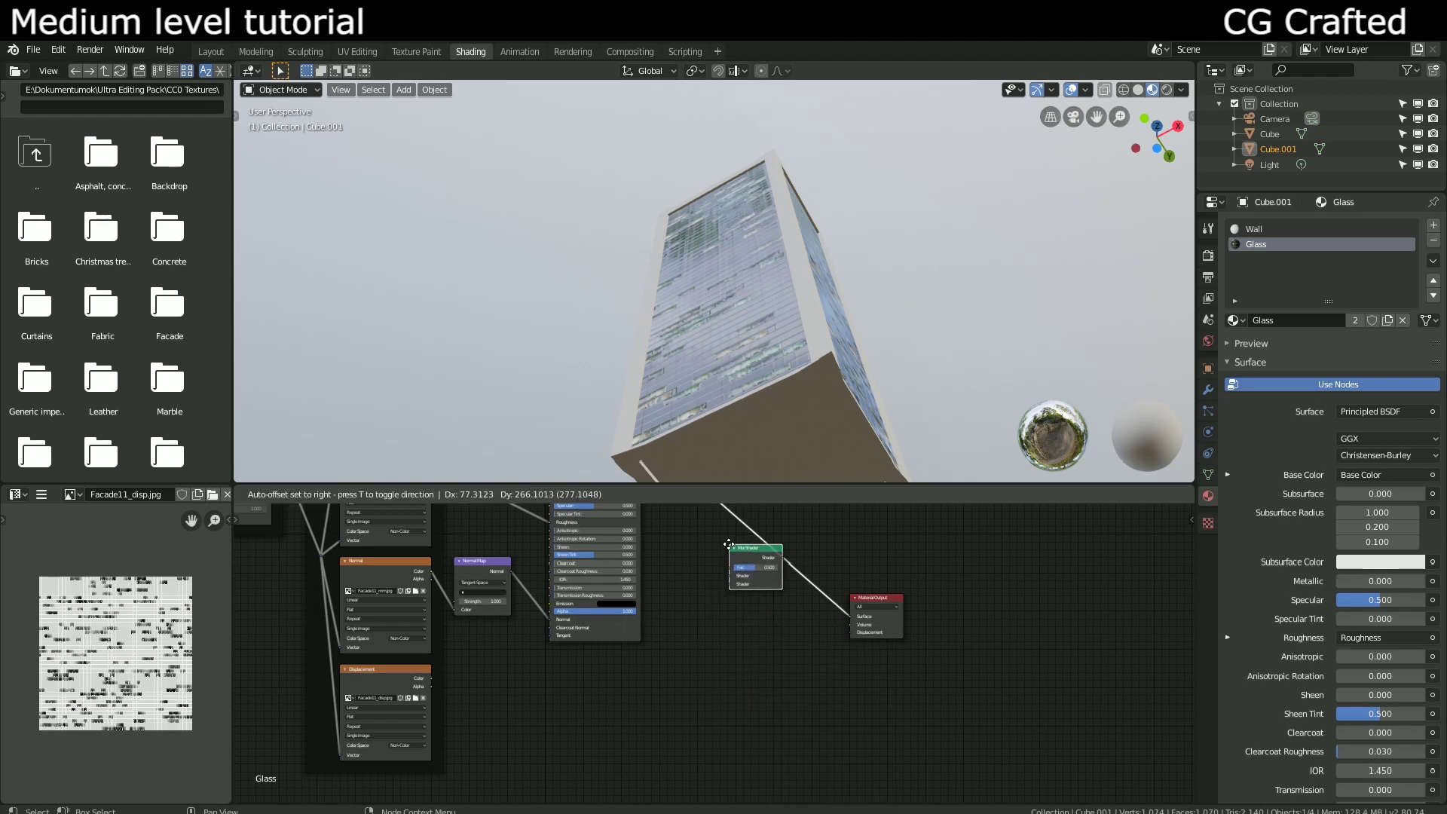
left_click(779, 560)
middle_click_drag(735, 639, 713, 683)
key("shift+a")
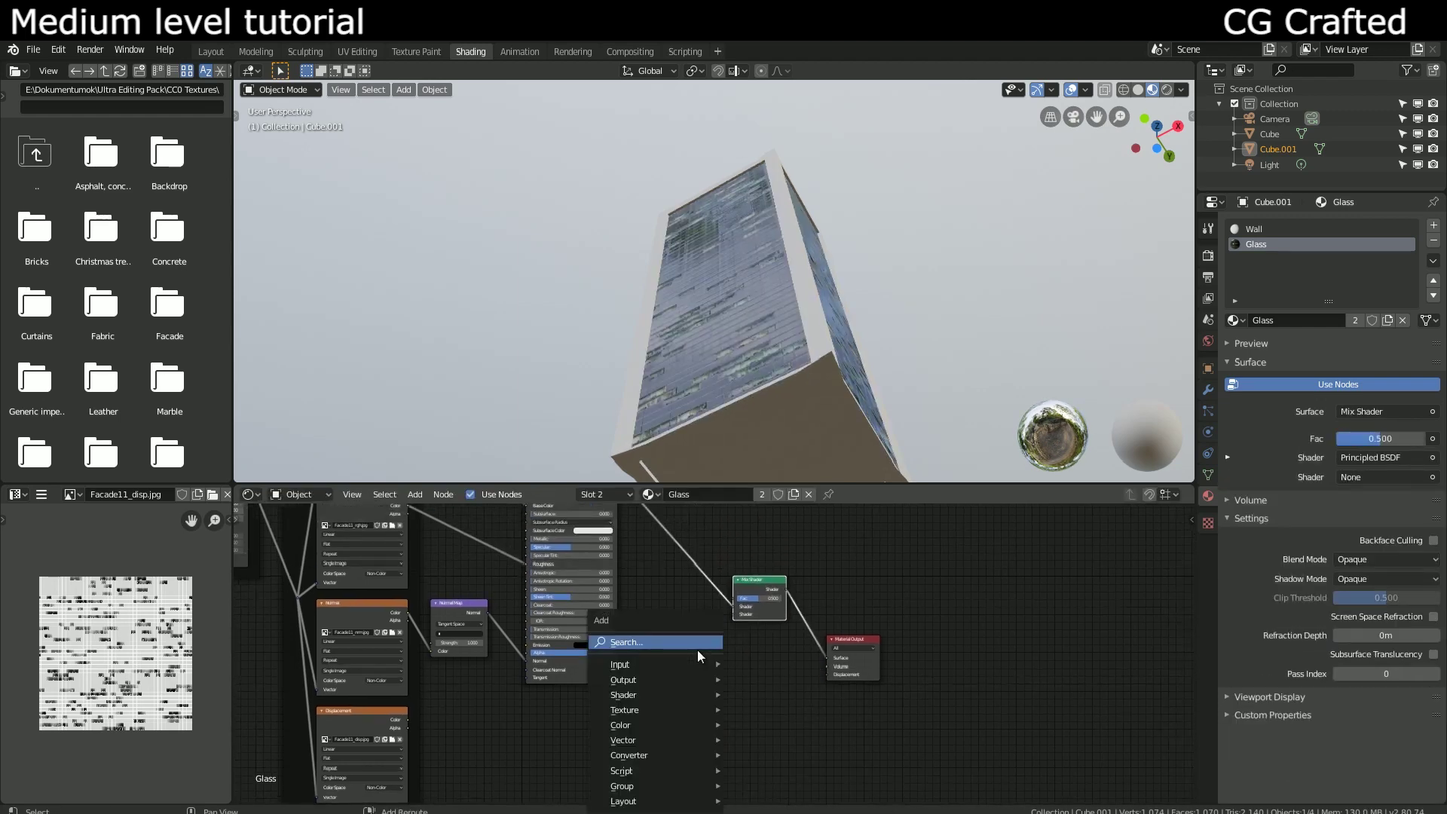
left_click(696, 649)
type("emis")
key("Return")
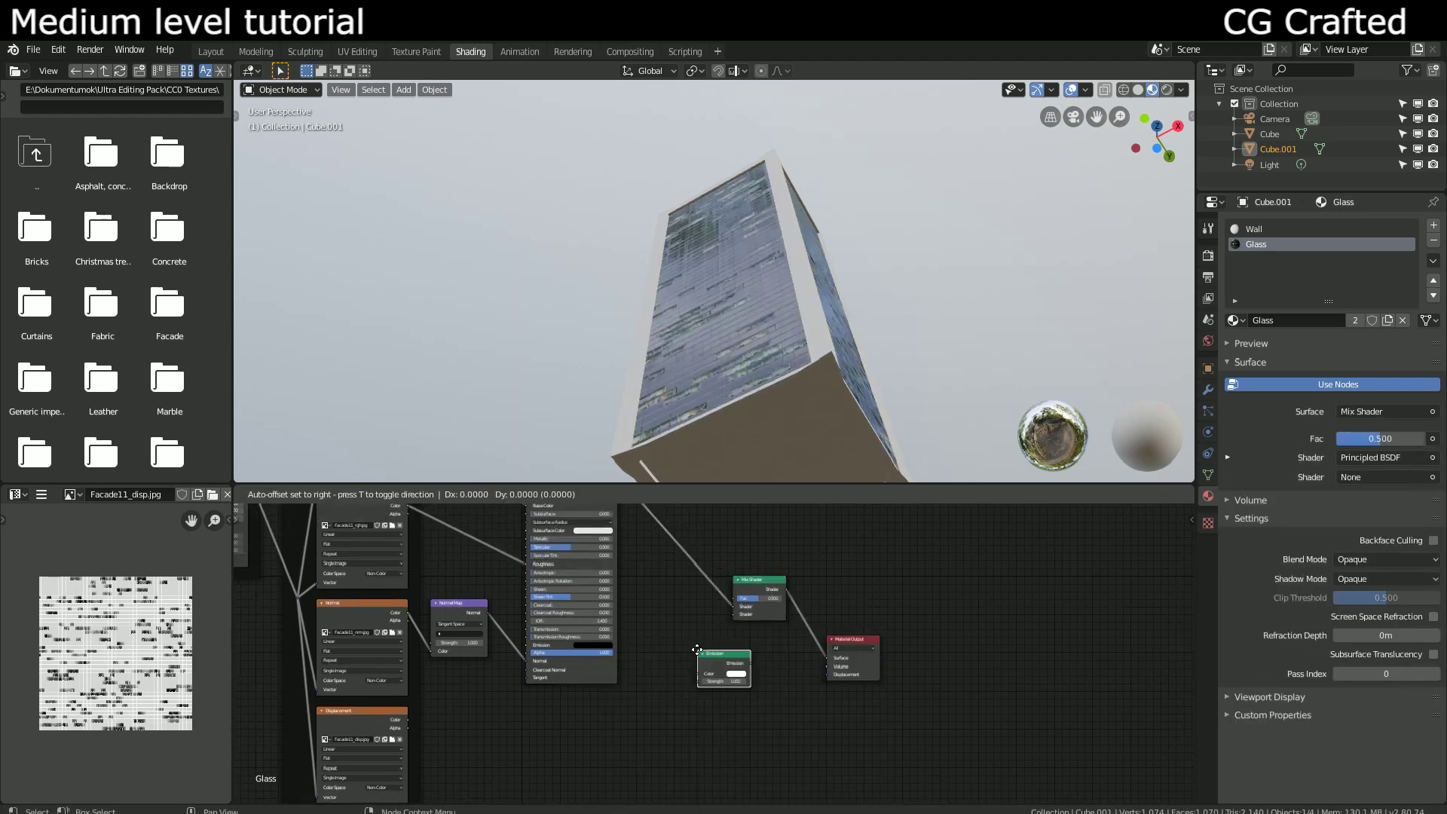
left_click(652, 730)
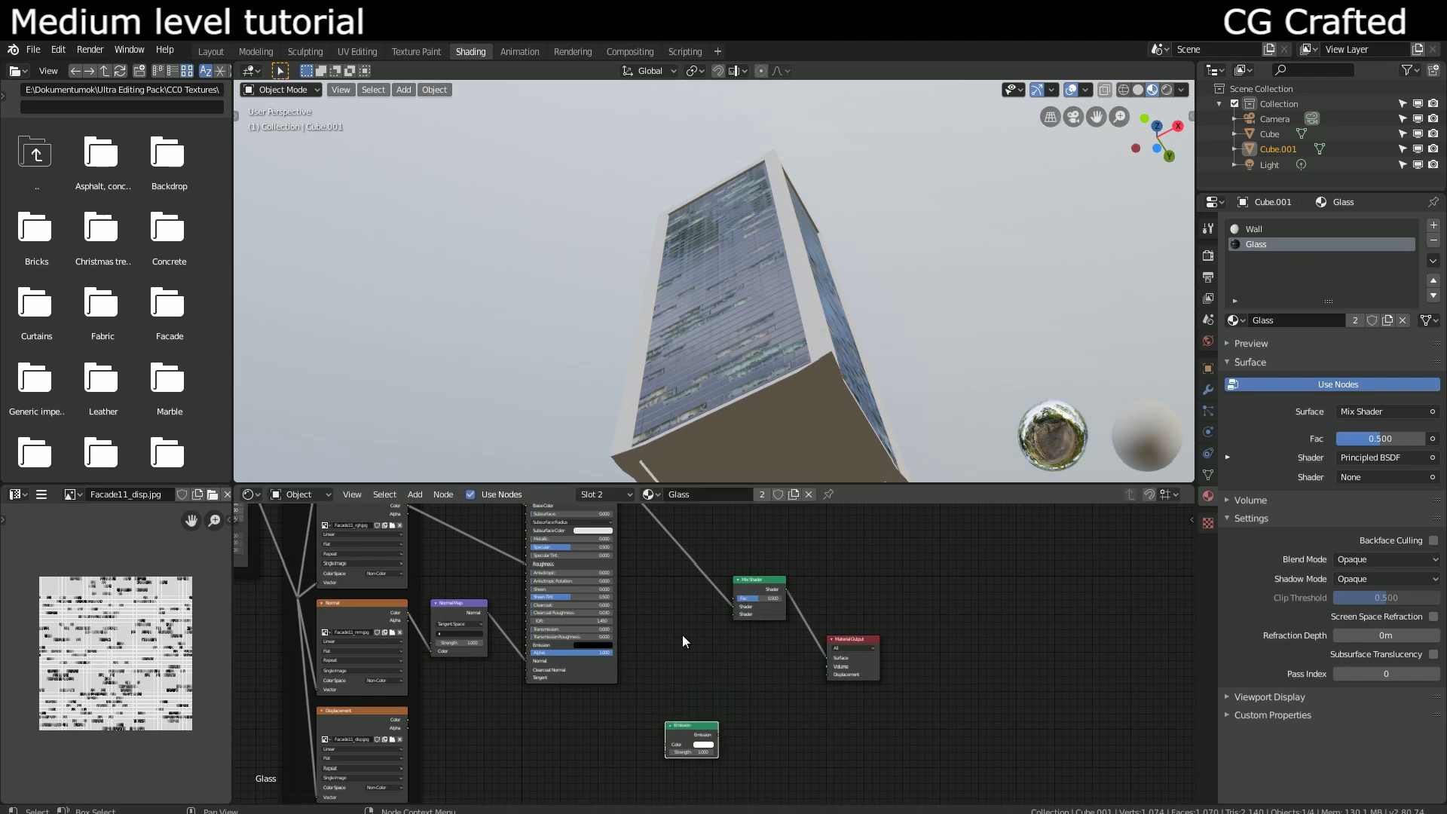
left_click_drag(681, 722, 684, 655)
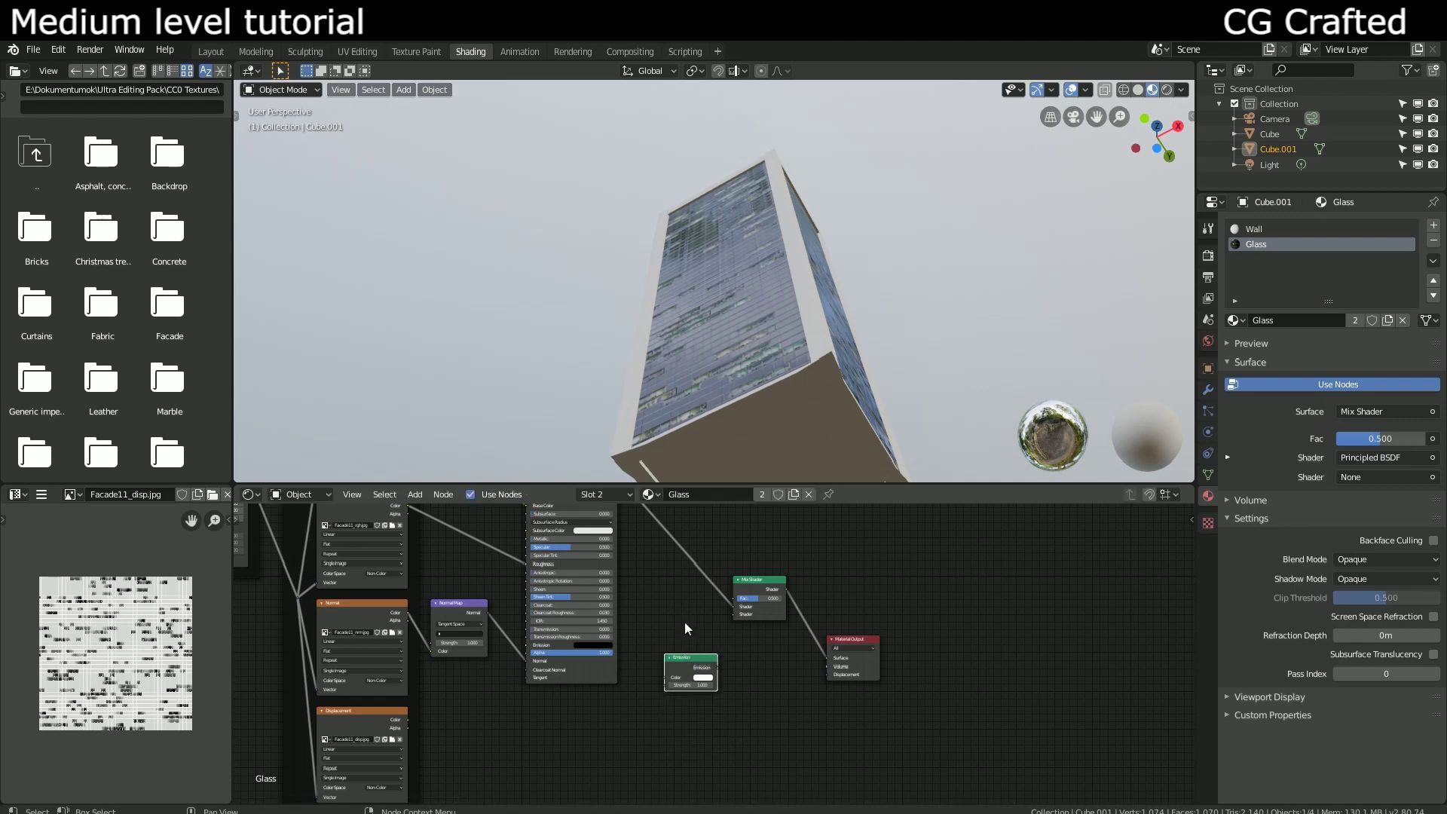
middle_click_drag(684, 622, 614, 689)
middle_click_drag(691, 409, 702, 363)
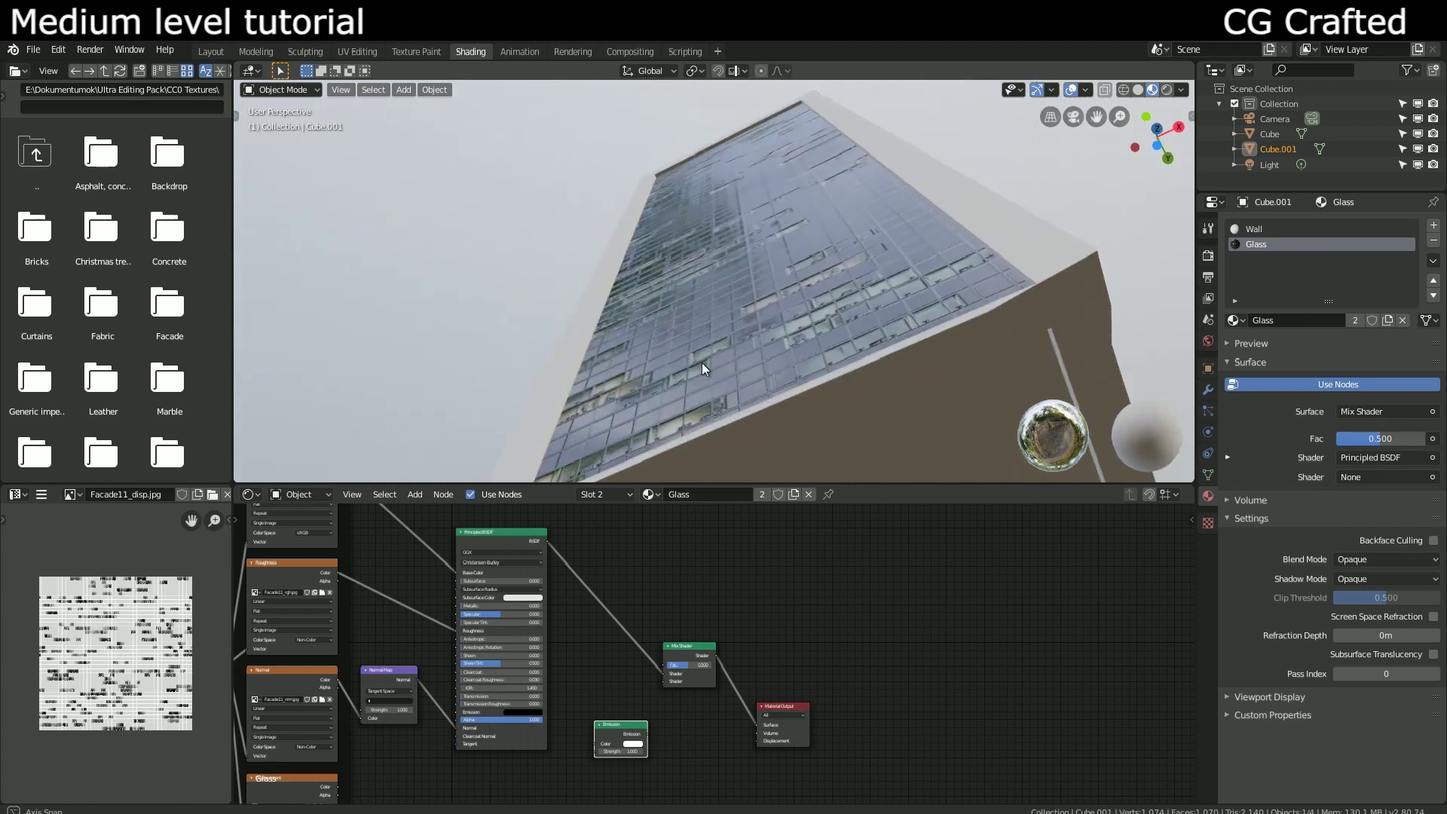
scroll(647, 742, "up", 2)
scroll(646, 741, "up", 1)
middle_click_drag(647, 742, 660, 647)
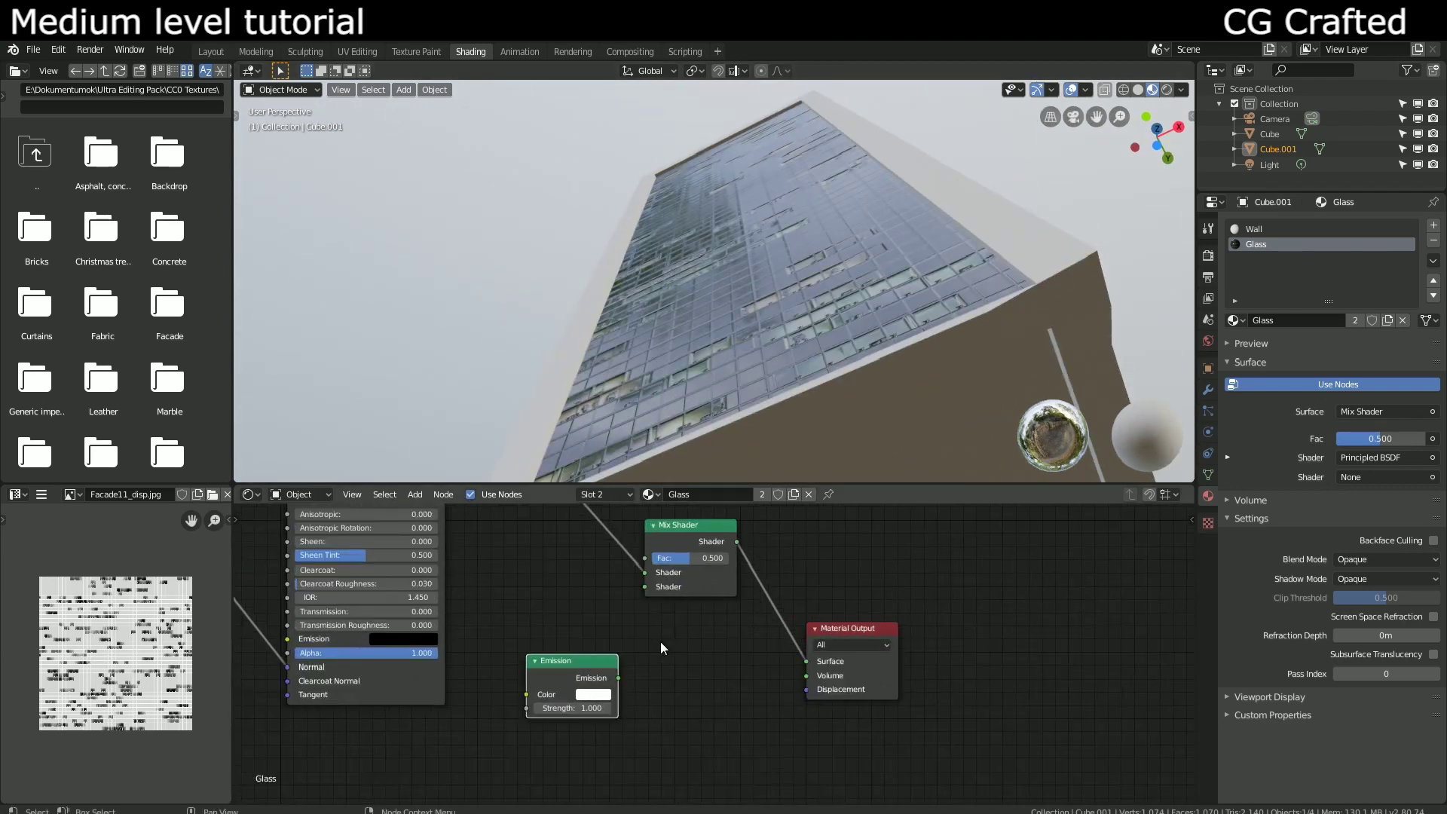
scroll(615, 683, "down", 2)
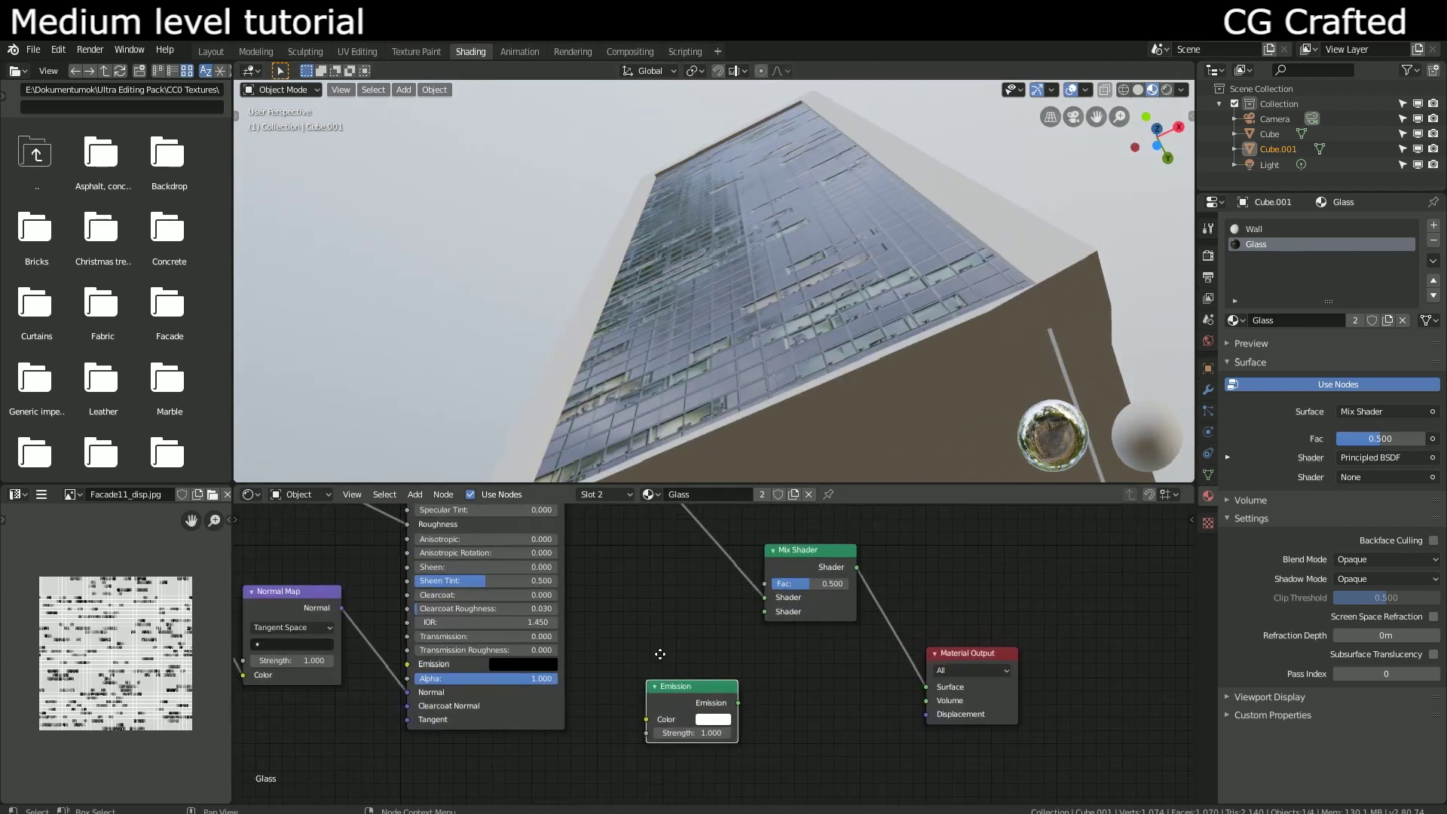
middle_click_drag(639, 664, 691, 651)
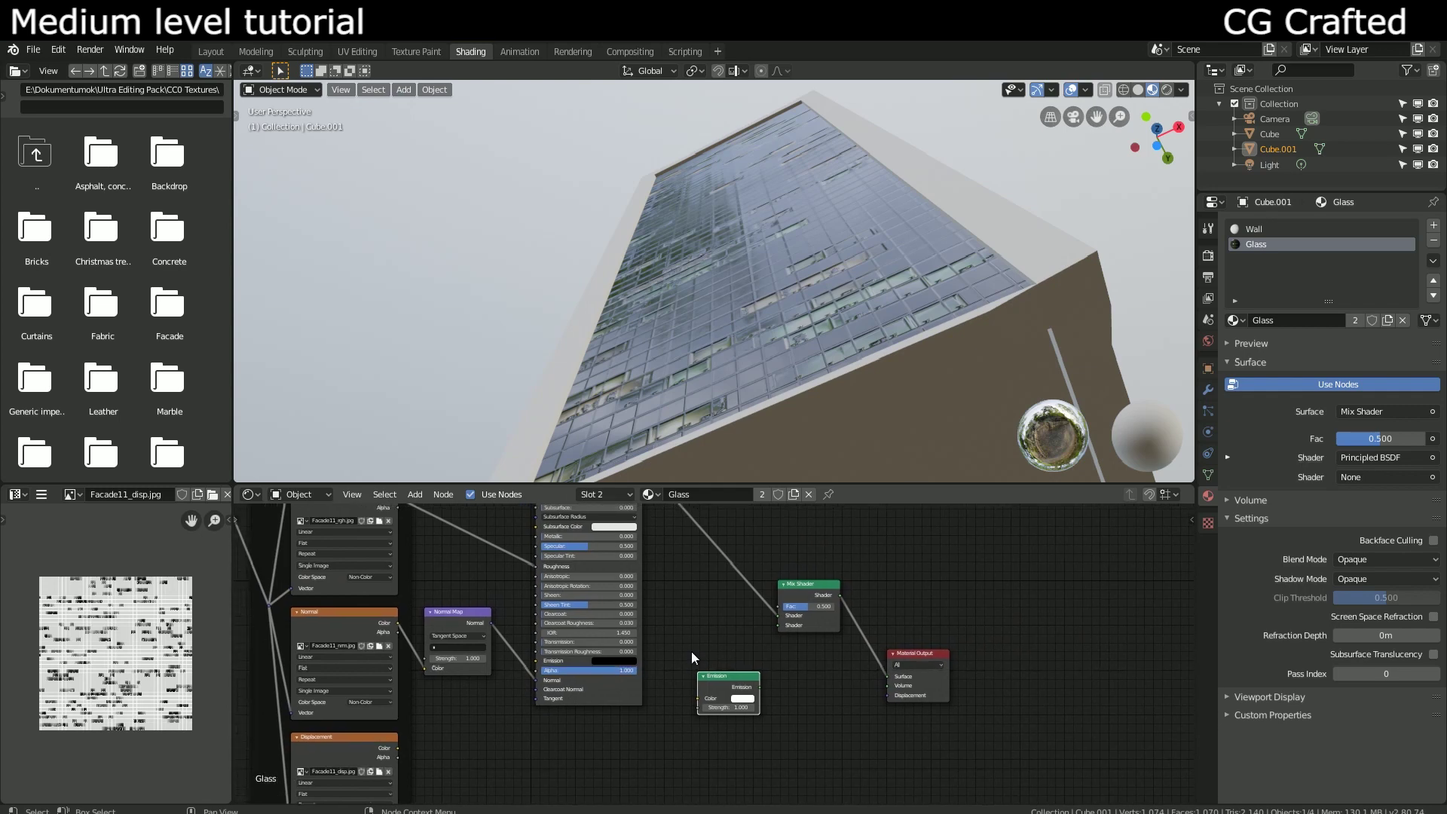
scroll(693, 657, "down", 2)
middle_click_drag(692, 657, 669, 680)
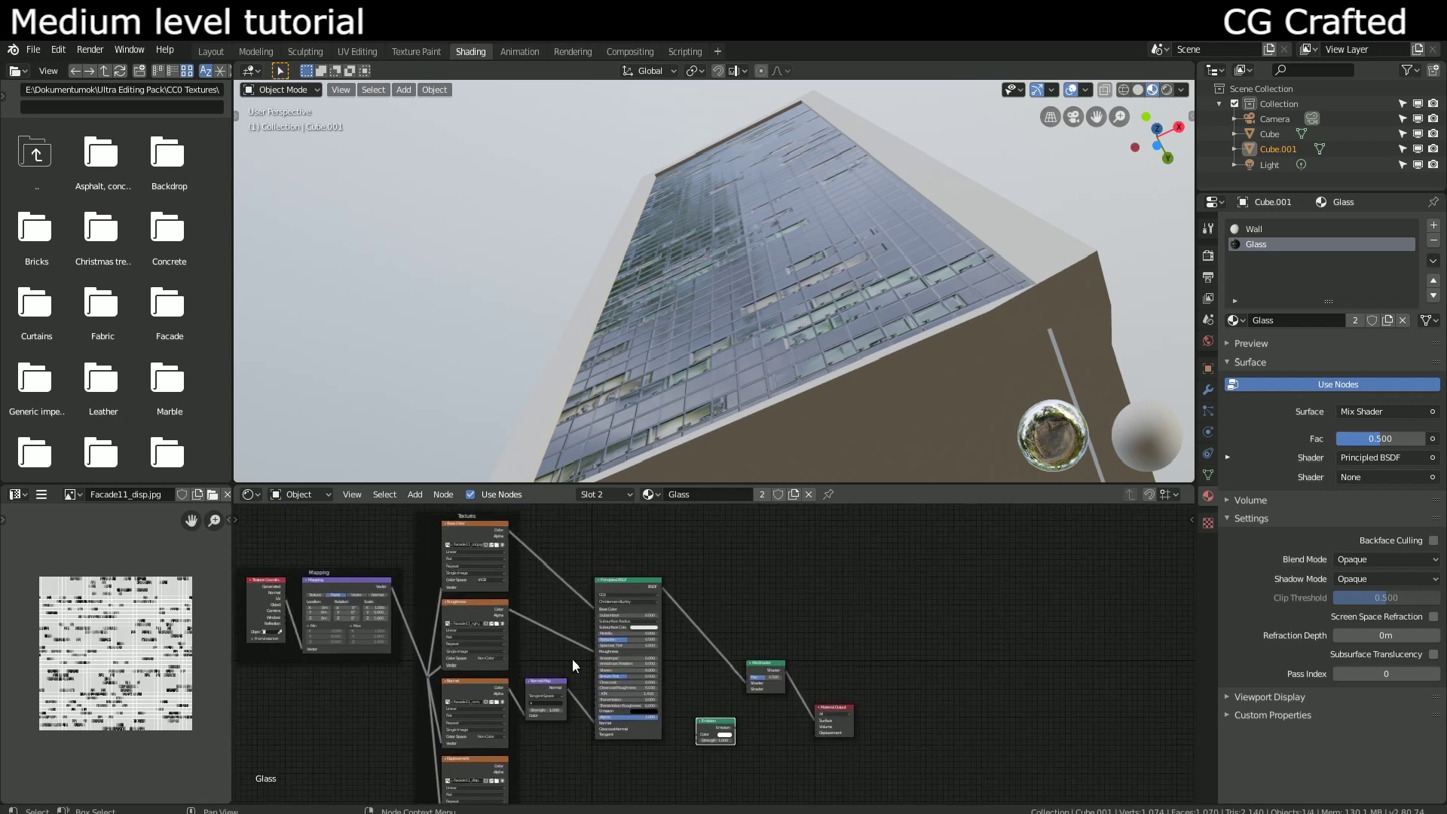
Step: Duplicate the Base Color image texture below the others and feed it Mapping's Vector output
left_click(460, 525)
middle_click_drag(608, 673, 565, 629)
key("shift+d")
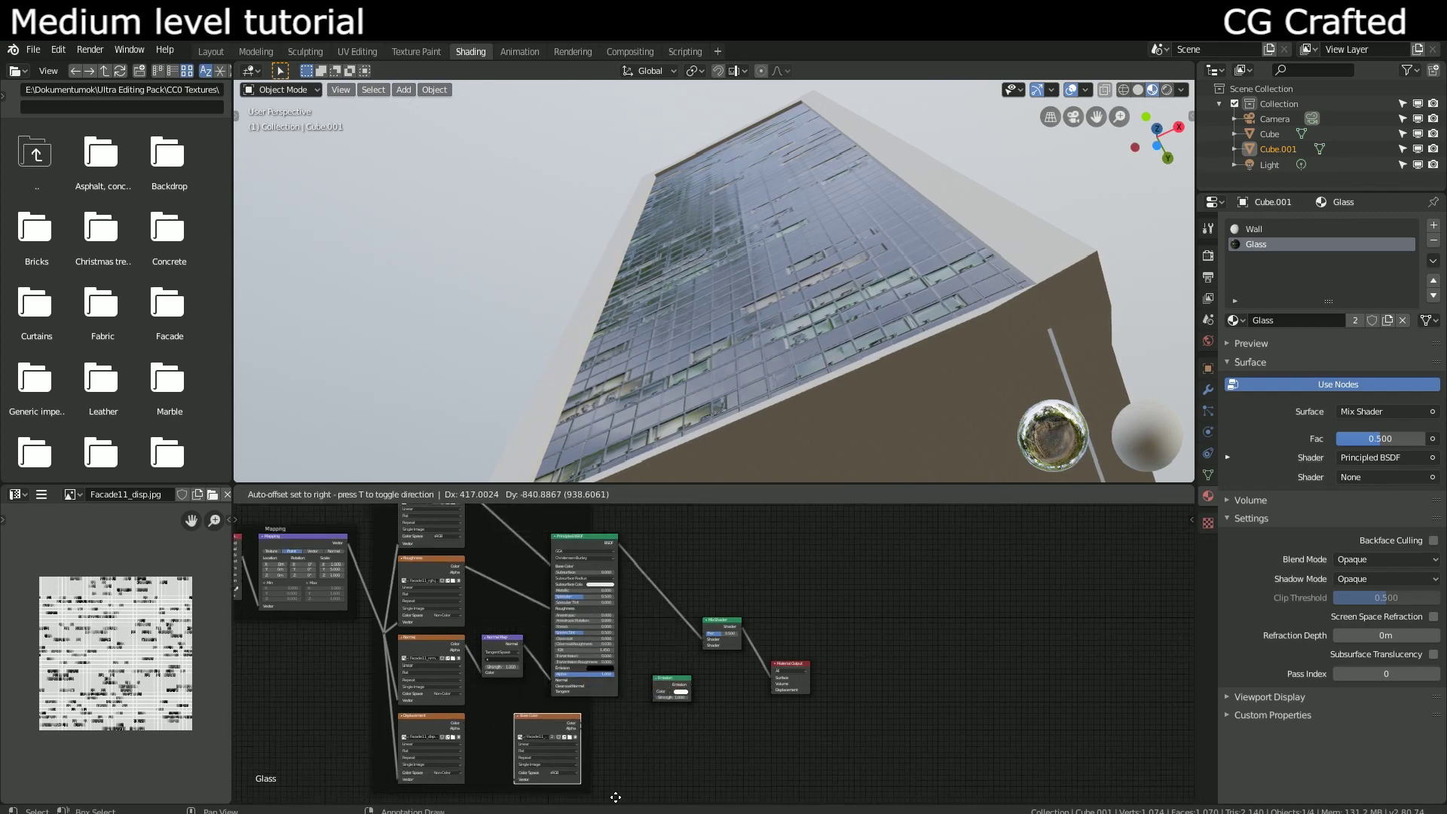
left_click(595, 780)
scroll(555, 645, "up", 2)
scroll(474, 639, "up", 1)
left_click_drag(450, 633, 441, 655)
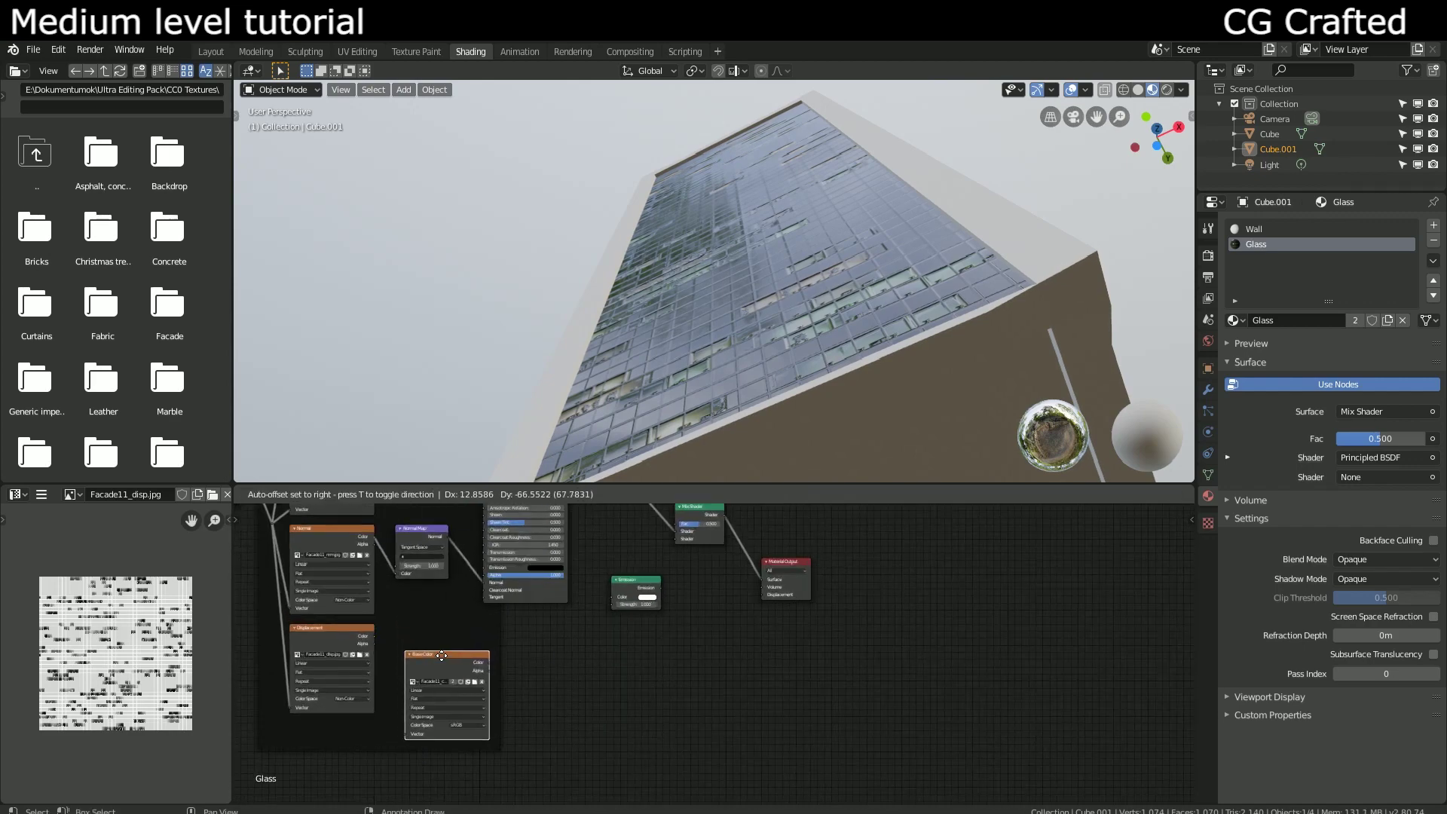
left_click(441, 657)
scroll(428, 637, "down", 2)
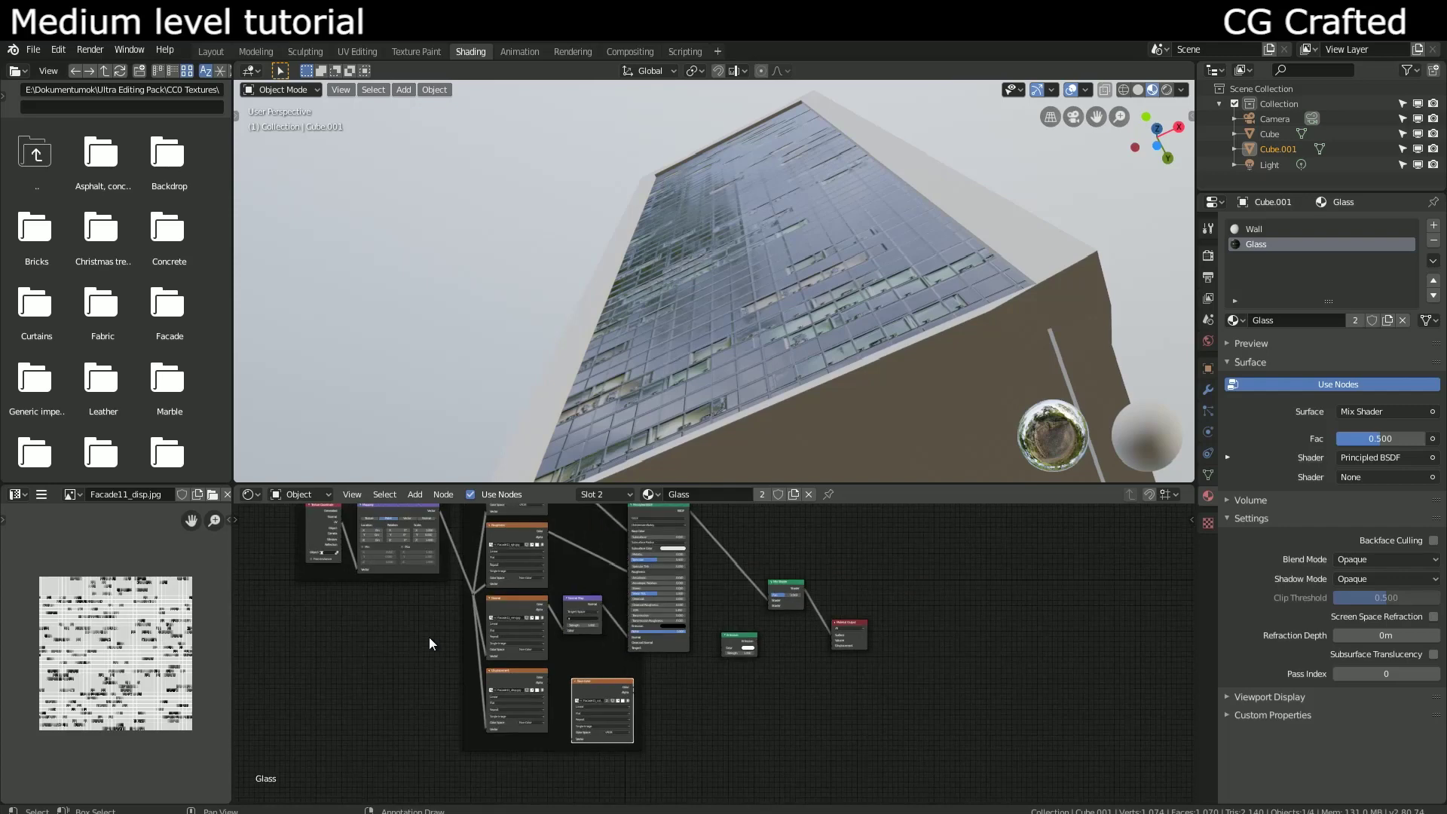
left_click_drag(438, 511, 574, 736)
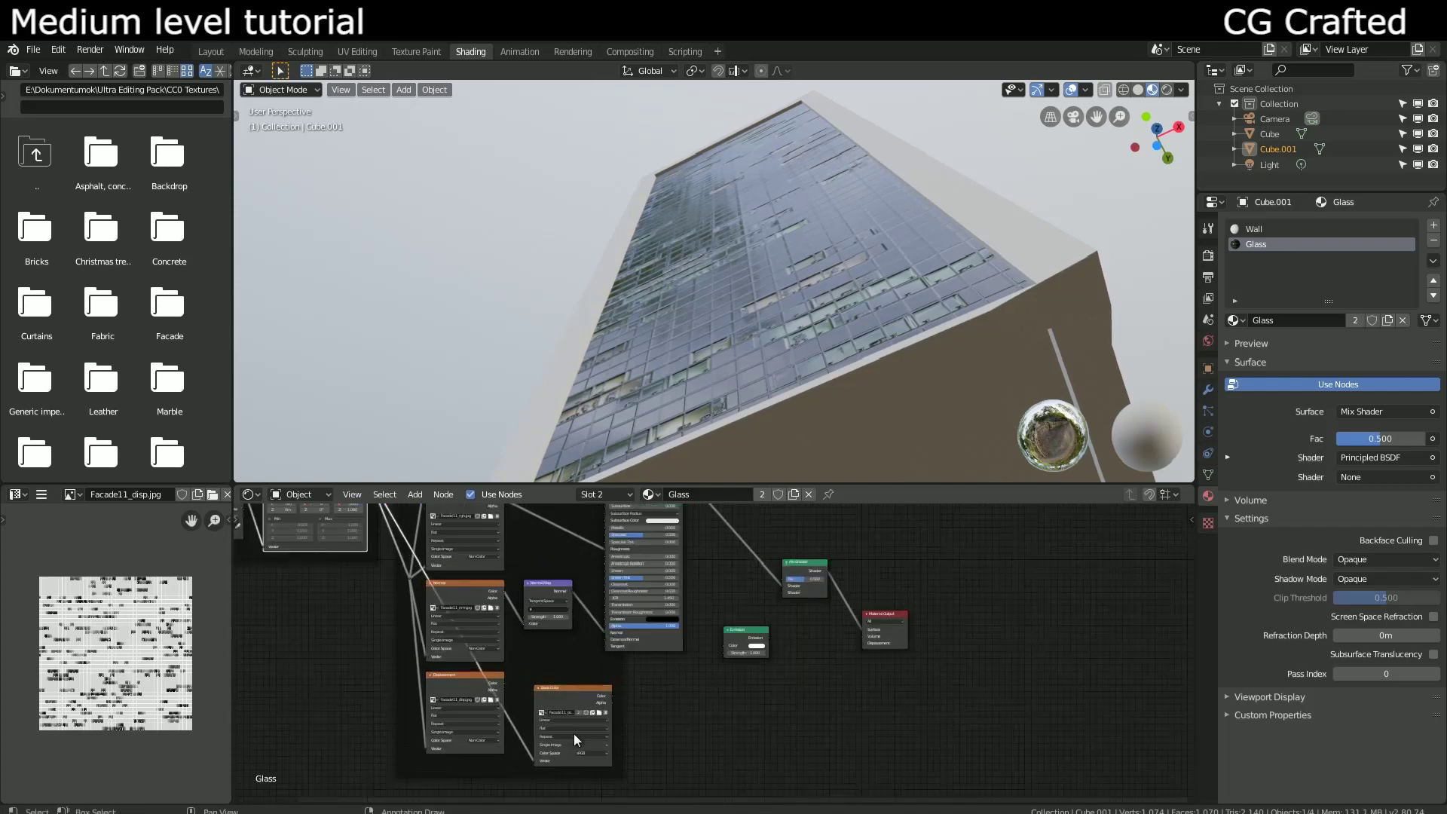
scroll(573, 734, "up", 3)
scroll(548, 620, "up", 2)
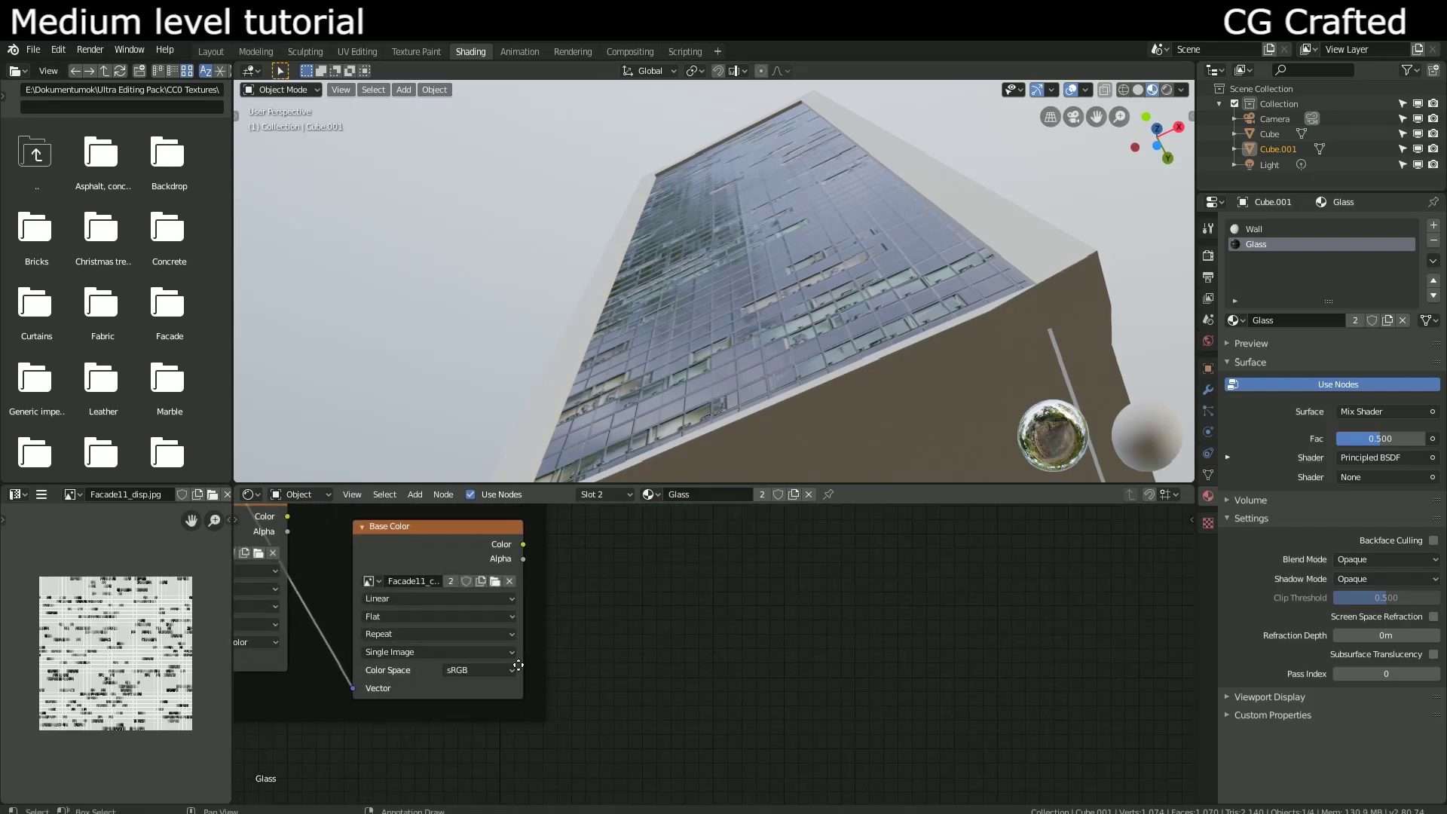
middle_click_drag(481, 686, 398, 730)
scroll(503, 645, "down", 2)
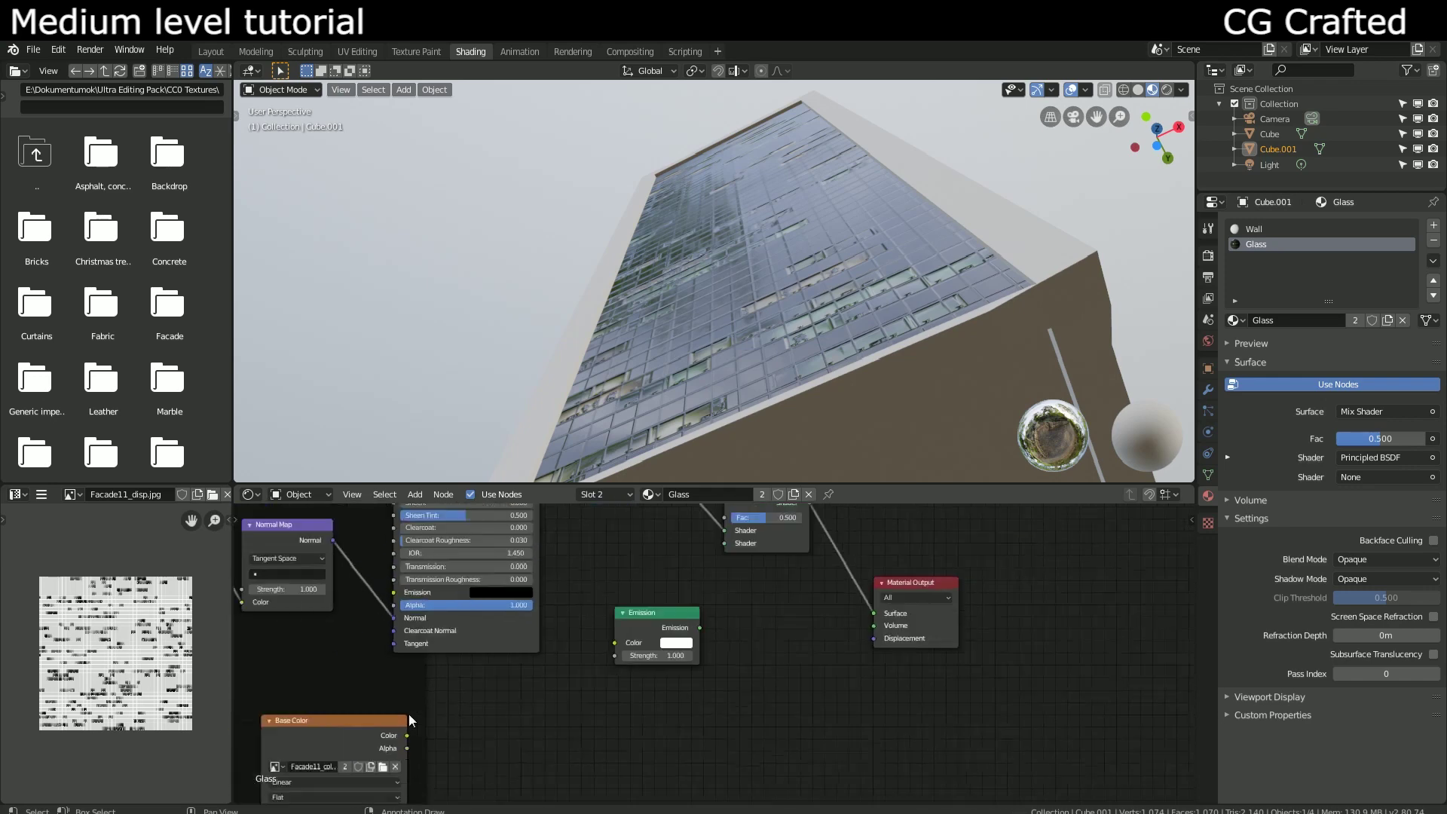
scroll(408, 714, "down", 1)
Step: Plug the Emission shader into the Mix Shader's second shader input, trying strength 2.1
middle_click_drag(664, 605, 651, 622)
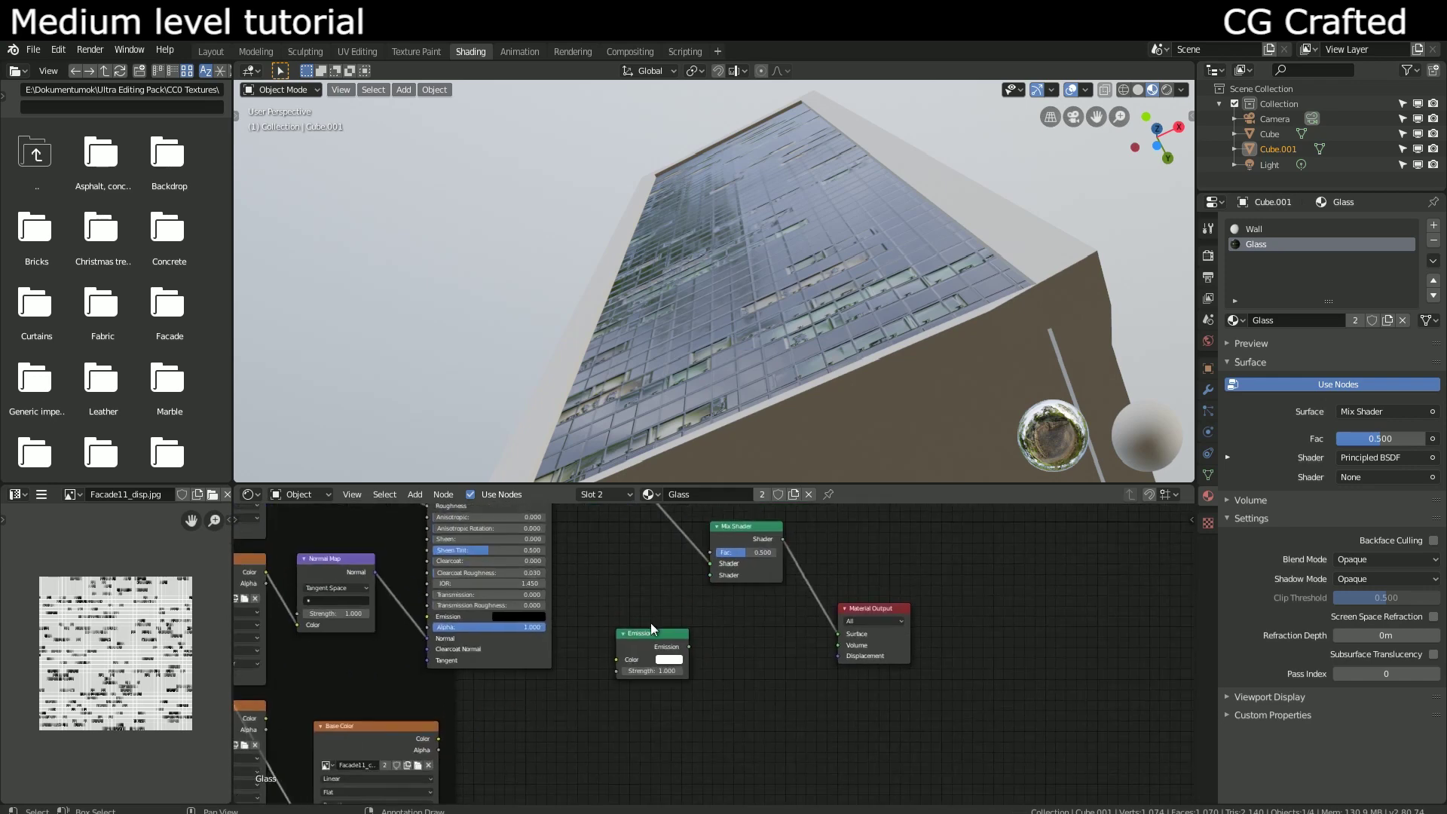
left_click_drag(690, 646, 711, 575)
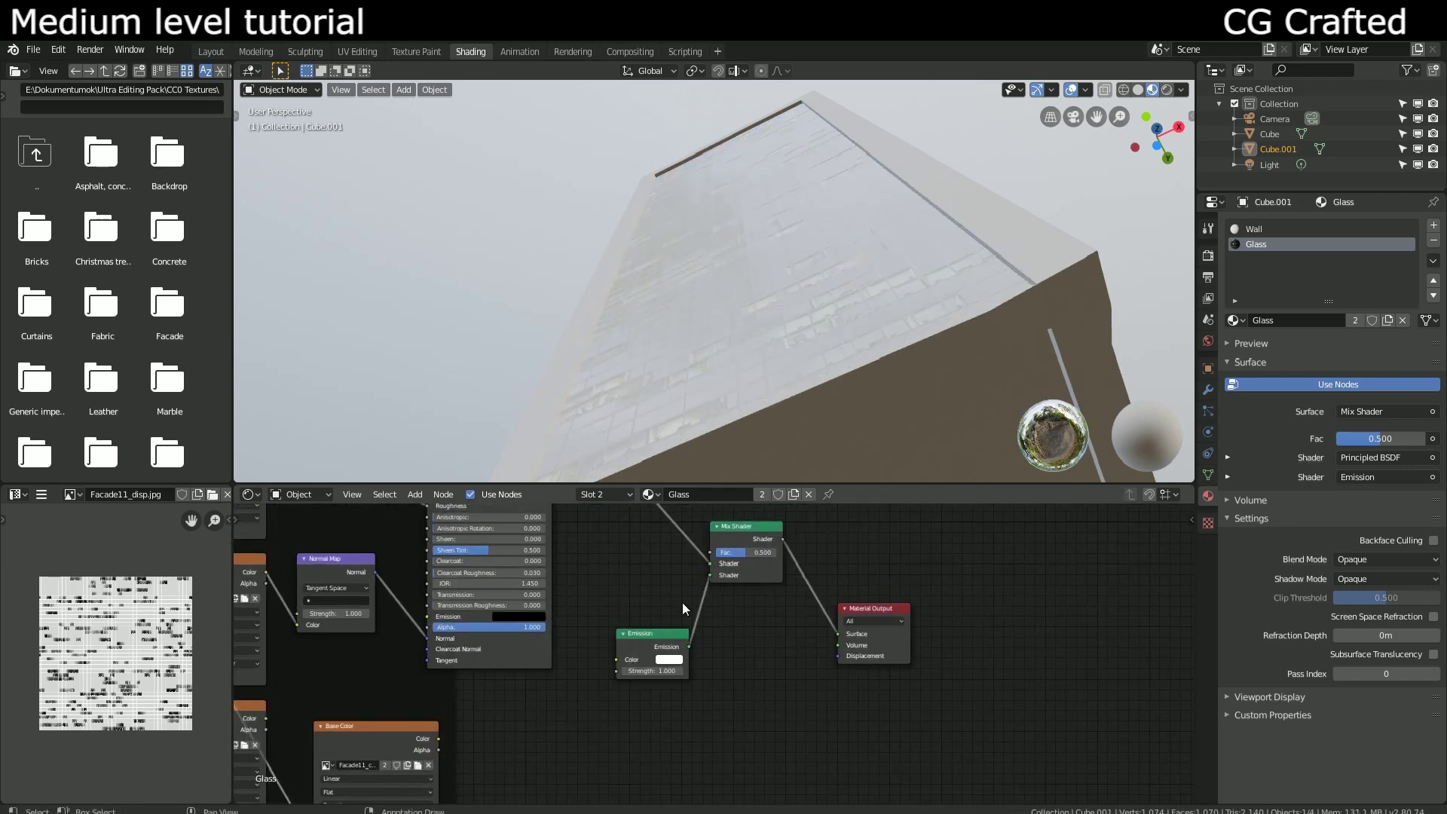
middle_click_drag(760, 228, 792, 255)
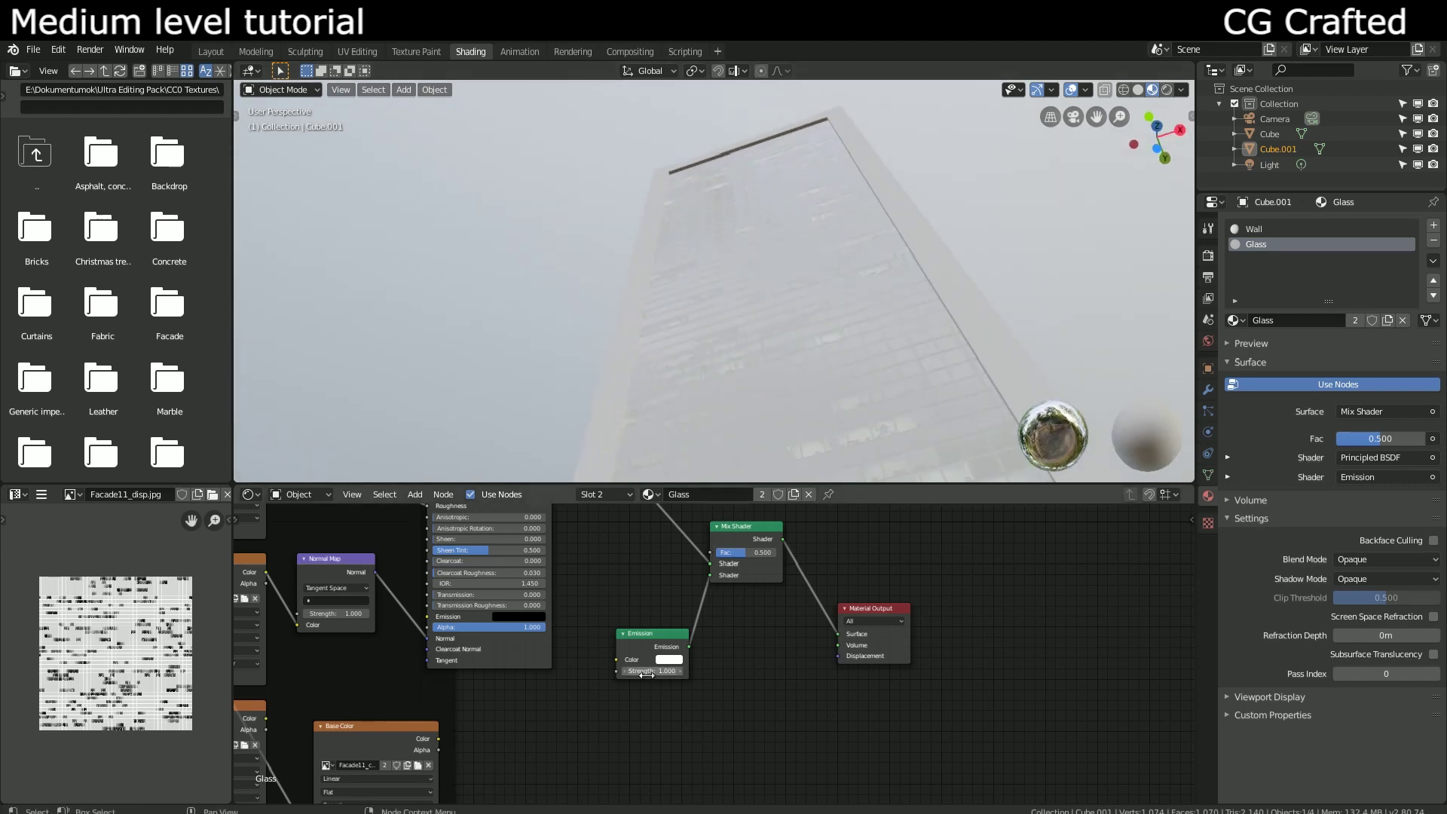
left_click_drag(645, 671, 689, 671)
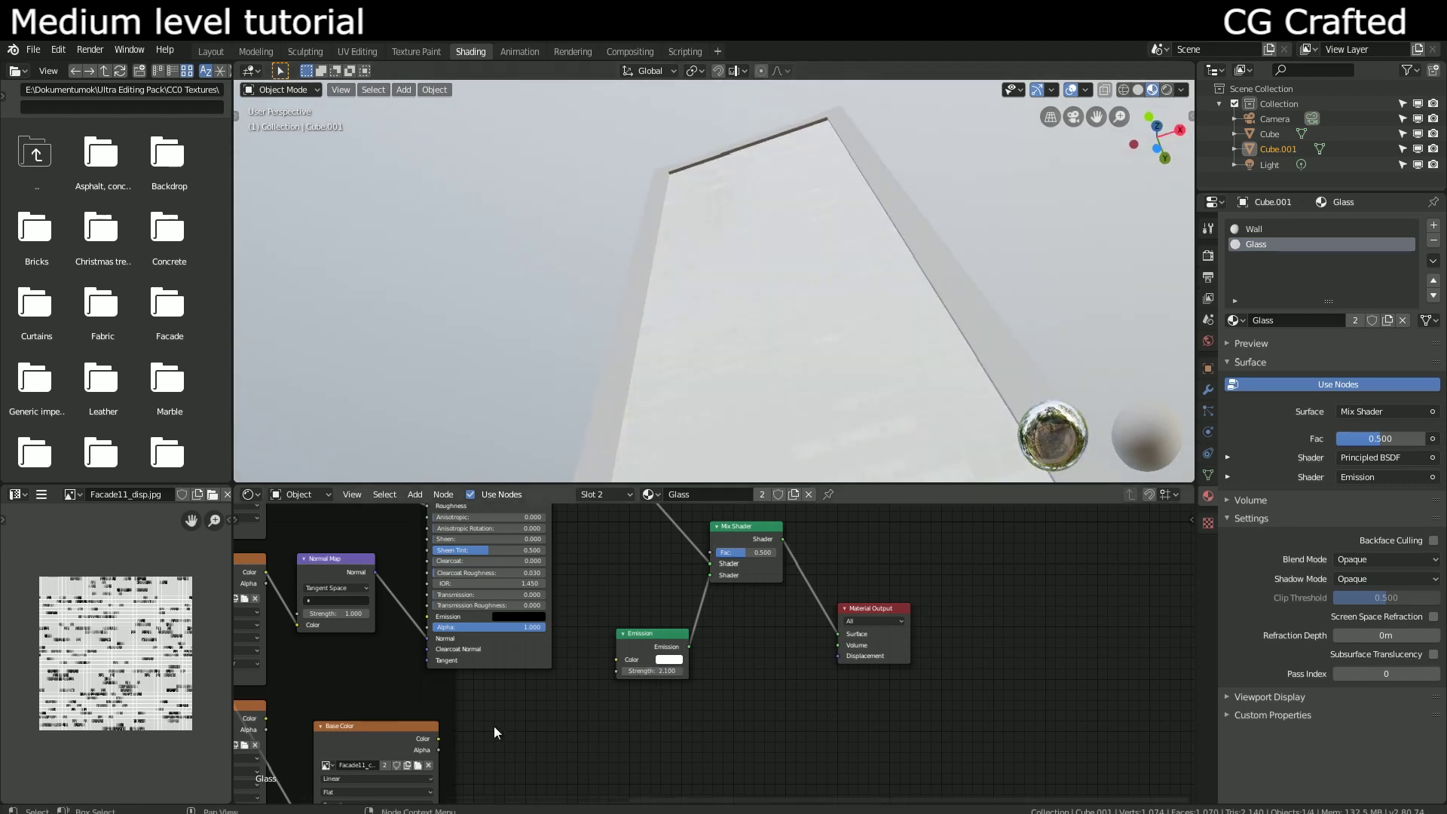
scroll(497, 678, "up", 1)
Step: Feed the facade texture colour into Emission and raise its strength to 25.1
left_click_drag(412, 725, 630, 630)
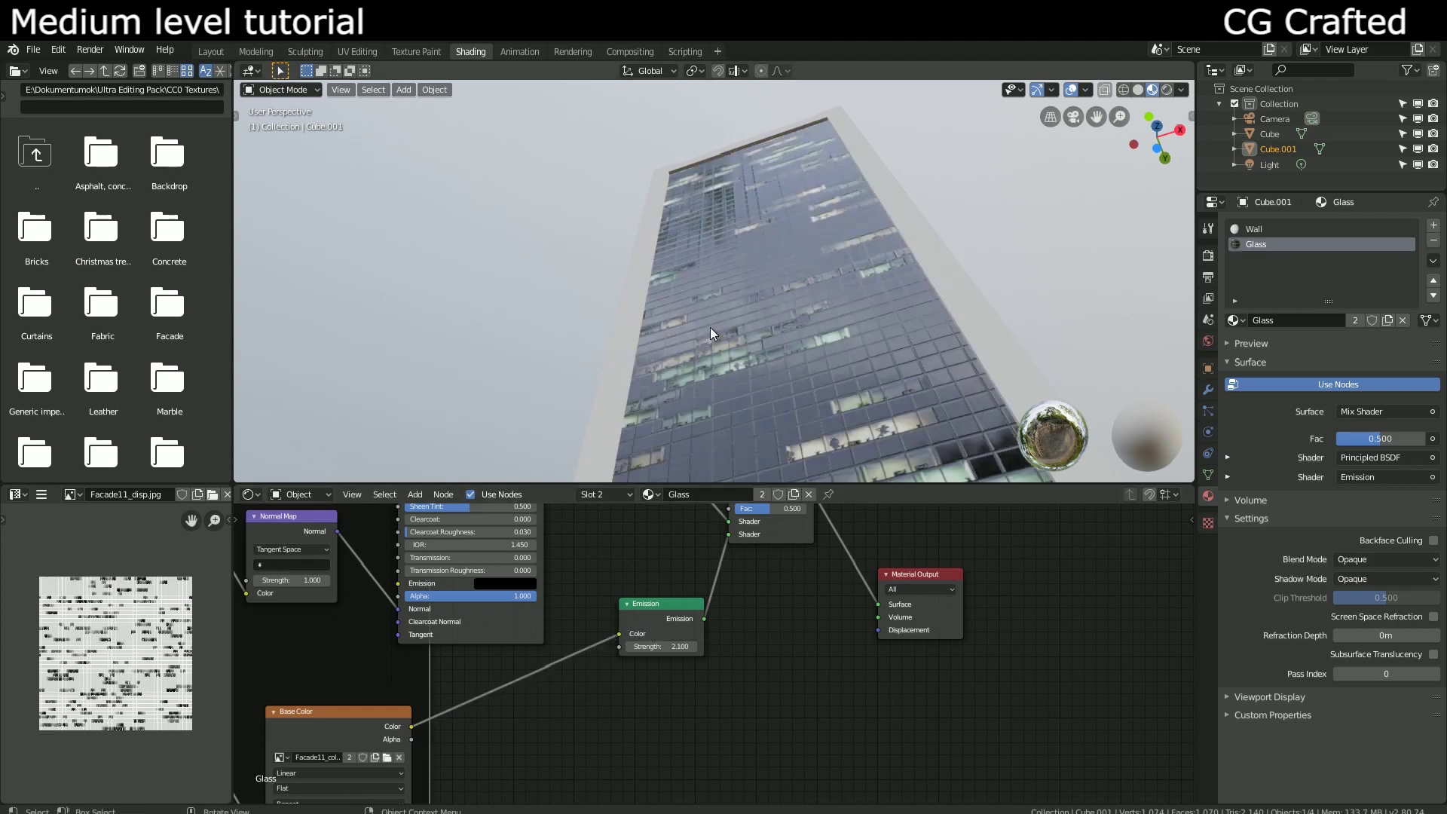
mouse_move(710, 327)
middle_mouse_down()
mouse_move(738, 382)
mouse_move(722, 344)
middle_mouse_up()
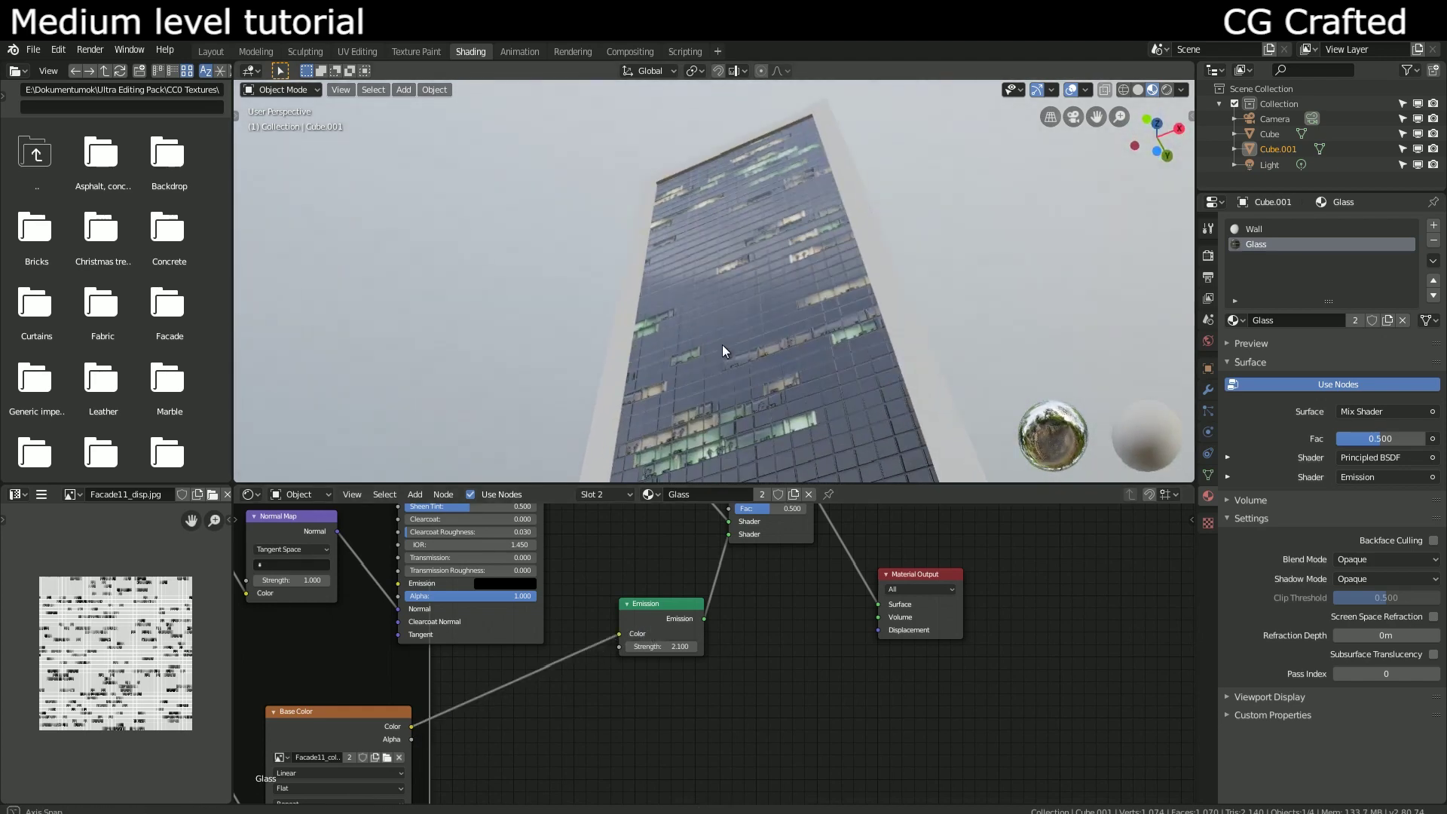
scroll(667, 565, "up", 2)
left_click_drag(647, 644, 678, 645)
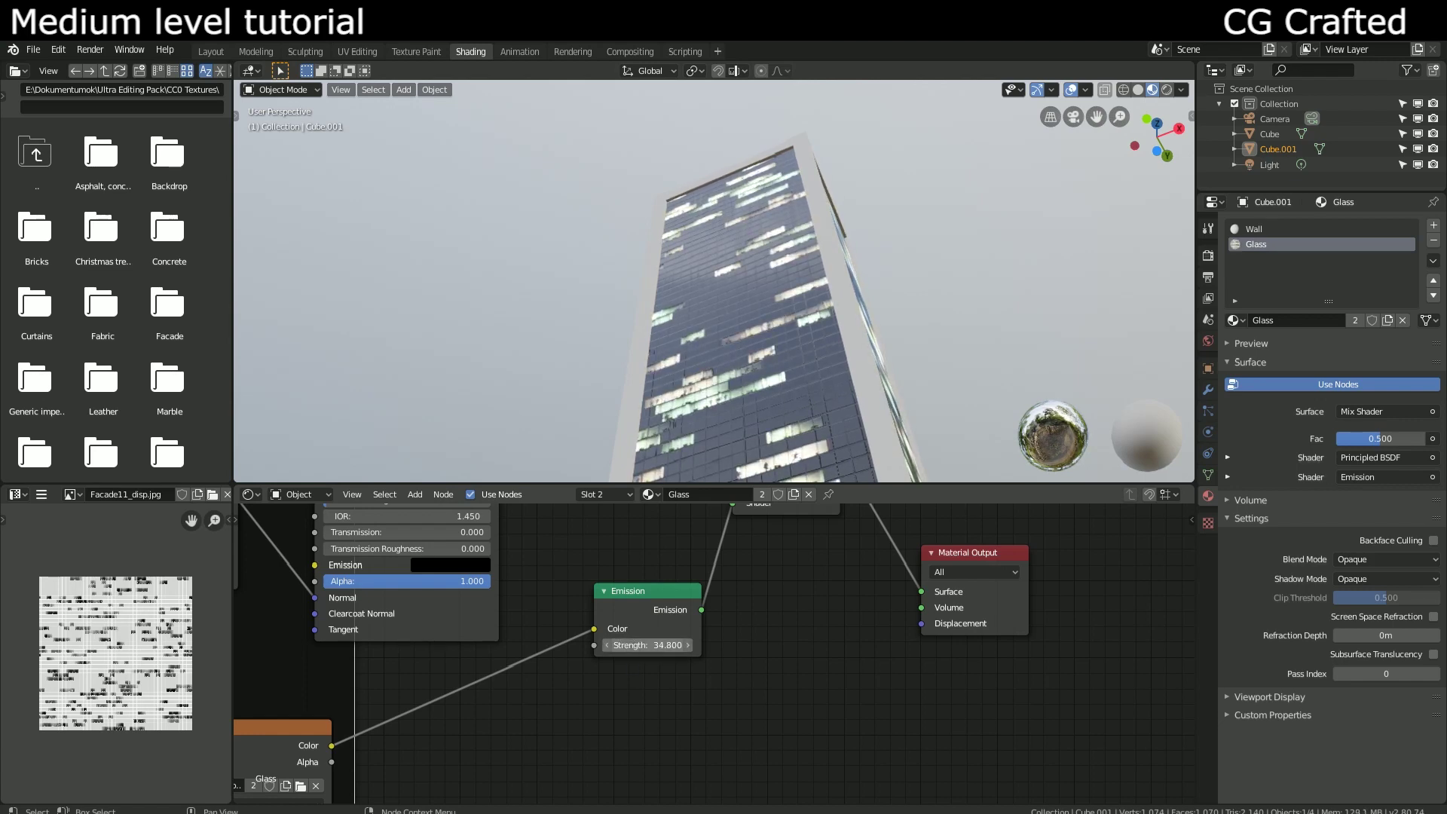
left_click_drag(679, 645, 762, 441)
mouse_move(763, 441)
middle_mouse_down()
mouse_move(826, 299)
mouse_move(770, 200)
middle_mouse_up()
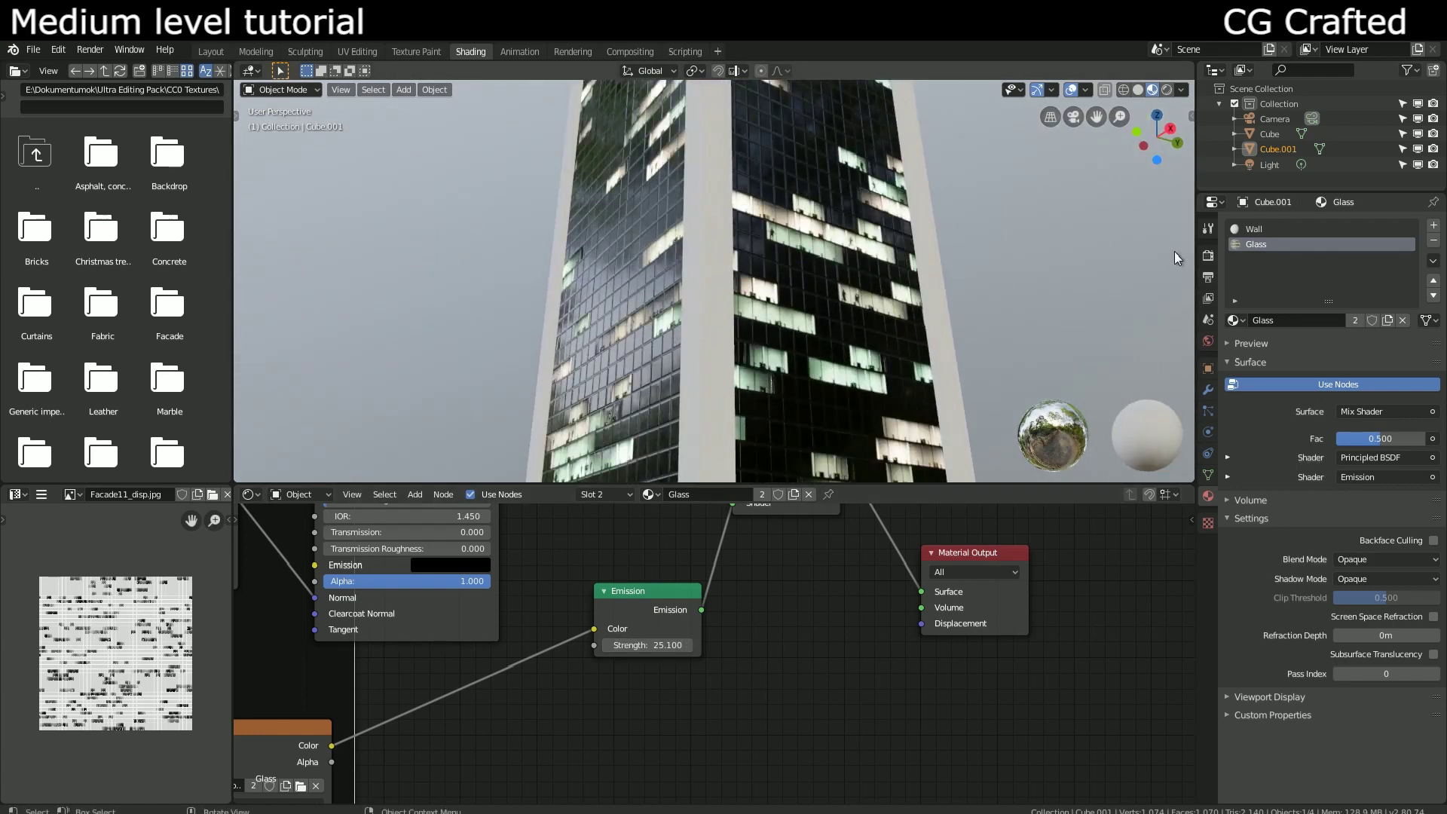
Step: Enable Eevee bloom in Render Properties so the windows glow
left_click(1208, 256)
left_click(1240, 346)
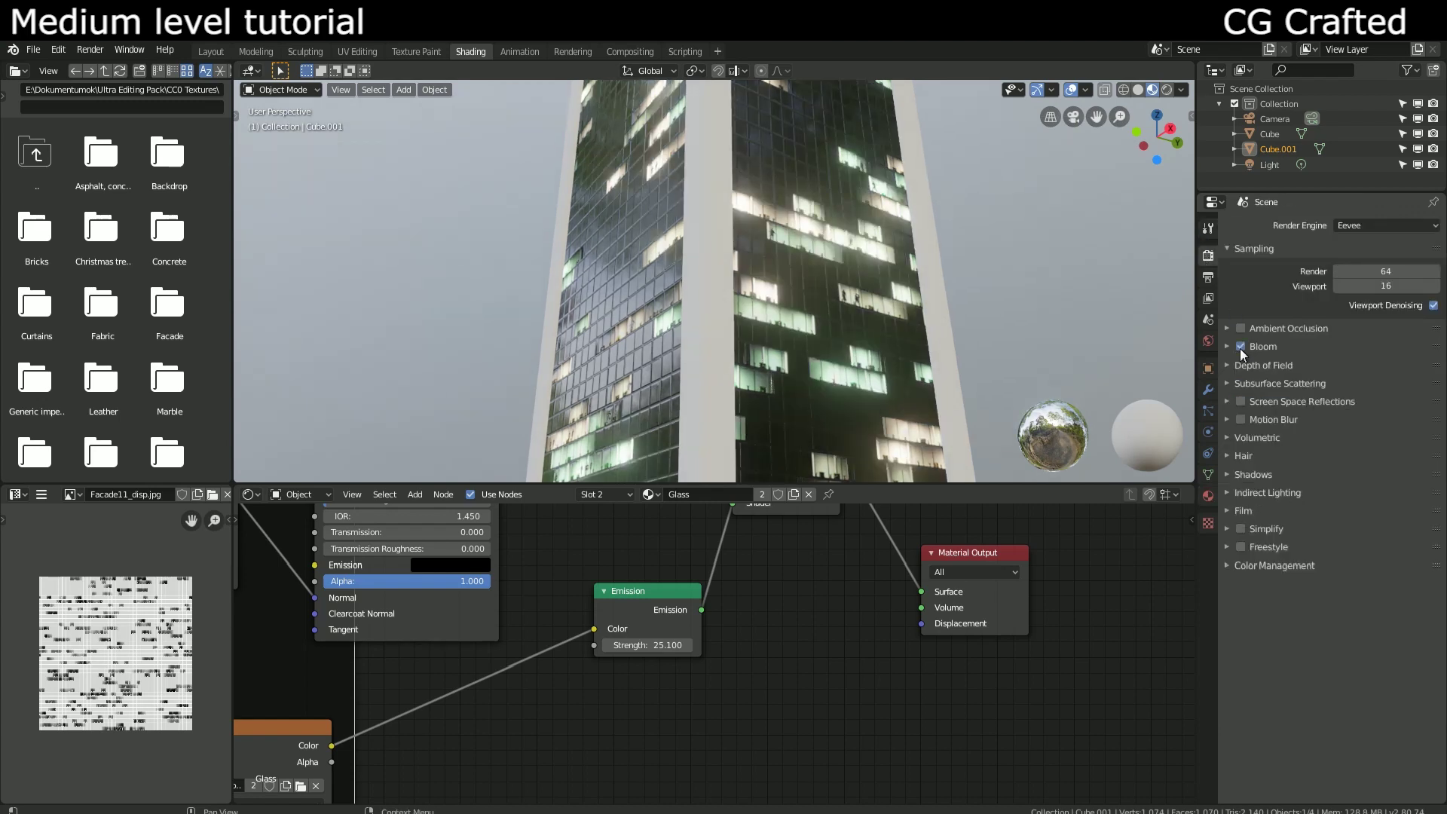
middle_click_drag(720, 461, 764, 347)
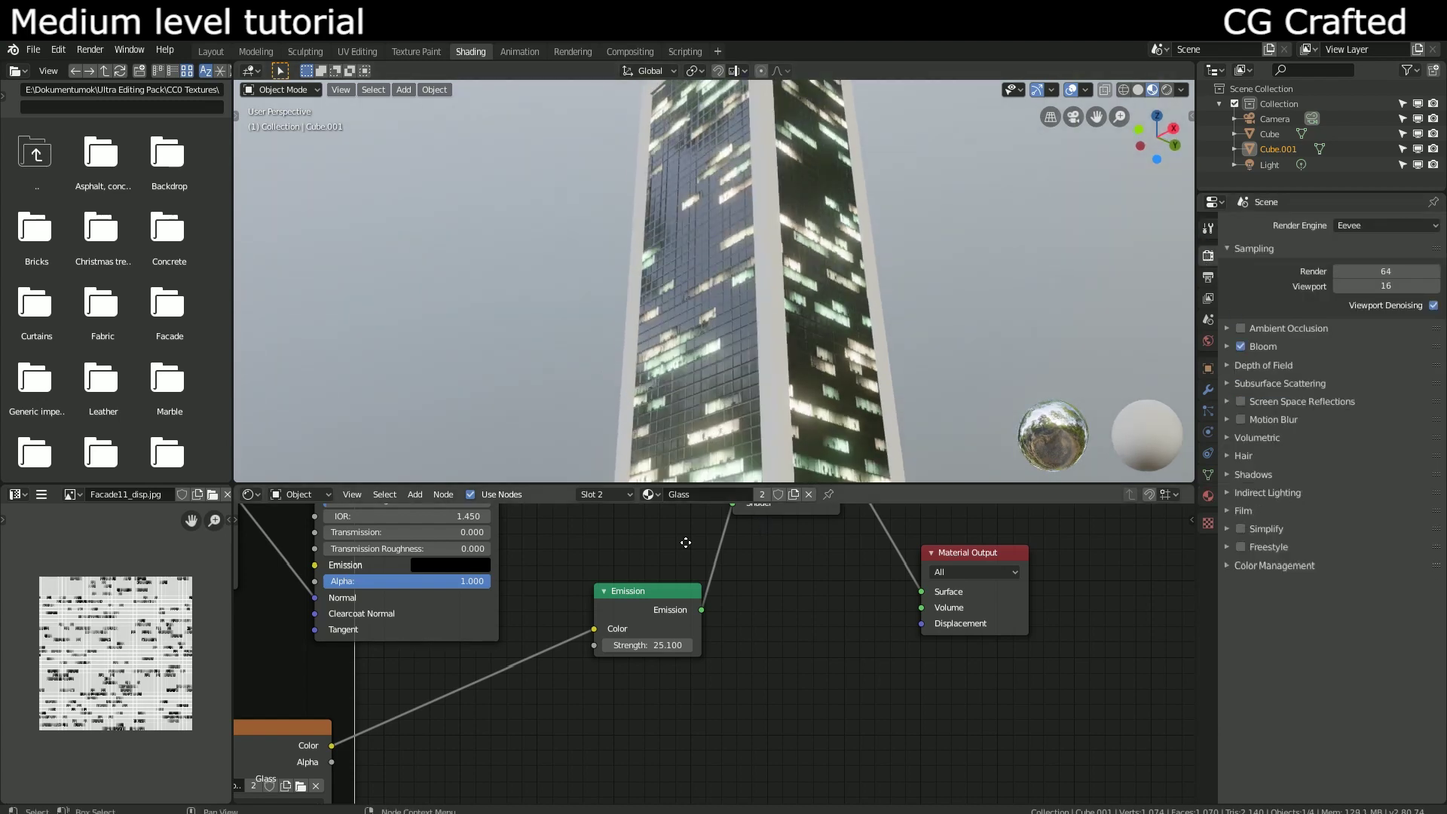
Step: Set the glass-versus-glow Mix Shader factor to 0.5
middle_click_drag(686, 543, 664, 544)
middle_click_drag(663, 636, 571, 729)
scroll(668, 629, "up", 2)
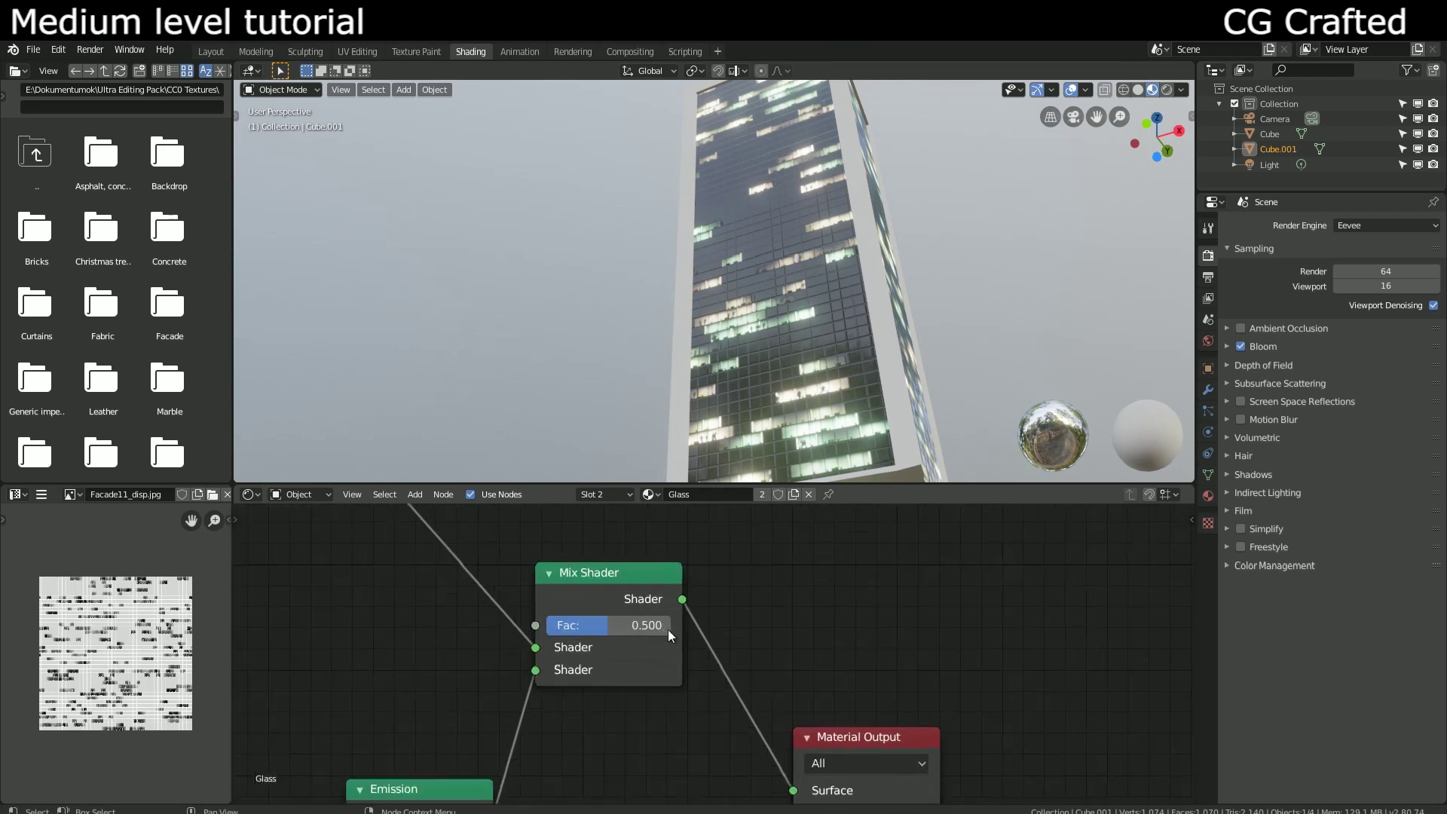
scroll(942, 175, "up", 5)
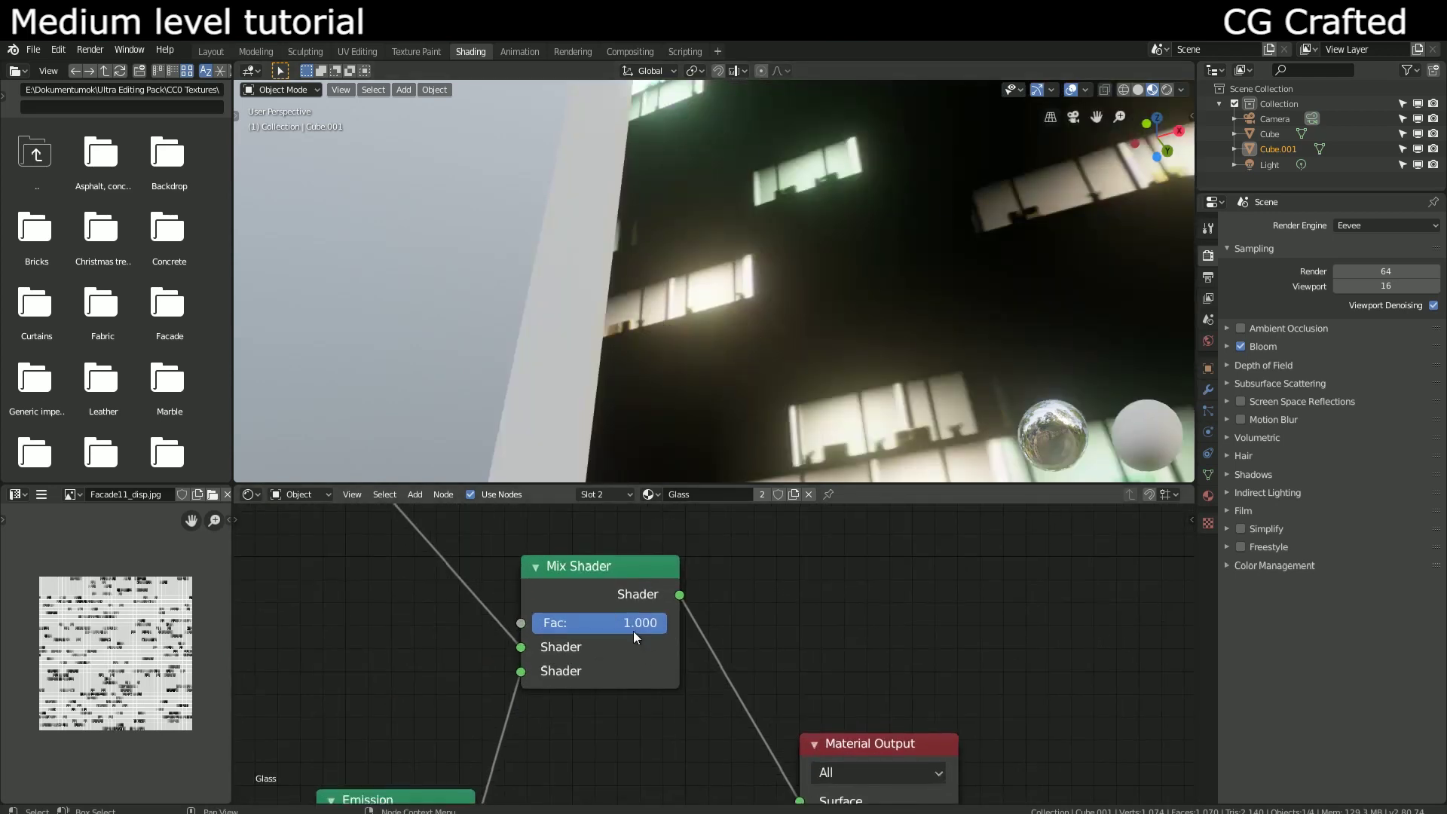
mouse_move(627, 622)
left_mouse_down()
mouse_move(582, 622)
mouse_move(679, 624)
mouse_move(532, 623)
left_mouse_up()
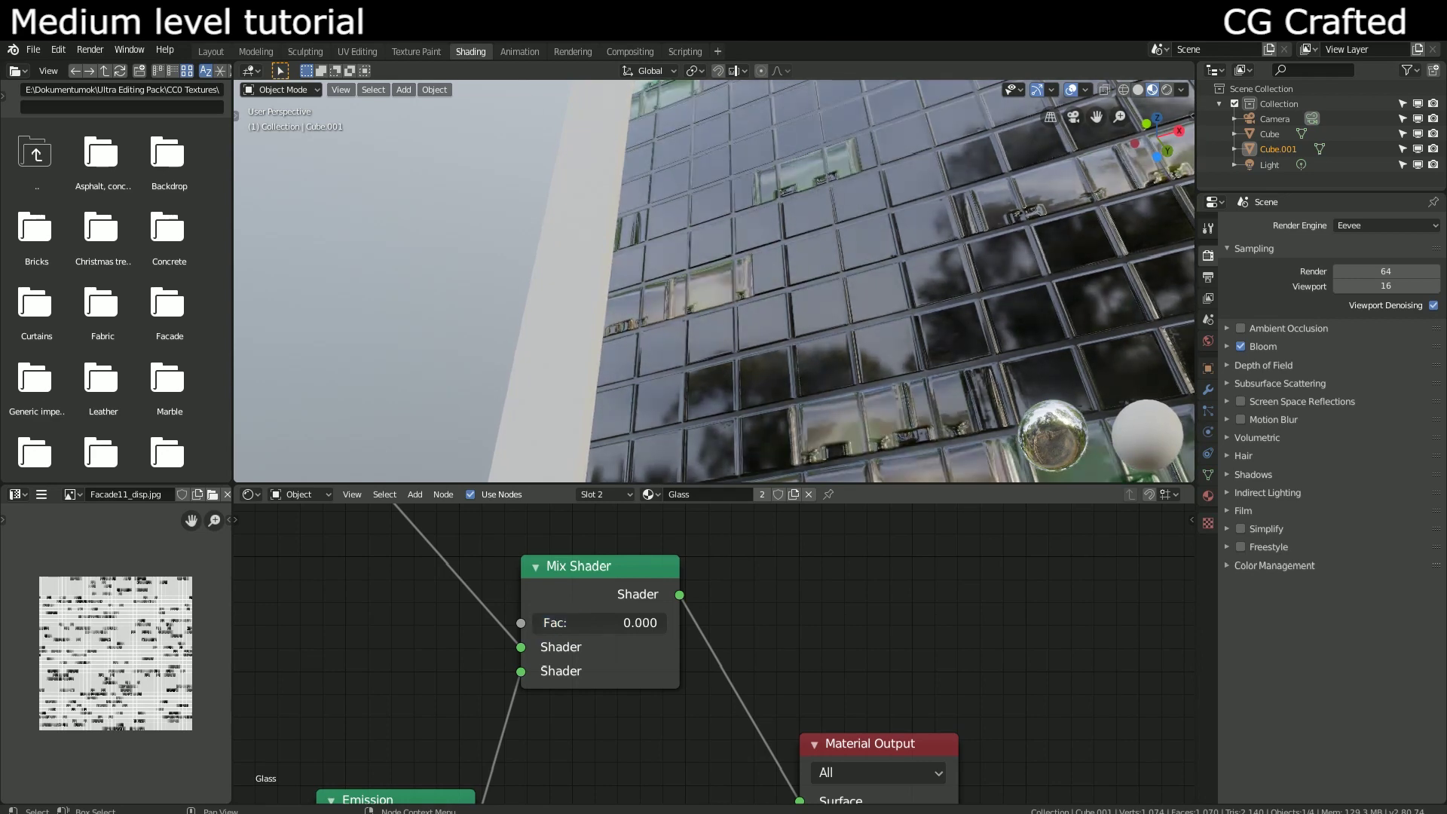
left_click(590, 623)
type("5")
key("Return")
scroll(533, 549, "down", 3)
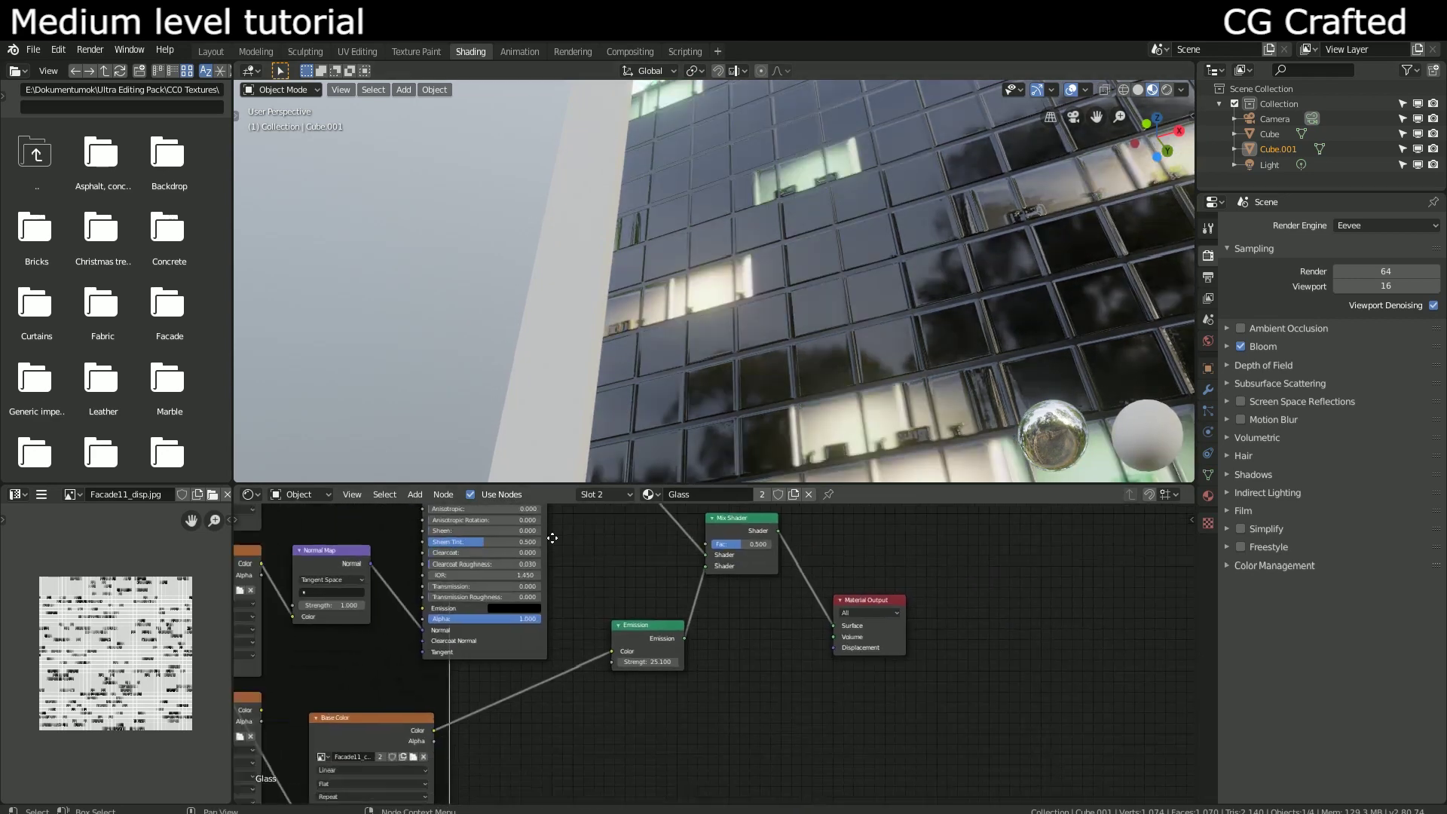
Step: Preview the Displacement facade texture on the tower through a Viewer and reposition its node
middle_click_drag(553, 538, 804, 764)
left_click(469, 634, "ctrl+shift")
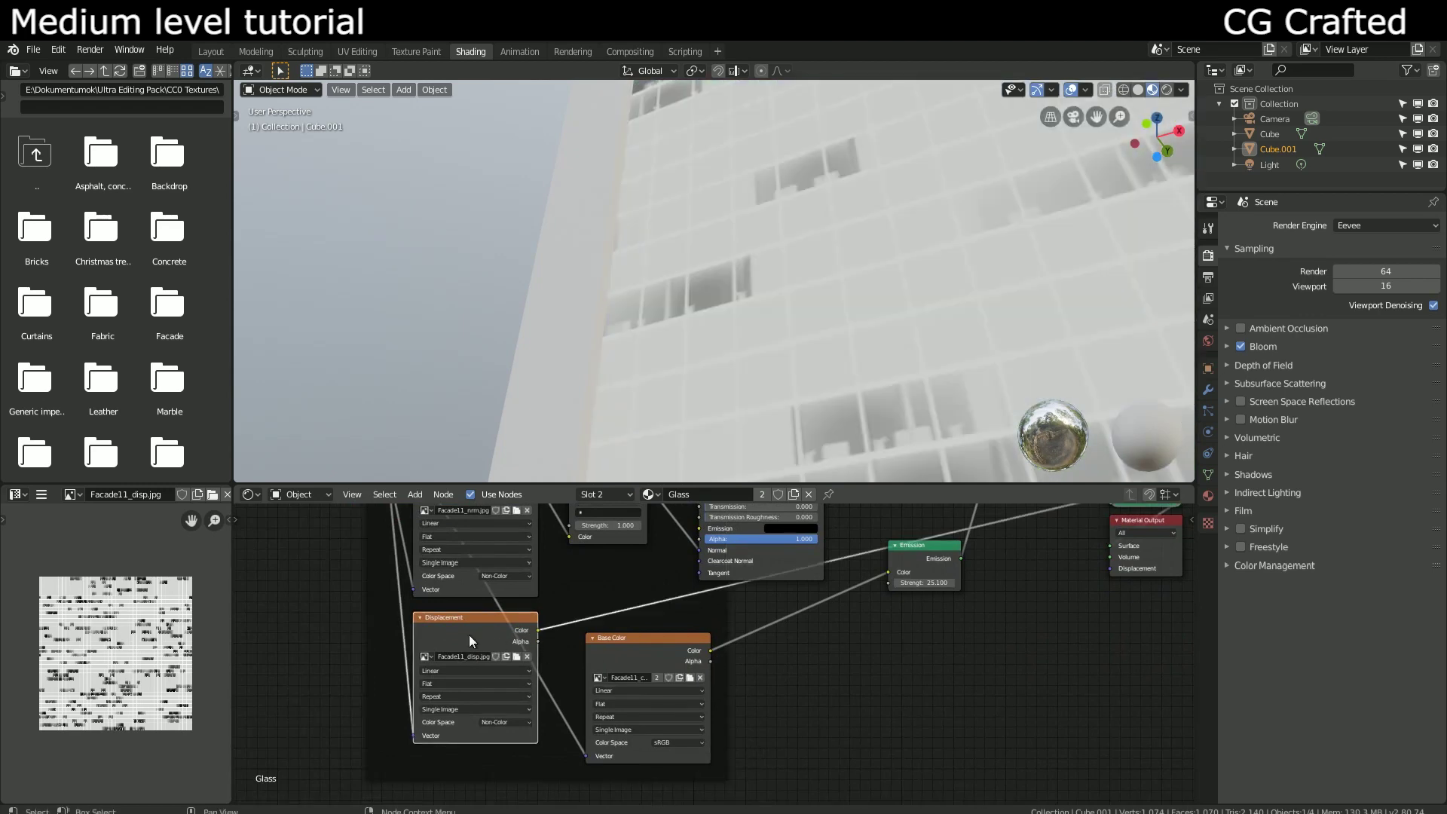
mouse_move(710, 232)
middle_mouse_down()
mouse_move(698, 367)
mouse_move(569, 402)
middle_mouse_up()
scroll(577, 399, "up", 3)
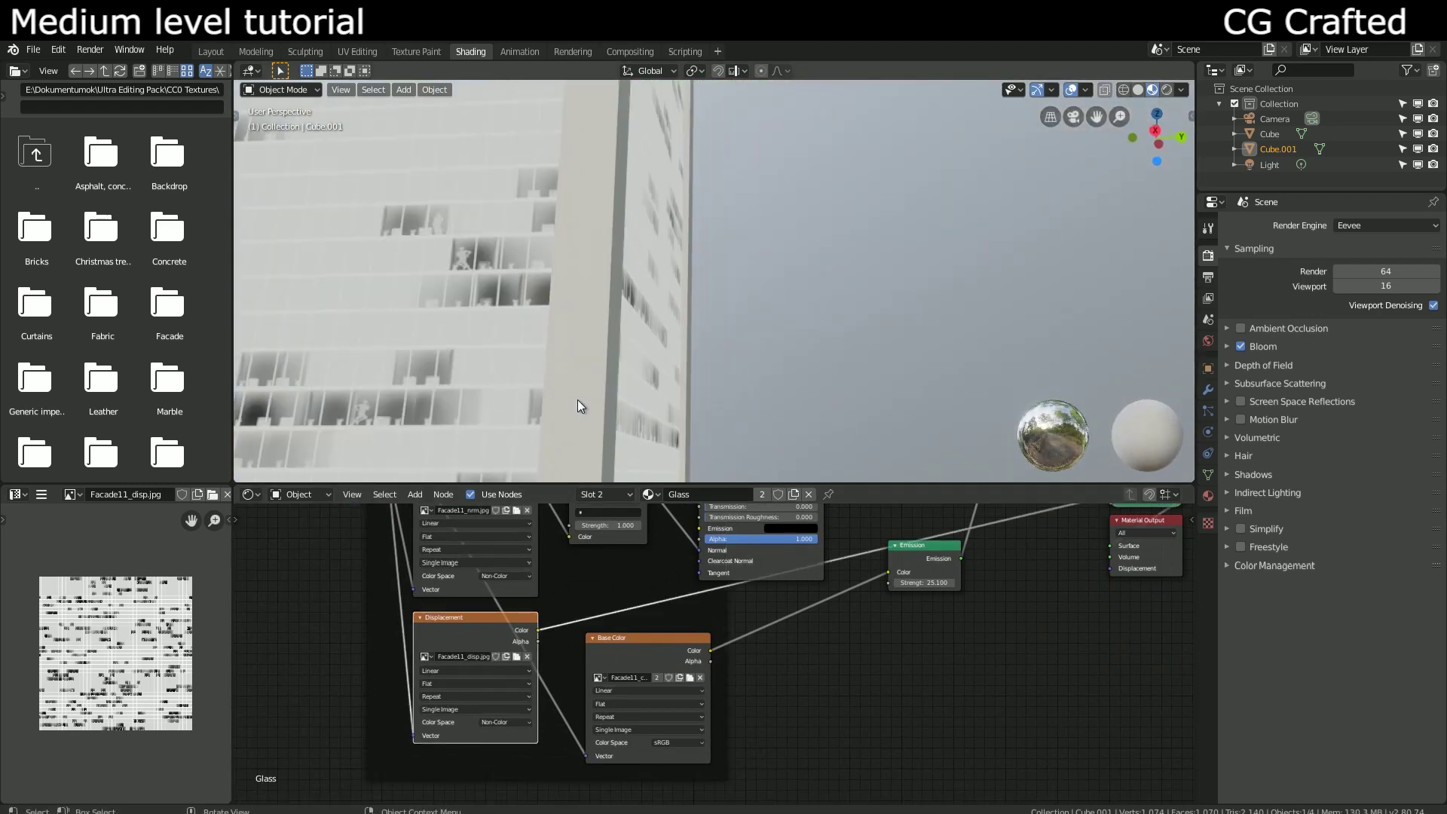
scroll(627, 386, "up", 3)
scroll(791, 305, "up", 2)
scroll(690, 418, "down", 5)
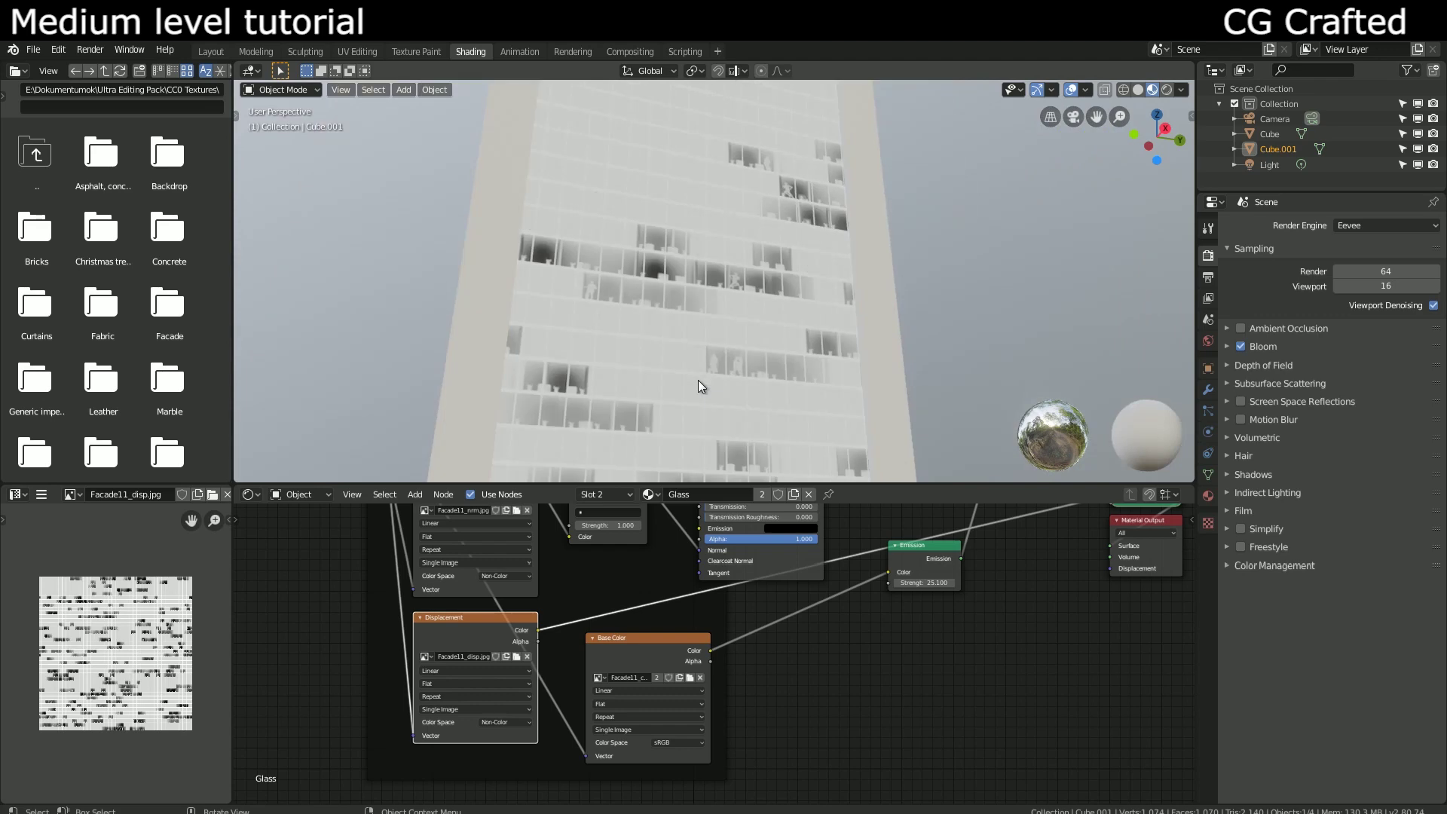
scroll(494, 582, "down", 2)
scroll(546, 549, "down", 1)
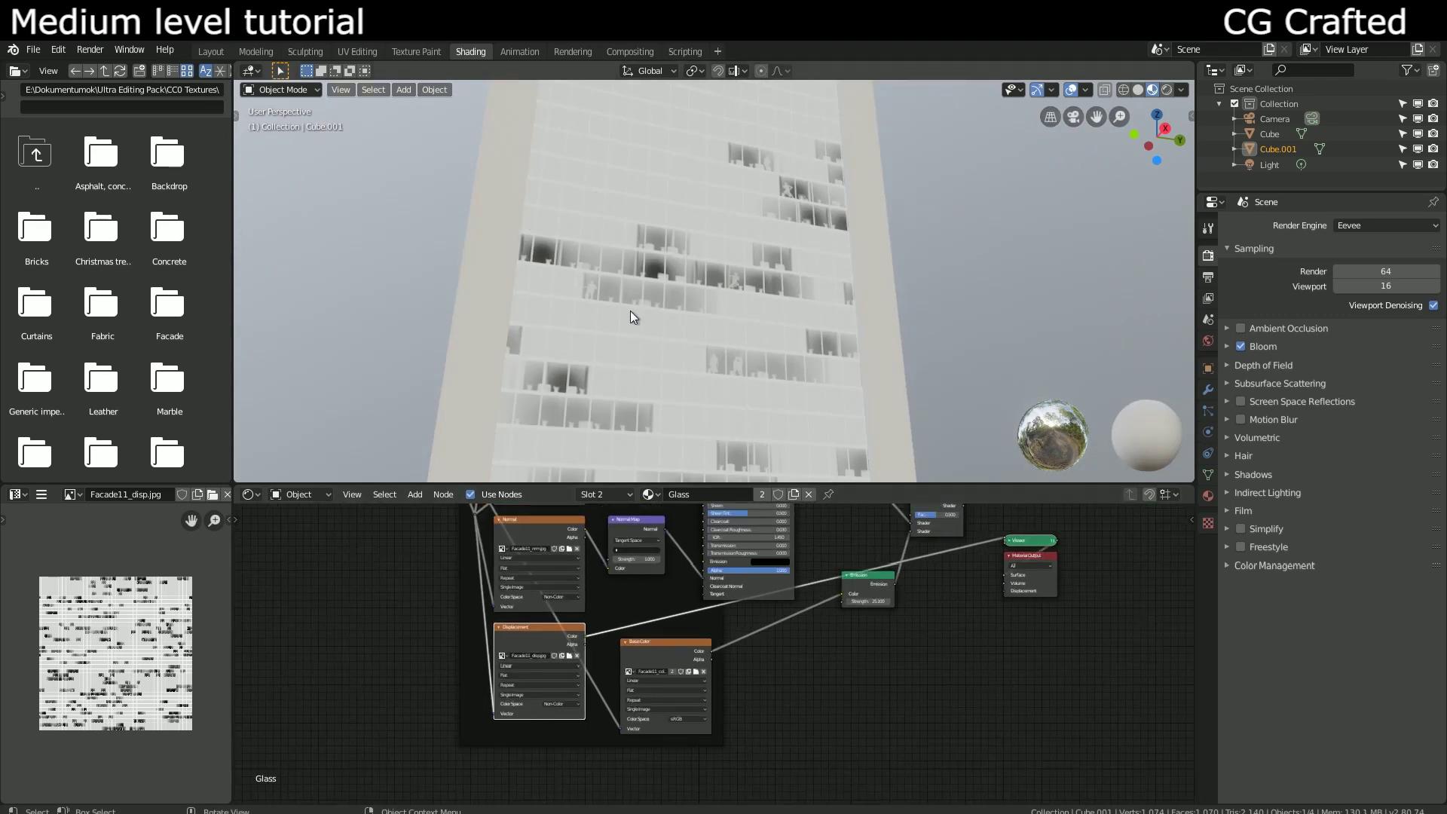
mouse_move(630, 312)
middle_mouse_down()
mouse_move(742, 338)
mouse_move(743, 406)
mouse_move(541, 423)
mouse_move(392, 242)
mouse_move(792, 338)
mouse_move(766, 353)
middle_mouse_up()
scroll(793, 355, "up", 2)
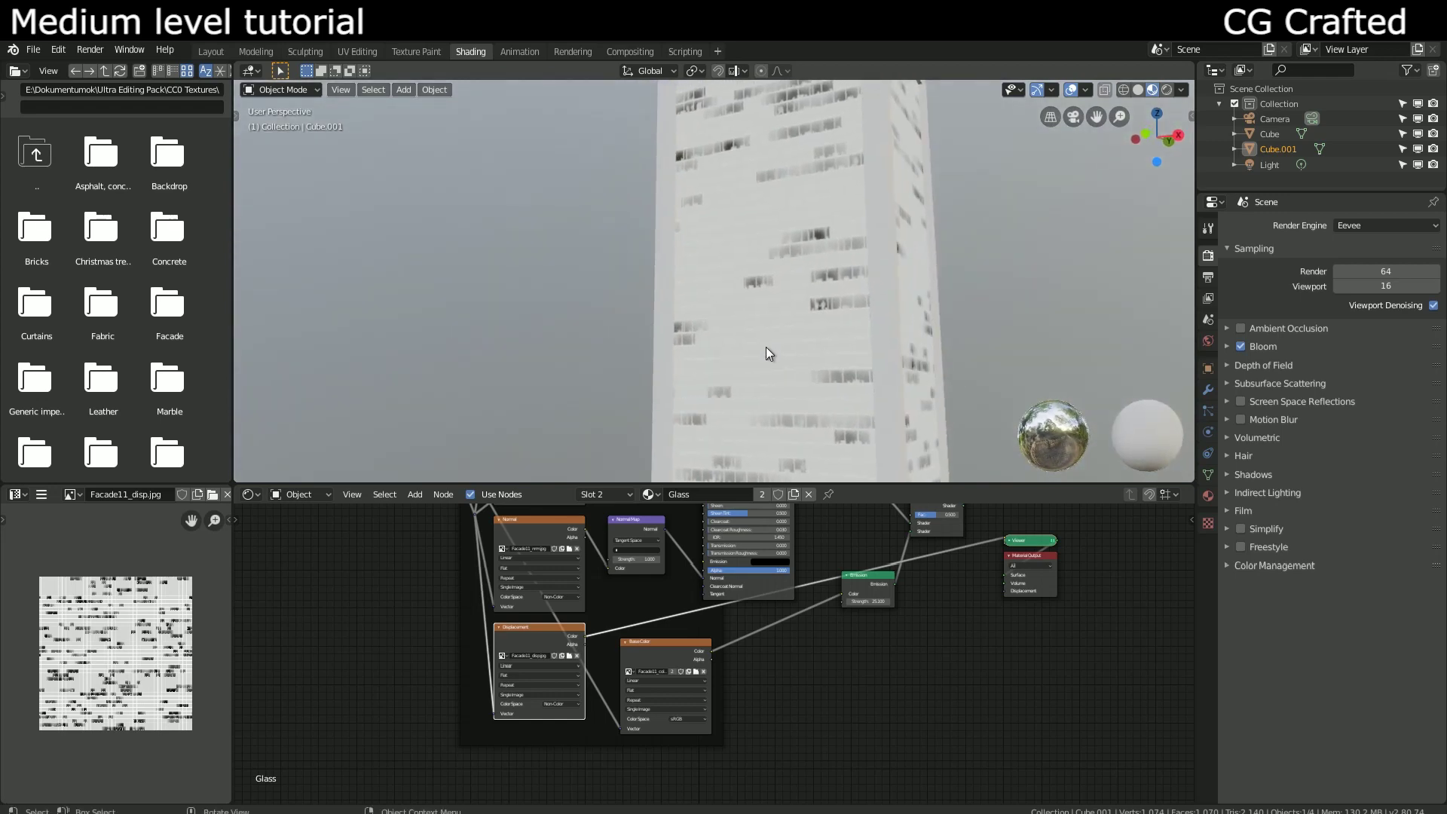
scroll(765, 353, "up", 5)
scroll(689, 378, "up", 2)
scroll(772, 635, "up", 2)
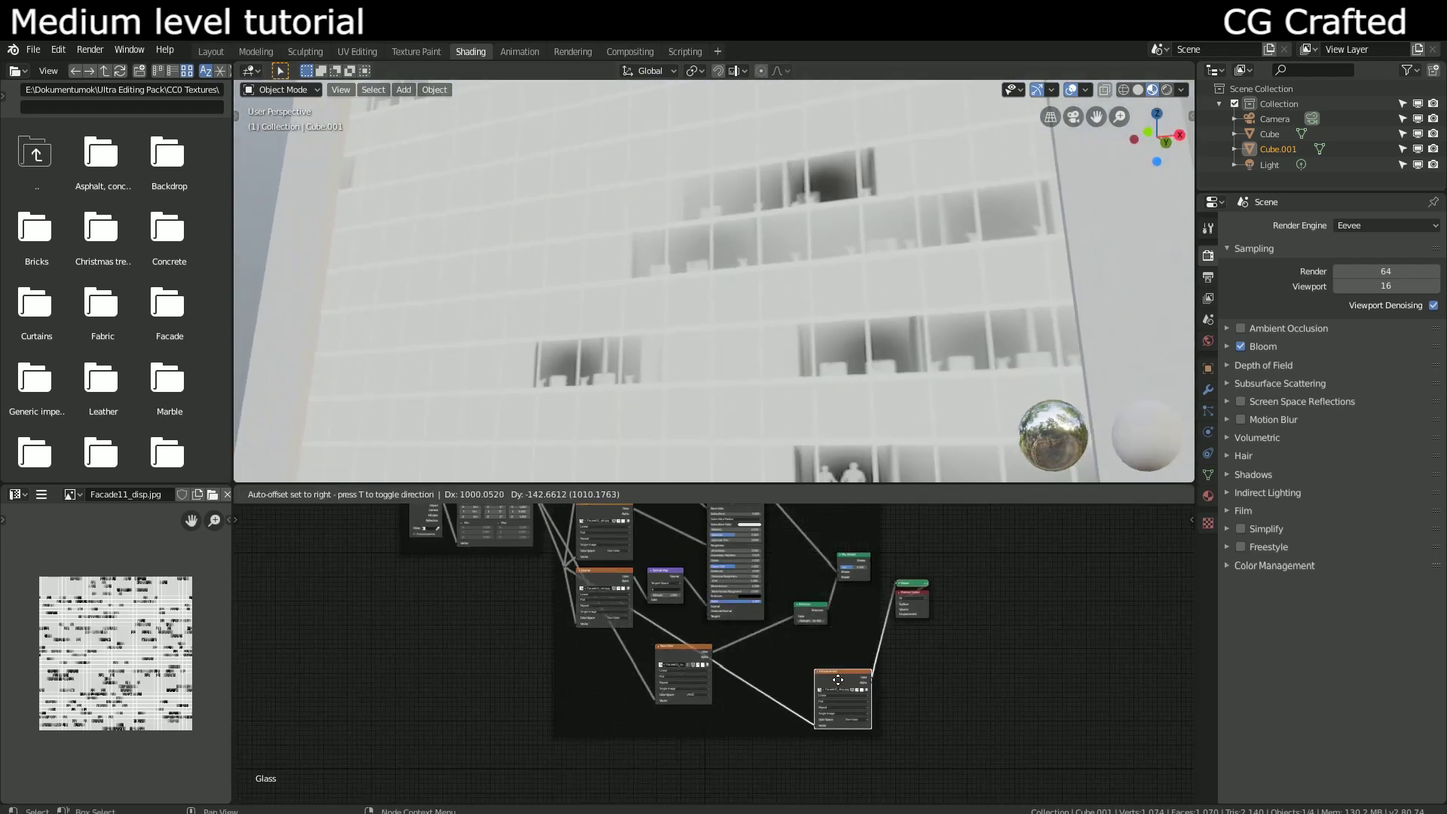
left_click_drag(602, 675, 784, 691)
middle_click_drag(807, 660, 716, 657)
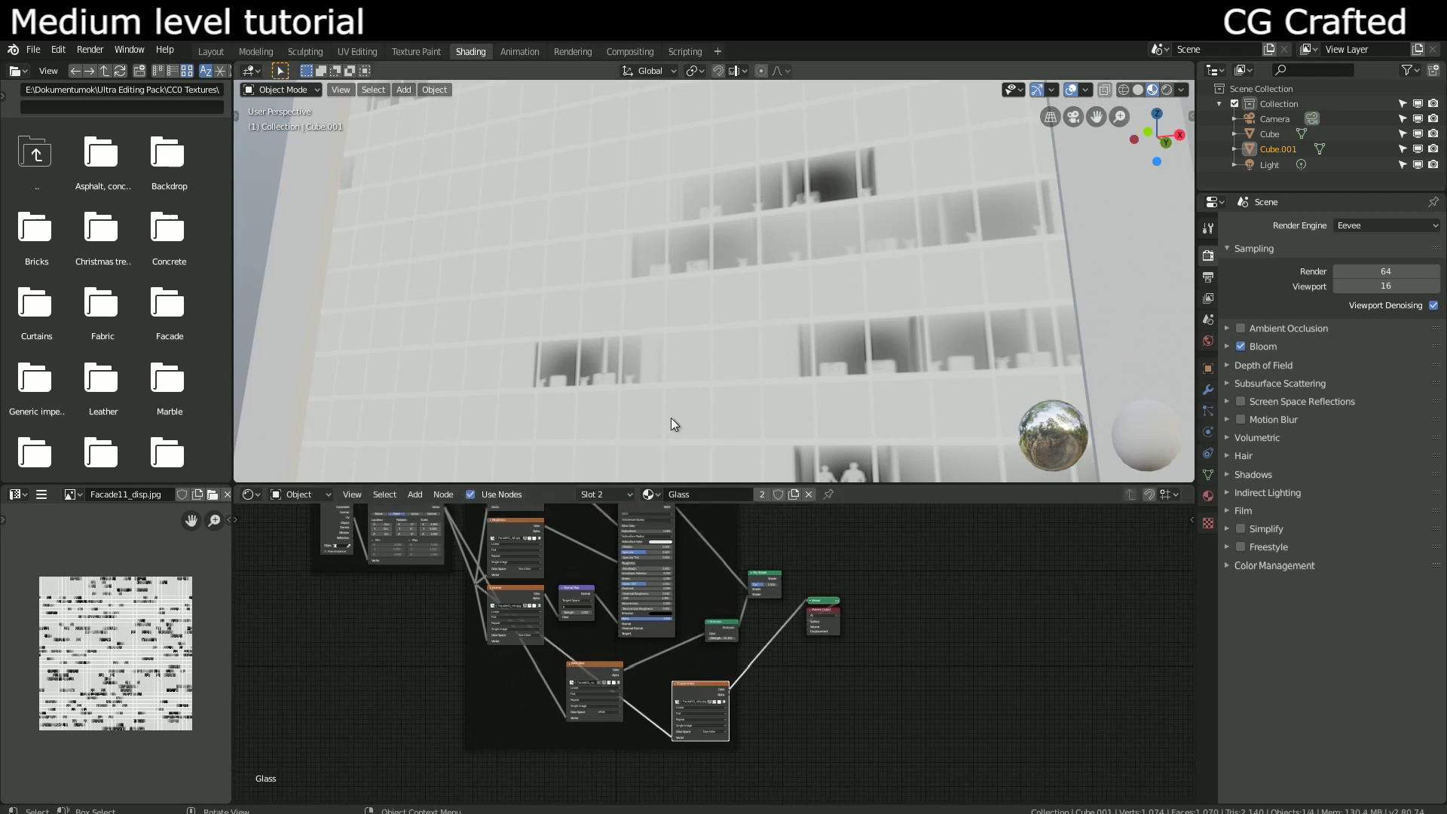
scroll(664, 374, "down", 3)
mouse_move(627, 389)
middle_mouse_down()
mouse_move(621, 444)
mouse_move(807, 689)
mouse_move(616, 682)
middle_mouse_up()
scroll(796, 673, "up", 2)
scroll(792, 661, "up", 2)
scroll(597, 721, "up", 1)
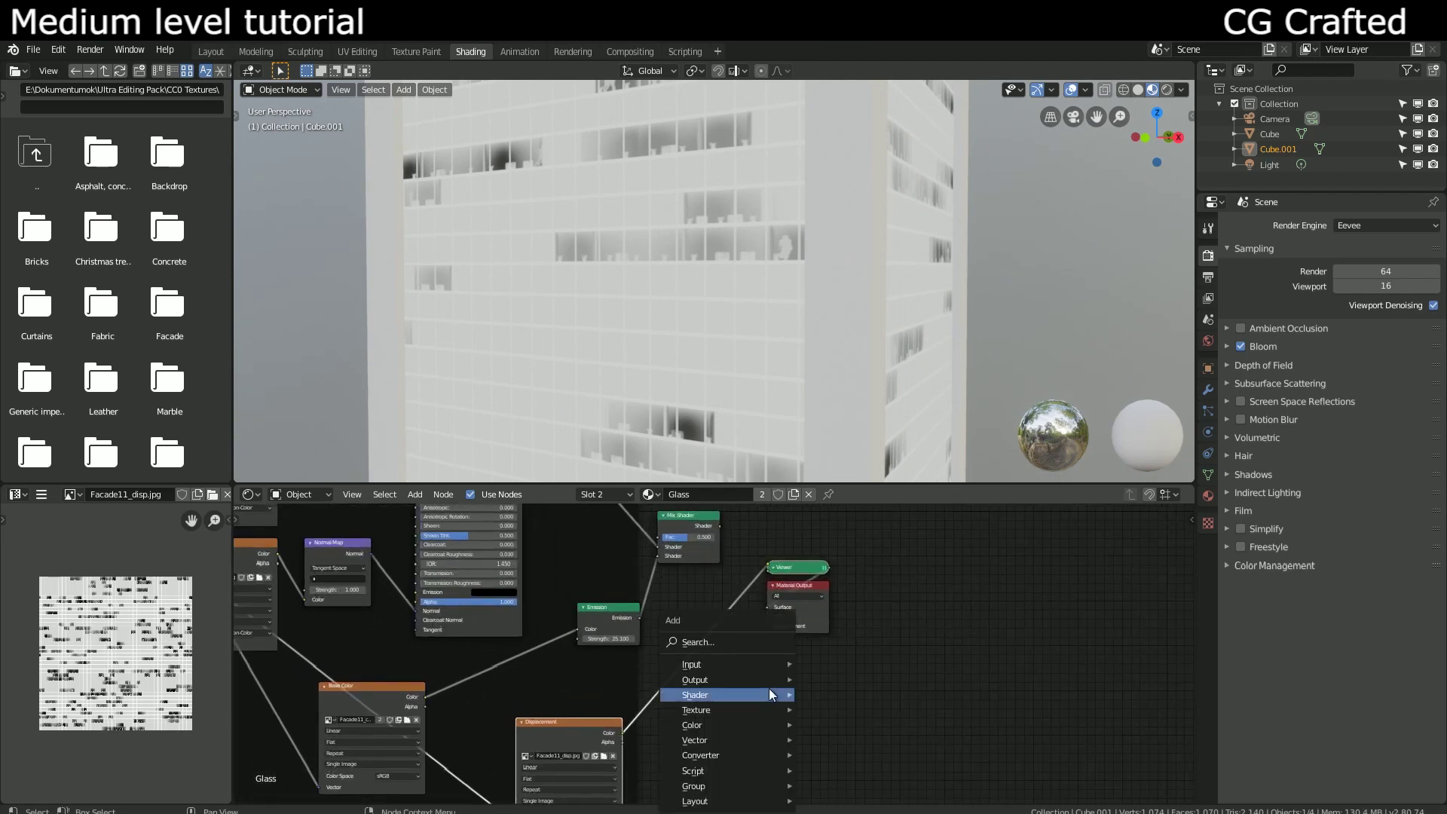
Step: Insert a ColorRamp between the Displacement texture and the Viewer preview
key("Escape")
key("shift+a")
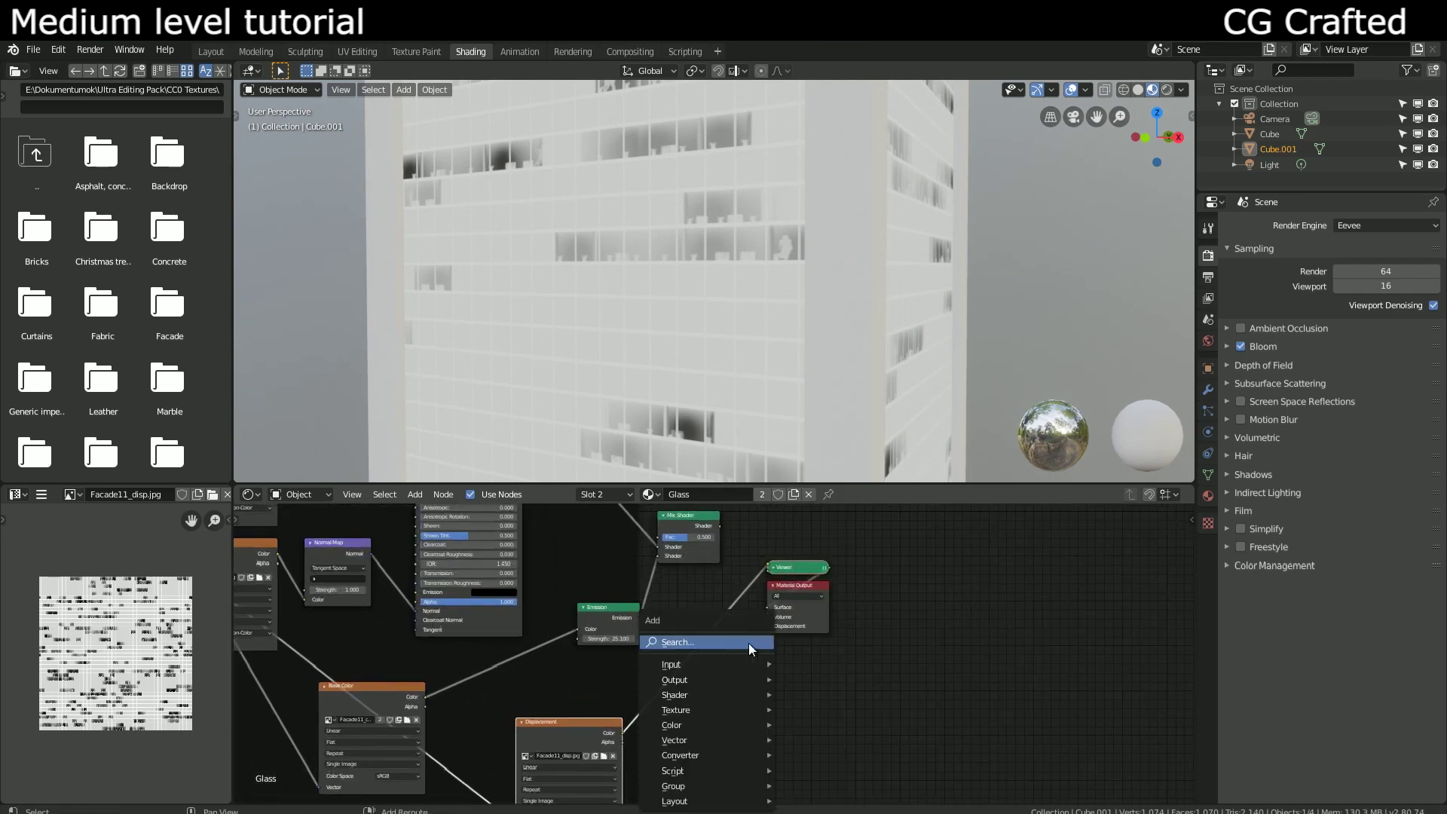
left_click(748, 644)
type("ramp")
key("Return")
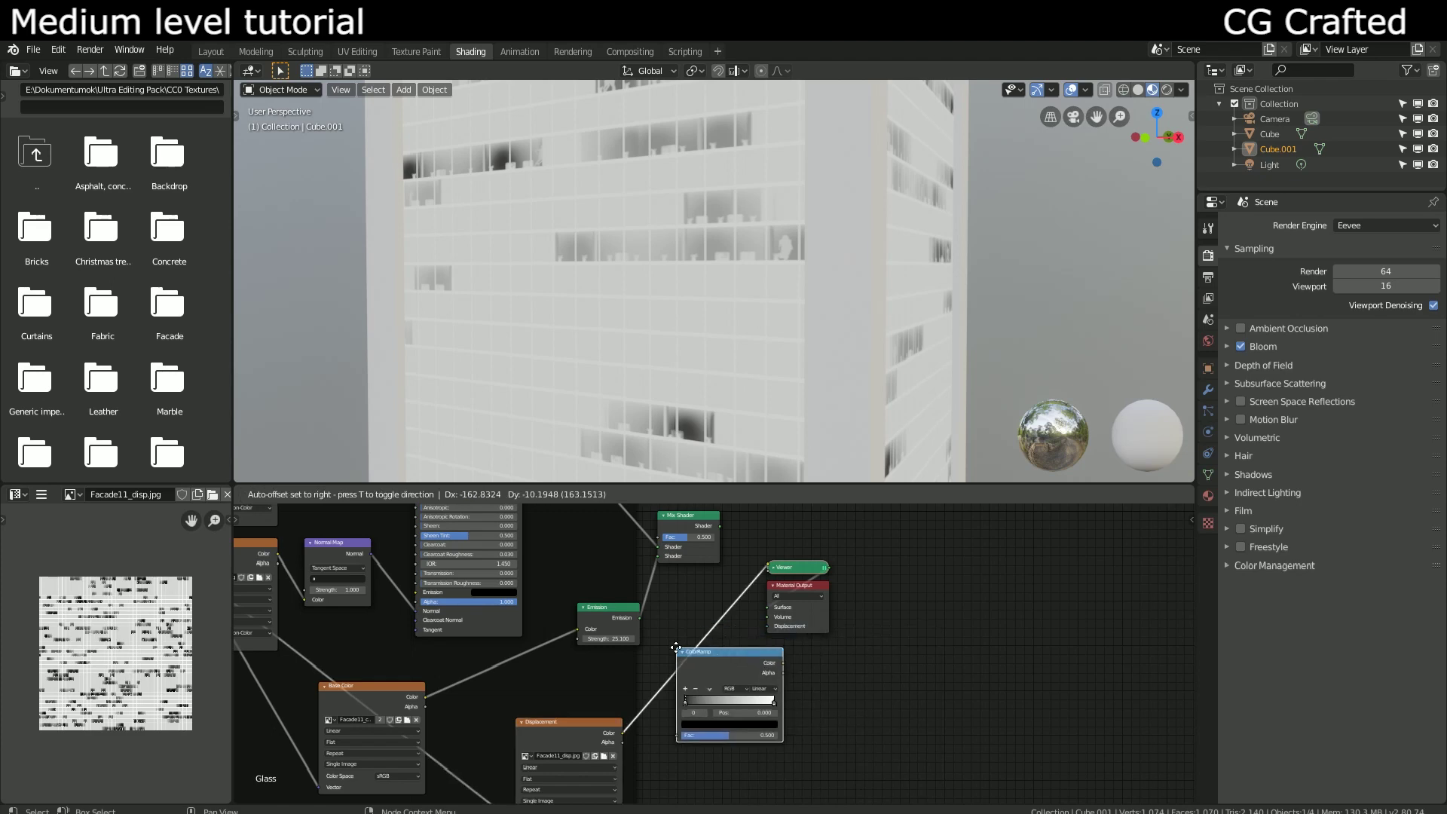
left_click(676, 648)
scroll(557, 261, "up", 2)
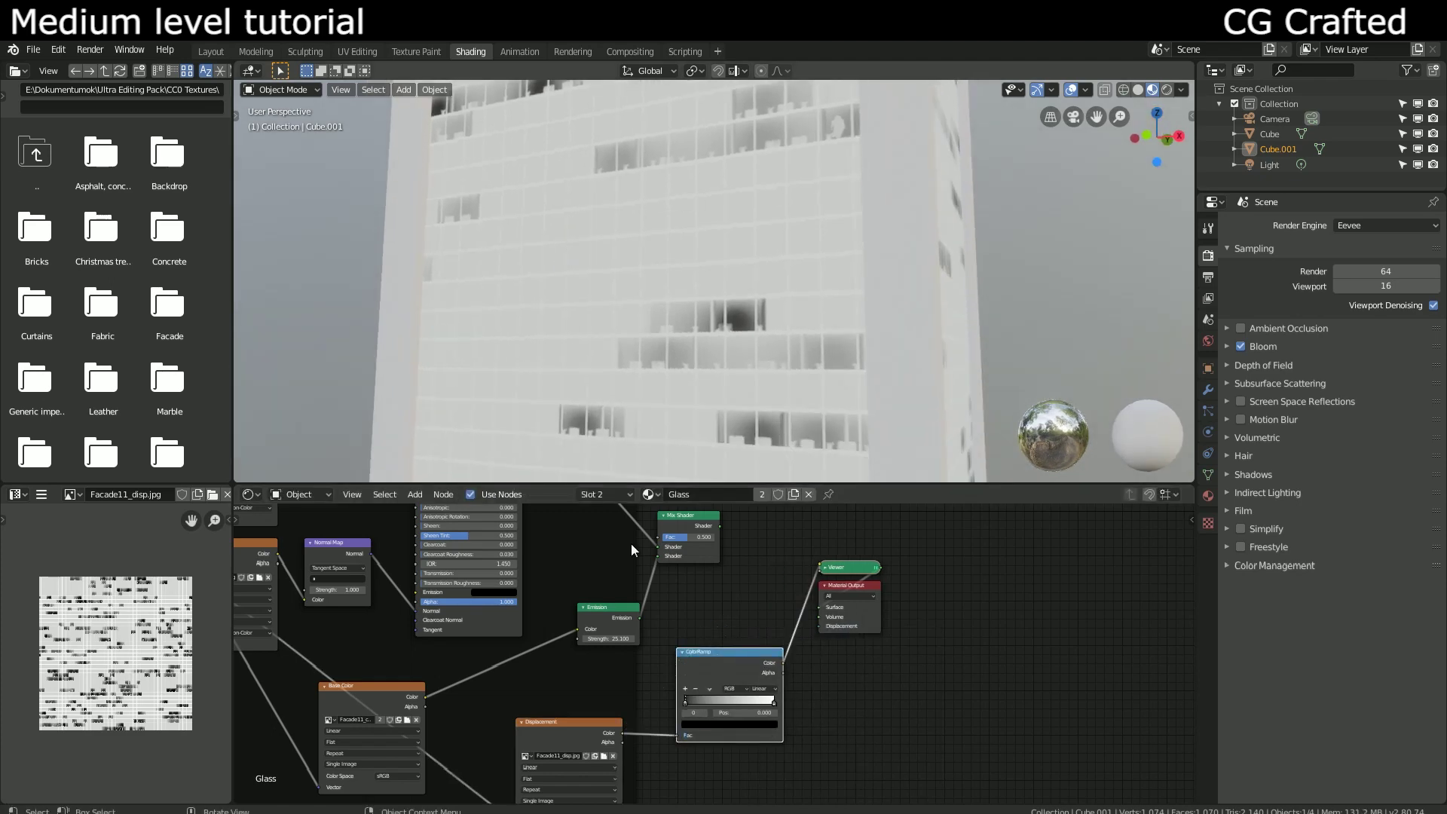
scroll(674, 694, "up", 2)
Step: Move the ramp's white stop to 0.755 and black stop to 0.414
mouse_move(673, 727)
left_mouse_down()
mouse_move(729, 709)
mouse_move(633, 717)
mouse_move(675, 716)
left_mouse_up()
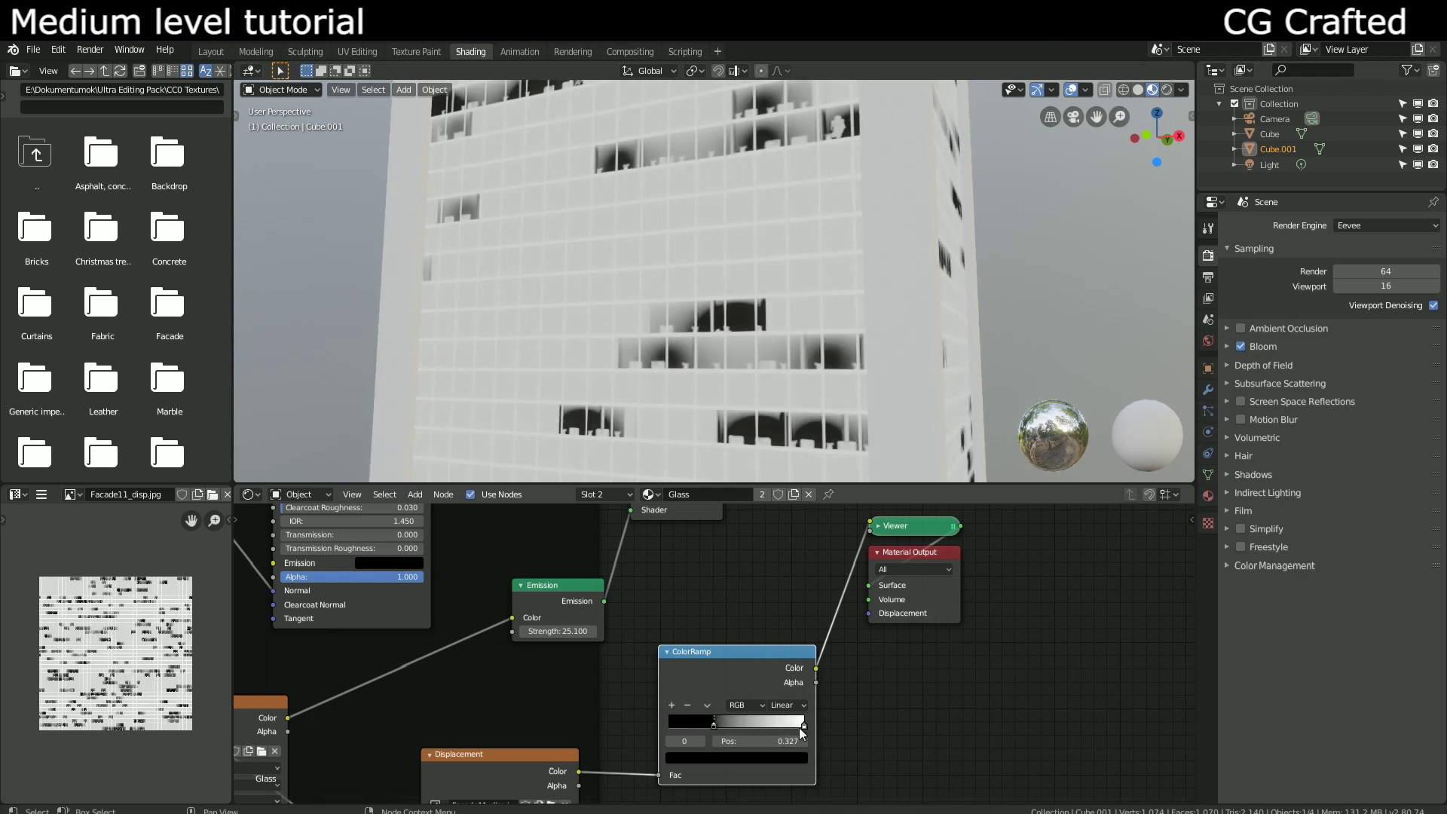
left_click_drag(801, 727, 763, 724)
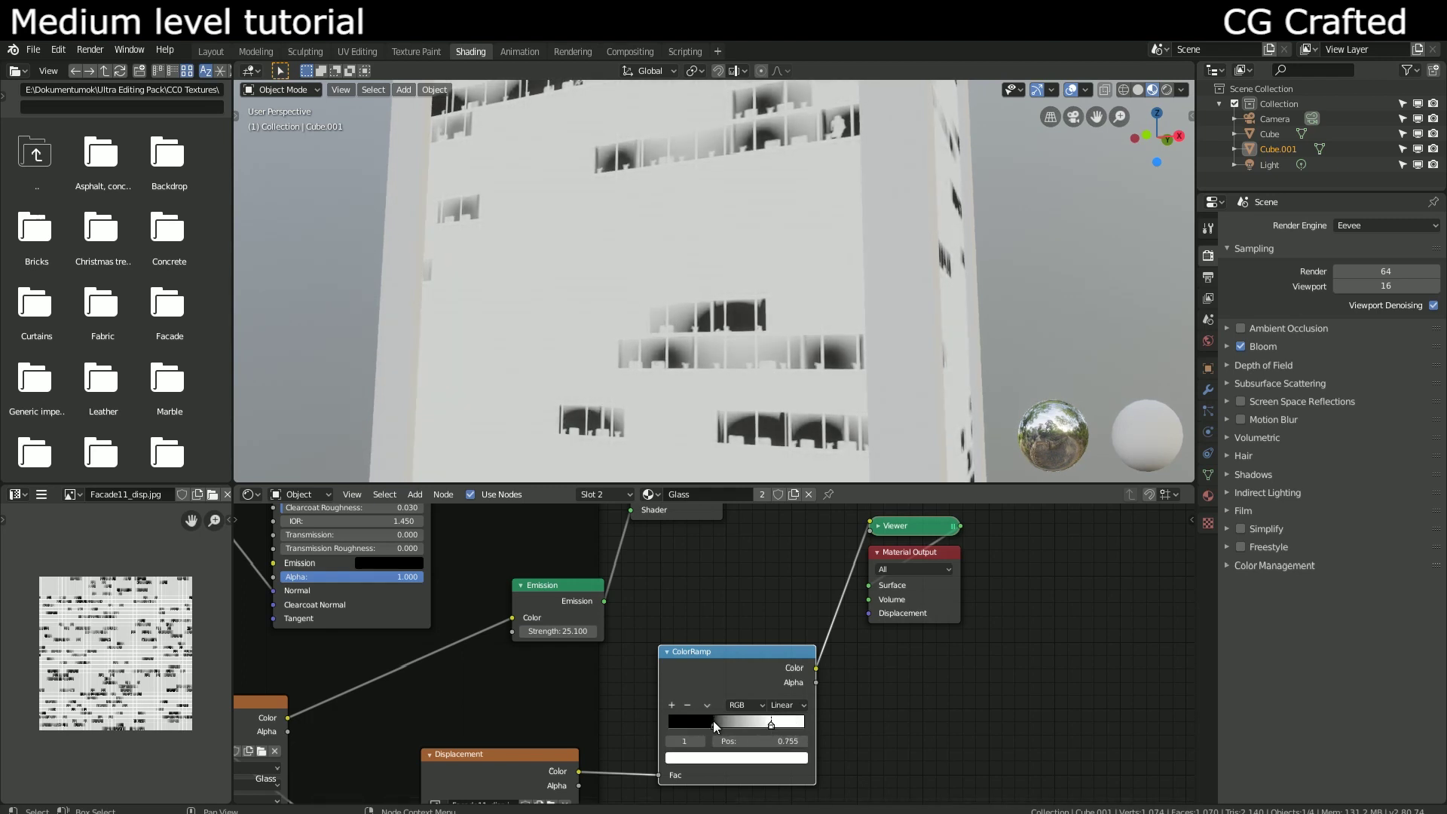
left_click_drag(714, 720, 725, 720)
scroll(776, 663, "down", 2)
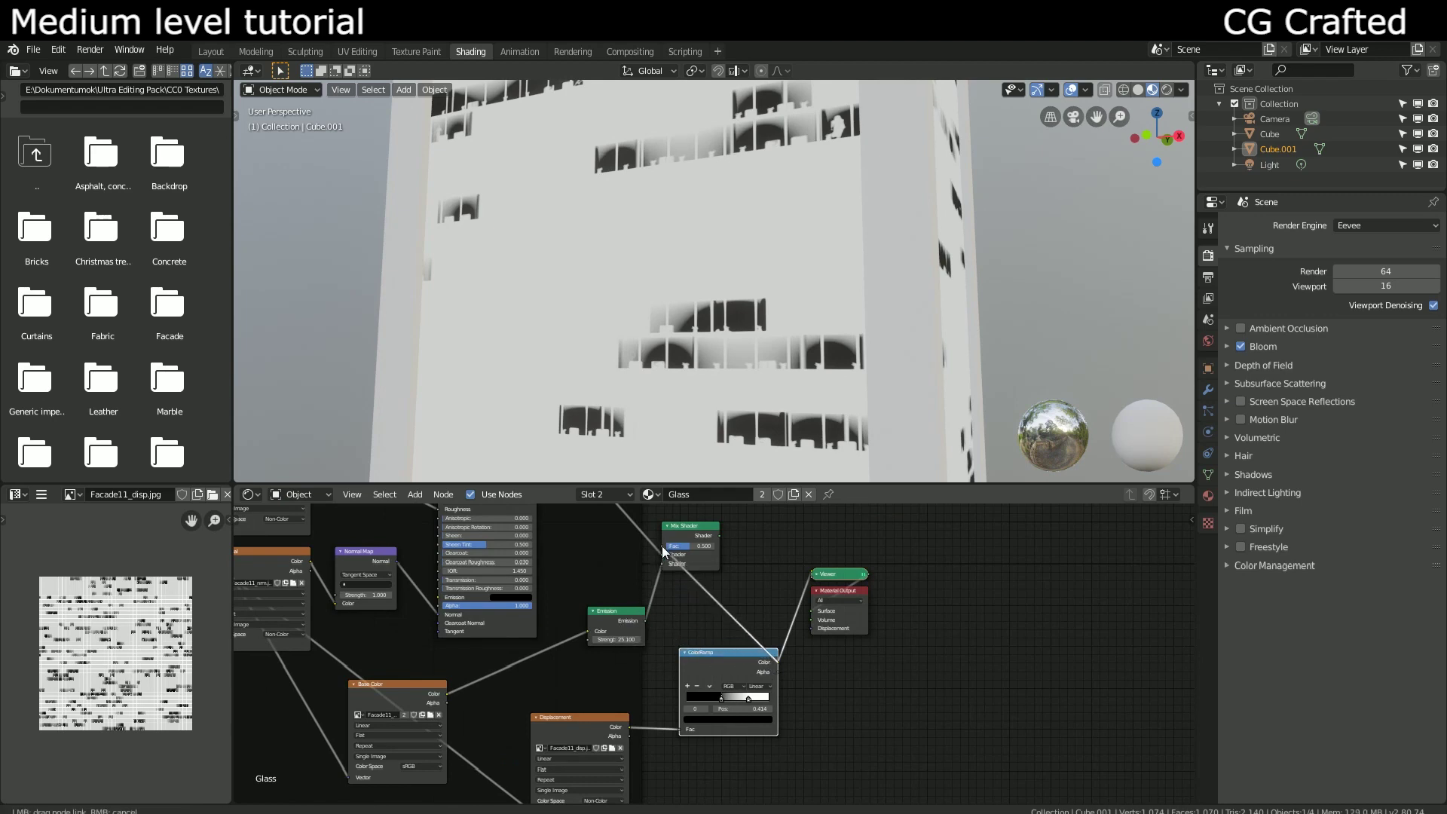
Step: Drive the Mix Shader Fac with the ColorRamp and remove the Viewer preview
left_click_drag(654, 558, 661, 544)
left_click(693, 523, "ctrl+shift")
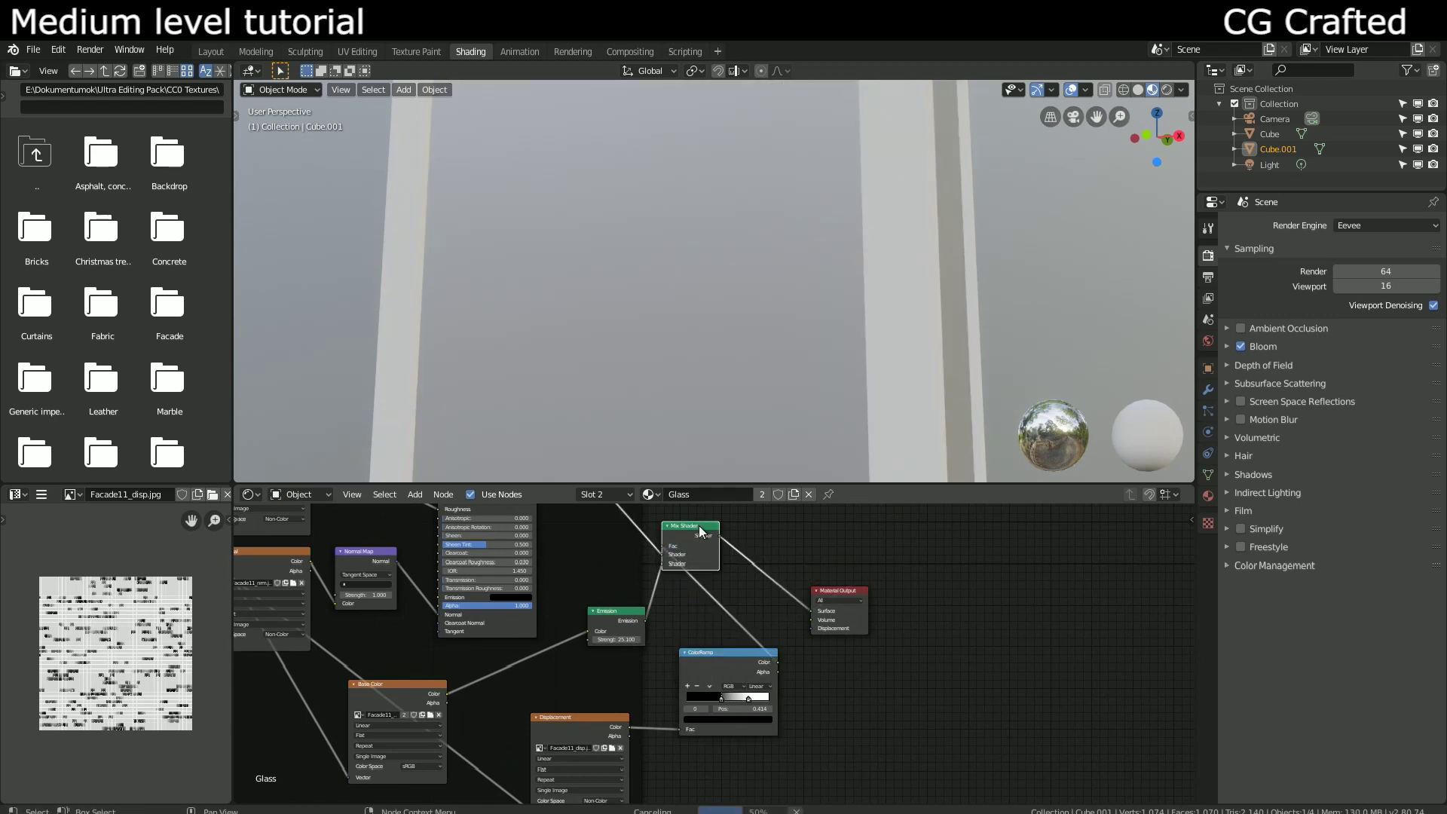
middle_click_drag(639, 360, 619, 353)
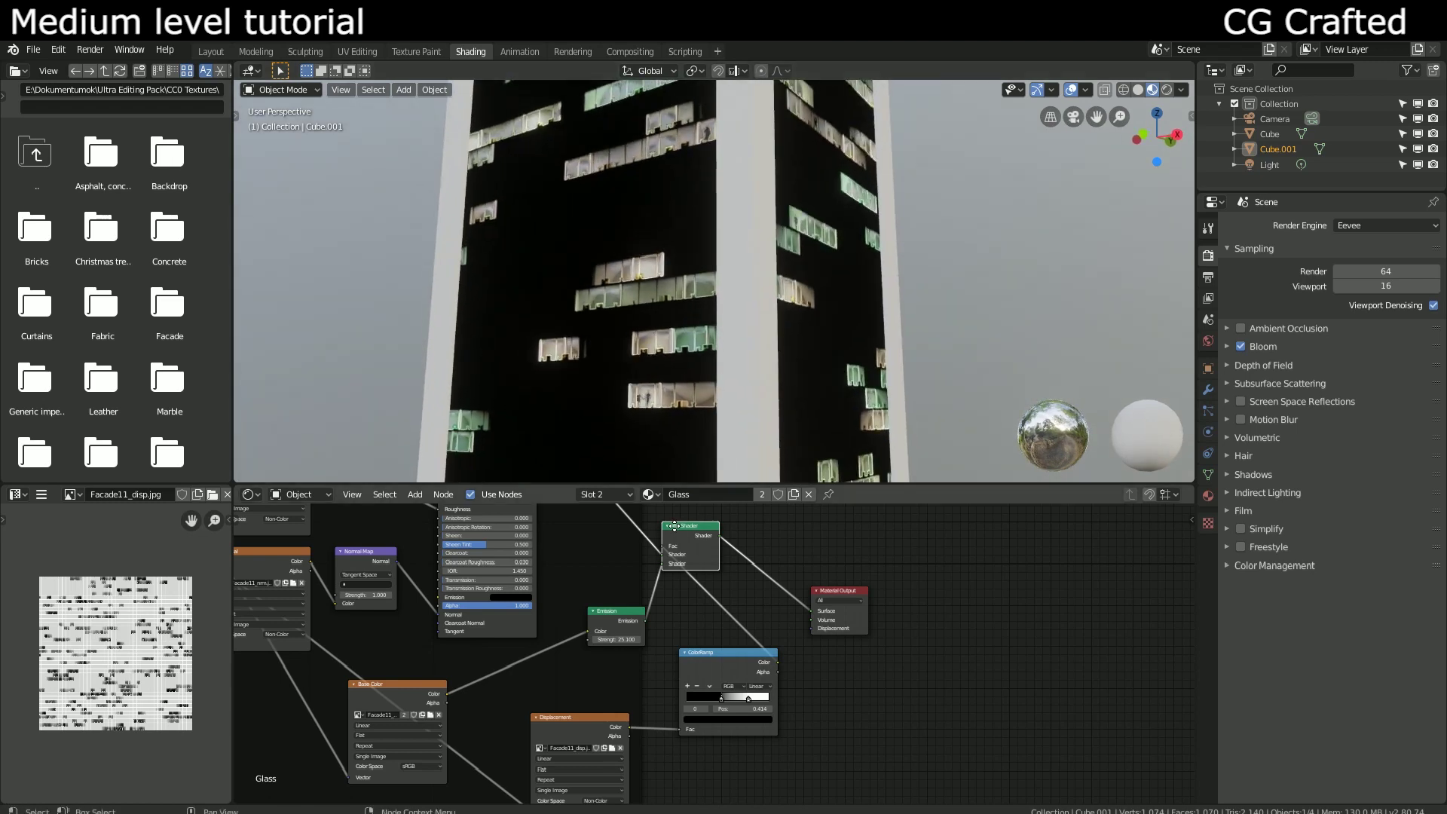
scroll(585, 706, "up", 2)
scroll(584, 706, "up", 3)
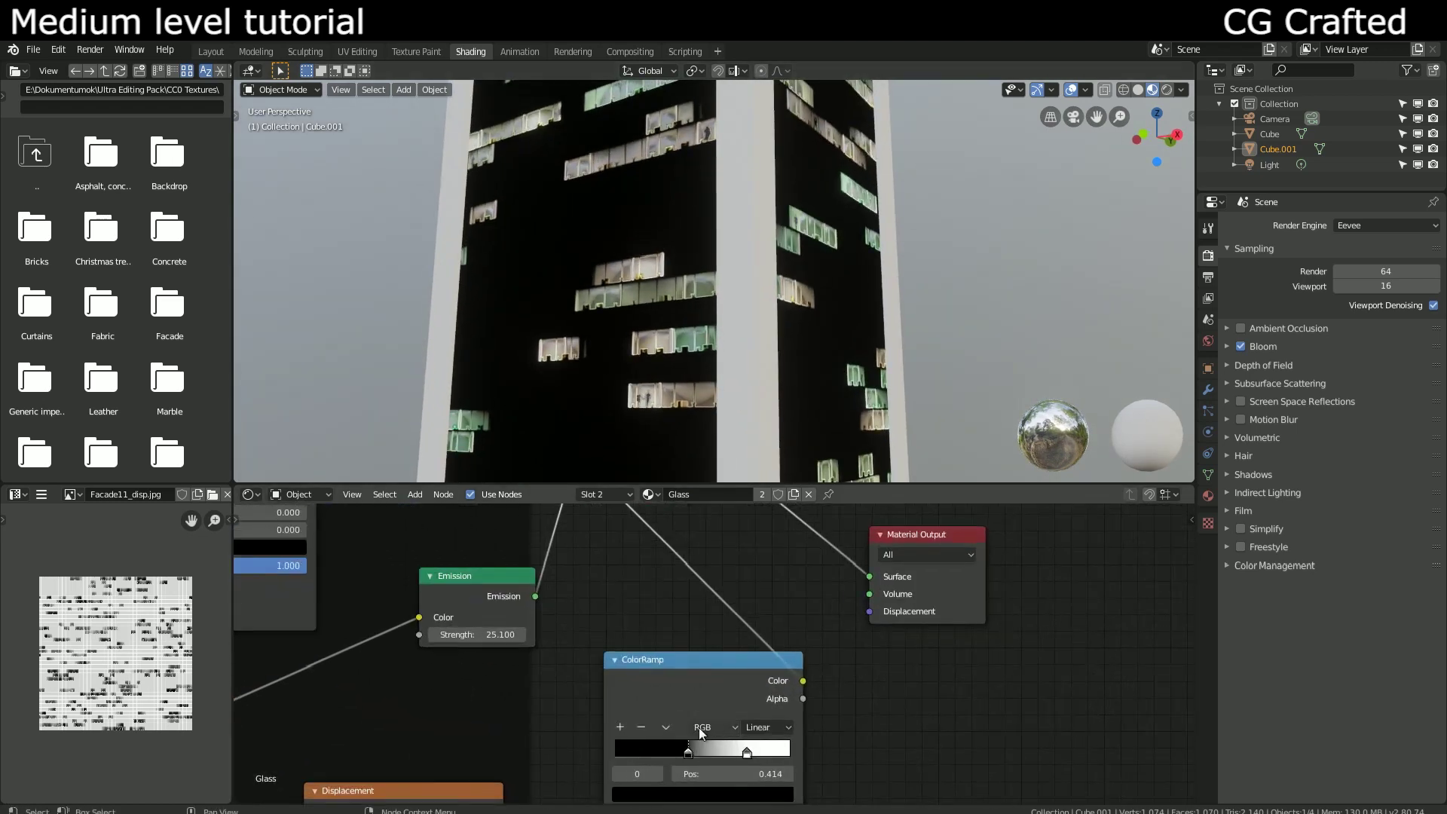
scroll(706, 685, "up", 1)
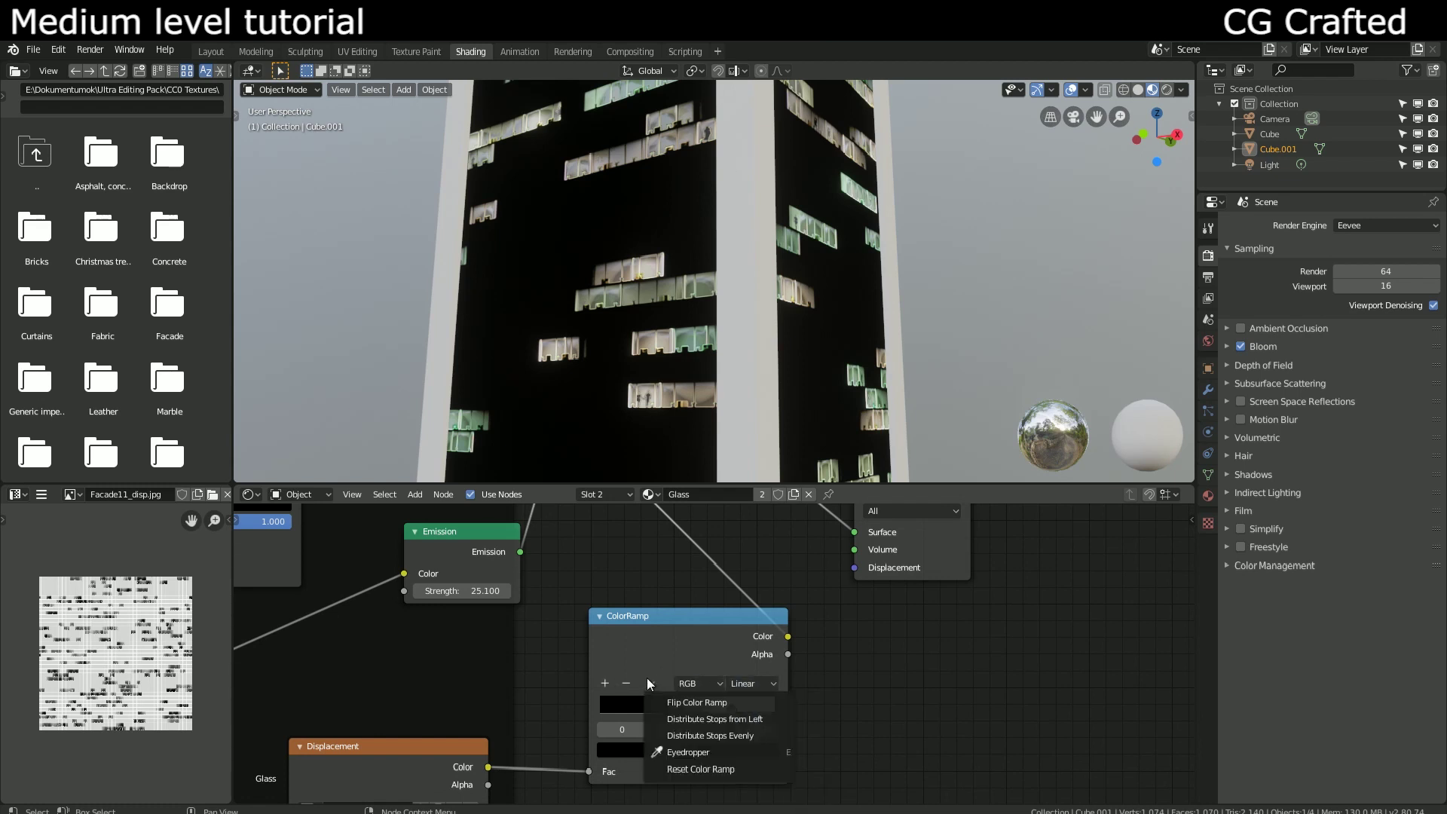
Step: Flip the color ramp and move its second stop to 0.468
left_click(658, 702)
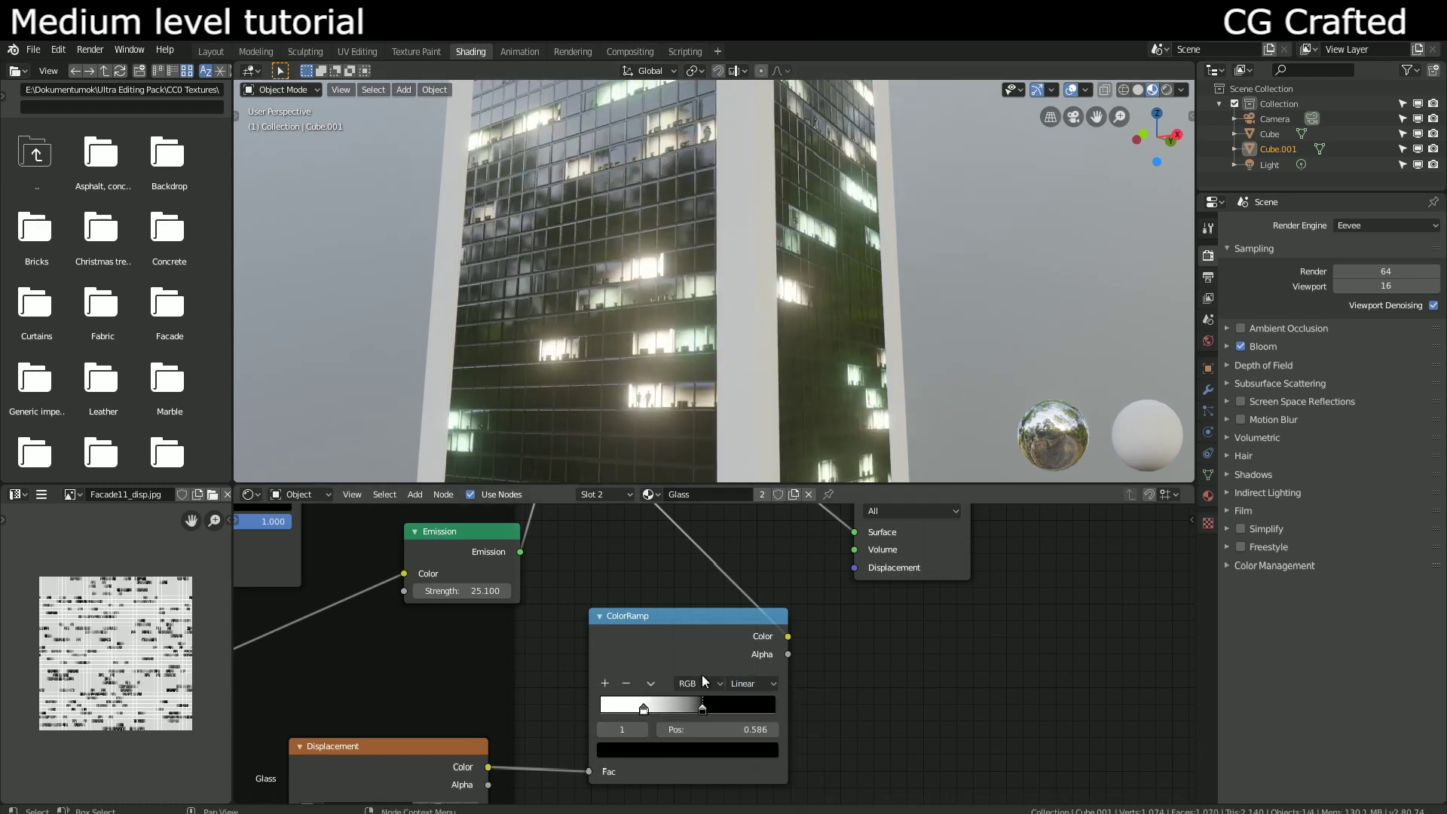
left_click_drag(710, 709, 672, 699)
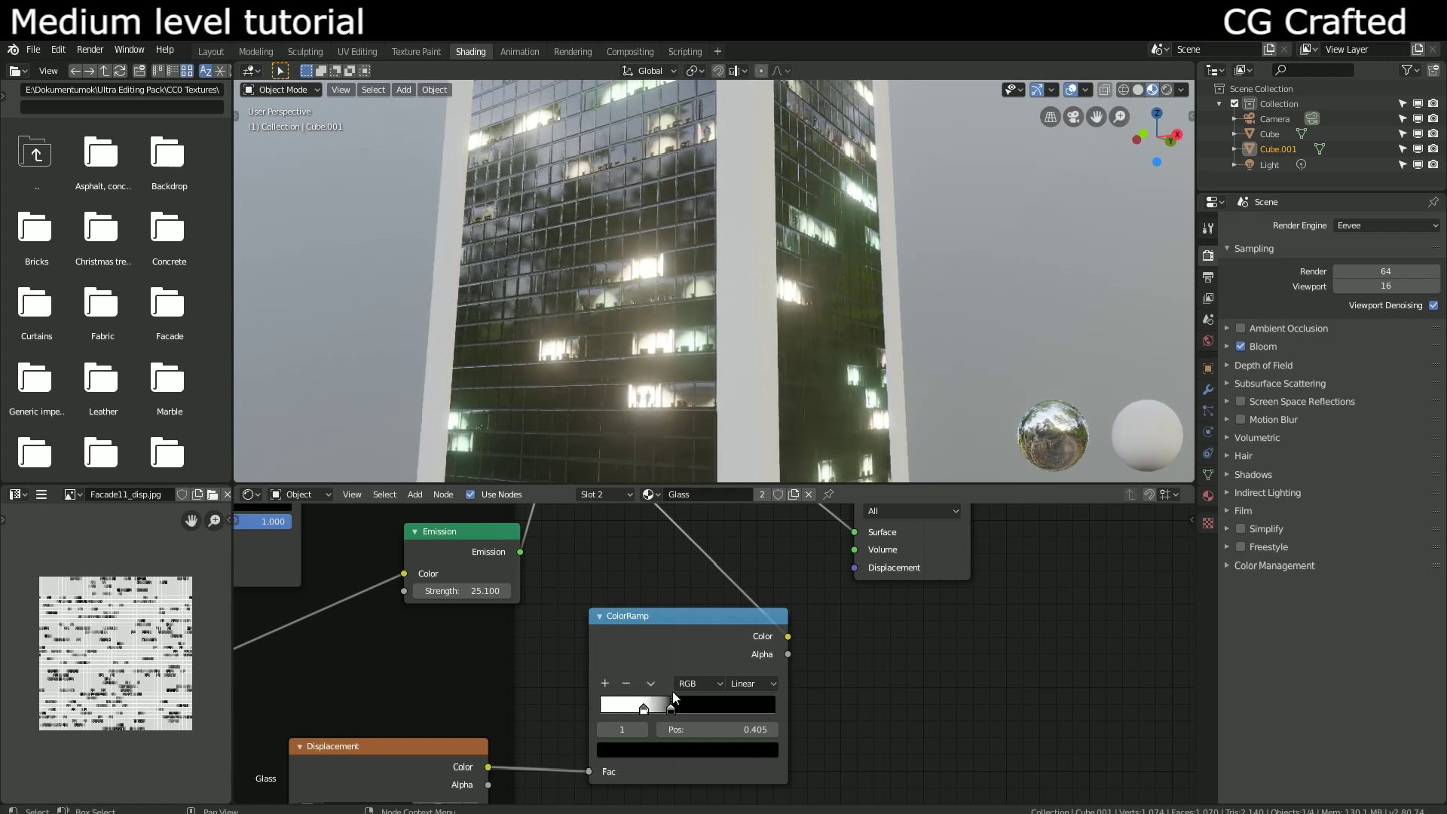
left_click_drag(672, 691, 704, 709)
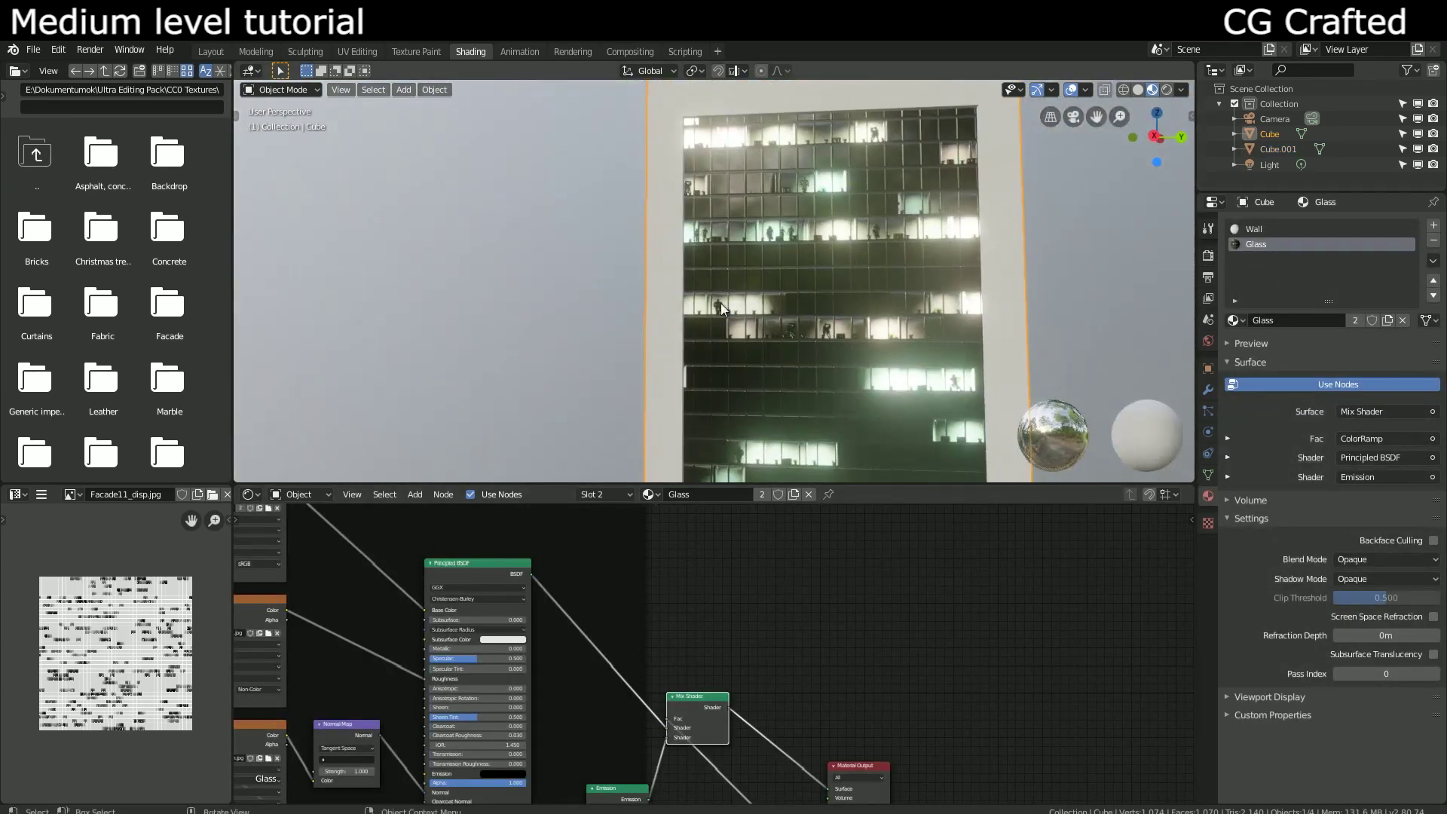
Step: Add a Bevel modifier to the tower with 0.01 m width and 3 segments
mouse_move(721, 307)
middle_mouse_down()
mouse_move(776, 245)
mouse_move(1228, 274)
middle_mouse_up()
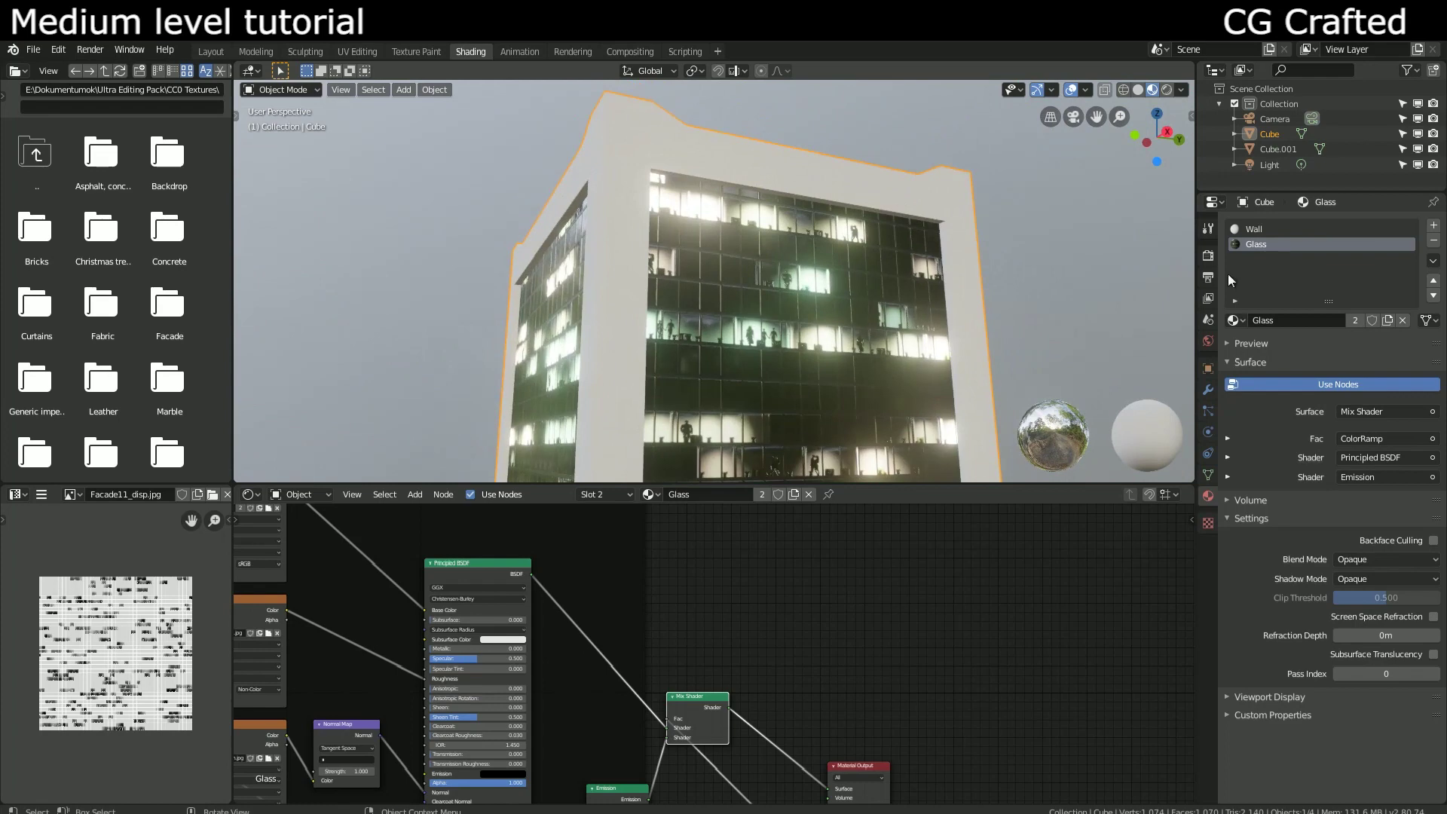
left_click(1214, 393)
left_click(1260, 222)
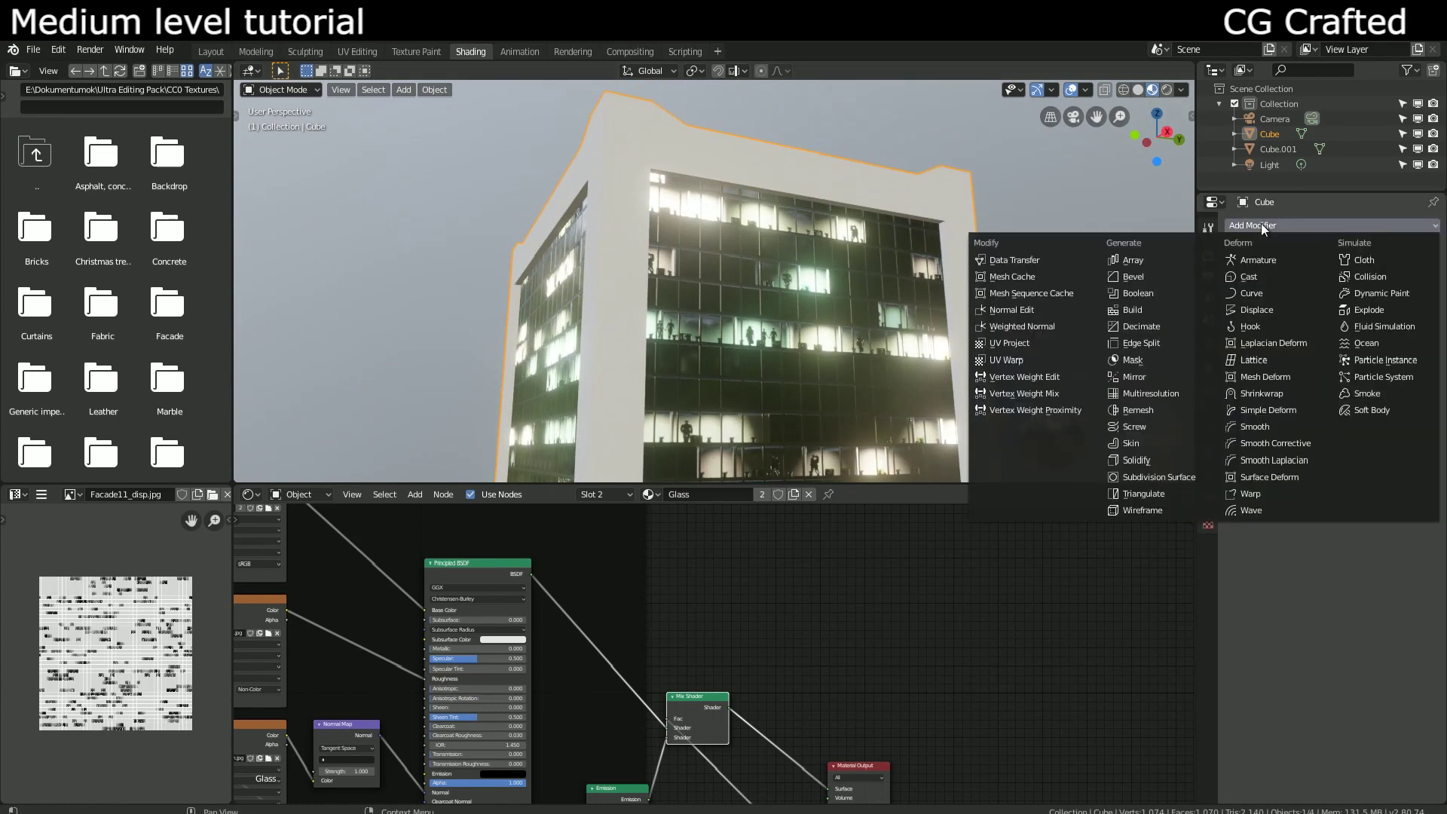
left_click(1167, 277)
scroll(669, 399, "up", 3)
scroll(625, 318, "up", 4)
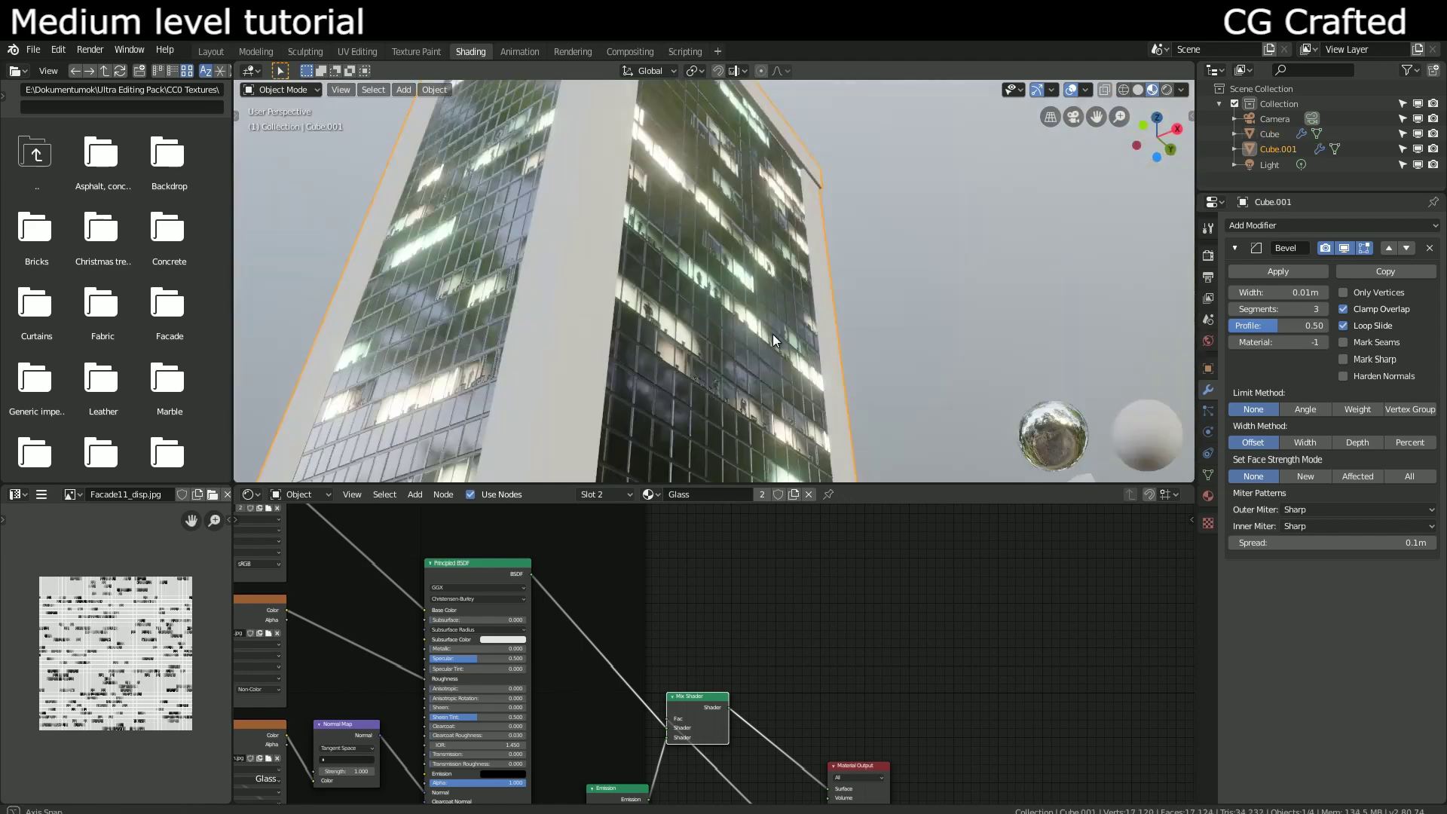
left_click(212, 51)
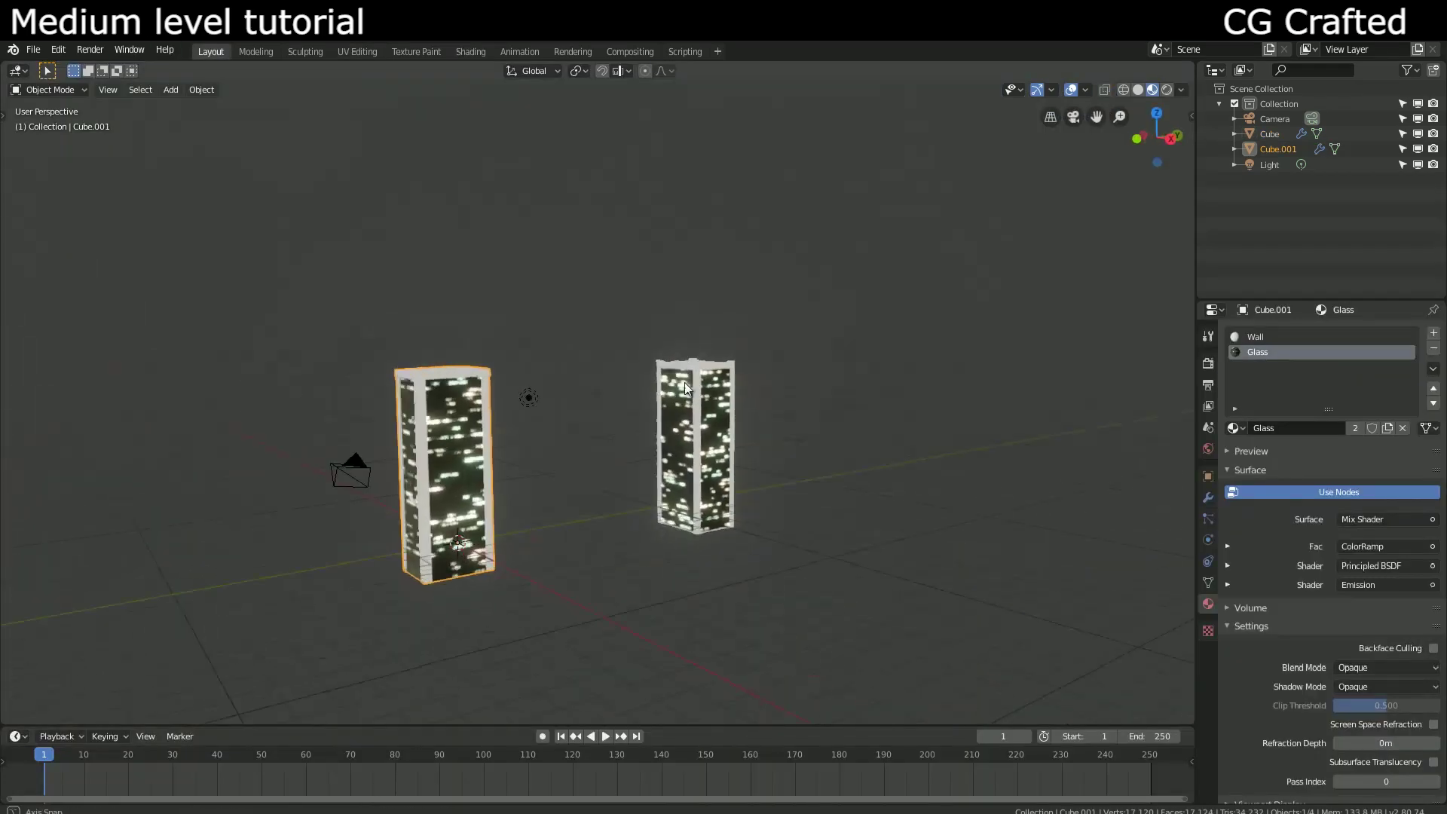
Step: Slide the second tower, Cube.001, along the Y axis
middle_click_drag(683, 382, 446, 441)
key("y")
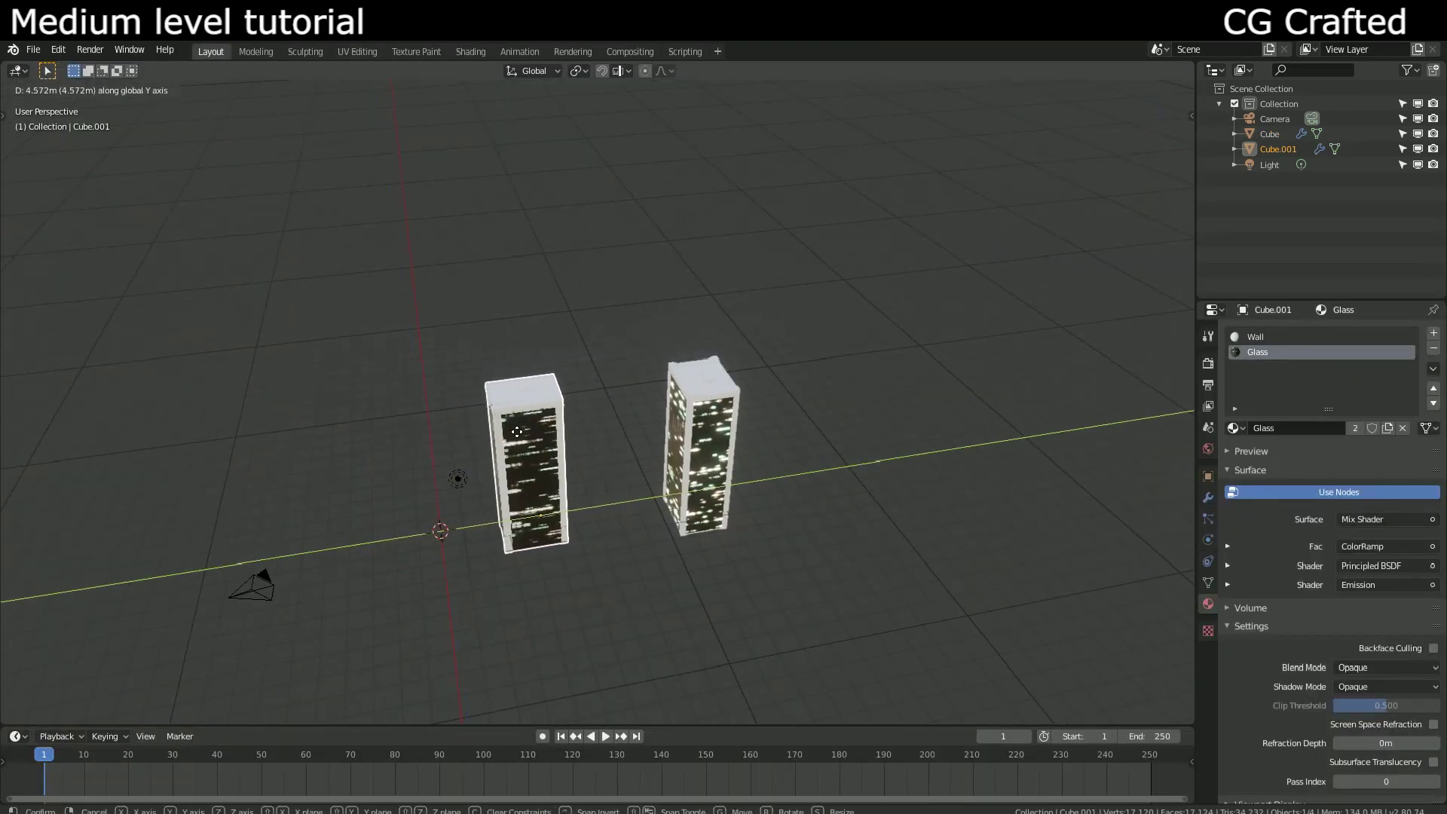
left_click(514, 433)
Step: Move and tilt the camera, then look through it with Numpad 0
left_click(254, 587)
key("g")
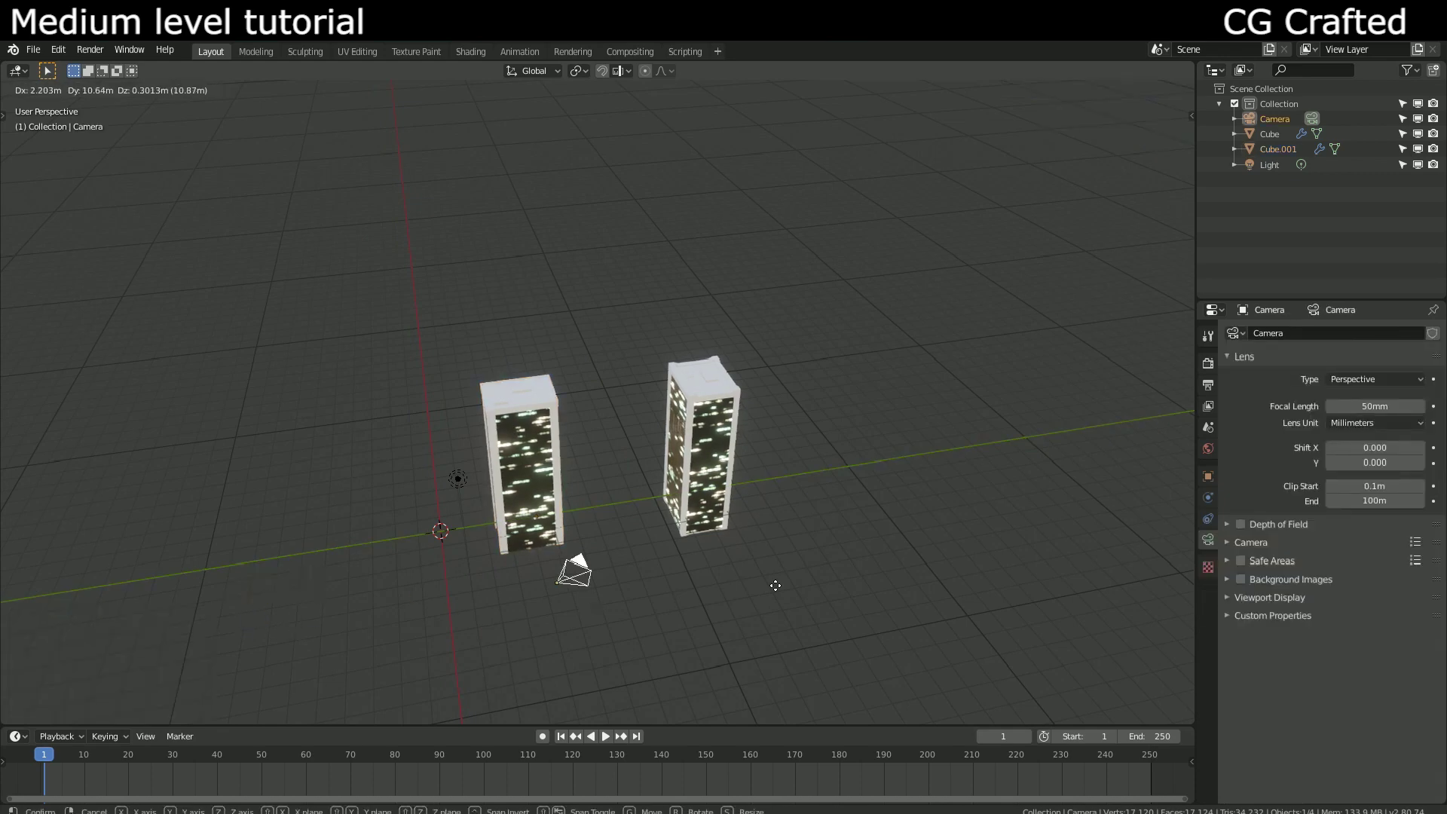
left_click(764, 594)
key("r")
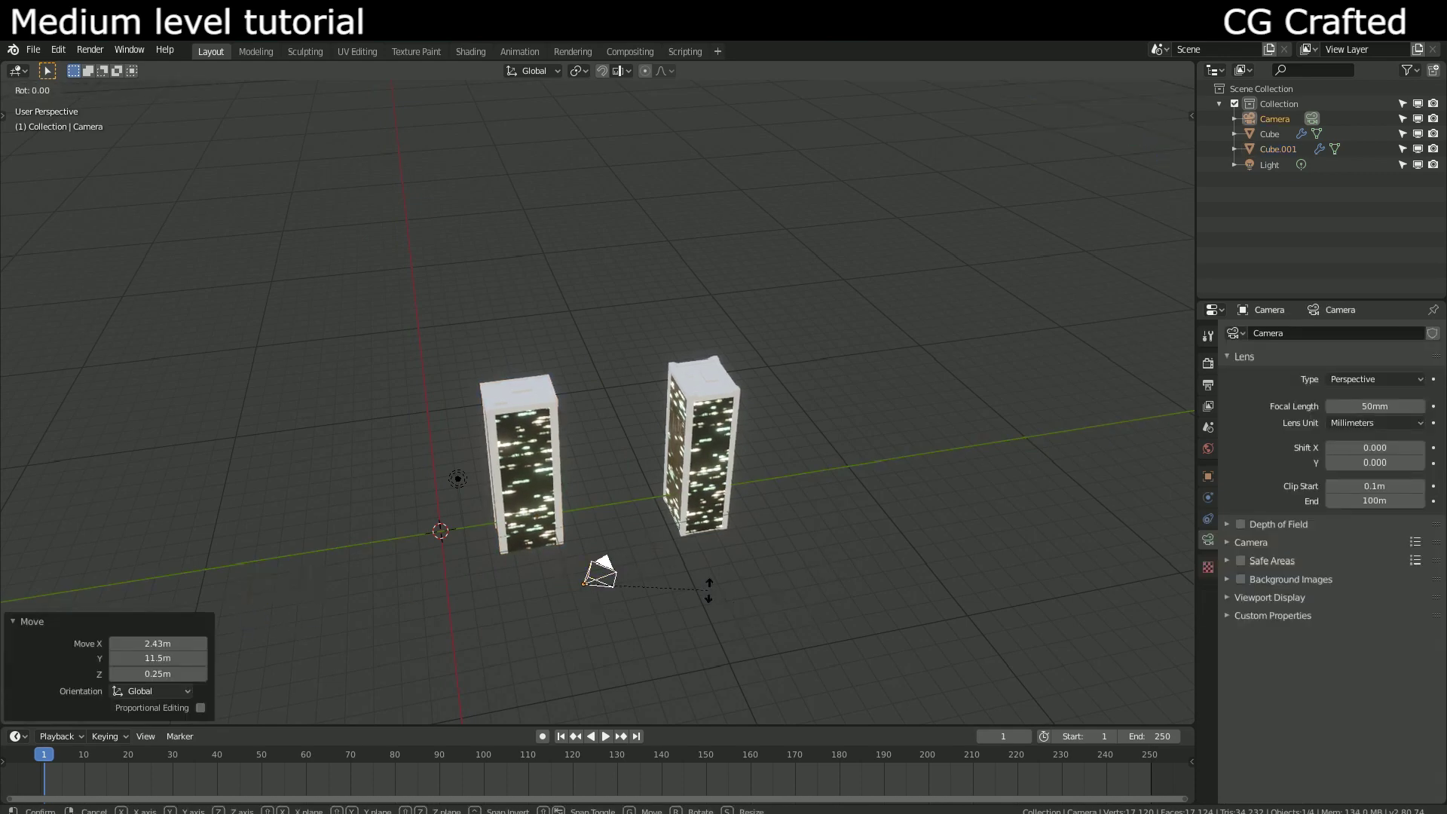
key("x")
key("x")
left_click(712, 545)
key("r")
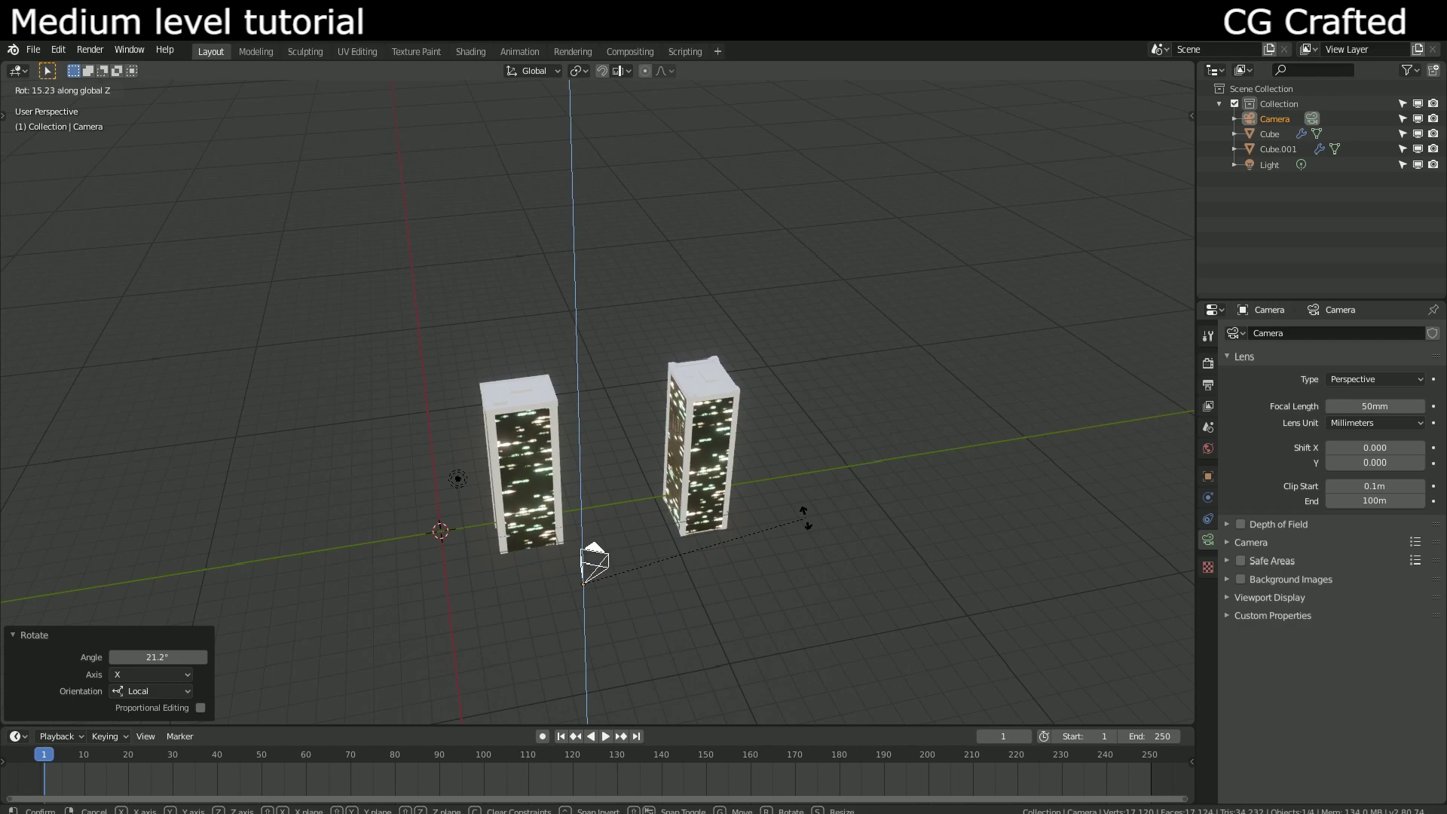
left_click(653, 462)
key("KP_0")
Step: Rotate the camera about Z, pull it back along local Y, and shift it sideways
key("r")
key("z")
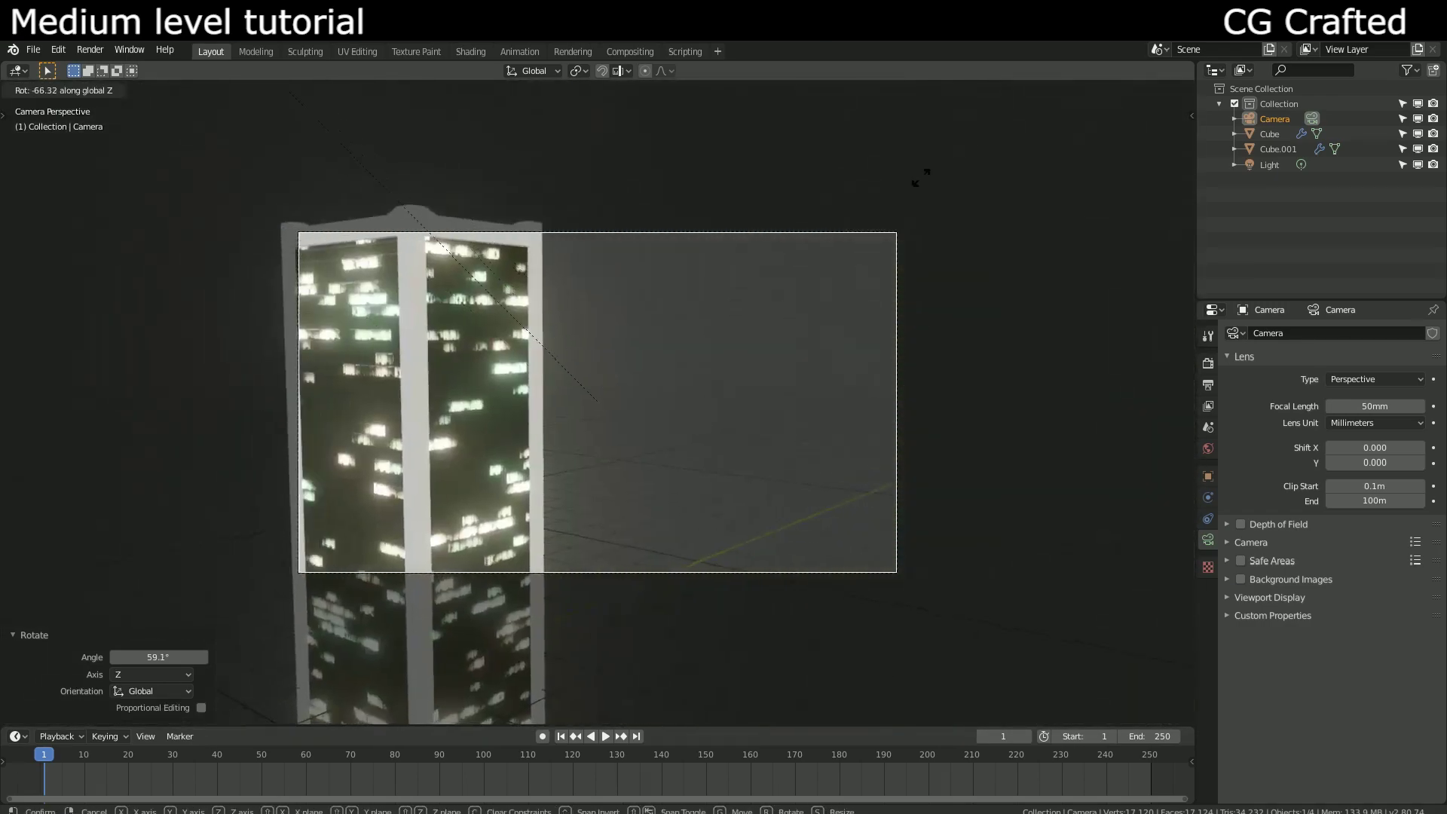
key("x")
key("x")
left_click(362, 271)
key("g")
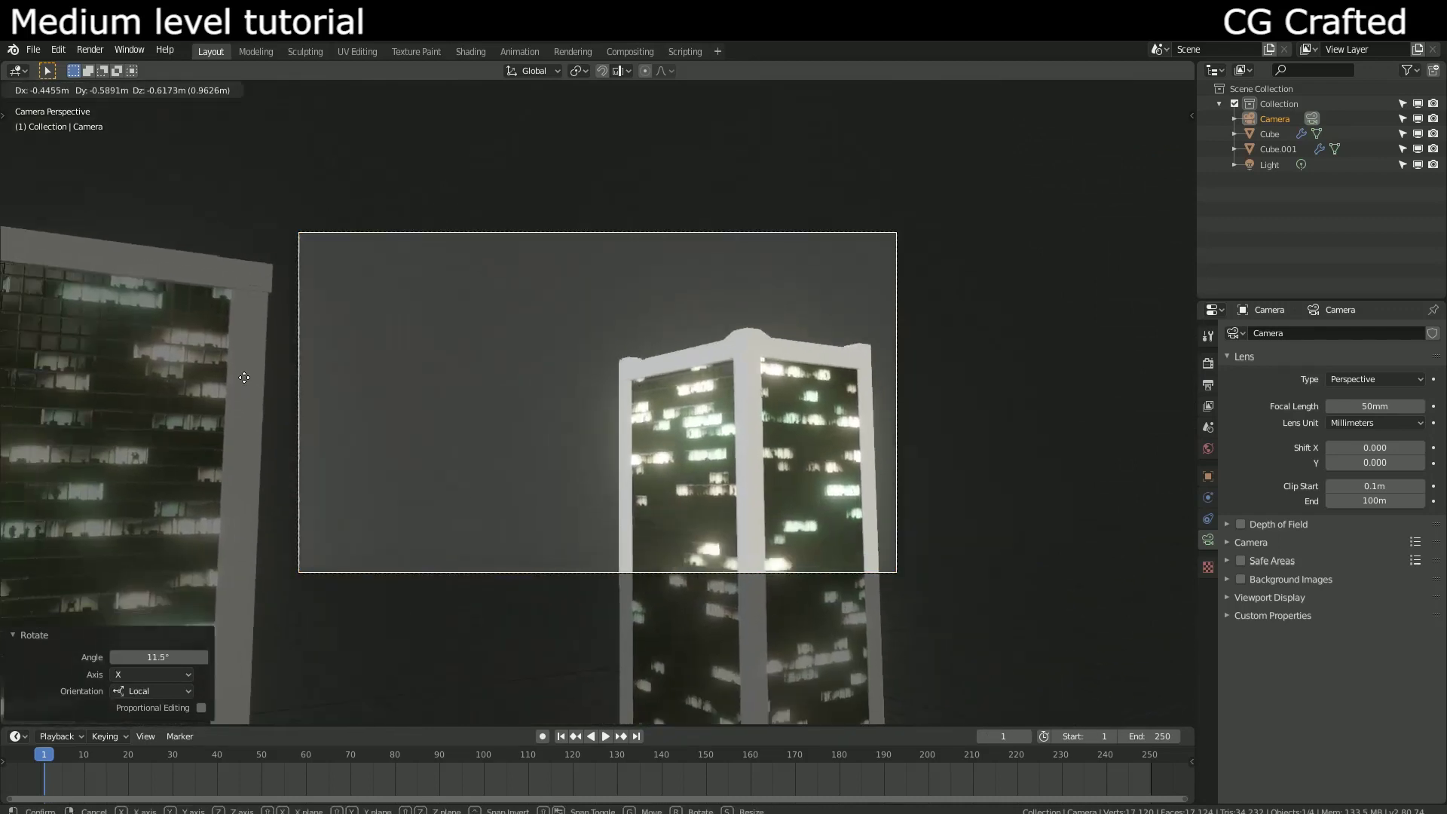
key("y")
key("y")
left_click(233, 590)
key("g")
key("x")
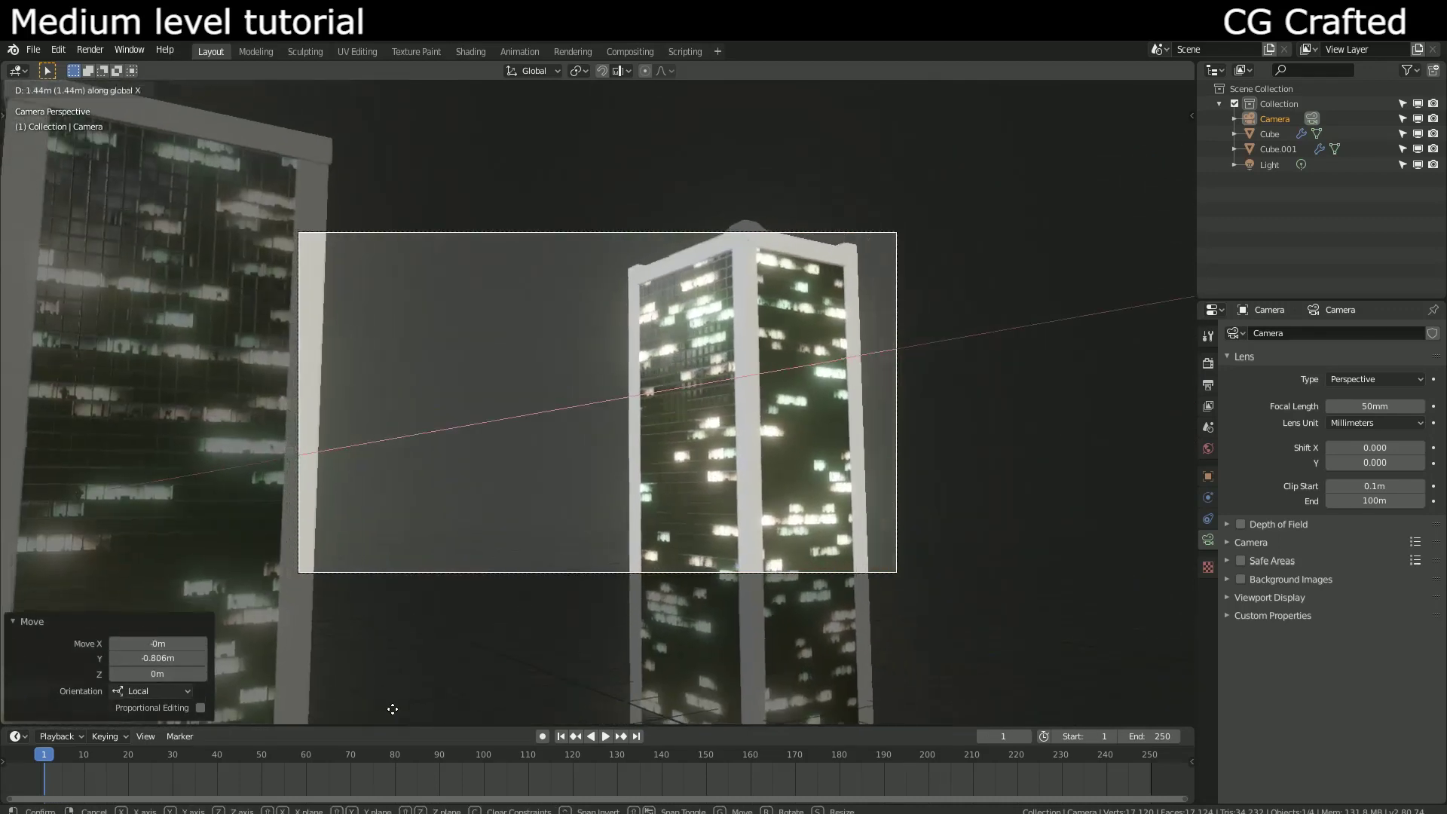
left_click(943, 275)
Step: Walk the camera closer so both towers fill the frame from a low angle
key("shift+grave")
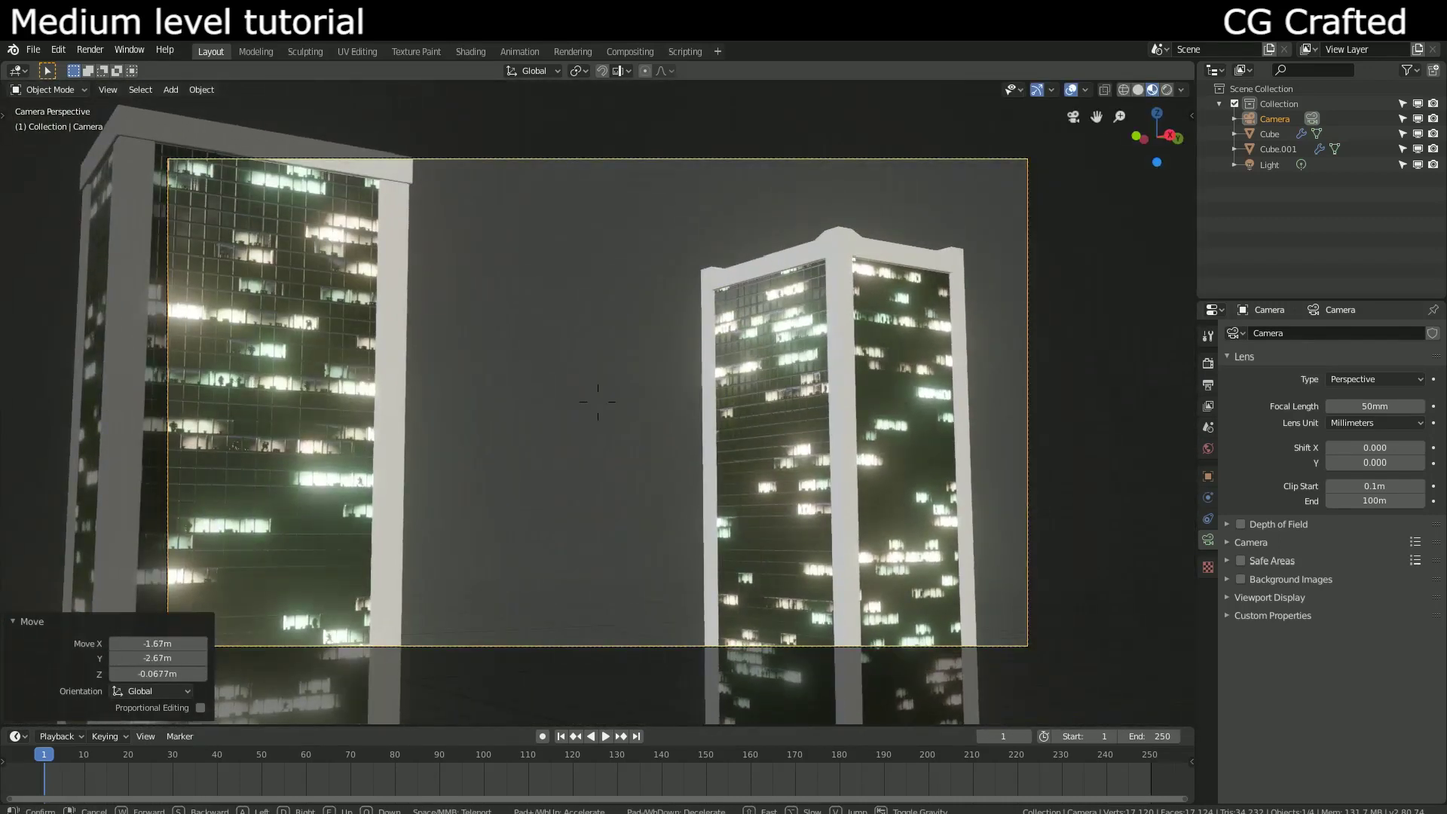
key("Return")
left_click(107, 90)
mouse_move(181, 279)
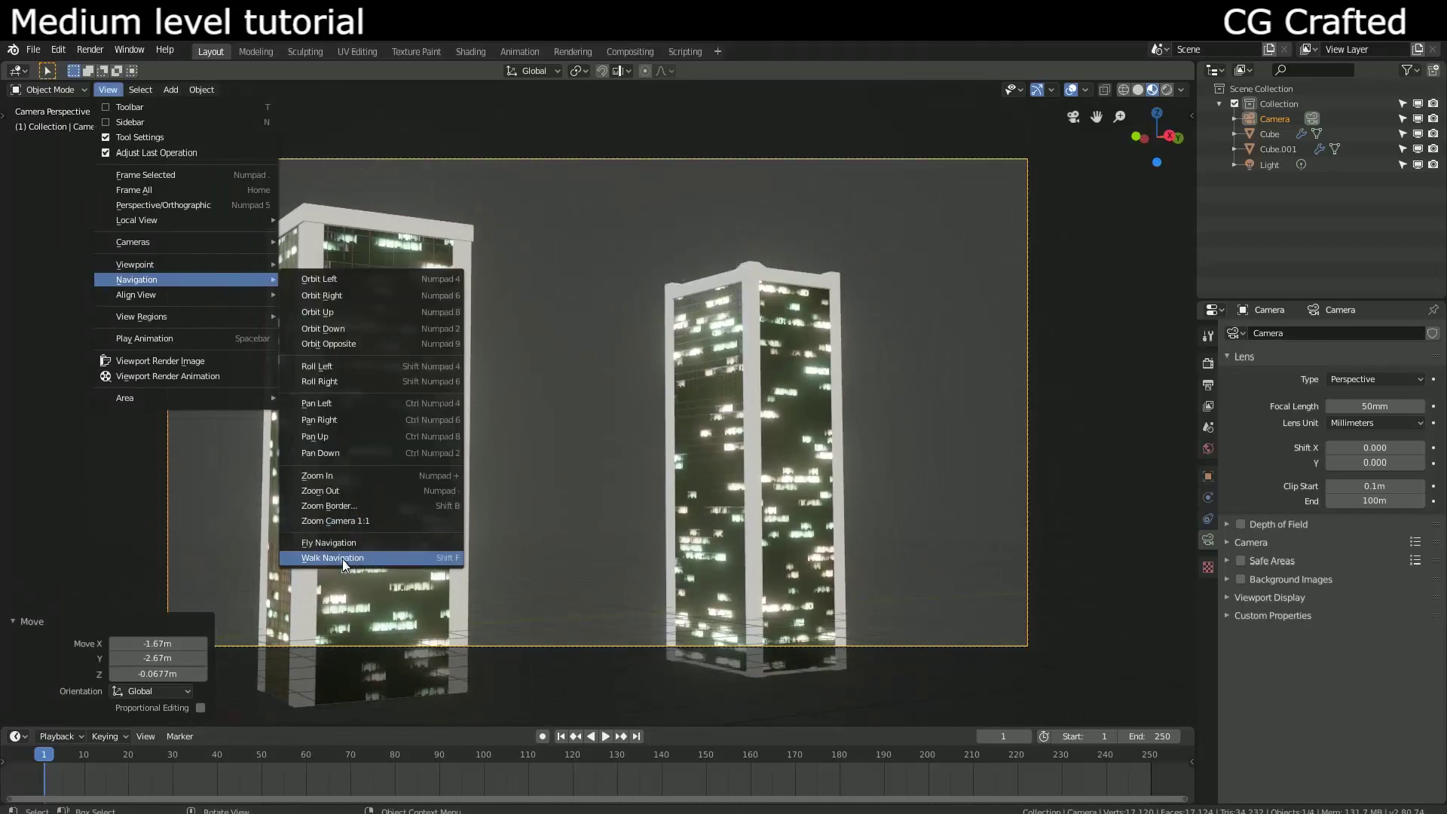
left_click(404, 557)
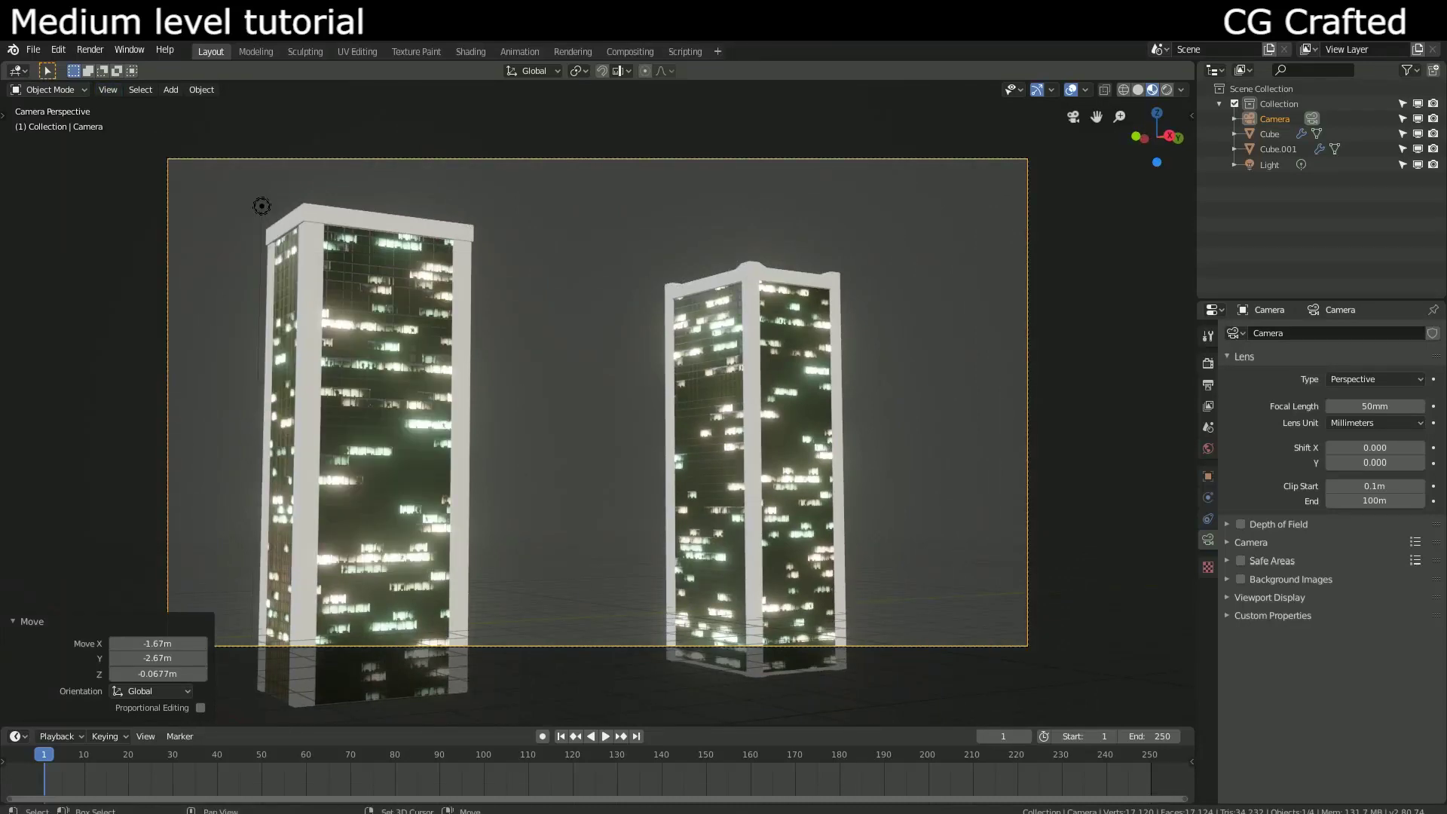
key("w")
key("s")
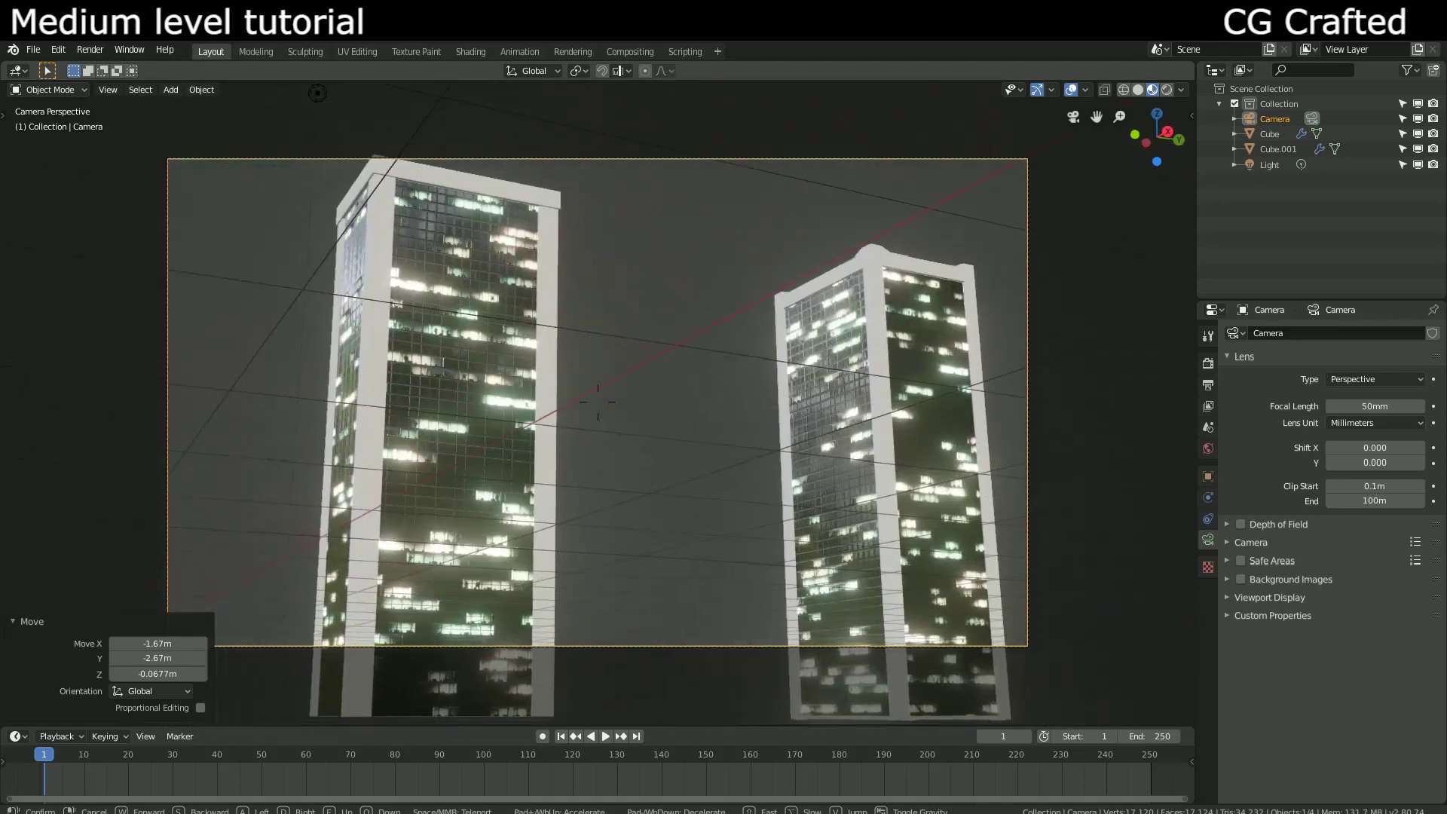
left_click(598, 401)
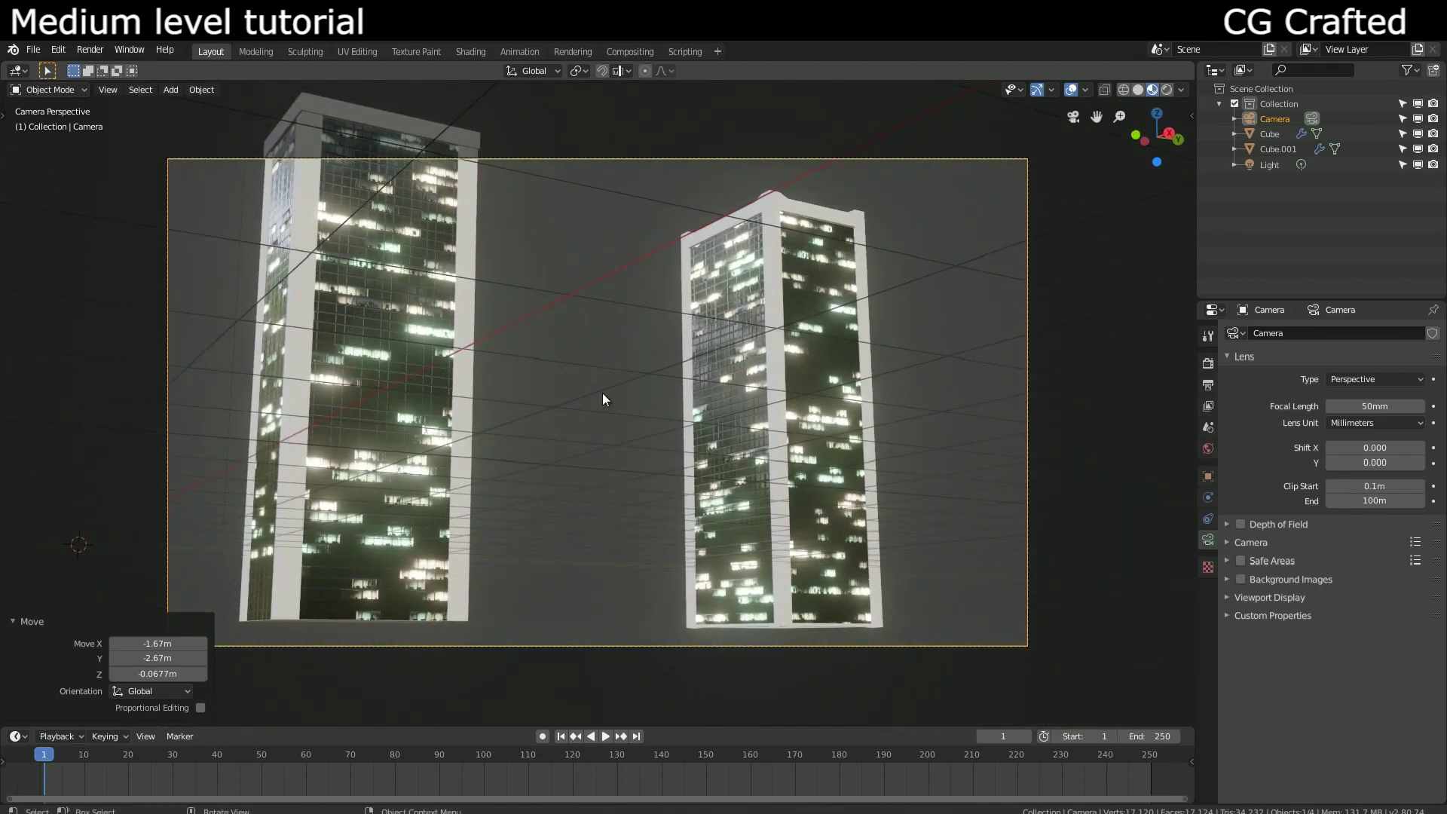
key("shift+grave")
key("w")
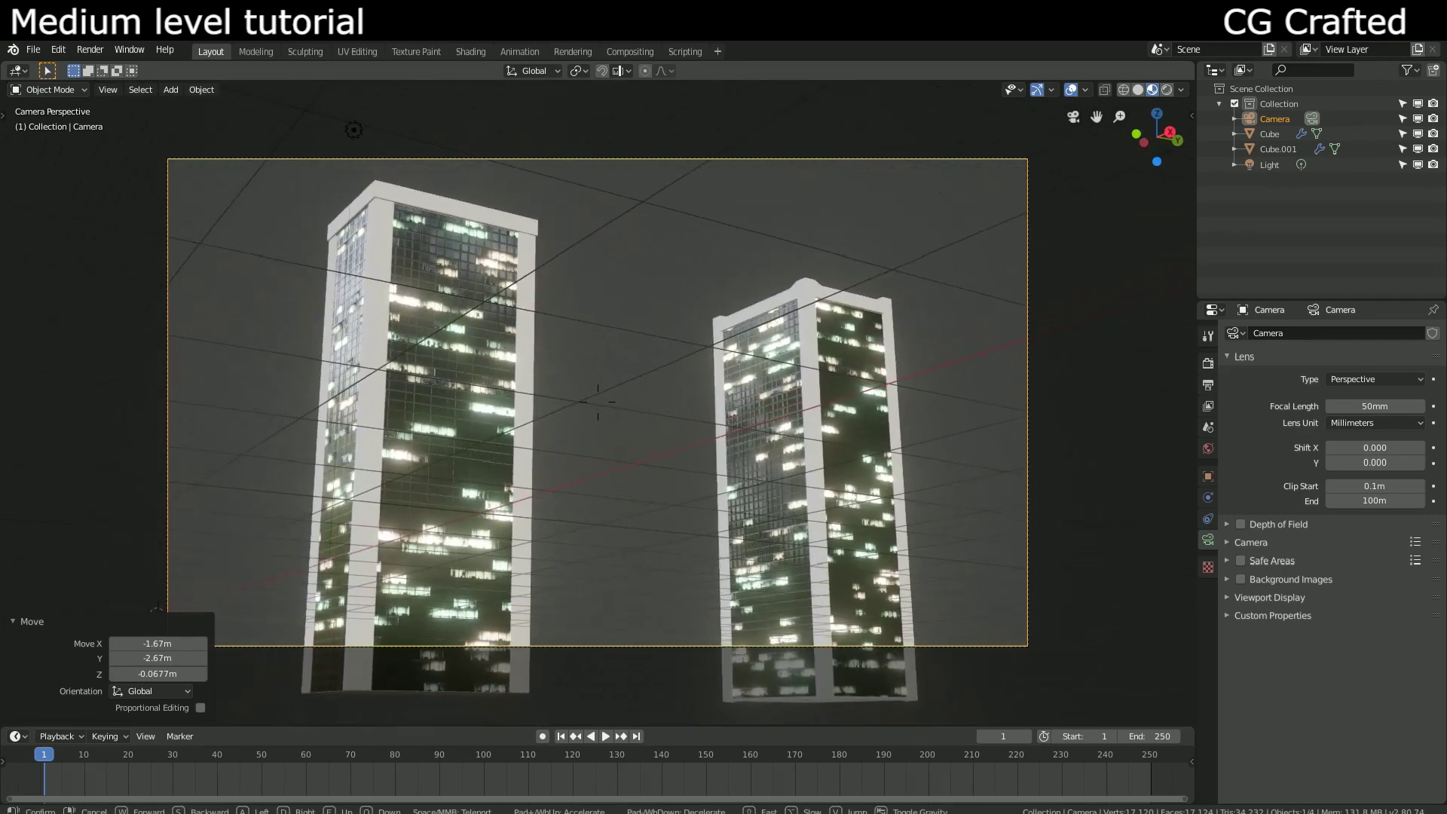
Step: Reposition the scene light
left_click(330, 114)
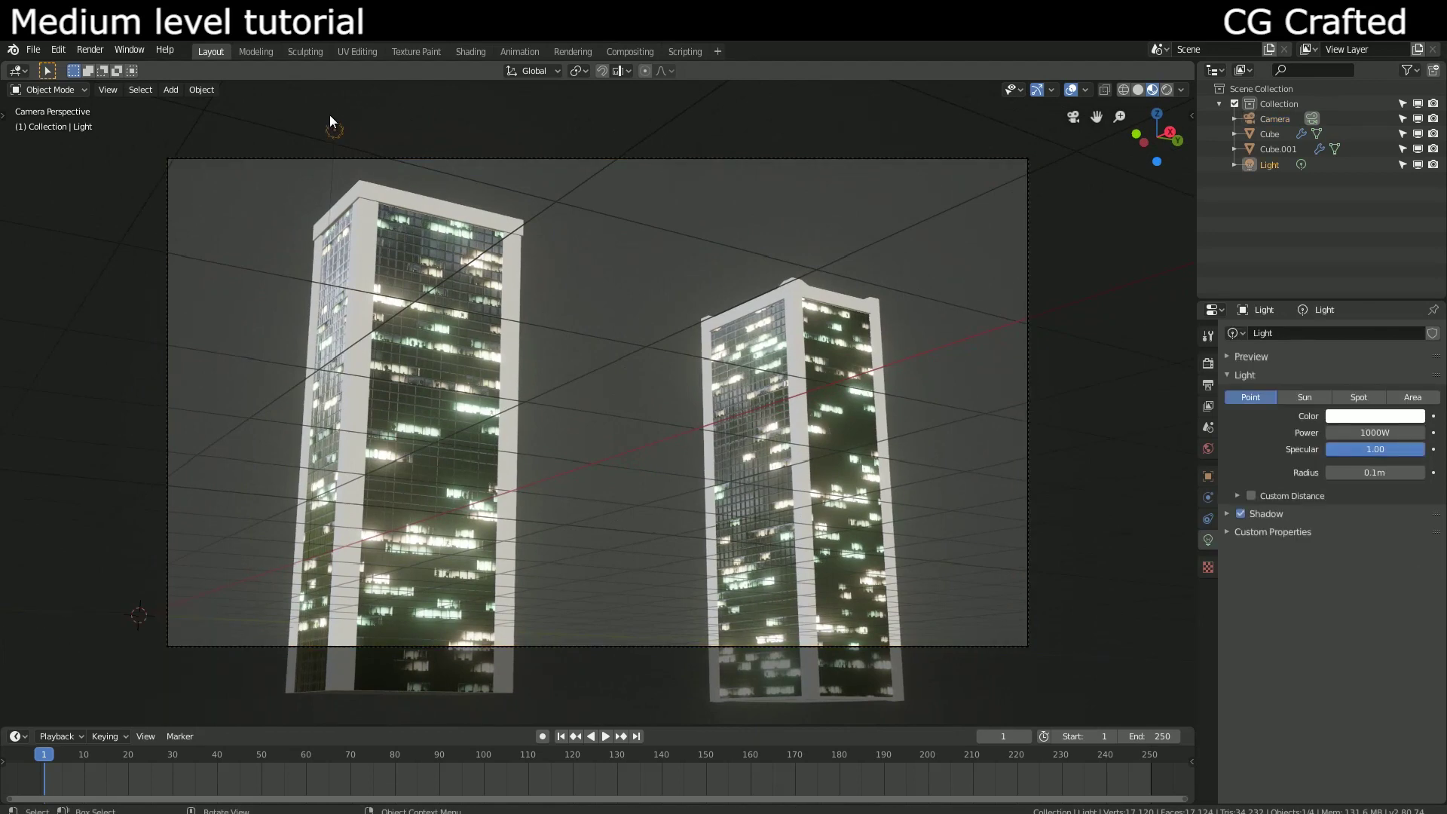
key("g")
left_click(365, 277)
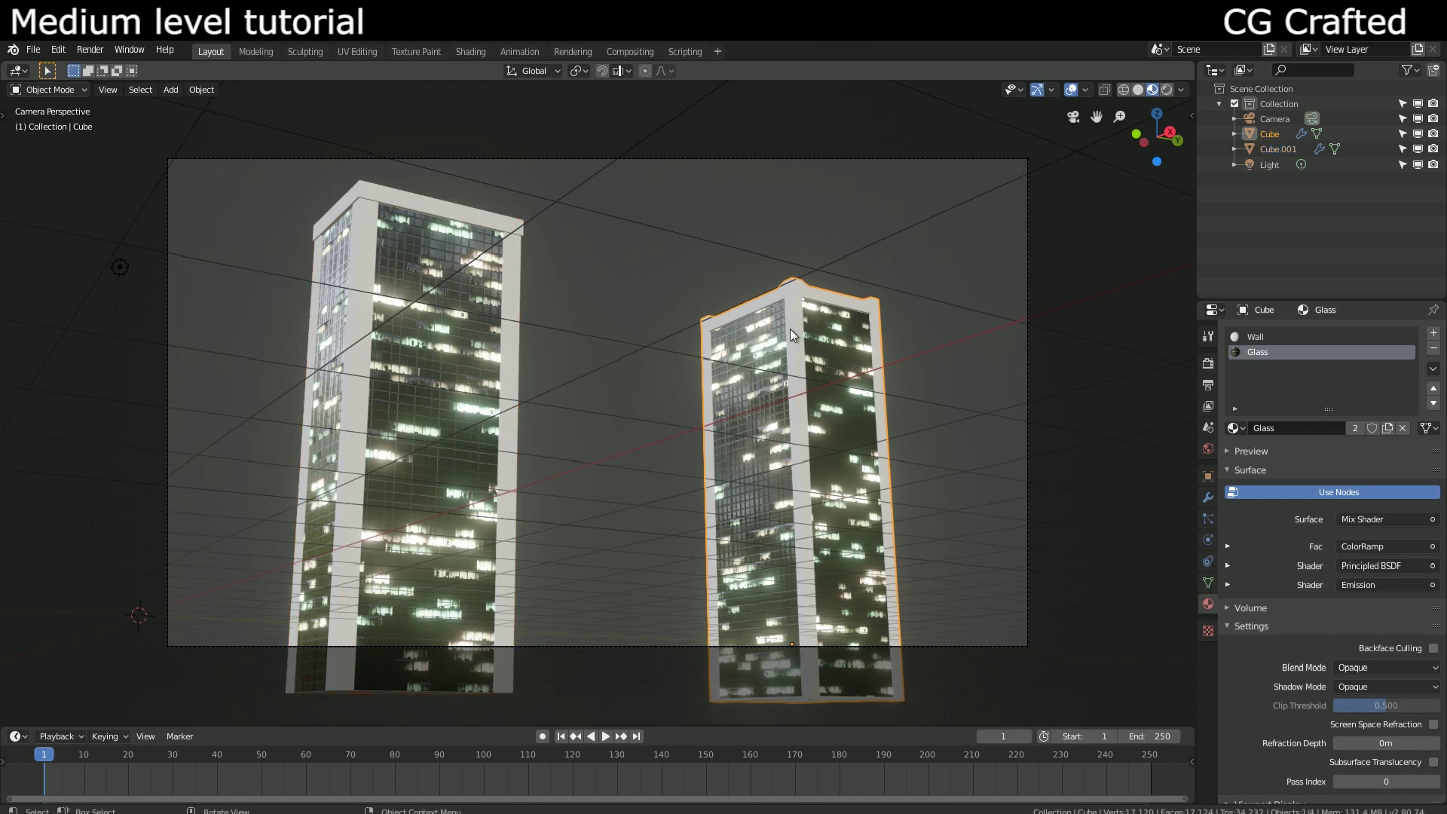
type("gz-2")
Step: Lower the right tower by 2 m and shift it along X and Y toward the camera
key("Return")
key("g")
key("x")
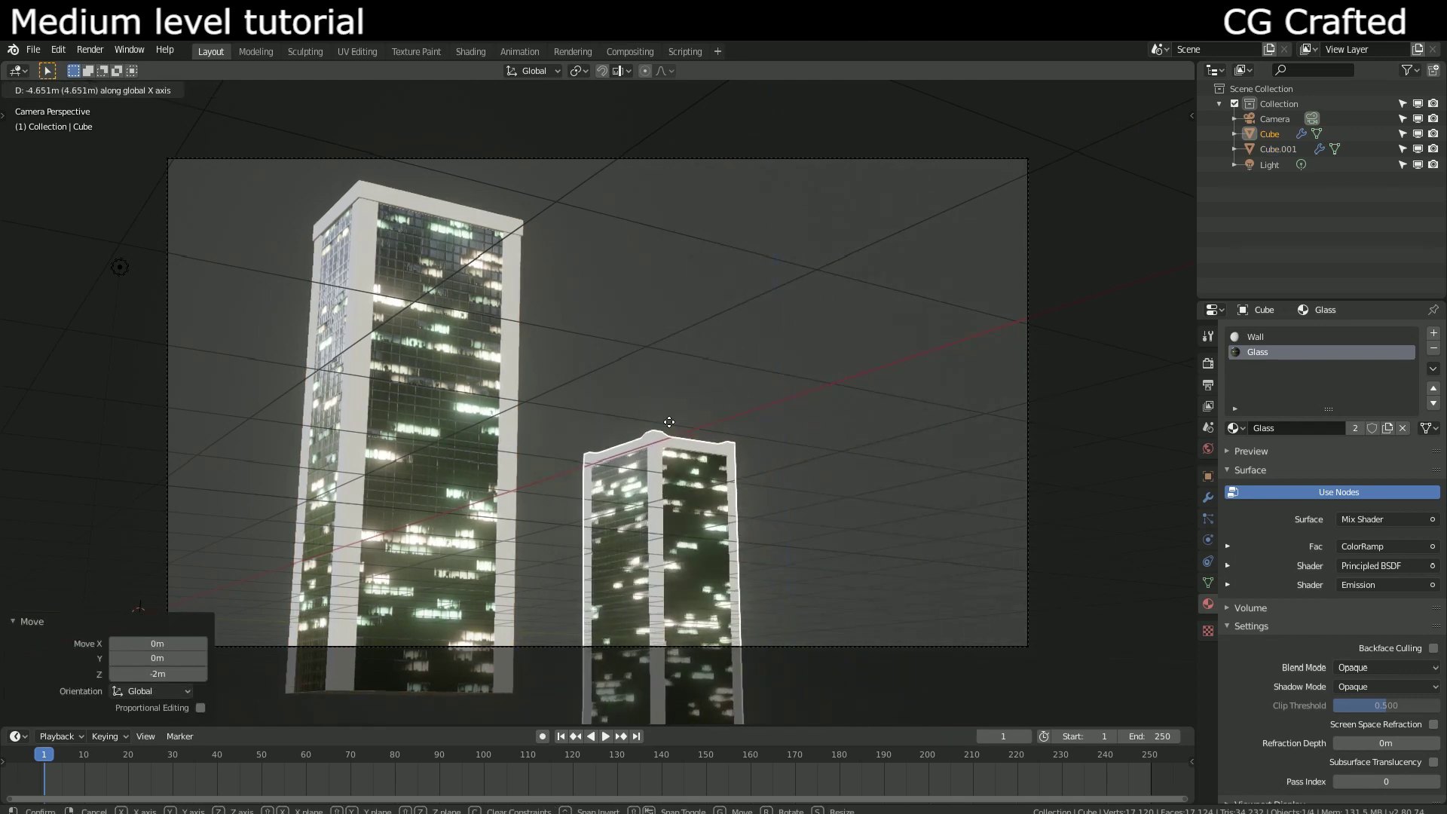
key("y")
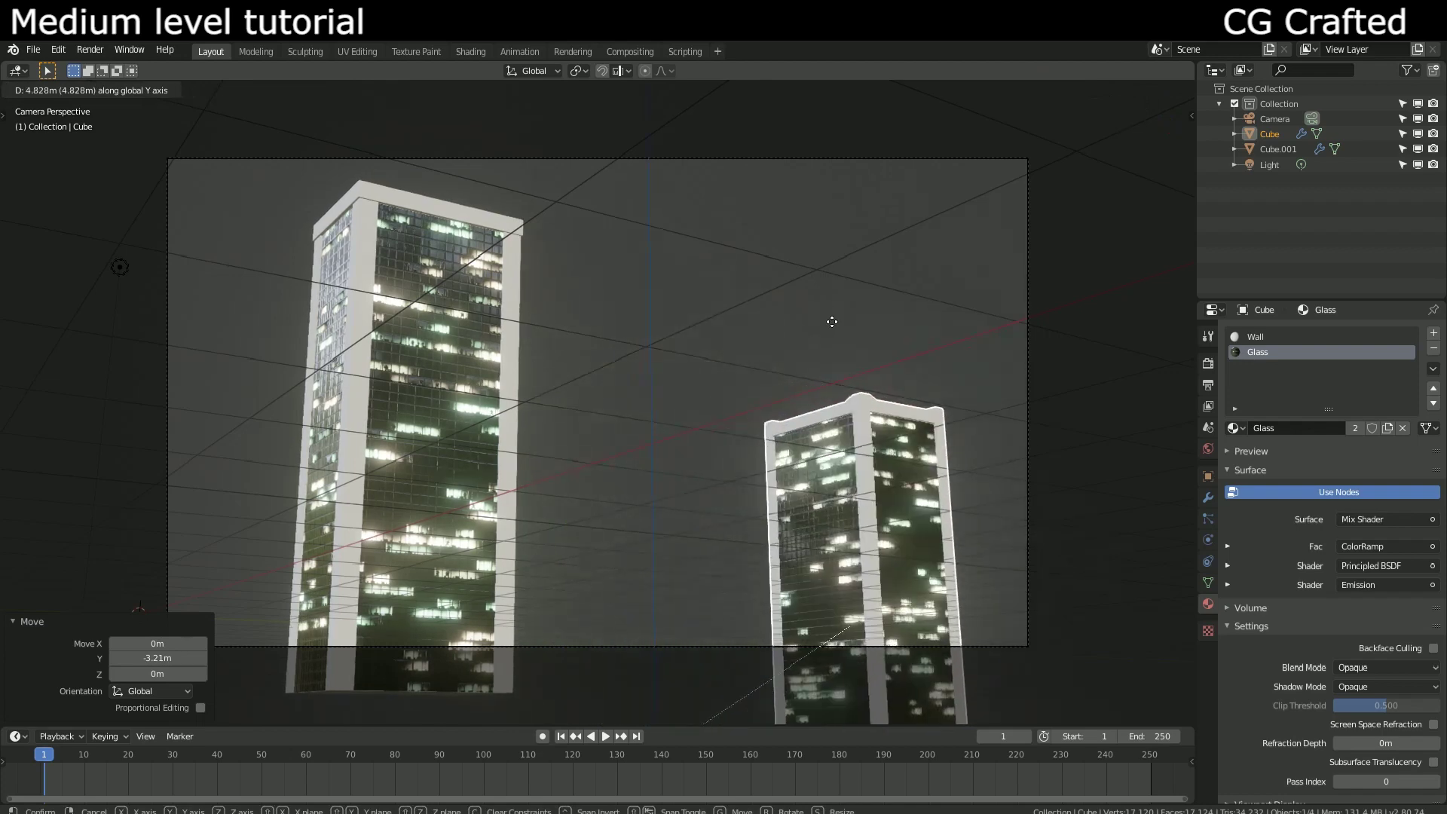
key("x")
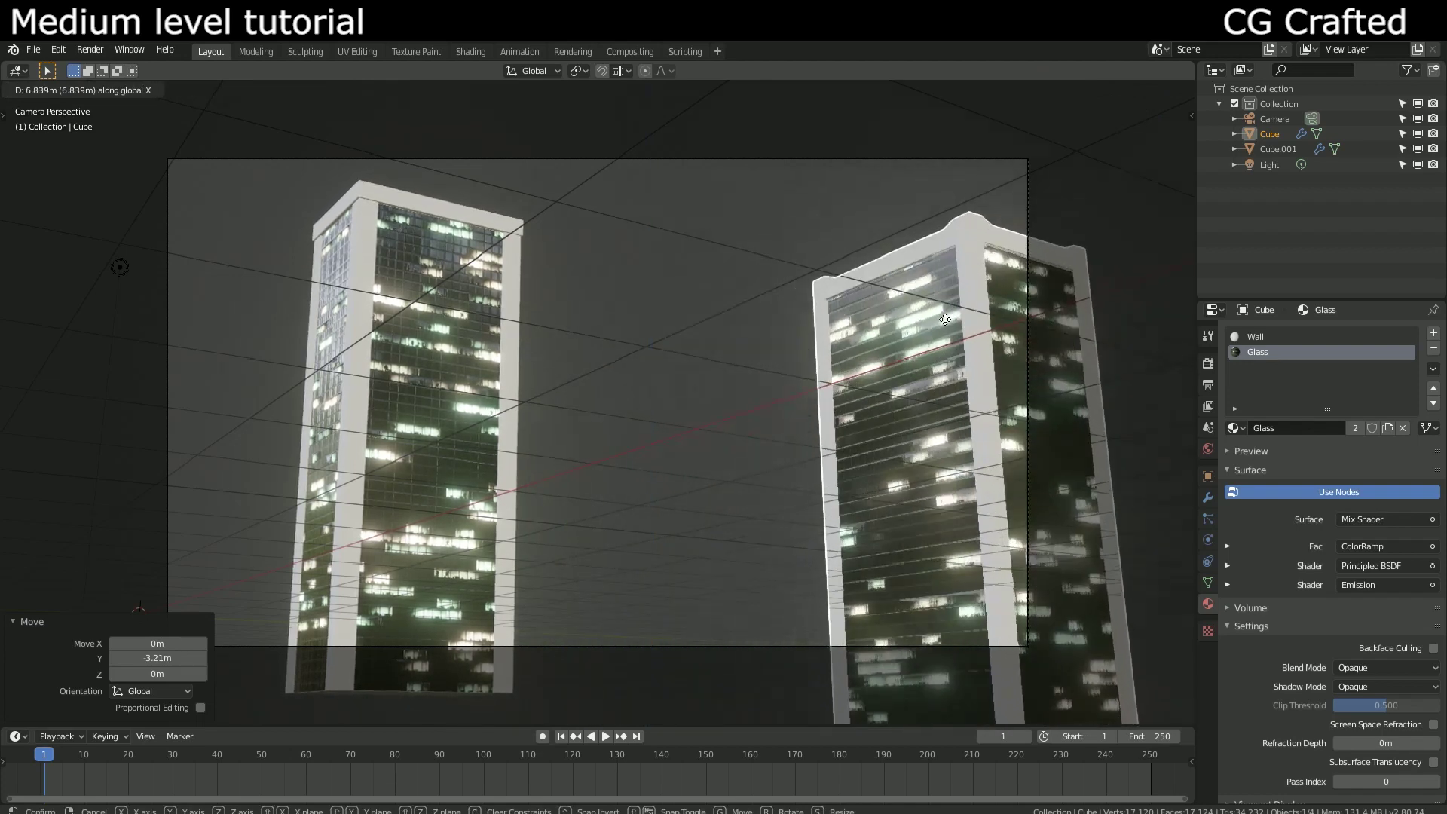
left_click(945, 319)
key("g")
key("y")
left_click(834, 305)
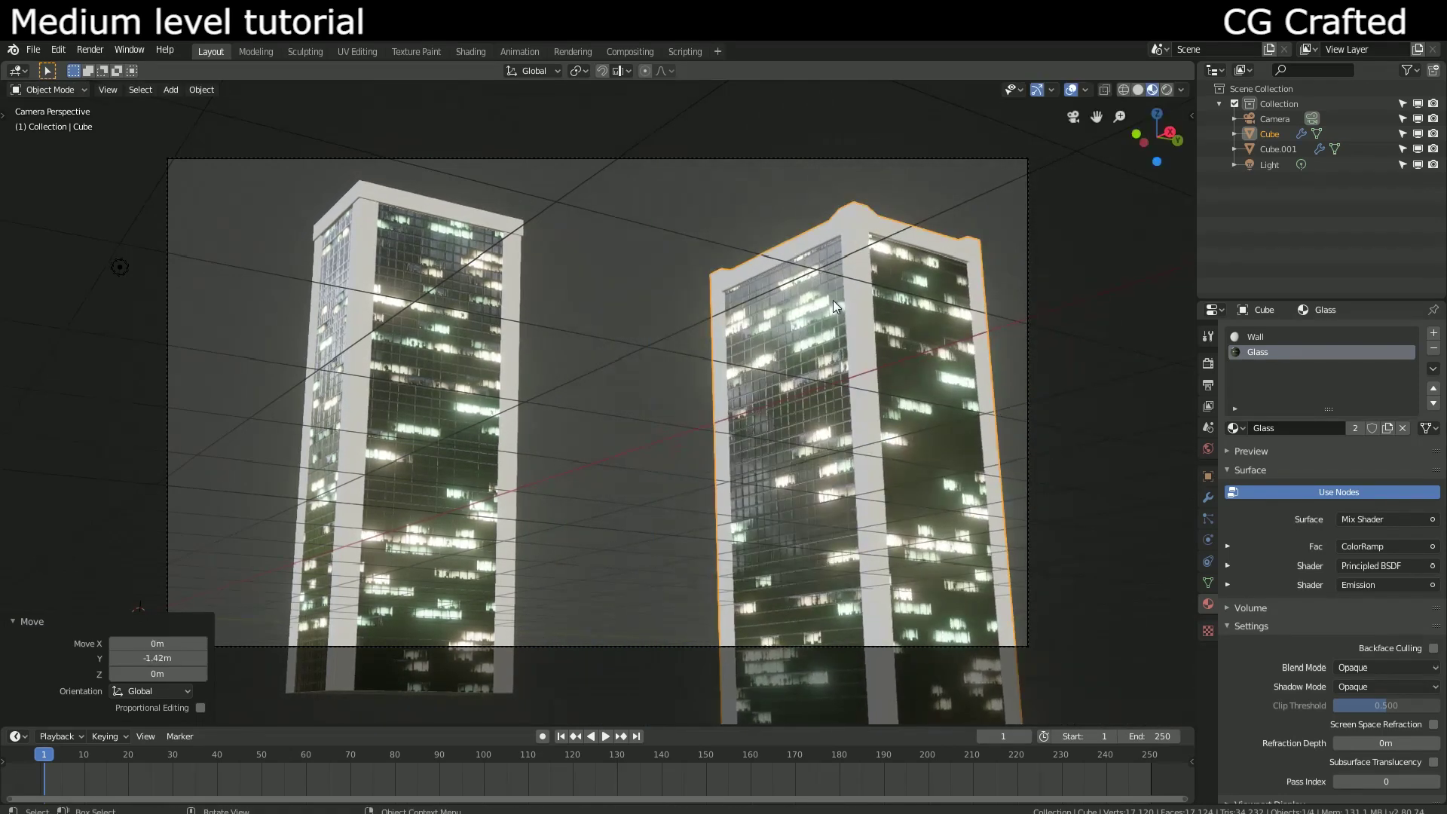
key("g")
key("y")
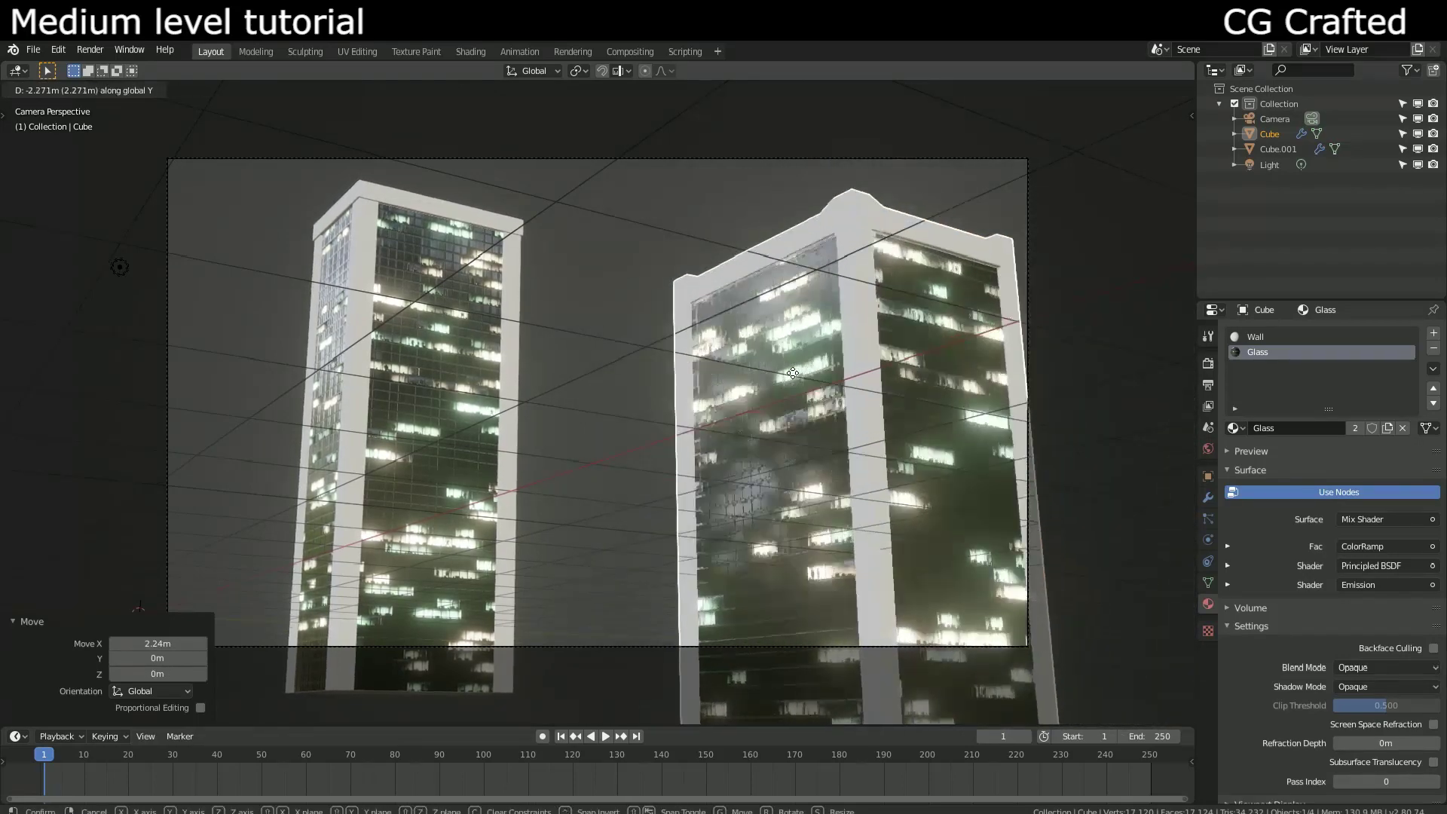
left_click(798, 382)
Step: Lower the left tower and move it toward the camera
left_click(503, 351)
key("g")
key("z")
left_click(568, 528)
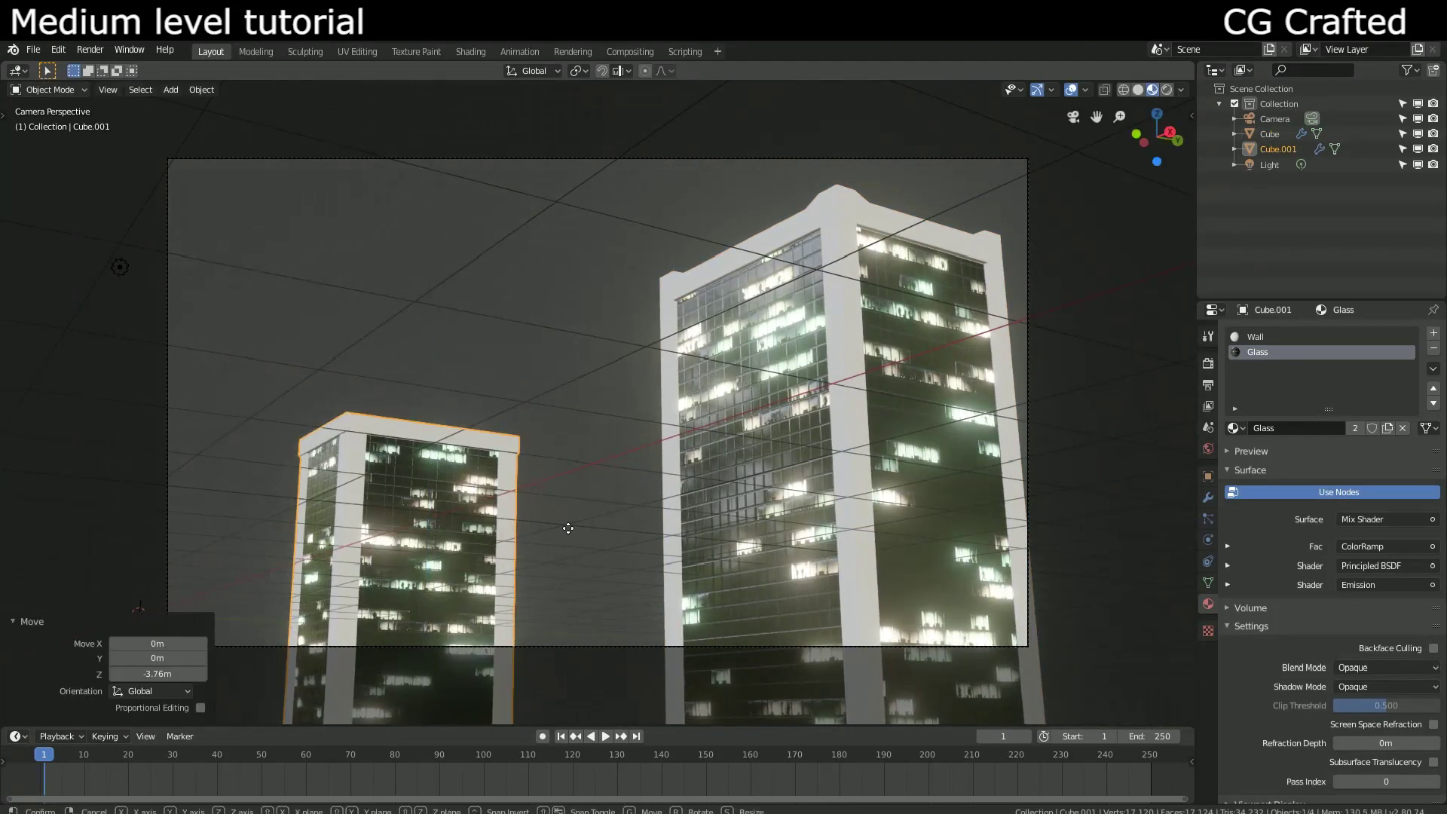
key("g")
key("y")
left_click(633, 425)
Step: Turn the left tower -165° about Z, shift it left, and nudge the right tower left
key("r")
key("z")
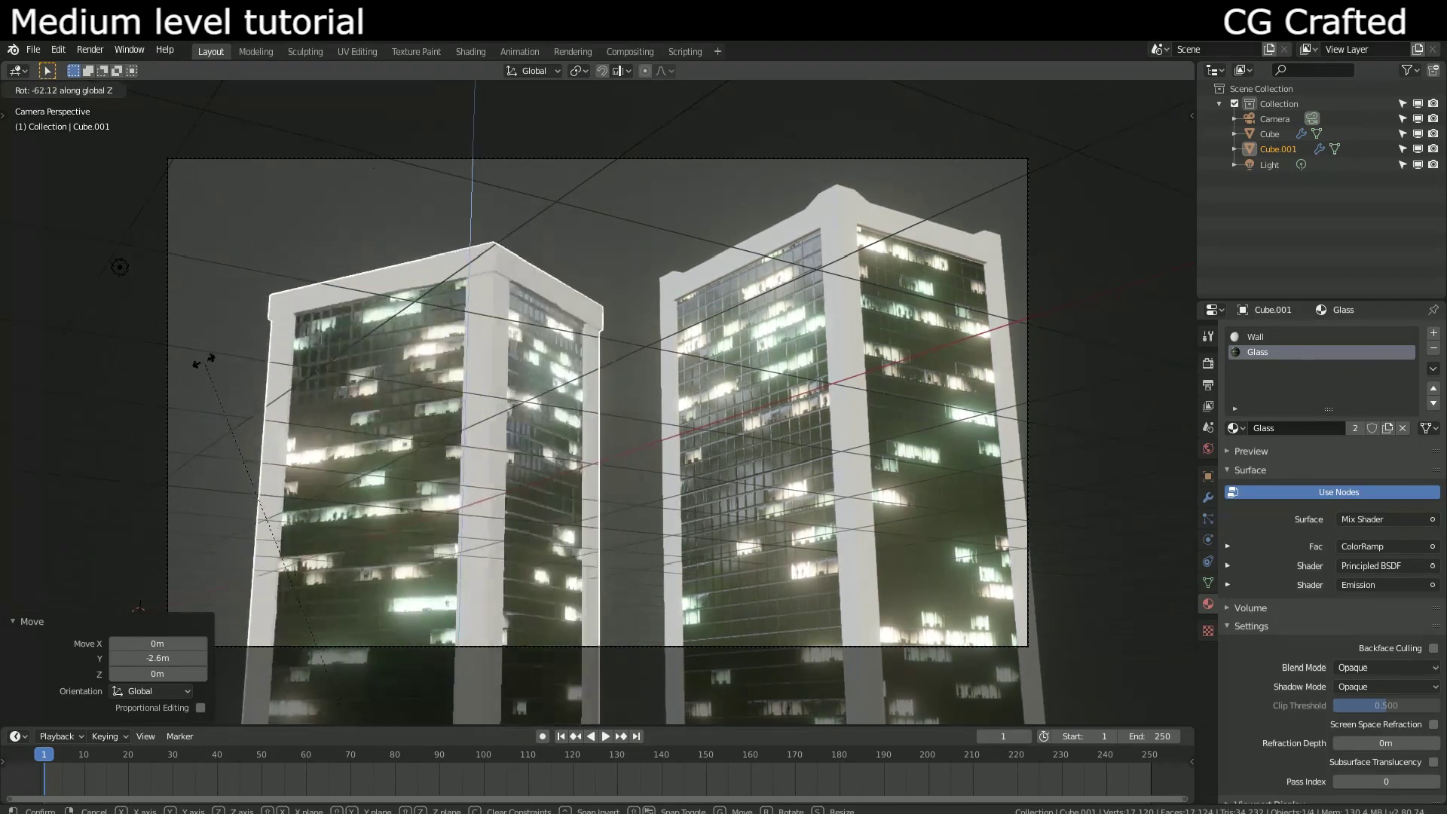
type("-165")
key("Return")
key("g")
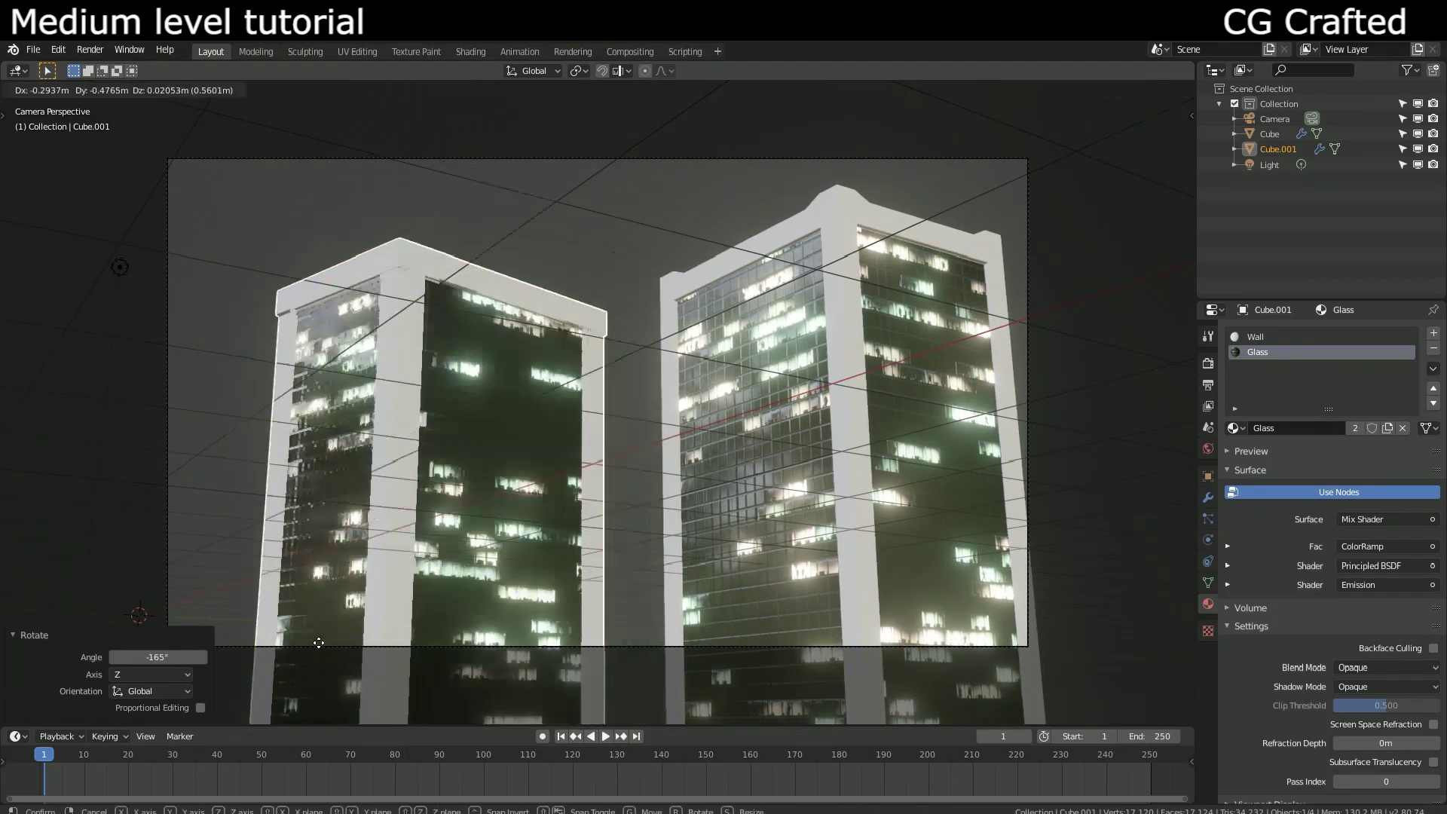
left_click(220, 667)
key("g")
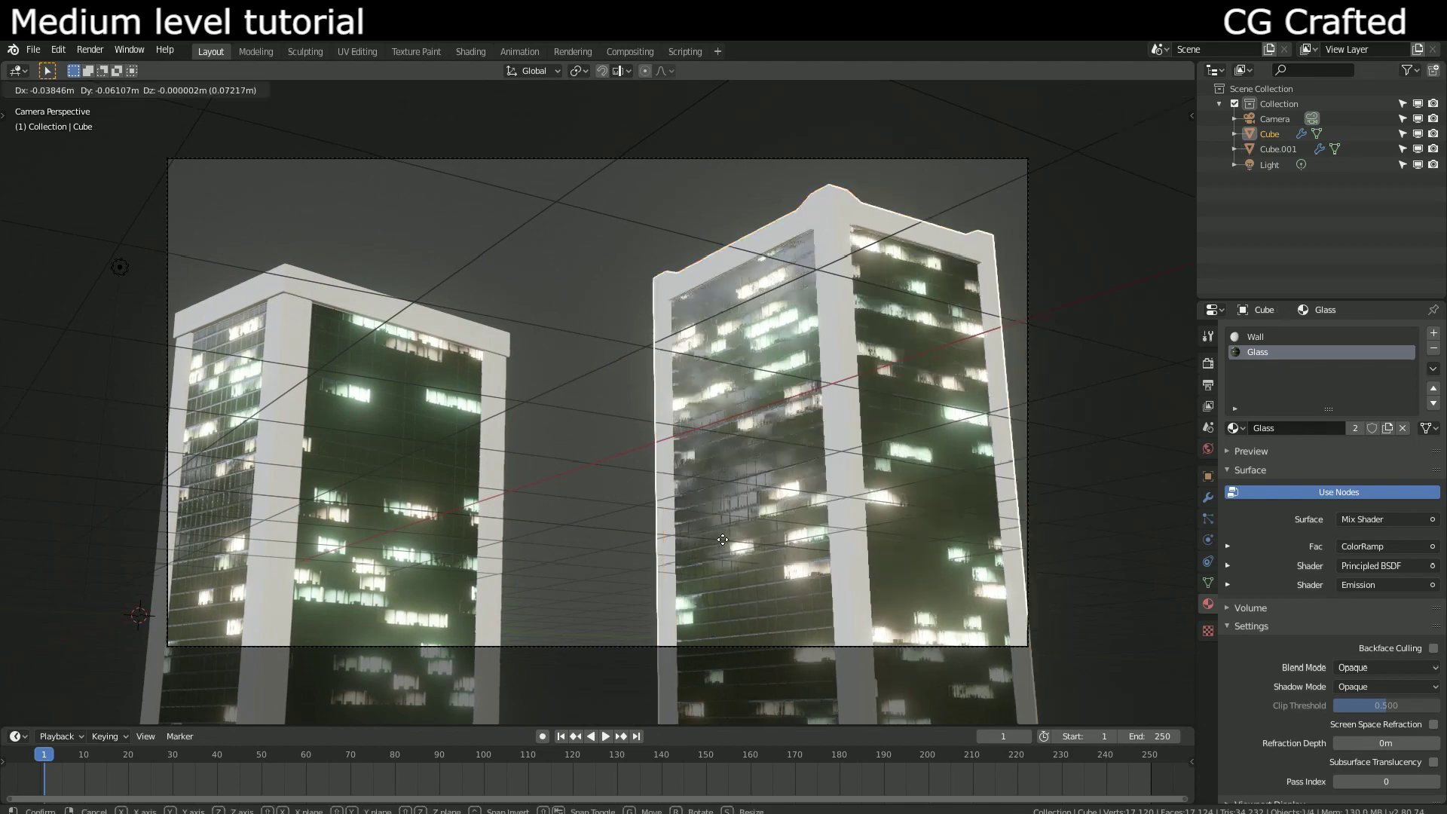
left_click(667, 515)
left_click(337, 478)
Step: Make a linked duplicate of the left tower and rotate it about Z
key("alt+d")
key("Return")
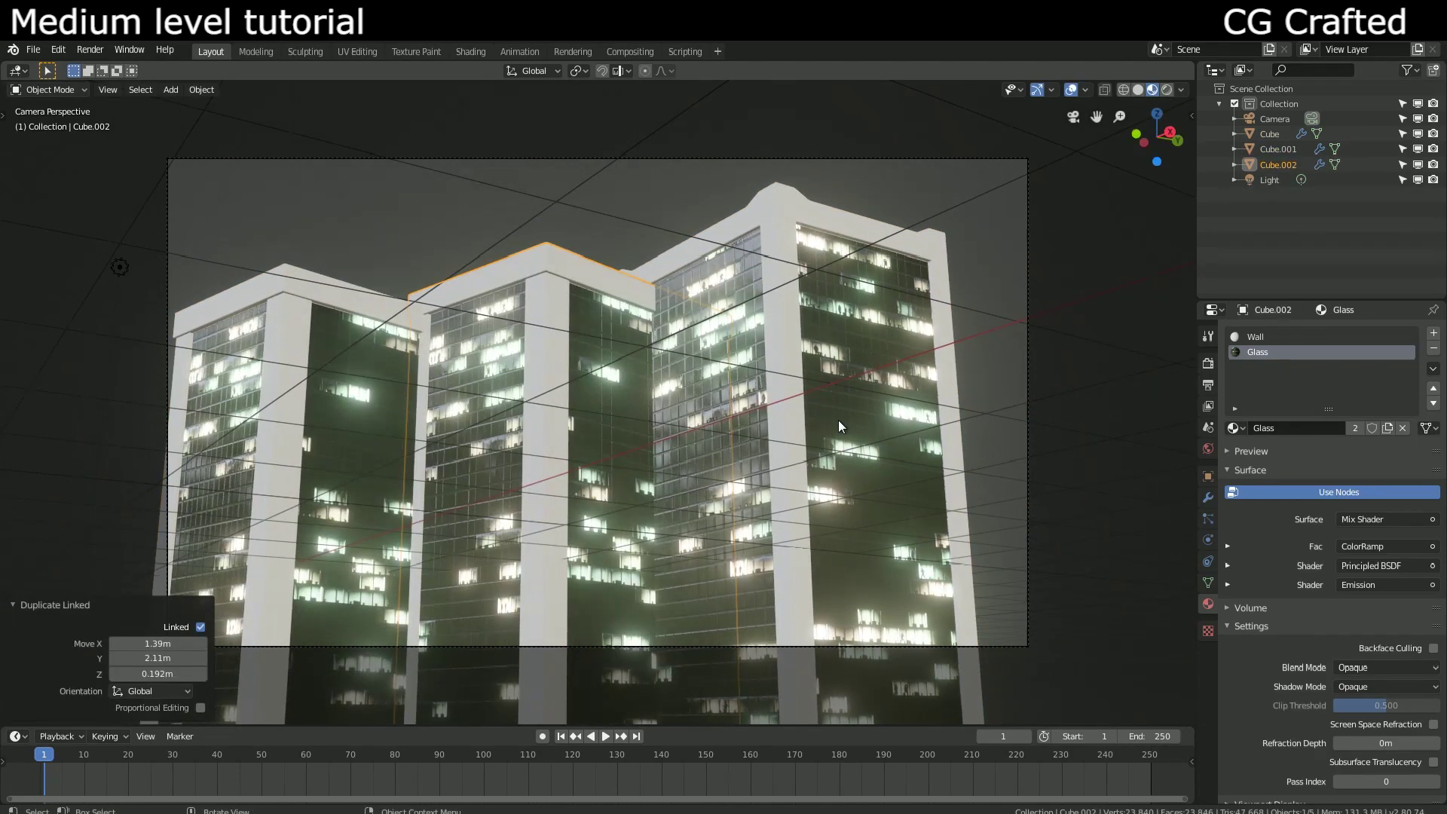
key("r")
key("z")
left_click(489, 103)
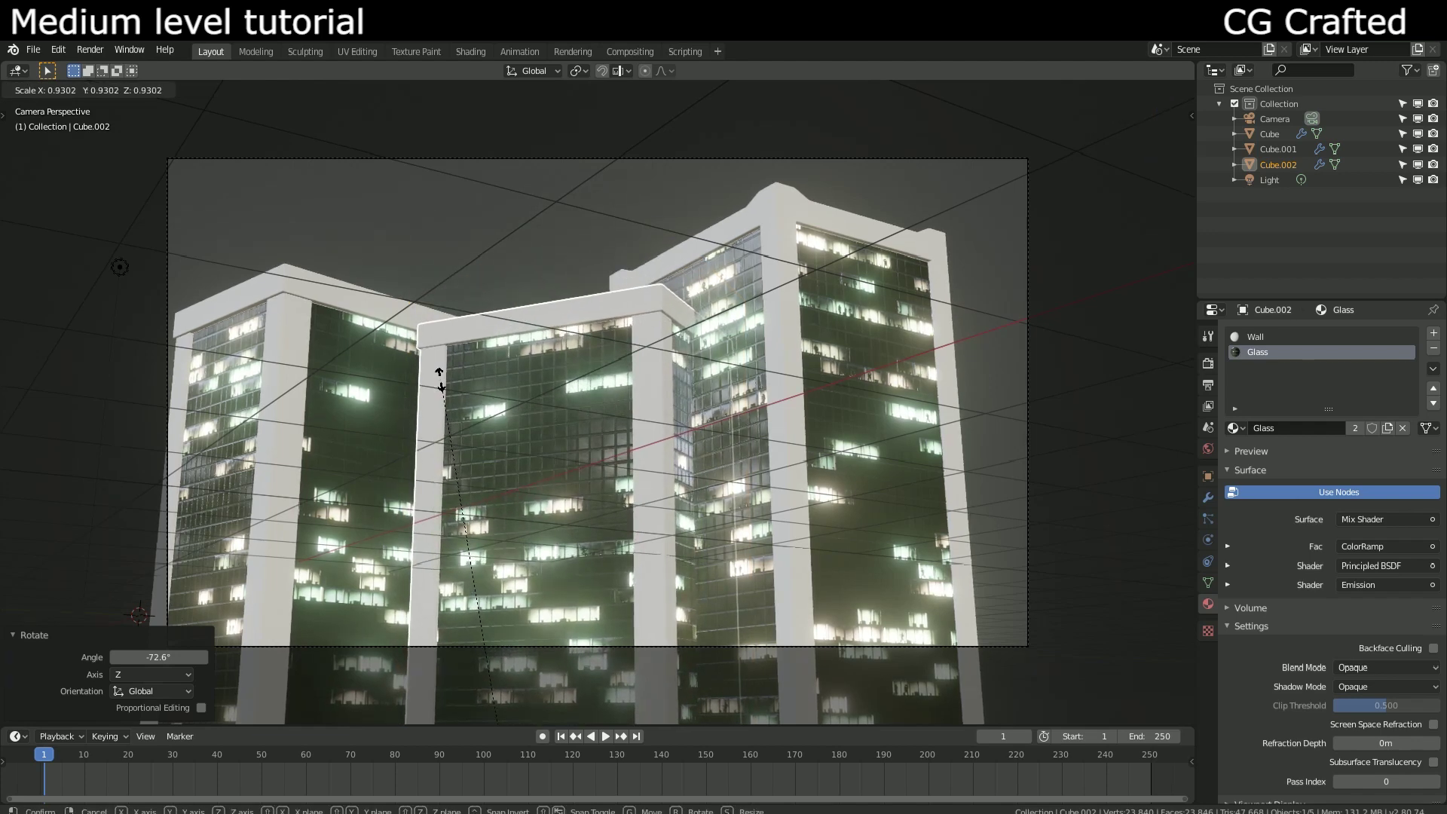
key("Escape")
Step: Place the copied tower, Cube.002, low at the right edge of the frame
key("g")
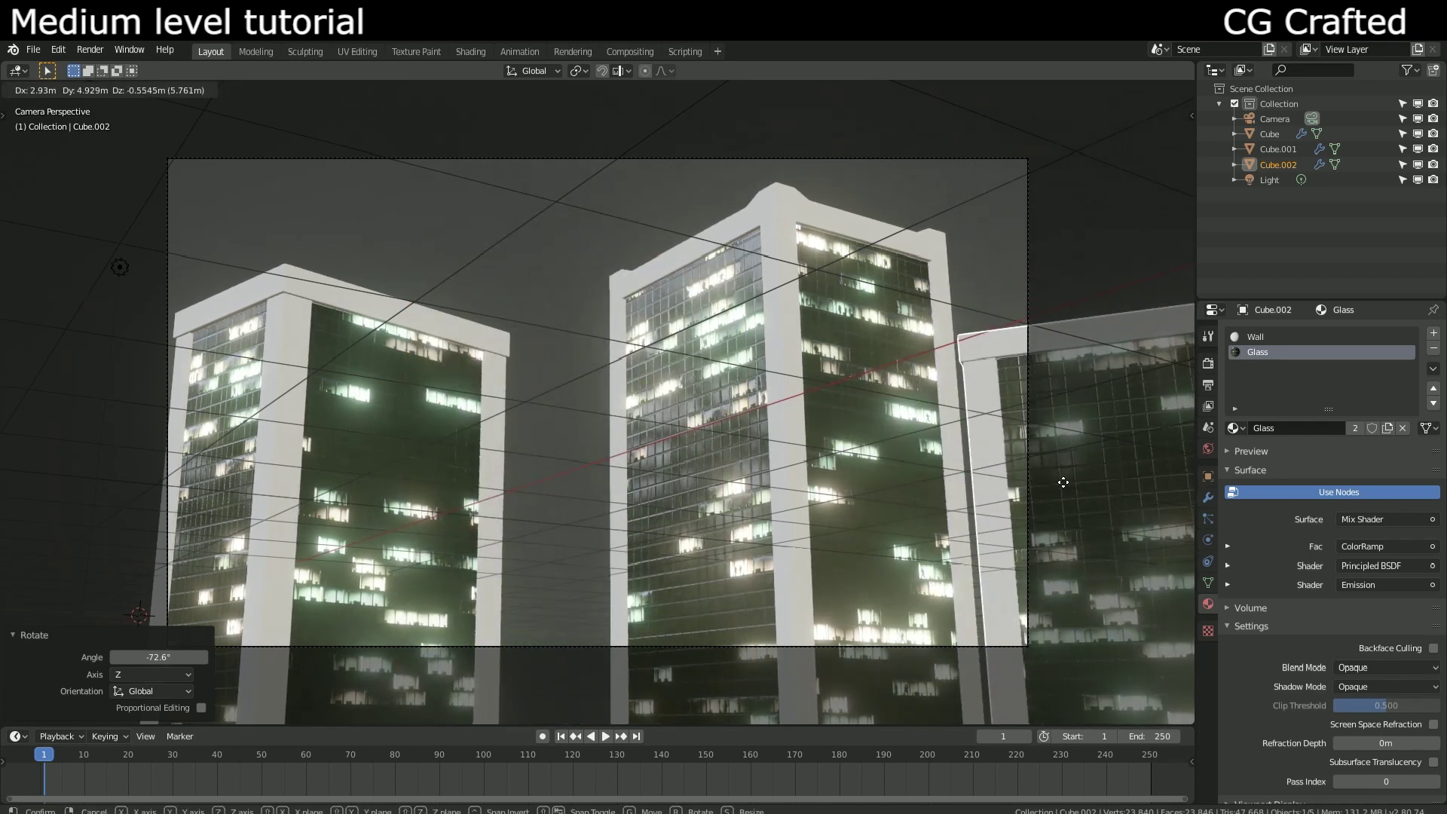
left_click(1080, 611)
key("g")
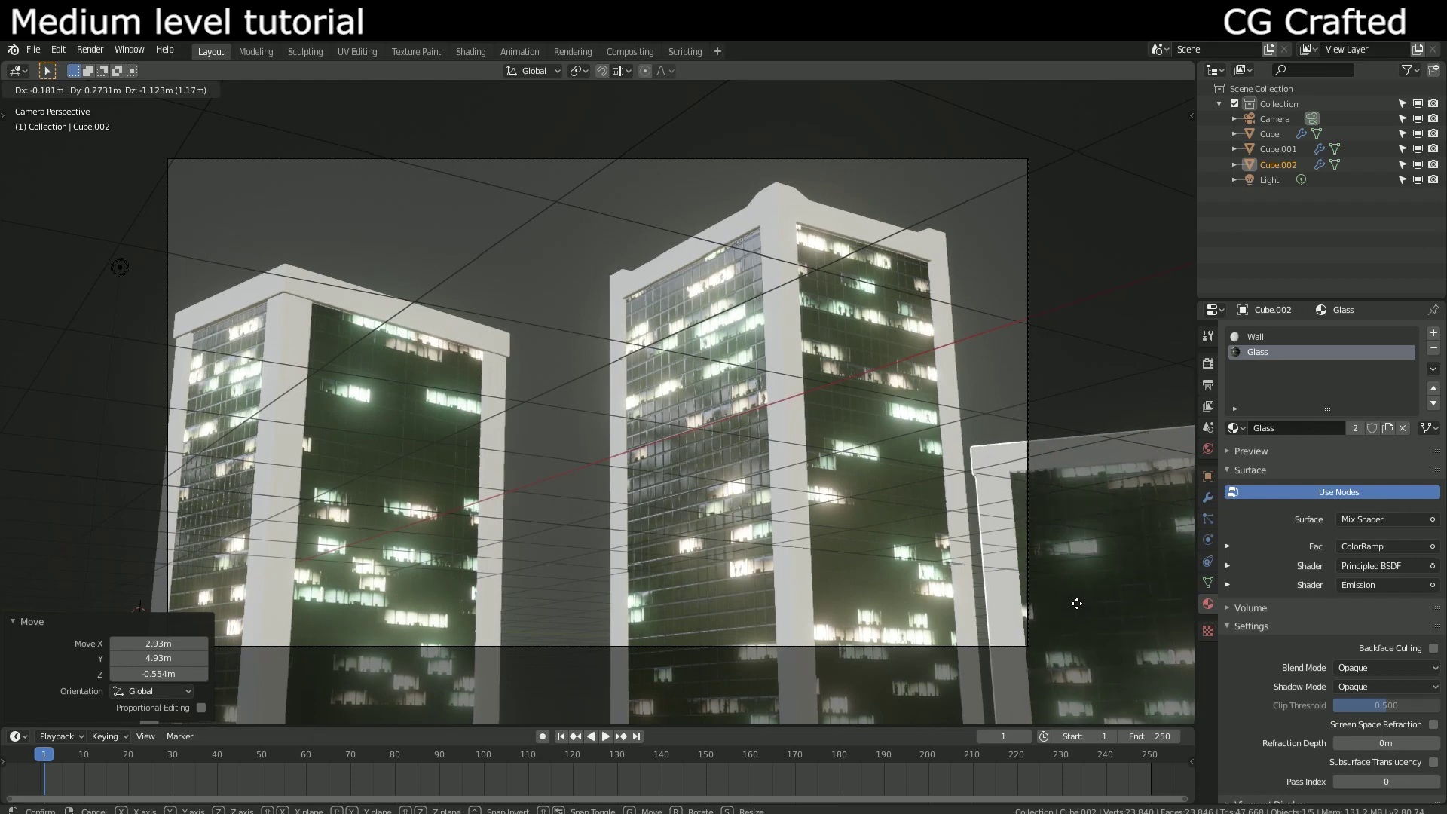
left_click(1075, 578)
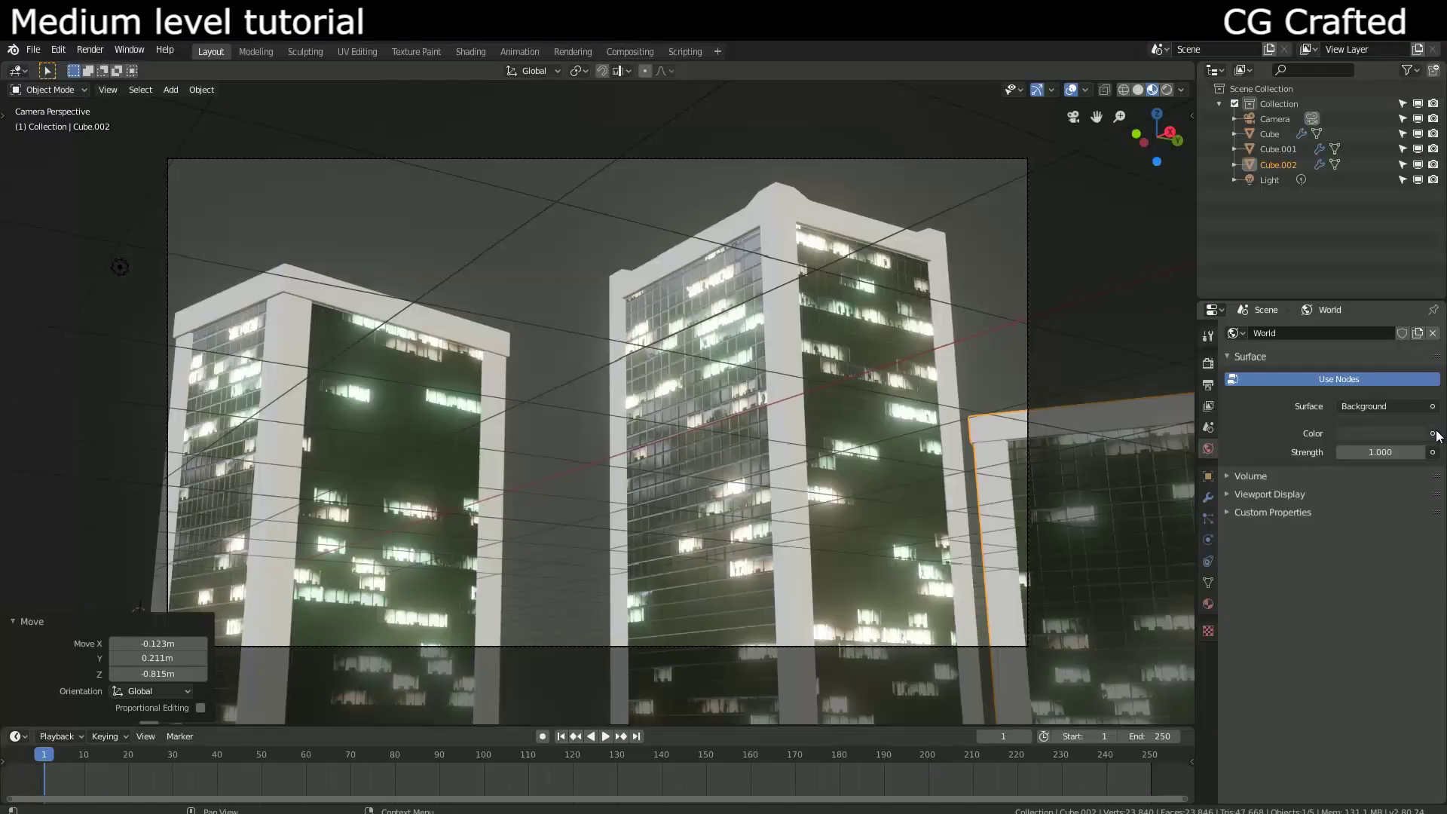
left_click(1432, 433)
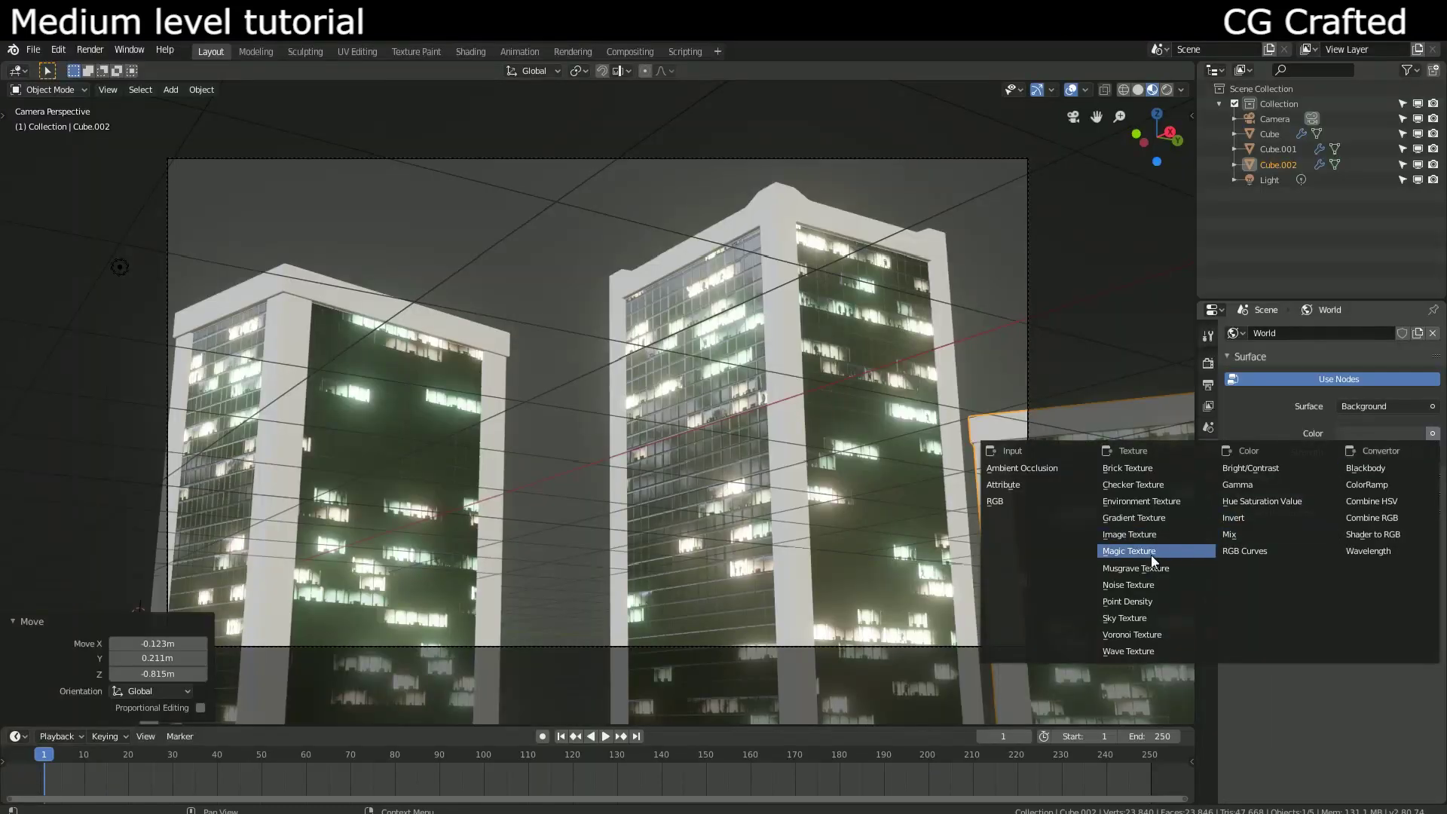
Step: Load signal_hill_dawn_4k.hdr as the world's Environment Texture
left_click(1134, 495)
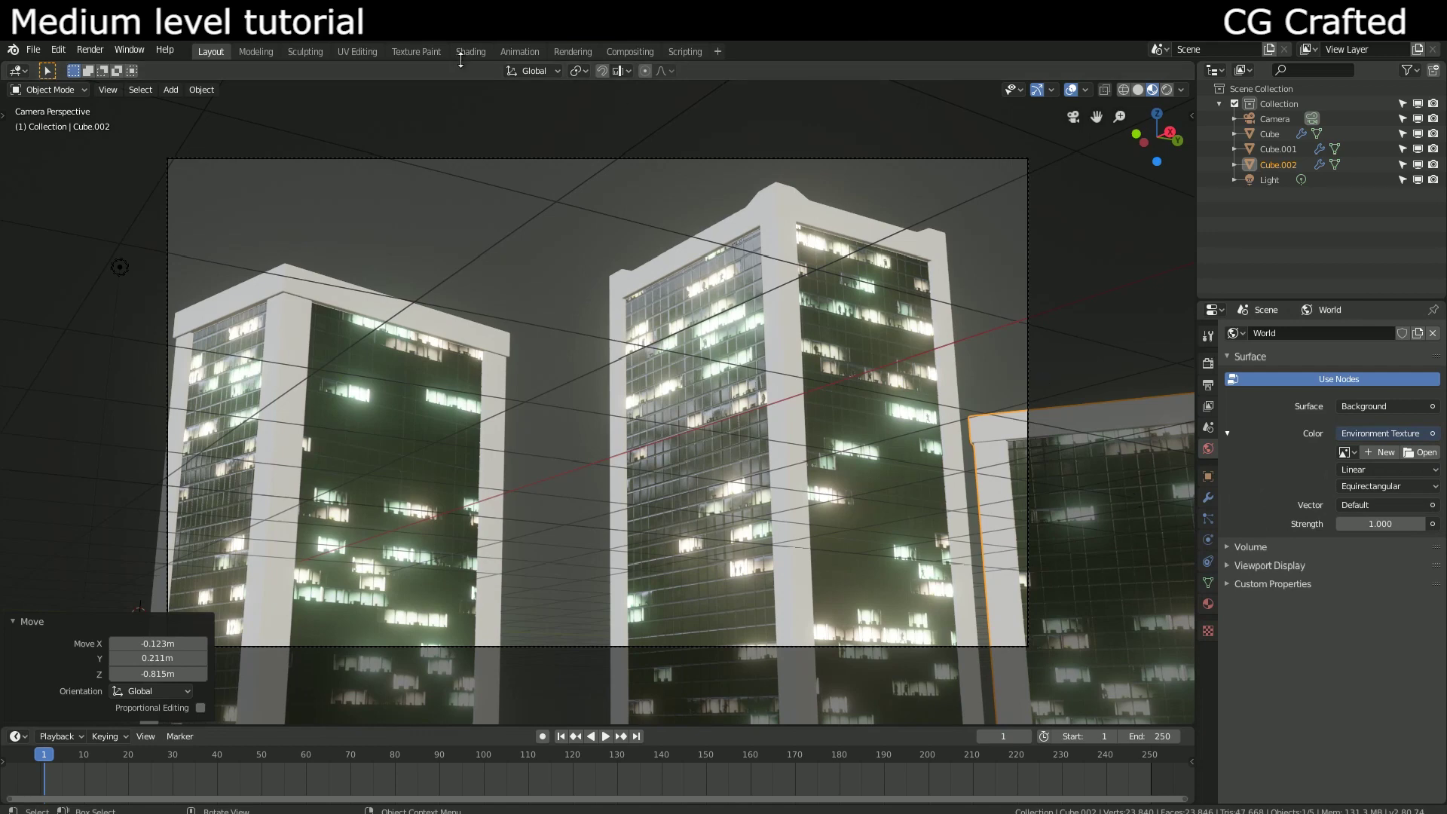
left_click(1423, 452)
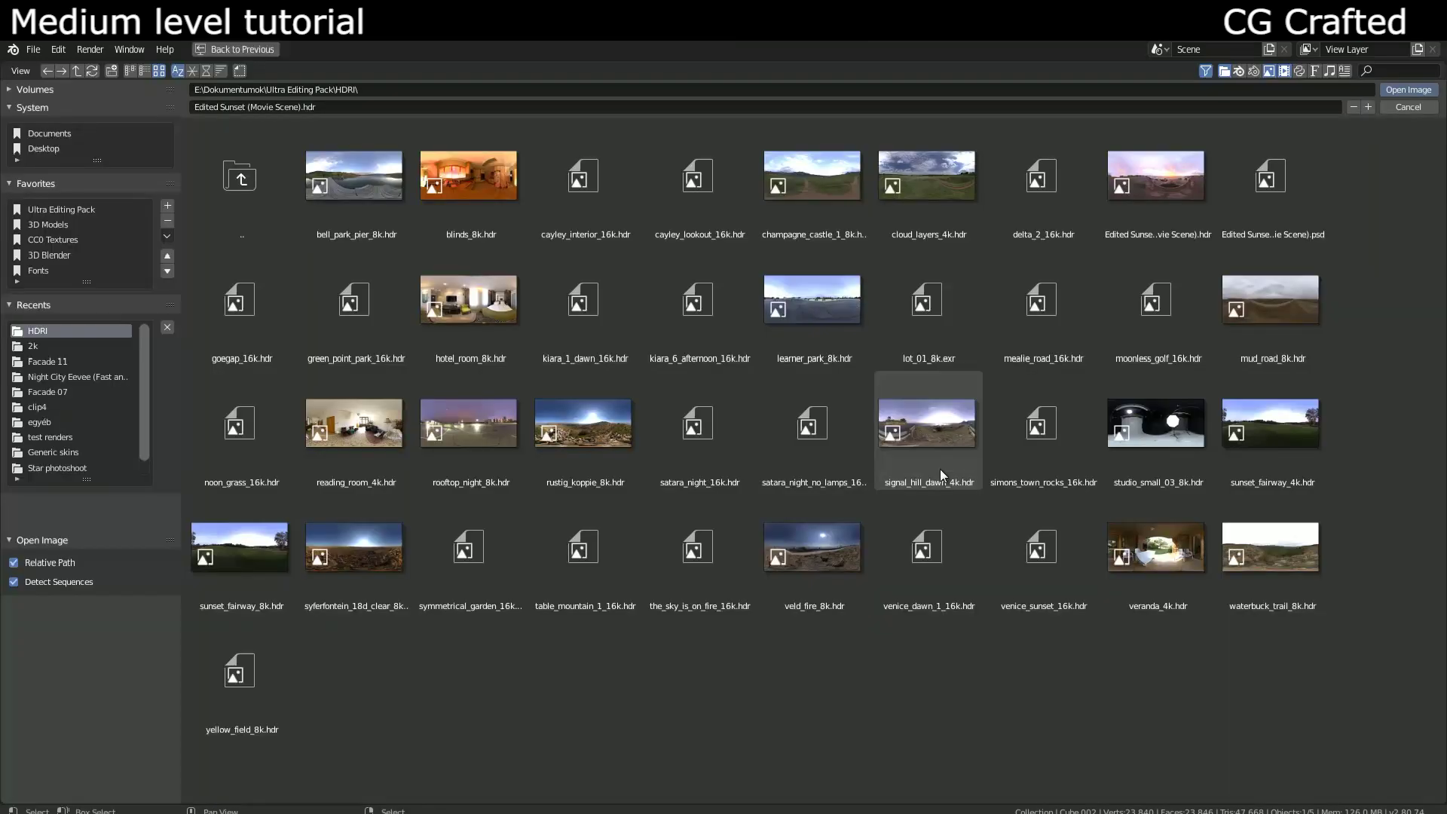
double_click(918, 407)
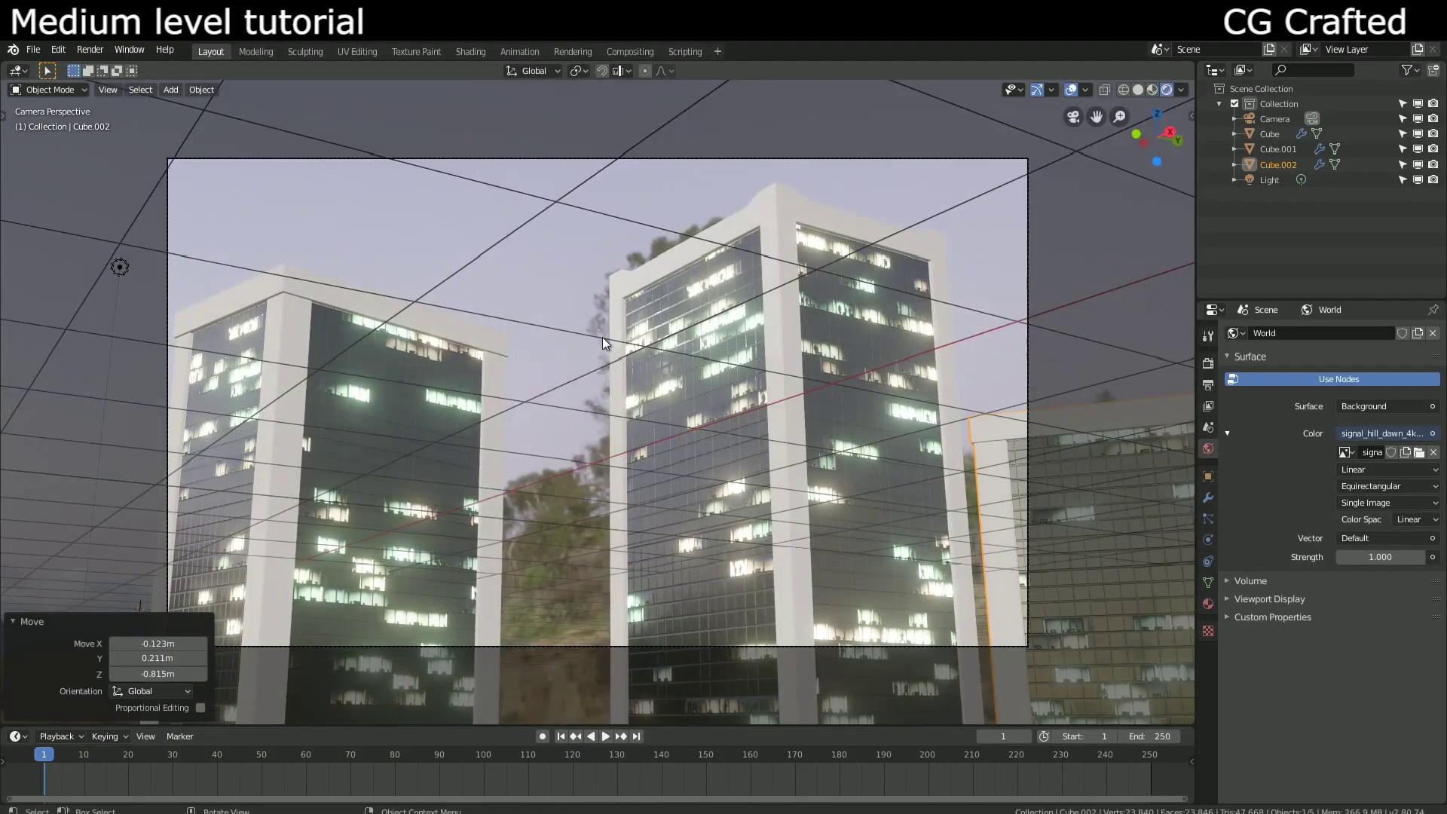
Step: Switch to the Shading workspace and preview the camera view with rendered lighting
left_click(480, 51)
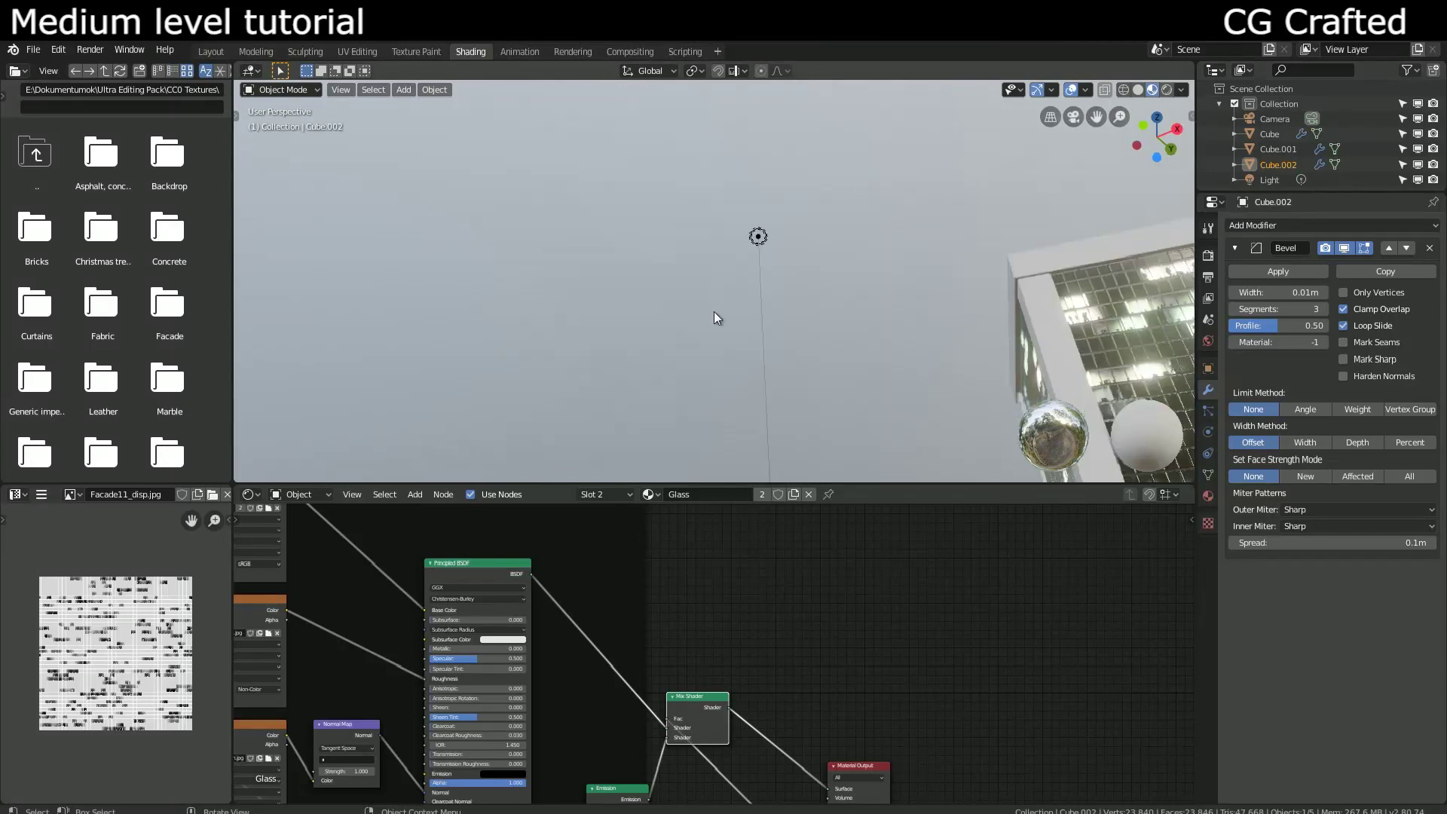
key("KP_0")
key("Home")
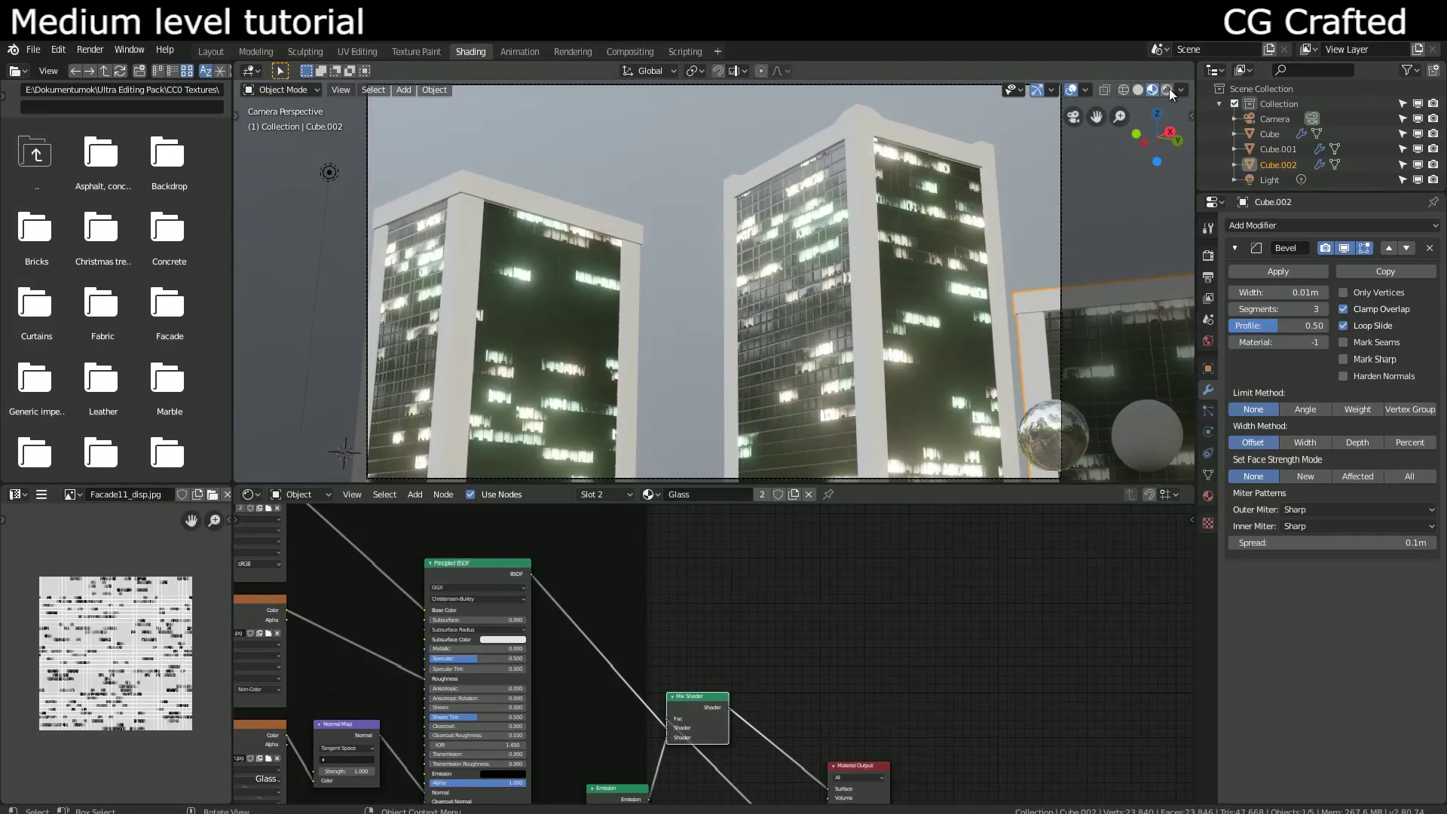
left_click(1169, 88)
scroll(467, 677, "down", 2)
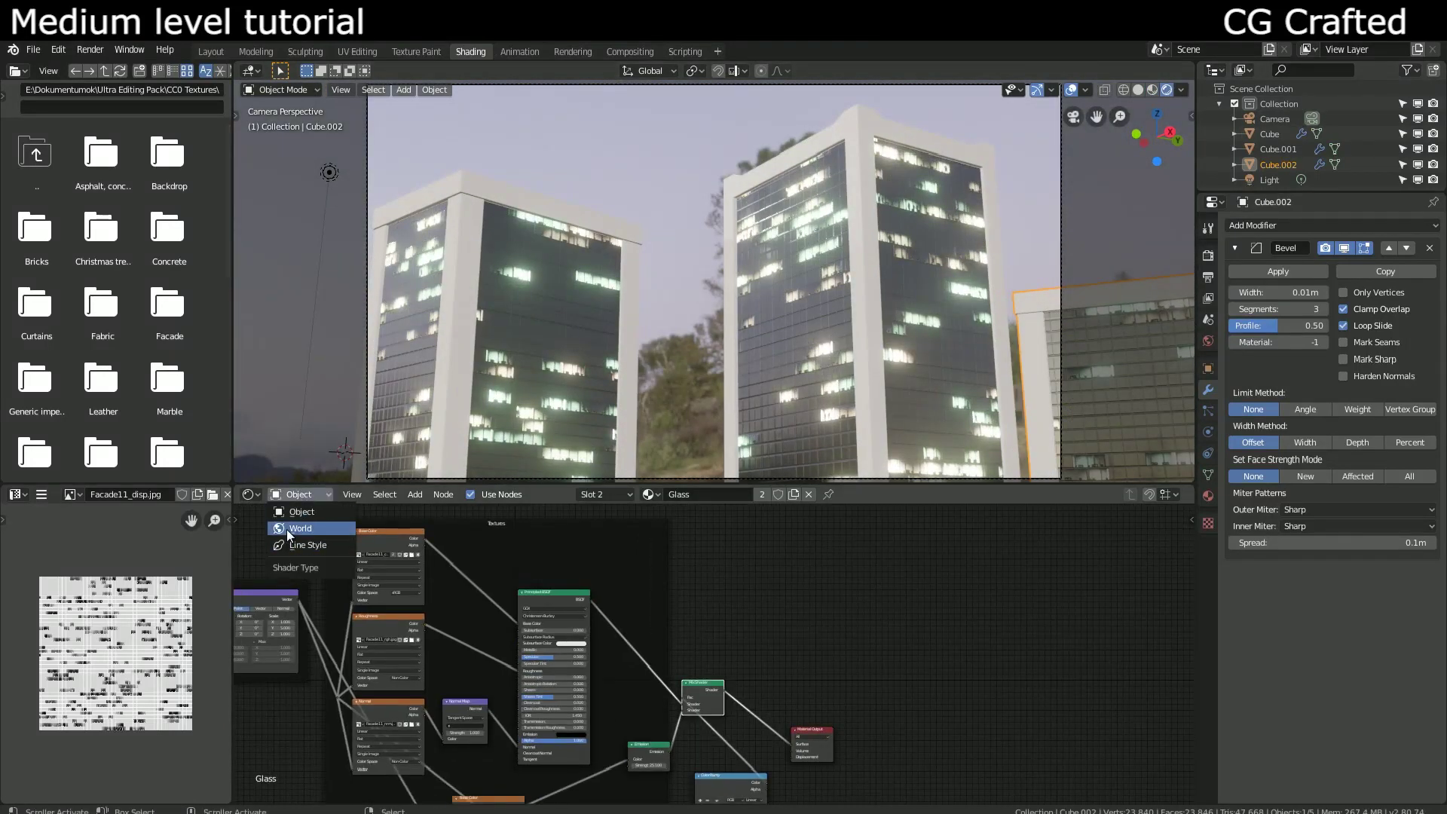
Step: Show the world shader nodes and add Texture Coordinate and Mapping nodes to the sky image
left_click(285, 528)
key("Home")
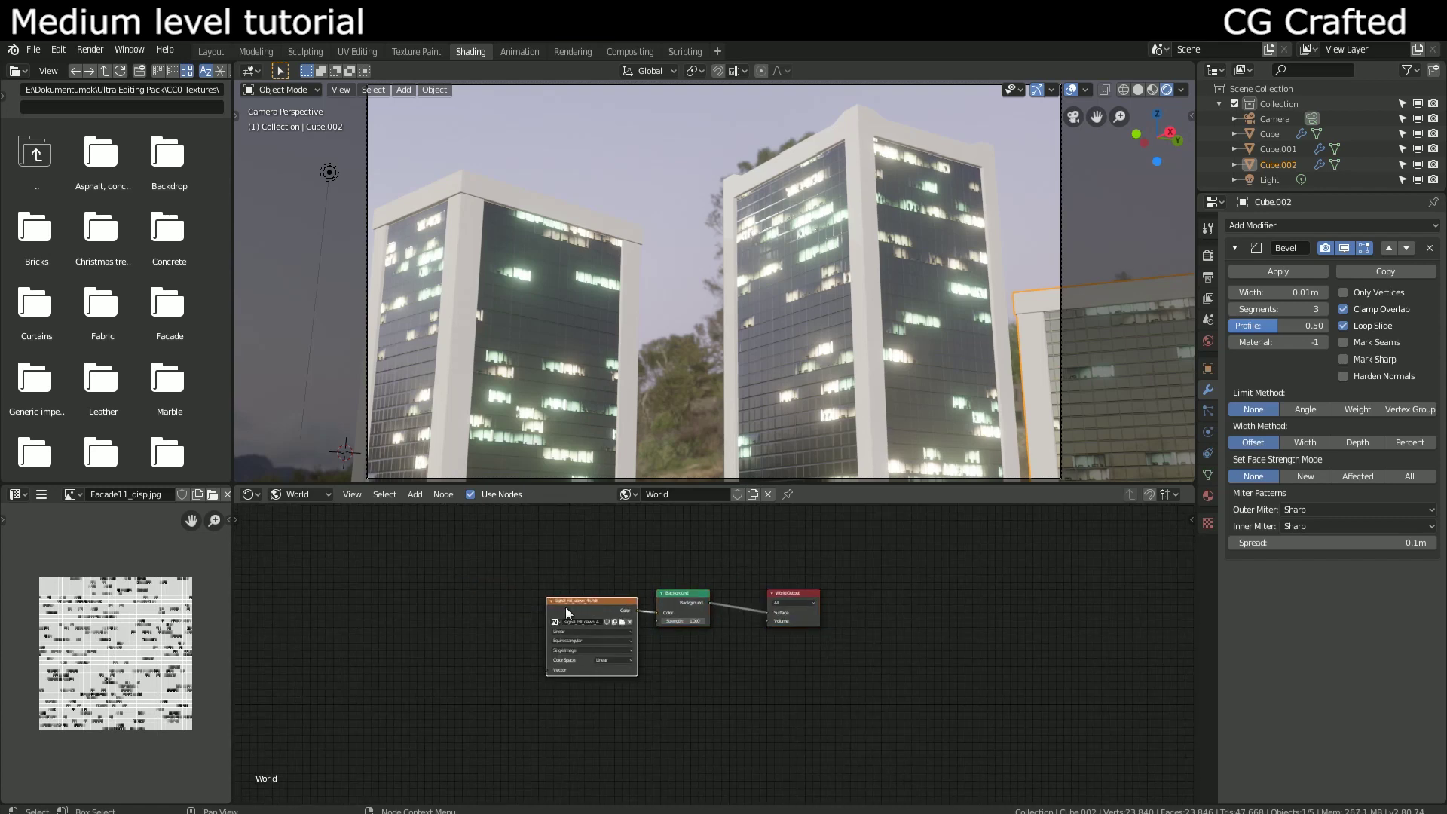
scroll(564, 604, "up", 1)
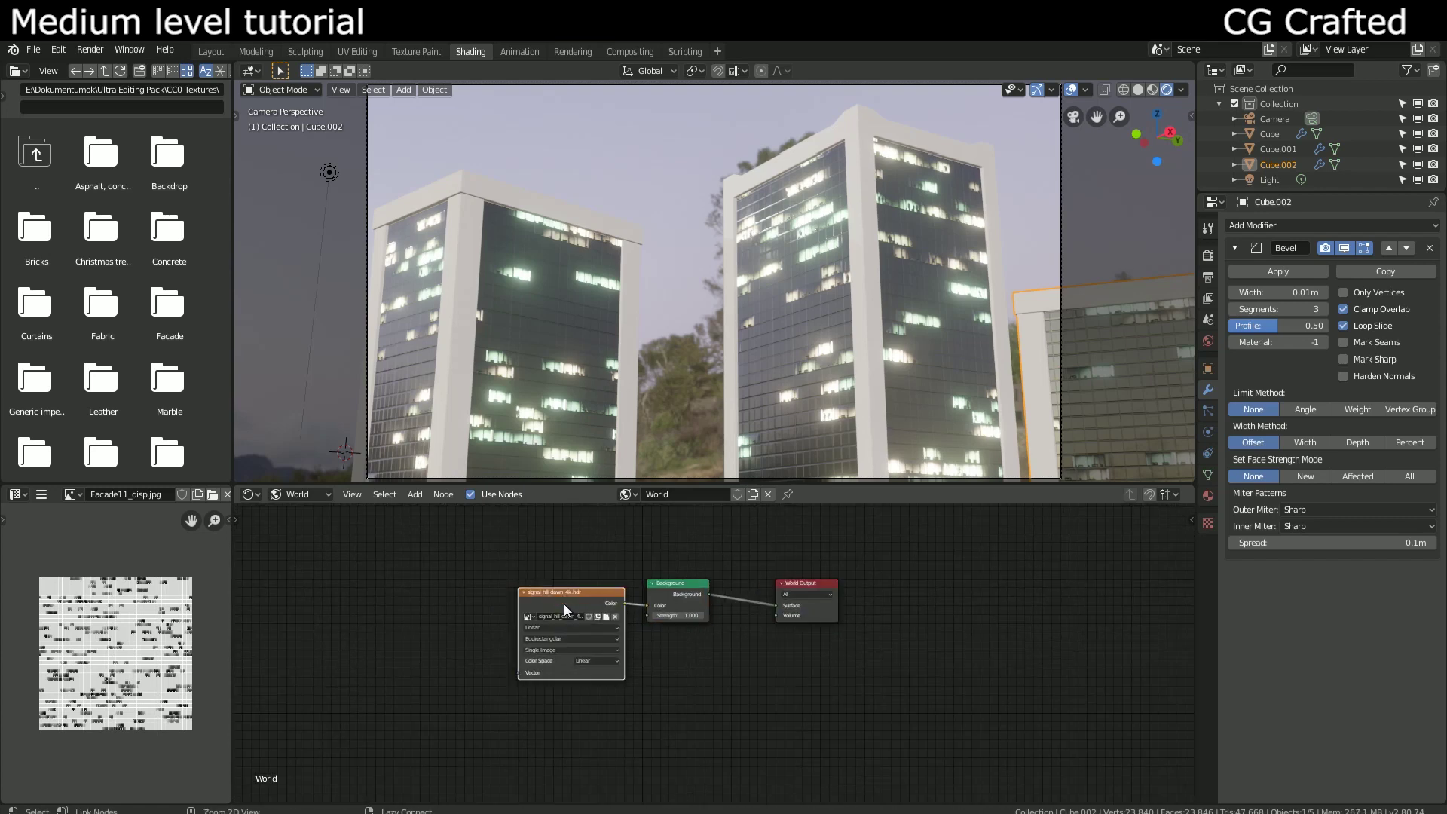
key("ctrl+t")
scroll(652, 609, "up", 2)
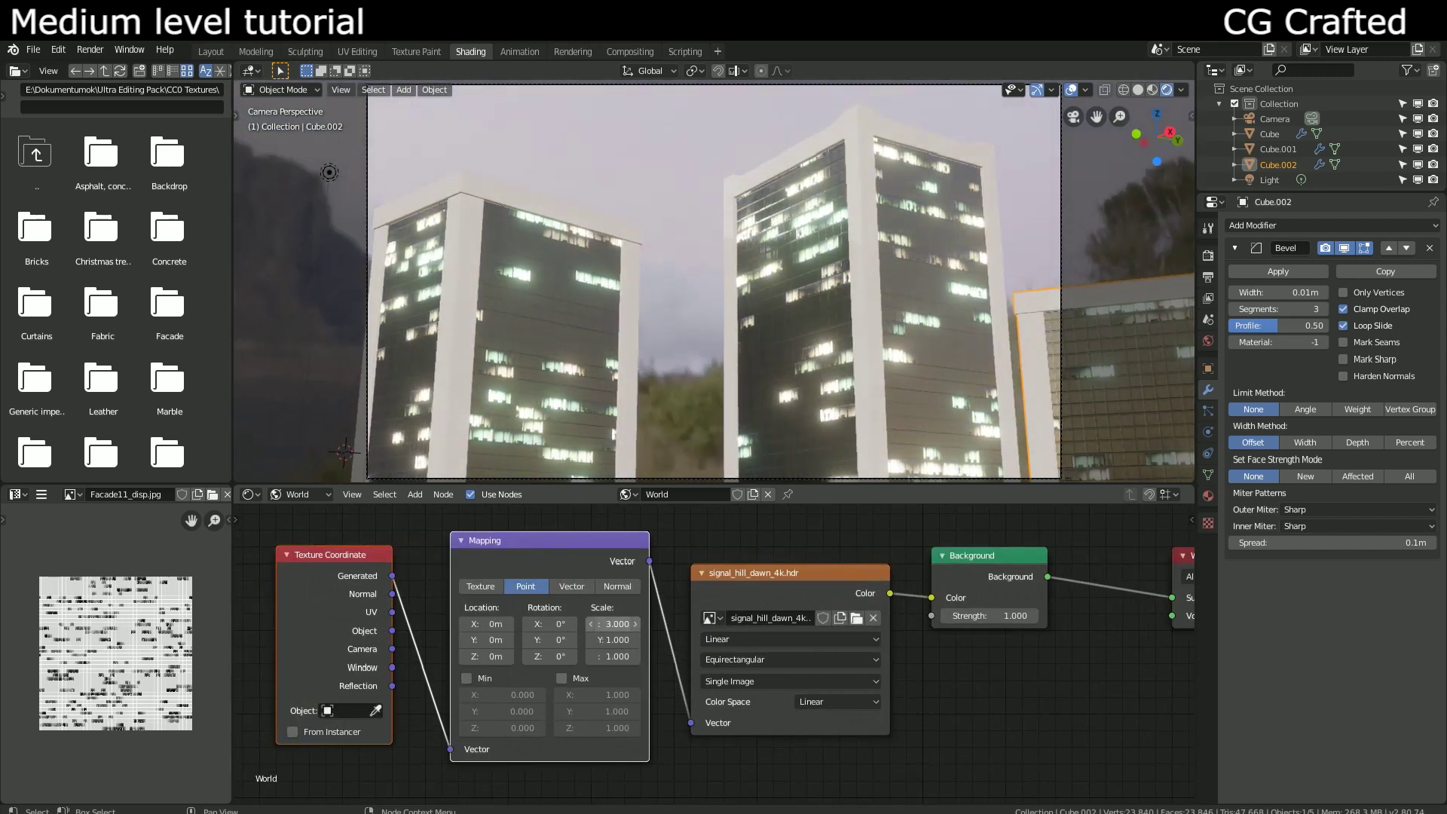
Step: Rotate the sky image to 236° around Z with a -9.8° X tilt
left_click_drag(548, 654, 678, 654)
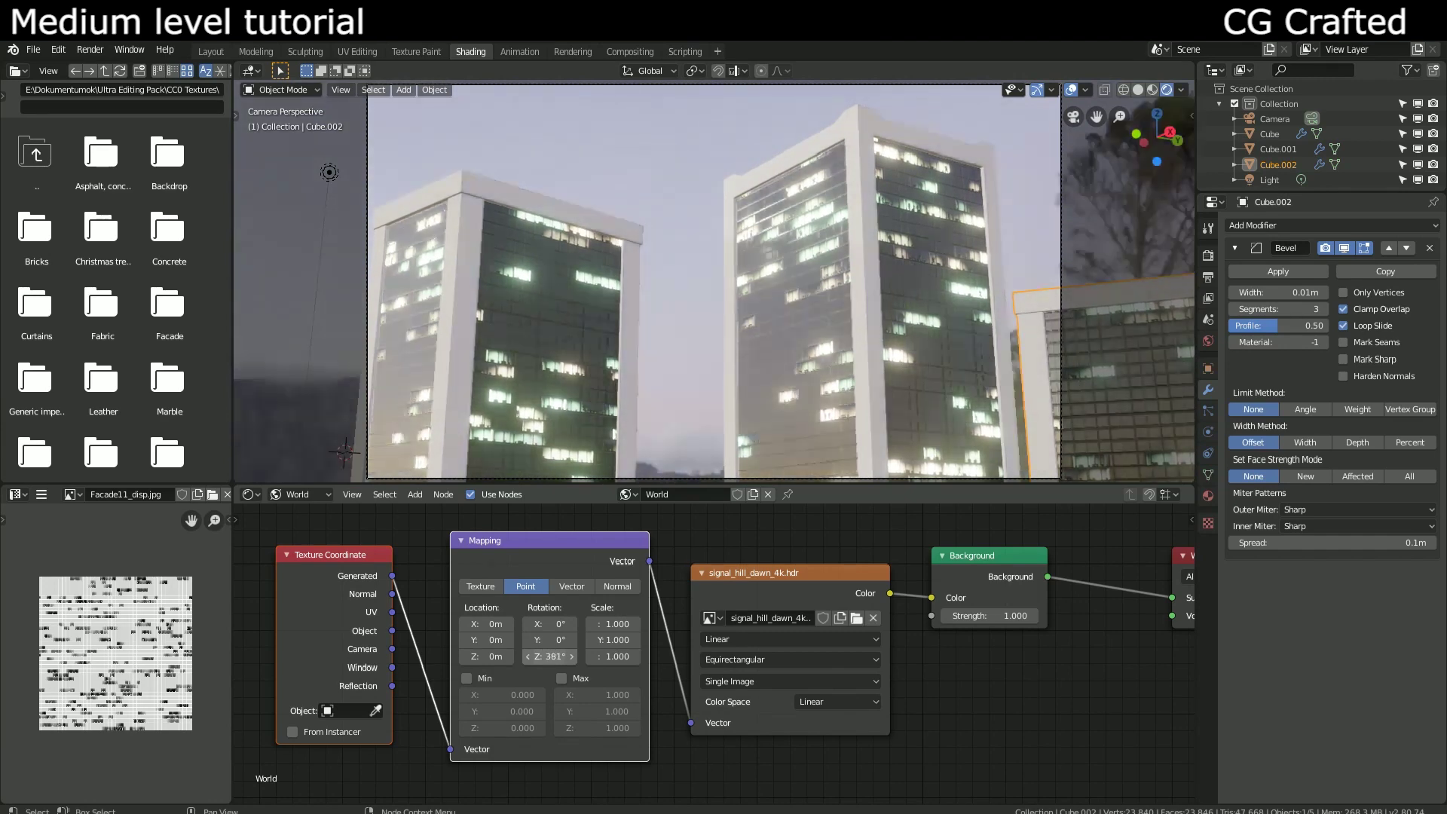
left_click_drag(547, 656, 469, 655)
scroll(559, 376, "down", 2)
scroll(559, 376, "up", 2)
scroll(559, 376, "down", 2)
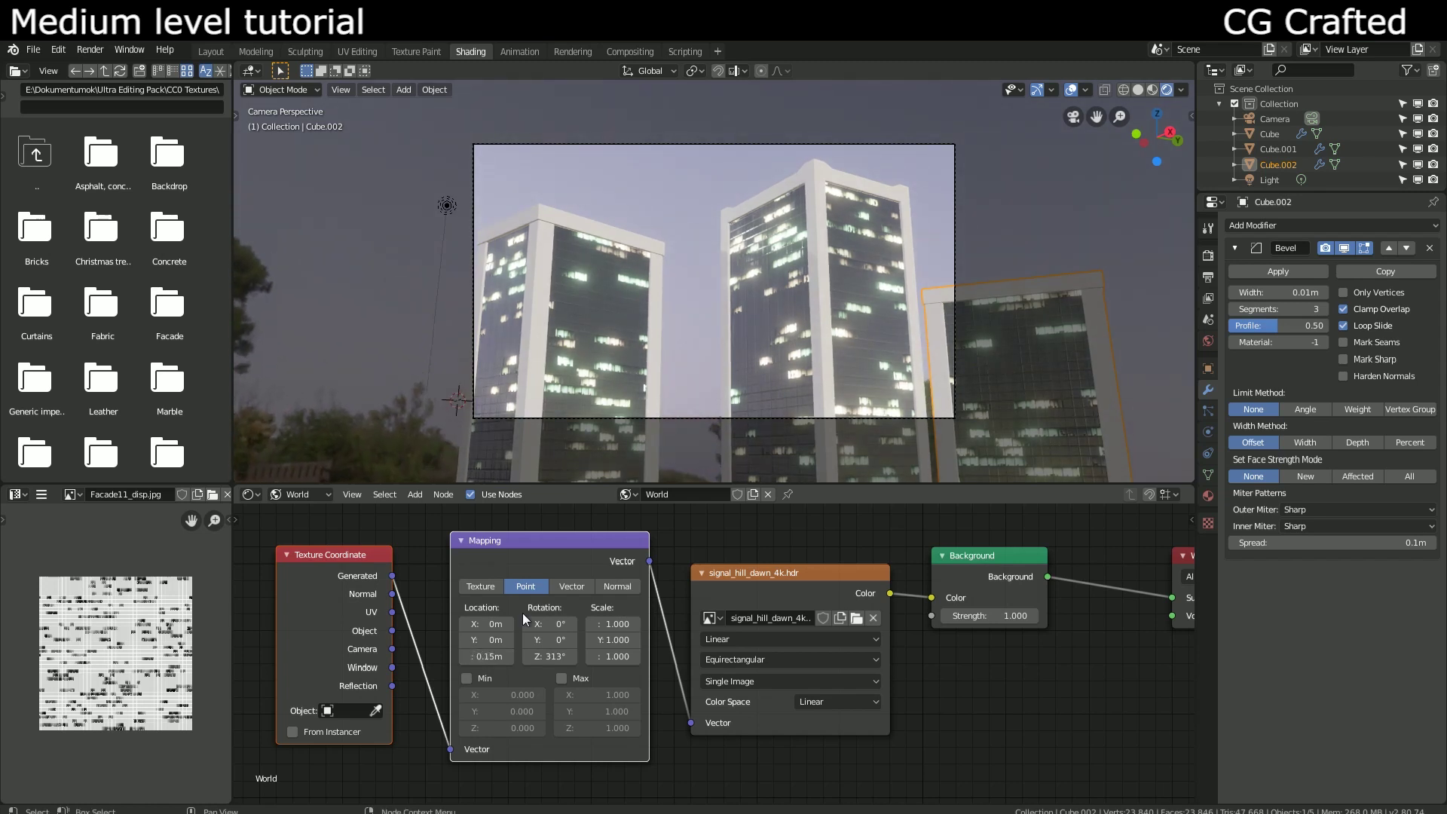
mouse_move(551, 622)
left_mouse_down()
mouse_move(520, 624)
mouse_move(503, 657)
mouse_move(600, 588)
left_mouse_up()
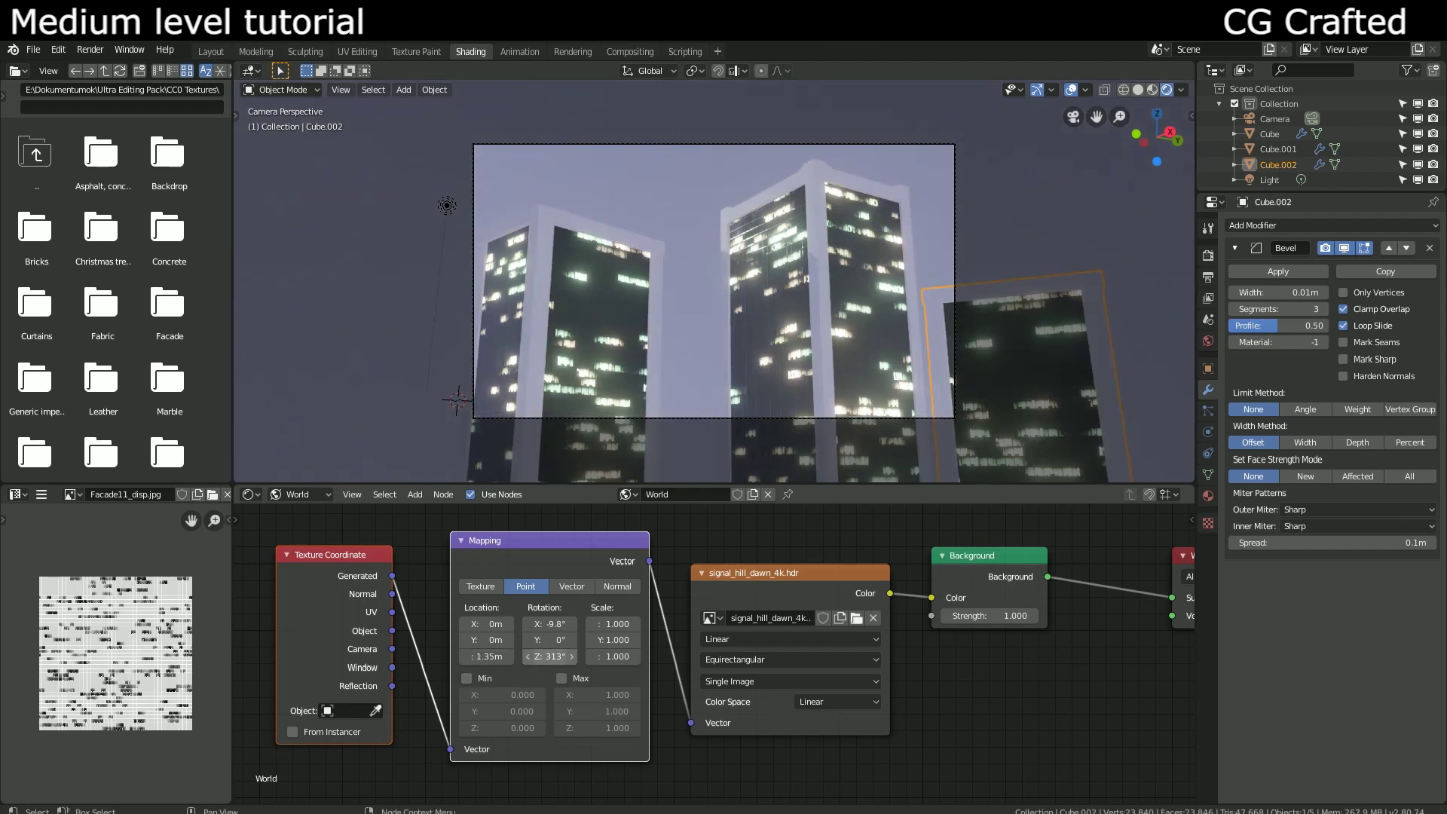
left_click_drag(551, 656, 498, 656)
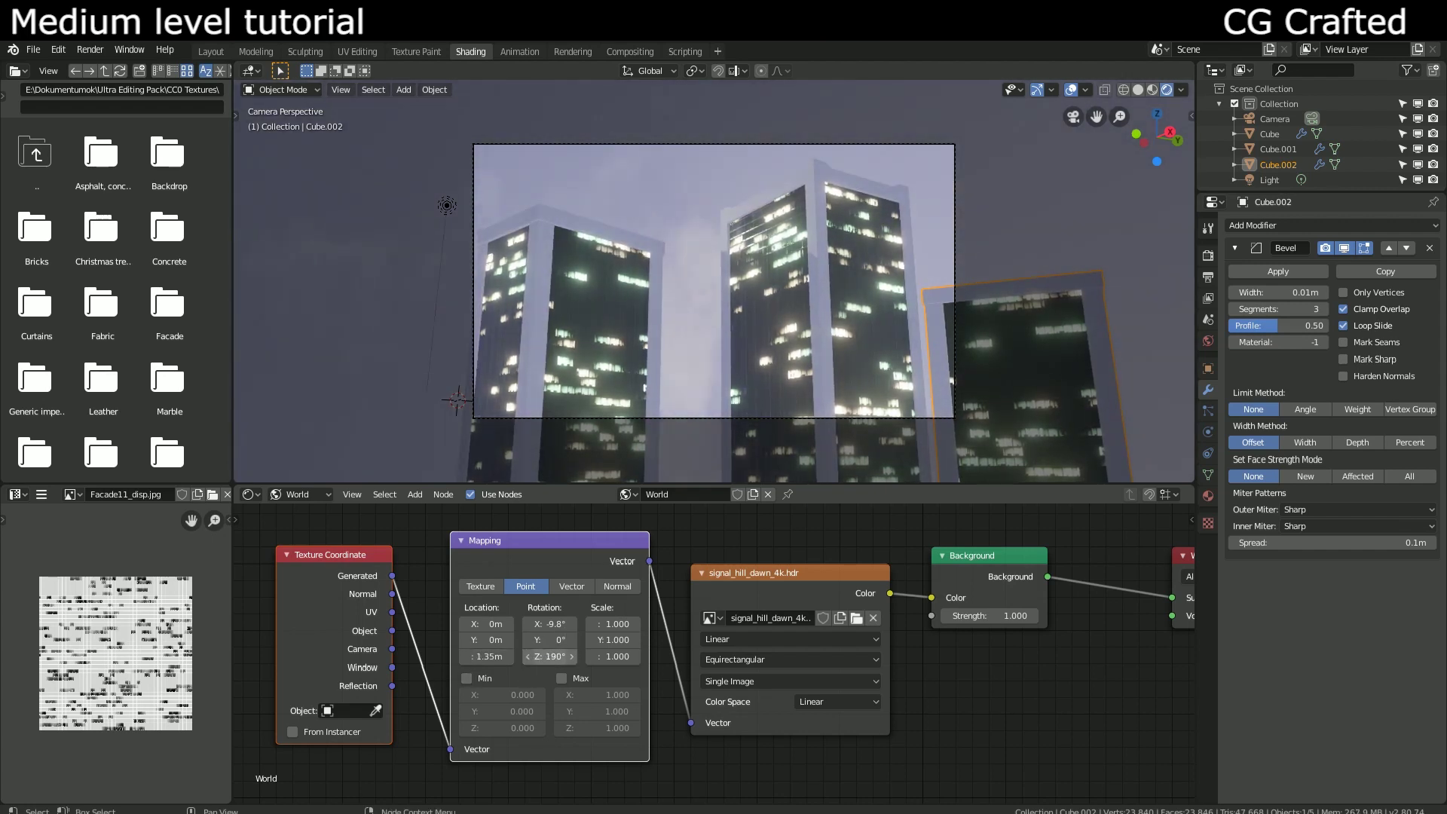
scroll(768, 289, "up", 4)
scroll(750, 308, "down", 2)
scroll(750, 308, "up", 2)
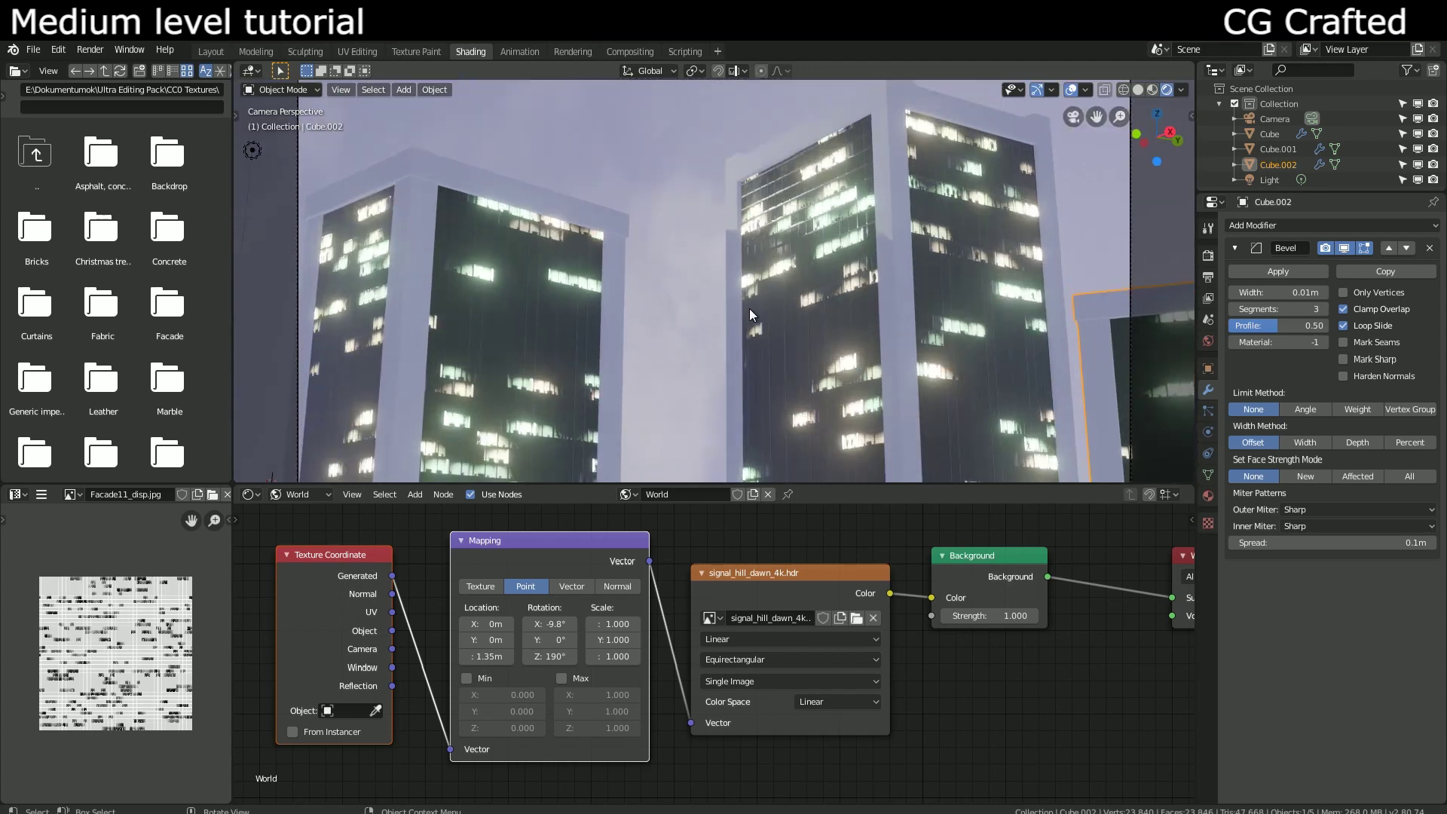
scroll(750, 309, "down", 2)
left_click_drag(551, 656, 514, 655)
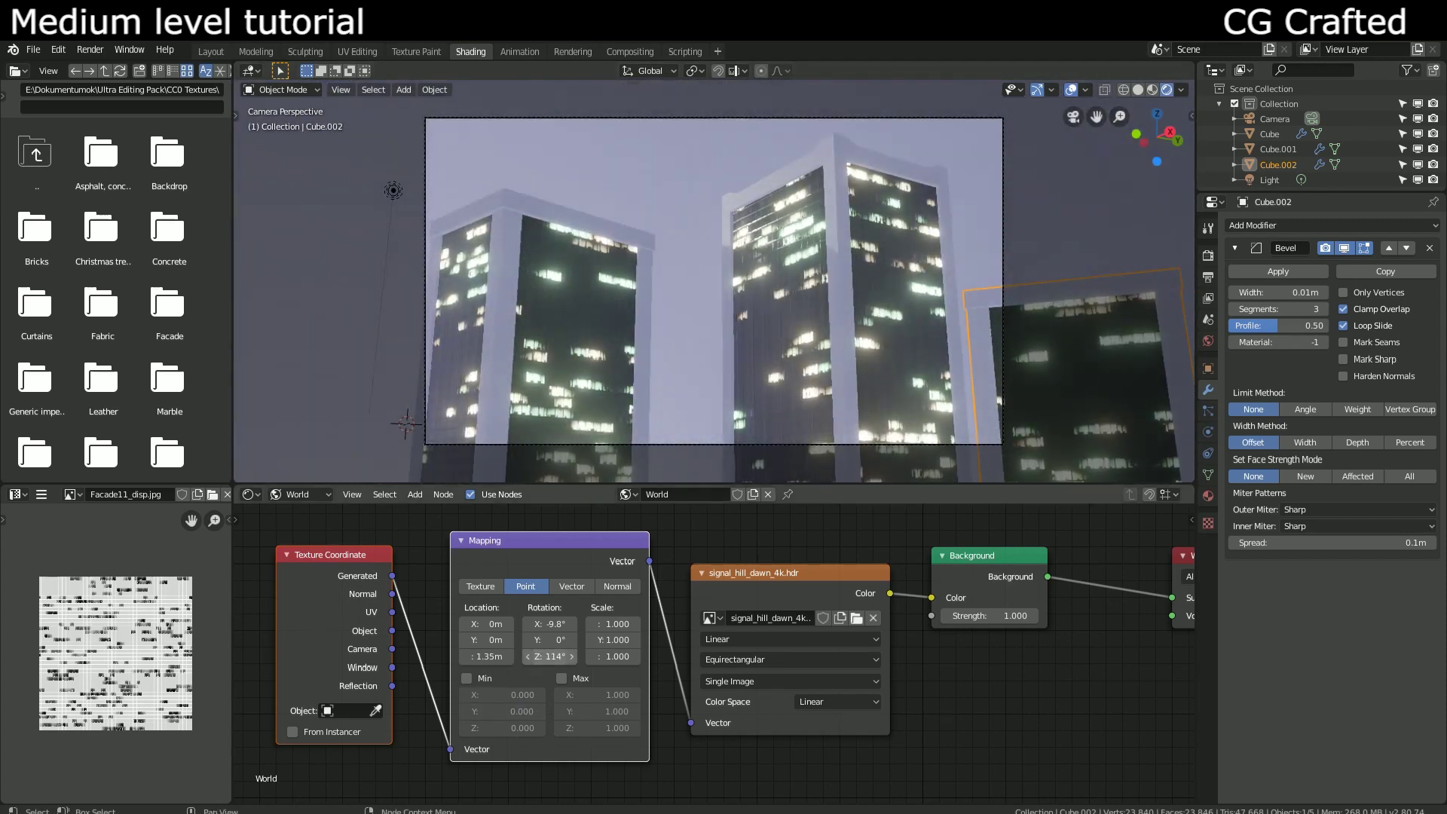
left_click_drag(488, 657, 463, 655)
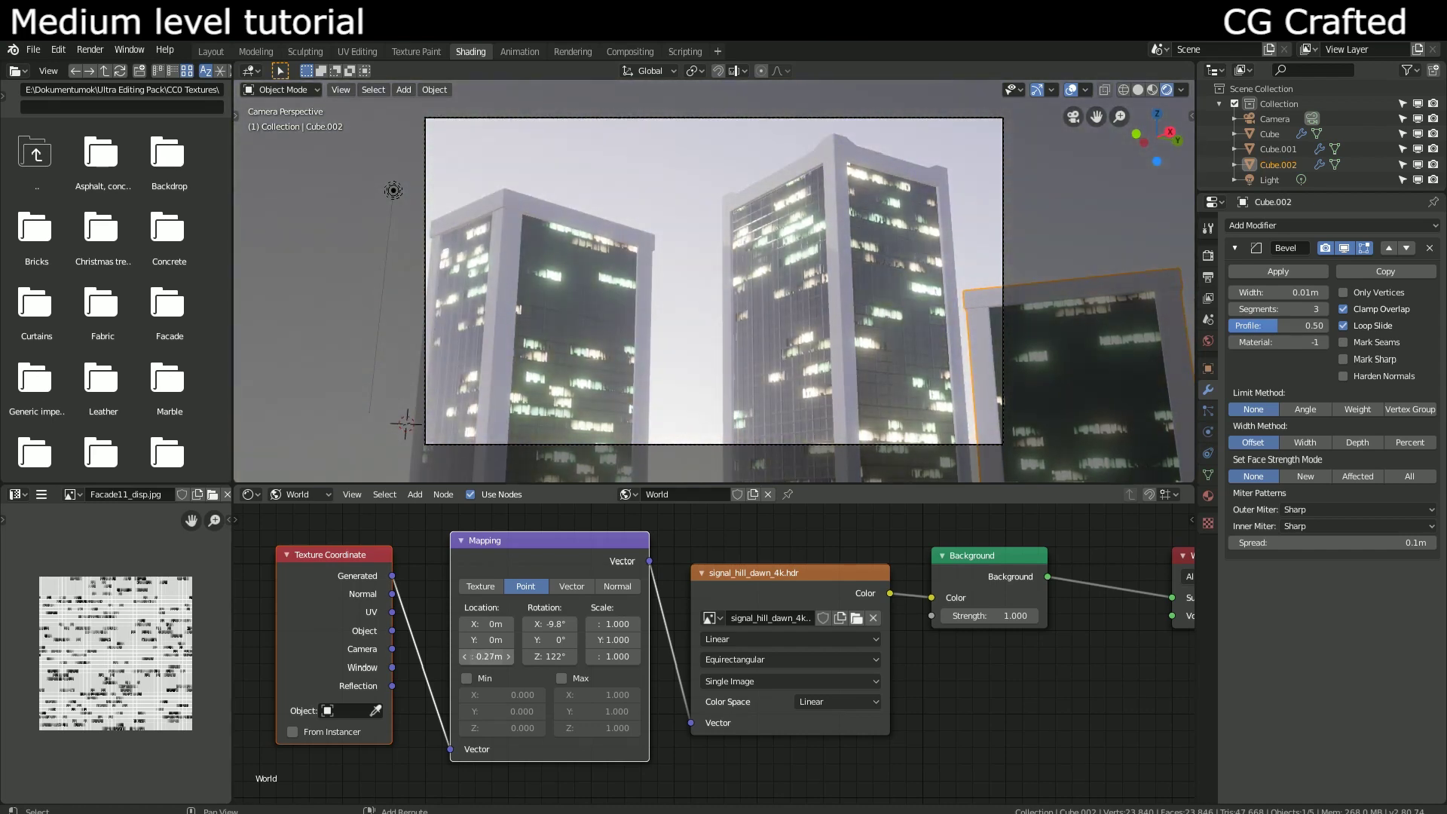
mouse_move(551, 656)
left_mouse_down()
mouse_move(599, 656)
mouse_move(576, 657)
left_mouse_up()
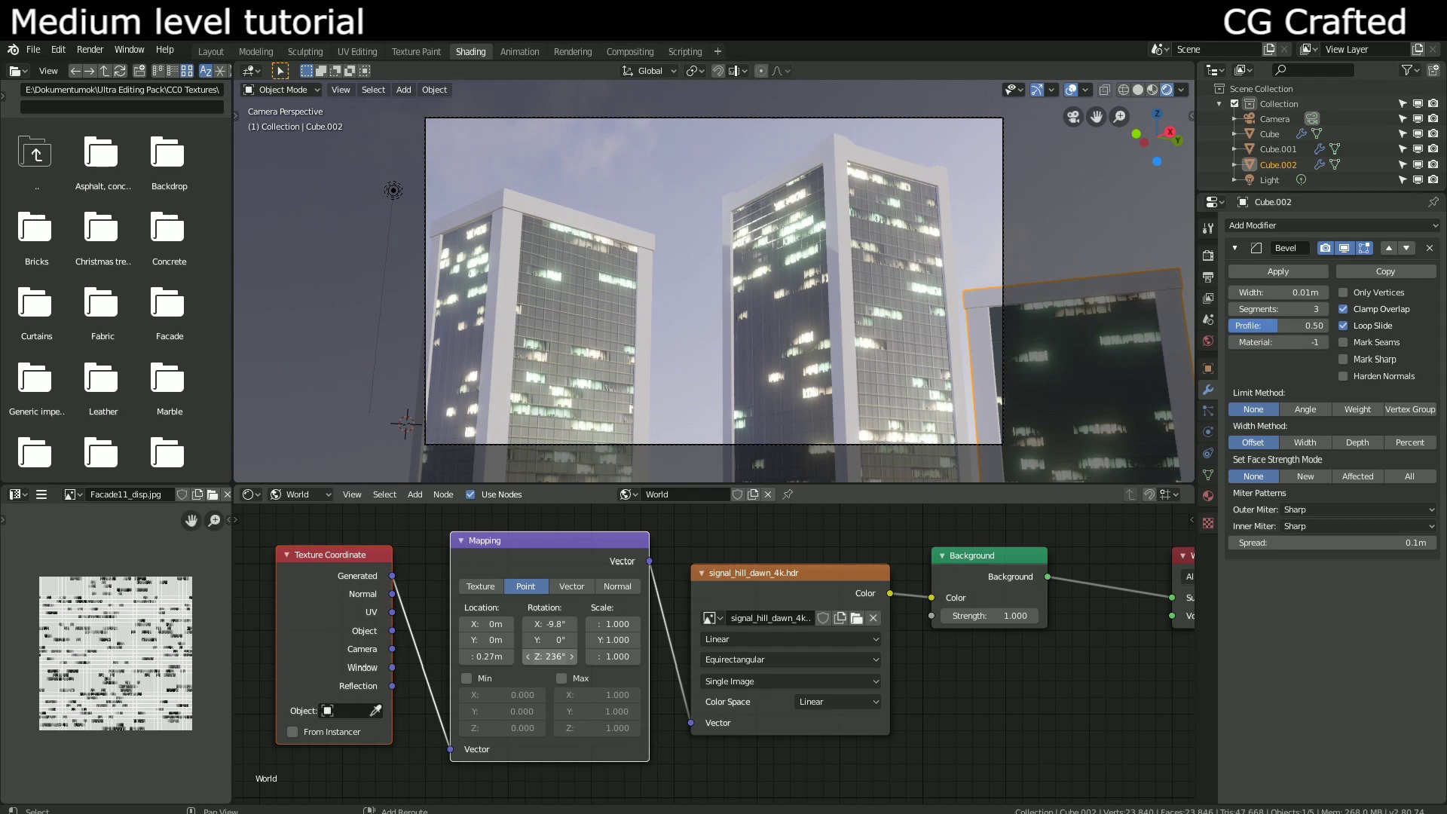
scroll(663, 386, "up", 2)
scroll(705, 312, "down", 2)
scroll(595, 355, "up", 2)
left_click(595, 356)
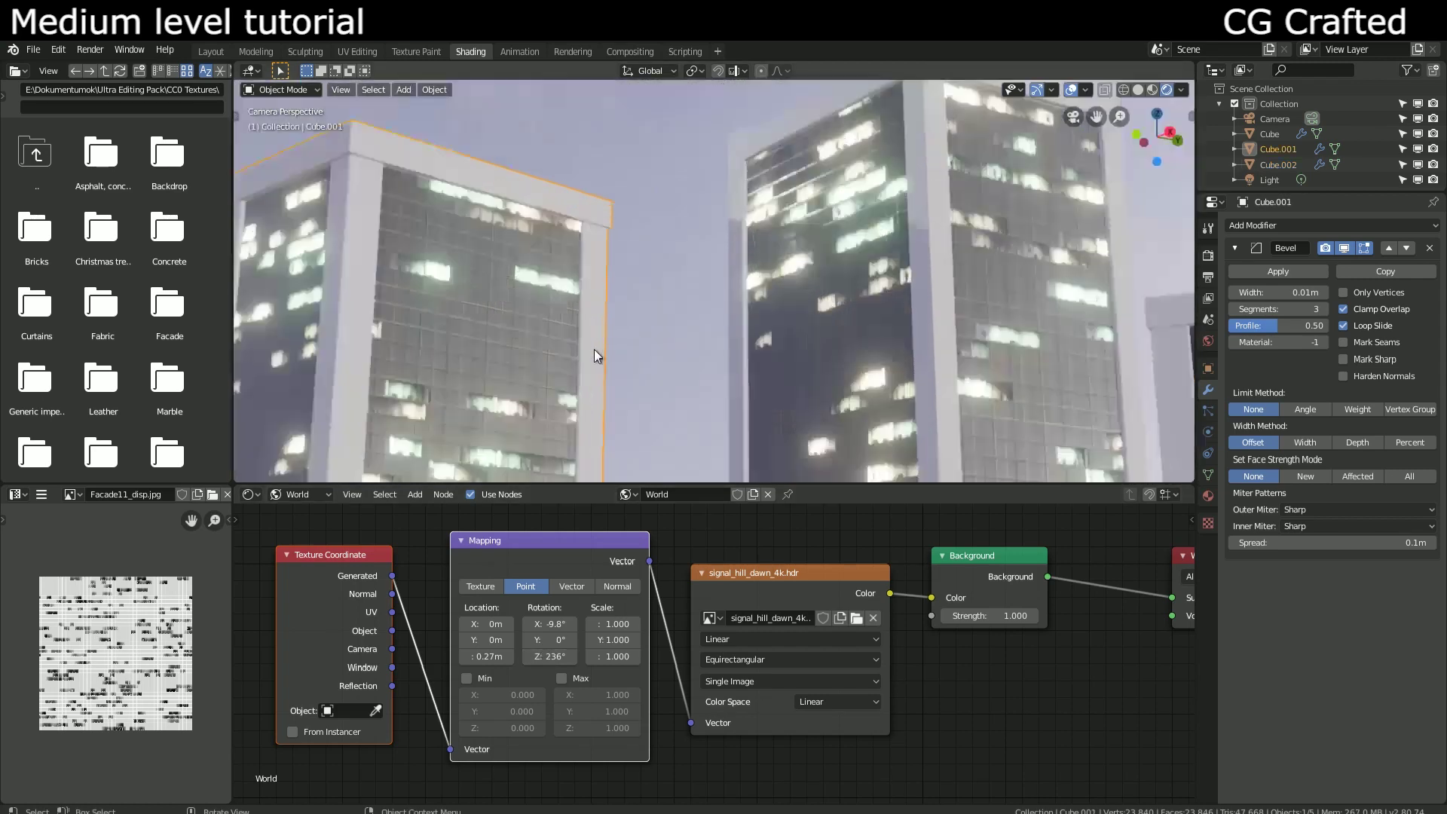
scroll(595, 362, "up", 1)
Step: Enable Screen Space Reflections in Eevee and view the glass facades from a new angle
left_click(1207, 258)
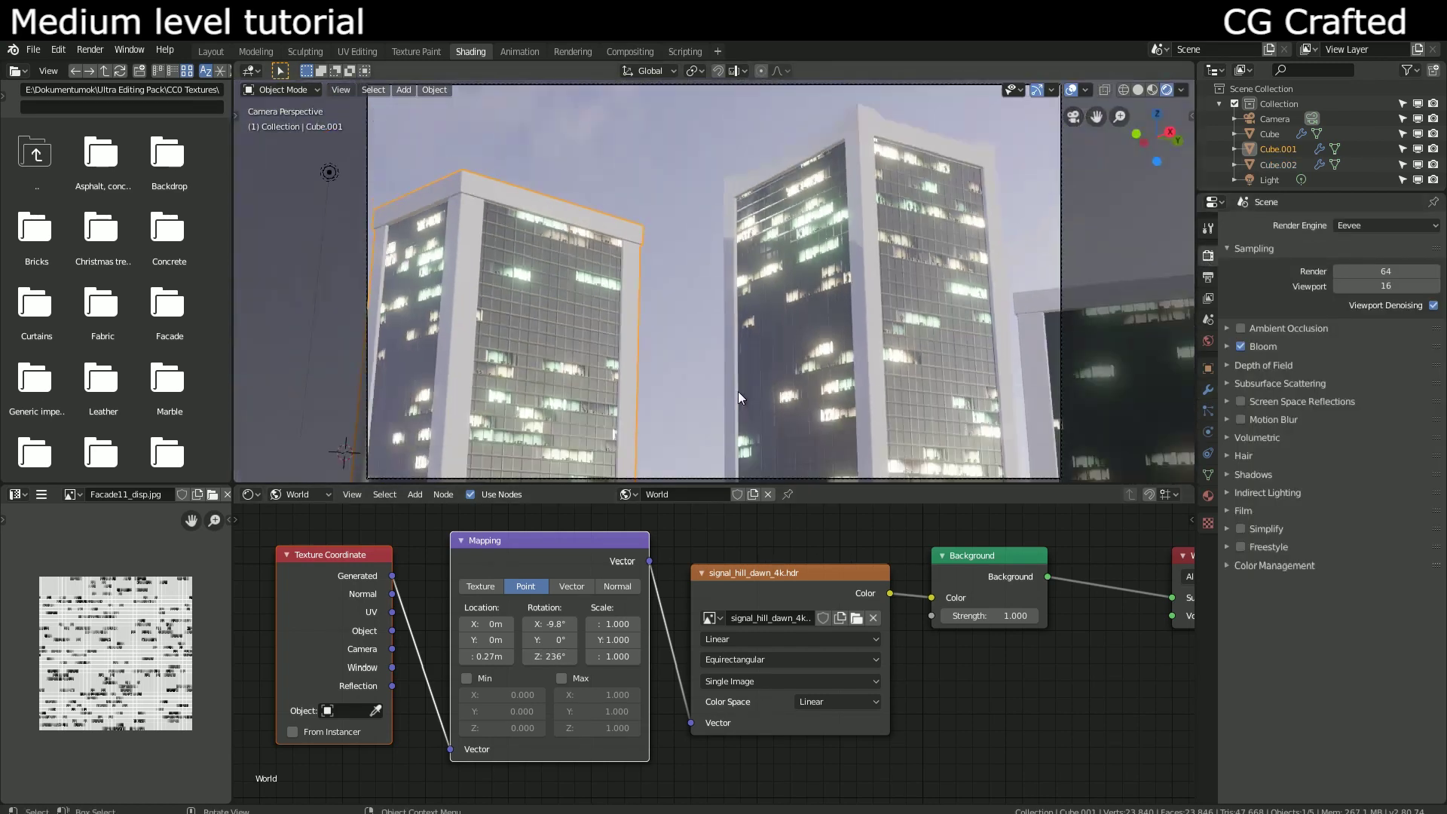
scroll(738, 391, "up", 1)
scroll(596, 401, "up", 1)
scroll(744, 209, "up", 2)
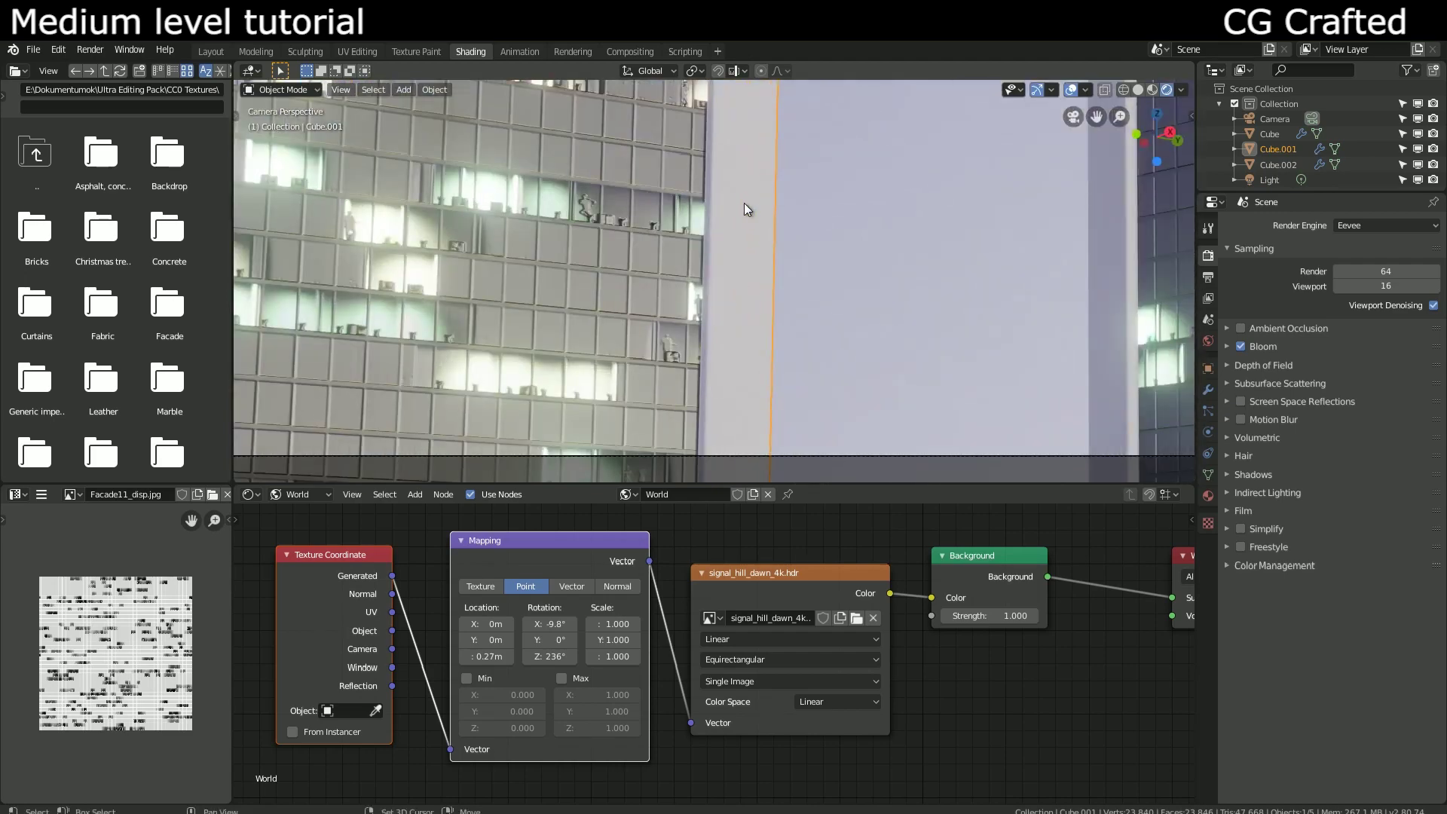
scroll(743, 202, "down", 2)
left_click(1241, 401)
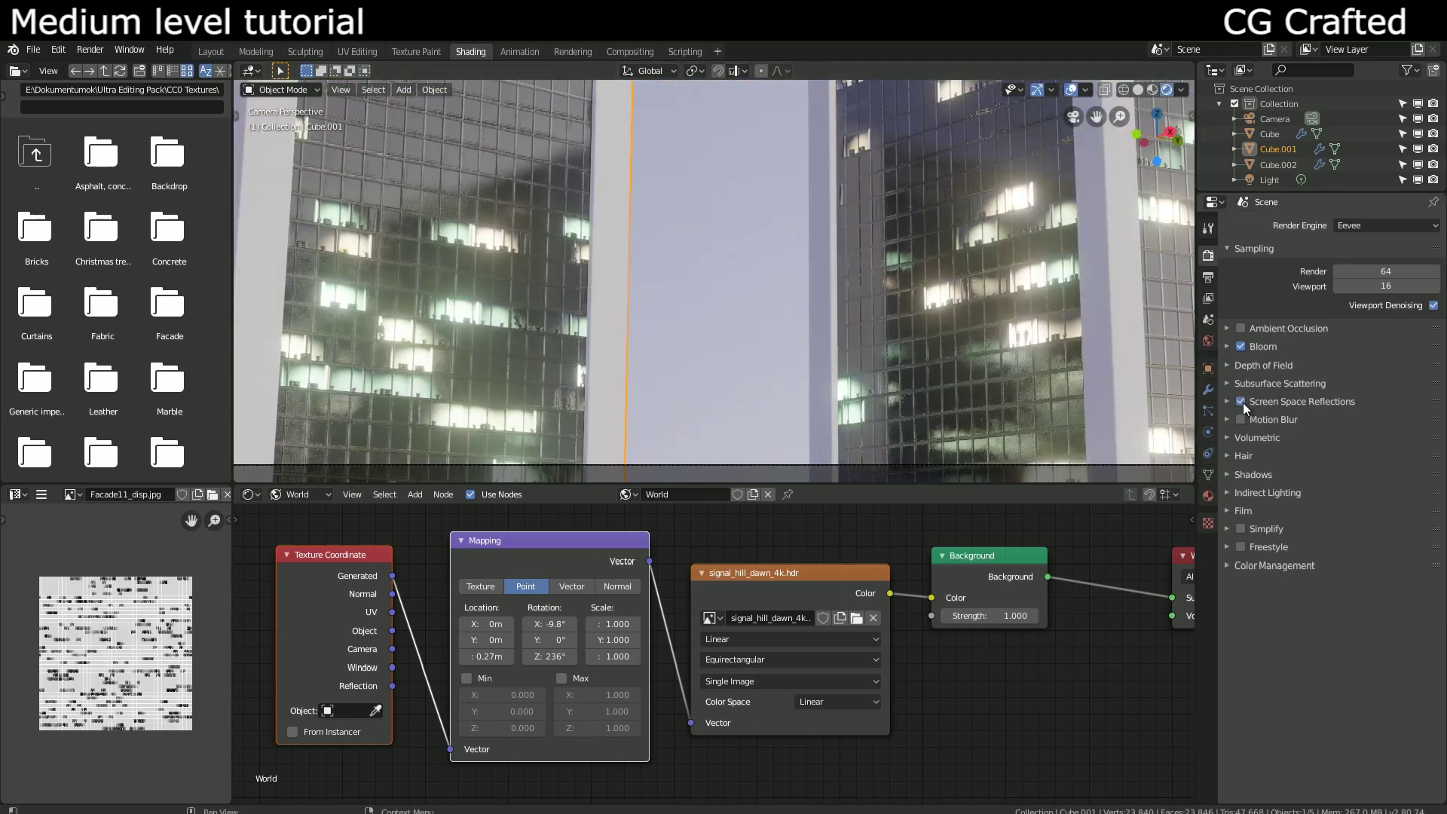
middle_click_drag(608, 392, 627, 235)
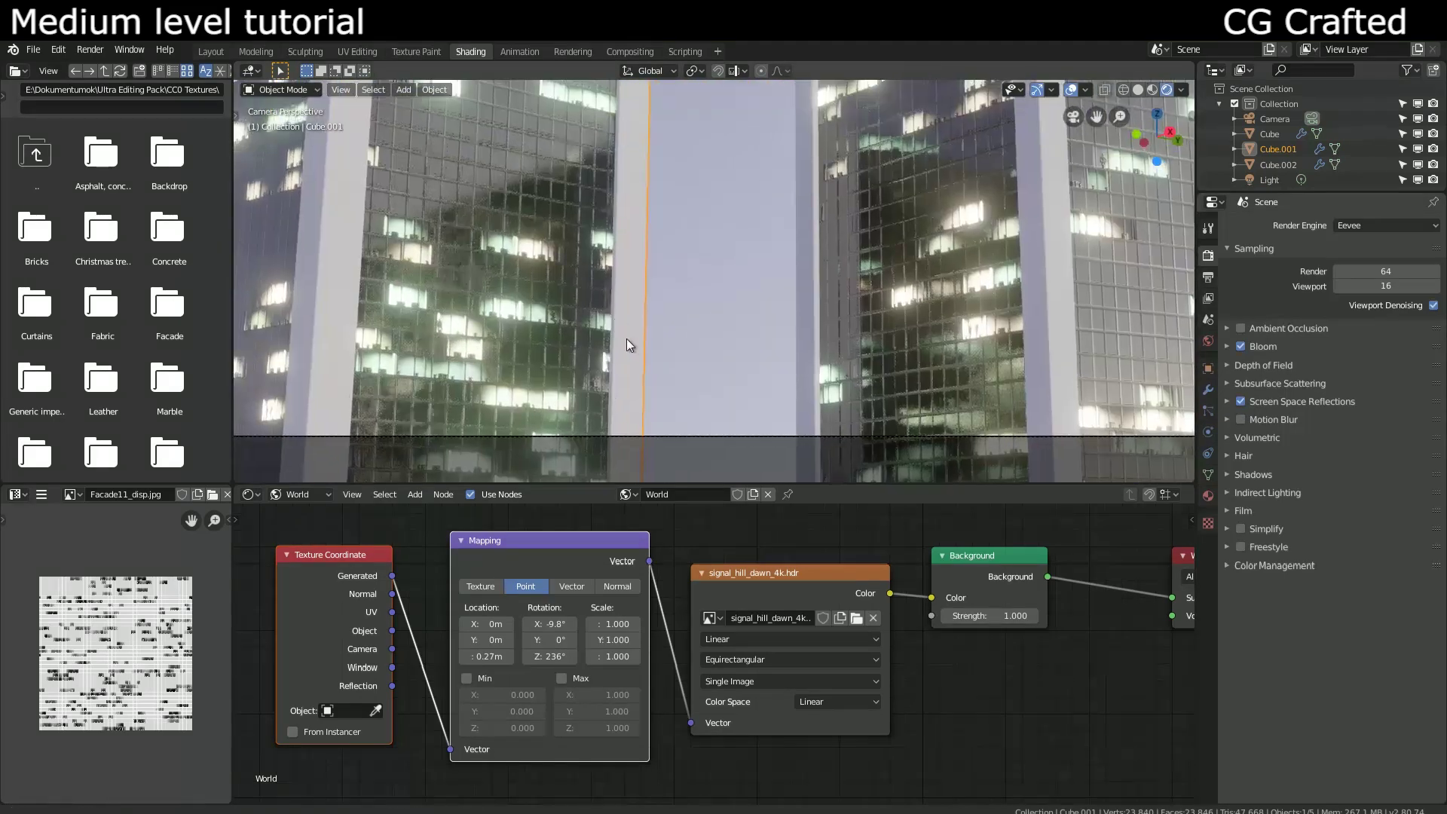
scroll(834, 283, "down", 2)
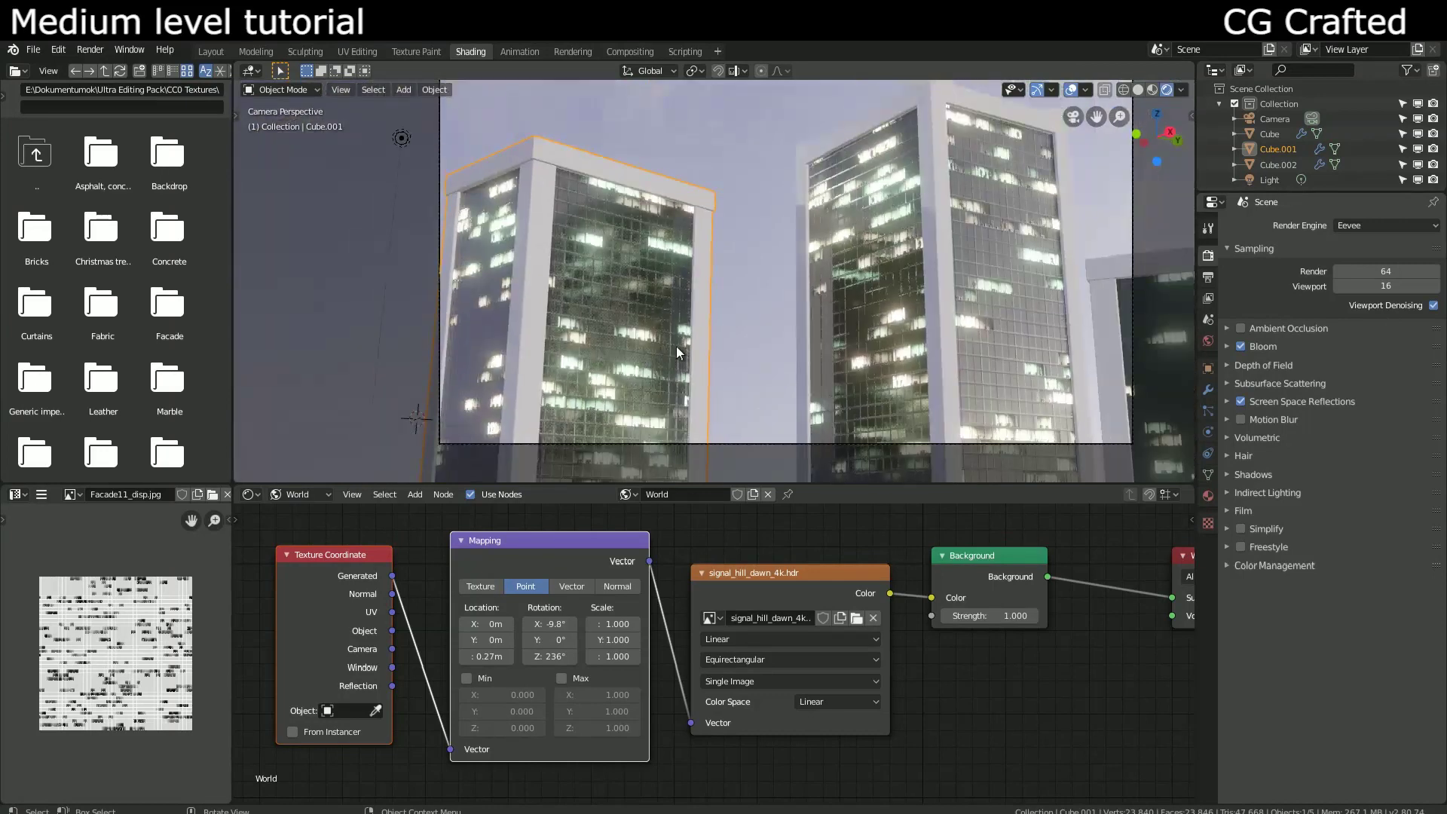
scroll(675, 314, "up", 2)
scroll(709, 319, "up", 2)
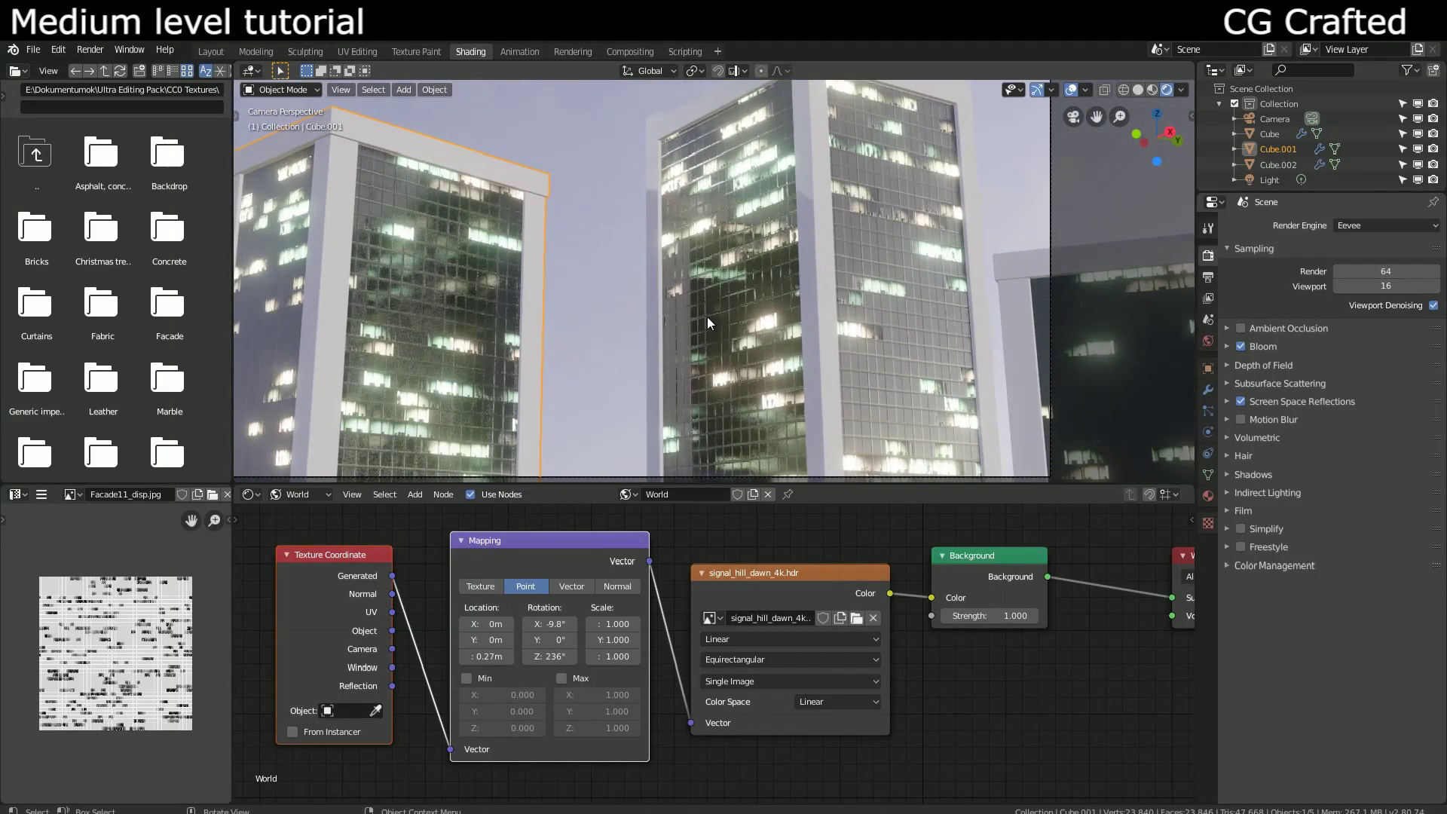
Step: Move the middle tower (Cube) and right tower (Cube.002), then start moving the light
left_click(707, 317)
scroll(848, 372, "down", 2)
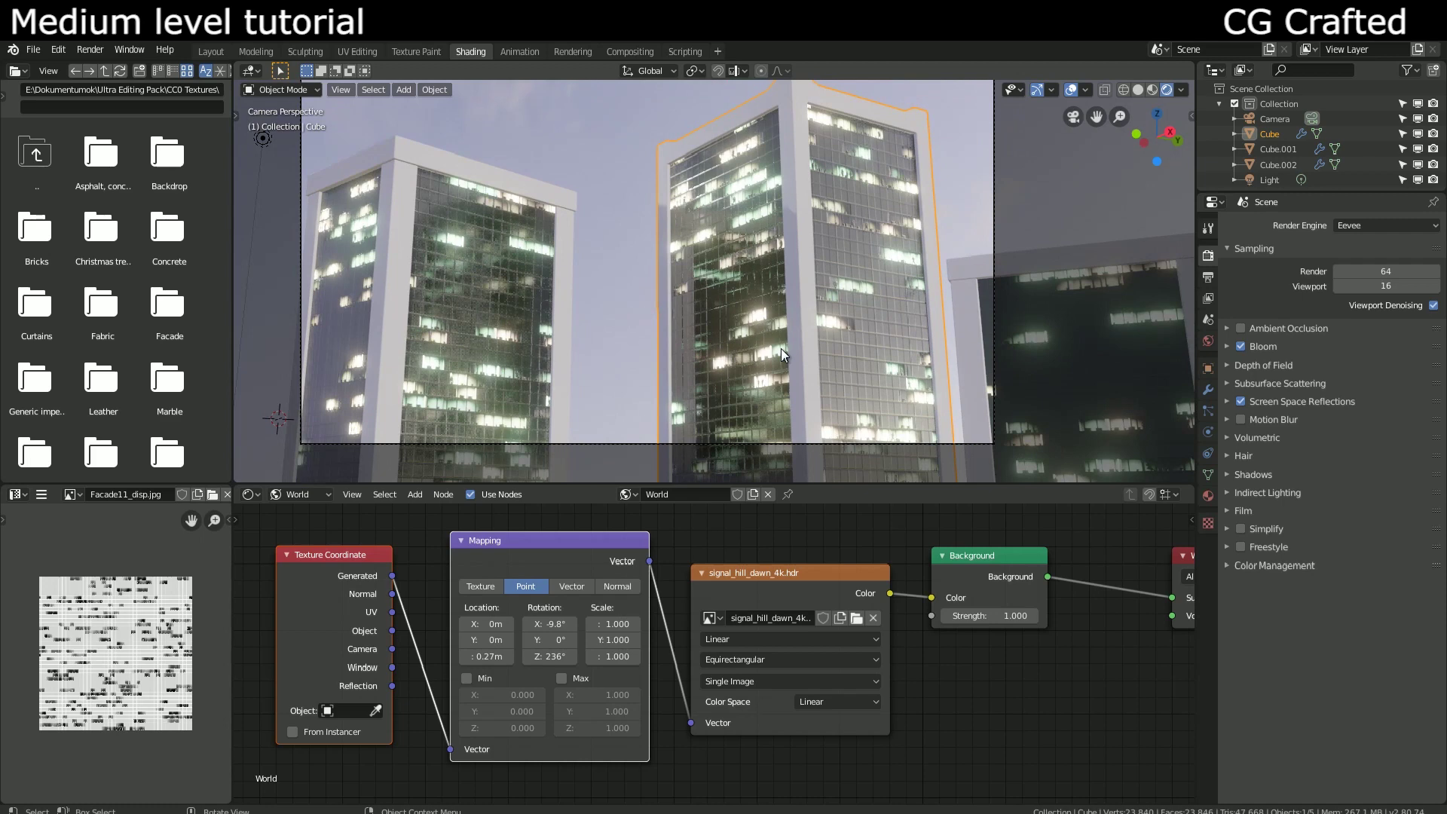
key("g")
left_click(748, 359)
left_click(987, 326)
key("g")
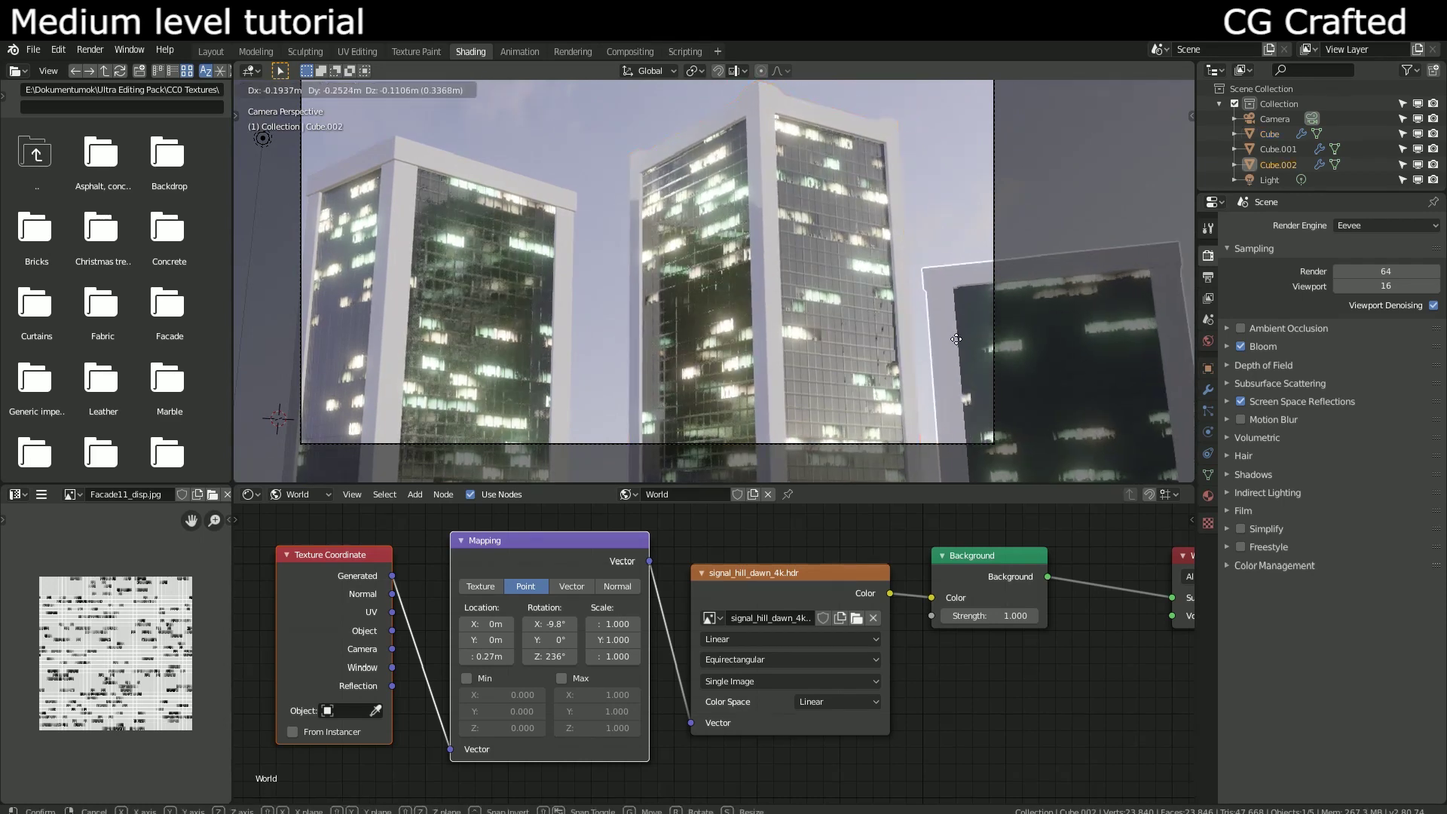
left_click(942, 342)
scroll(453, 343, "up", 2)
scroll(451, 344, "down", 2)
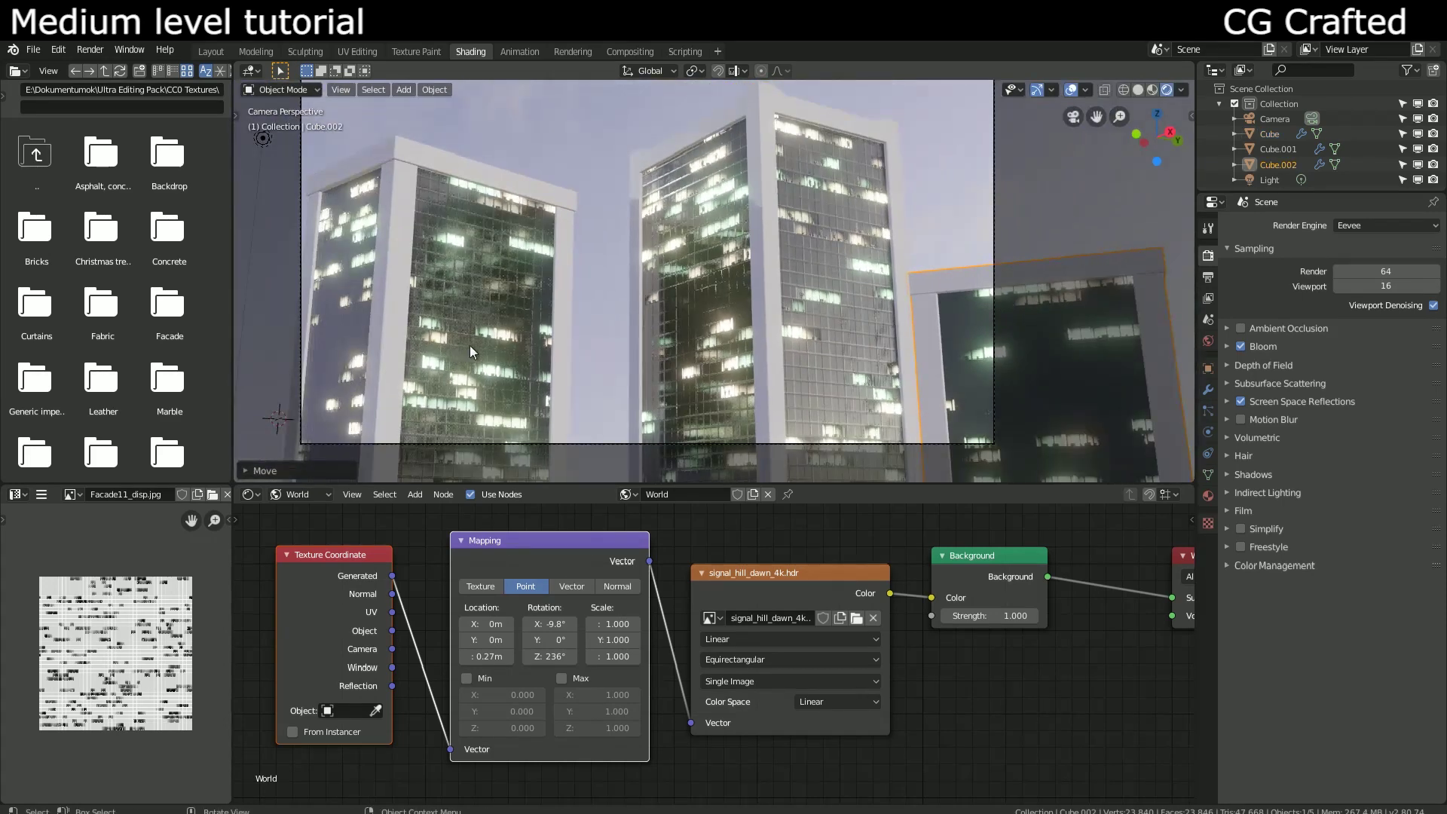
scroll(470, 345, "down", 1)
scroll(562, 343, "up", 2)
scroll(633, 317, "up", 1)
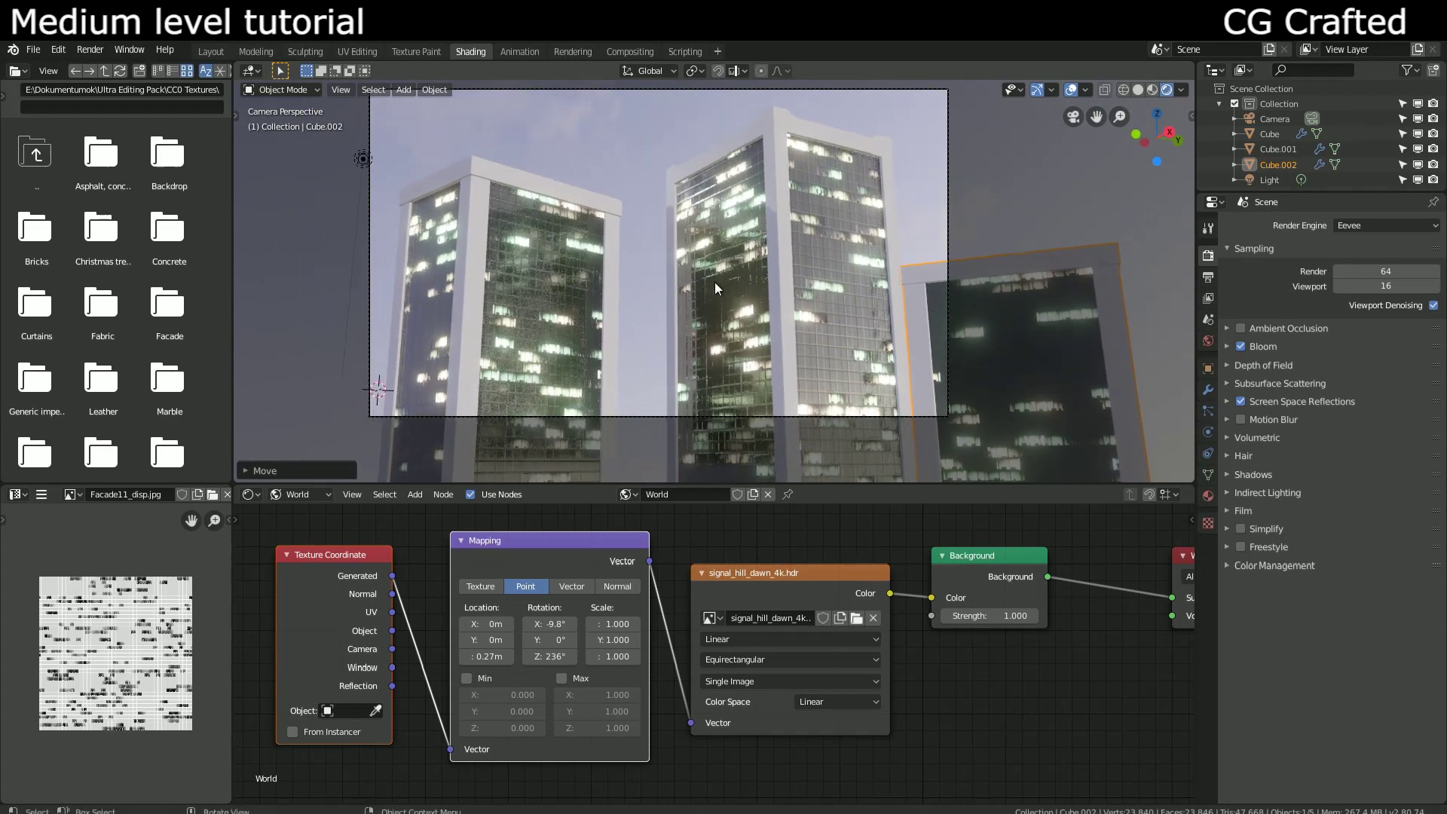
scroll(716, 294, "up", 2)
scroll(735, 289, "down", 1)
scroll(751, 266, "down", 1)
scroll(711, 265, "down", 1)
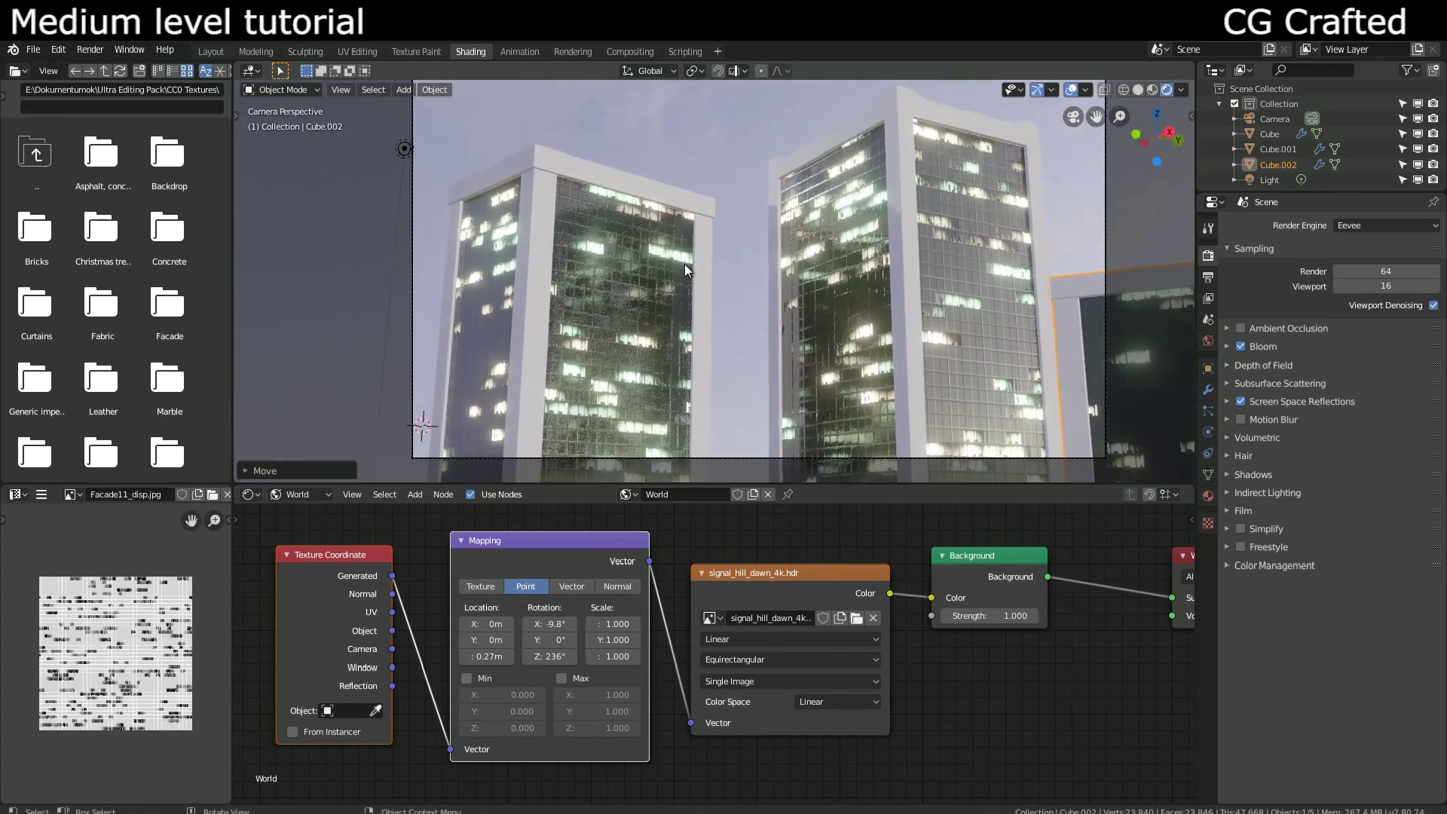
left_click(406, 149)
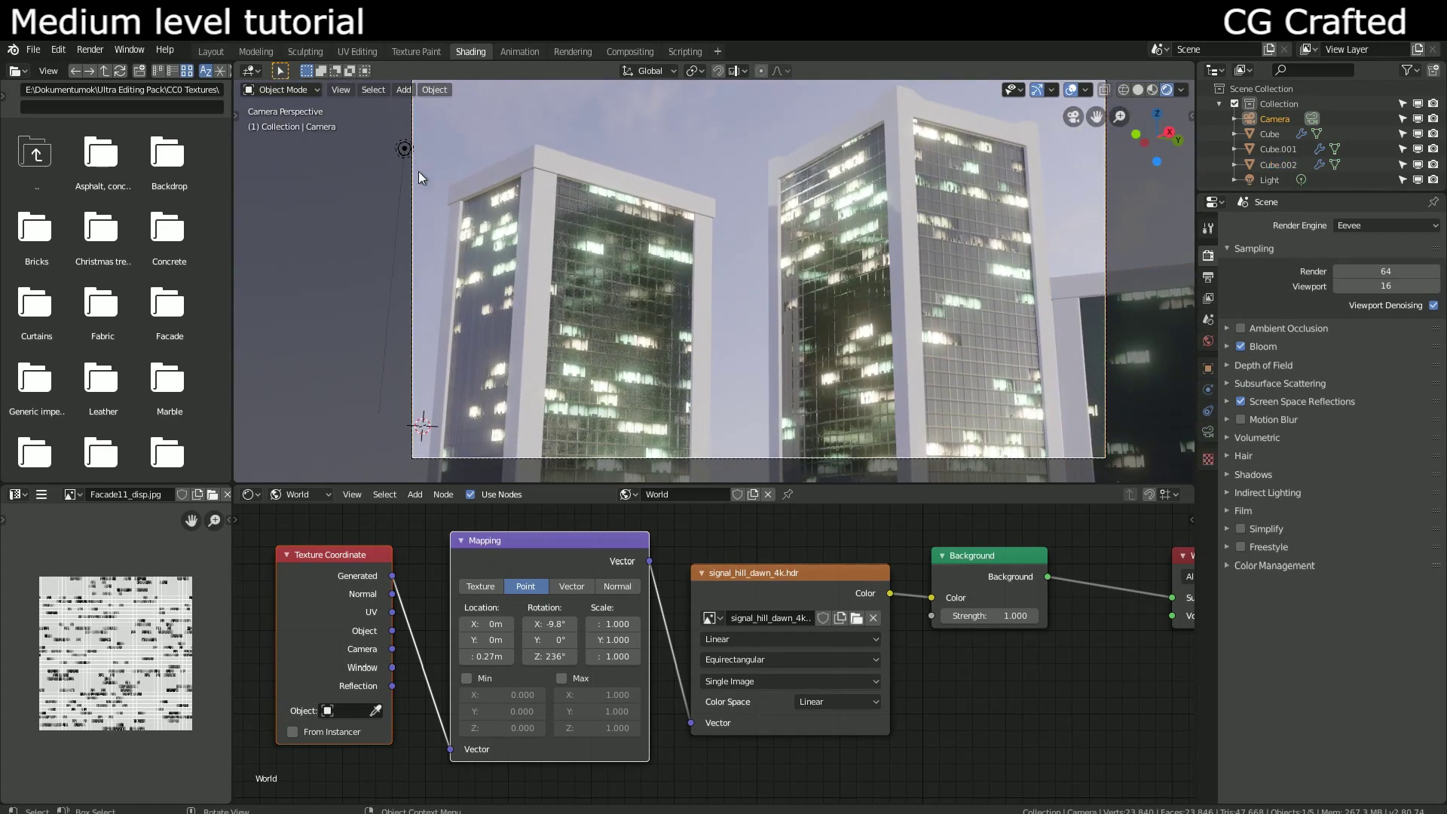
key("g")
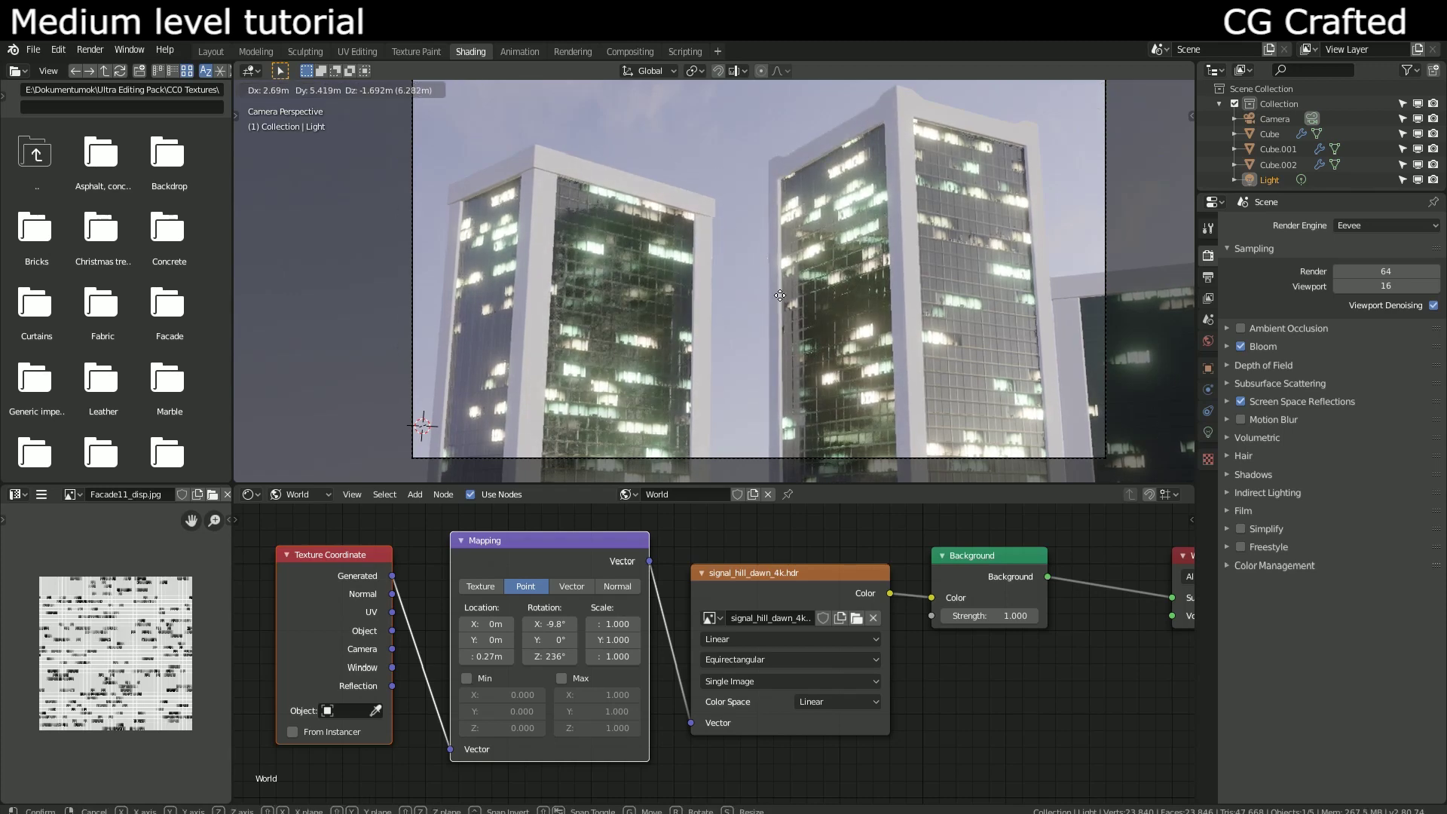
Step: Place the light in its new spot and lower the world background strength to 0.25
left_click(1186, 317)
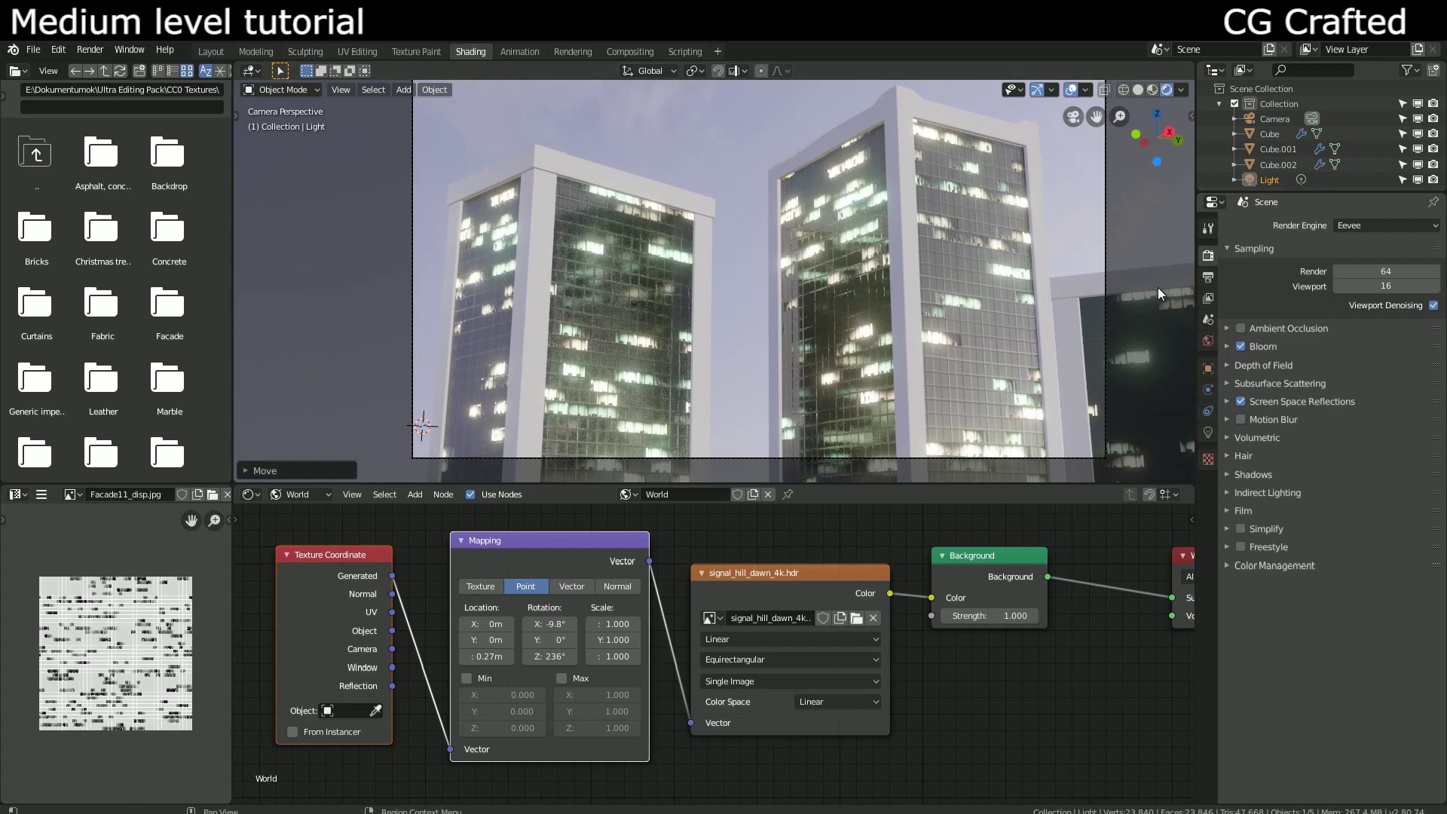
scroll(693, 273, "up", 5)
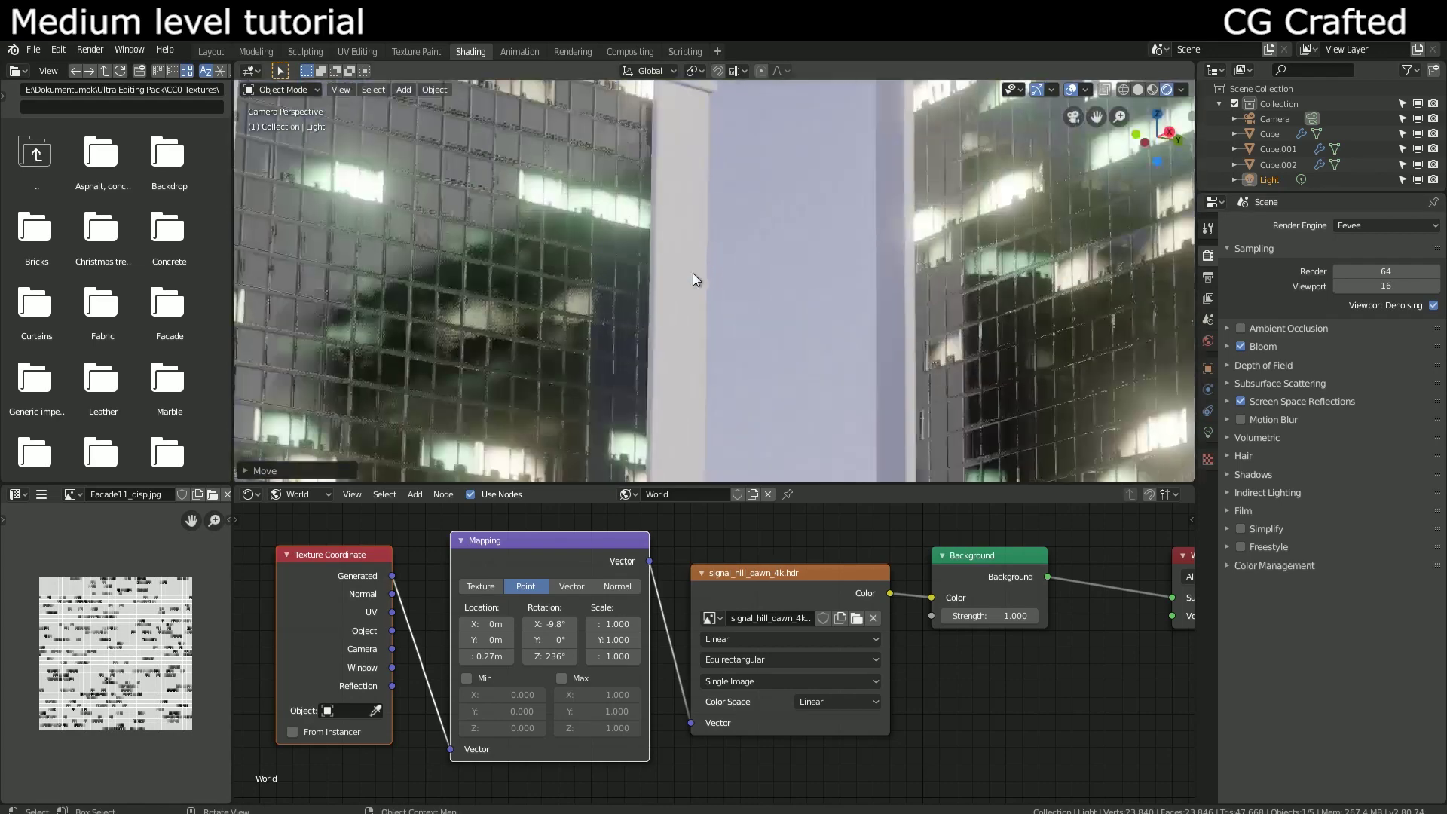
scroll(693, 273, "down", 5)
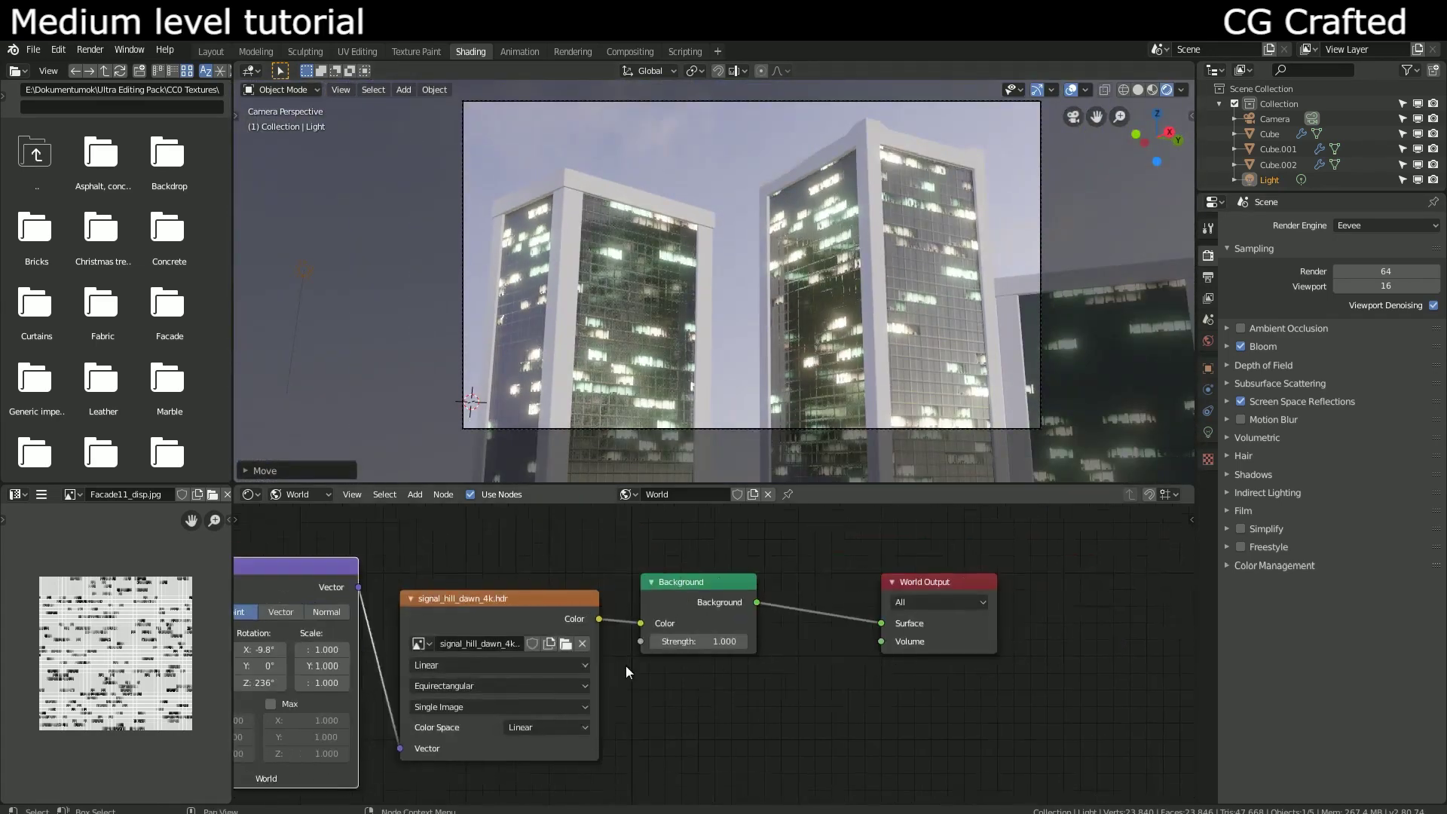
scroll(626, 666, "up", 3)
left_click_drag(689, 633, 588, 634)
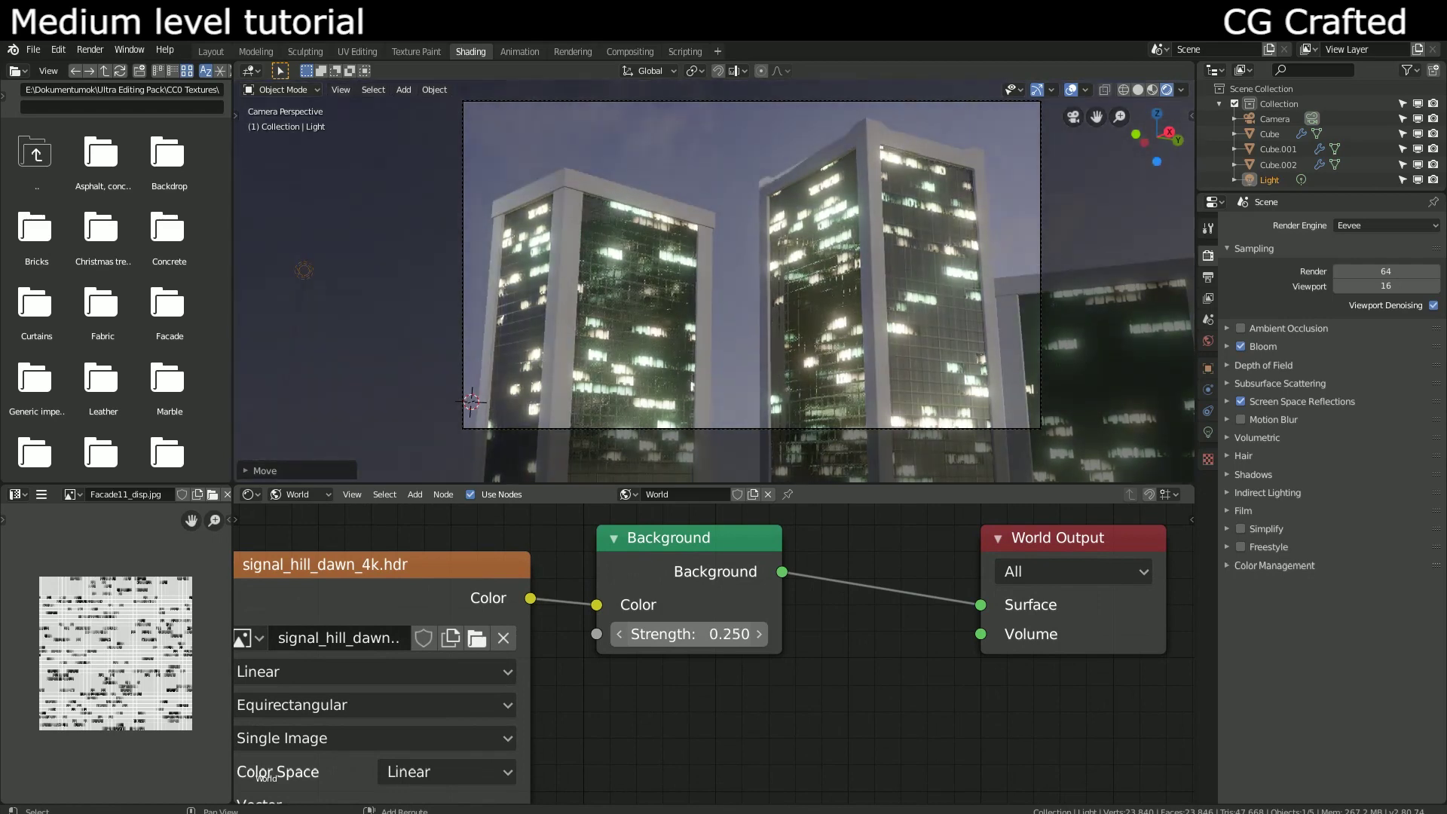
scroll(696, 387, "up", 4)
scroll(696, 388, "down", 3)
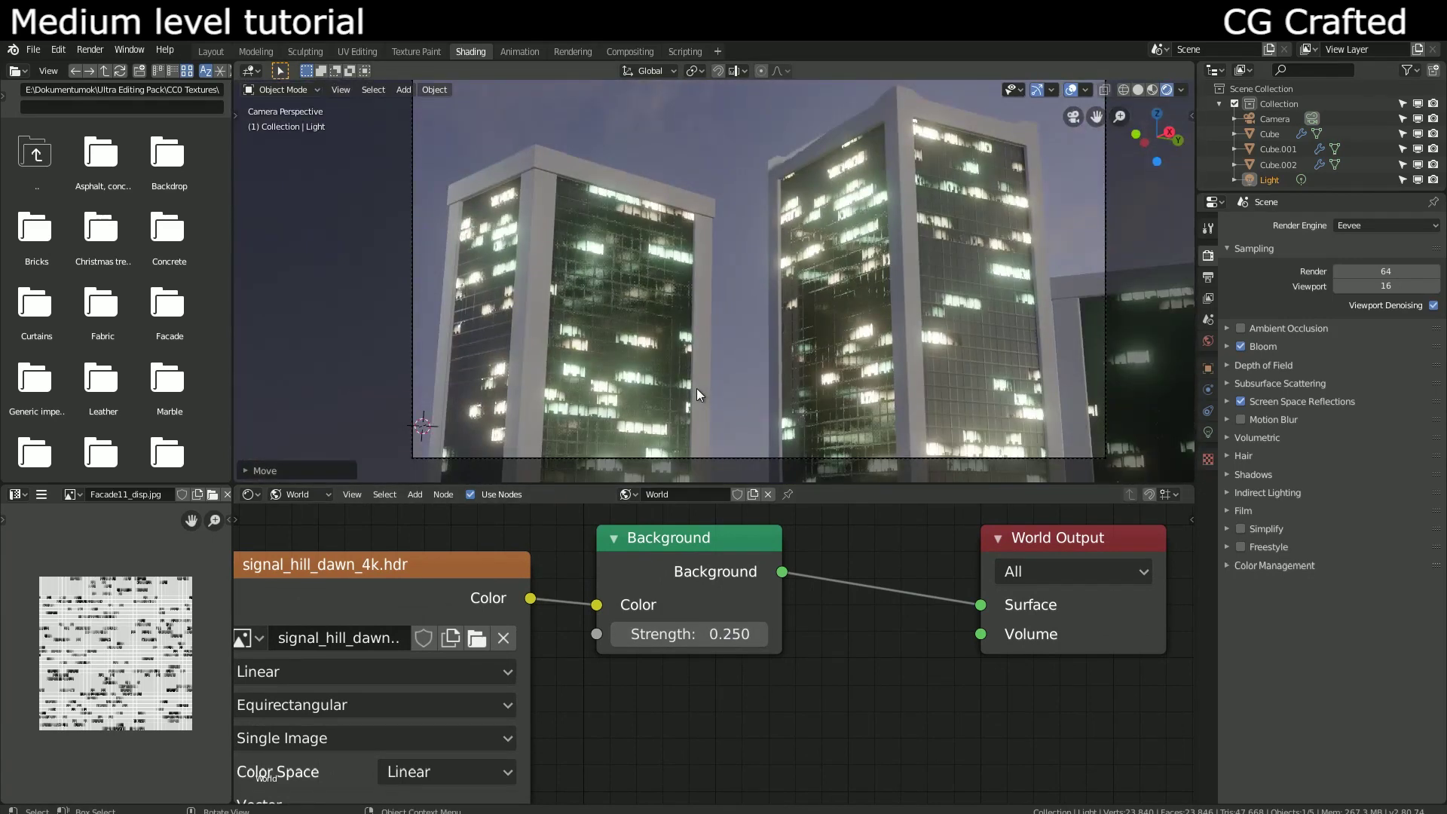
left_click(816, 330)
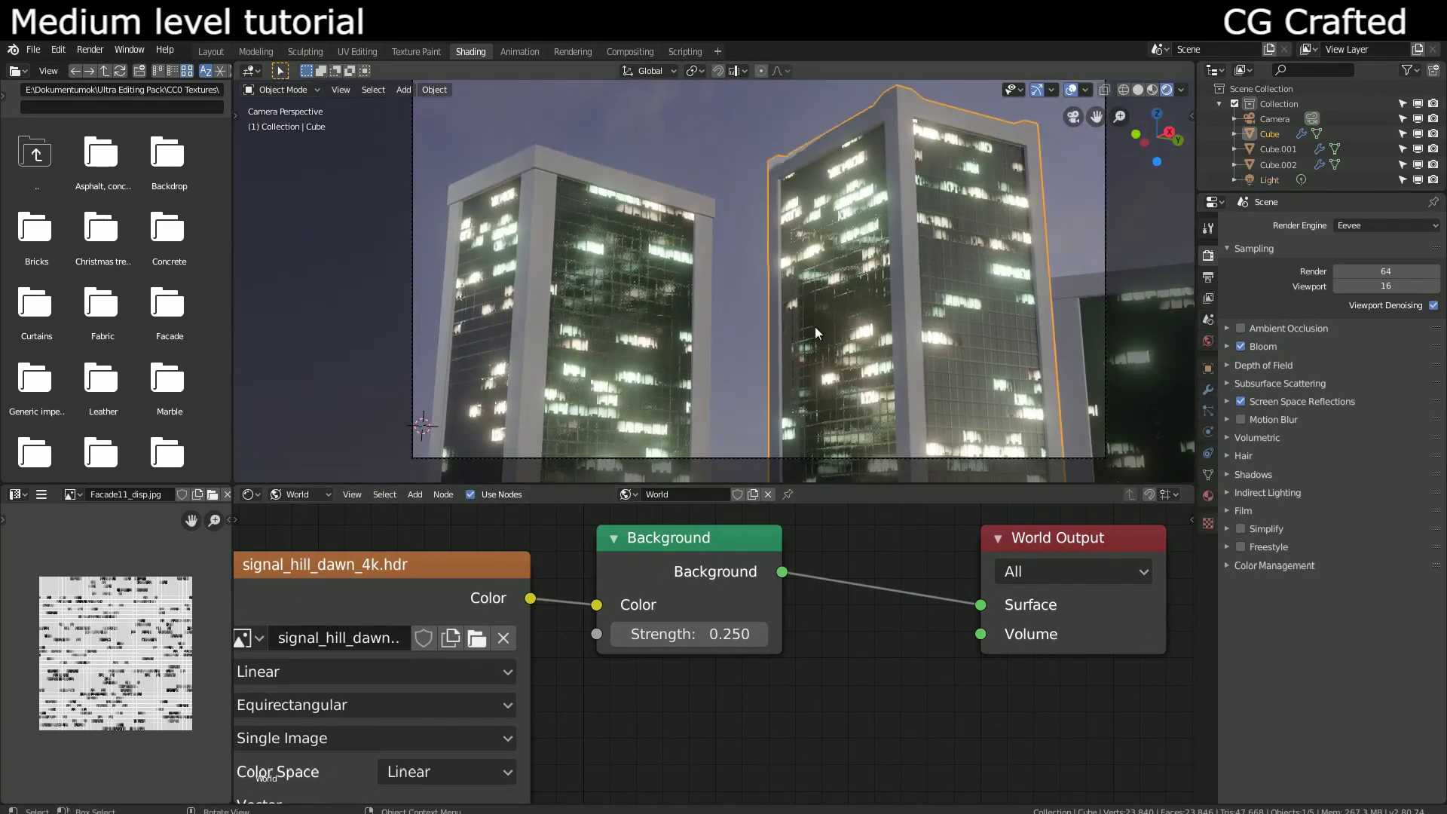
Step: Dim the Glass material's emission strength and raise the bloom intensity
left_click(296, 495)
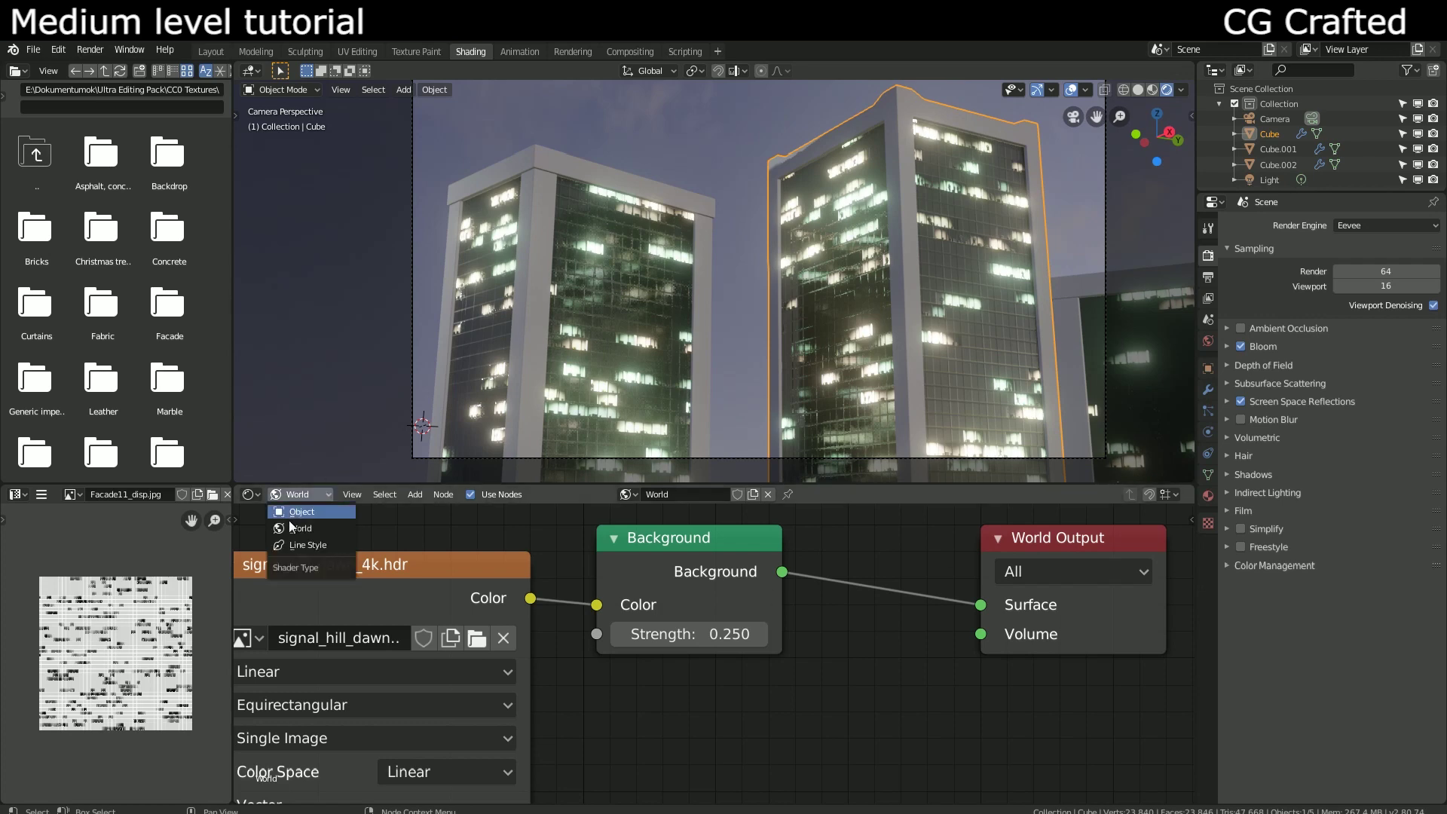
left_click(298, 512)
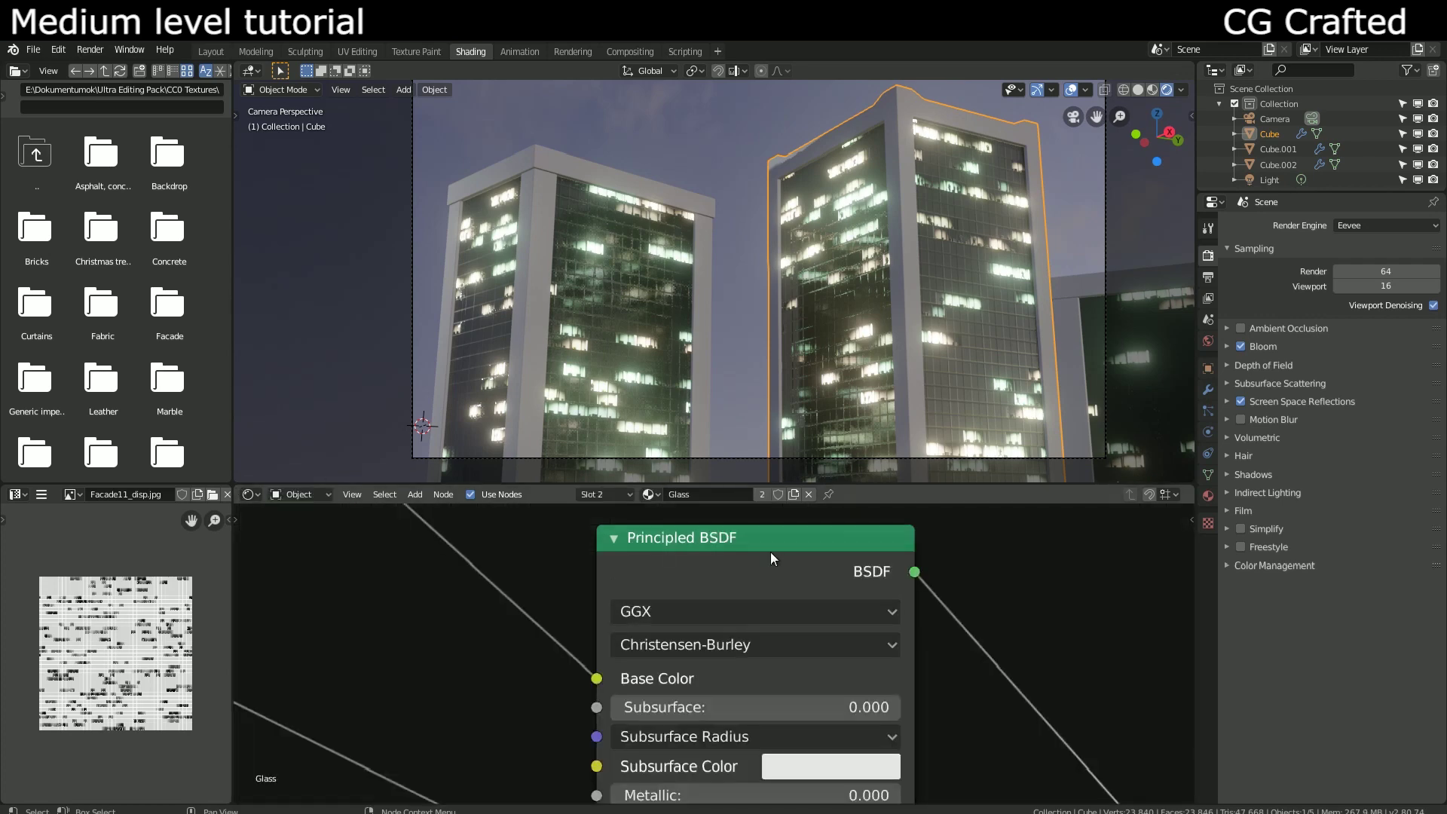
scroll(1142, 645, "down", 3)
scroll(1141, 644, "down", 2)
scroll(724, 668, "up", 2)
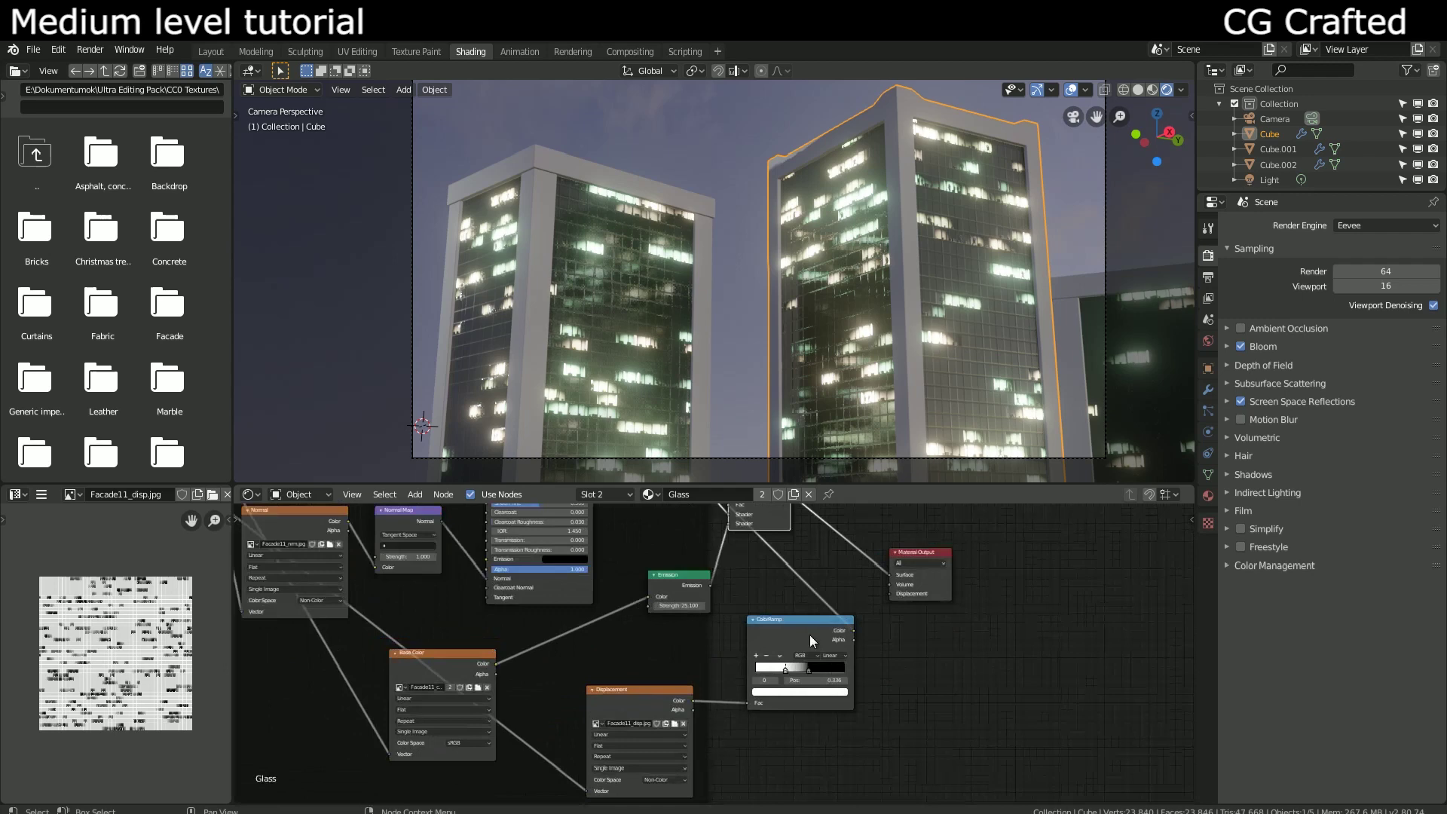
scroll(710, 671, "up", 3)
scroll(659, 685, "up", 2)
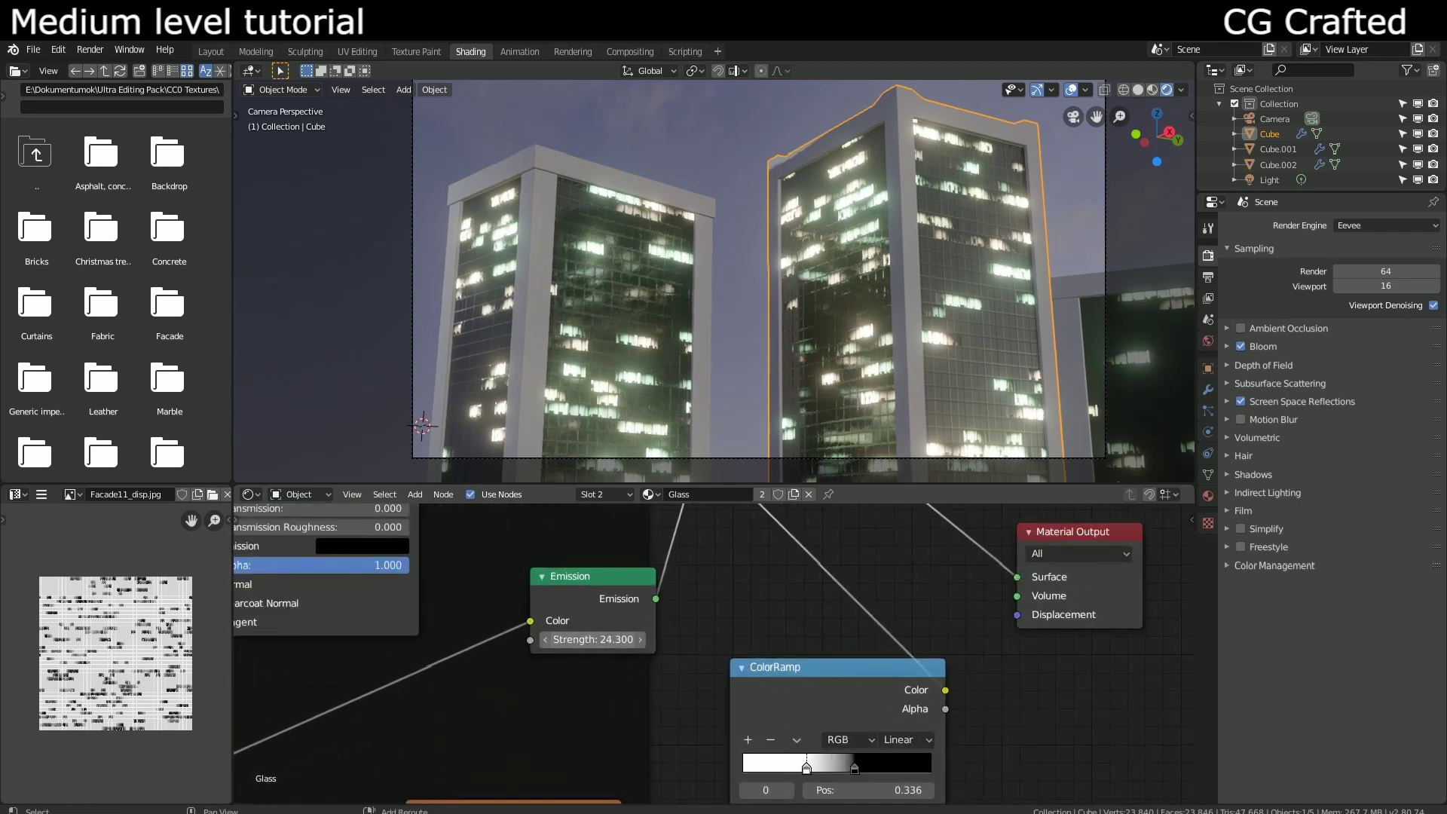
mouse_move(592, 638)
left_mouse_down()
mouse_move(532, 639)
mouse_move(656, 639)
left_mouse_up()
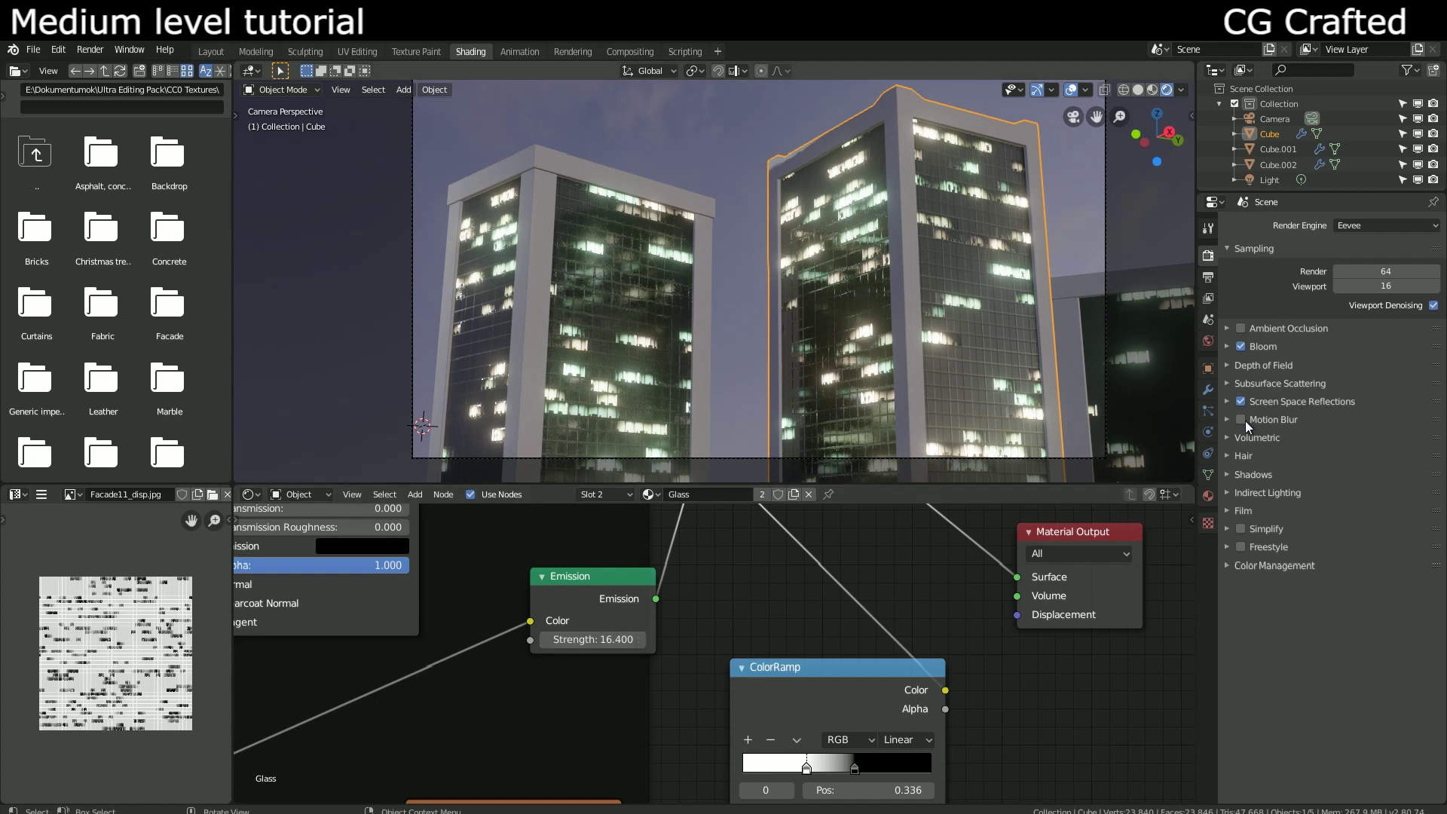
left_click(1231, 346)
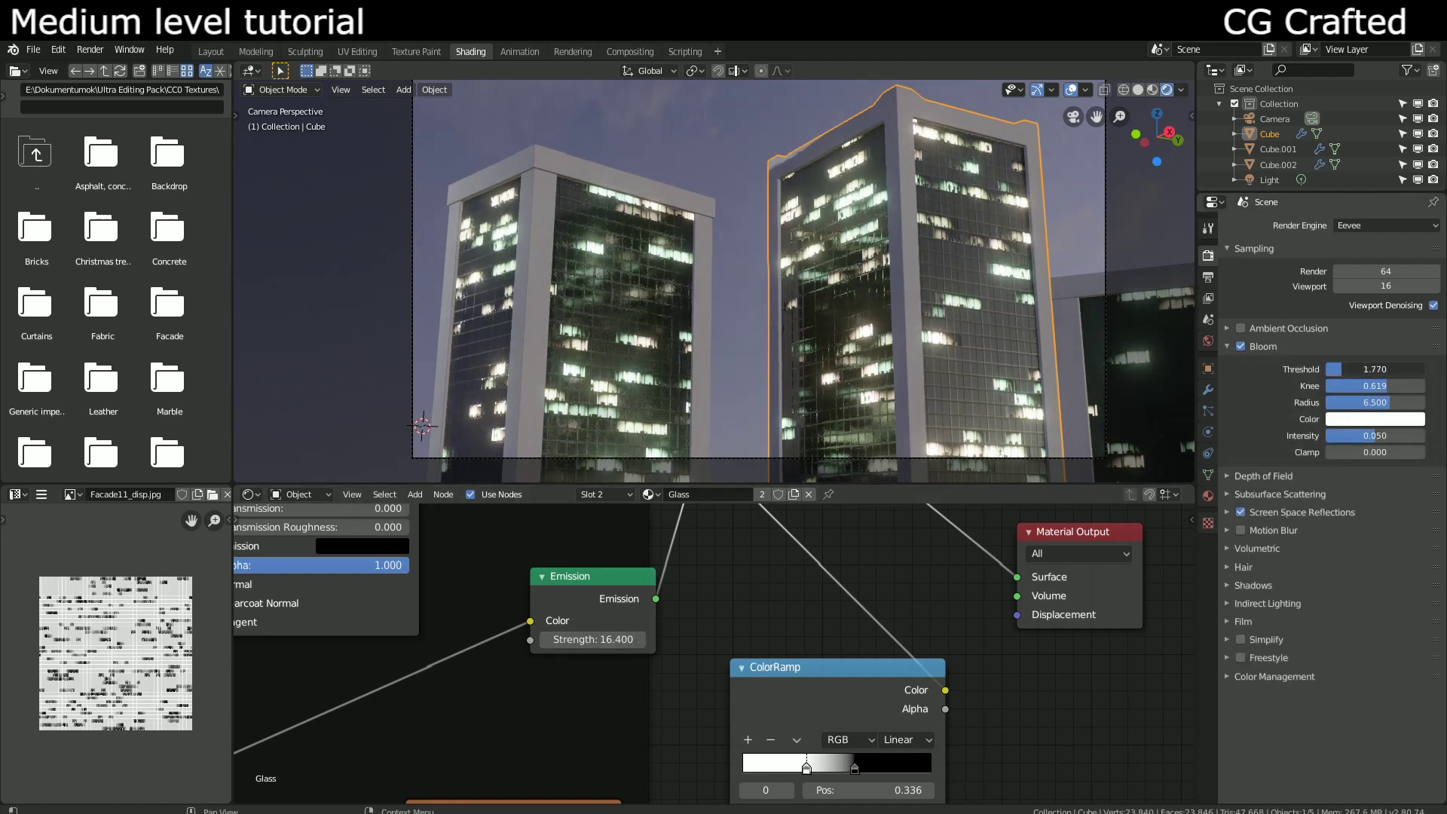
left_click_drag(1375, 435, 1390, 436)
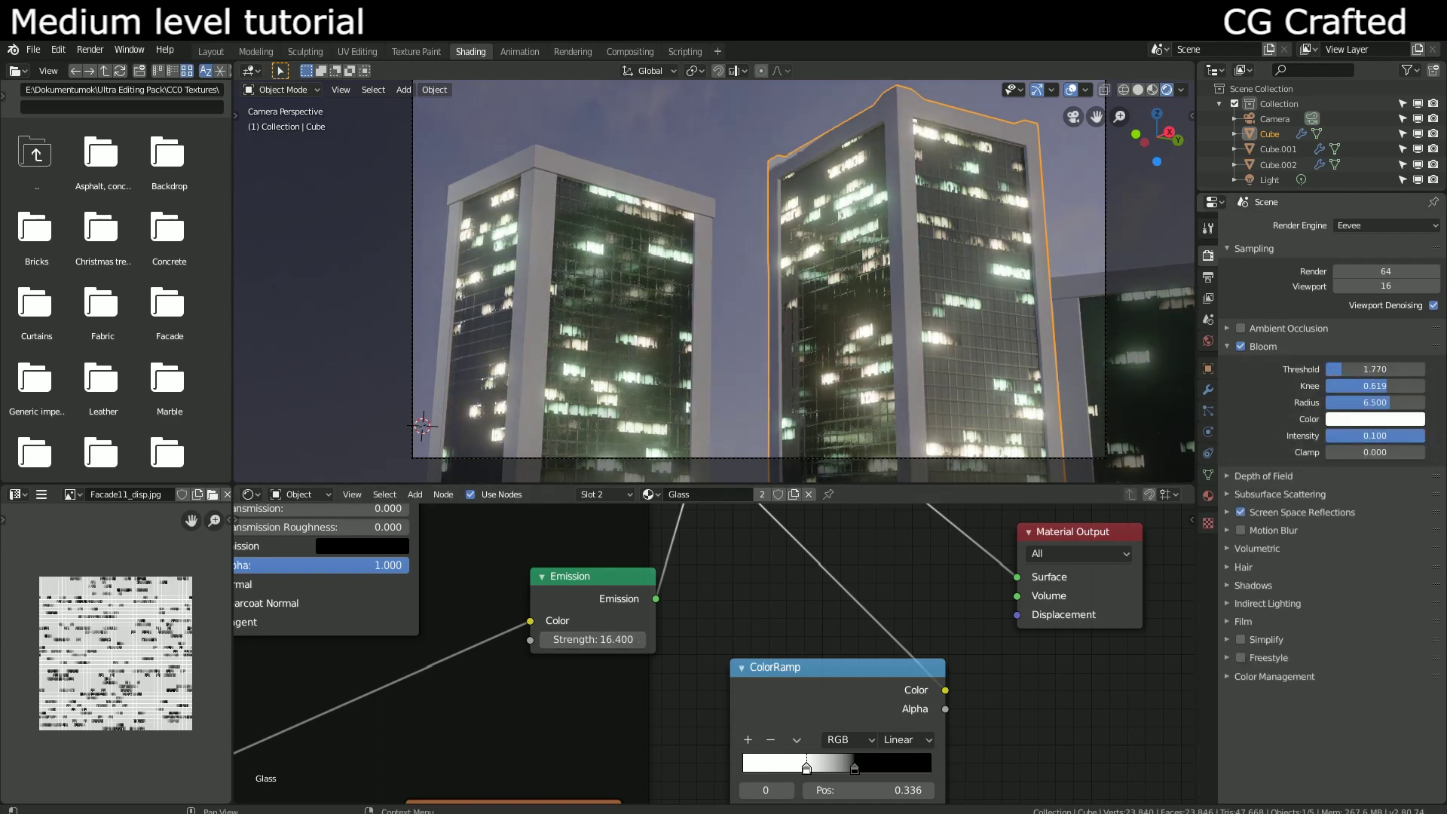
Step: Fine-tune the Glass emission strength to 11.26, checking the result in camera view
key("KP_0")
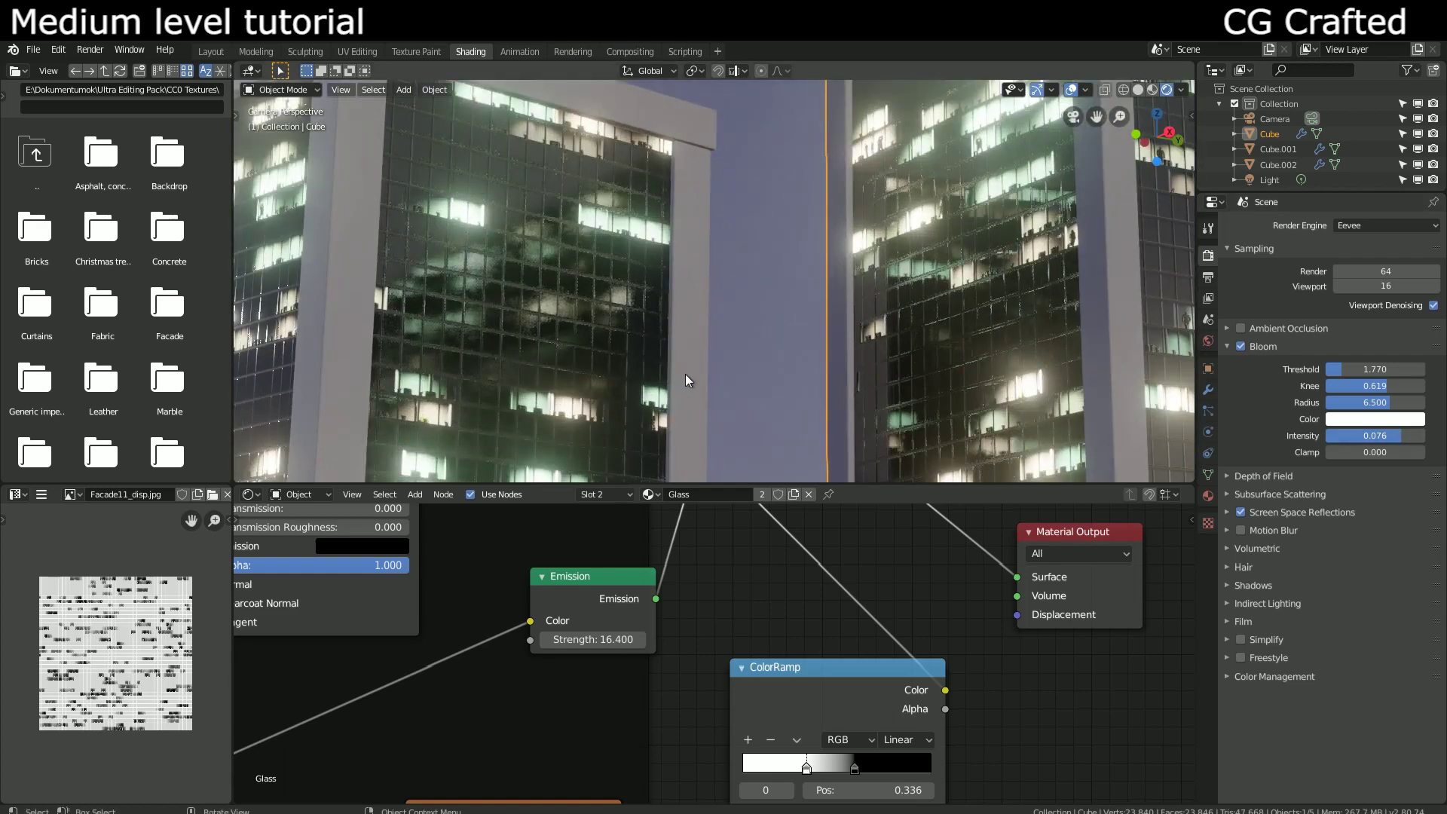
key("KP_0")
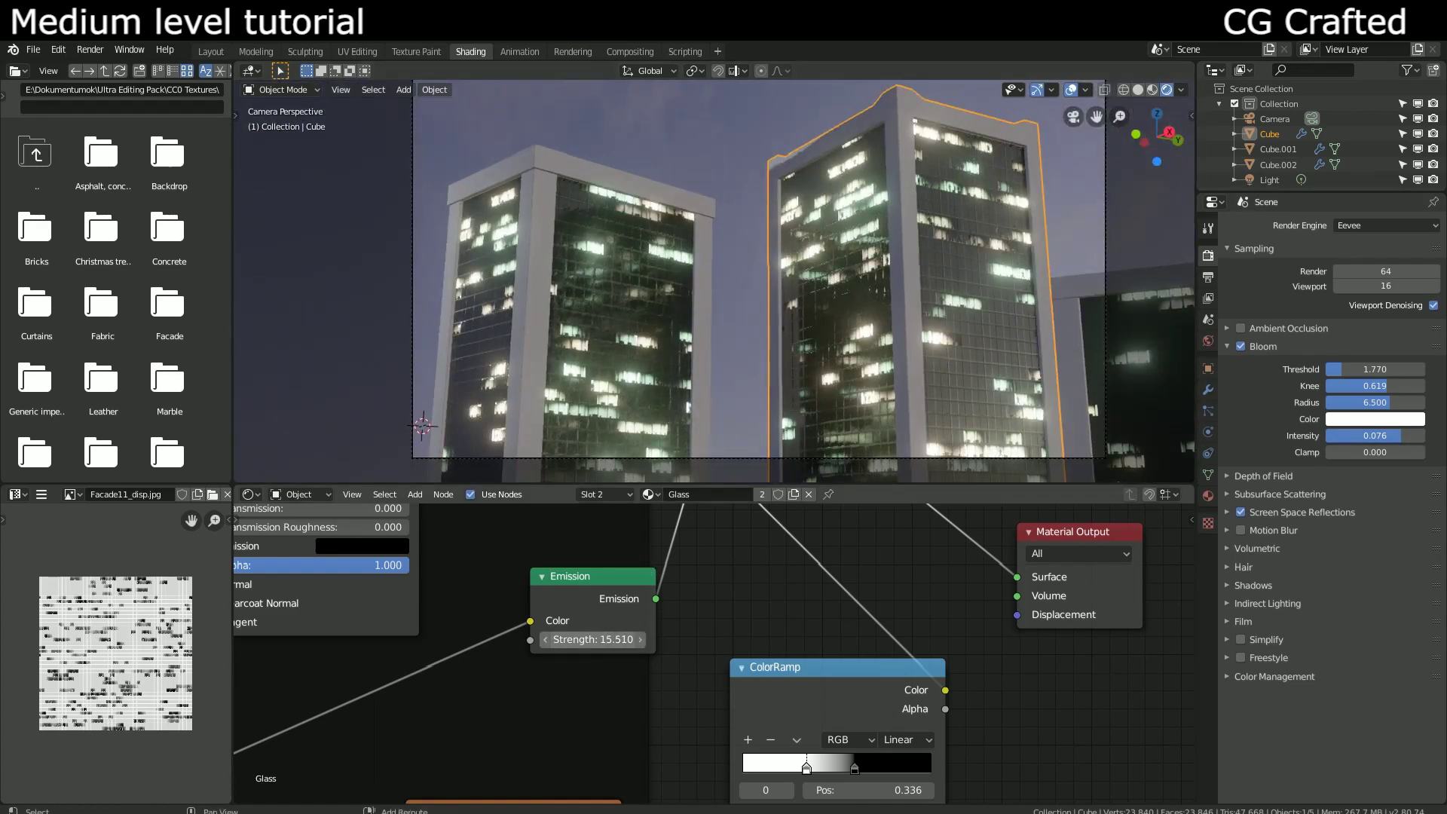
mouse_move(593, 639)
left_mouse_down()
mouse_move(565, 639)
mouse_move(616, 638)
left_mouse_up()
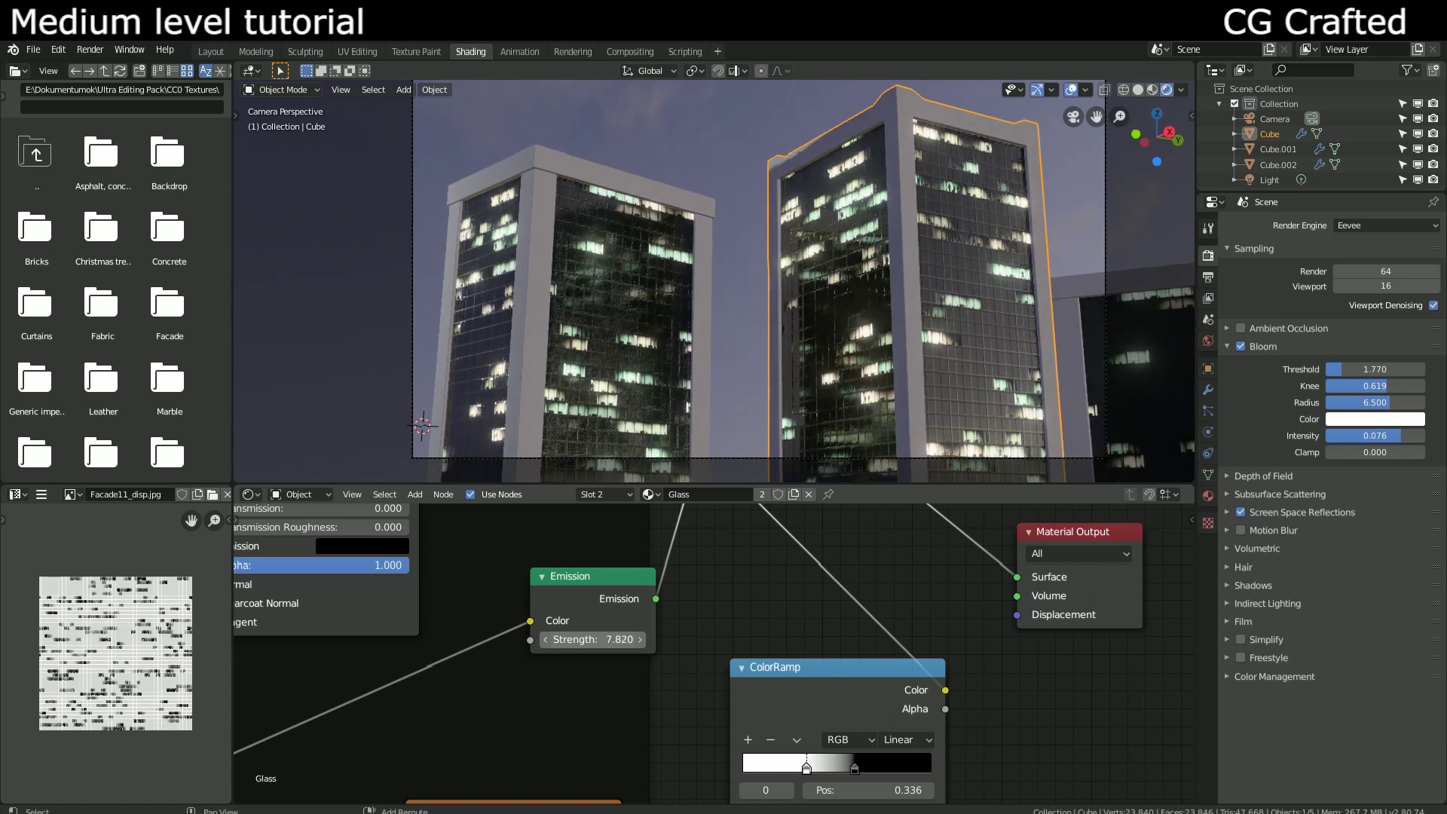
mouse_move(593, 638)
left_mouse_down()
mouse_move(616, 638)
mouse_move(588, 639)
left_mouse_up()
scroll(746, 296, "up", 3)
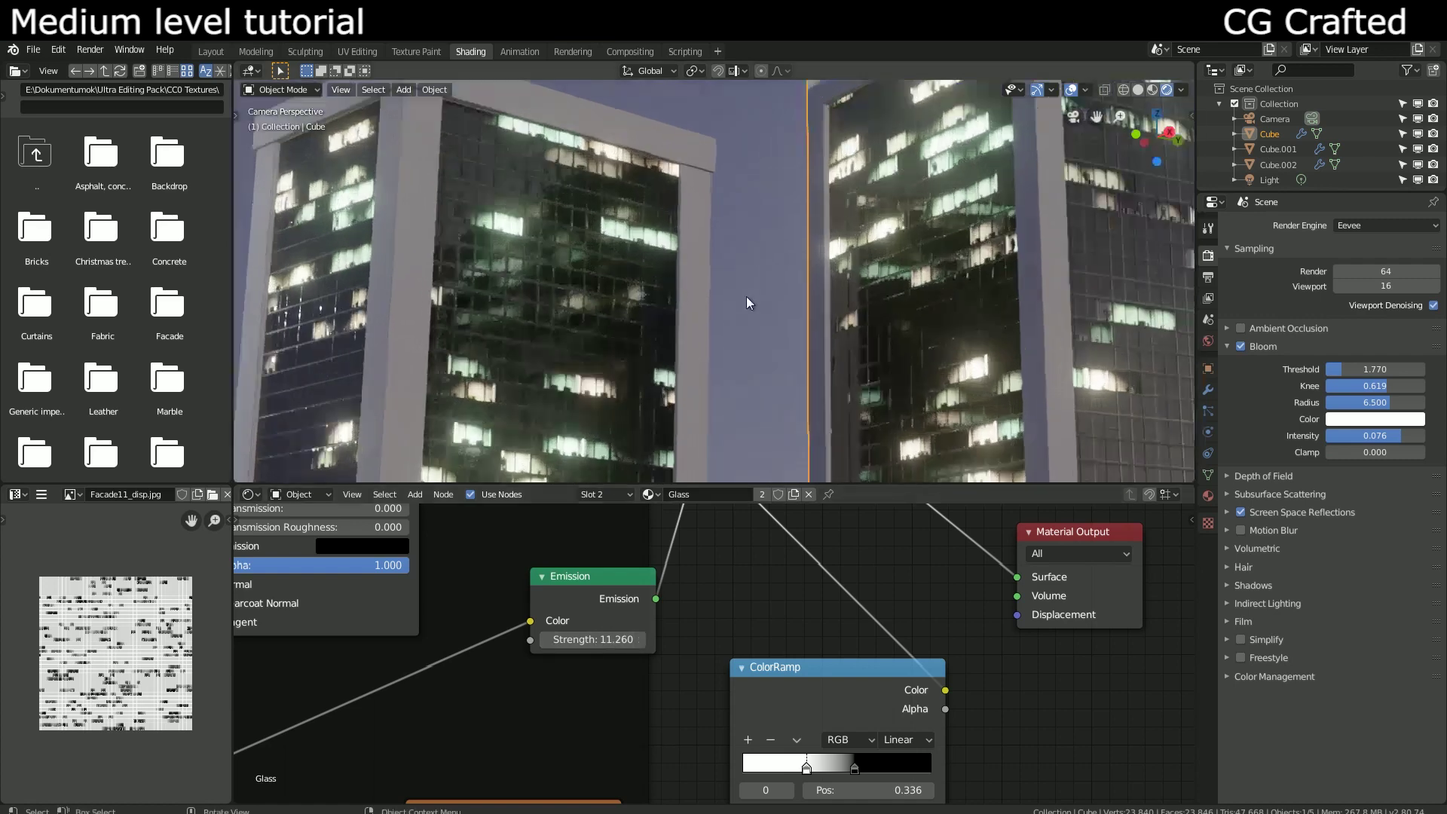
scroll(747, 296, "down", 5)
scroll(693, 302, "up", 1)
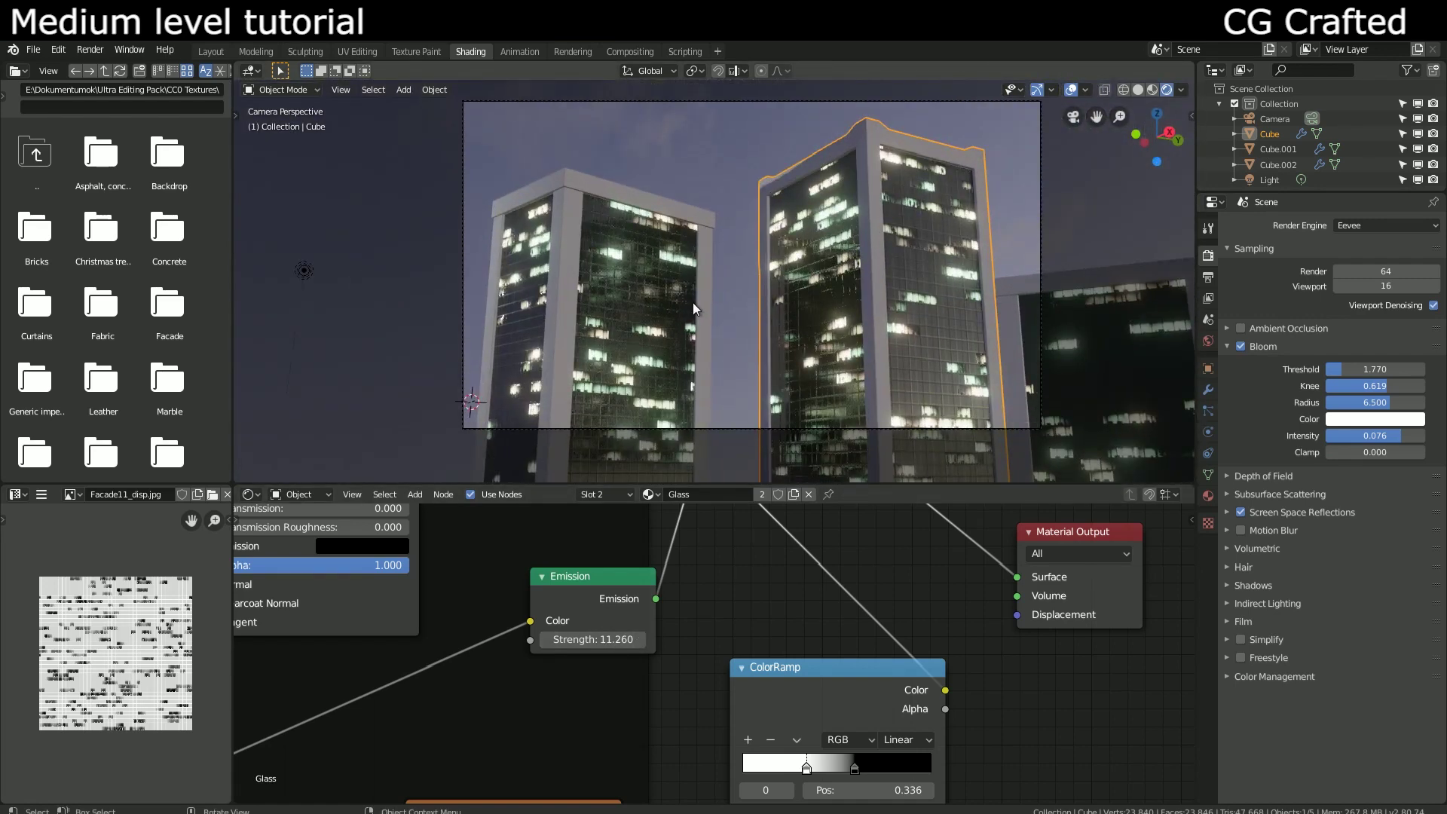
scroll(695, 301, "up", 1)
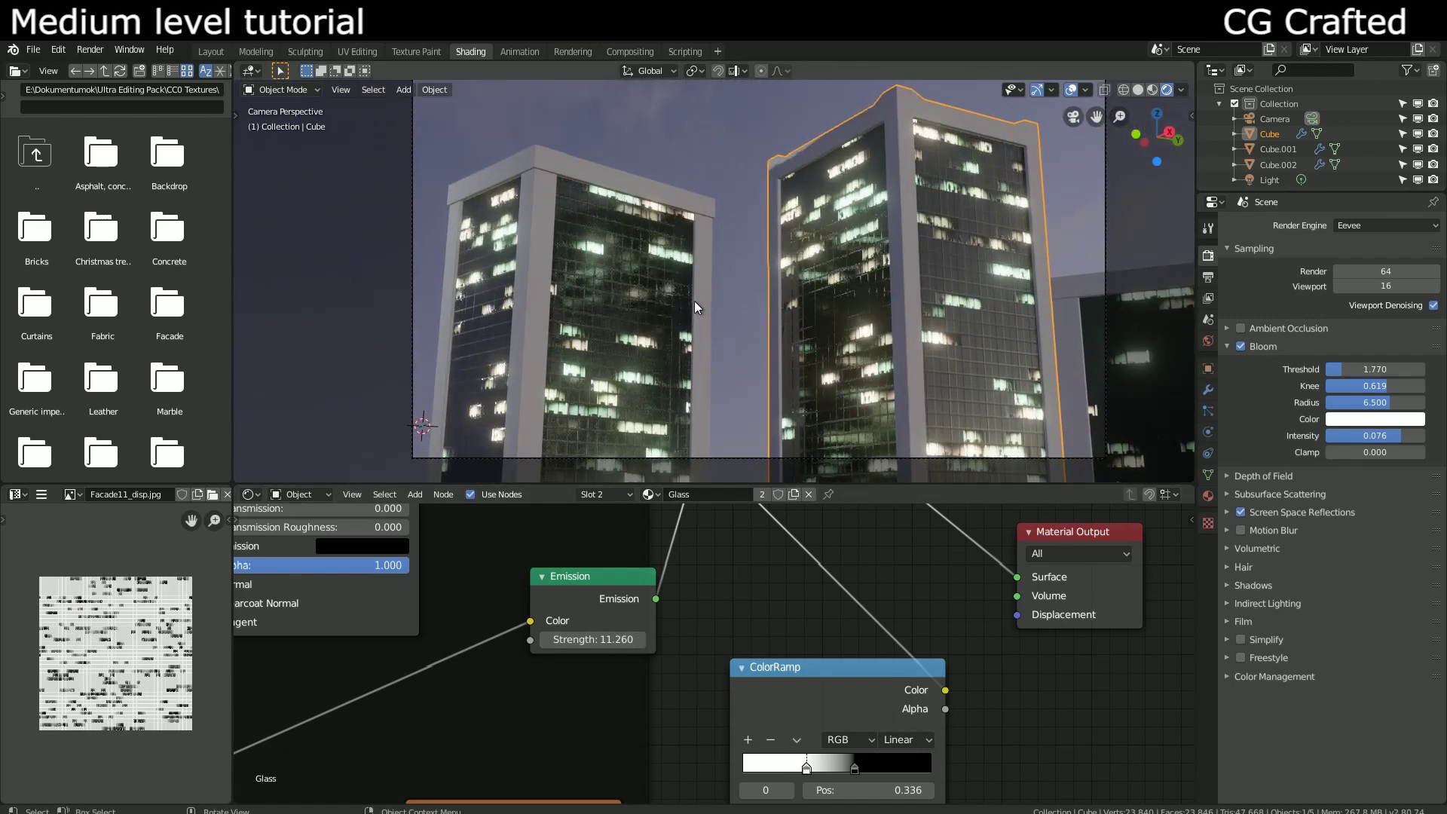
scroll(694, 301, "down", 2)
left_click(387, 265)
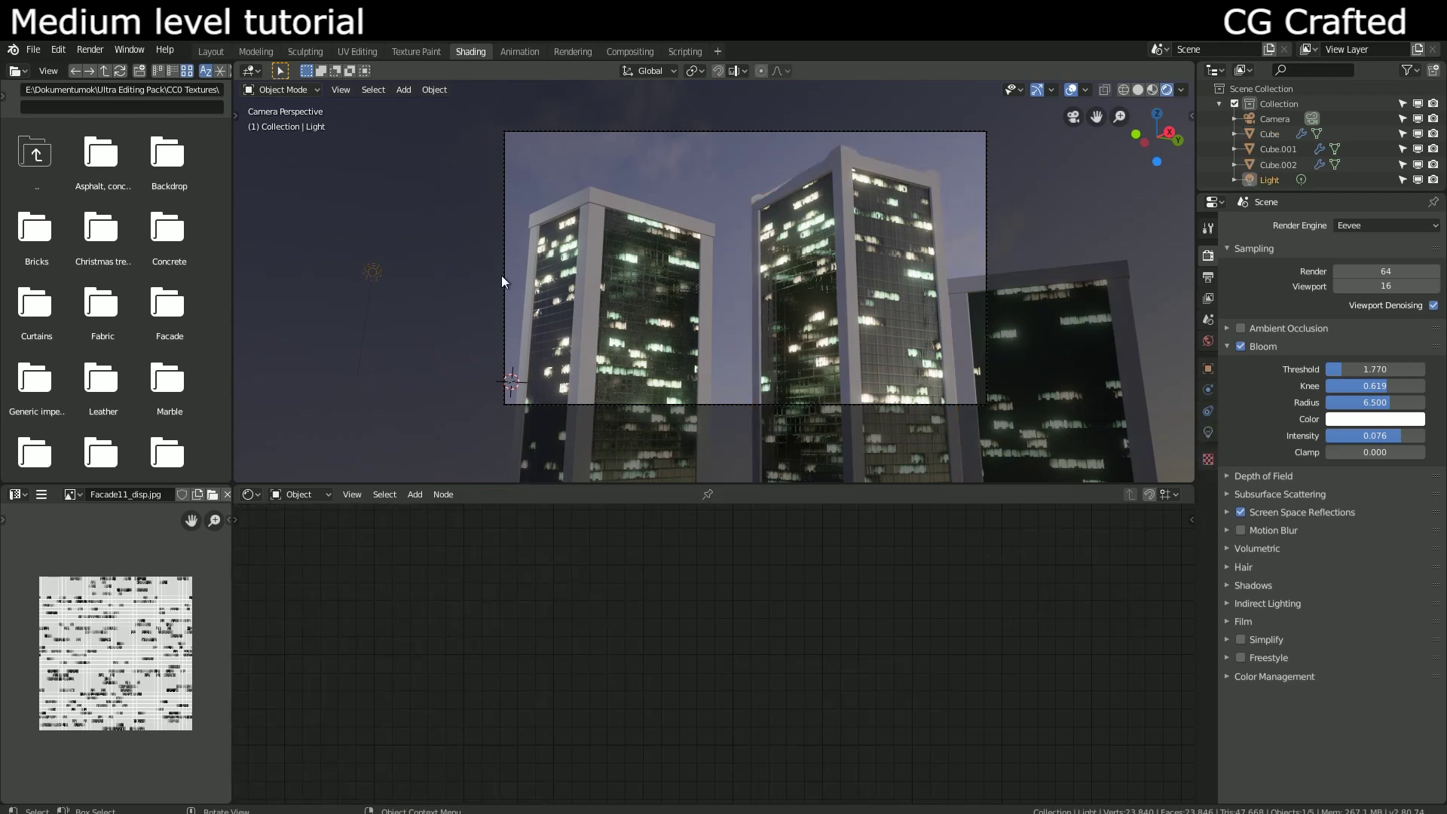
Step: Move the light lower and left between the front towers, checking from camera view
key("g")
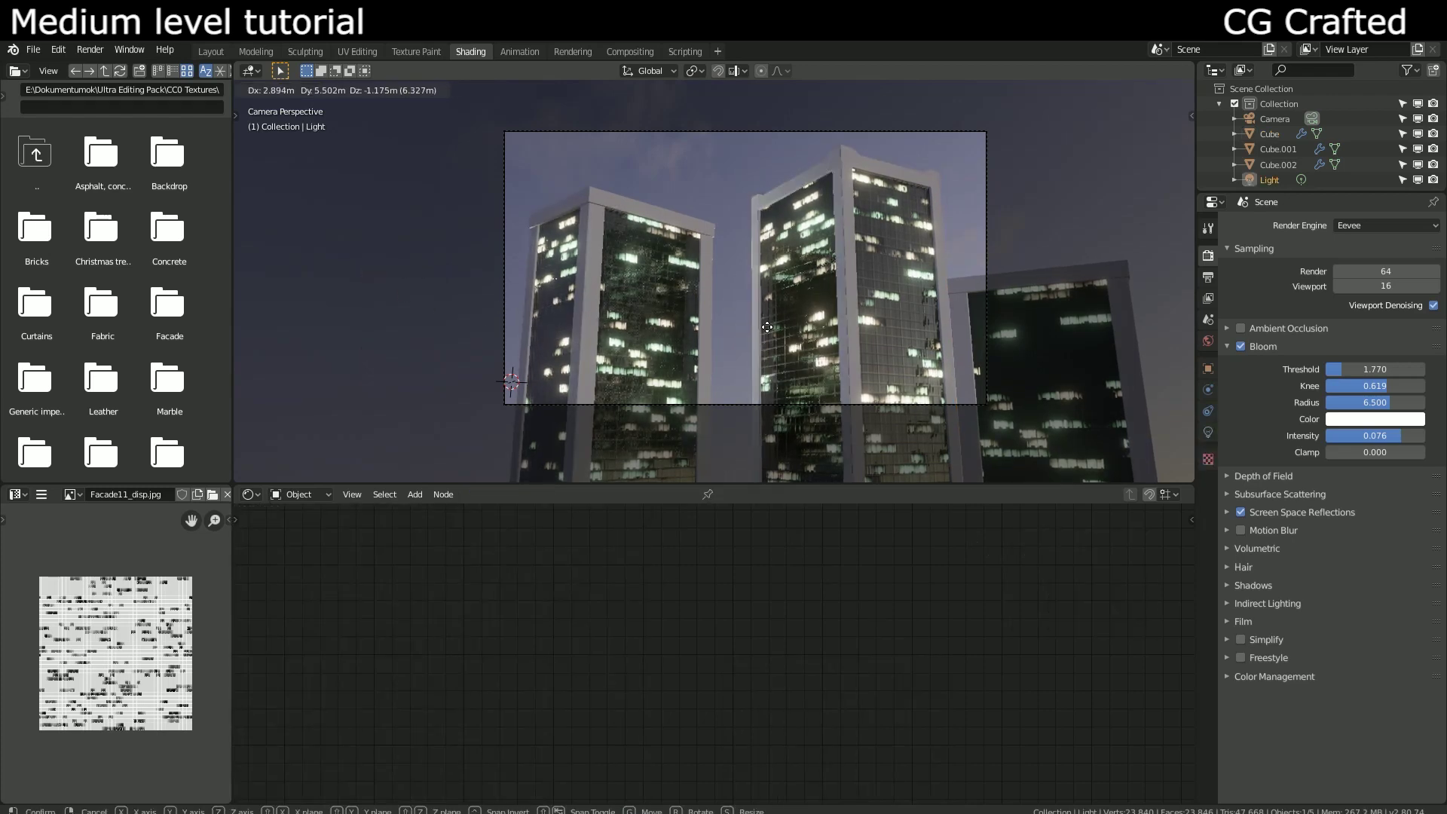
left_click(763, 326)
mouse_move(763, 329)
middle_mouse_down()
mouse_move(834, 430)
mouse_move(793, 383)
mouse_move(861, 365)
mouse_move(692, 345)
mouse_move(689, 296)
middle_mouse_up()
key("g")
left_click(792, 383)
key("g")
left_click(723, 324)
key("KP_0")
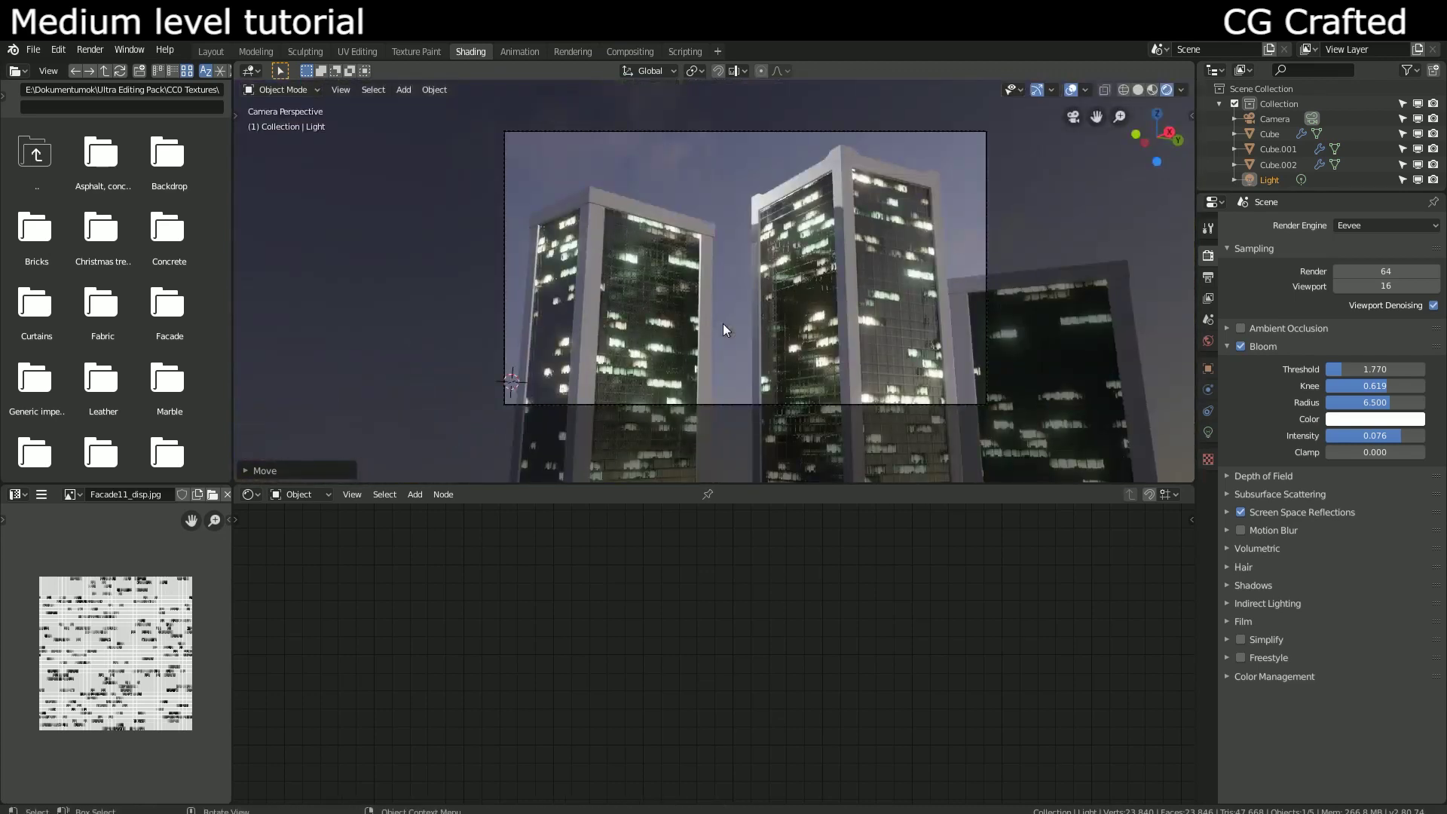
key("g")
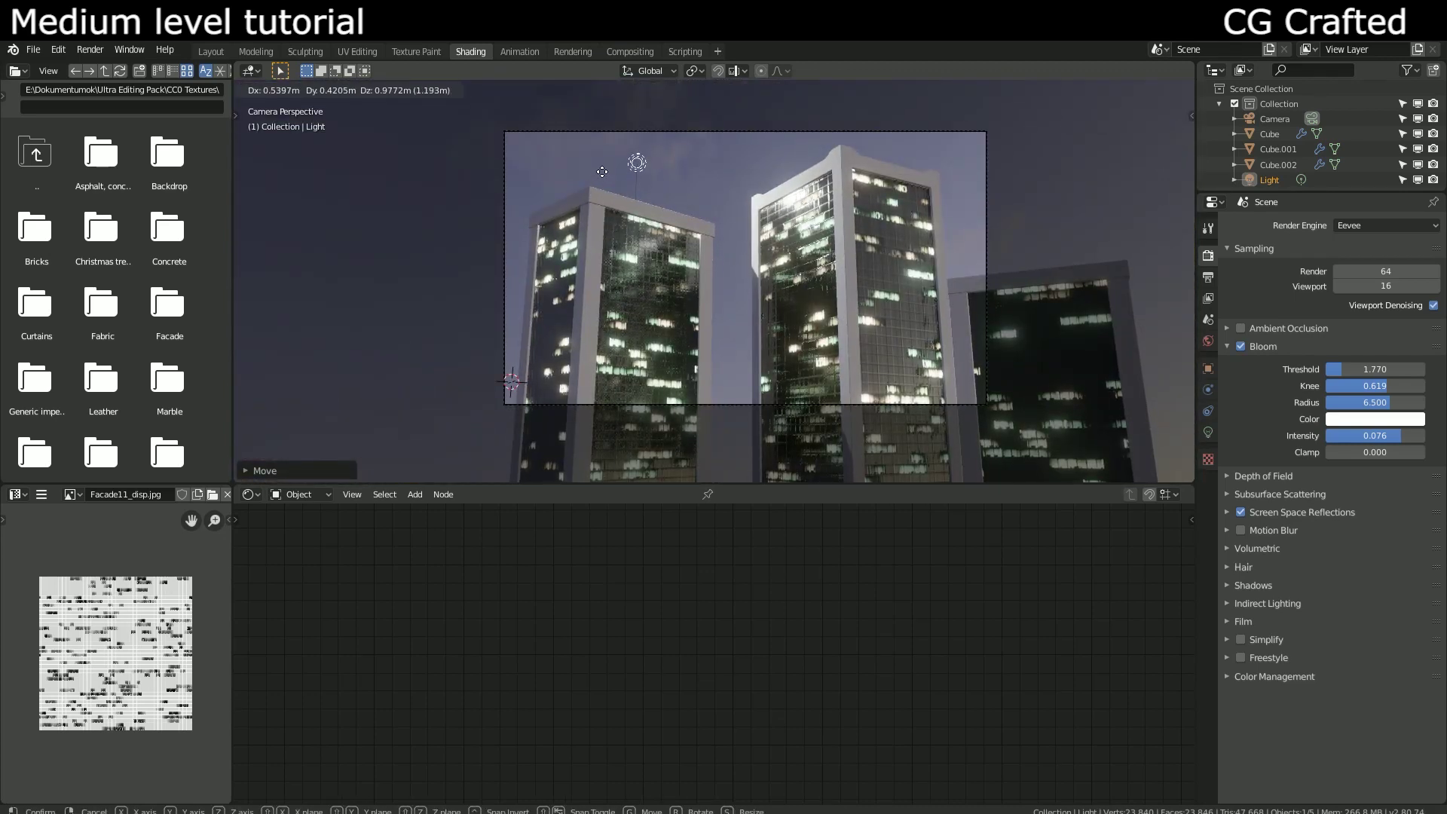
left_click(613, 238)
scroll(604, 235, "up", 2)
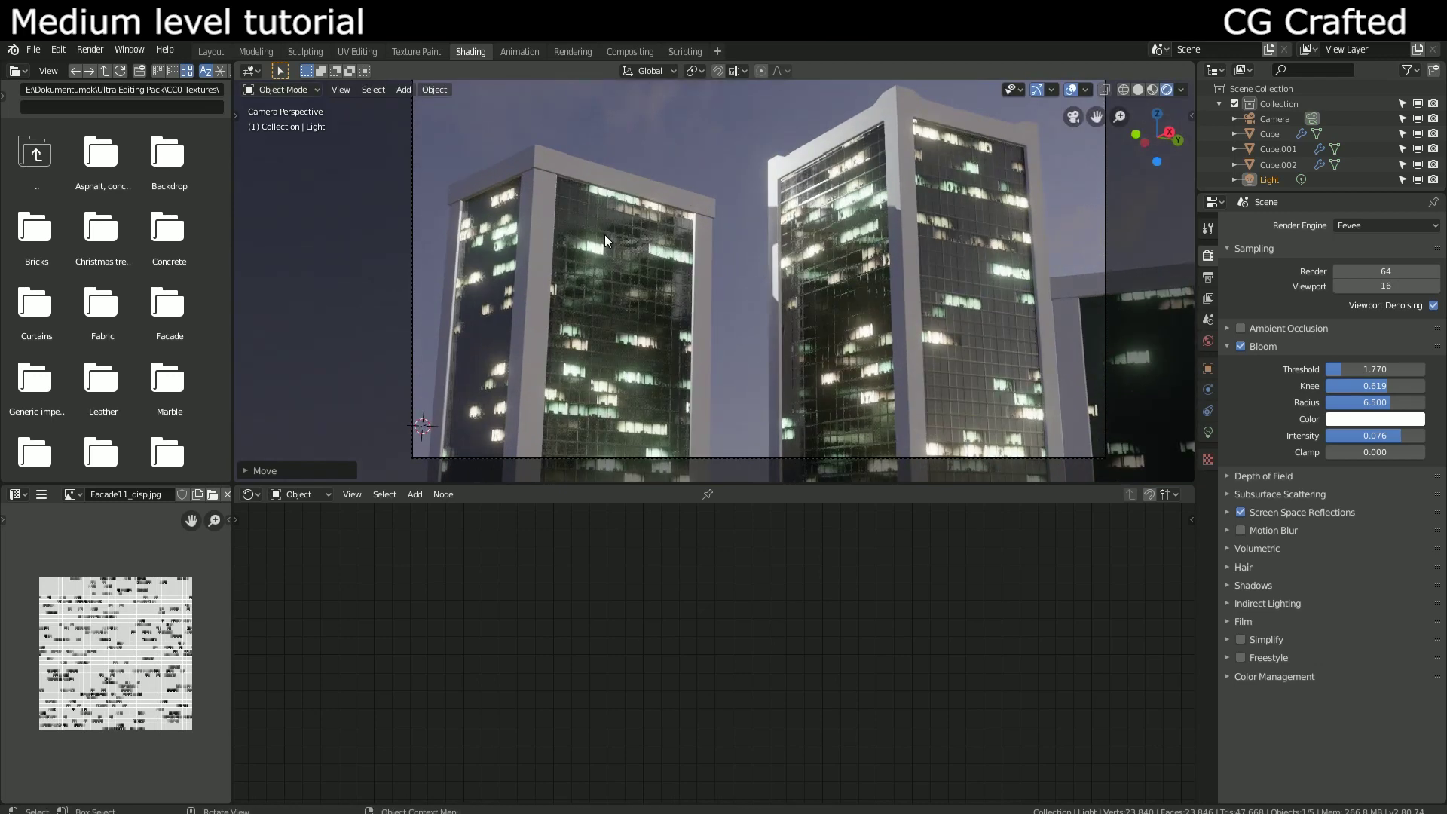
scroll(608, 235, "up", 2)
scroll(609, 234, "down", 1)
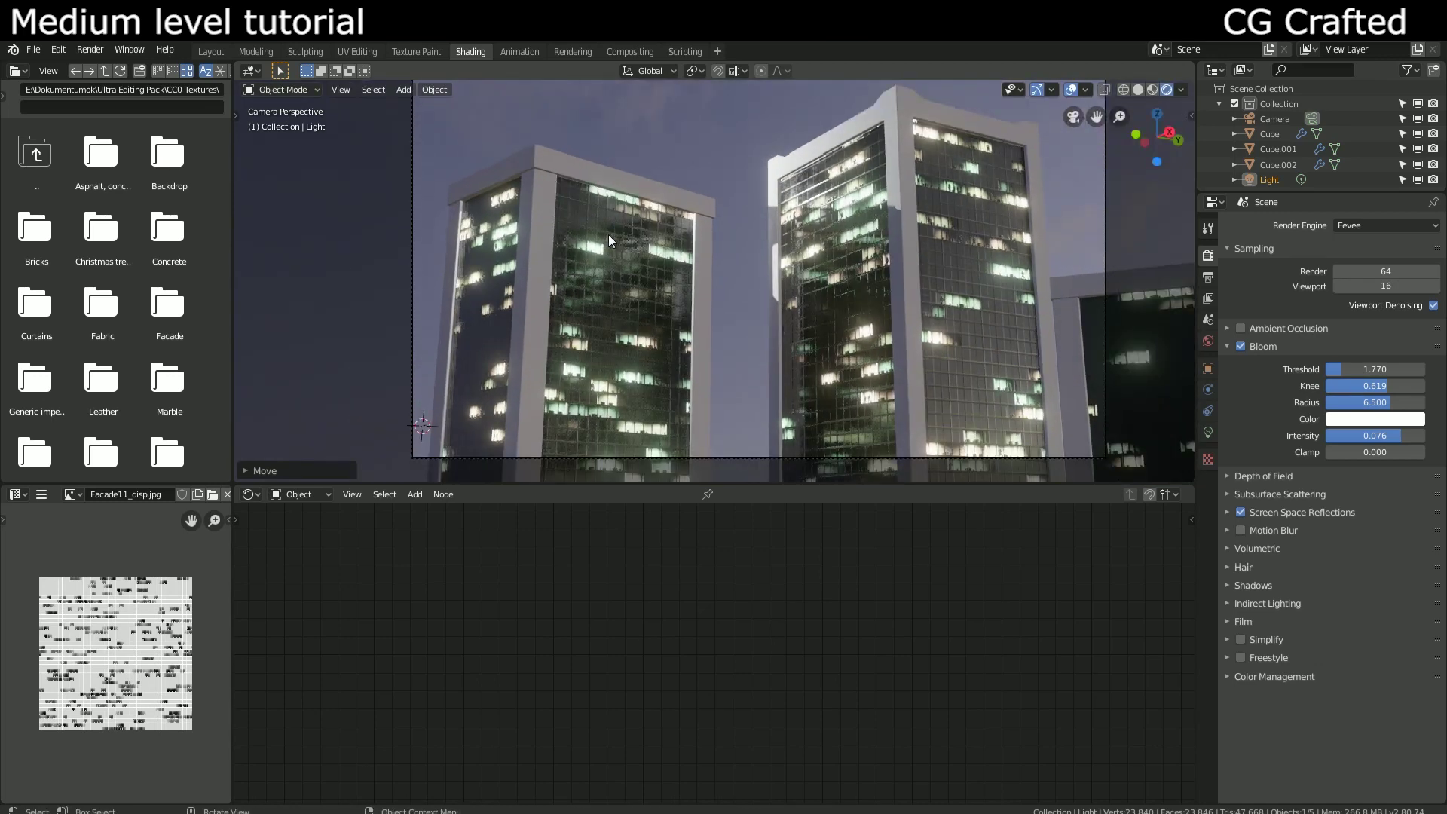
key("g")
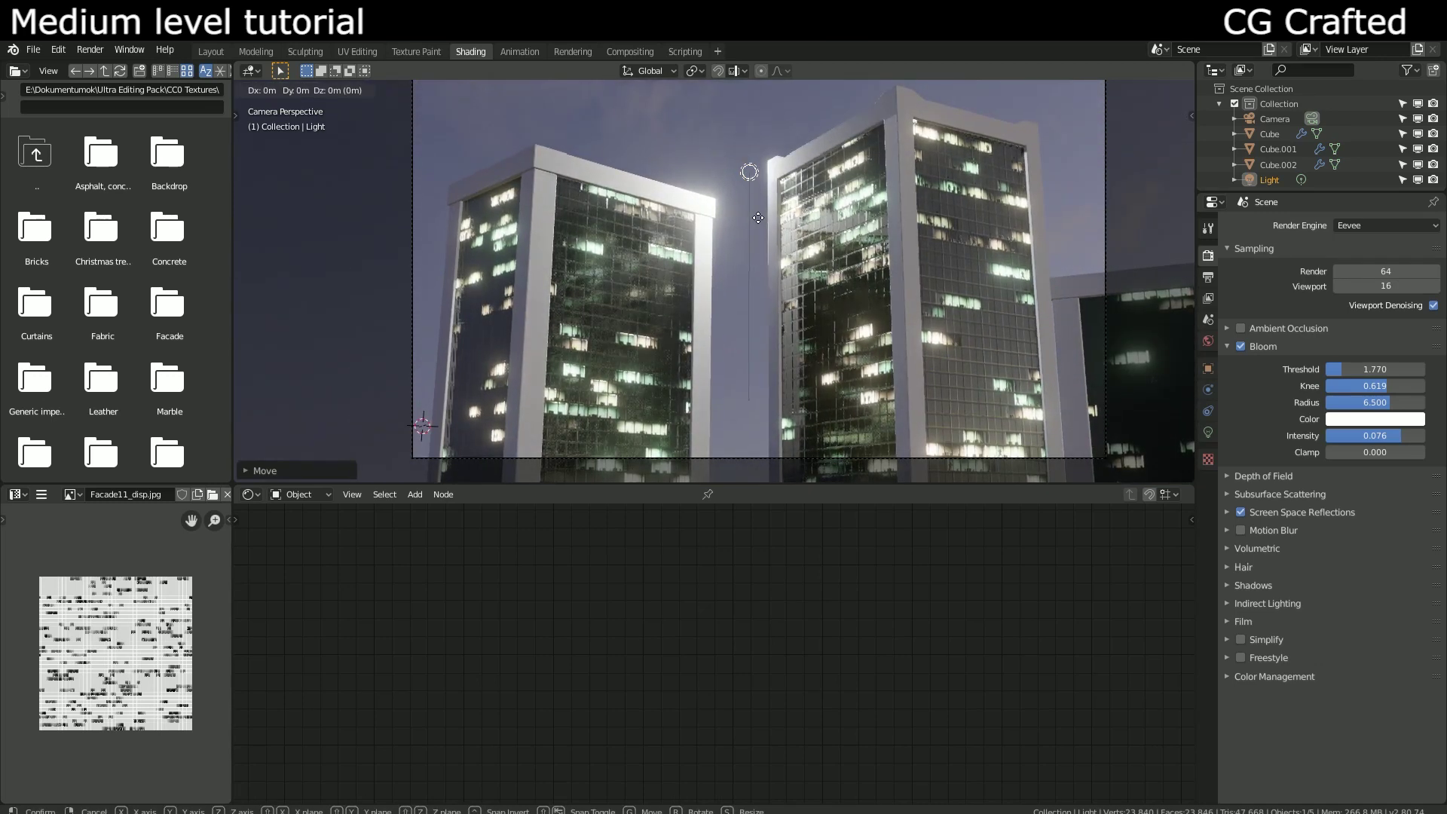
left_click(711, 291)
scroll(712, 290, "down", 1)
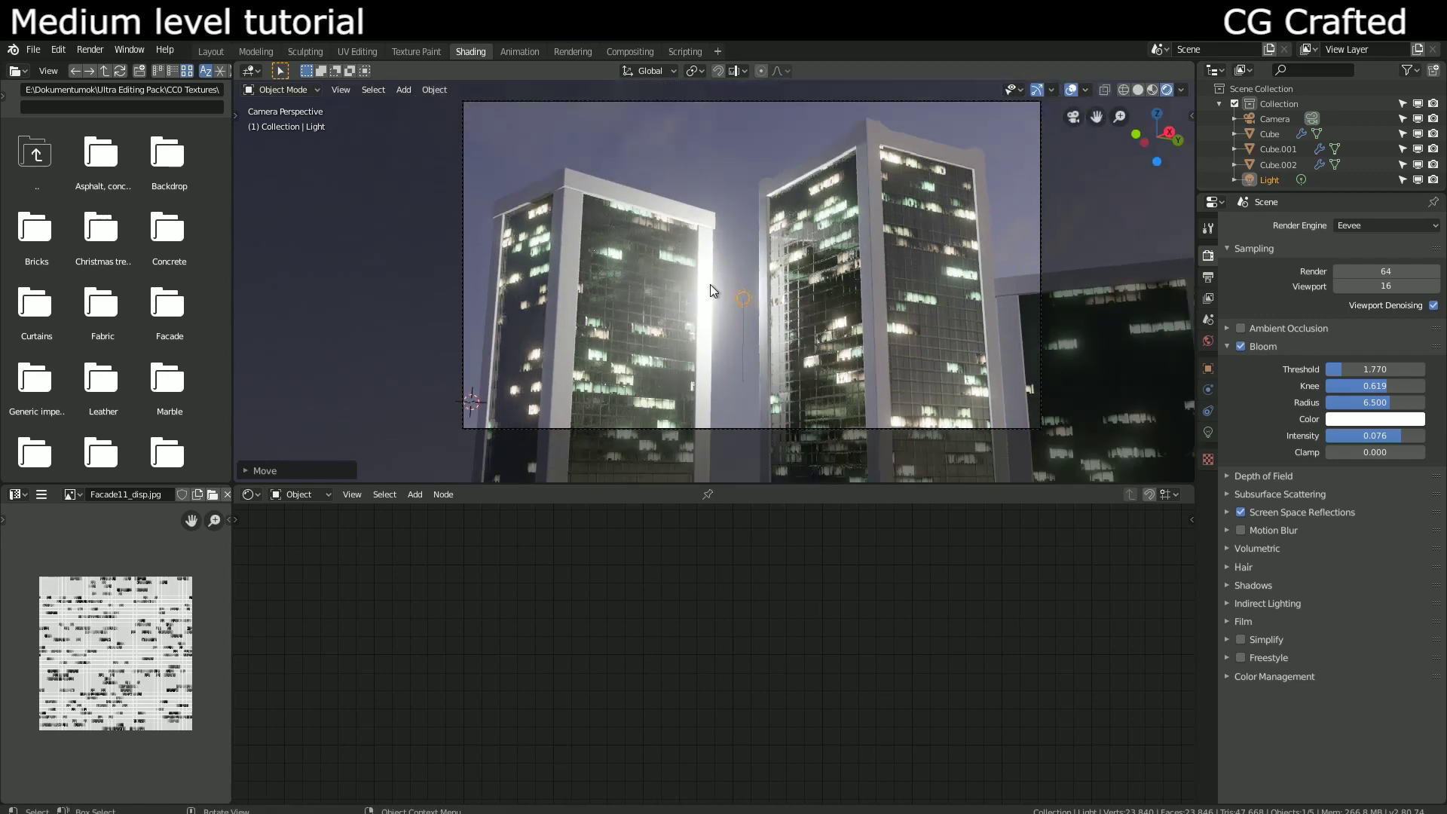
Step: Slide the light along Y, check from other angles, then move it along local X
key("g")
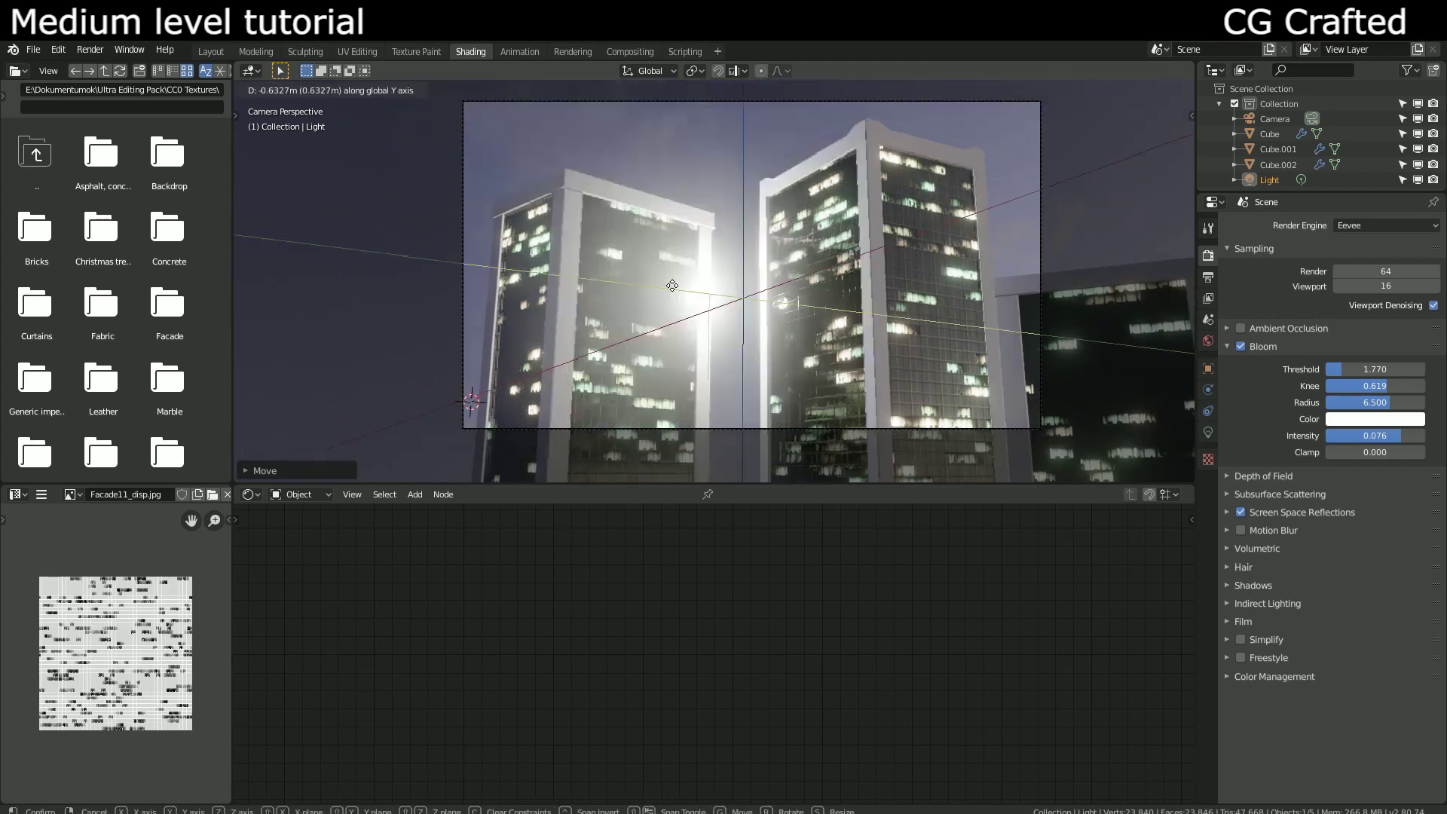
key("y")
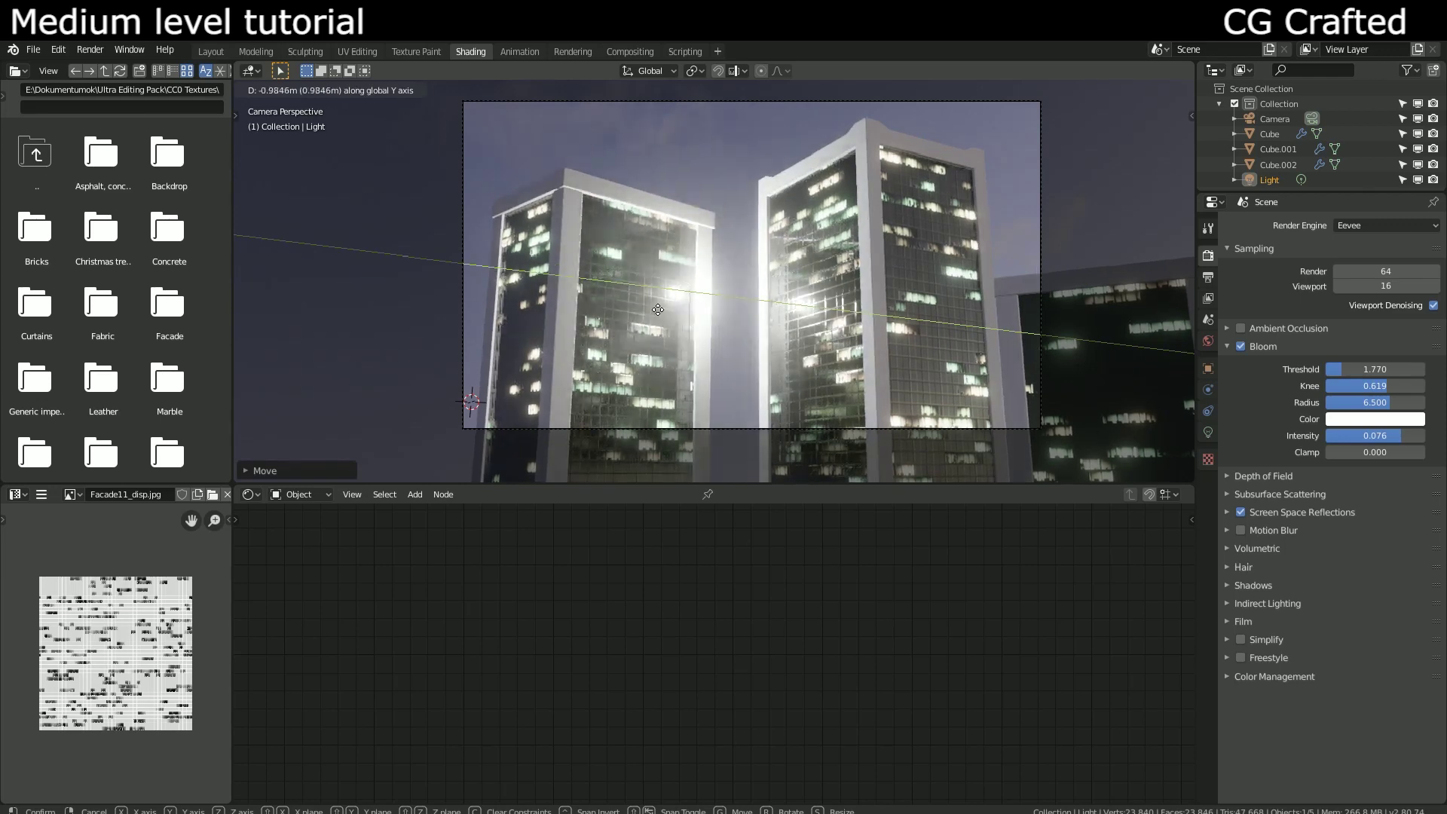
left_click(689, 309)
middle_click_drag(690, 308, 699, 308)
scroll(735, 329, "down", 4)
mouse_move(769, 355)
middle_mouse_down()
mouse_move(640, 207)
mouse_move(587, 323)
middle_mouse_up()
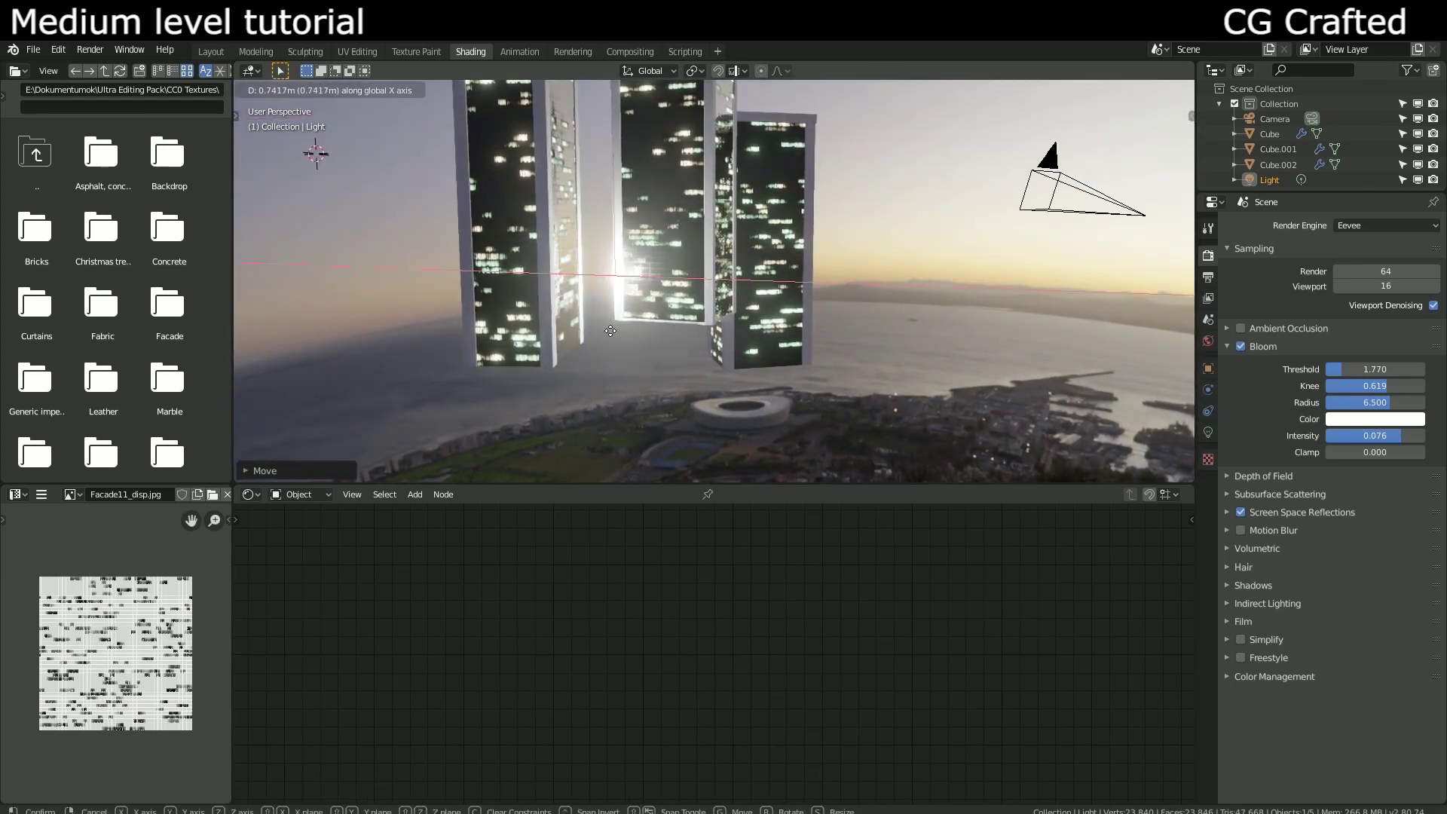
key("KP_0")
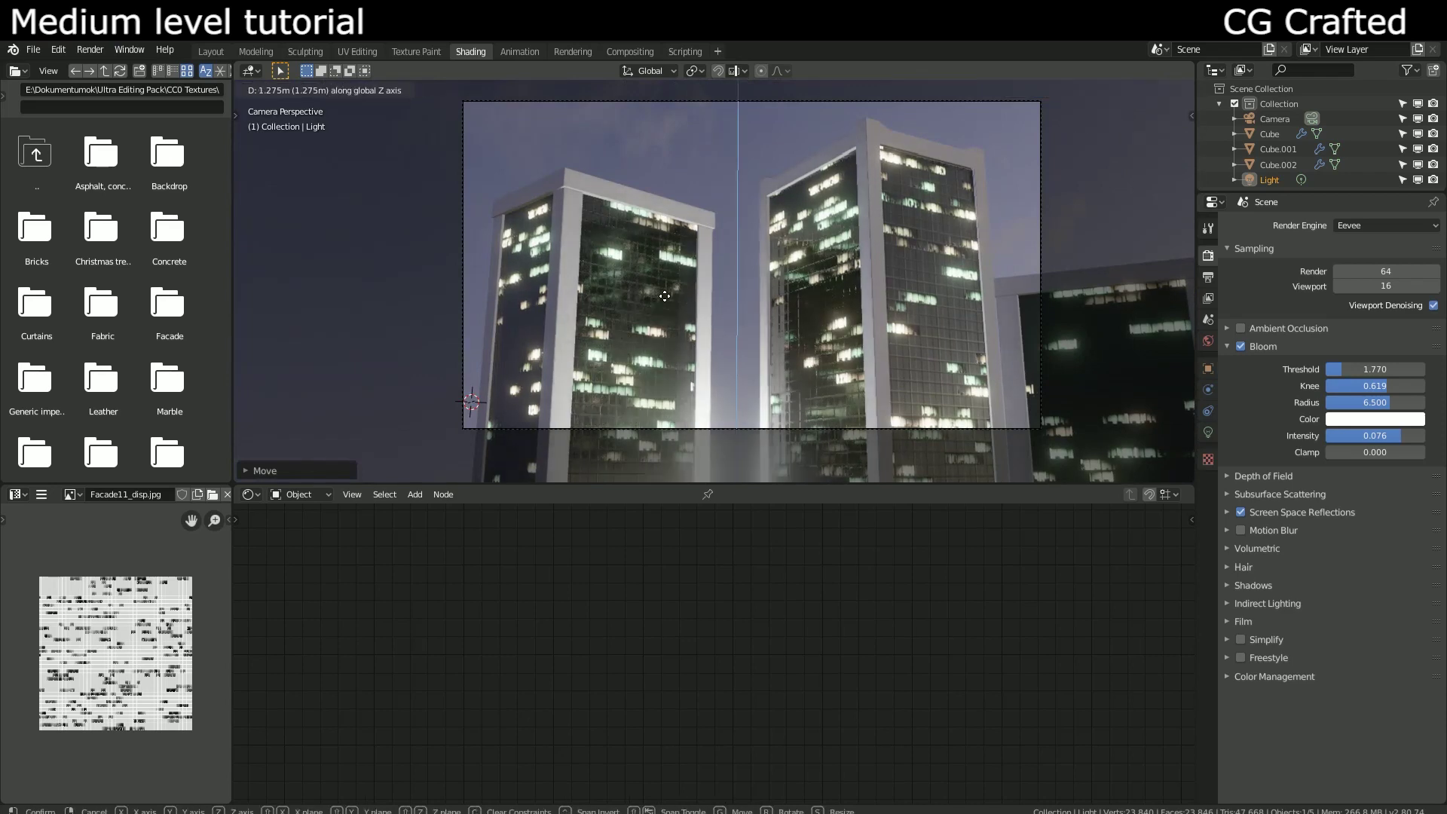
scroll(682, 345, "up", 1)
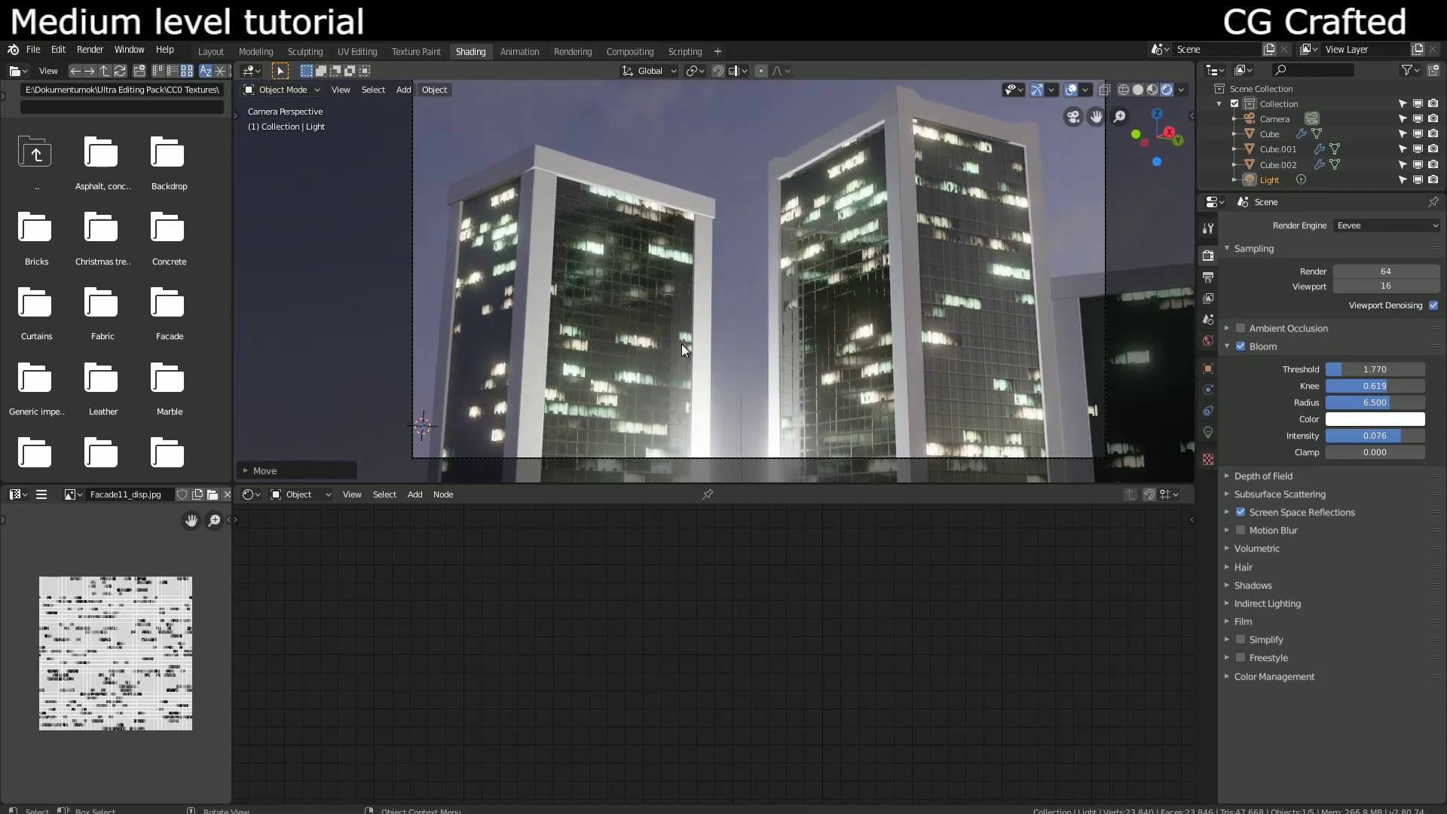
scroll(681, 344, "down", 3)
key("g")
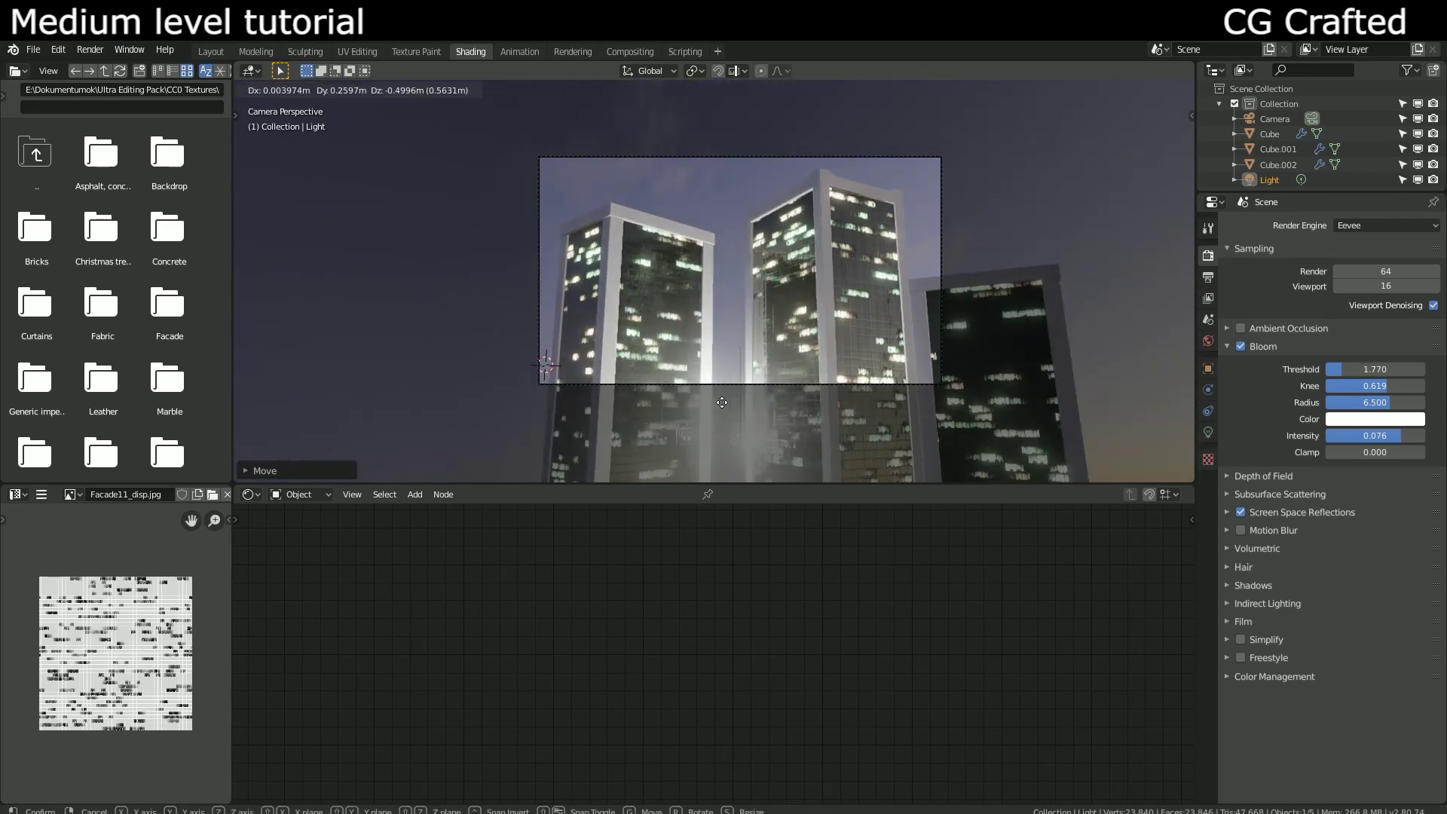
left_click(716, 389)
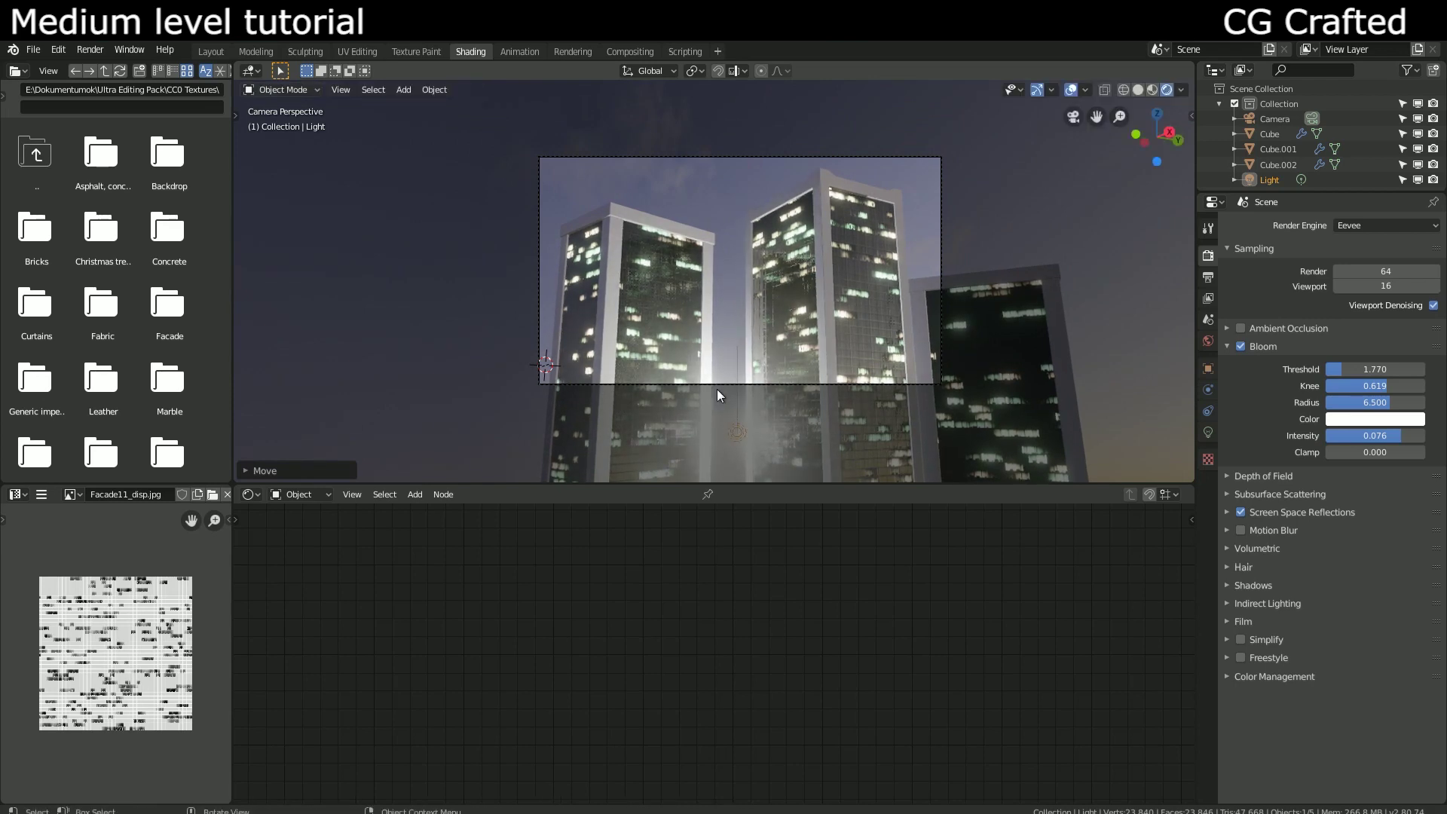
scroll(717, 389, "up", 2)
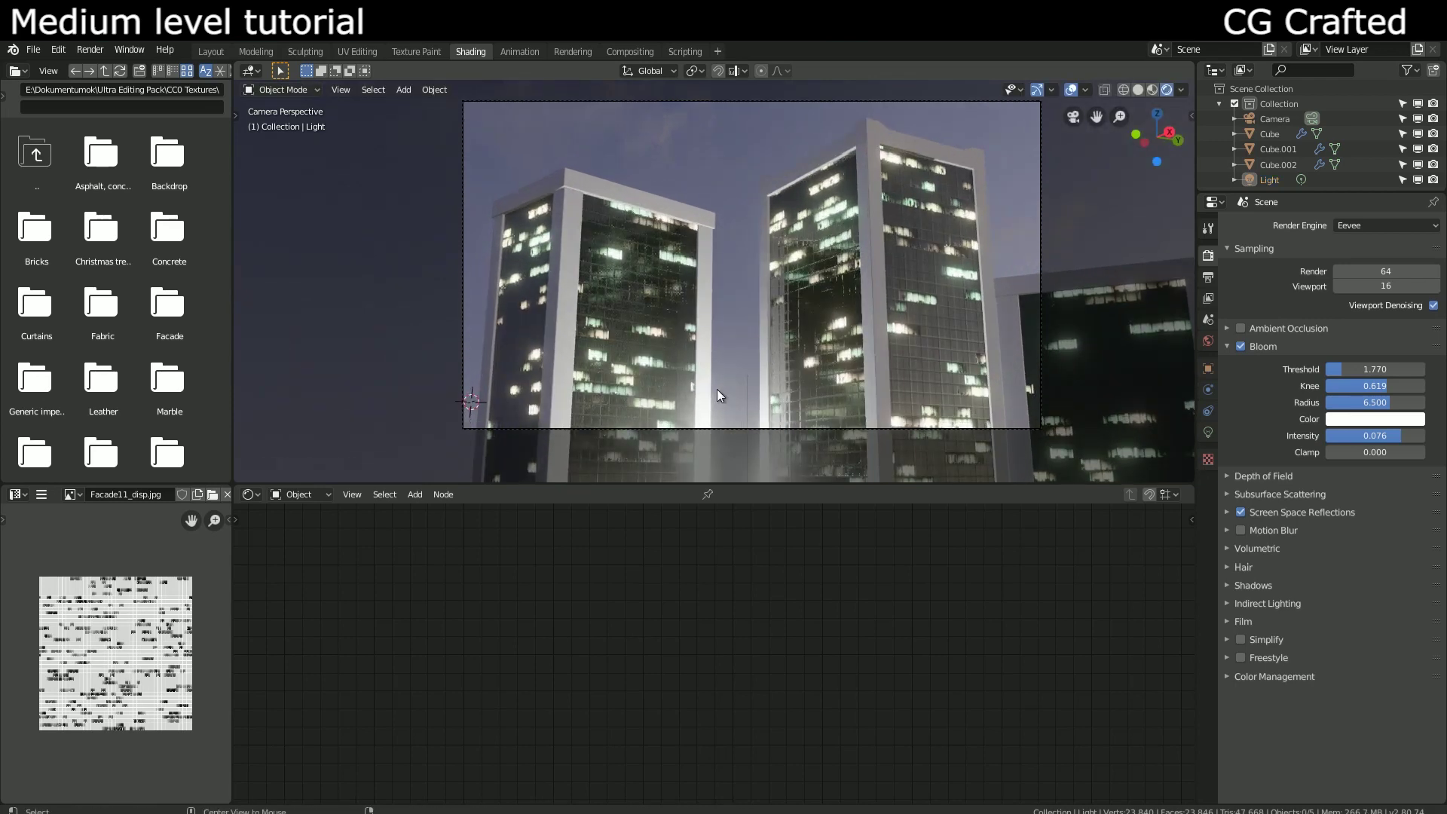
scroll(717, 389, "up", 2)
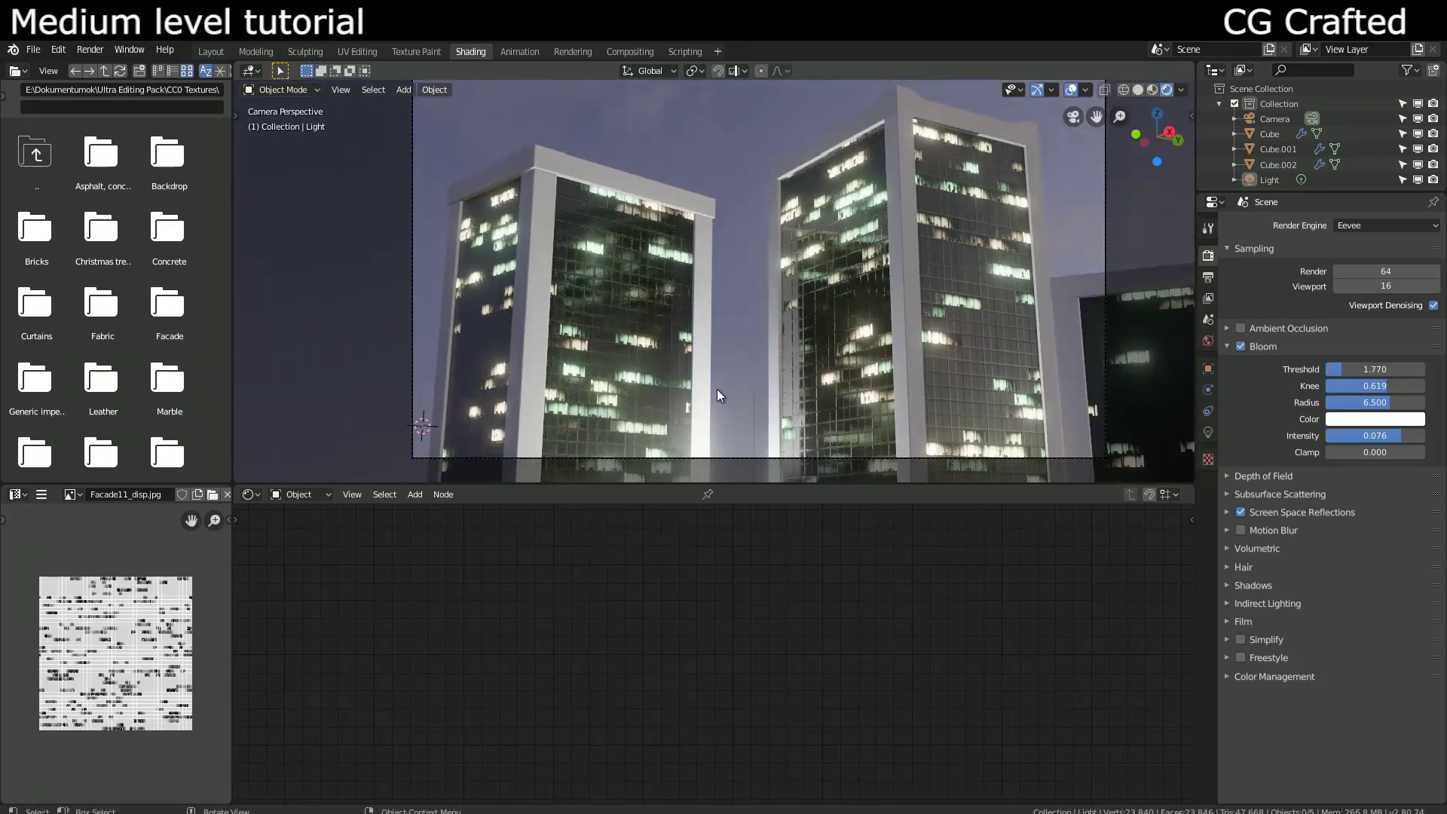
scroll(668, 381, "up", 2)
scroll(668, 381, "up", 2)
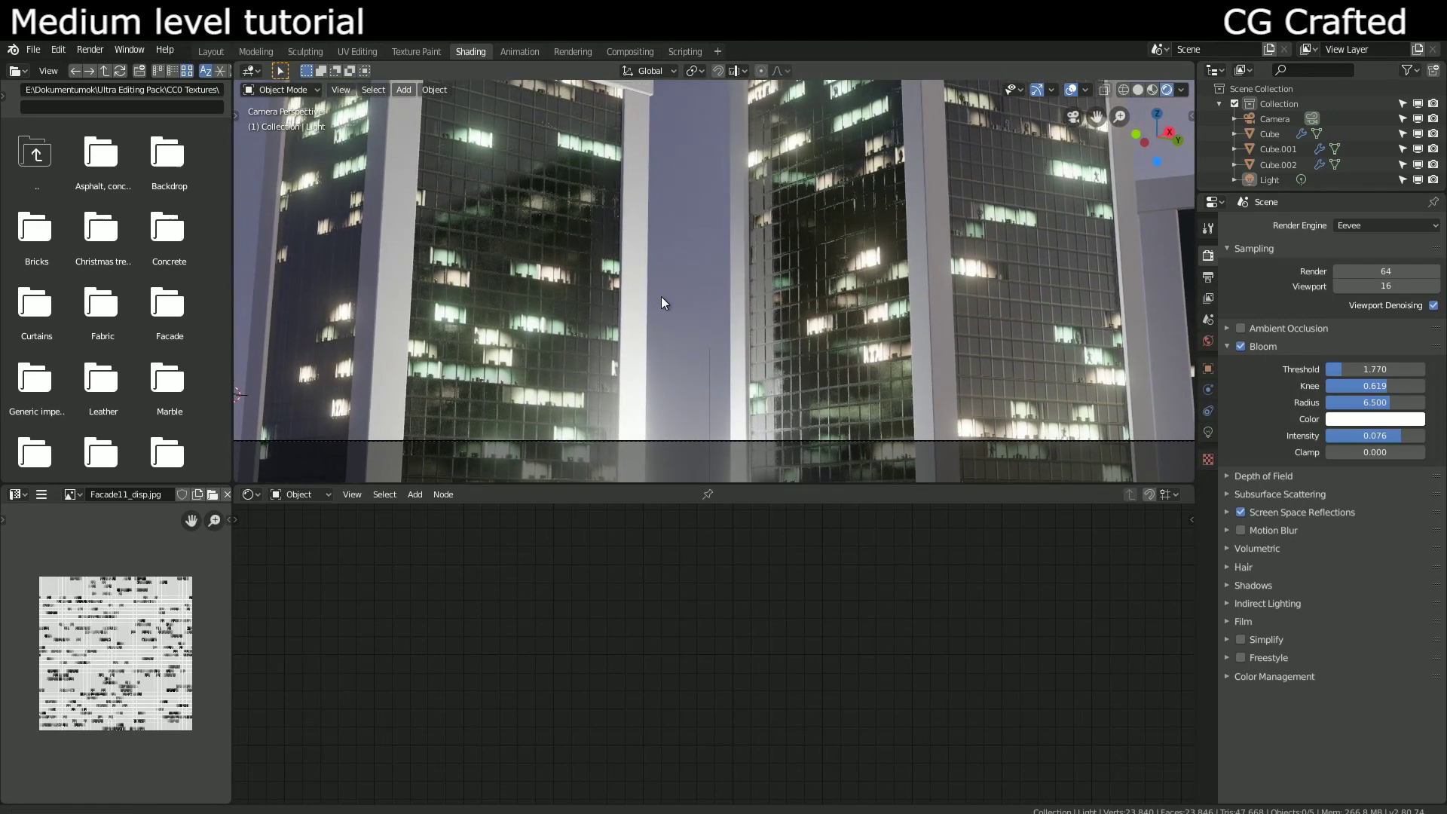
scroll(662, 299, "down", 5)
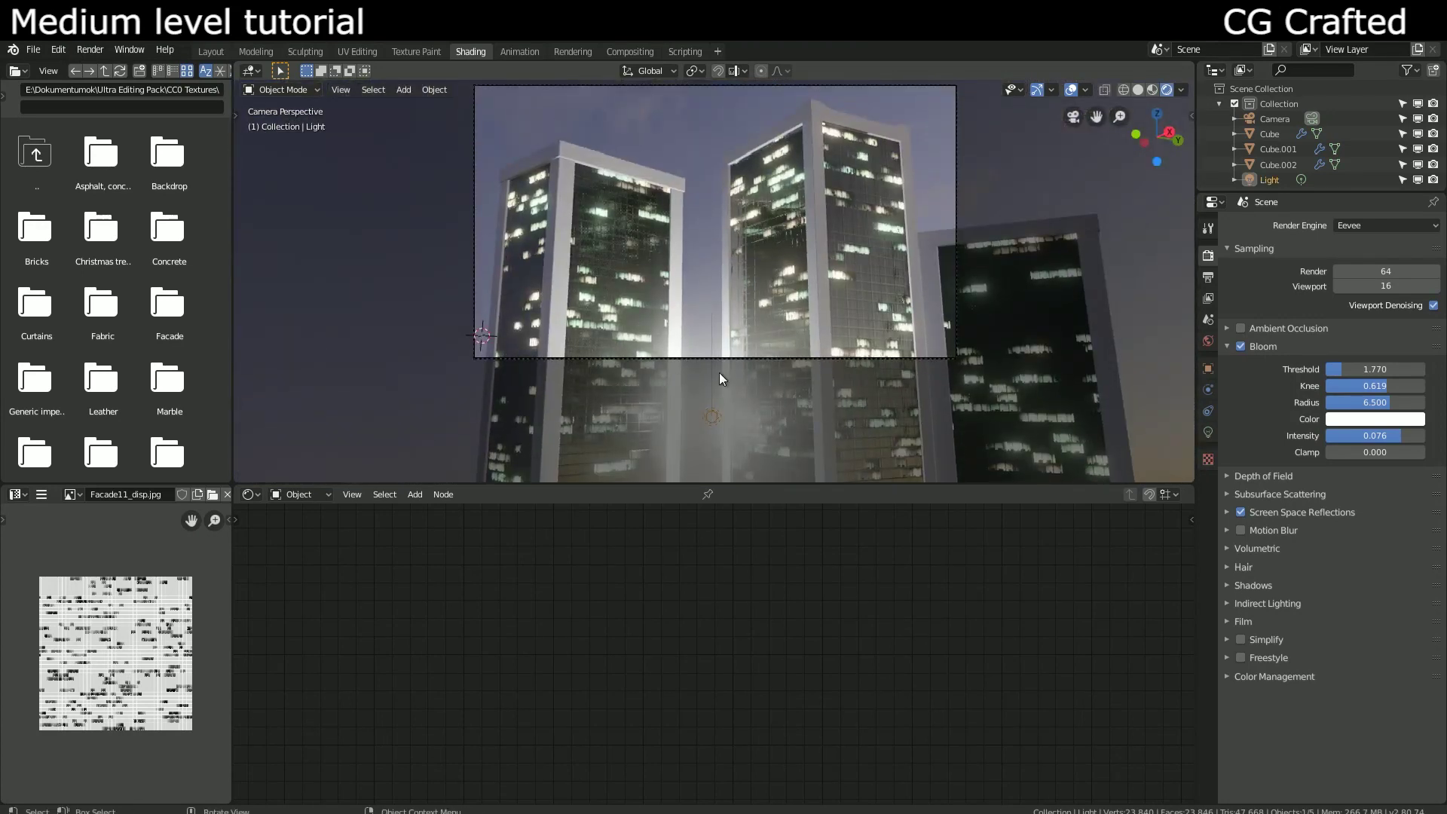
key("g")
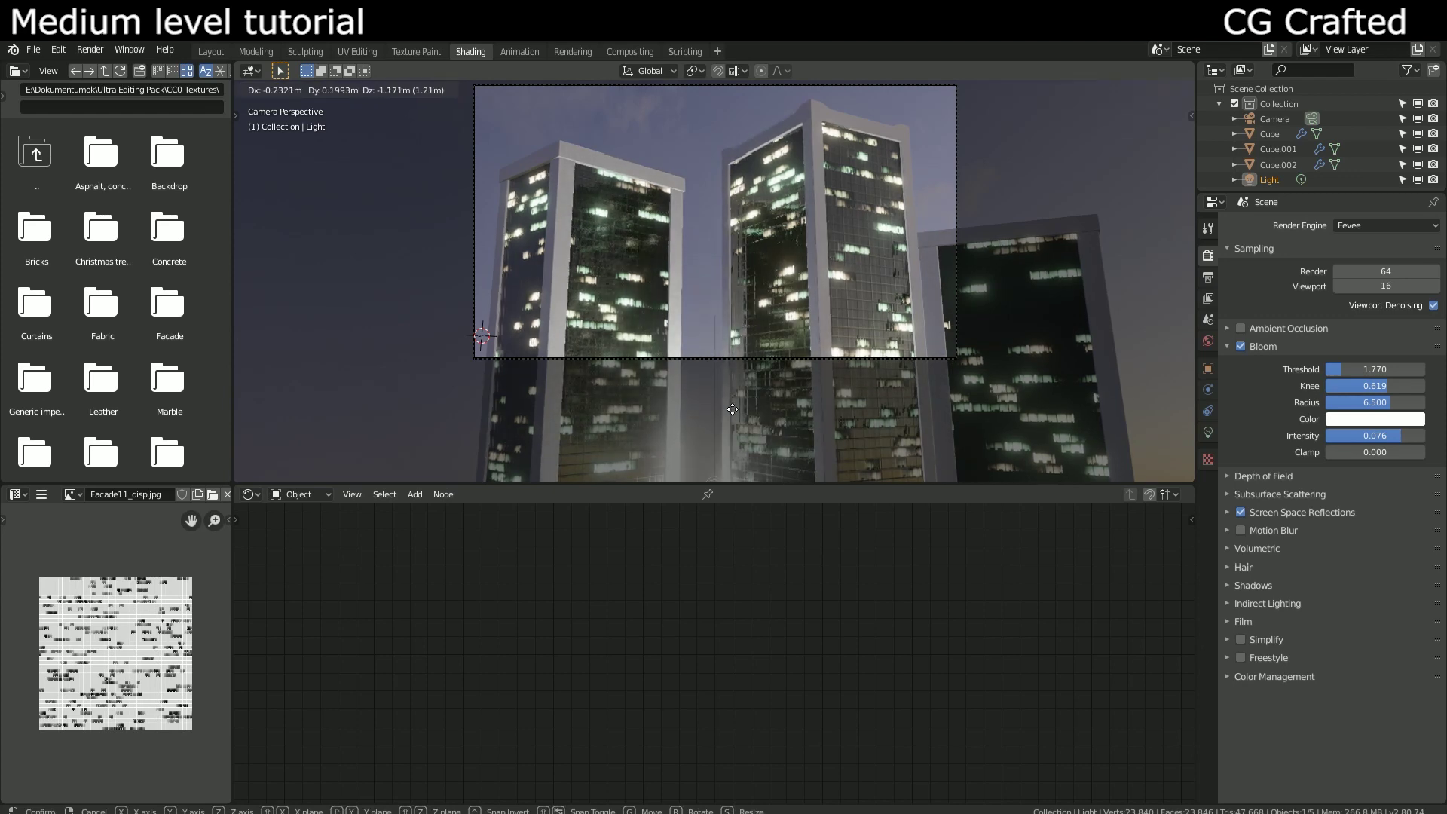
key("x")
key("x")
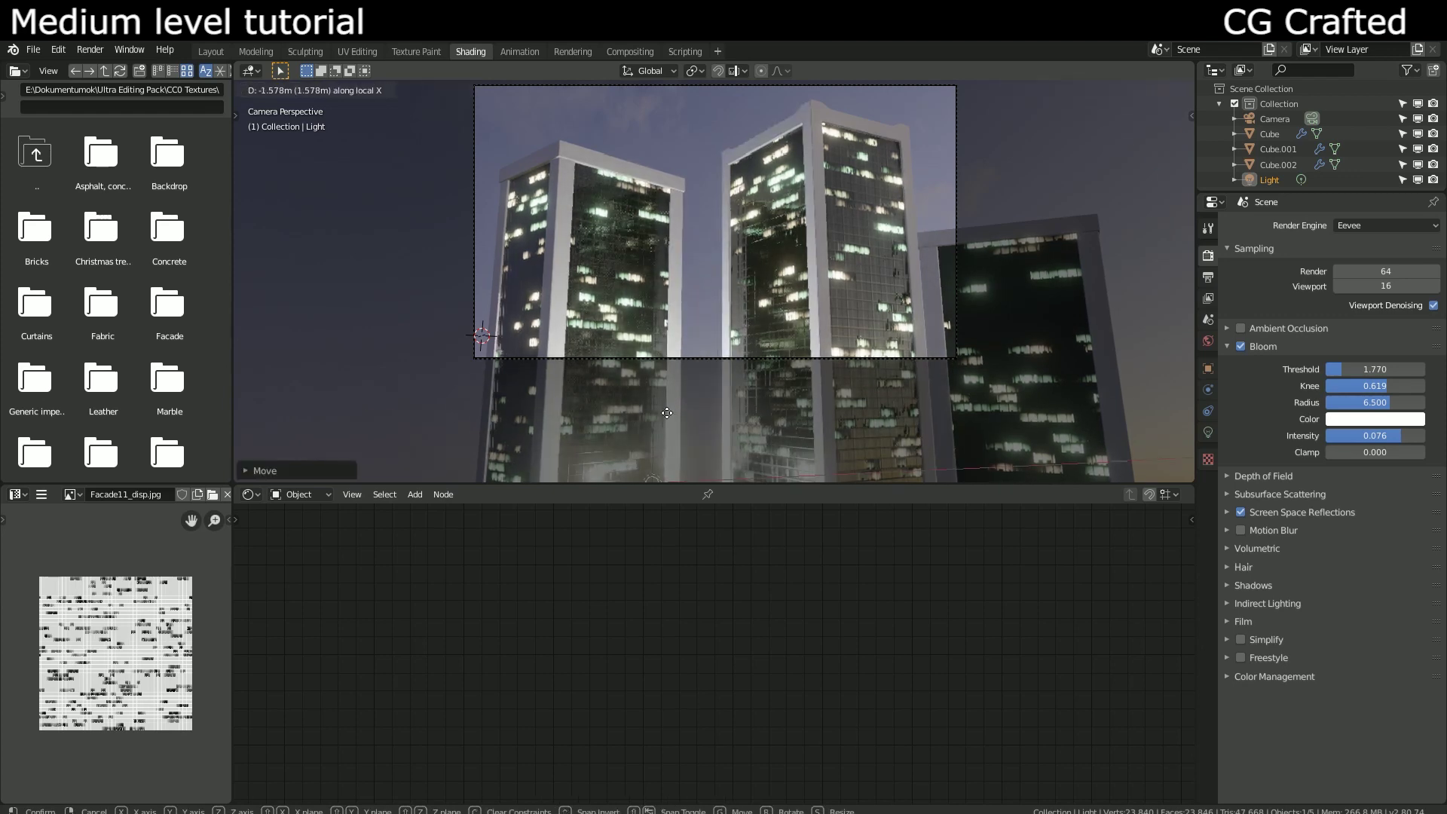
Step: Settle the light's final position along its local Y axis
key("y")
key("y")
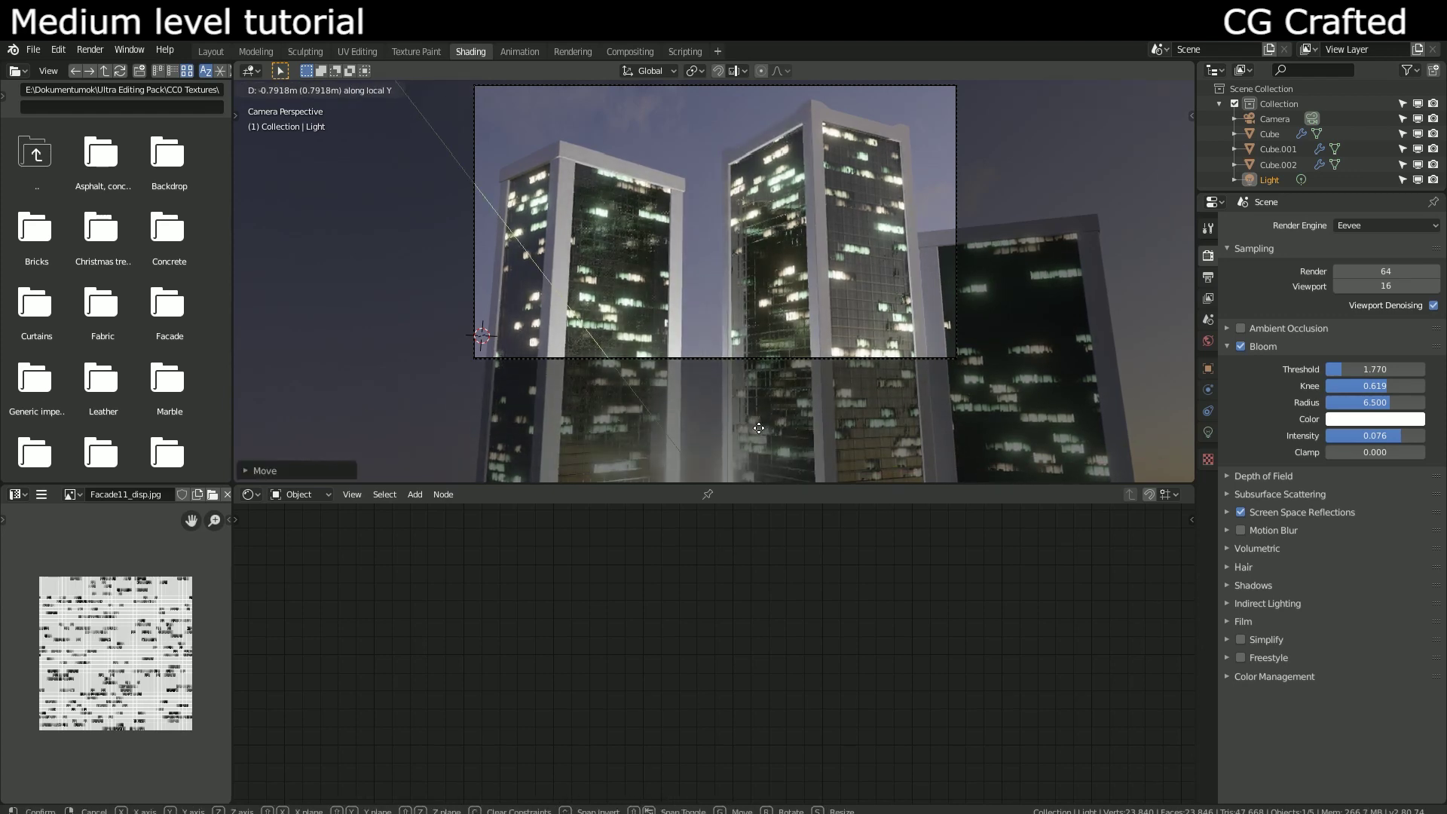
left_click(745, 418)
scroll(743, 418, "up", 3)
scroll(744, 418, "up", 2)
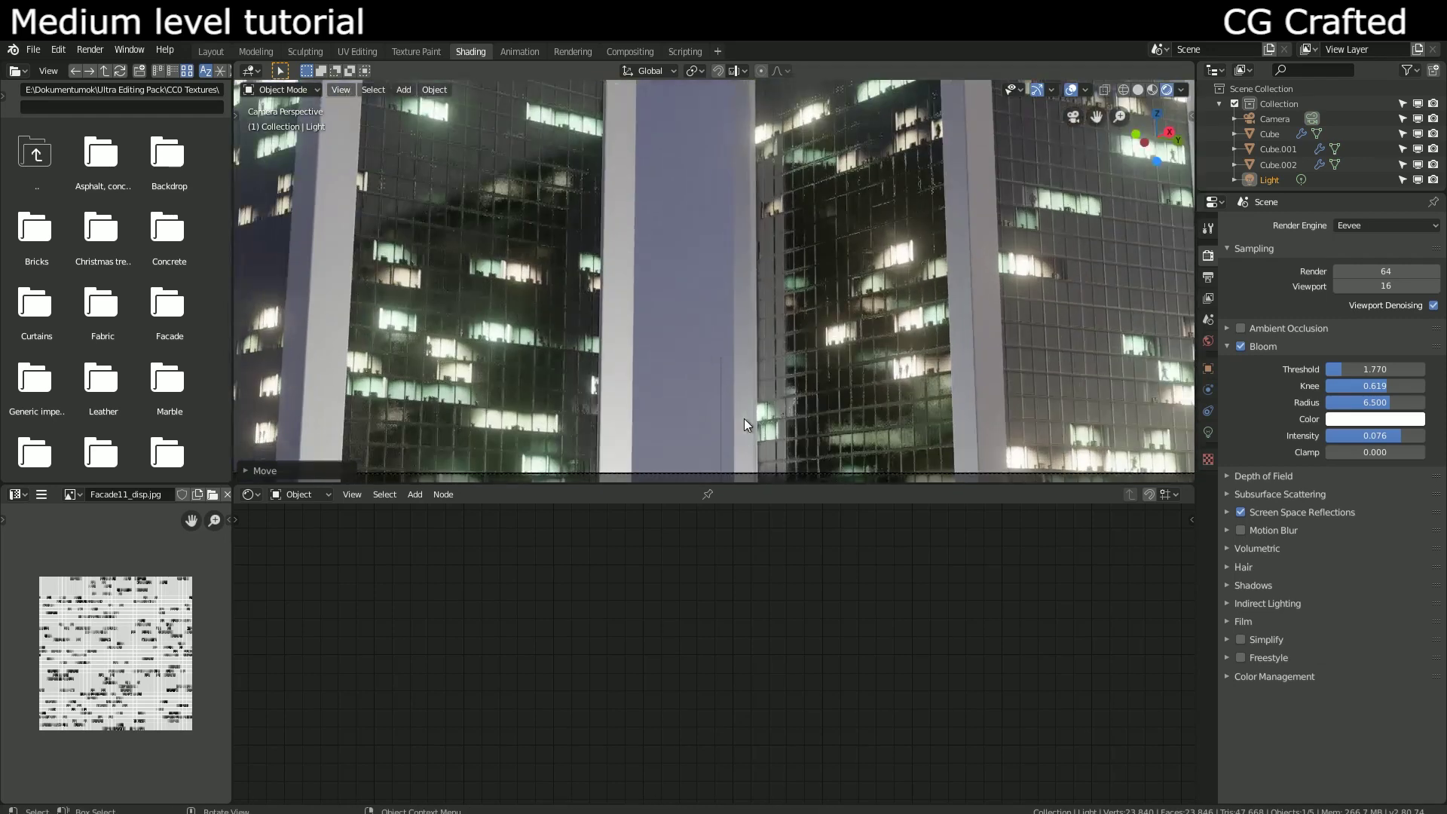
scroll(632, 419, "down", 2)
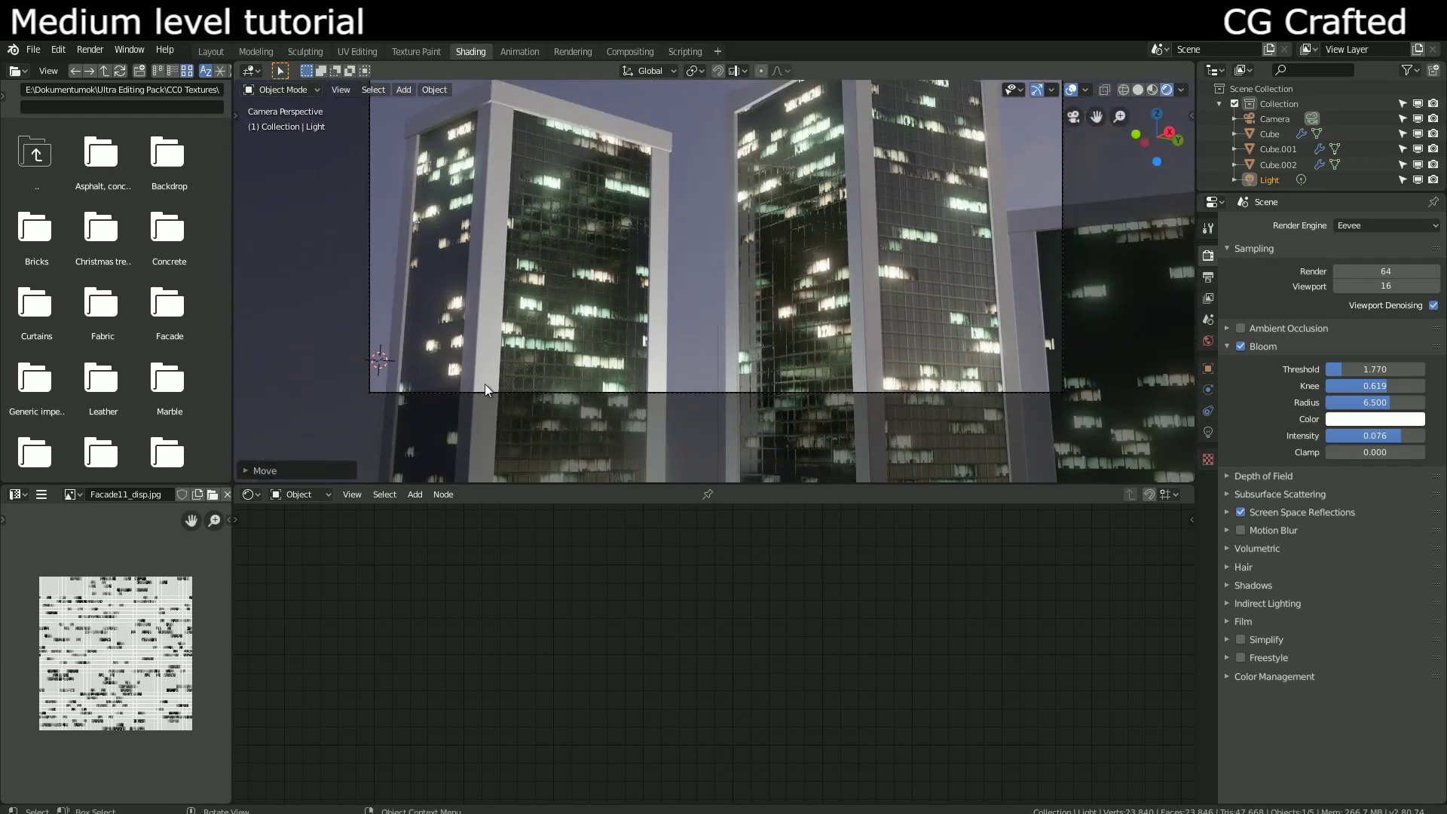
scroll(799, 394, "down", 2)
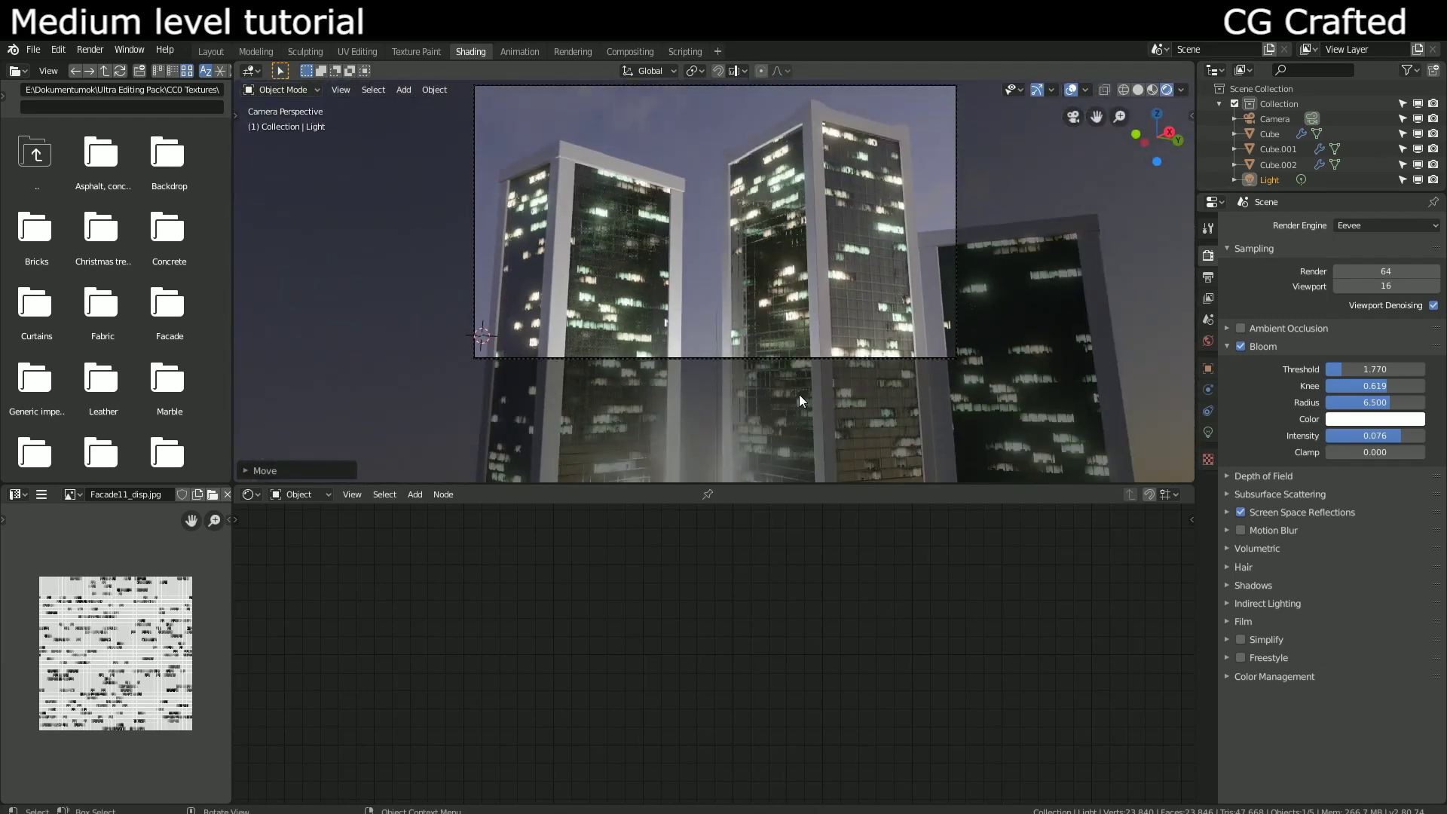
left_click(1012, 279)
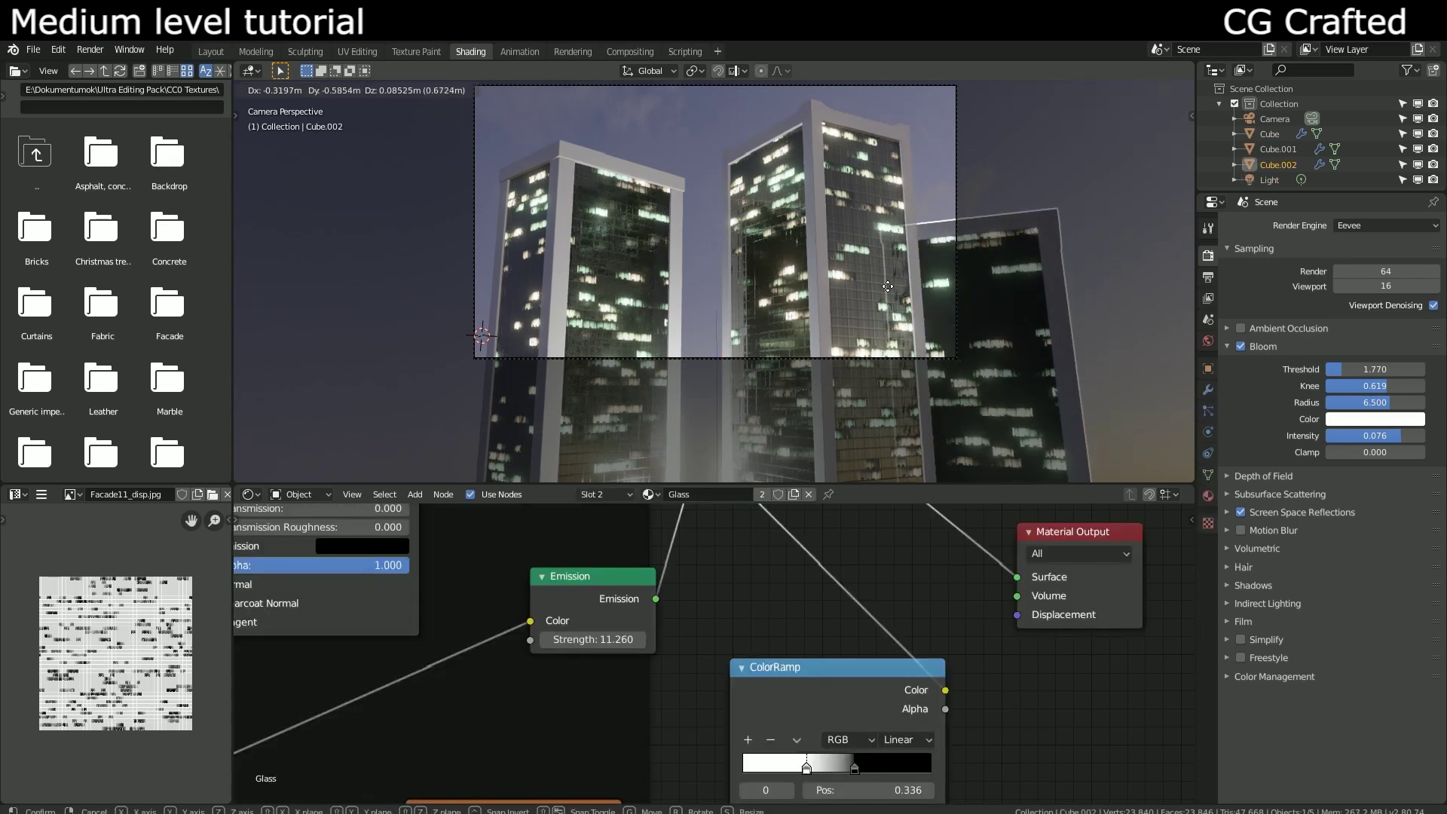
Step: Slide the right-hand building (Cube.002) left along local X, closer to the front towers
middle_click_drag(889, 289, 817, 334)
key("KP_0")
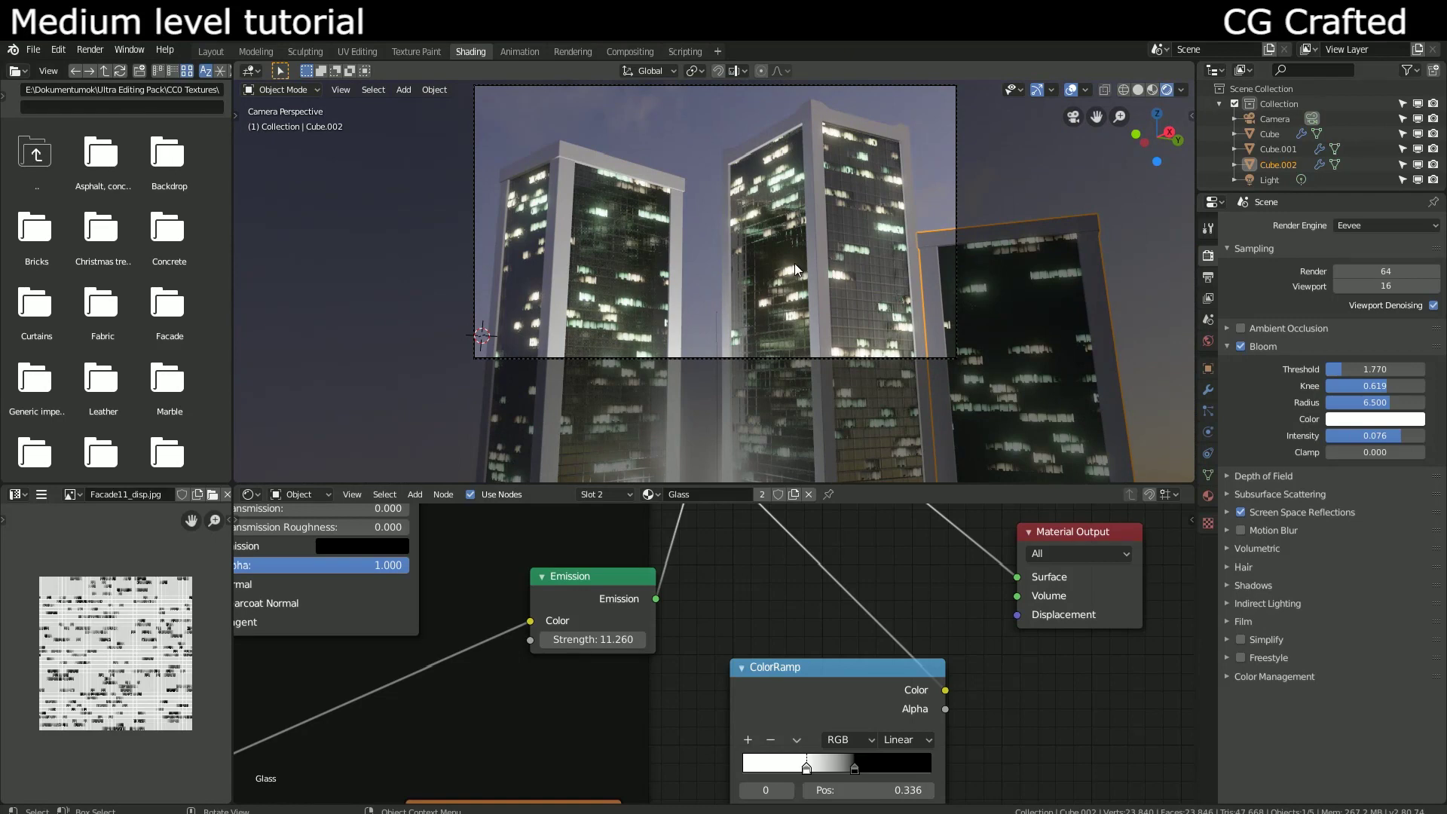
key("g")
key("x")
key("x")
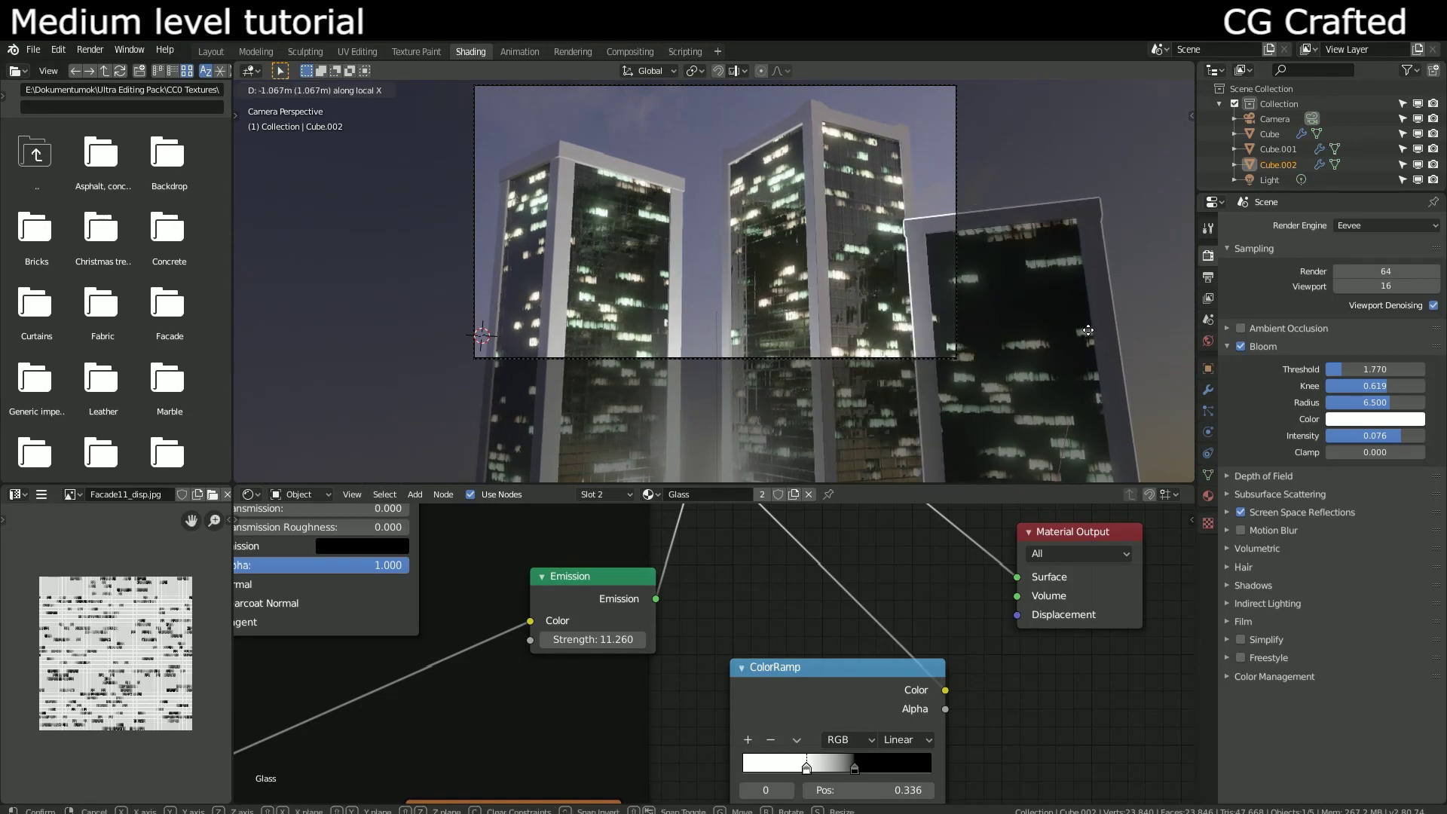
left_click(1082, 324)
scroll(1032, 329, "up", 3)
scroll(1032, 328, "down", 1)
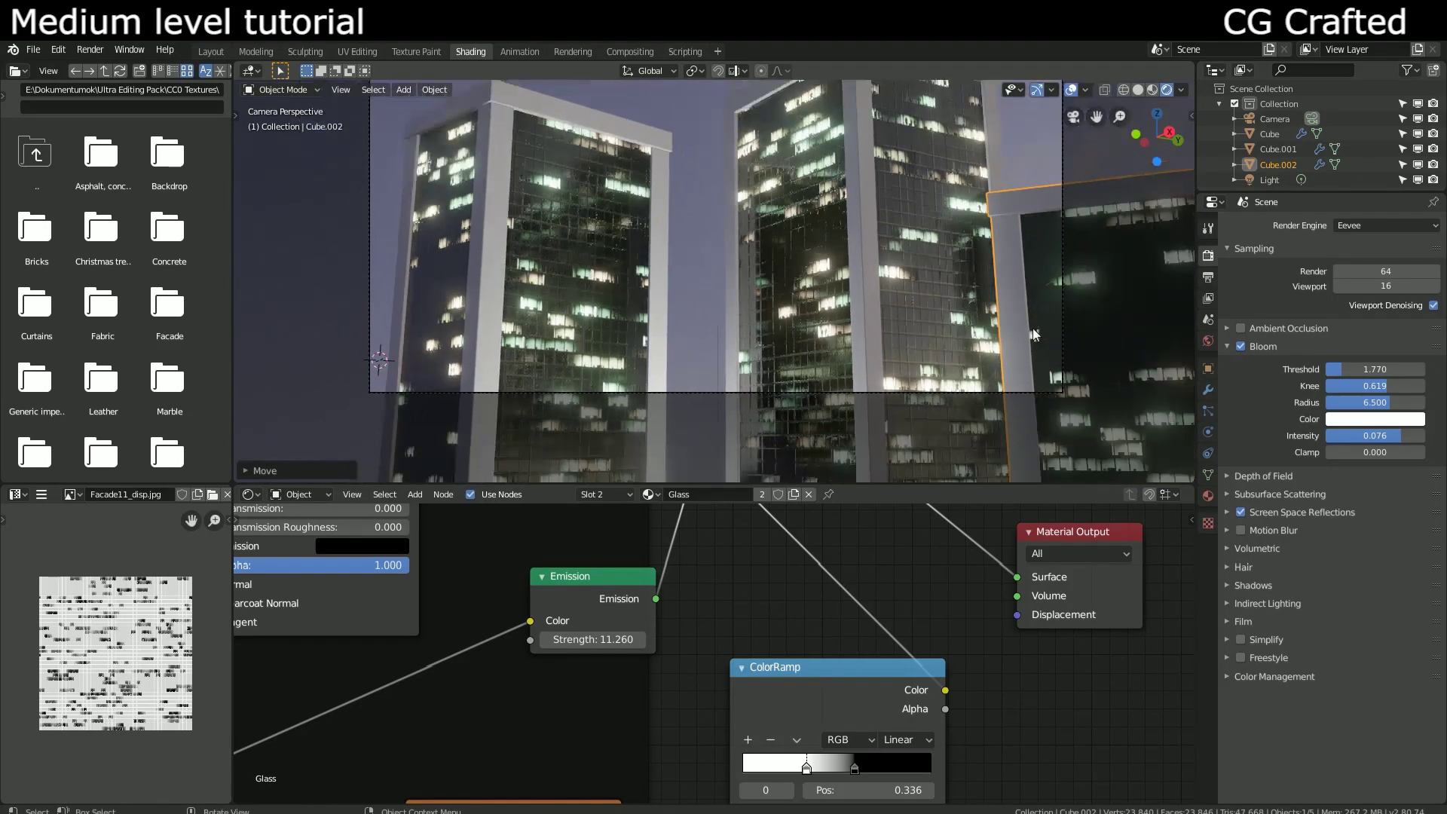
scroll(962, 282, "down", 1)
scroll(856, 331, "up", 2)
scroll(850, 263, "up", 2)
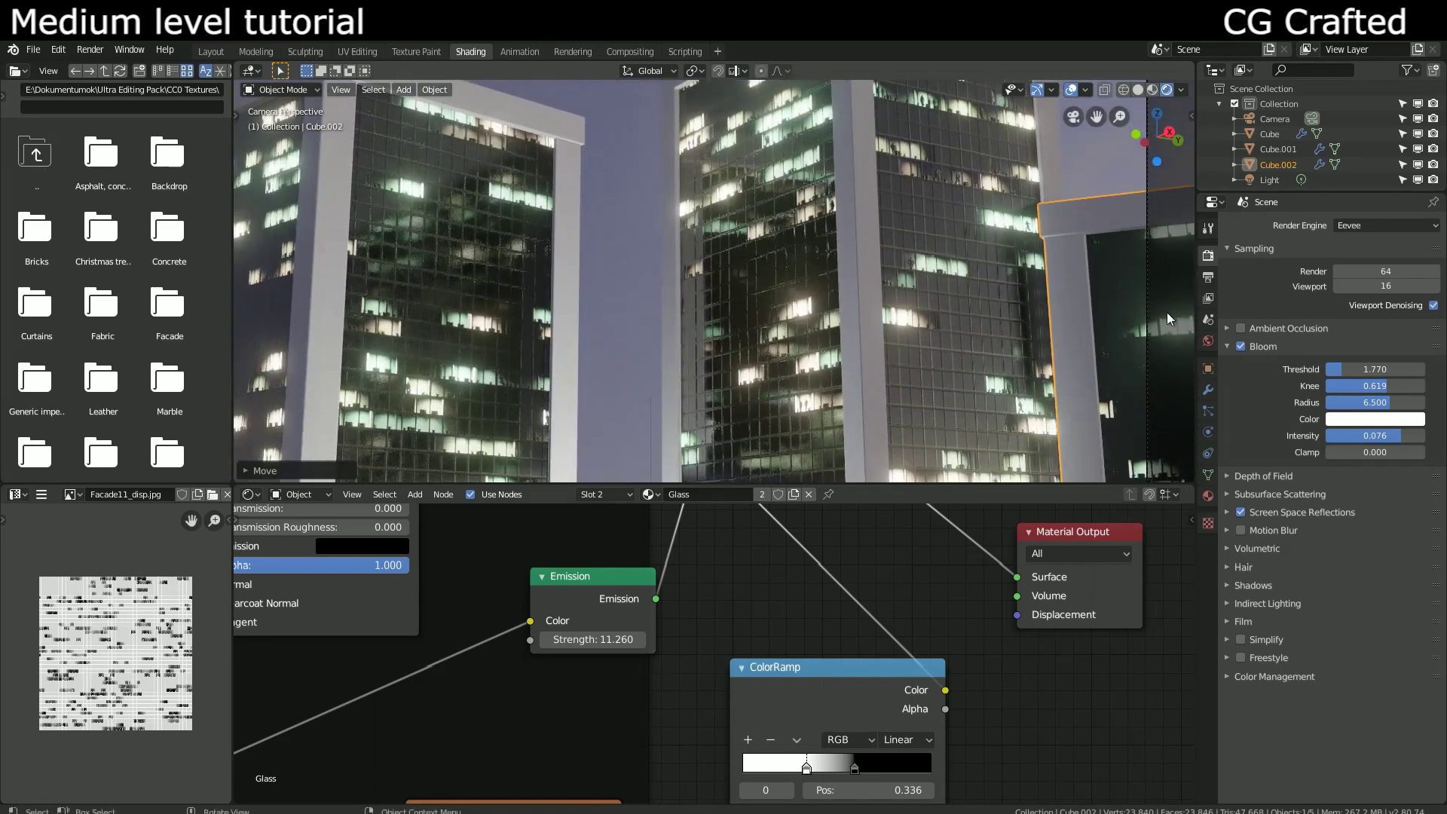
left_click(1225, 513)
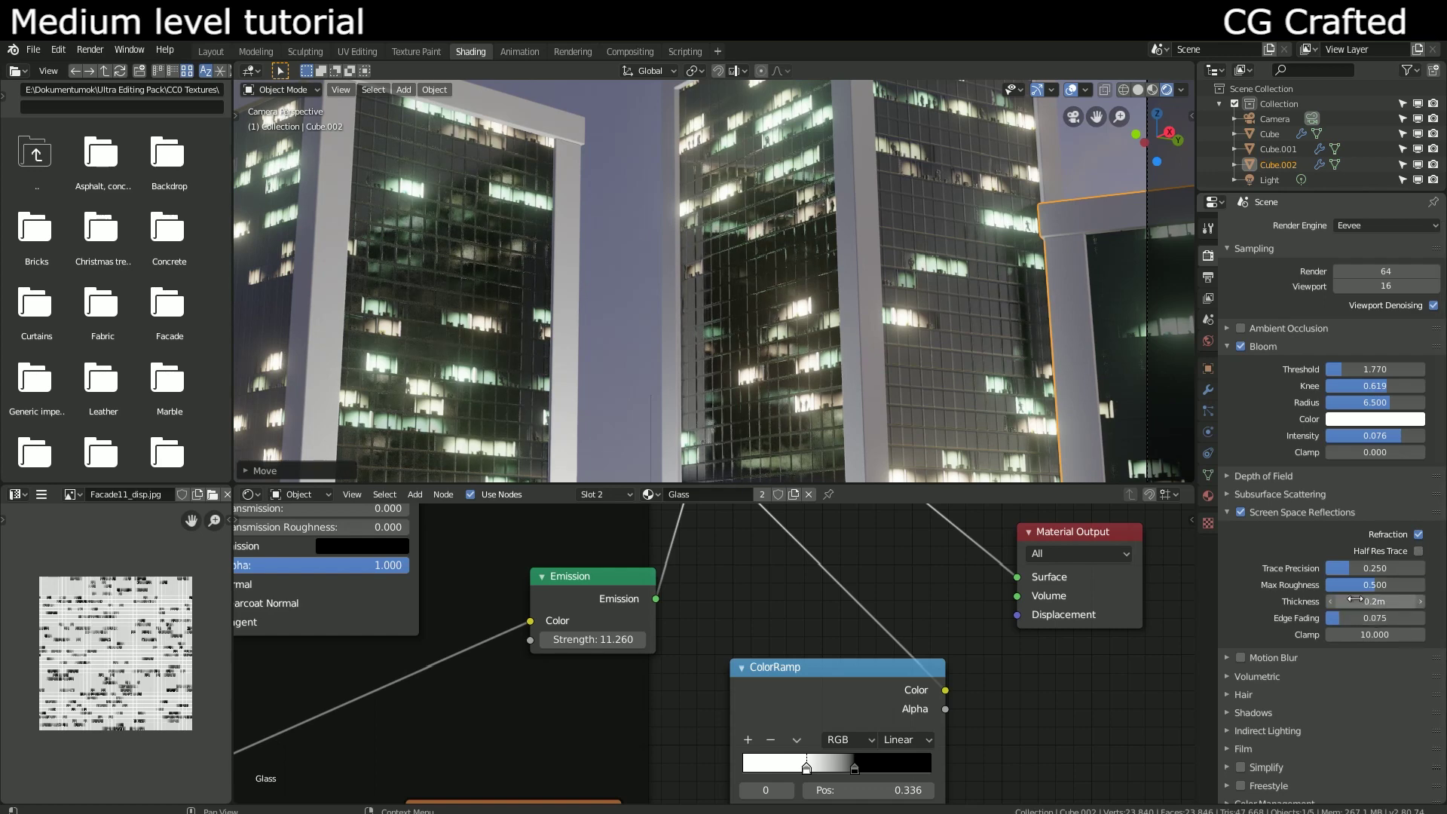
Step: Raise the reflection thickness slightly and display the point light's Object Data settings
left_click_drag(1353, 601, 1362, 600)
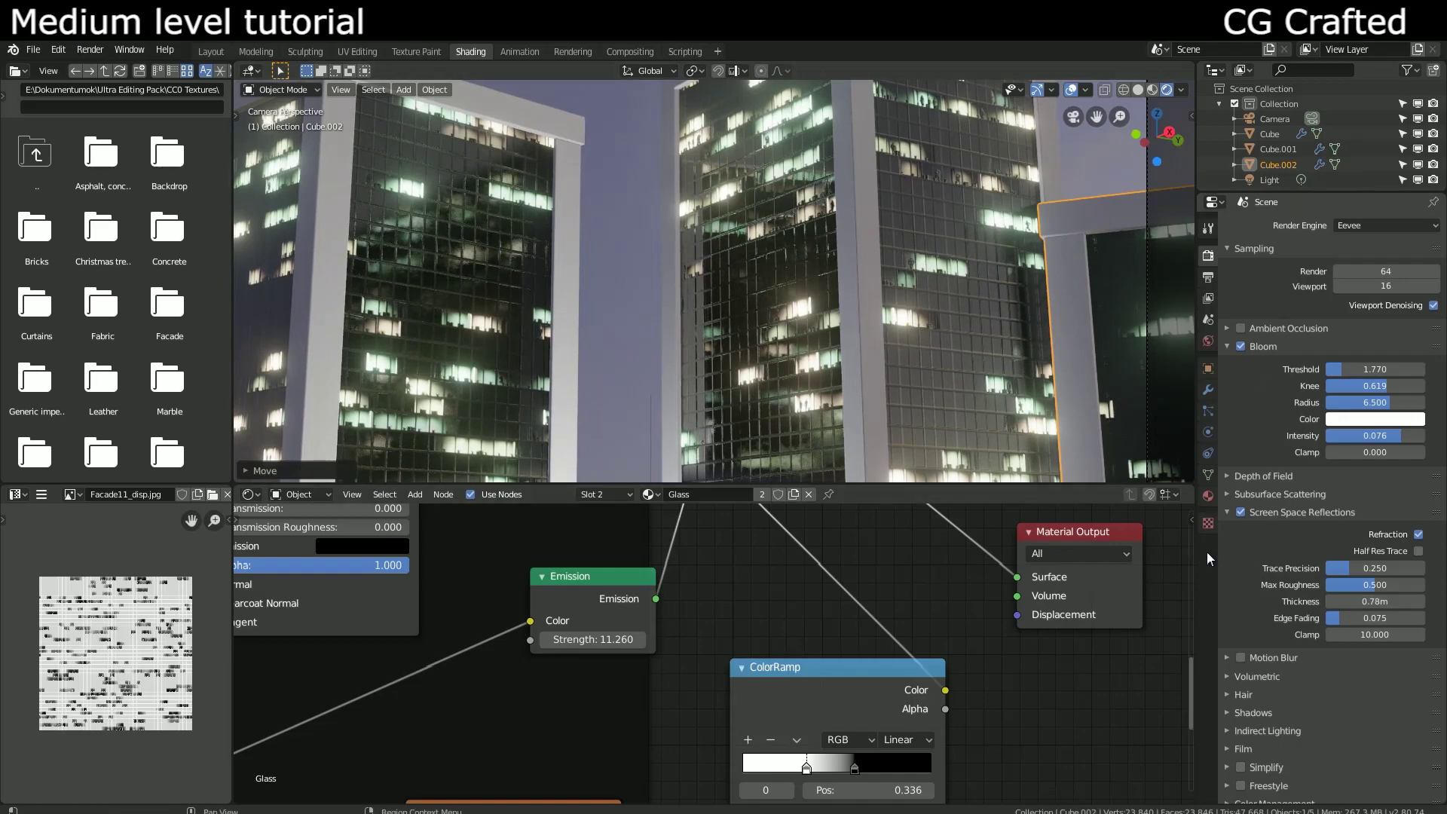
scroll(719, 276, "down", 3)
scroll(719, 276, "up", 3)
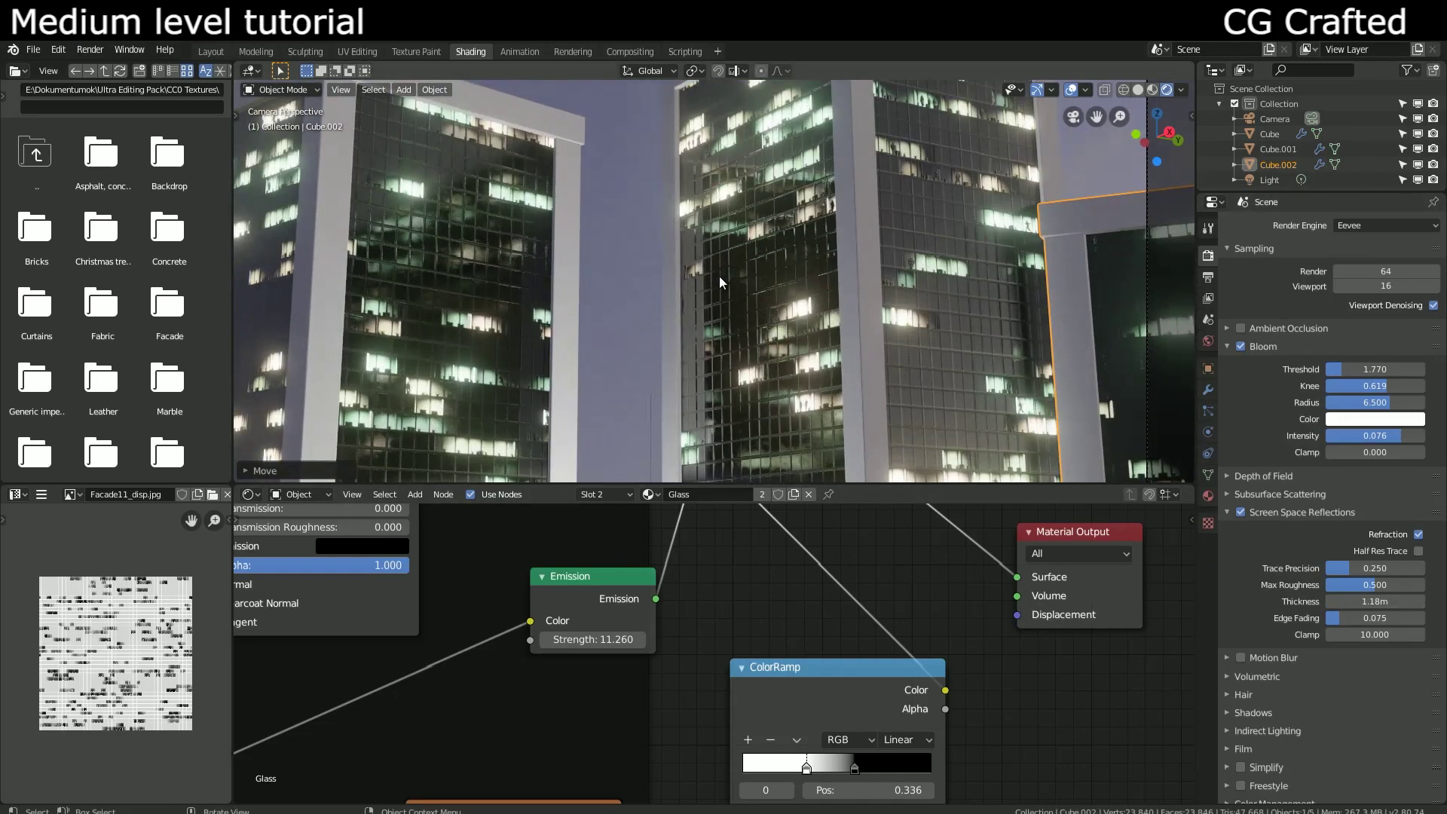
scroll(720, 270, "up", 2)
scroll(719, 270, "down", 3)
left_click(720, 271)
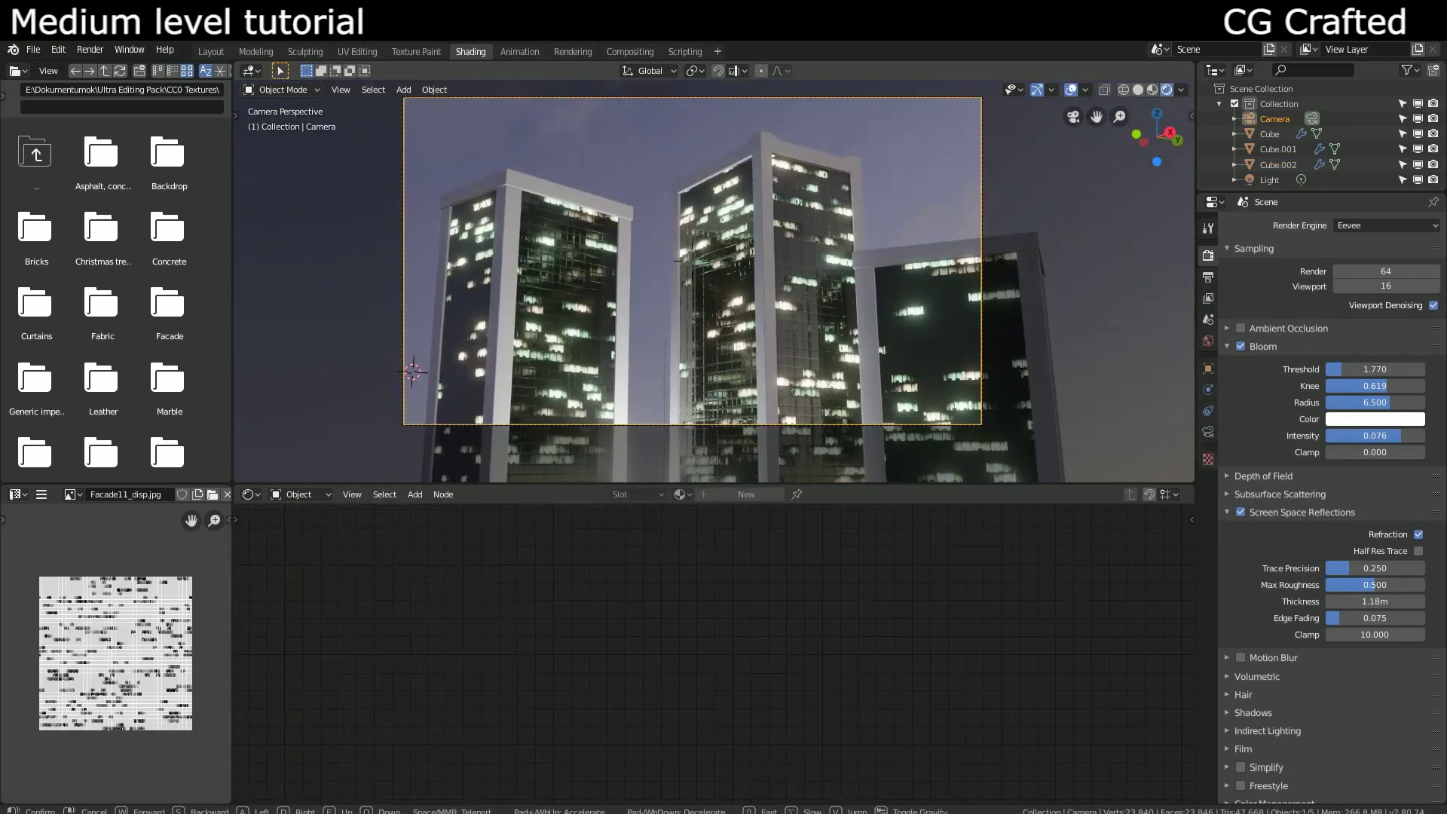
scroll(714, 281, "up", 3)
scroll(714, 281, "up", 2)
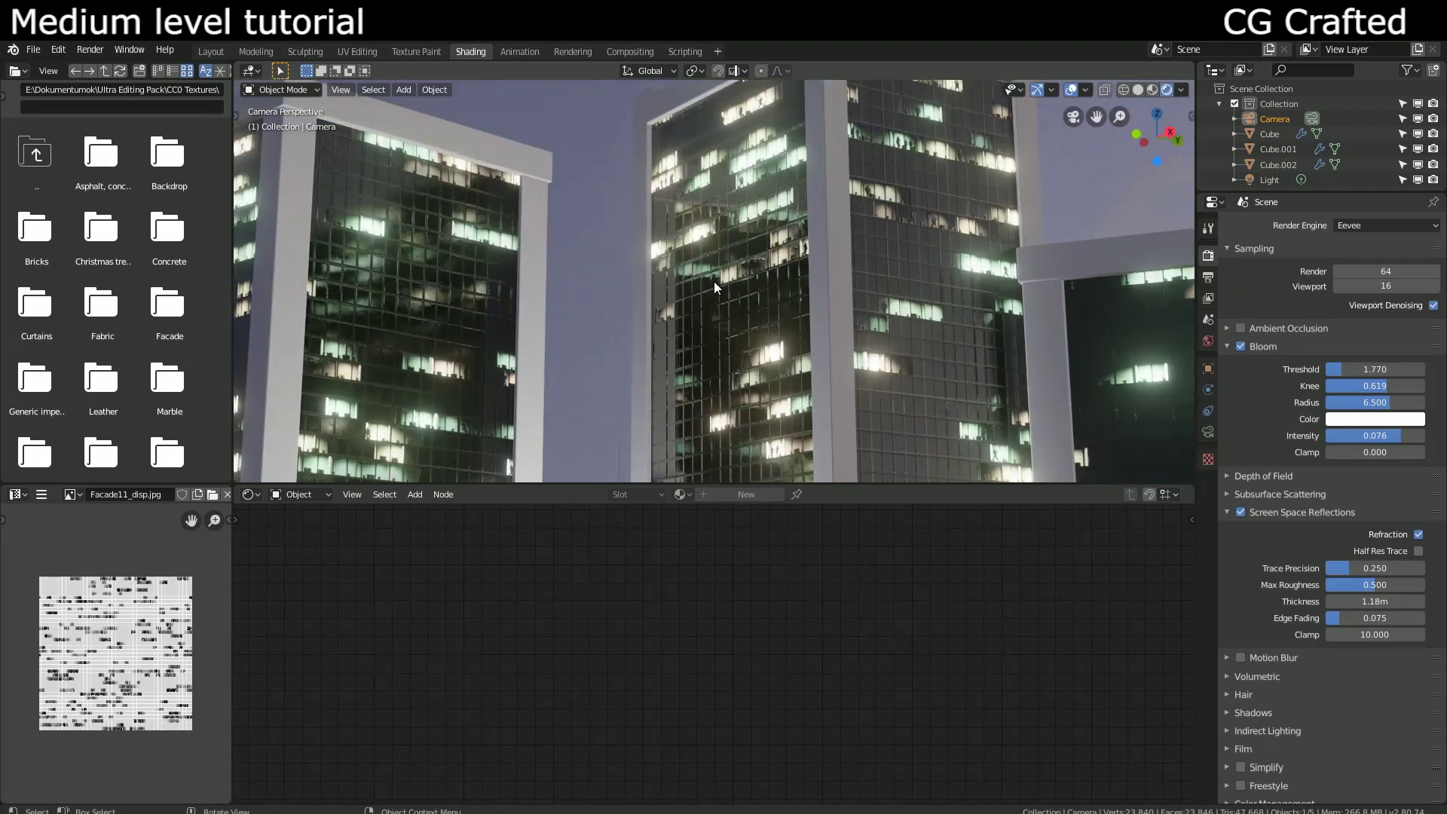
scroll(681, 312, "down", 4)
scroll(699, 377, "up", 3)
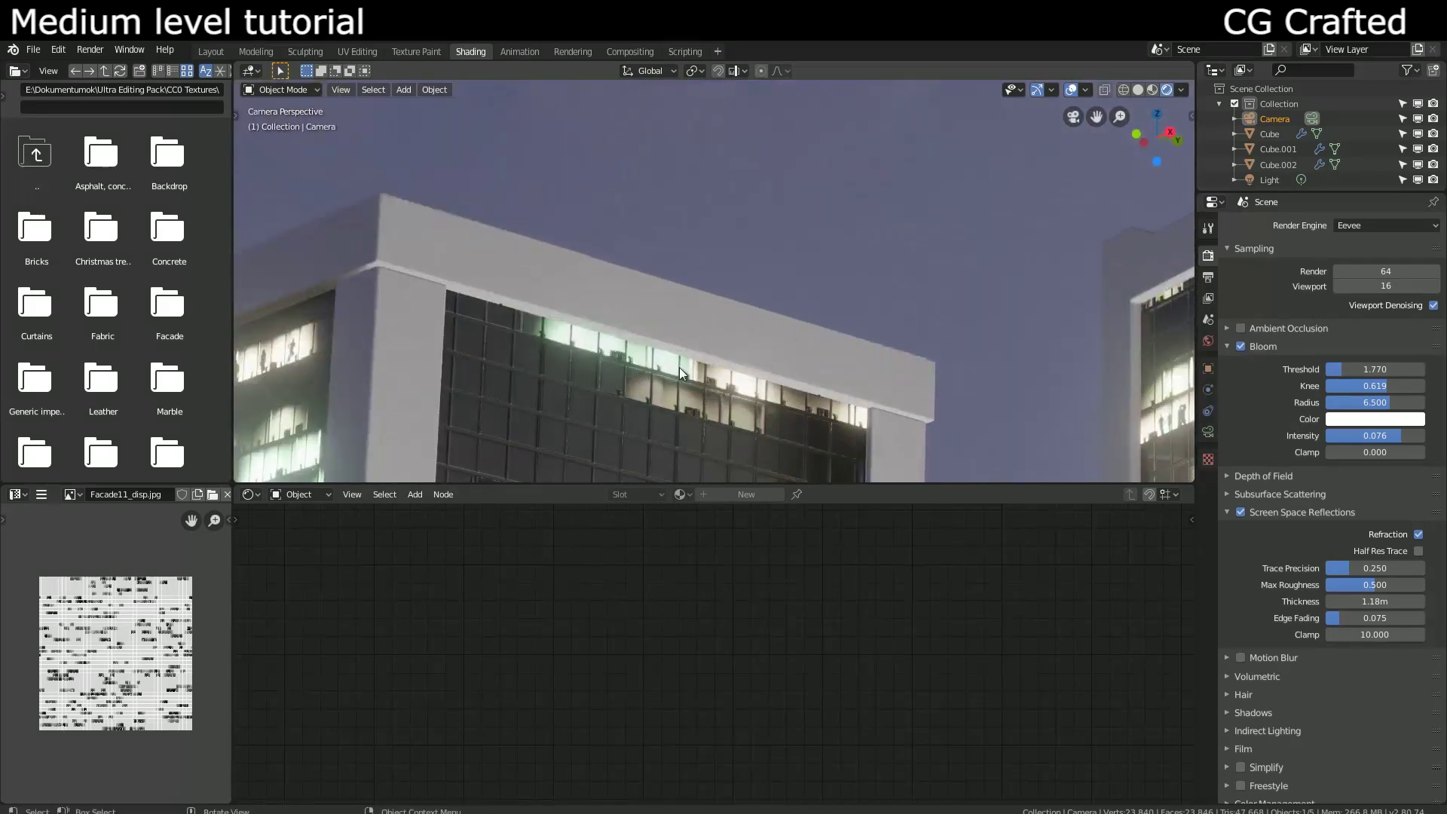
scroll(680, 368, "up", 2)
scroll(742, 369, "down", 2)
scroll(765, 360, "down", 2)
scroll(752, 363, "up", 1)
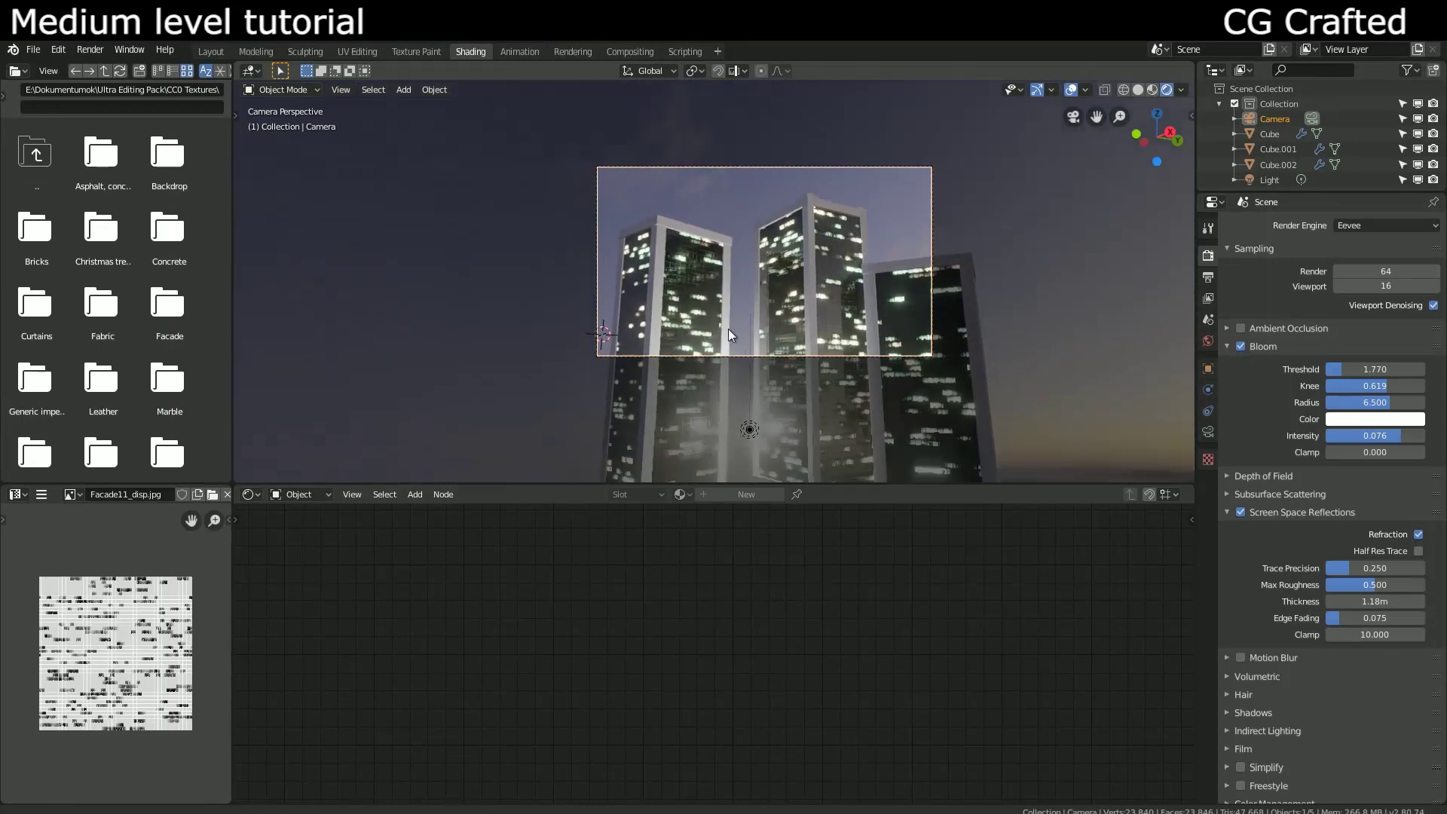
scroll(728, 329, "up", 4)
scroll(692, 271, "down", 2)
scroll(661, 397, "down", 2)
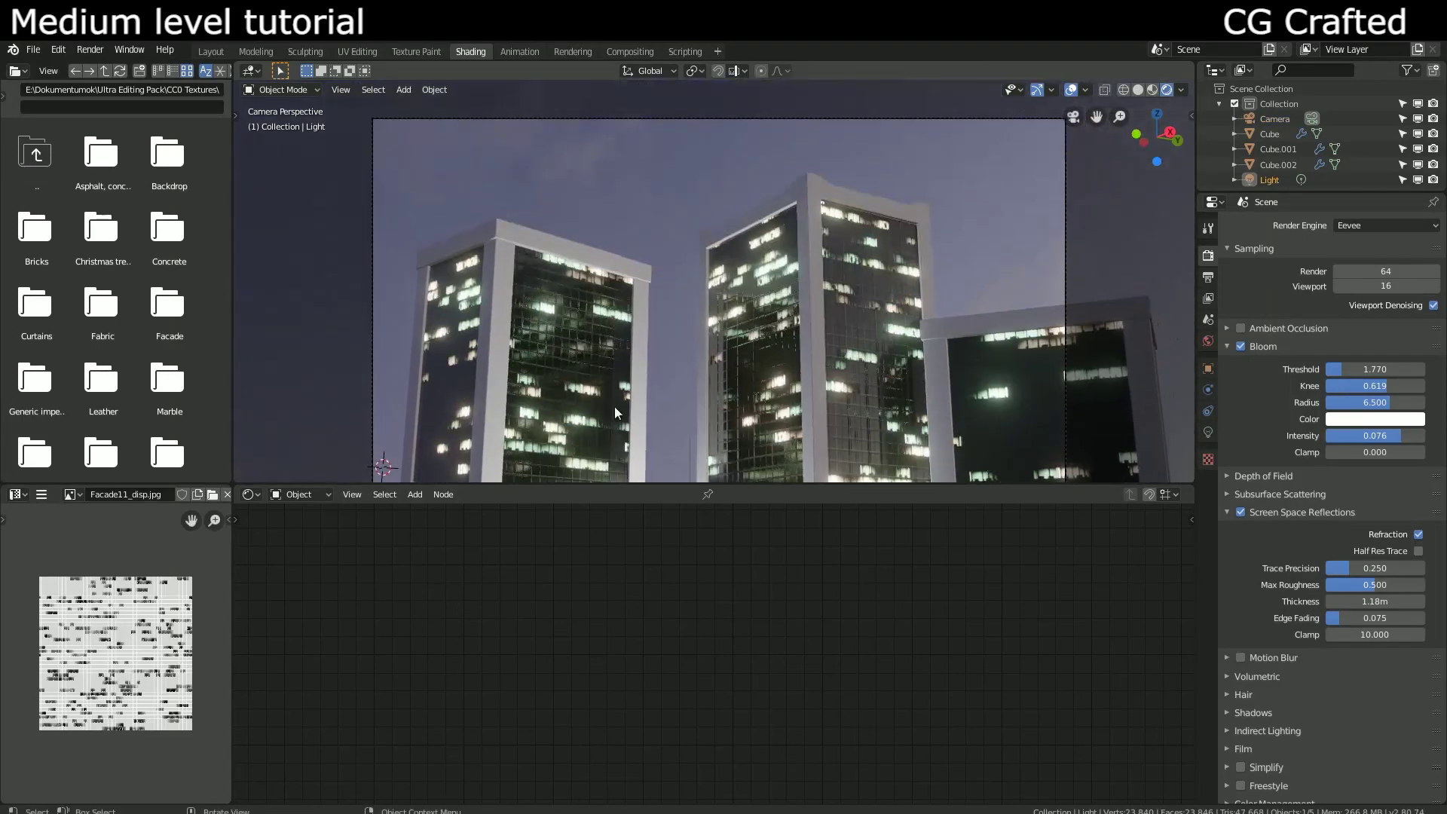
scroll(614, 406, "up", 1)
scroll(603, 336, "up", 2)
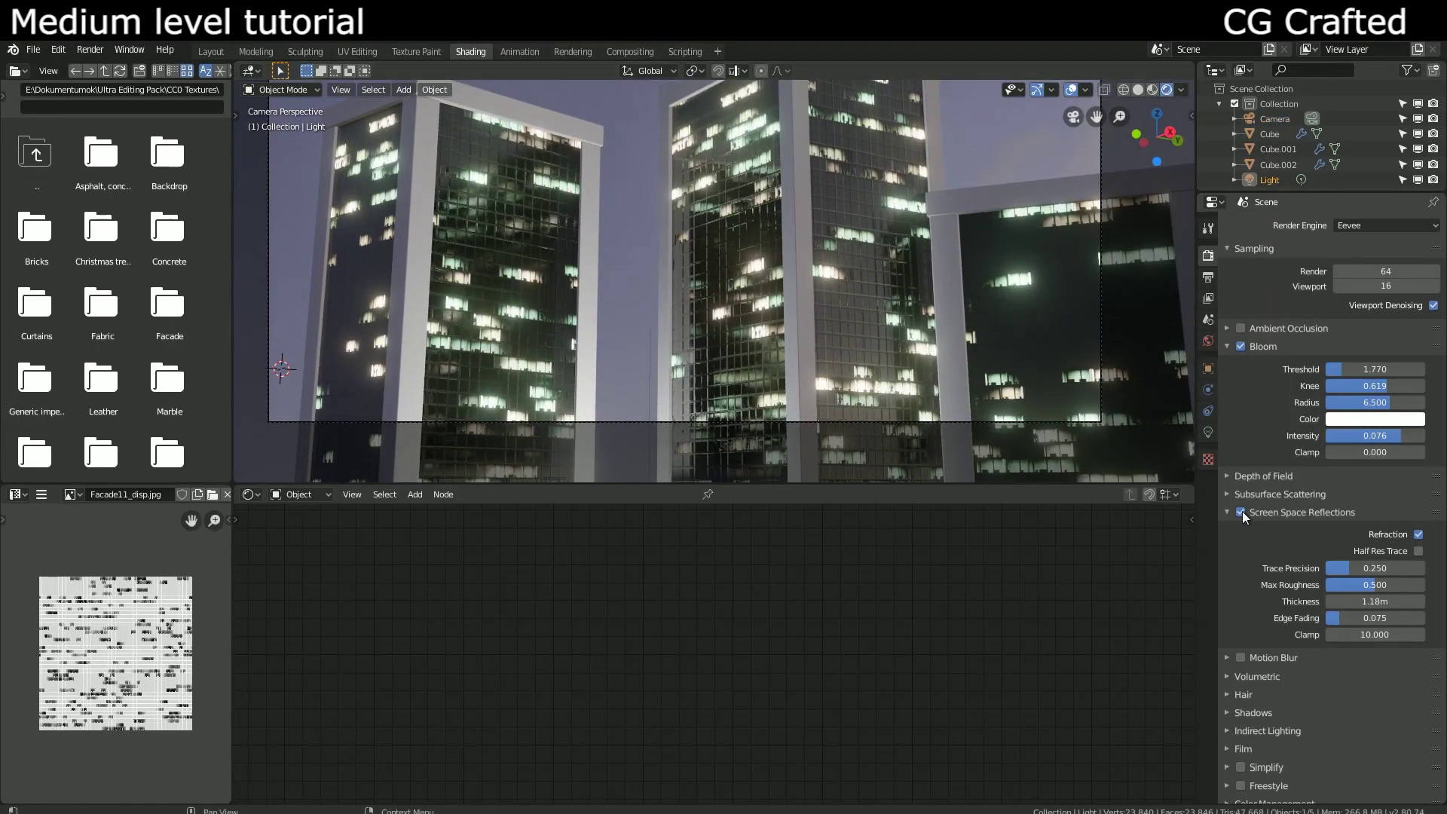
left_click(1207, 431)
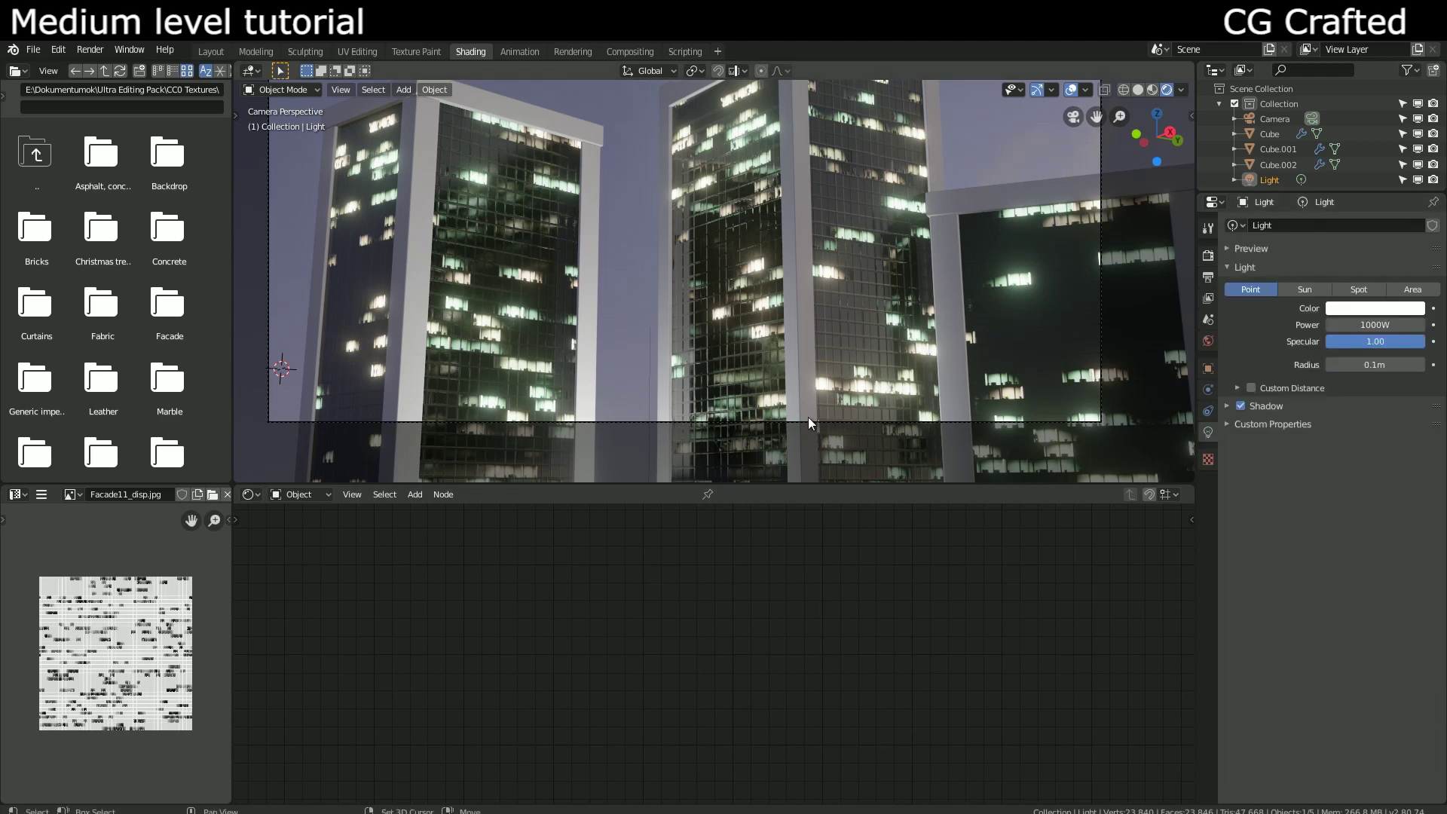
Step: Set the point light's shadow Bleed Bias to 0.600 while framing the towers
middle_click_drag(808, 423, 804, 214, "shift")
left_click(1230, 405)
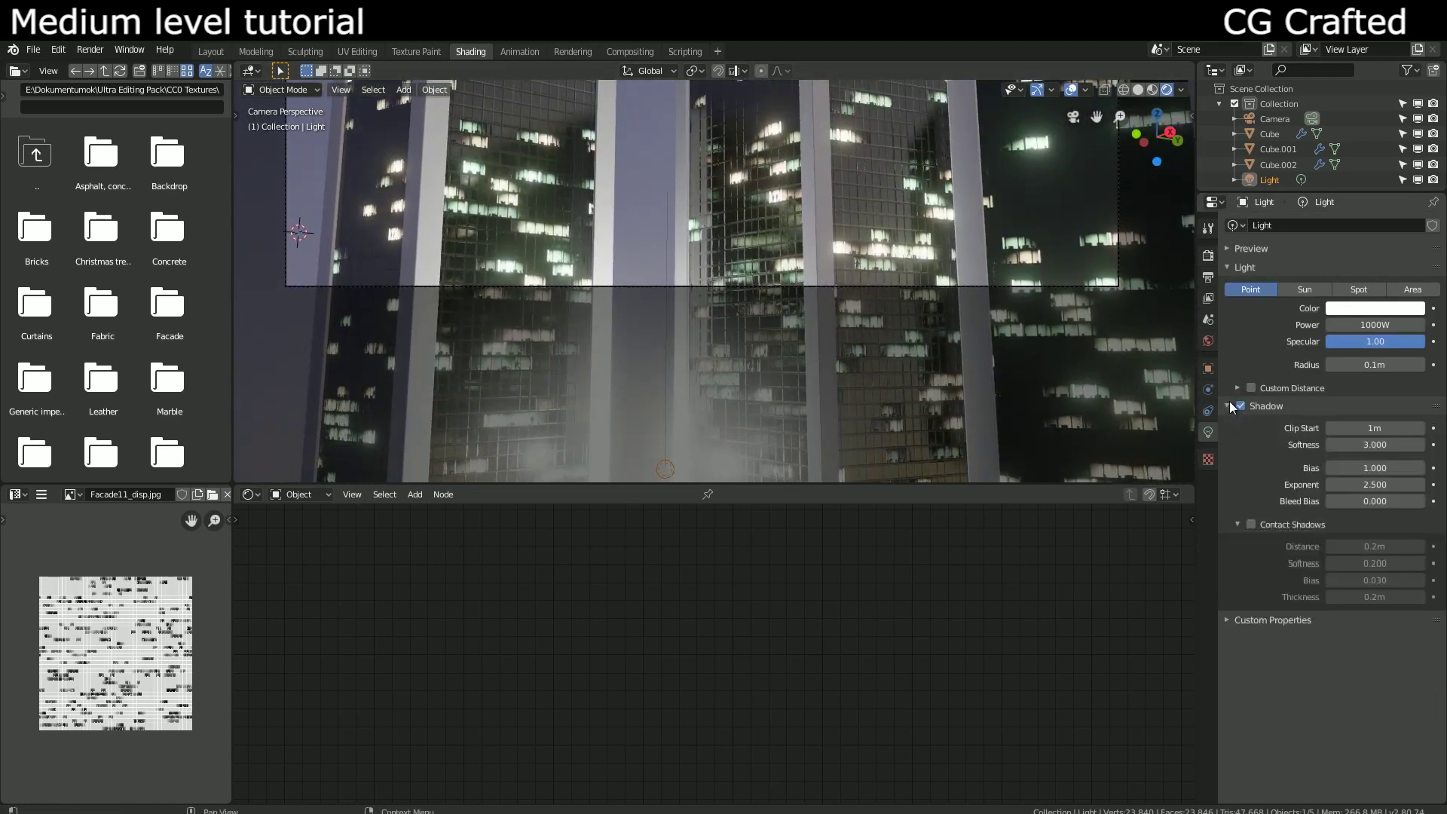
middle_click_drag(844, 322, 859, 300)
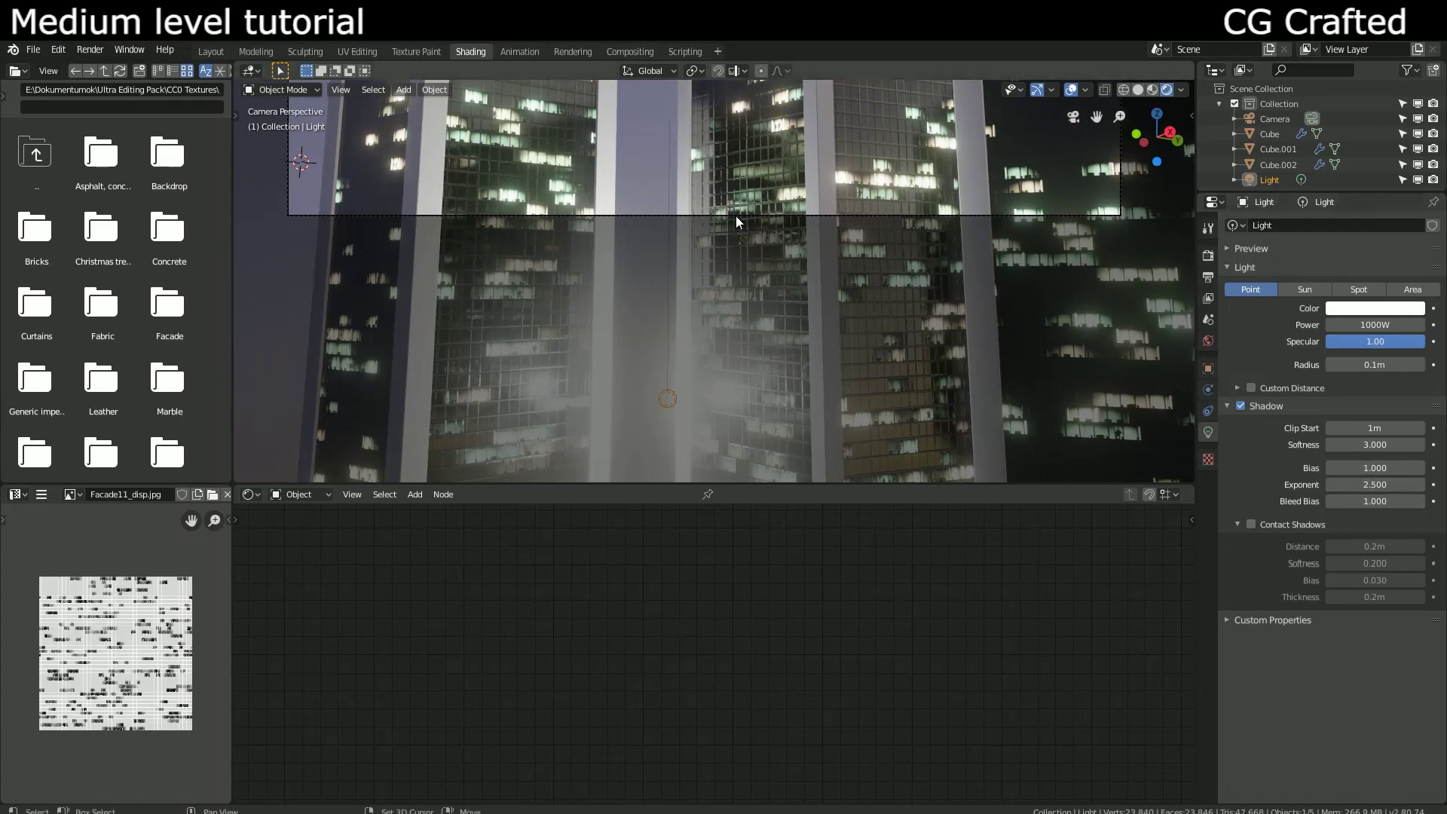
middle_click_drag(736, 216, 672, 175, "shift")
scroll(645, 294, "up", 2)
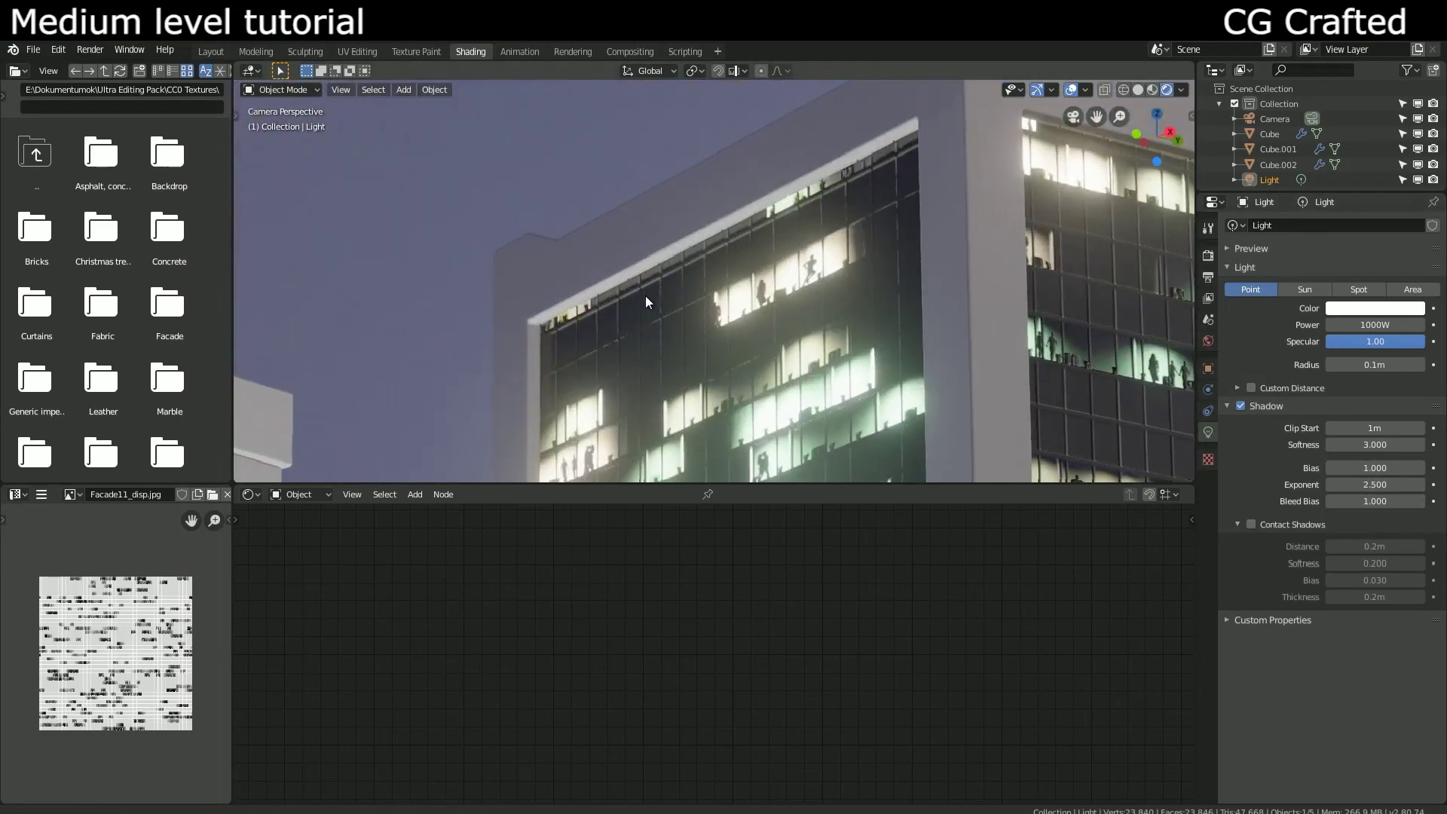
scroll(646, 296, "up", 2)
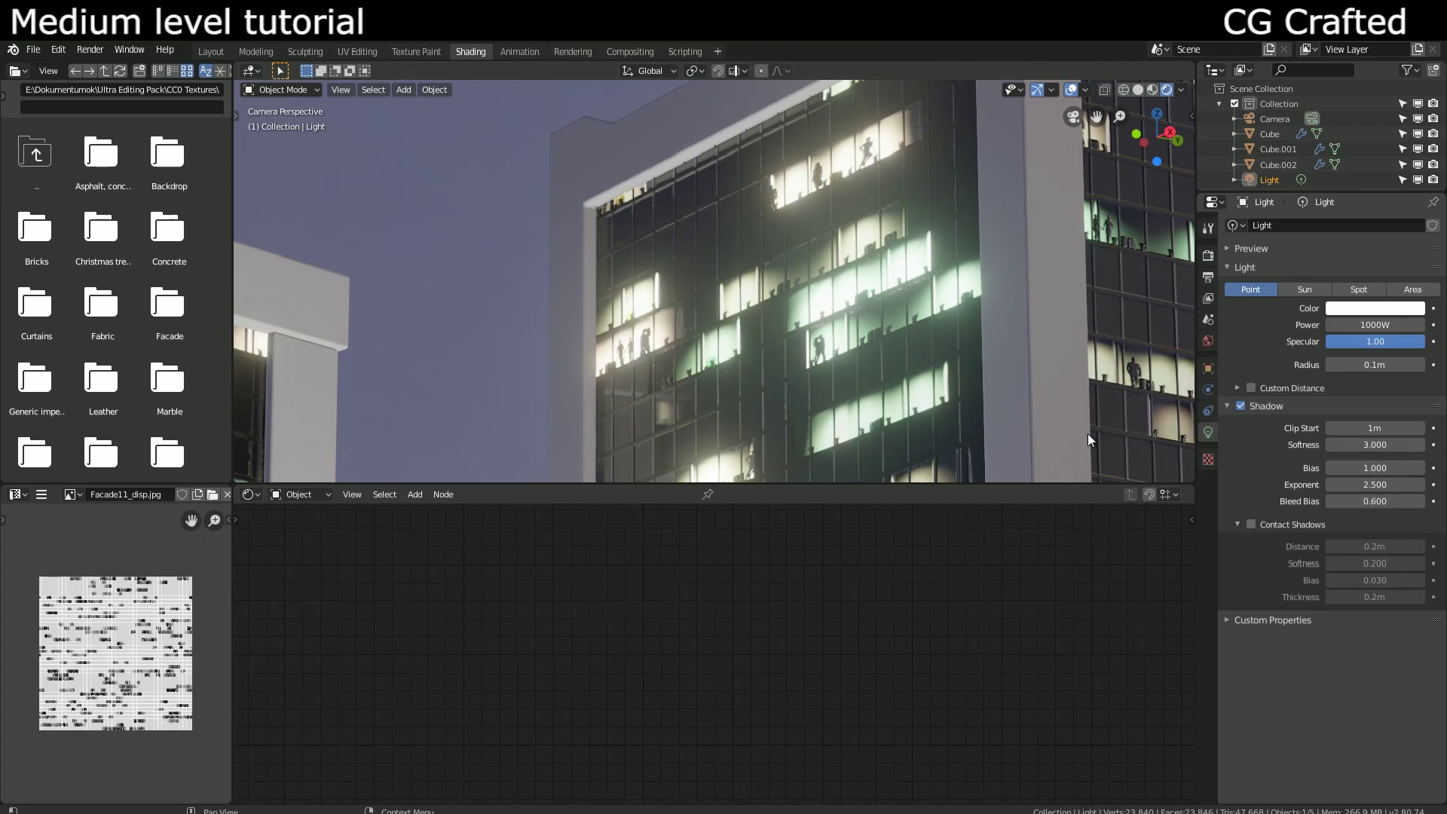
middle_click_drag(1087, 433, 757, 192, "shift")
scroll(950, 149, "down", 3)
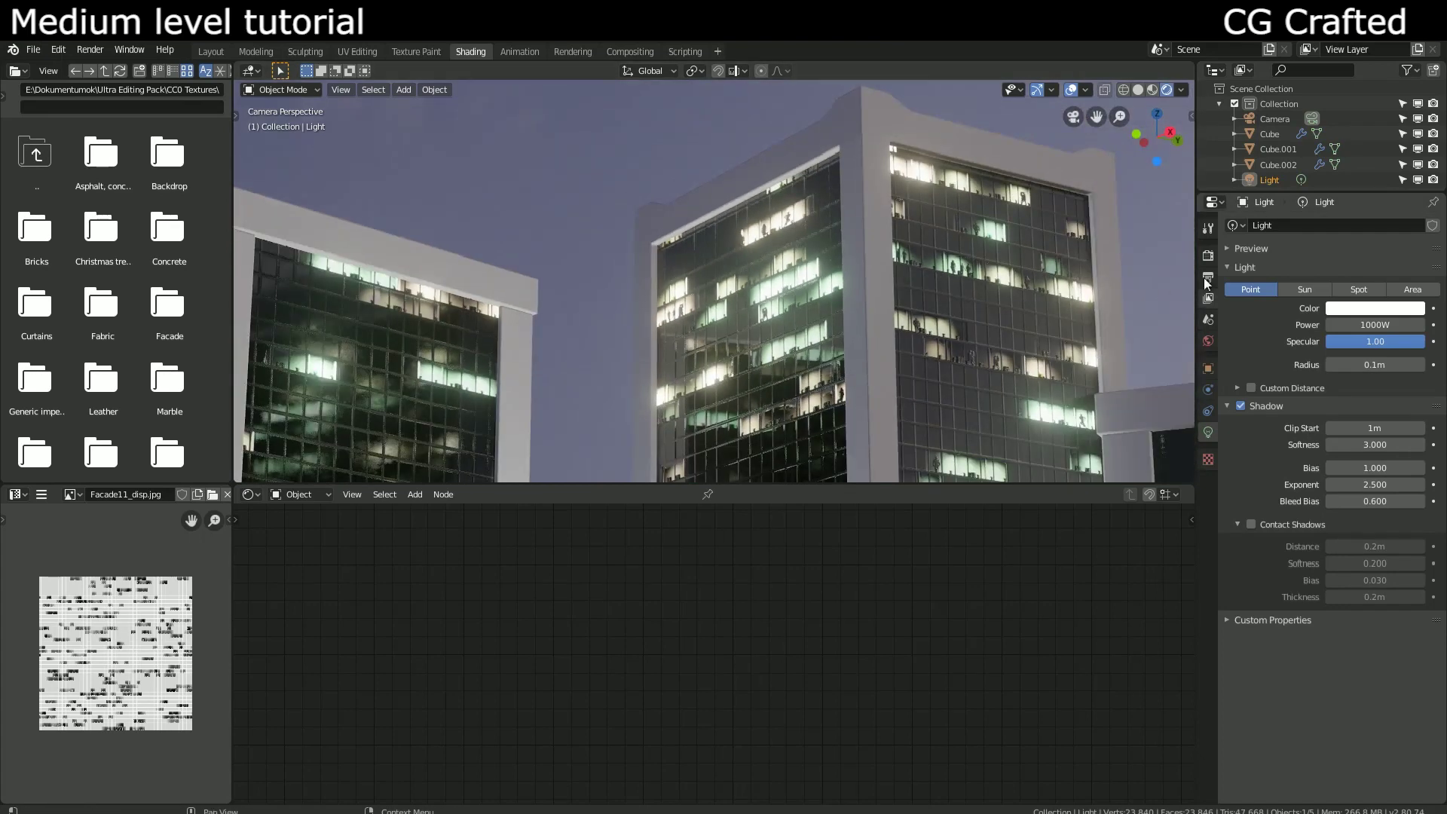
left_click(1207, 257)
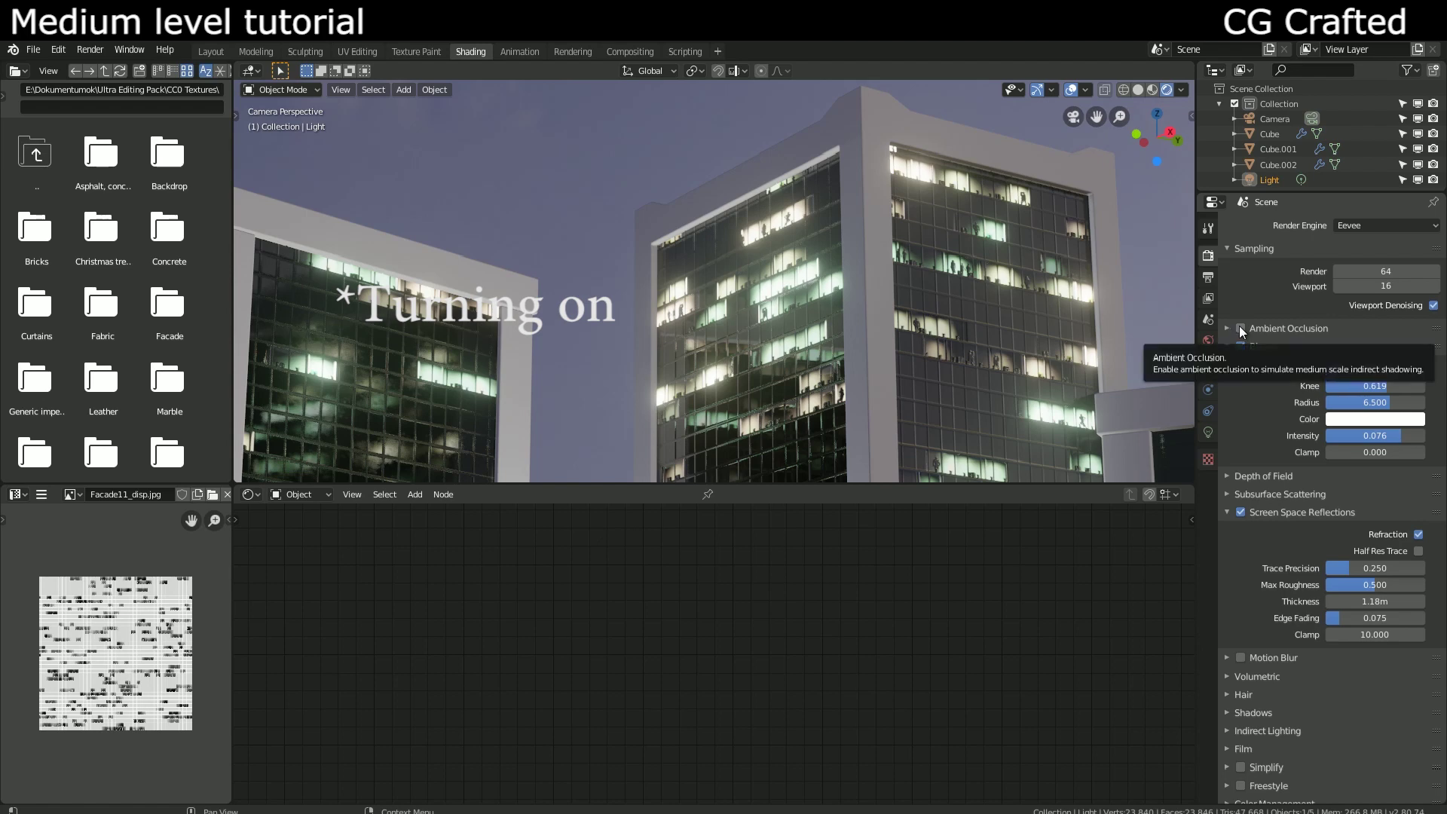
Step: Enable Ambient Occlusion in Eevee and untick its Bent Normals option
left_click(1239, 328)
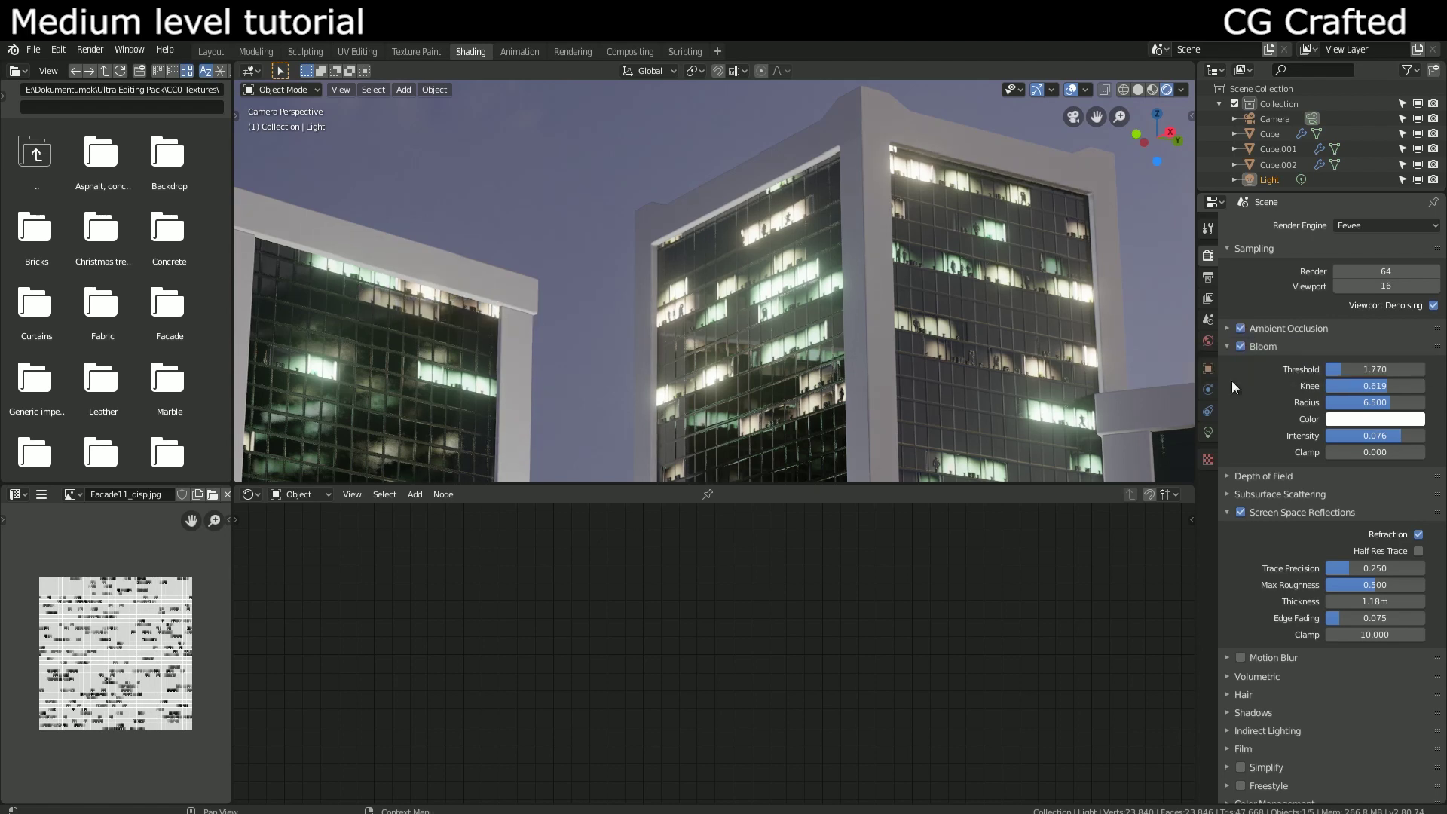
left_click(1225, 327)
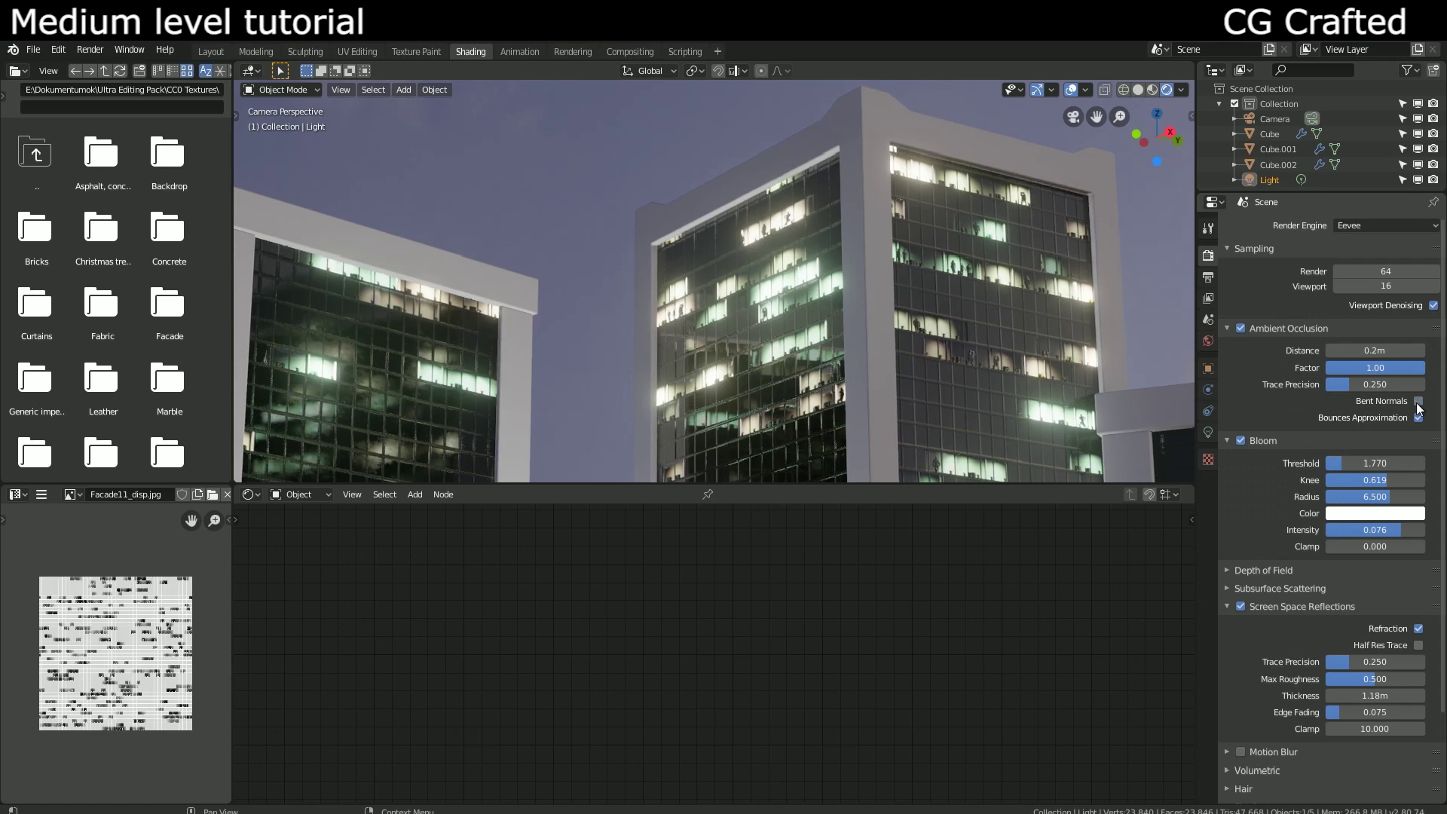
left_click(1417, 401)
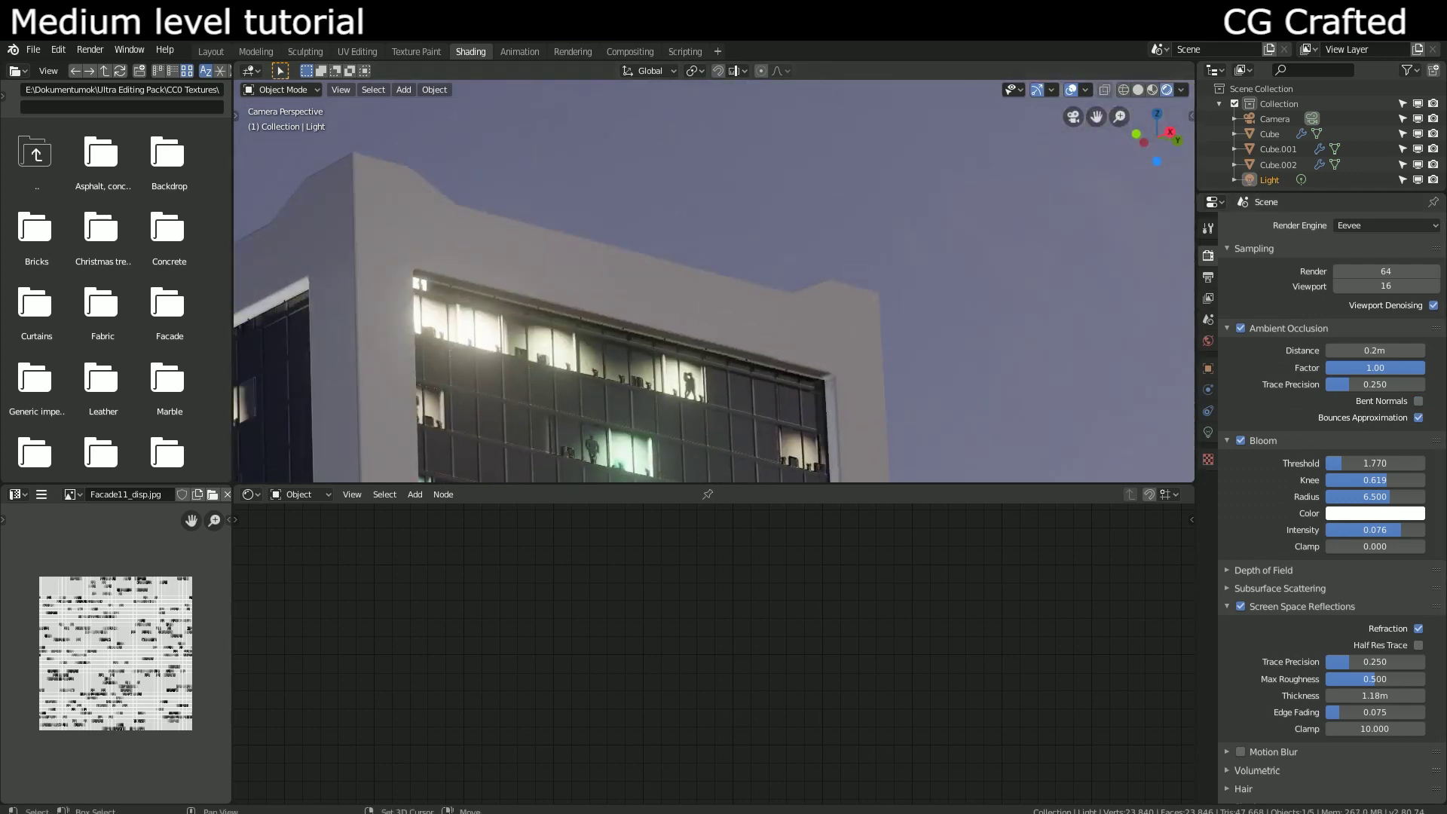
middle_click_drag(411, 248, 881, 193)
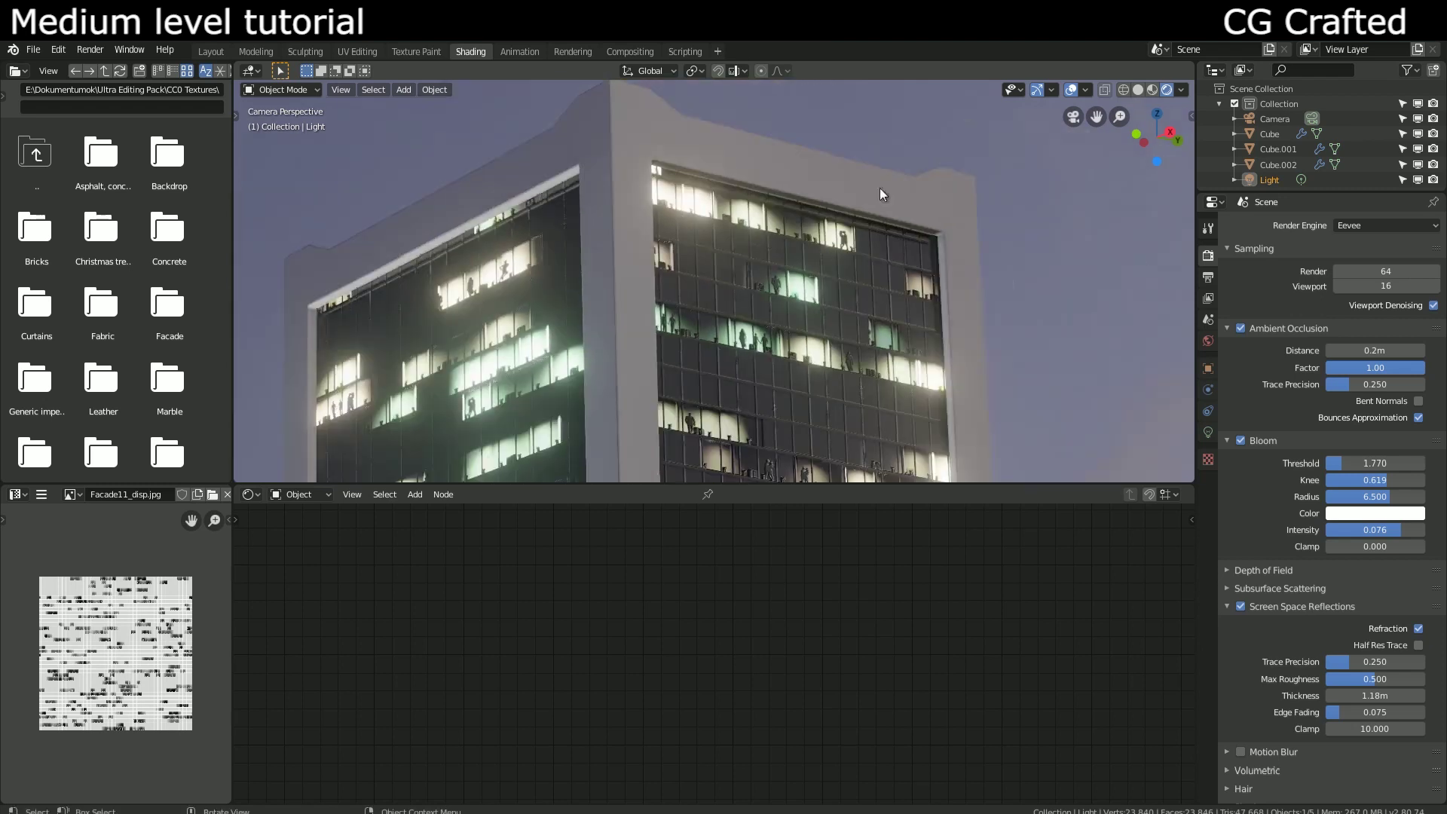
scroll(1281, 430, "down", 2)
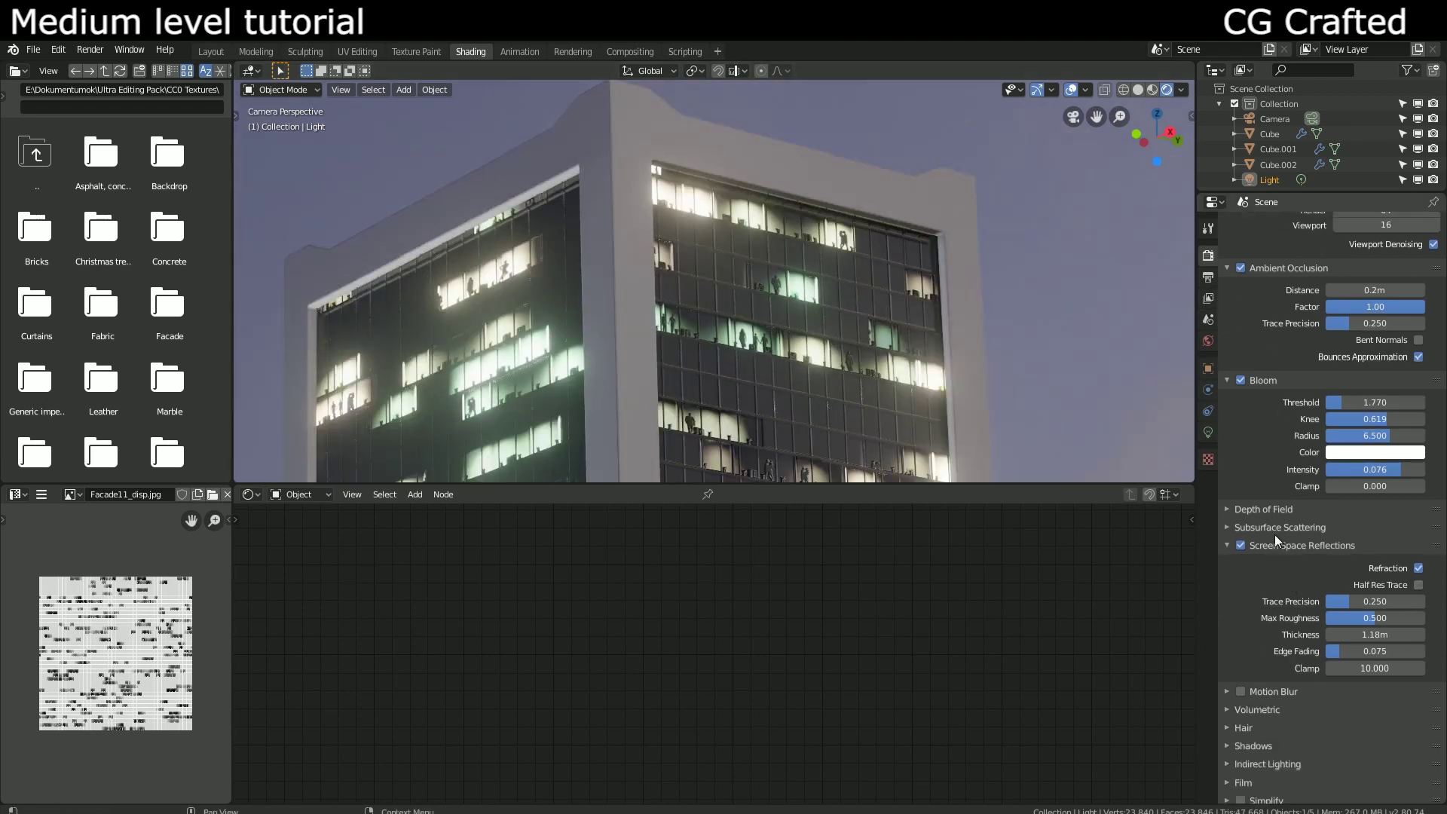
scroll(1273, 670, "down", 2)
Step: Set Eevee shadows to VSM with 2048px cascade size, then show the point light's properties
left_click(1272, 703)
scroll(1328, 710, "down", 3)
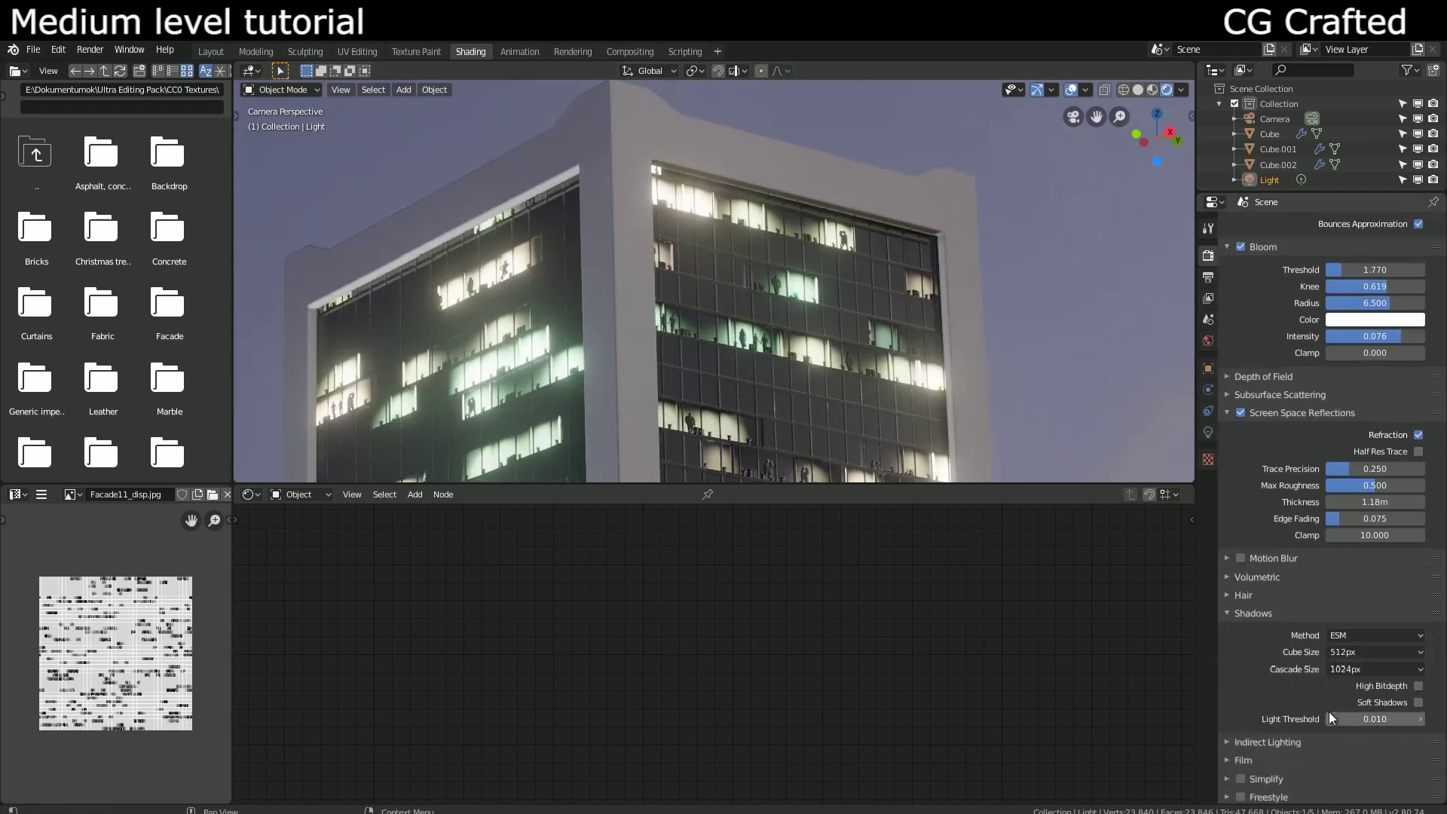
left_click(1360, 636)
left_click(1355, 669)
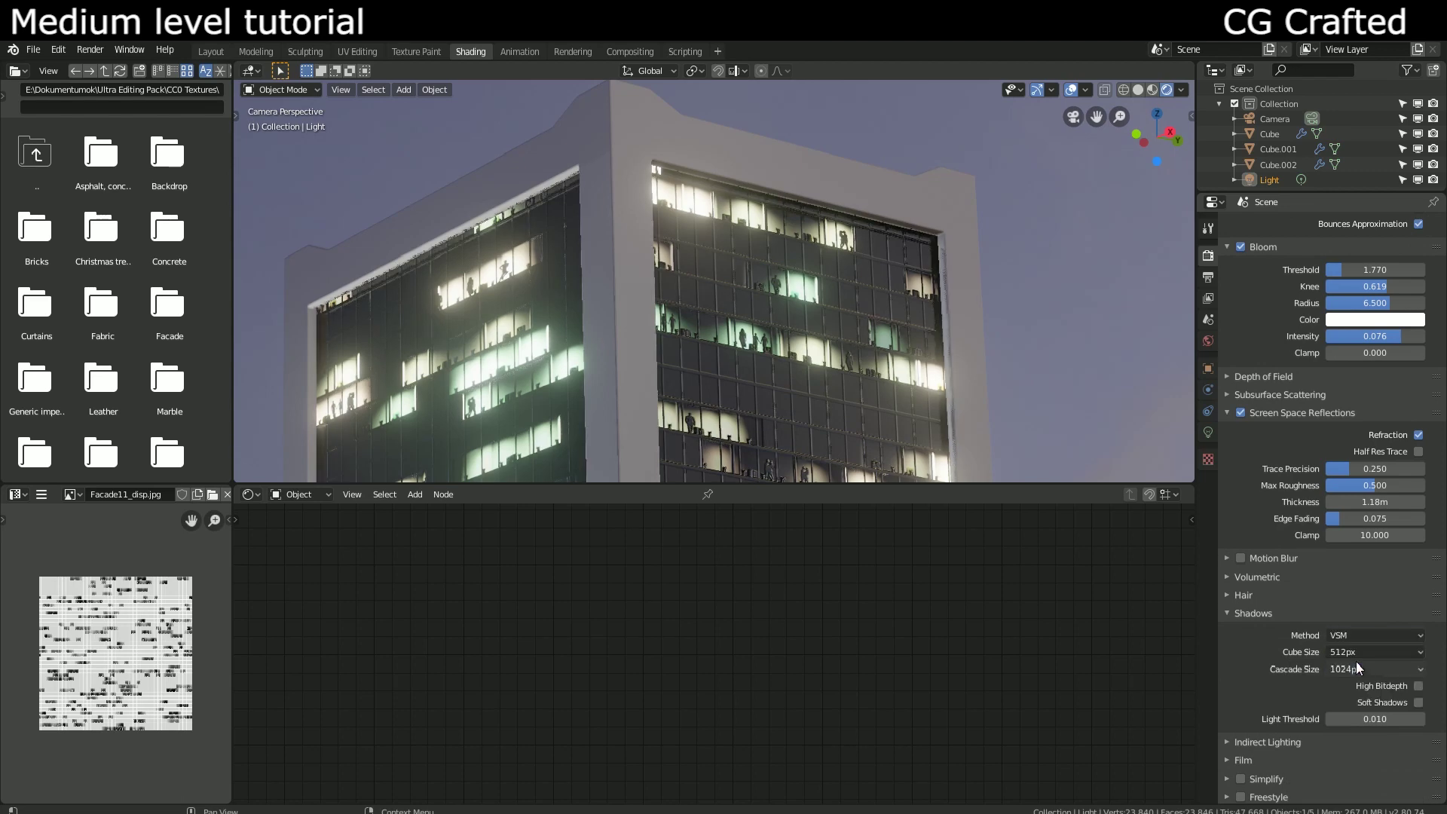
middle_click_drag(510, 342, 675, 282)
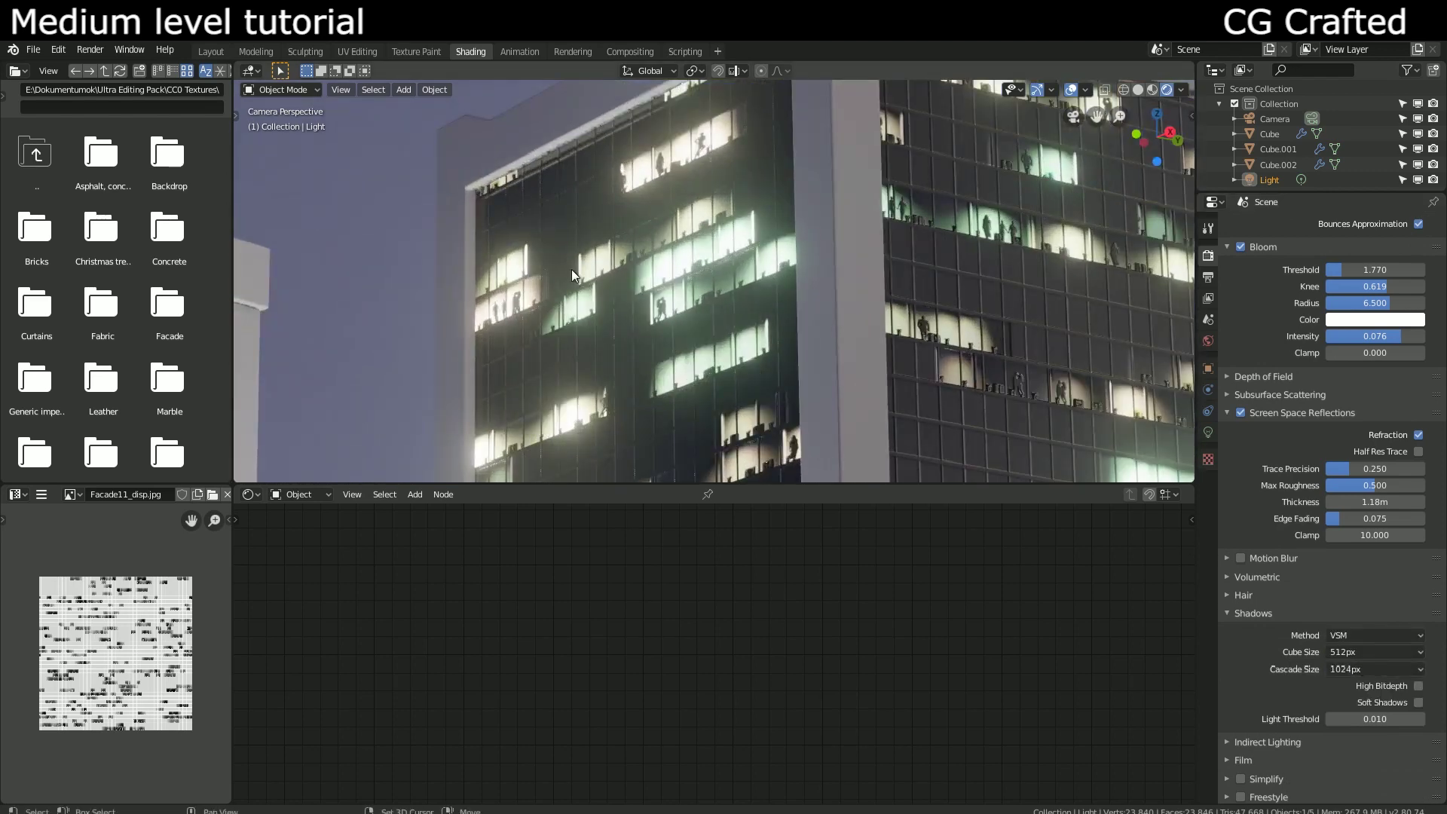
mouse_move(571, 269)
middle_mouse_down()
mouse_move(653, 277)
mouse_move(499, 246)
mouse_move(598, 310)
mouse_move(659, 287)
middle_mouse_up()
scroll(639, 286, "down", 3)
scroll(639, 289, "down", 2)
scroll(639, 288, "up", 2)
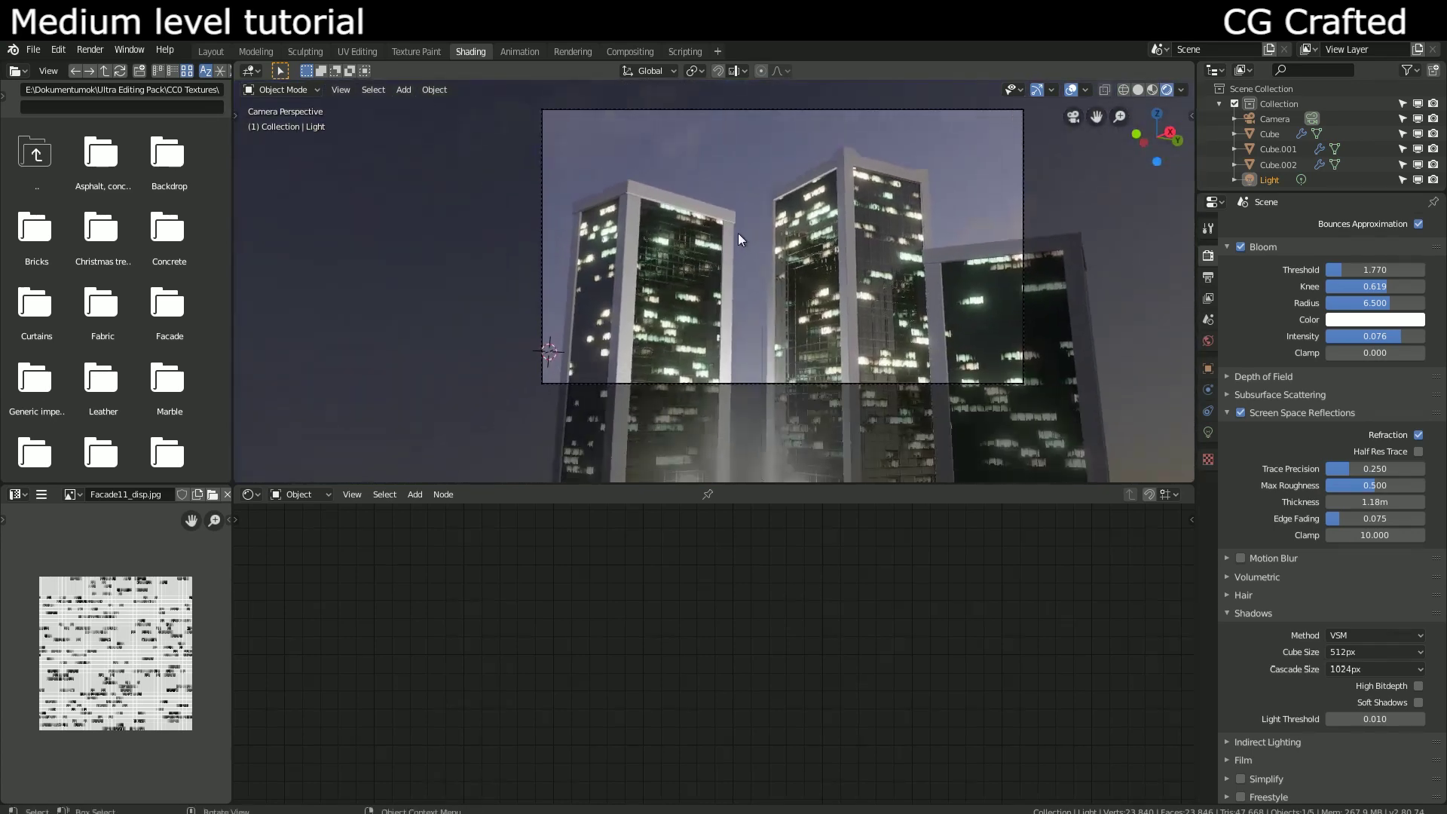
mouse_move(738, 233)
middle_mouse_down()
mouse_move(650, 282)
mouse_move(567, 293)
mouse_move(582, 293)
middle_mouse_up()
scroll(566, 293, "down", 3)
scroll(566, 293, "up", 3)
scroll(582, 293, "up", 2)
scroll(582, 293, "down", 2)
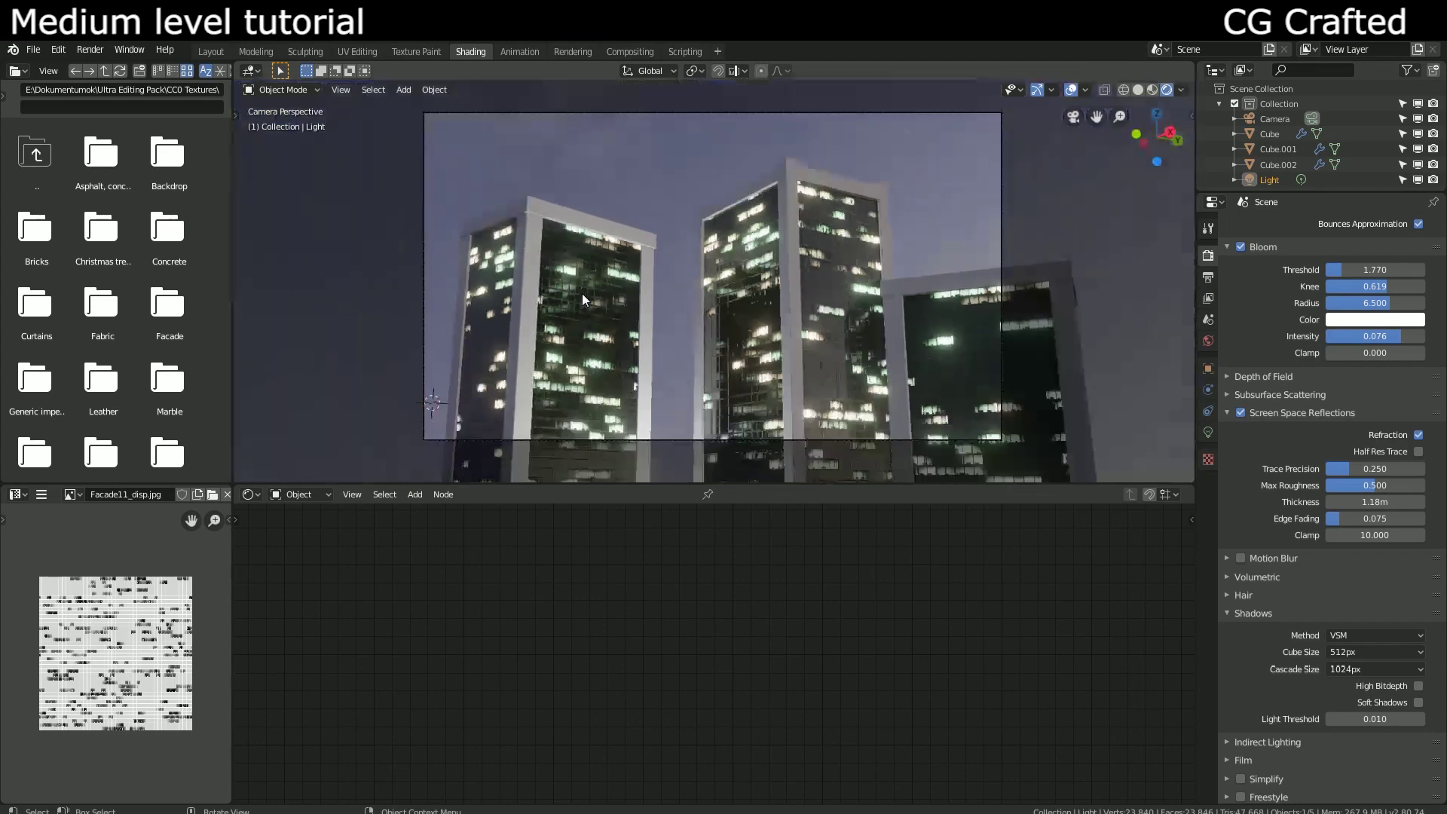
scroll(582, 292, "up", 2)
left_click(1375, 667)
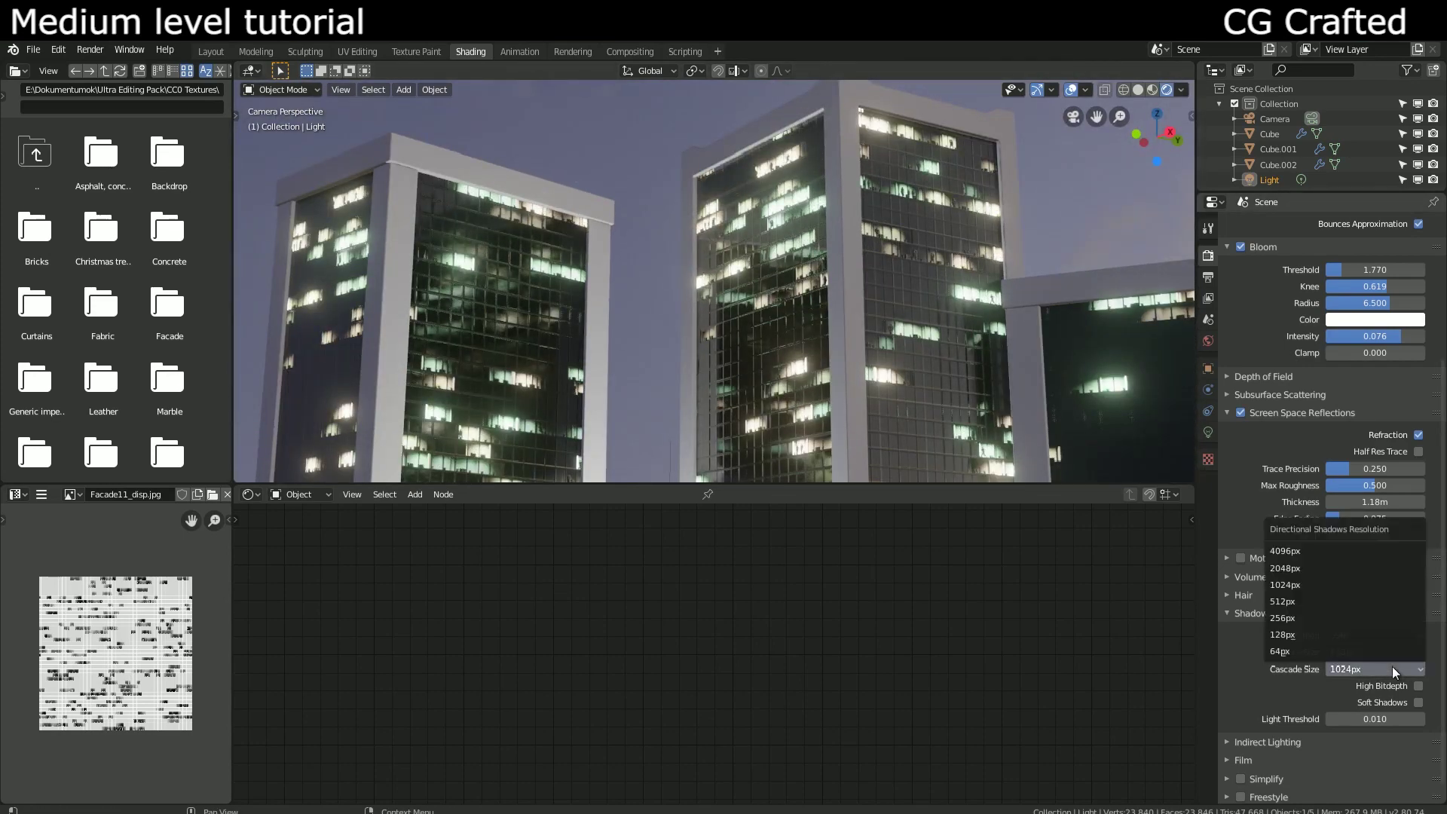
left_click(1375, 568)
scroll(894, 401, "up", 3)
scroll(825, 365, "up", 1)
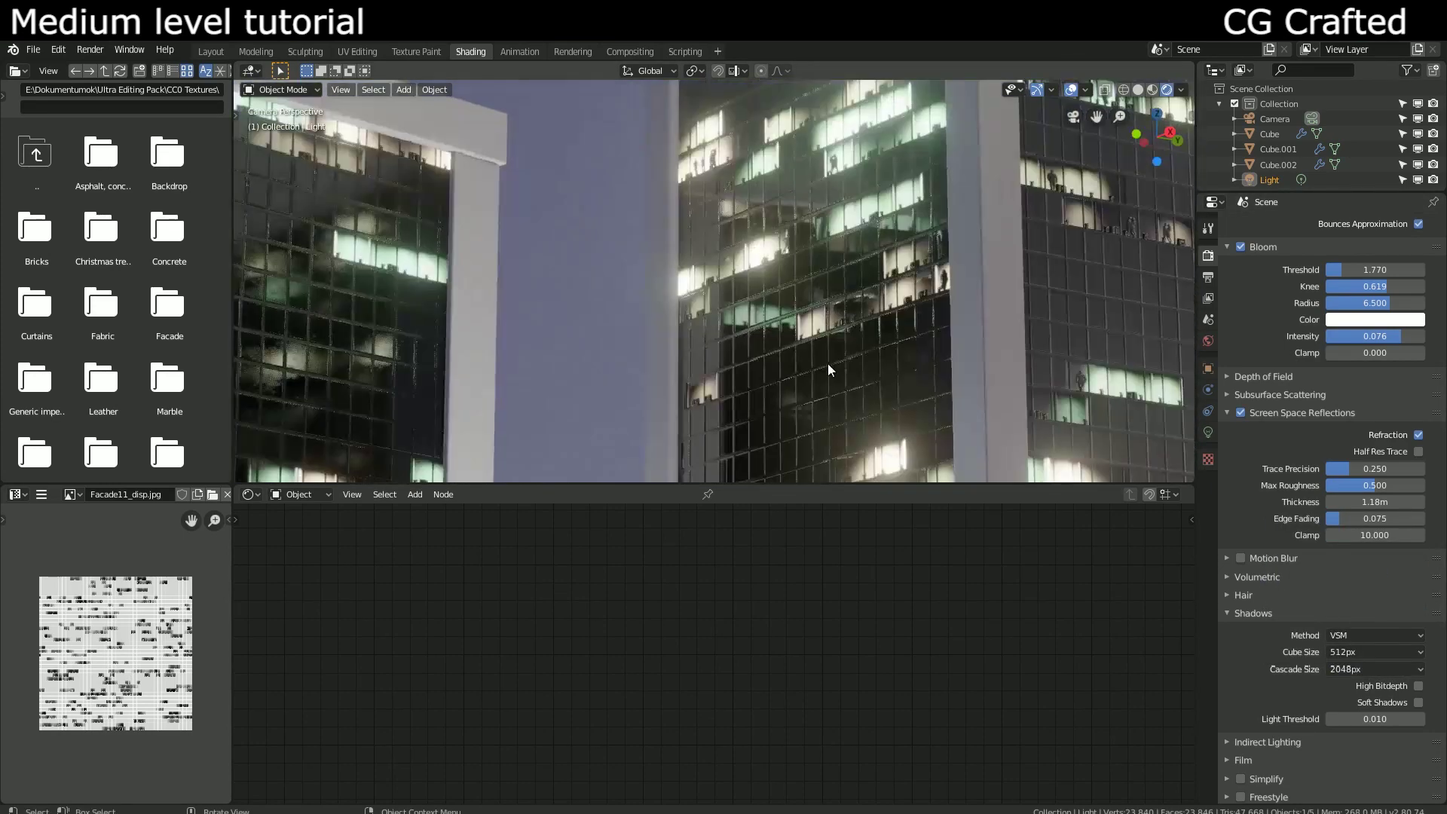
scroll(716, 341, "up", 2)
scroll(913, 281, "up", 3)
scroll(877, 180, "down", 3)
left_click(1207, 433)
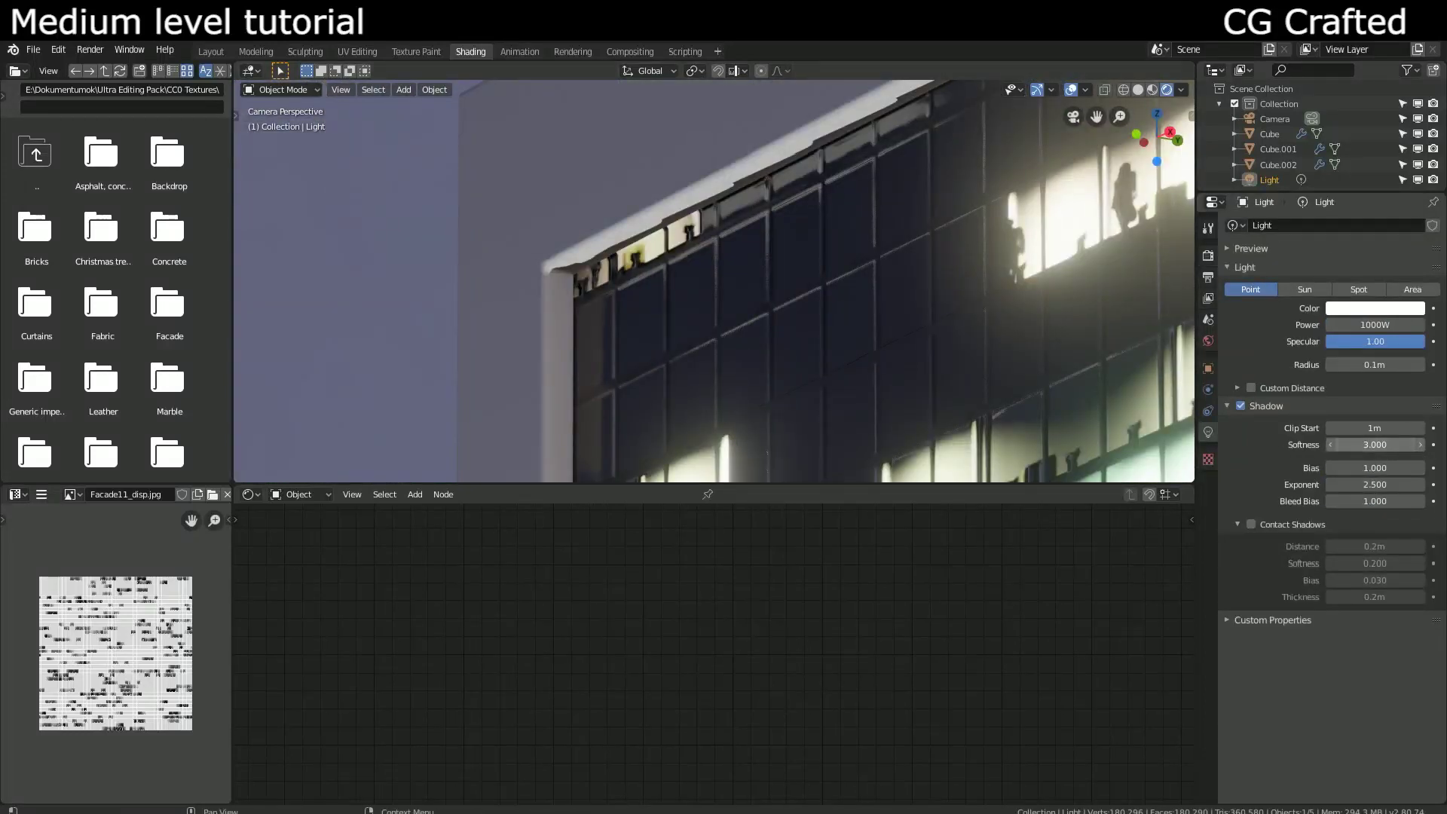
Step: Give the point light 2.900 shadow softness and 0.001m clip start, and enable render Soft Shadows
left_click(1331, 444)
key("Return")
left_click(1373, 427)
type("0.001")
key("Return")
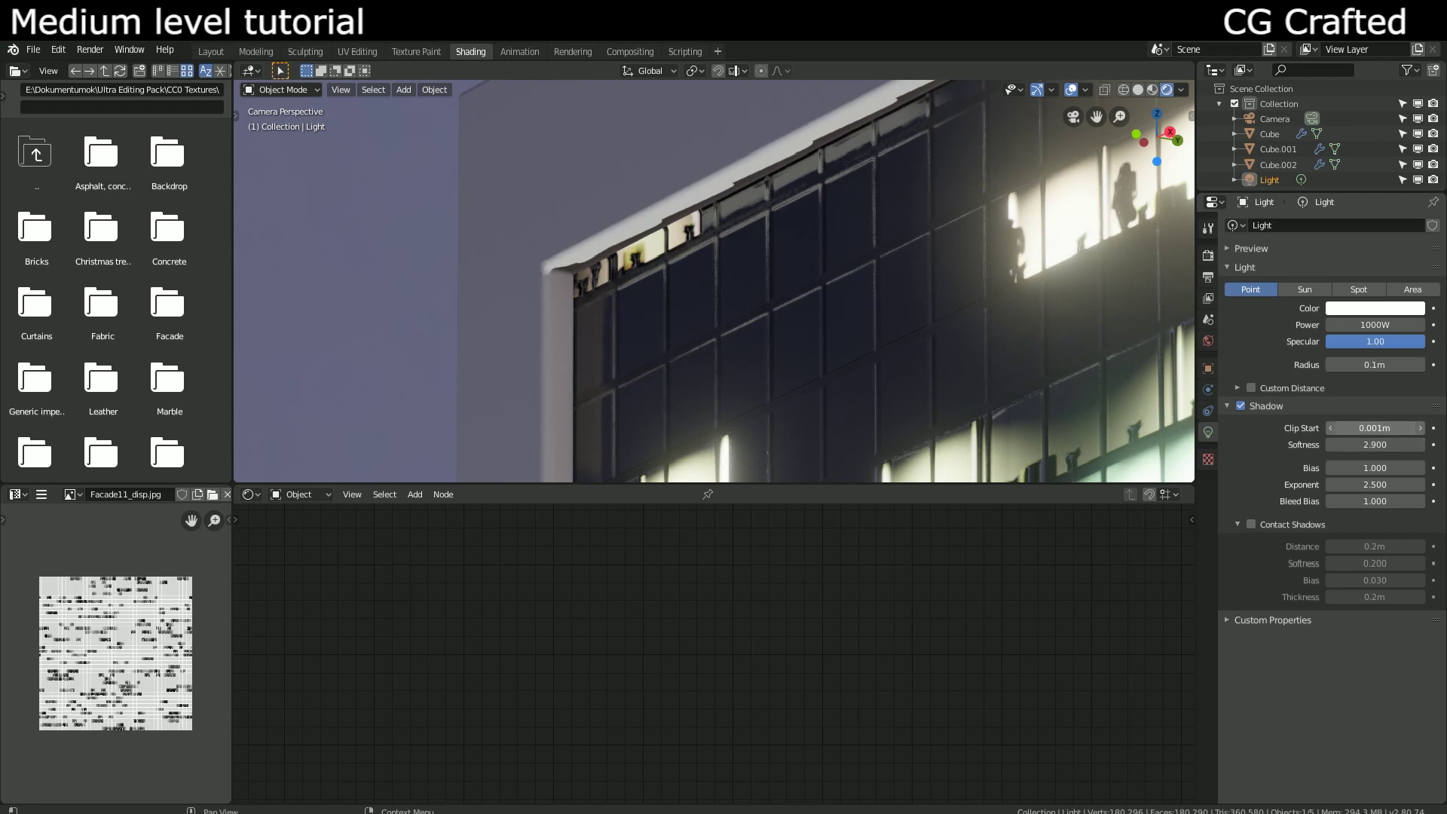
left_click(1209, 256)
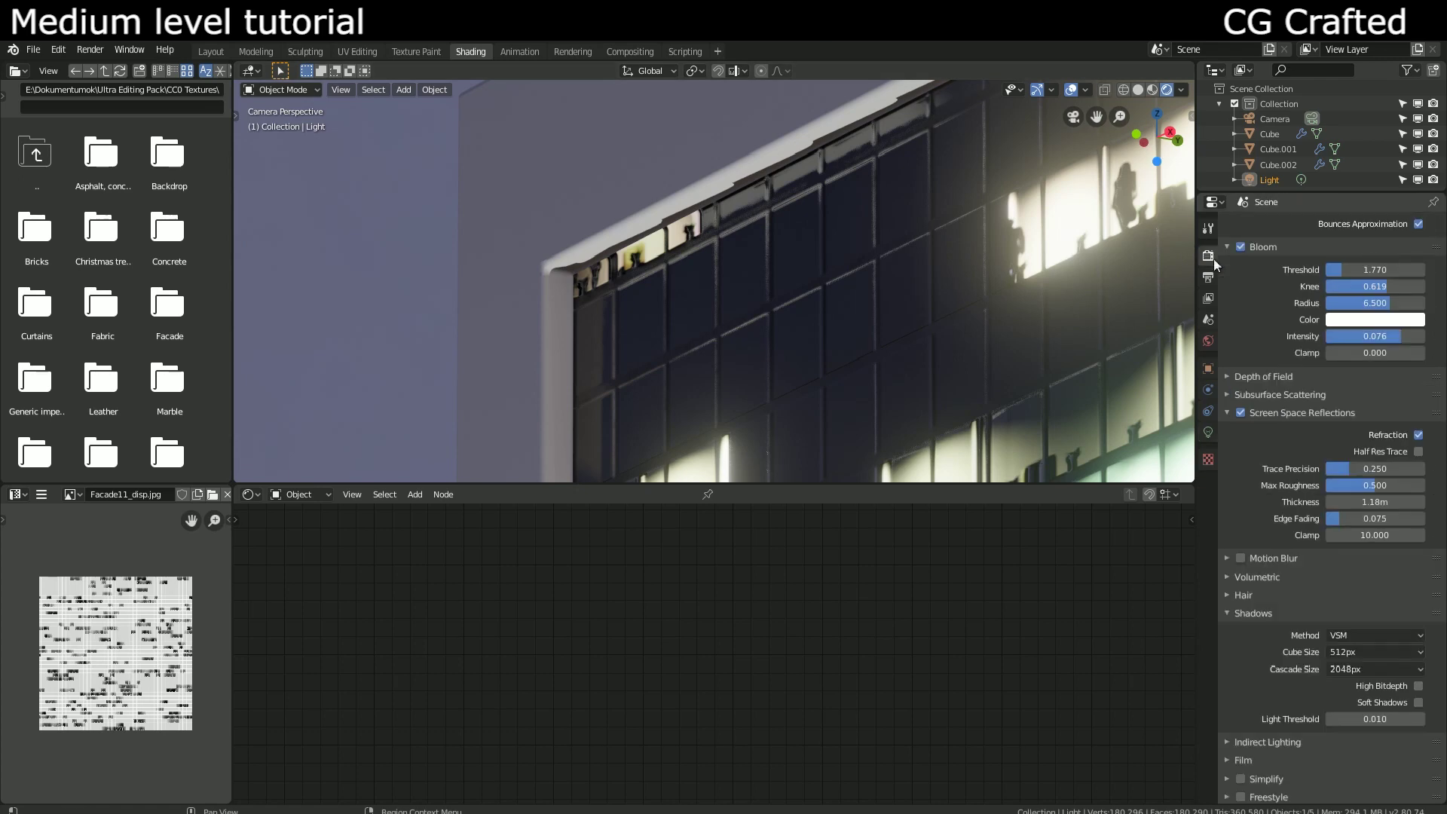
left_click(1418, 702)
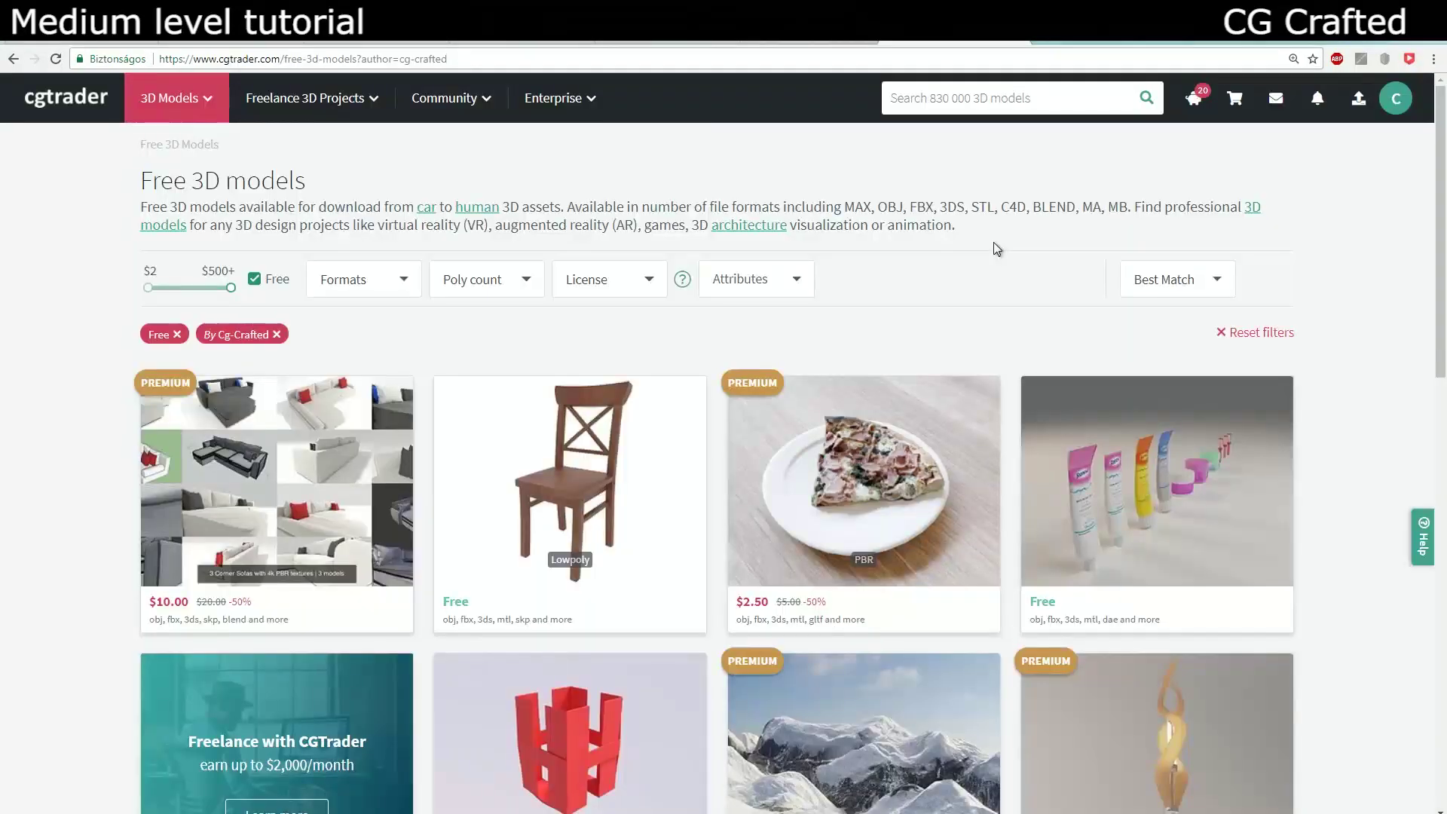
scroll(993, 242, "down", 1)
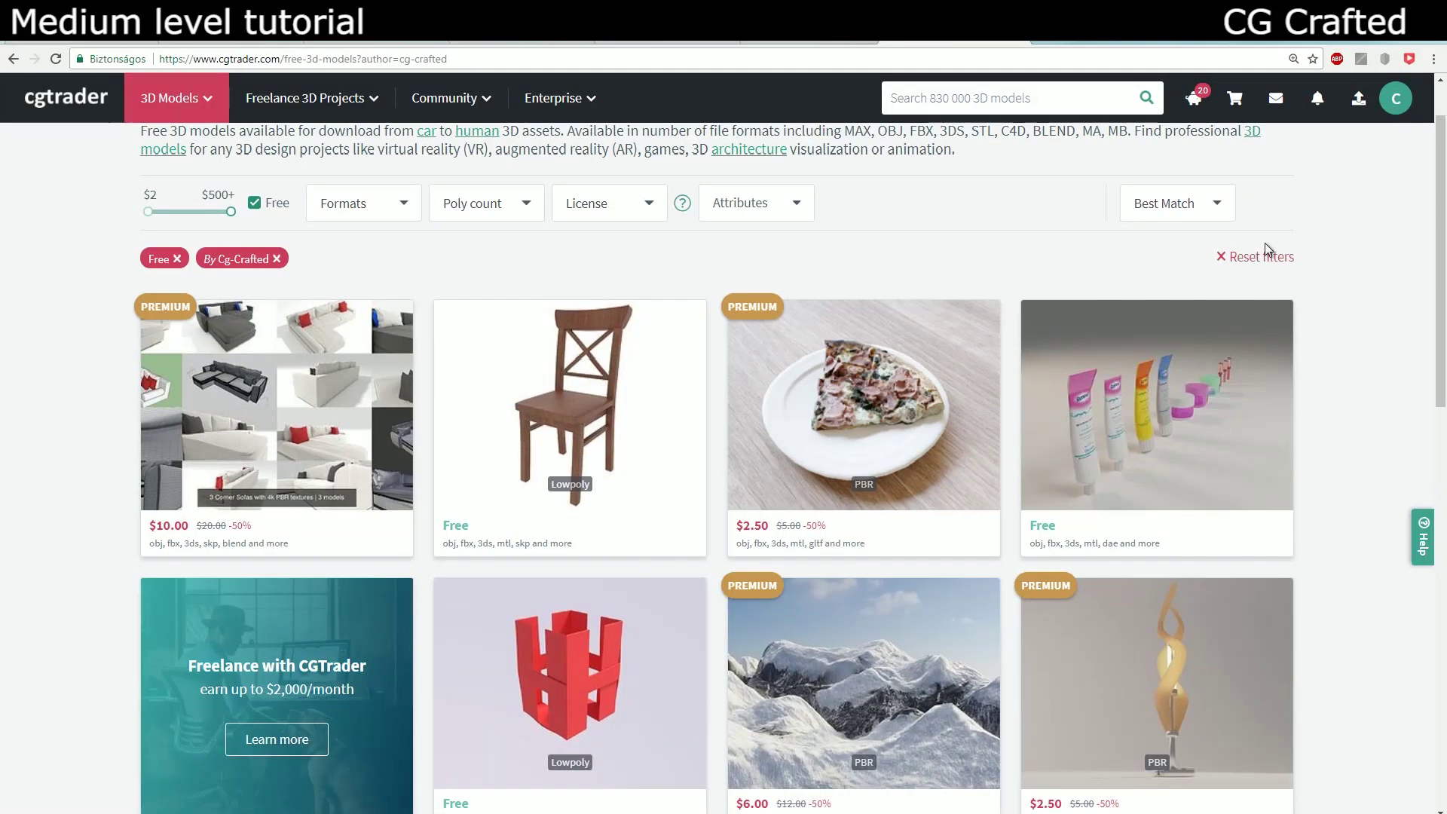
scroll(1356, 262, "down", 3)
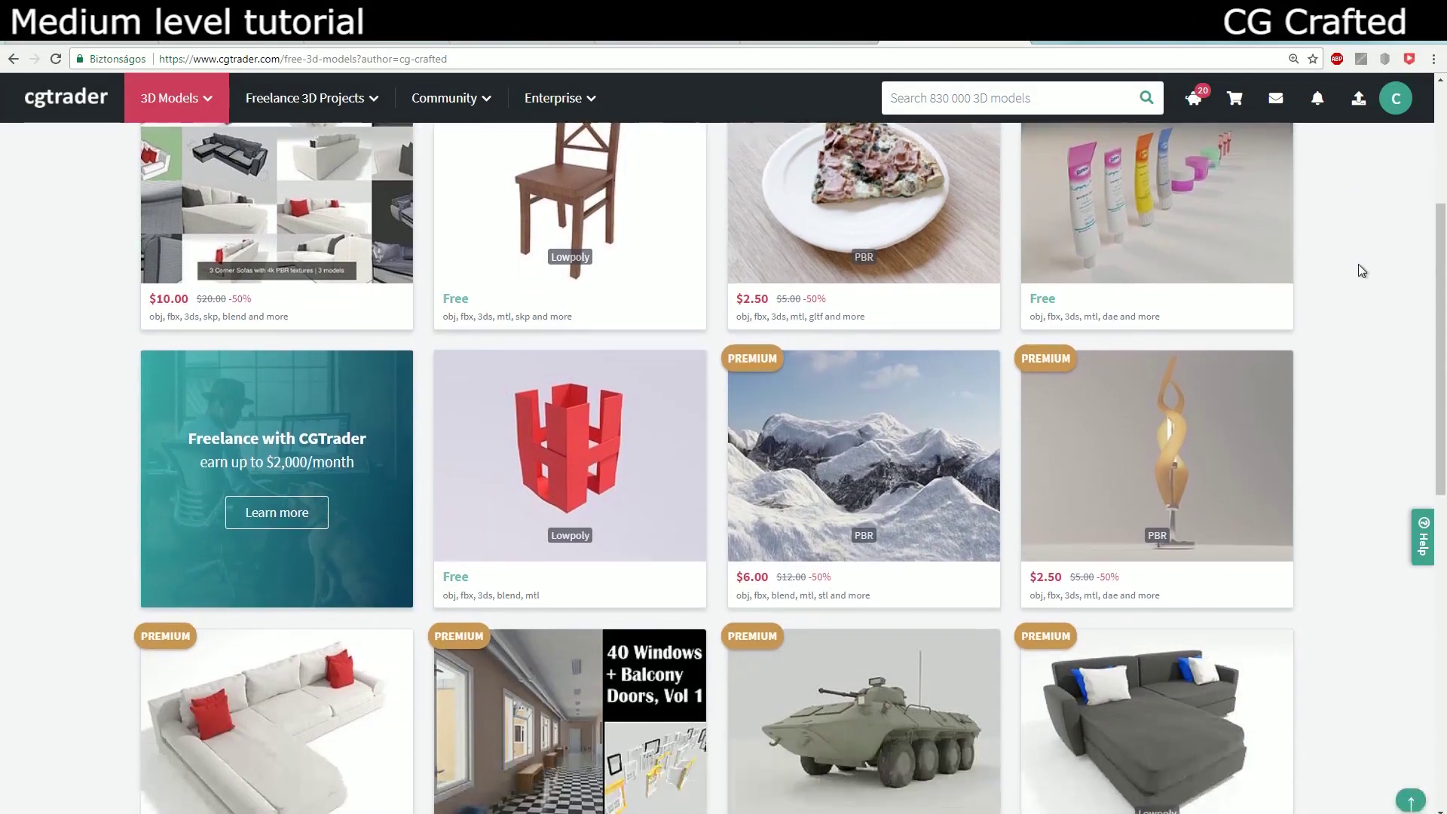
scroll(1359, 270, "down", 3)
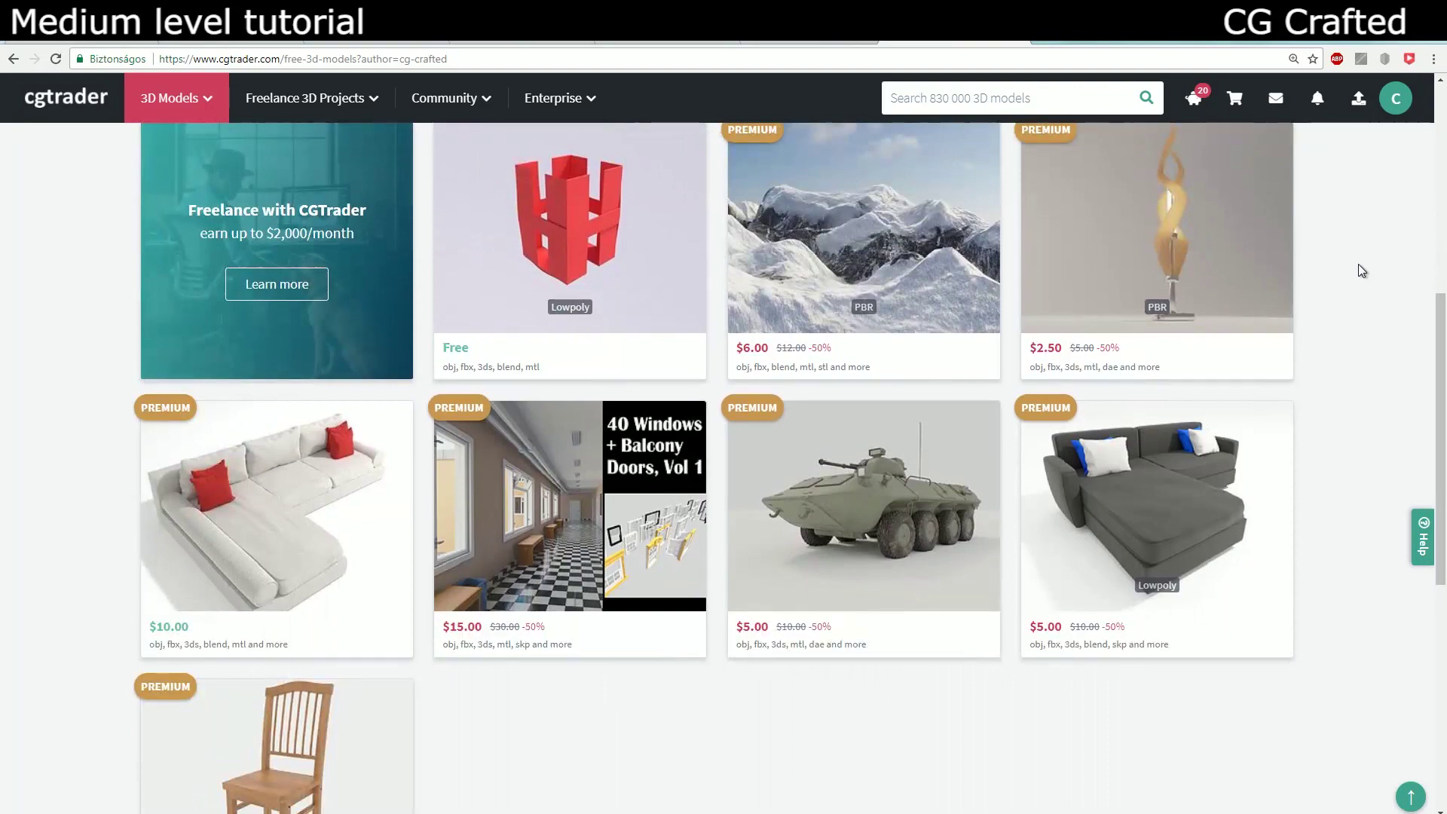